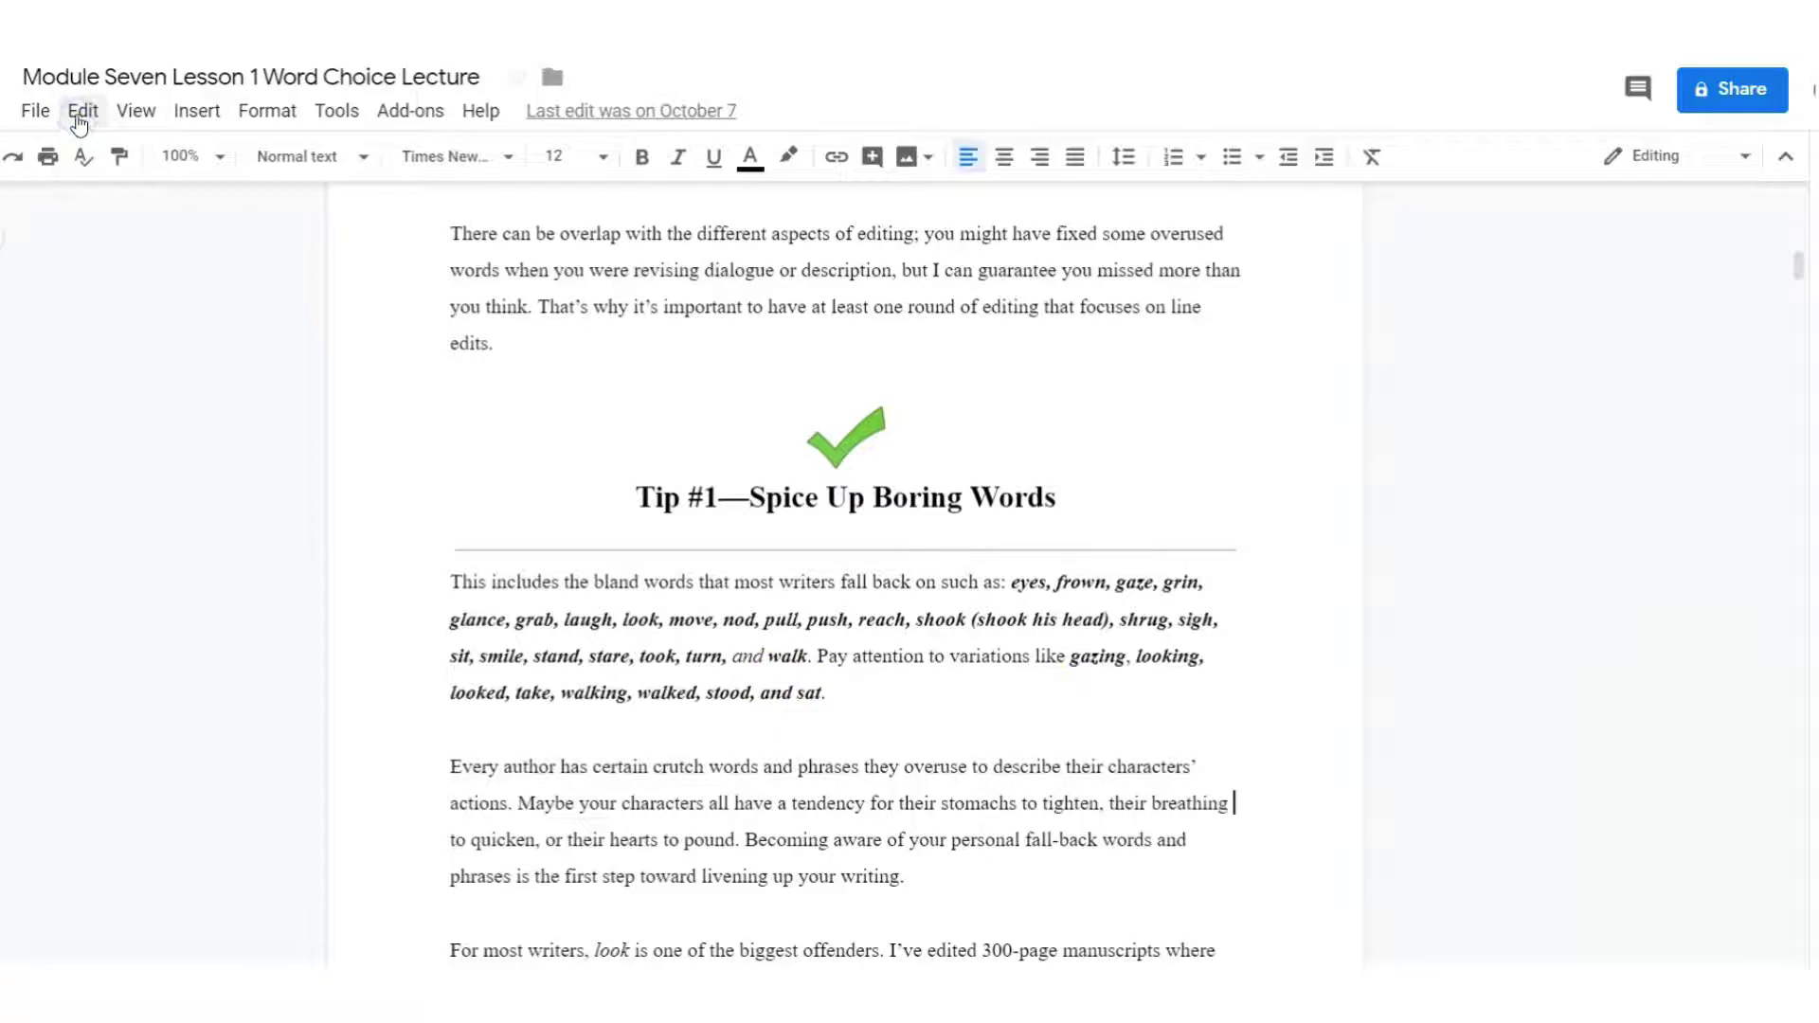
- Search the lecture document for "look" with Find and replace and move through the matches, keeping the dialog clear of the text
left_click(80, 121)
left_click(146, 523)
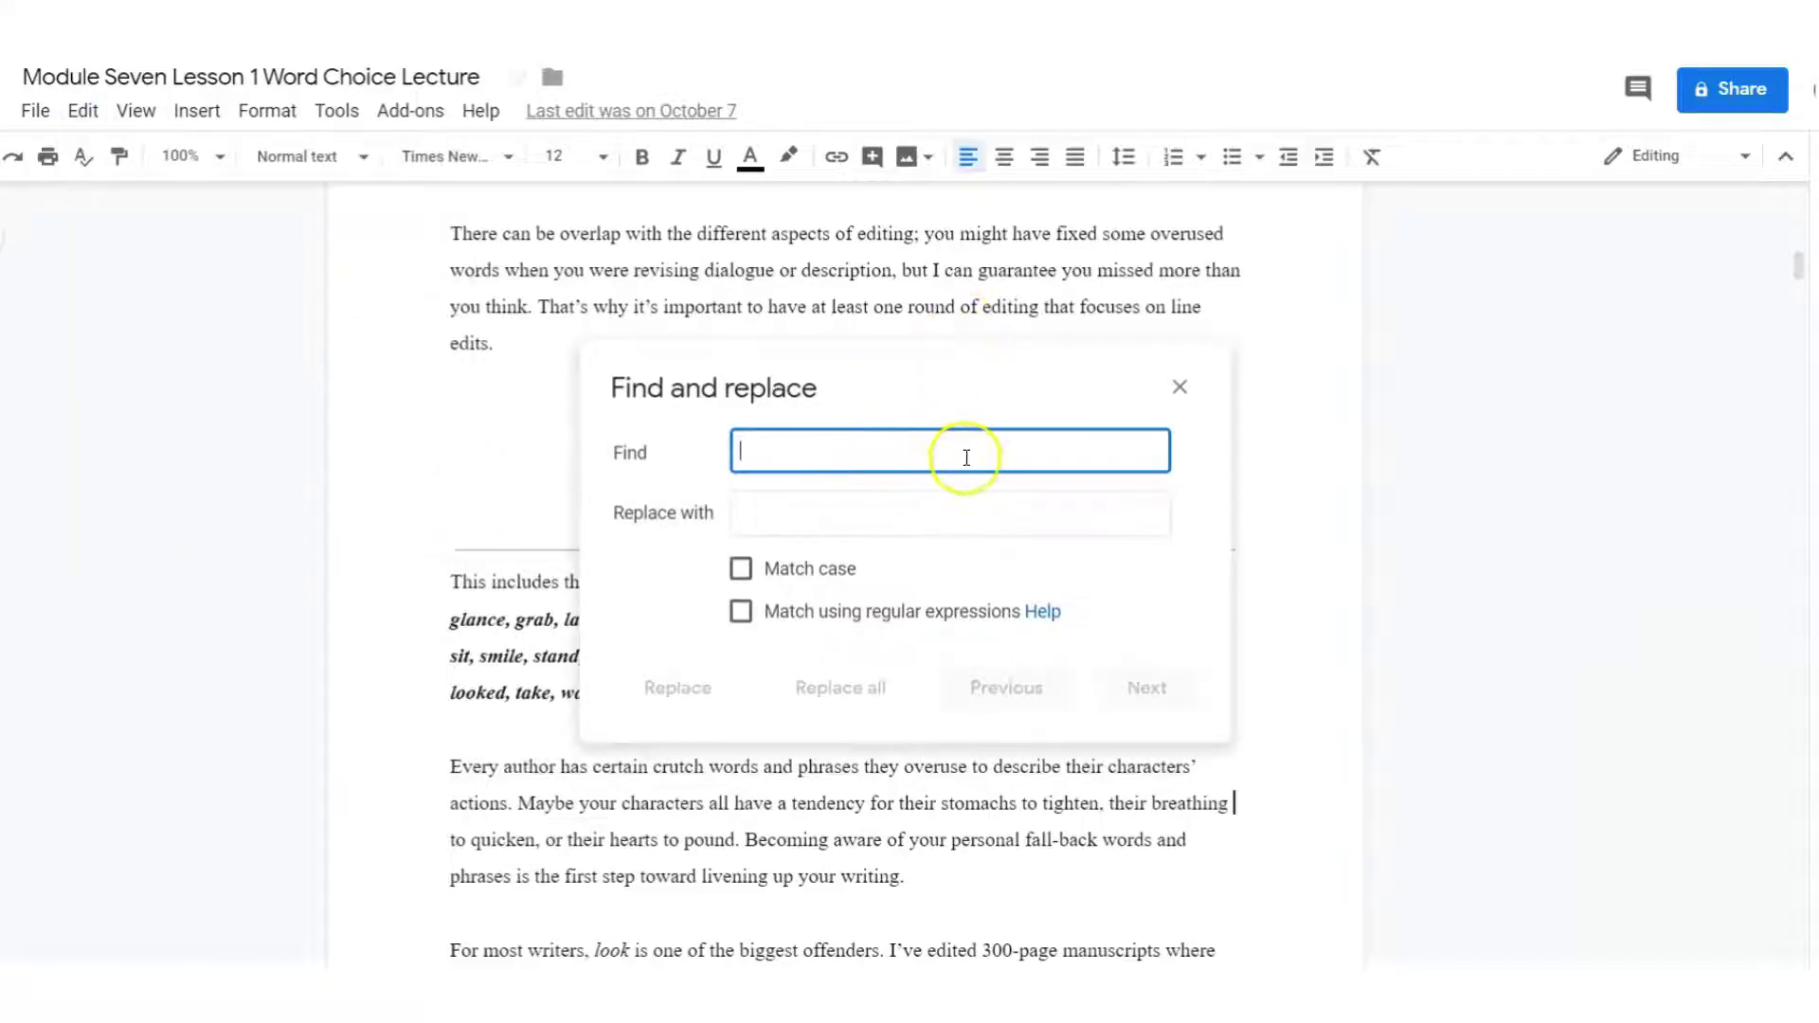
type("look")
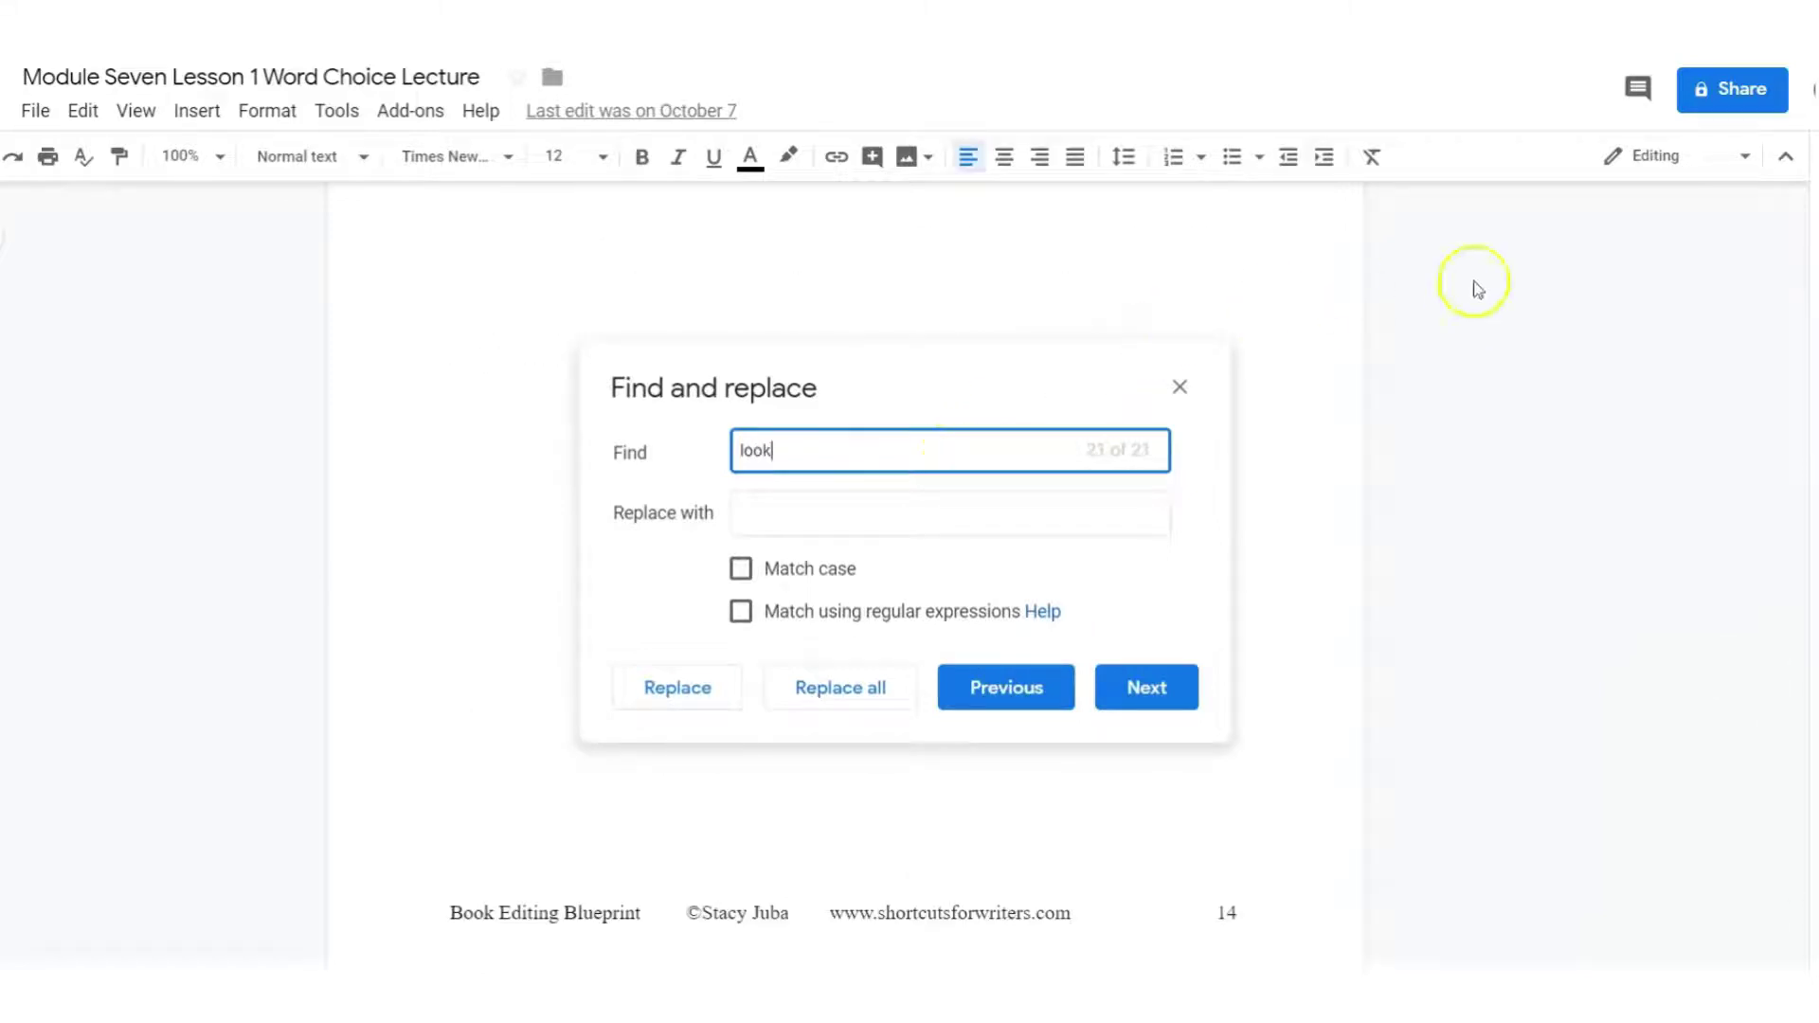
left_click_drag(1046, 406, 1670, 234)
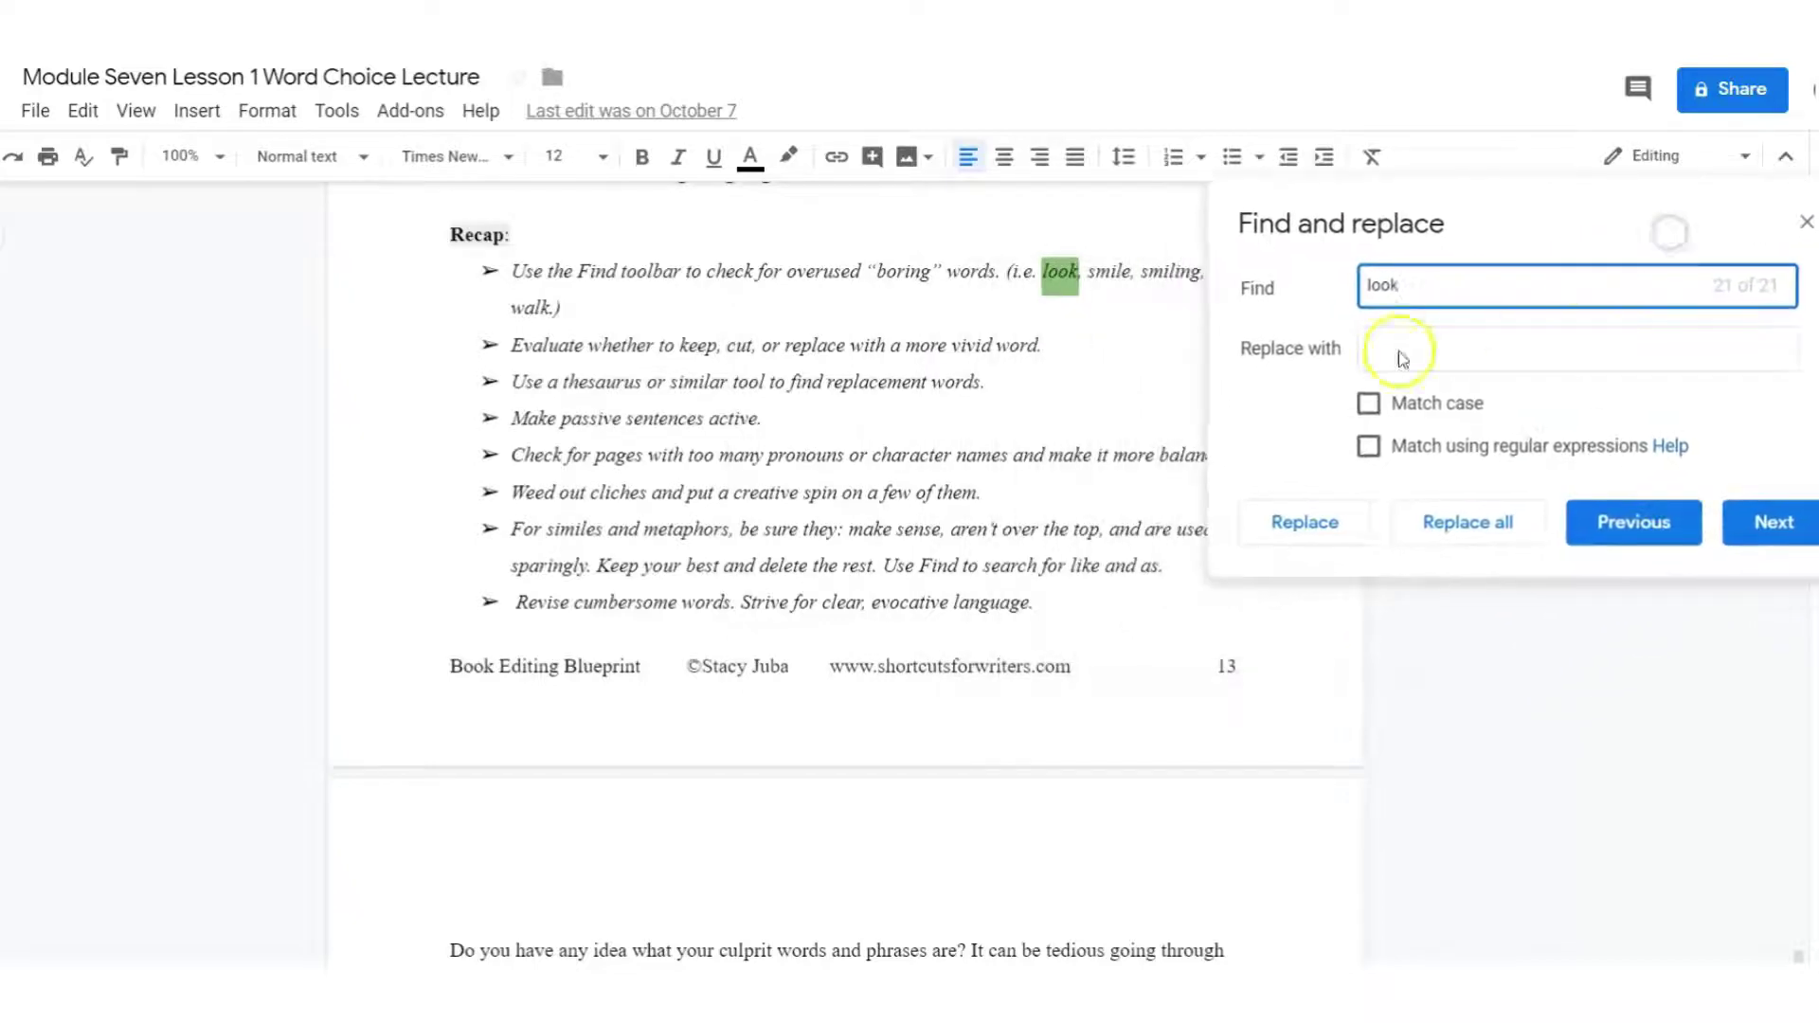
left_click(1756, 531)
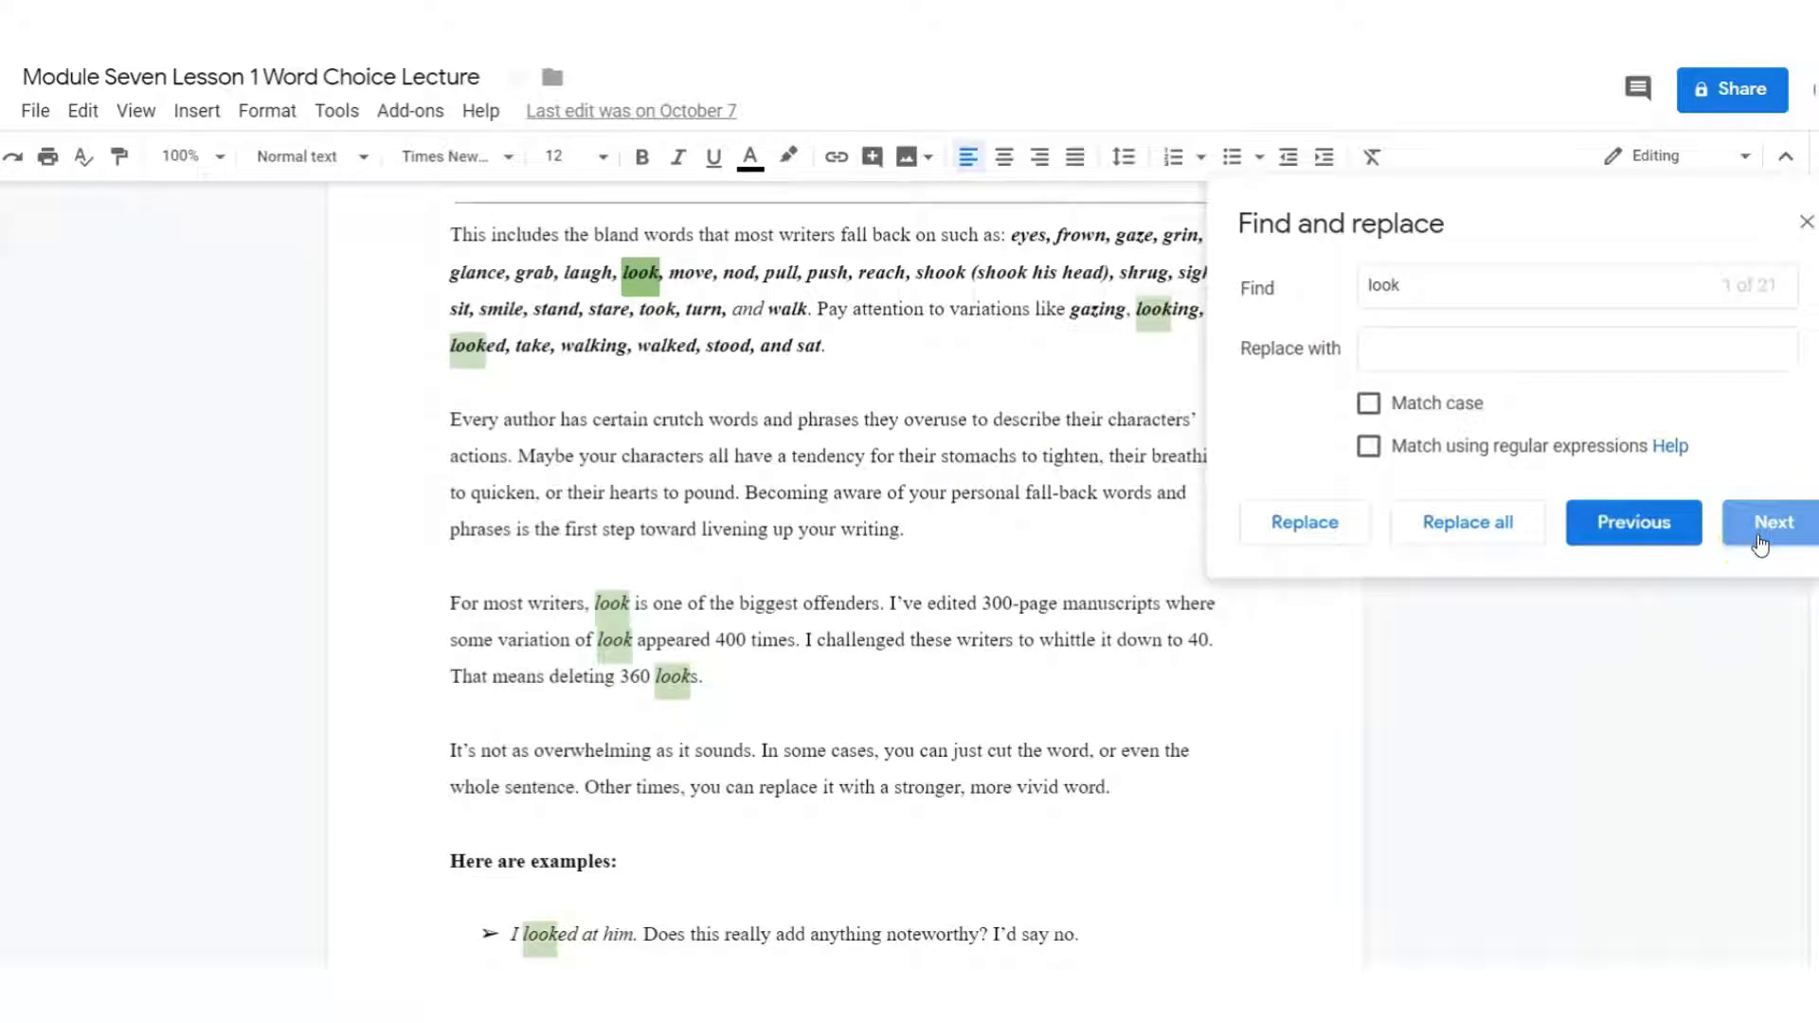
left_click(1760, 543)
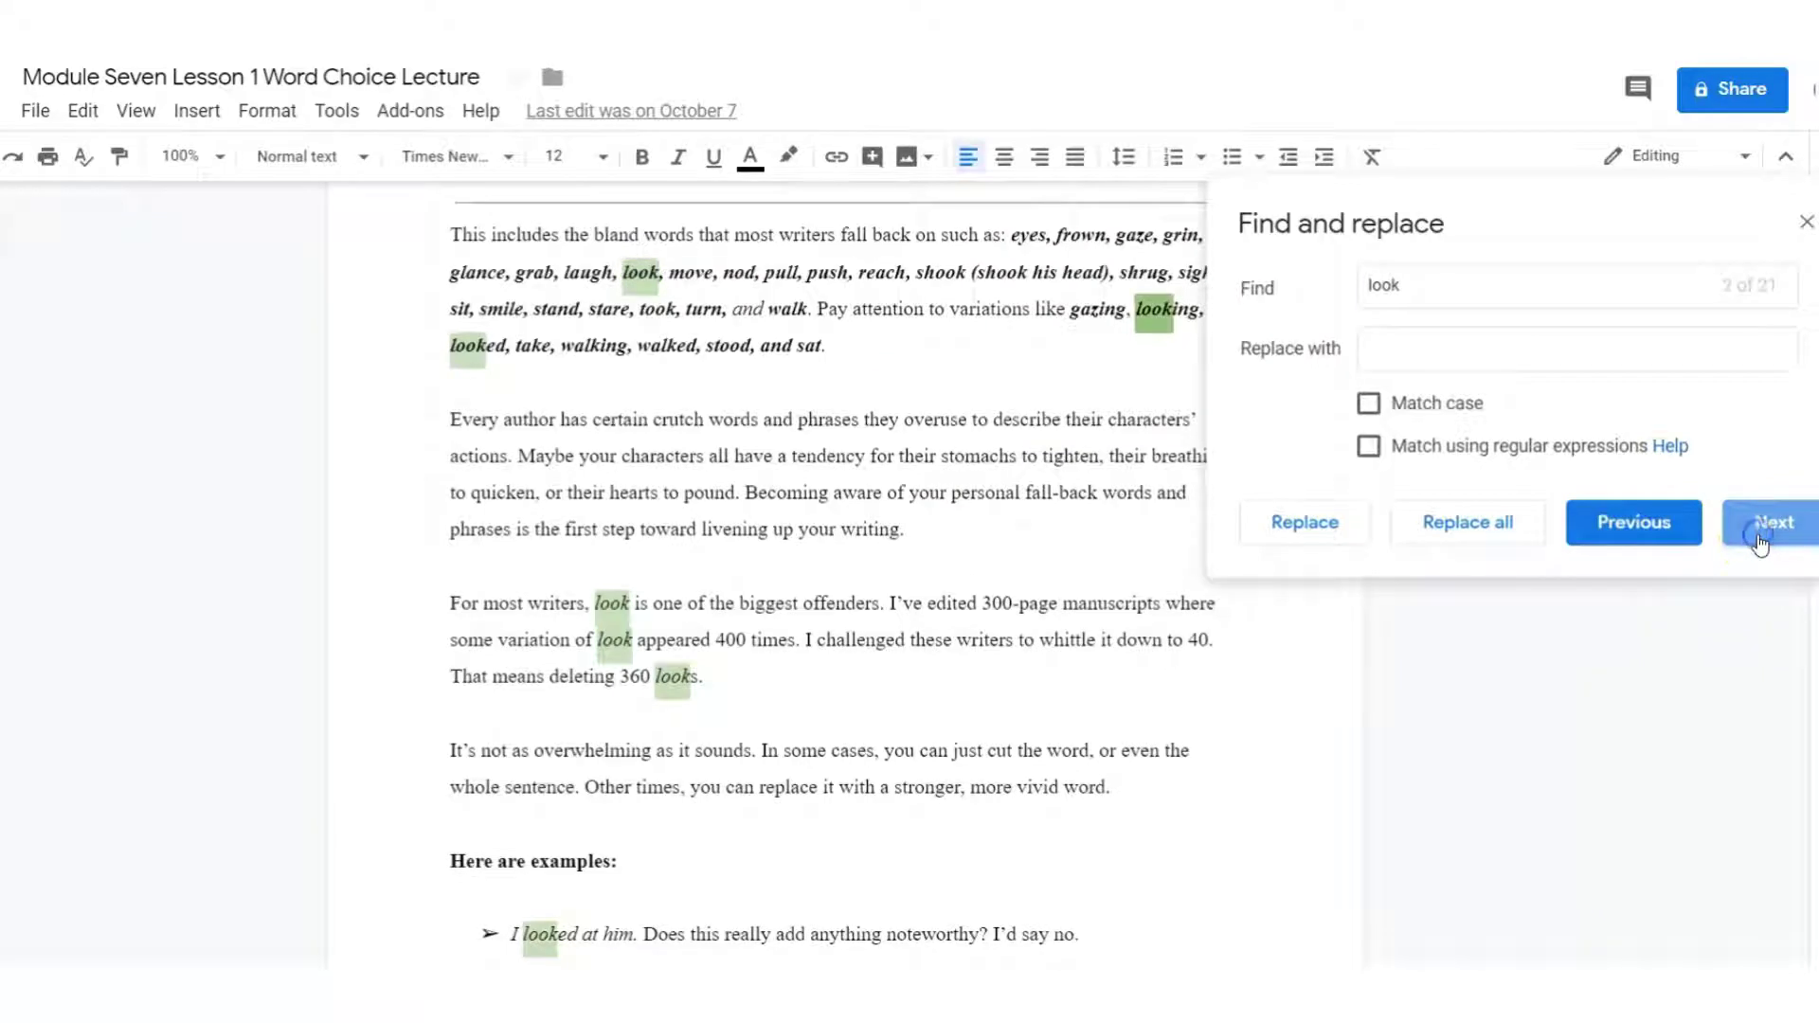
left_click(1628, 535)
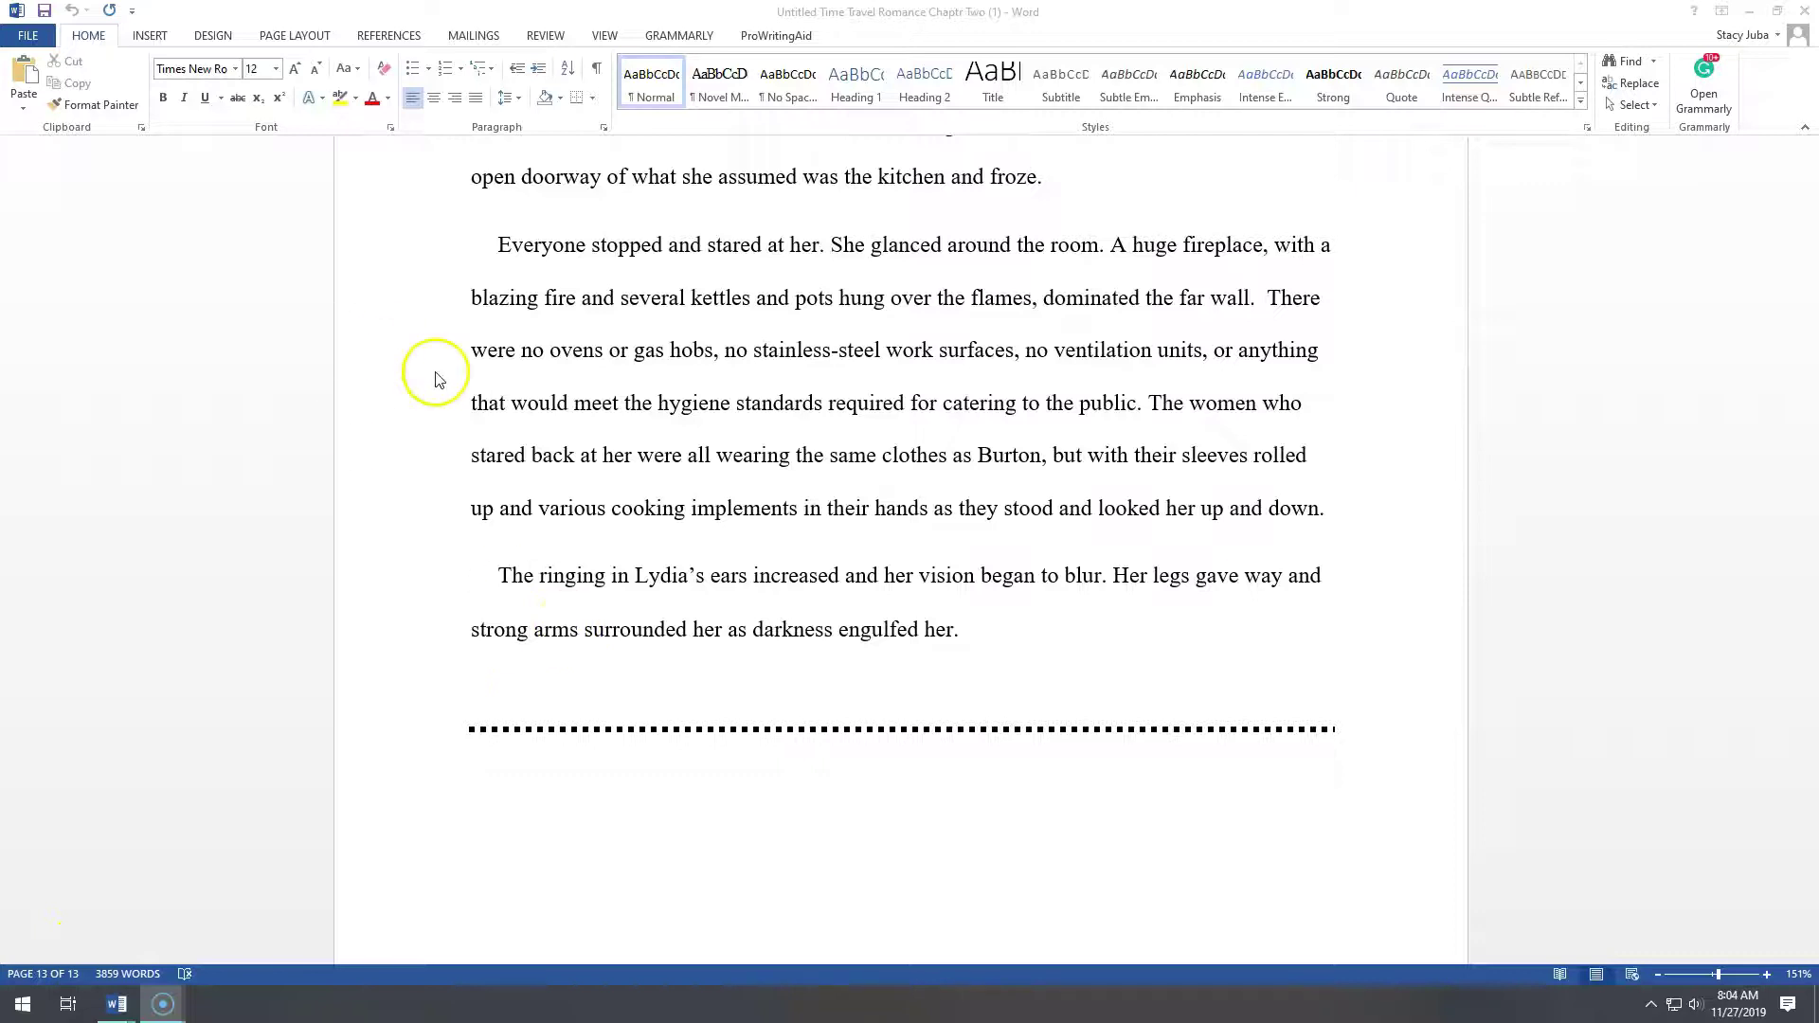
- In the Word manuscript, clear the old search, find "for" and review the highlighted matches in the last pages
left_click(91, 37)
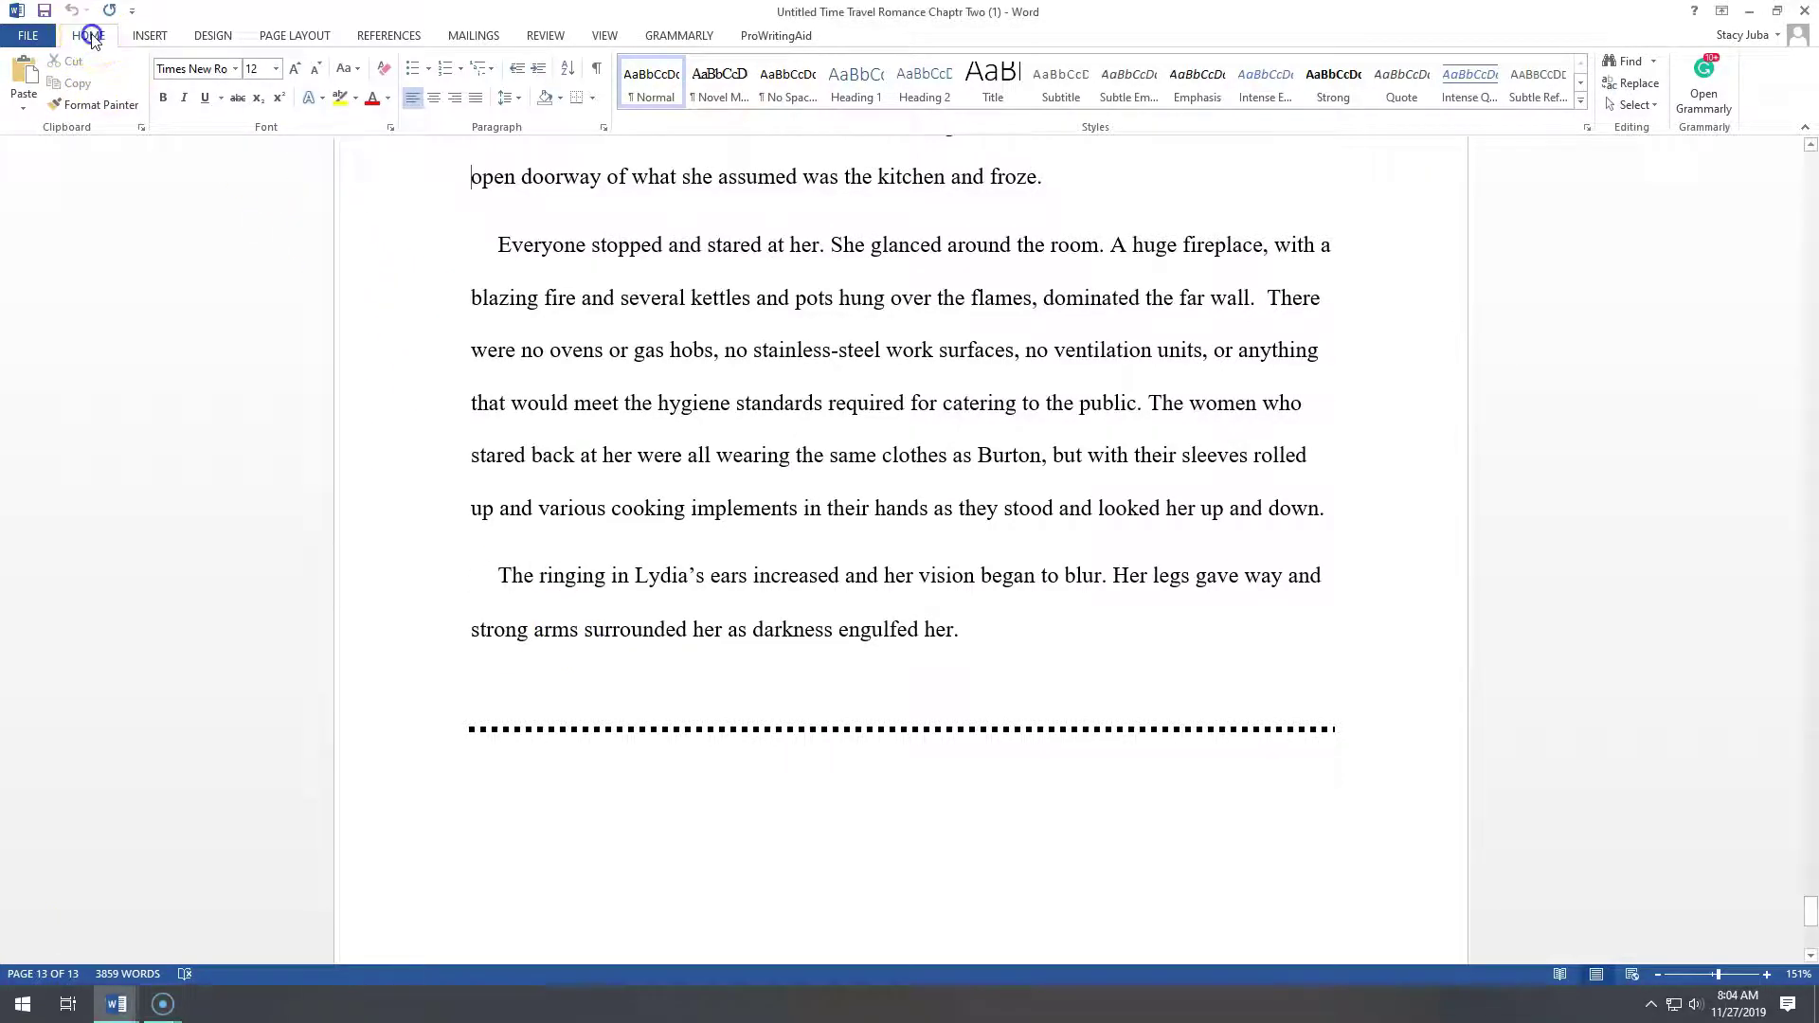
left_click(95, 38)
left_click(1653, 62)
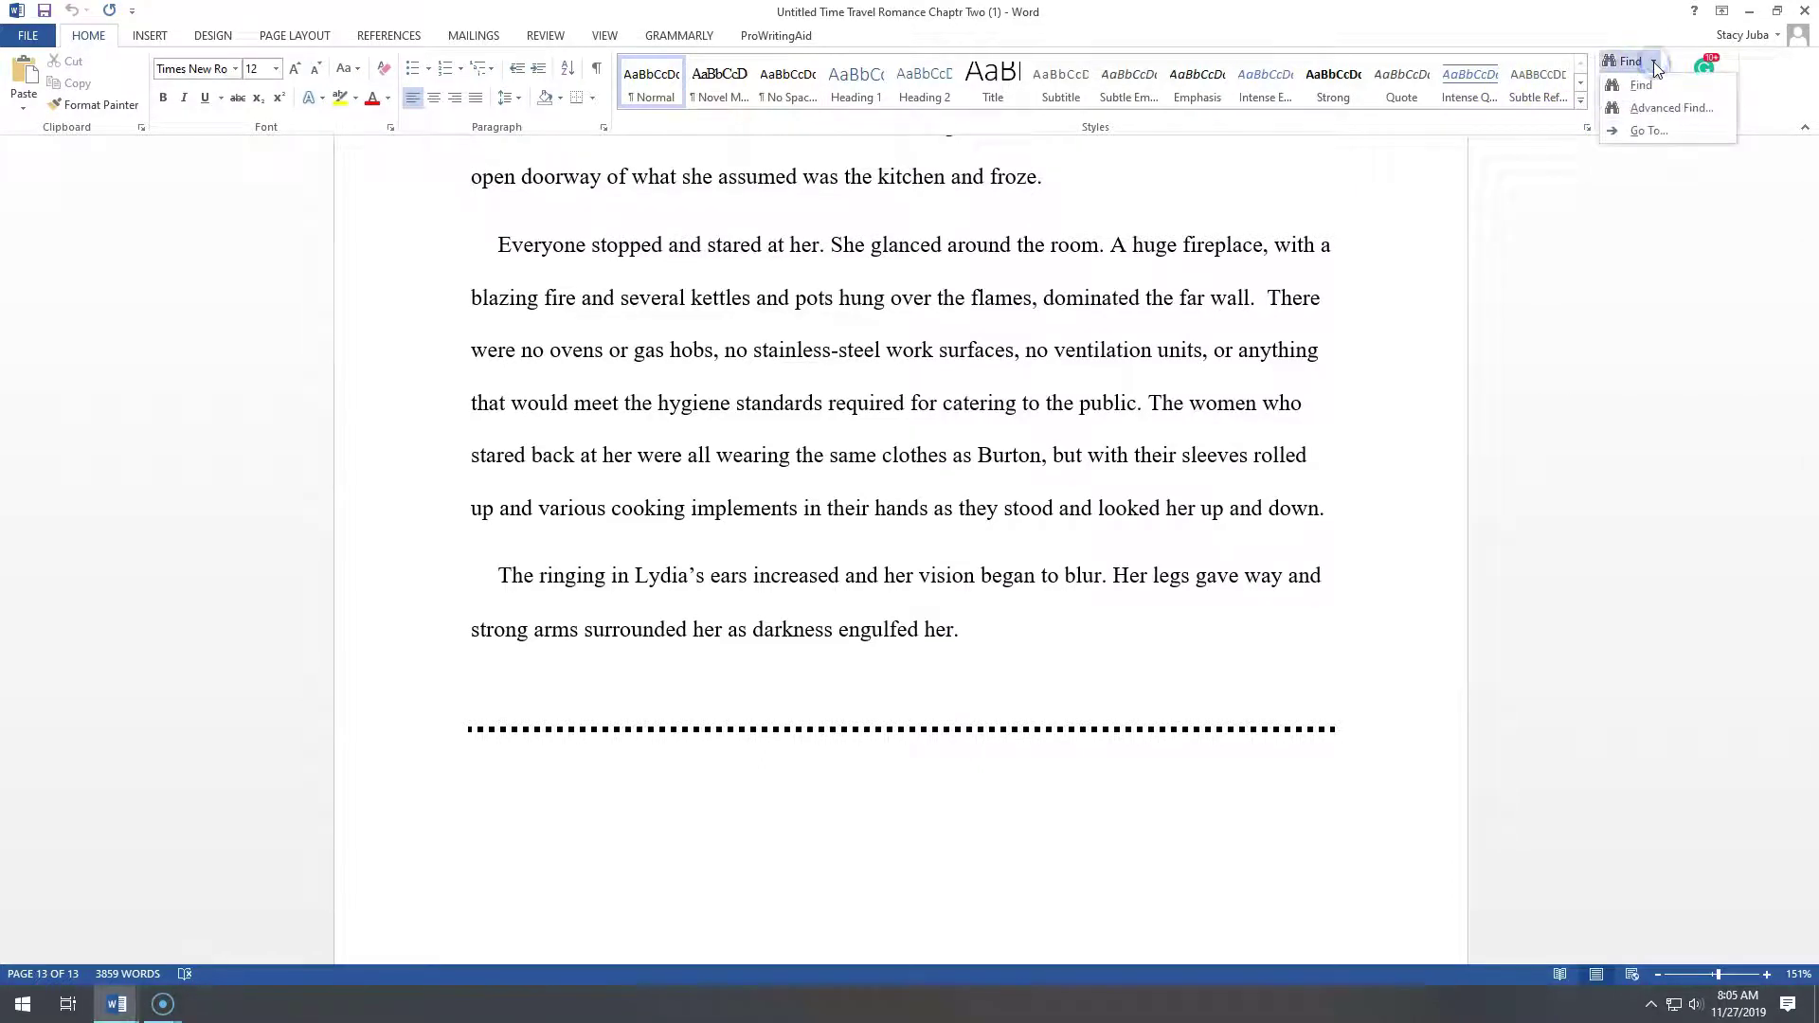
left_click(1659, 88)
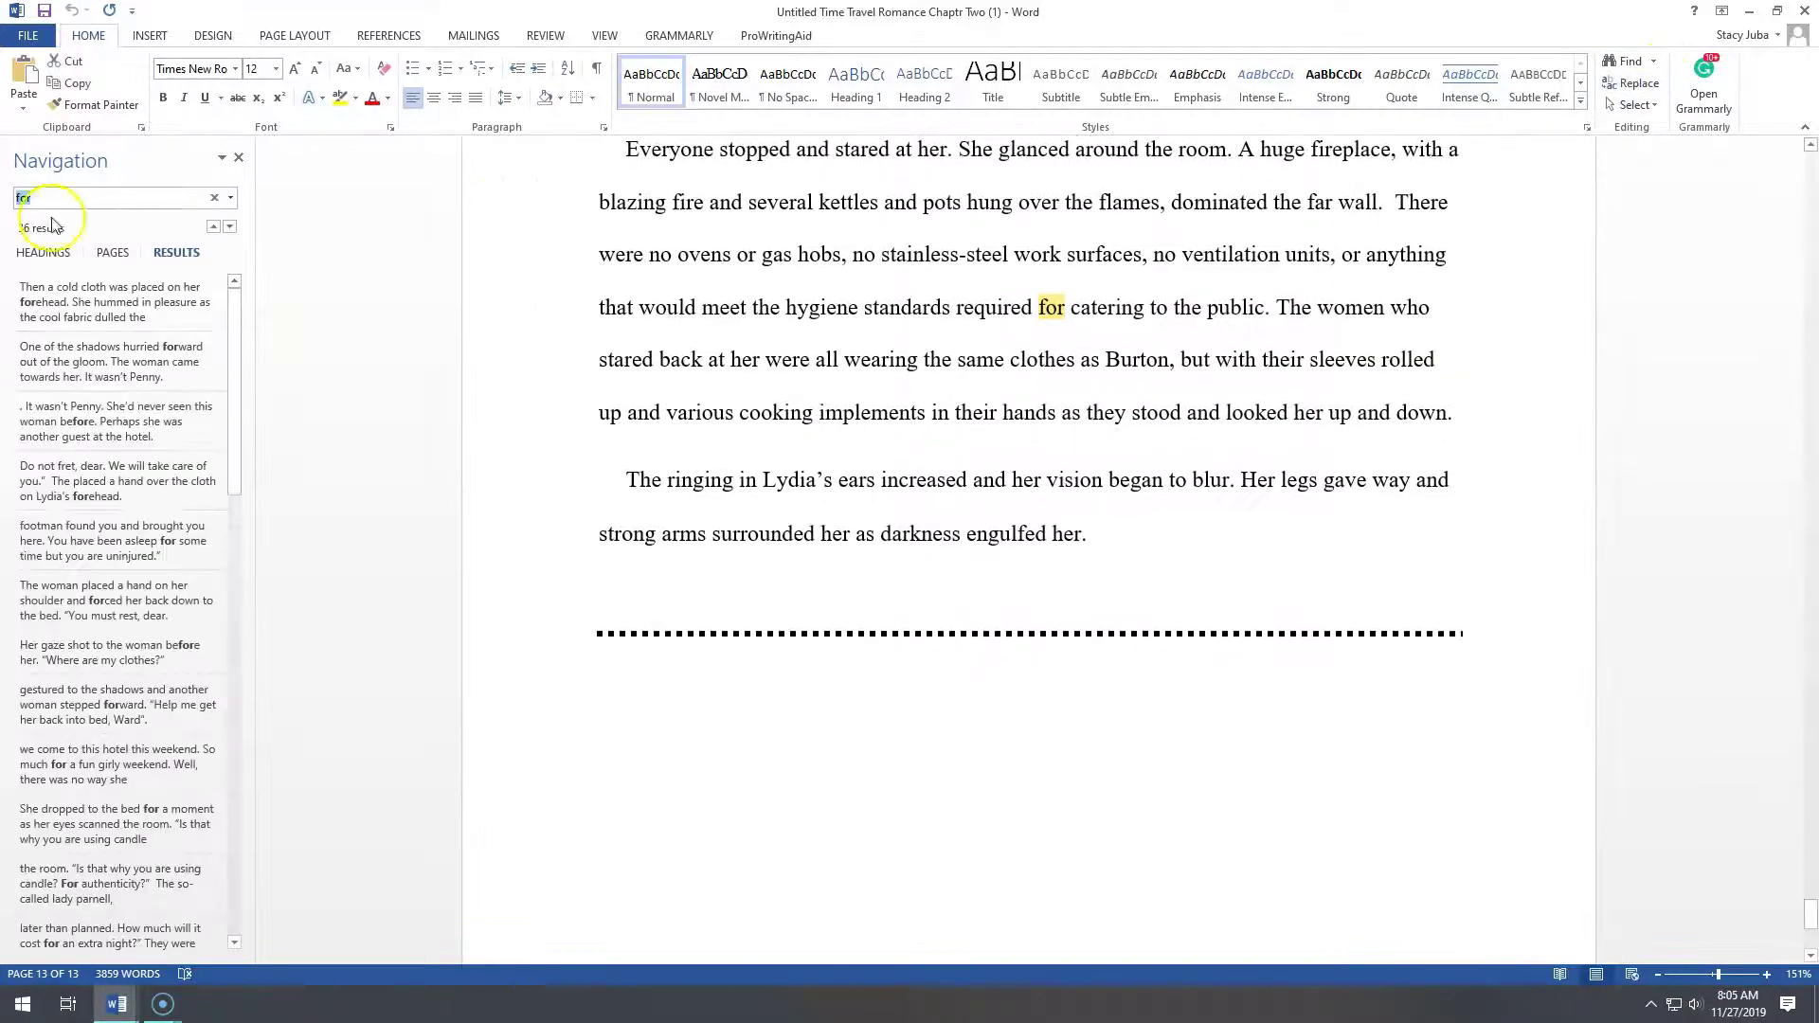
left_click(215, 201)
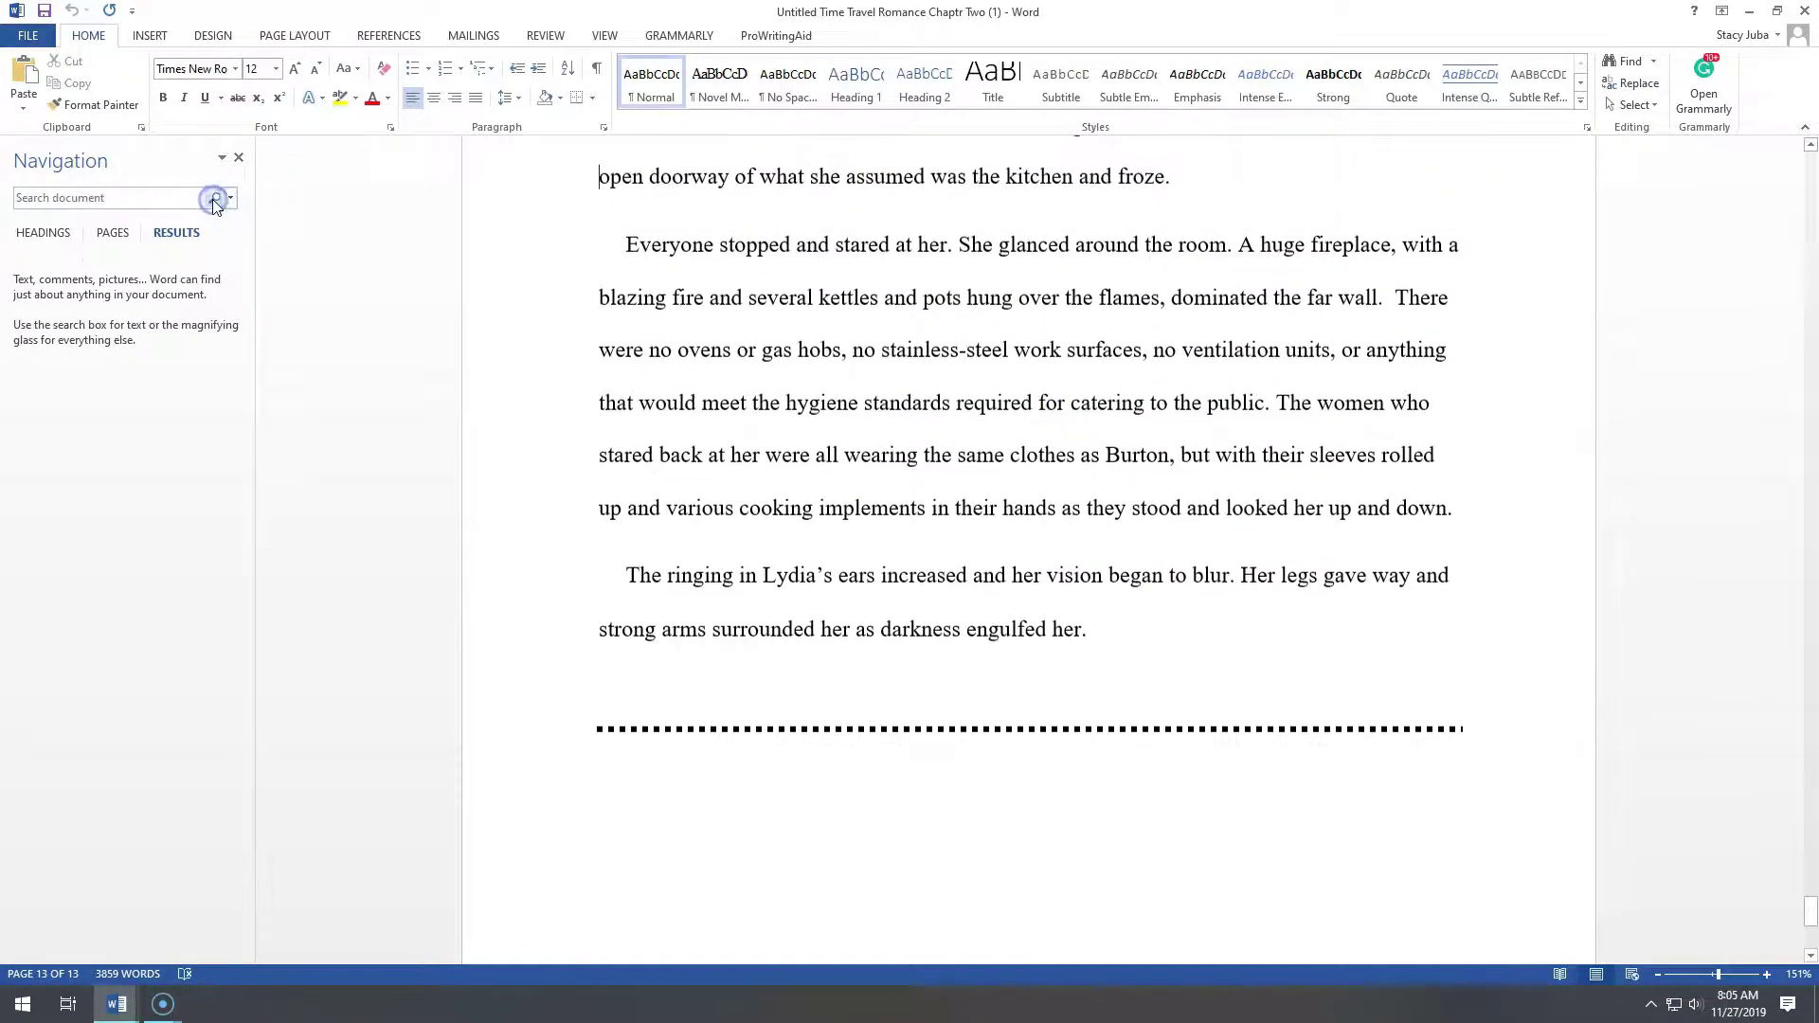
left_click(110, 199)
type("f")
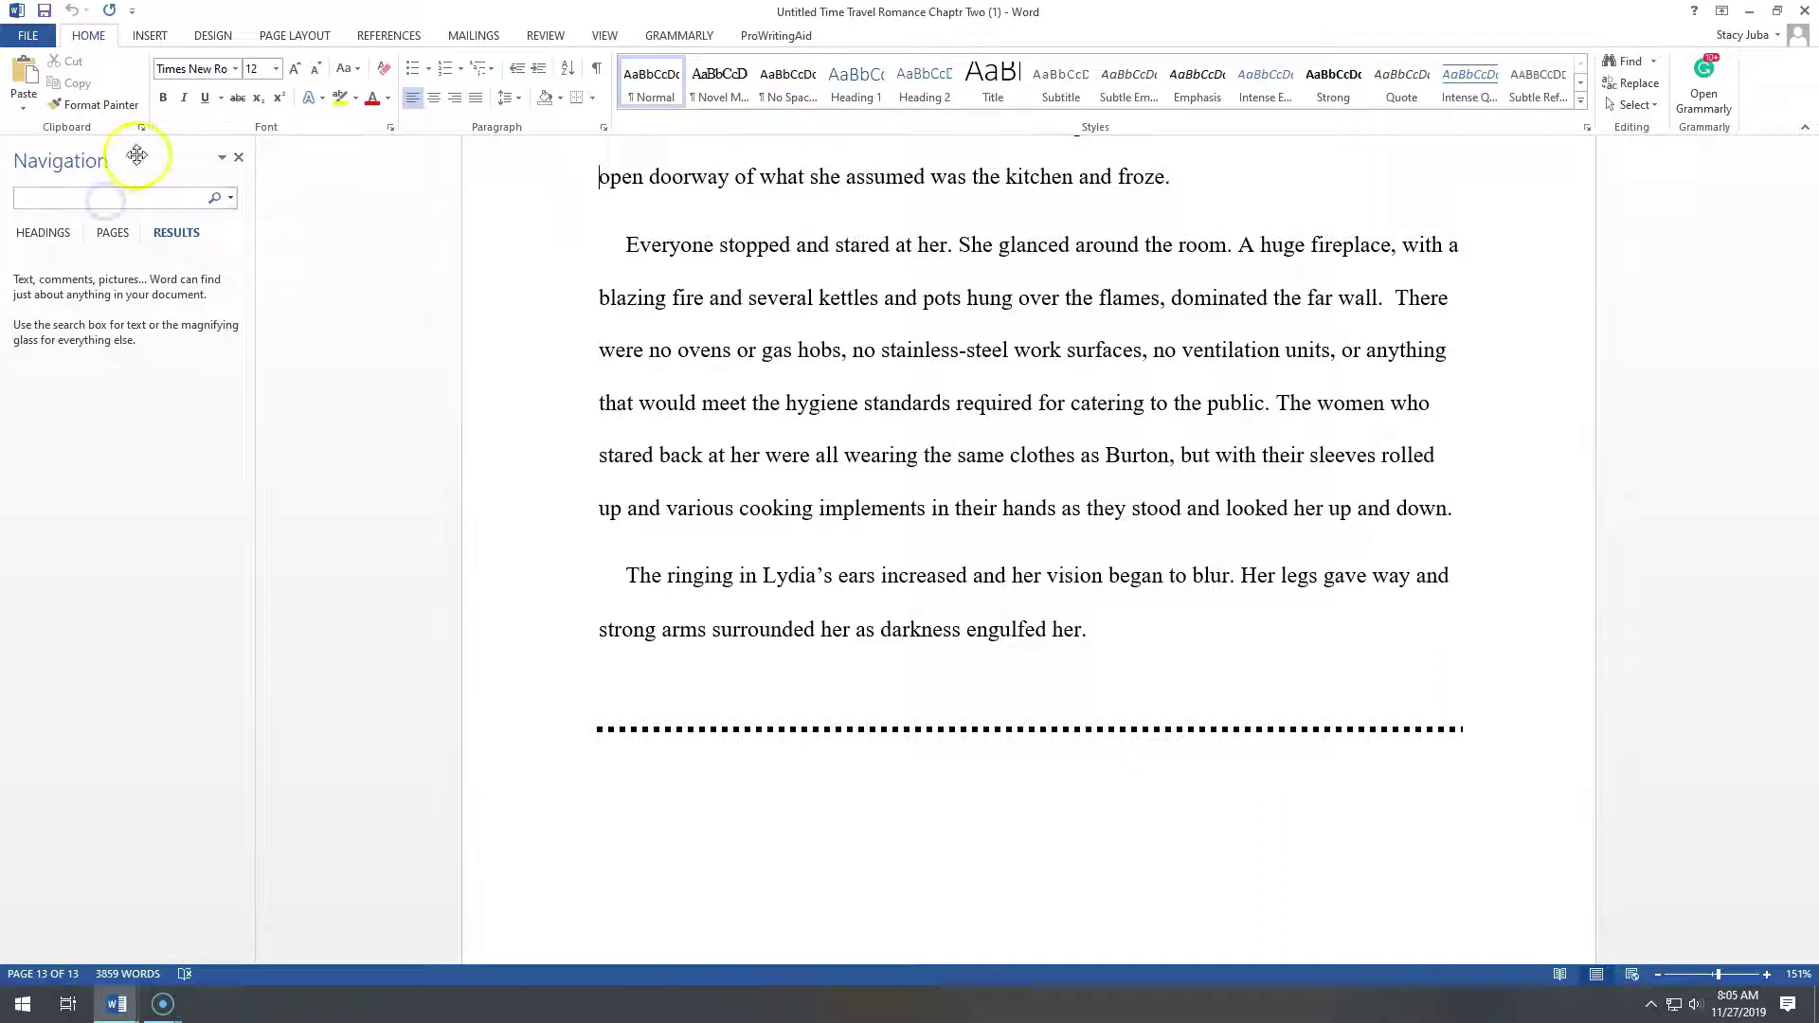
type("or")
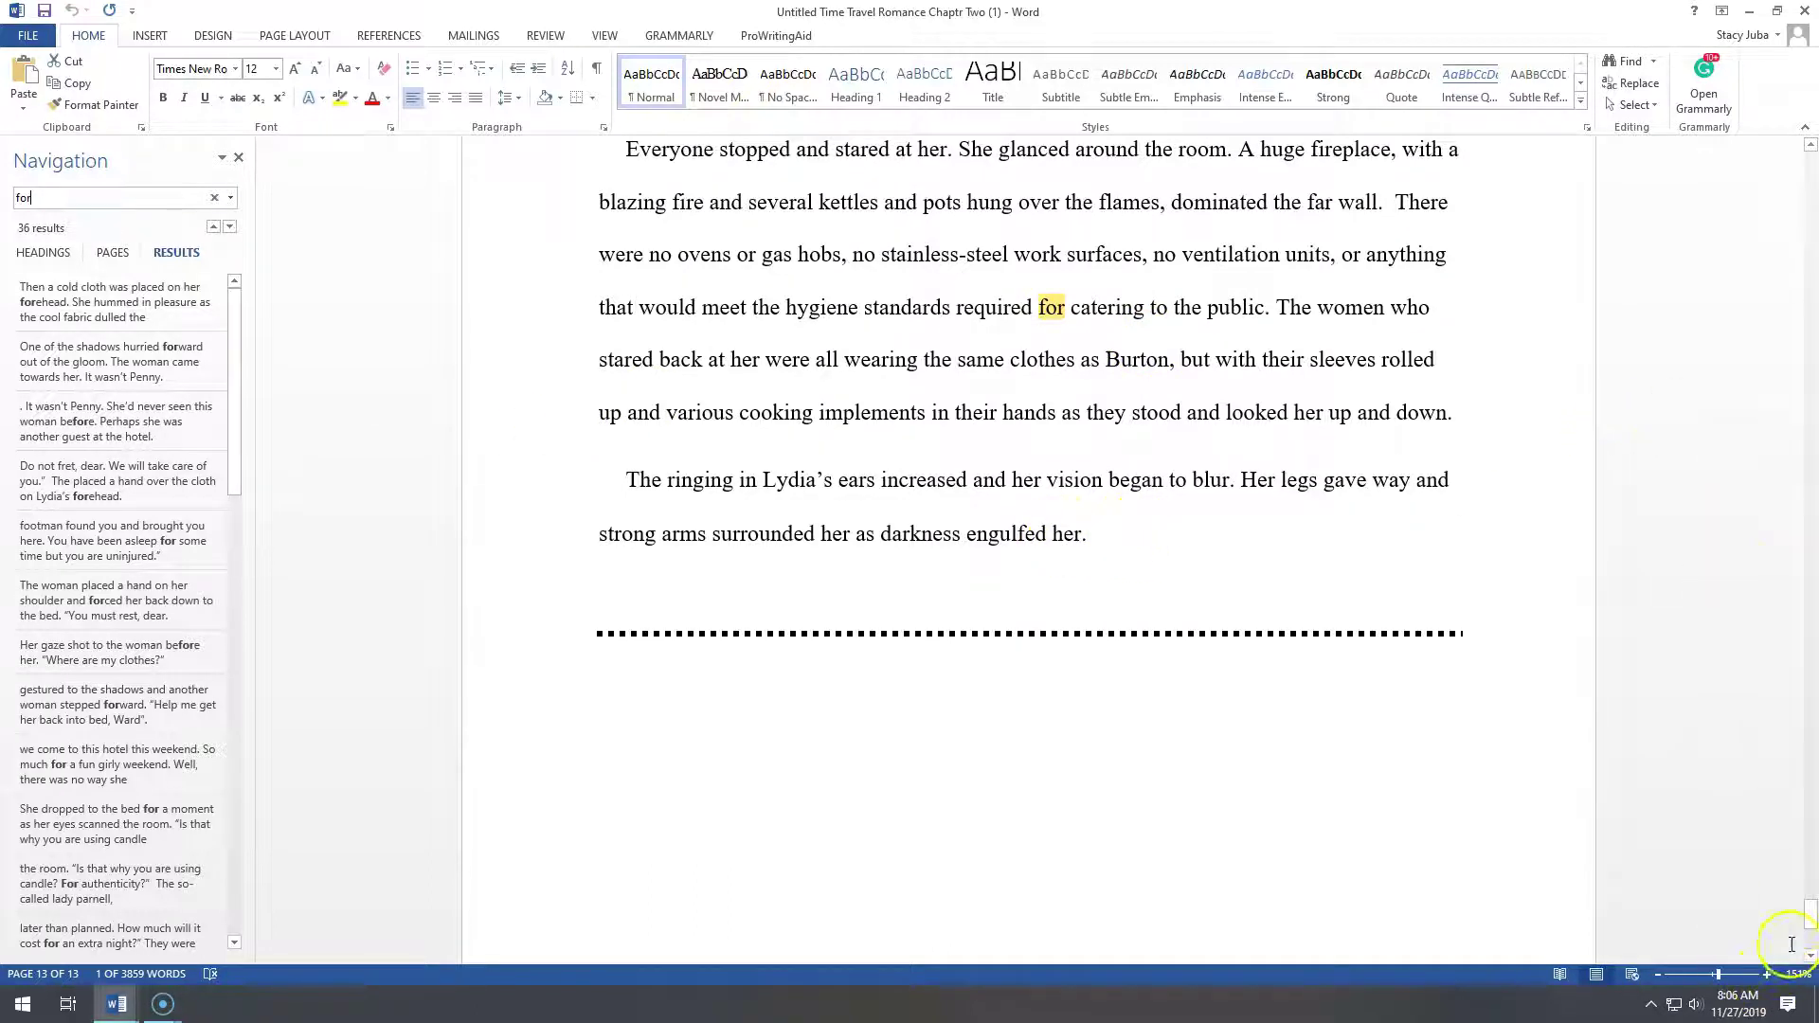
left_click_drag(1810, 918, 1810, 849)
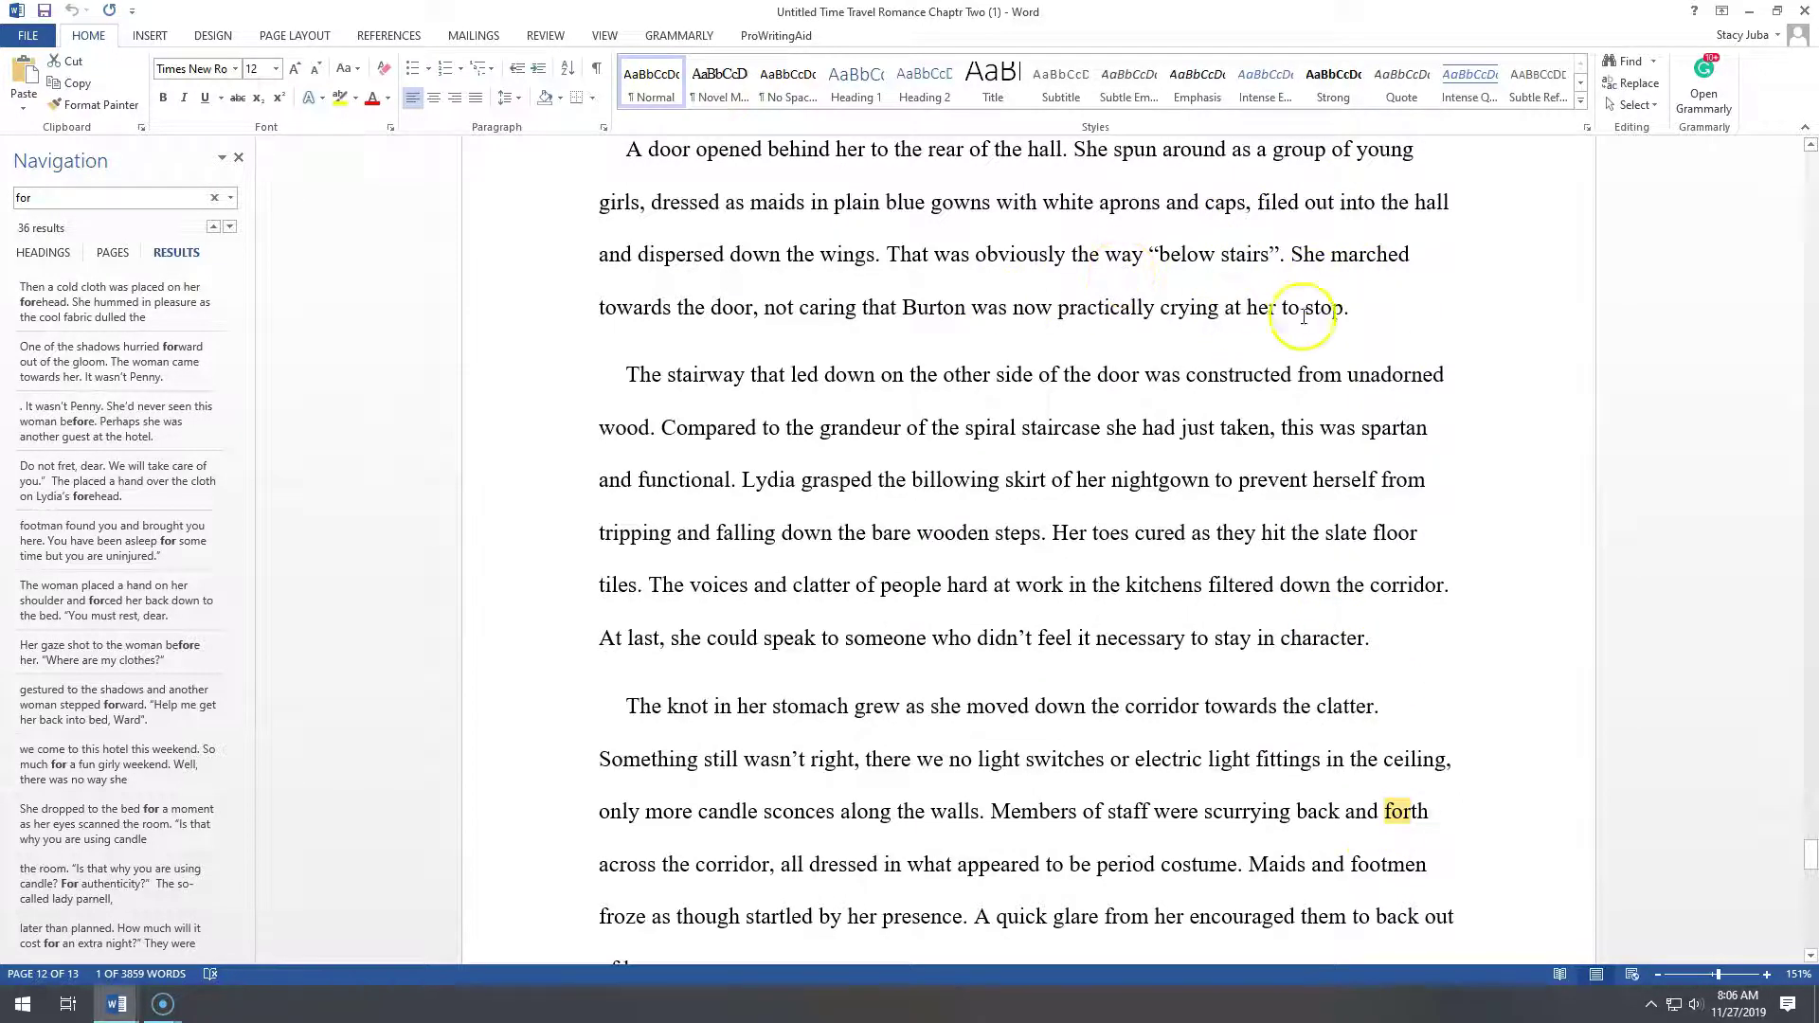
type(".")
left_click_drag(1811, 849, 1810, 812)
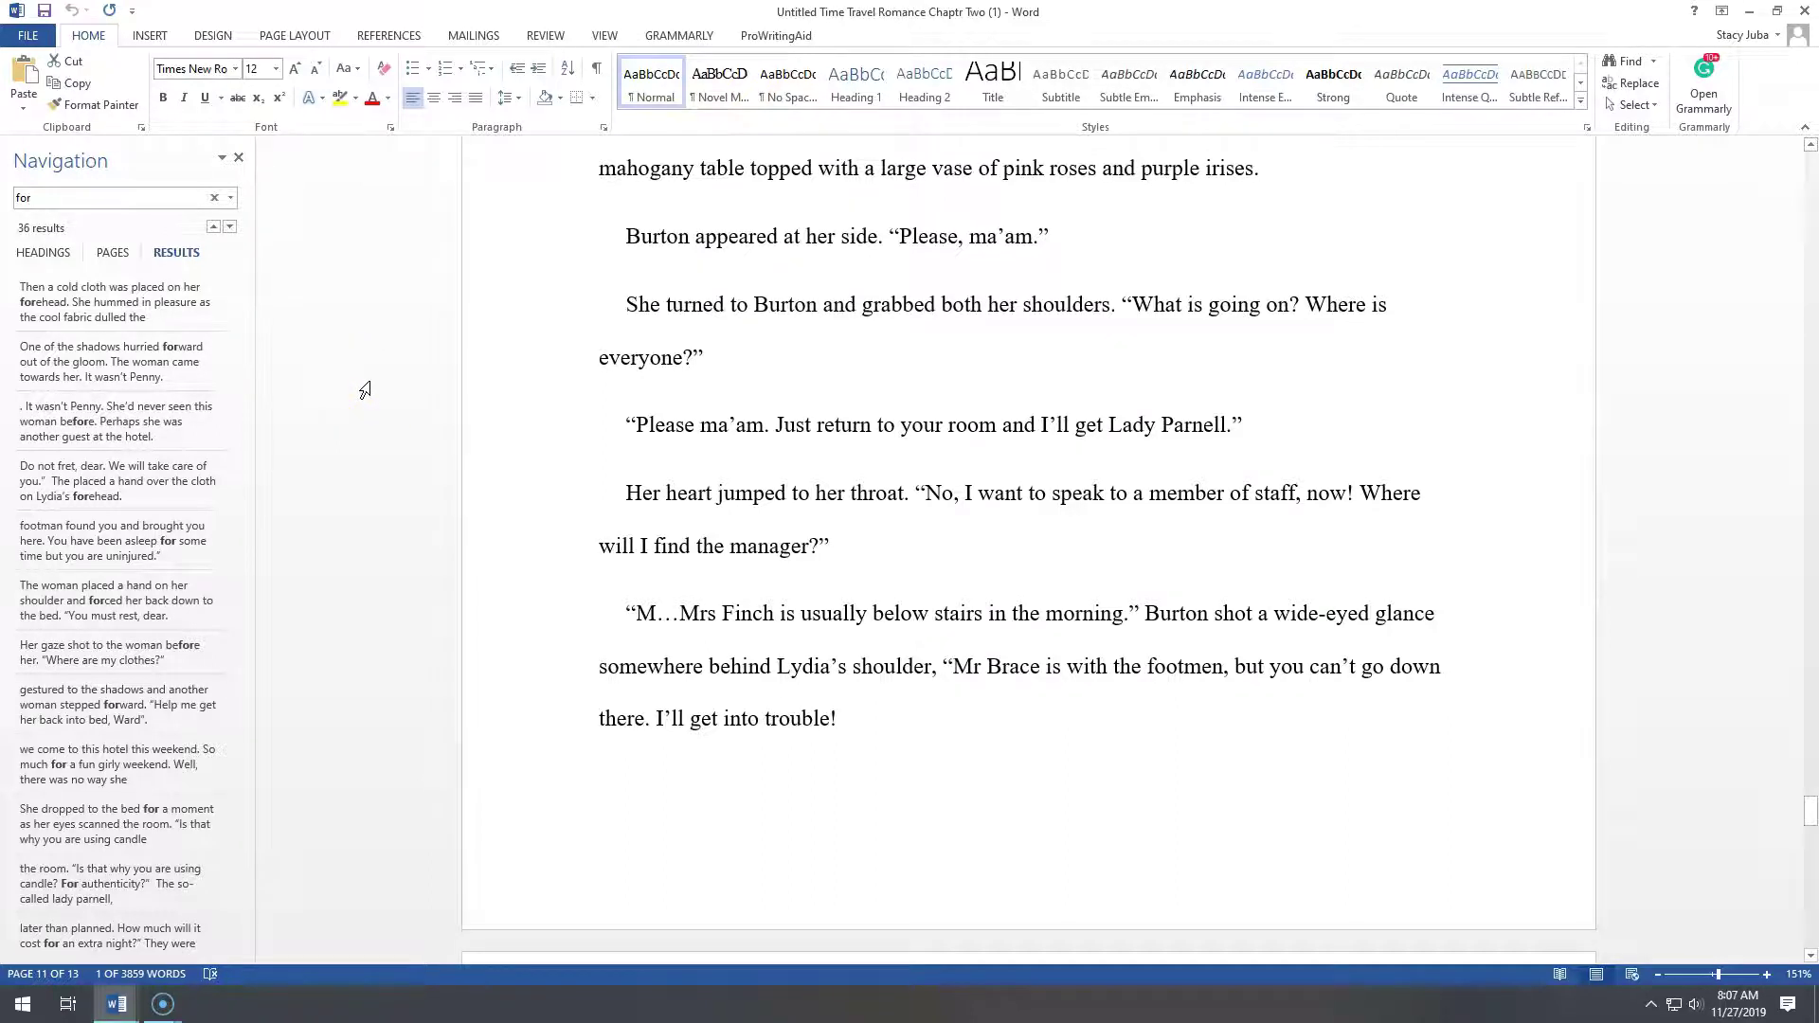
- Search the manuscript for "eyes" in place of the previous term and view the highlighted matches on the opening pages
left_click(56, 197)
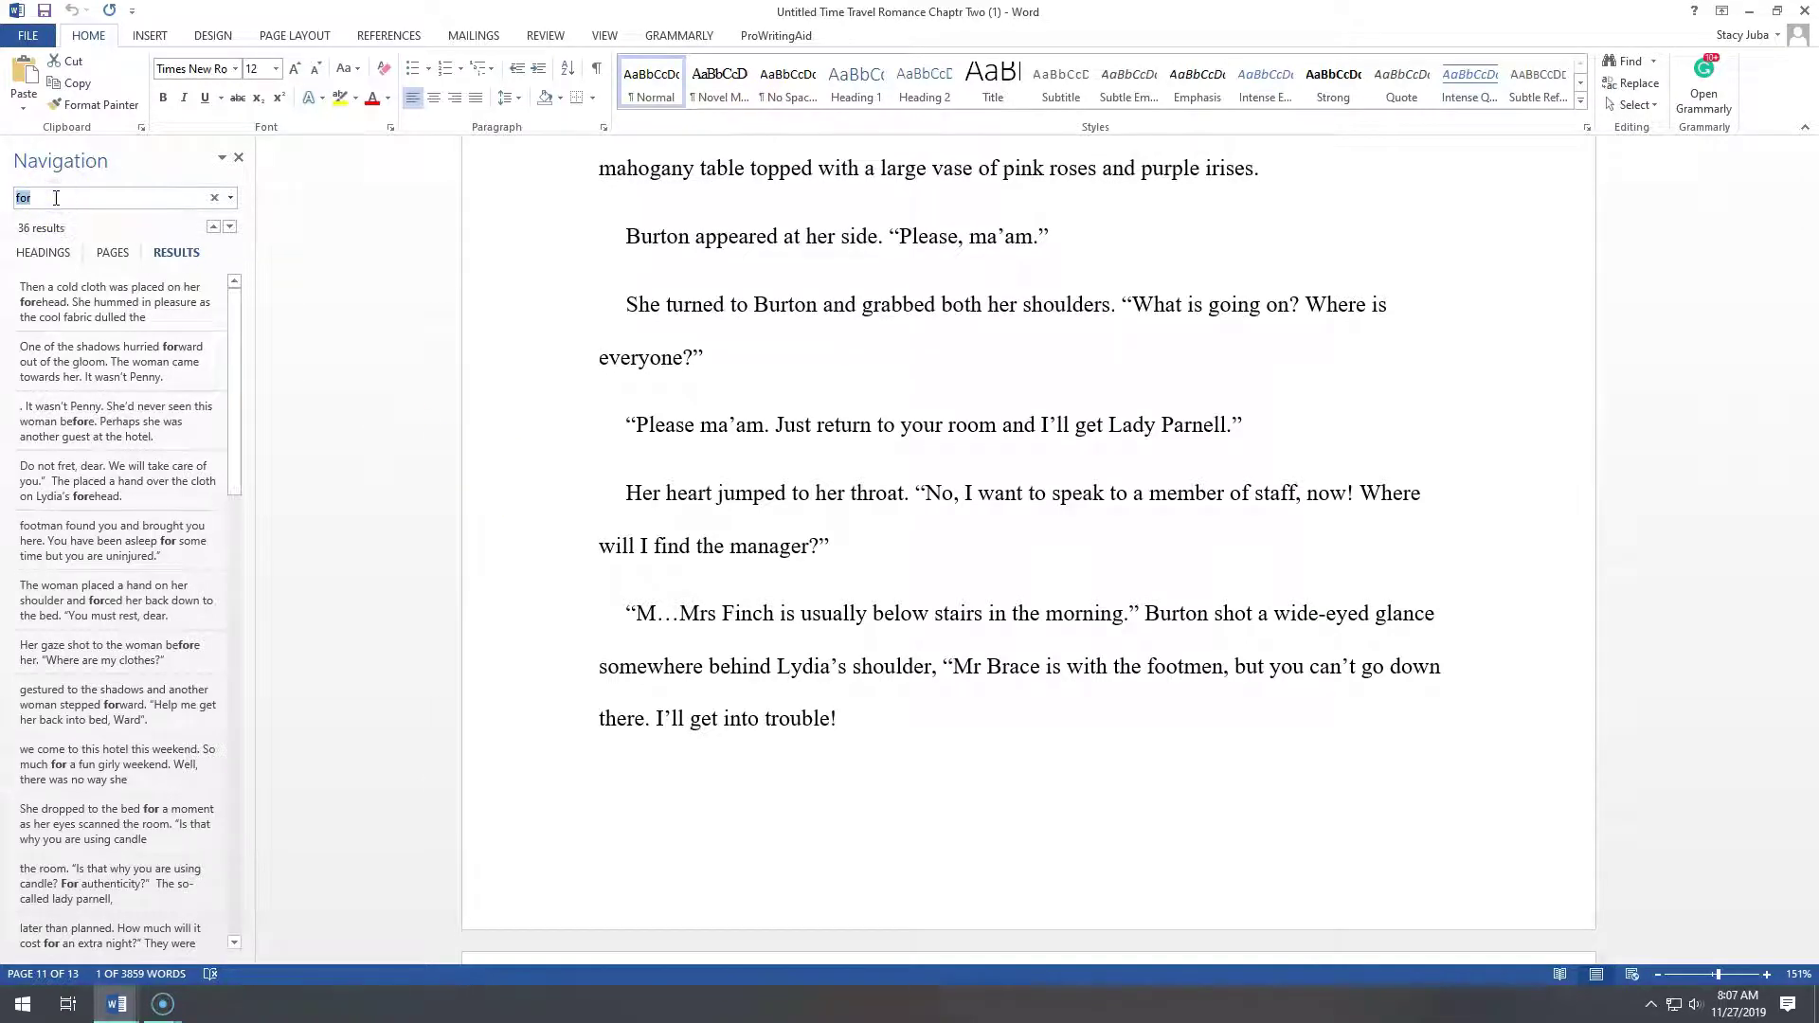
left_click(113, 198)
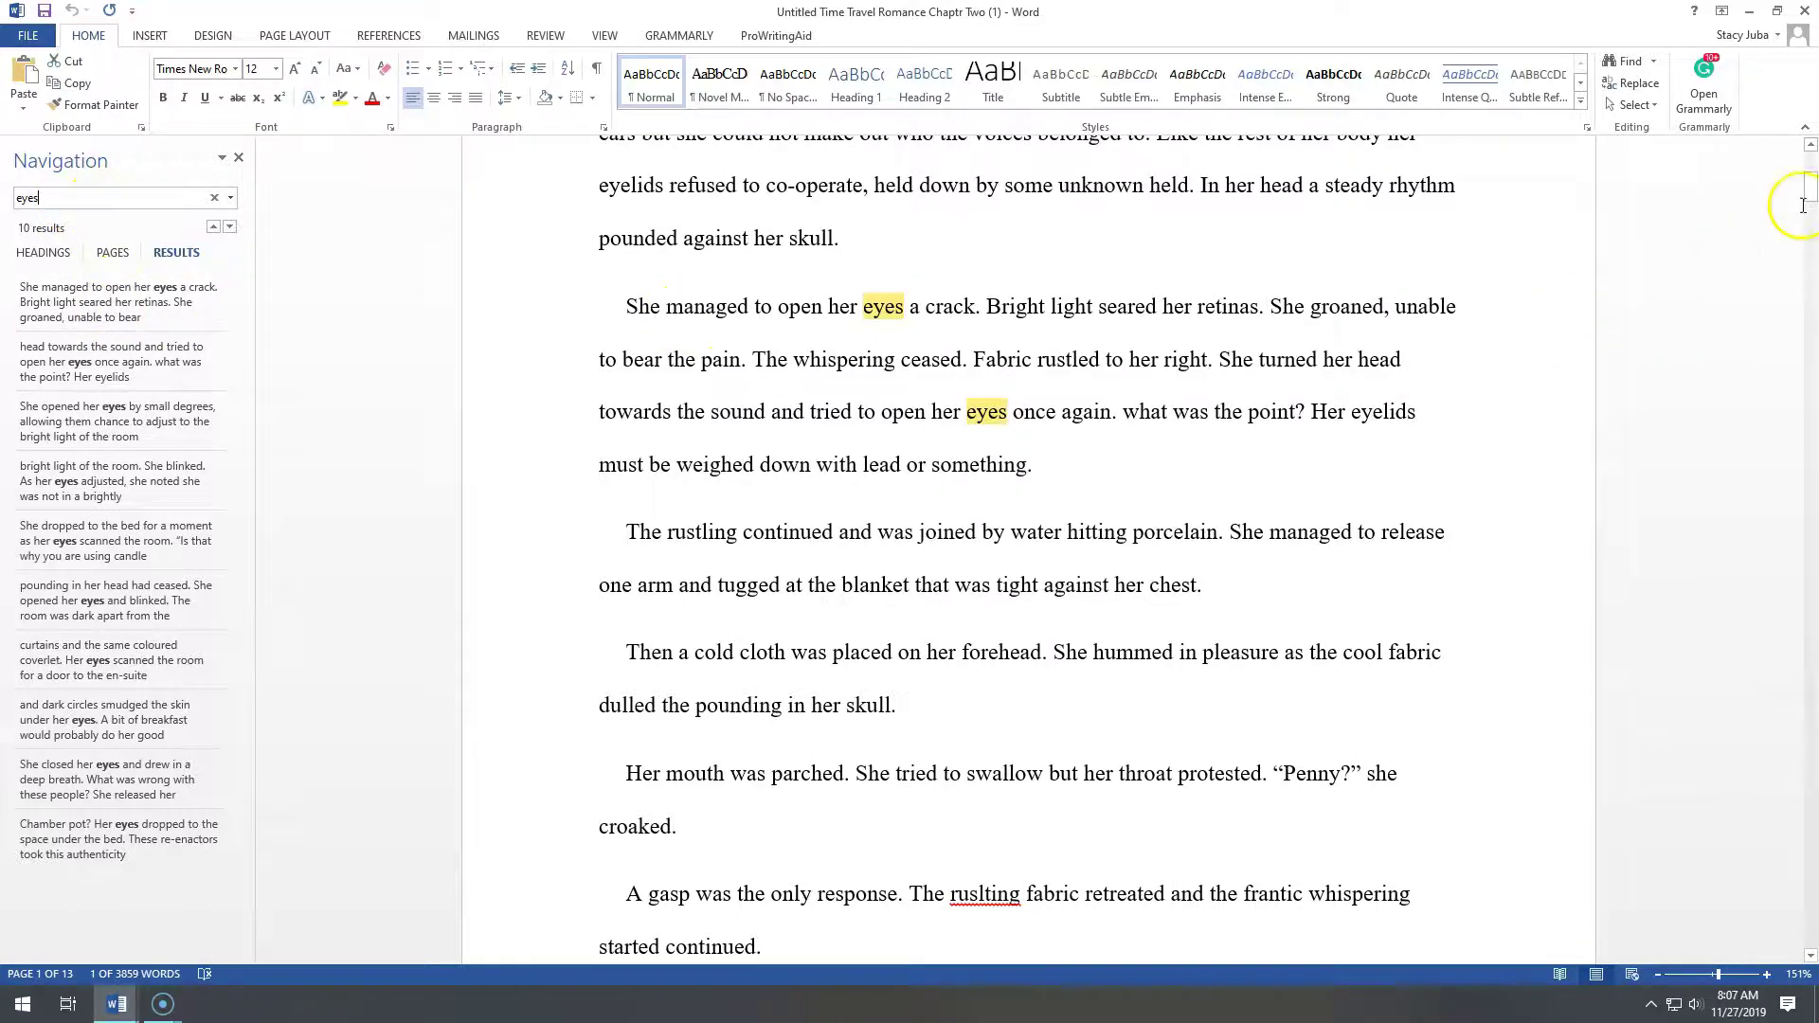
left_click_drag(1811, 185, 1810, 237)
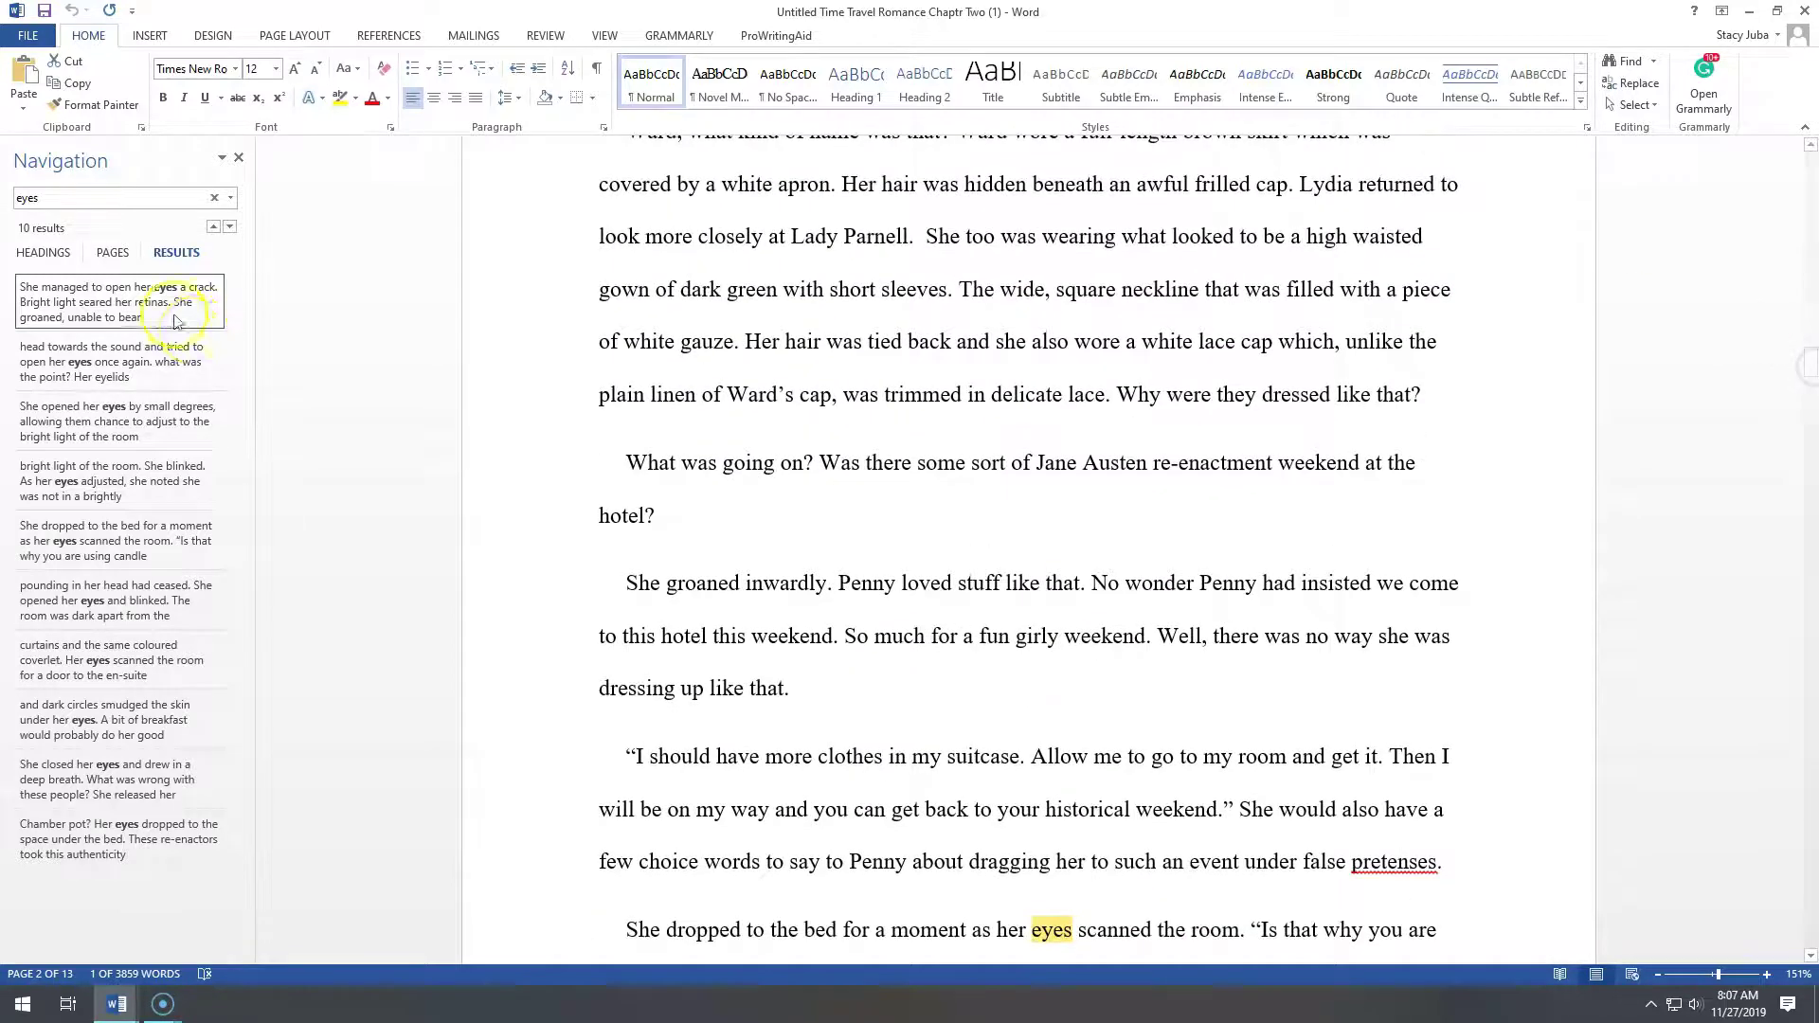
- Step forward and back through the "eyes" matches and visit several listed results, ending on the first one
left_click(231, 227)
left_click(230, 227)
left_click(213, 227)
left_click(213, 228)
left_click(164, 362)
left_click(156, 417)
left_click(185, 493)
left_click(158, 417)
left_click(159, 364)
left_click(175, 311)
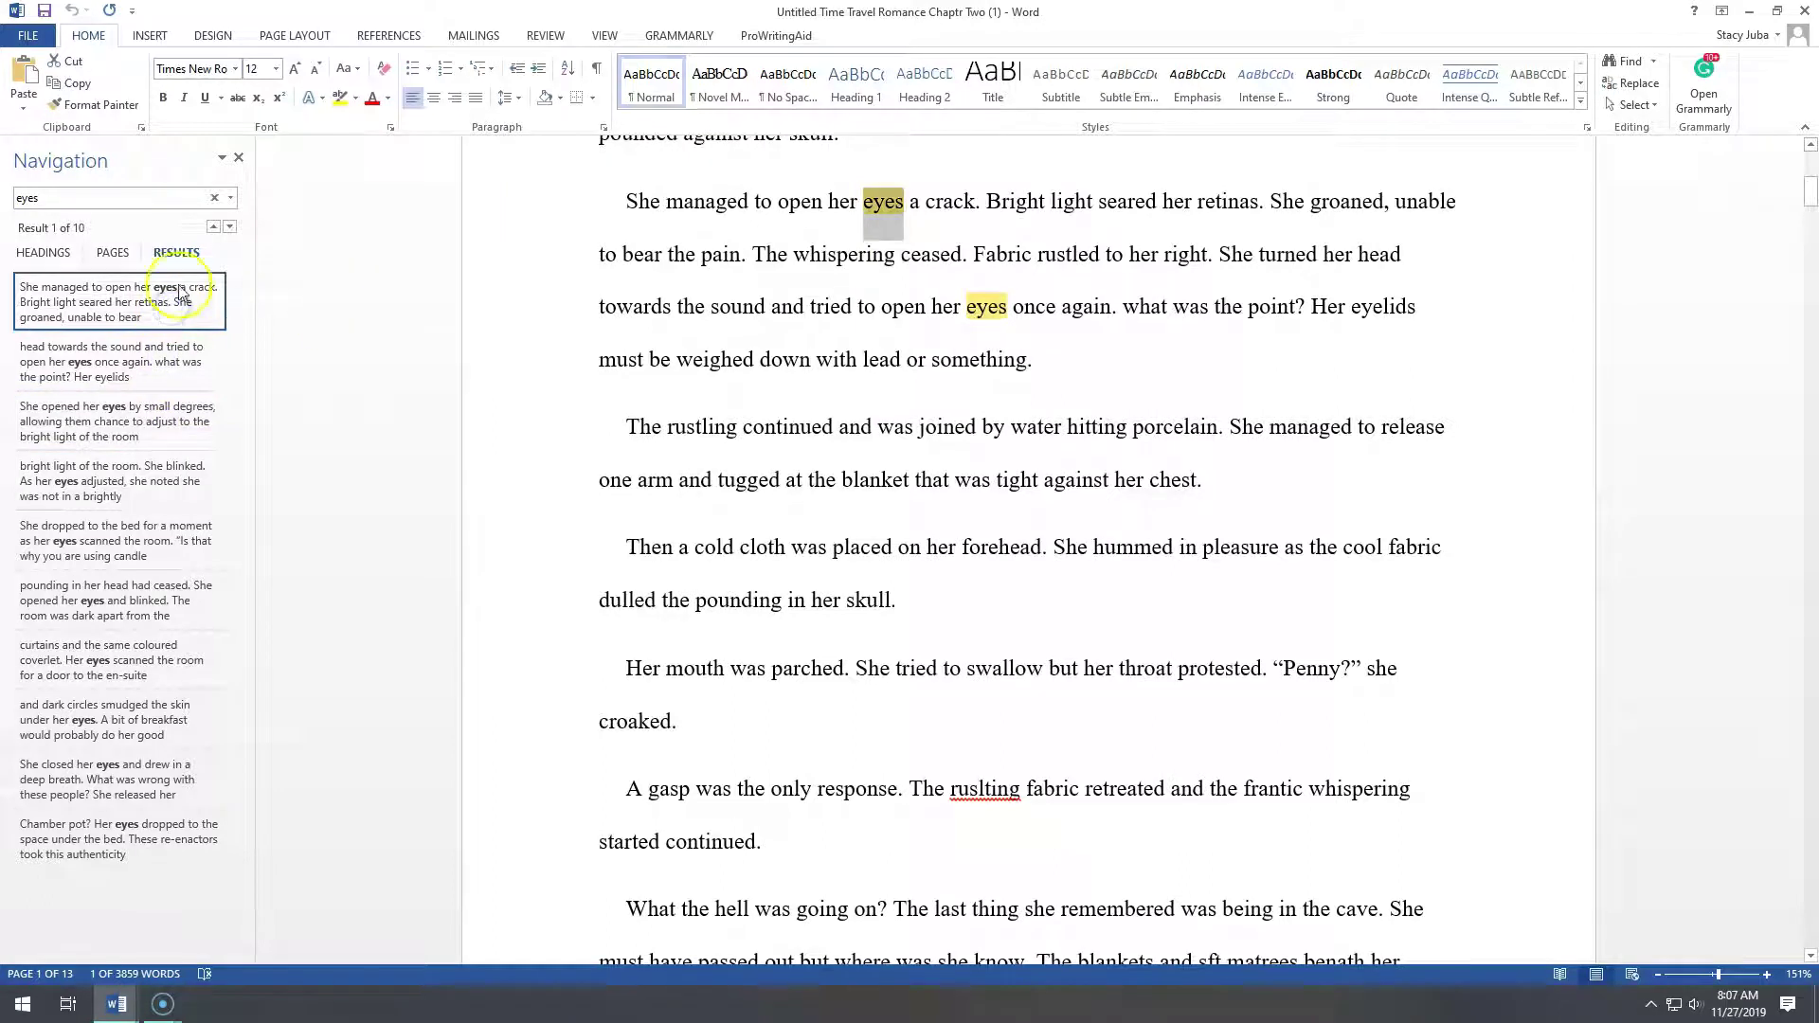
- View the navigation by headings and by pages, and return to the list of search results
left_click(47, 254)
left_click(110, 258)
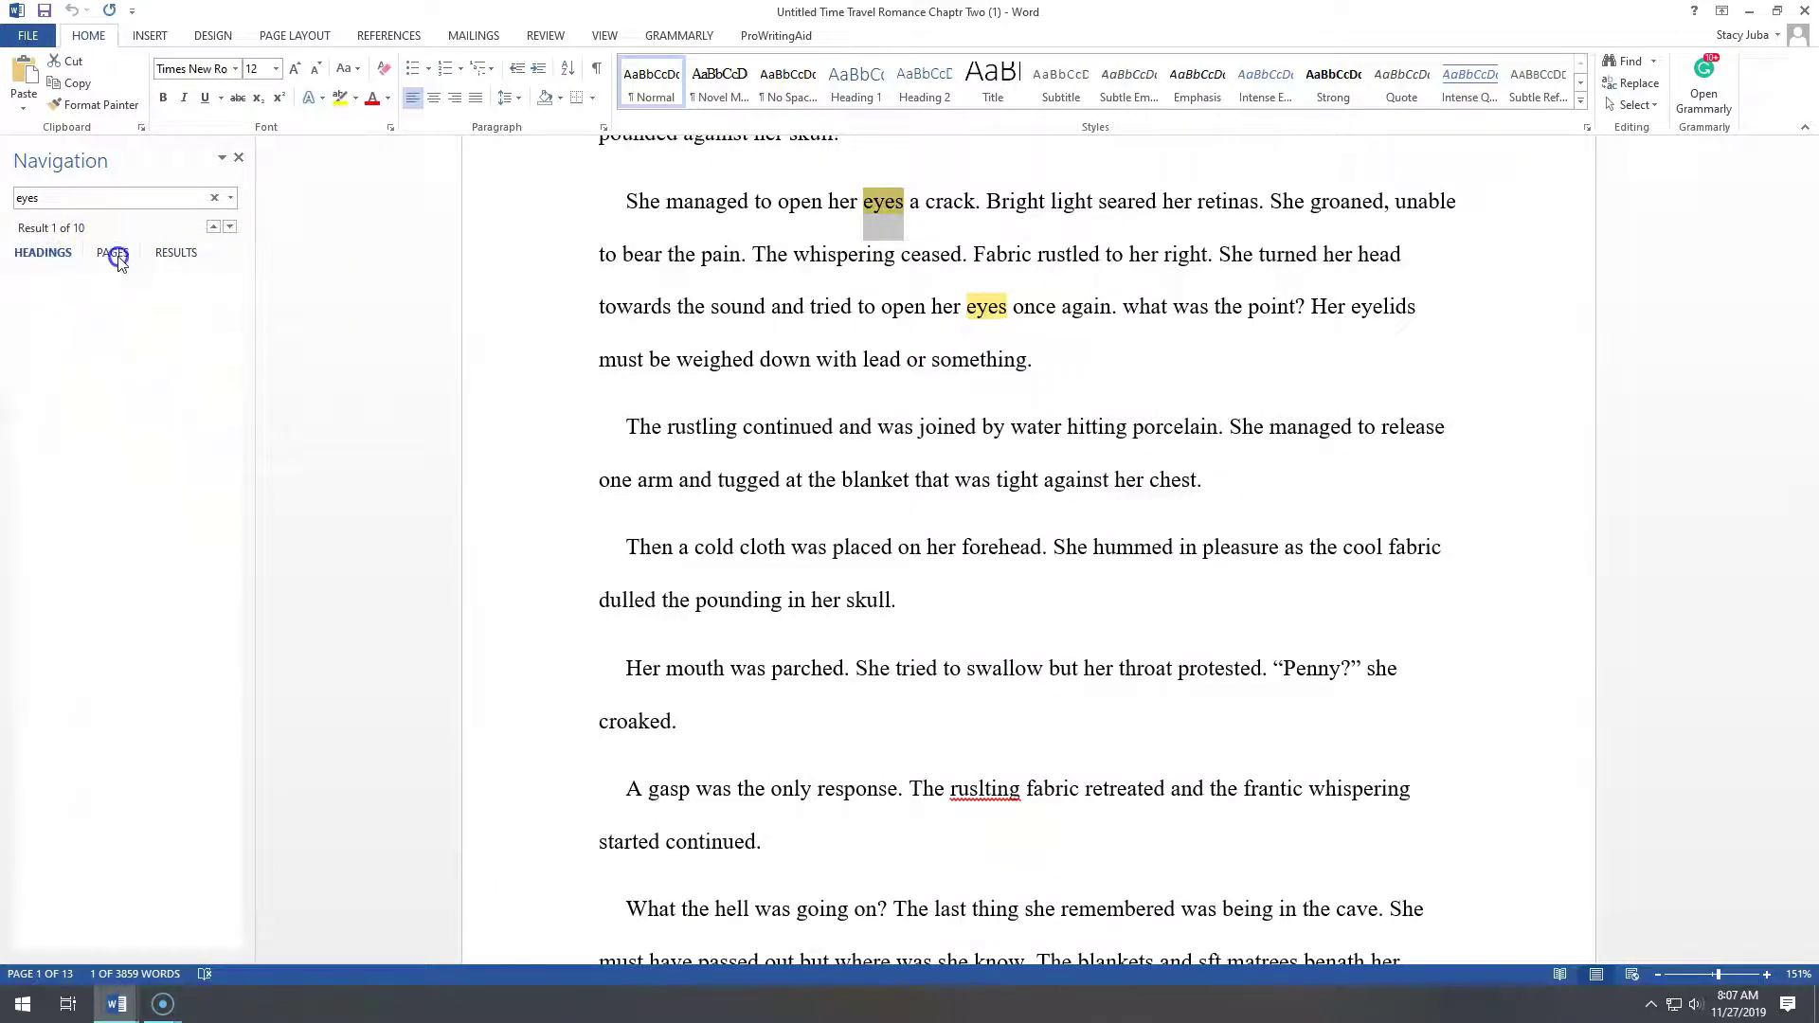
left_click(185, 256)
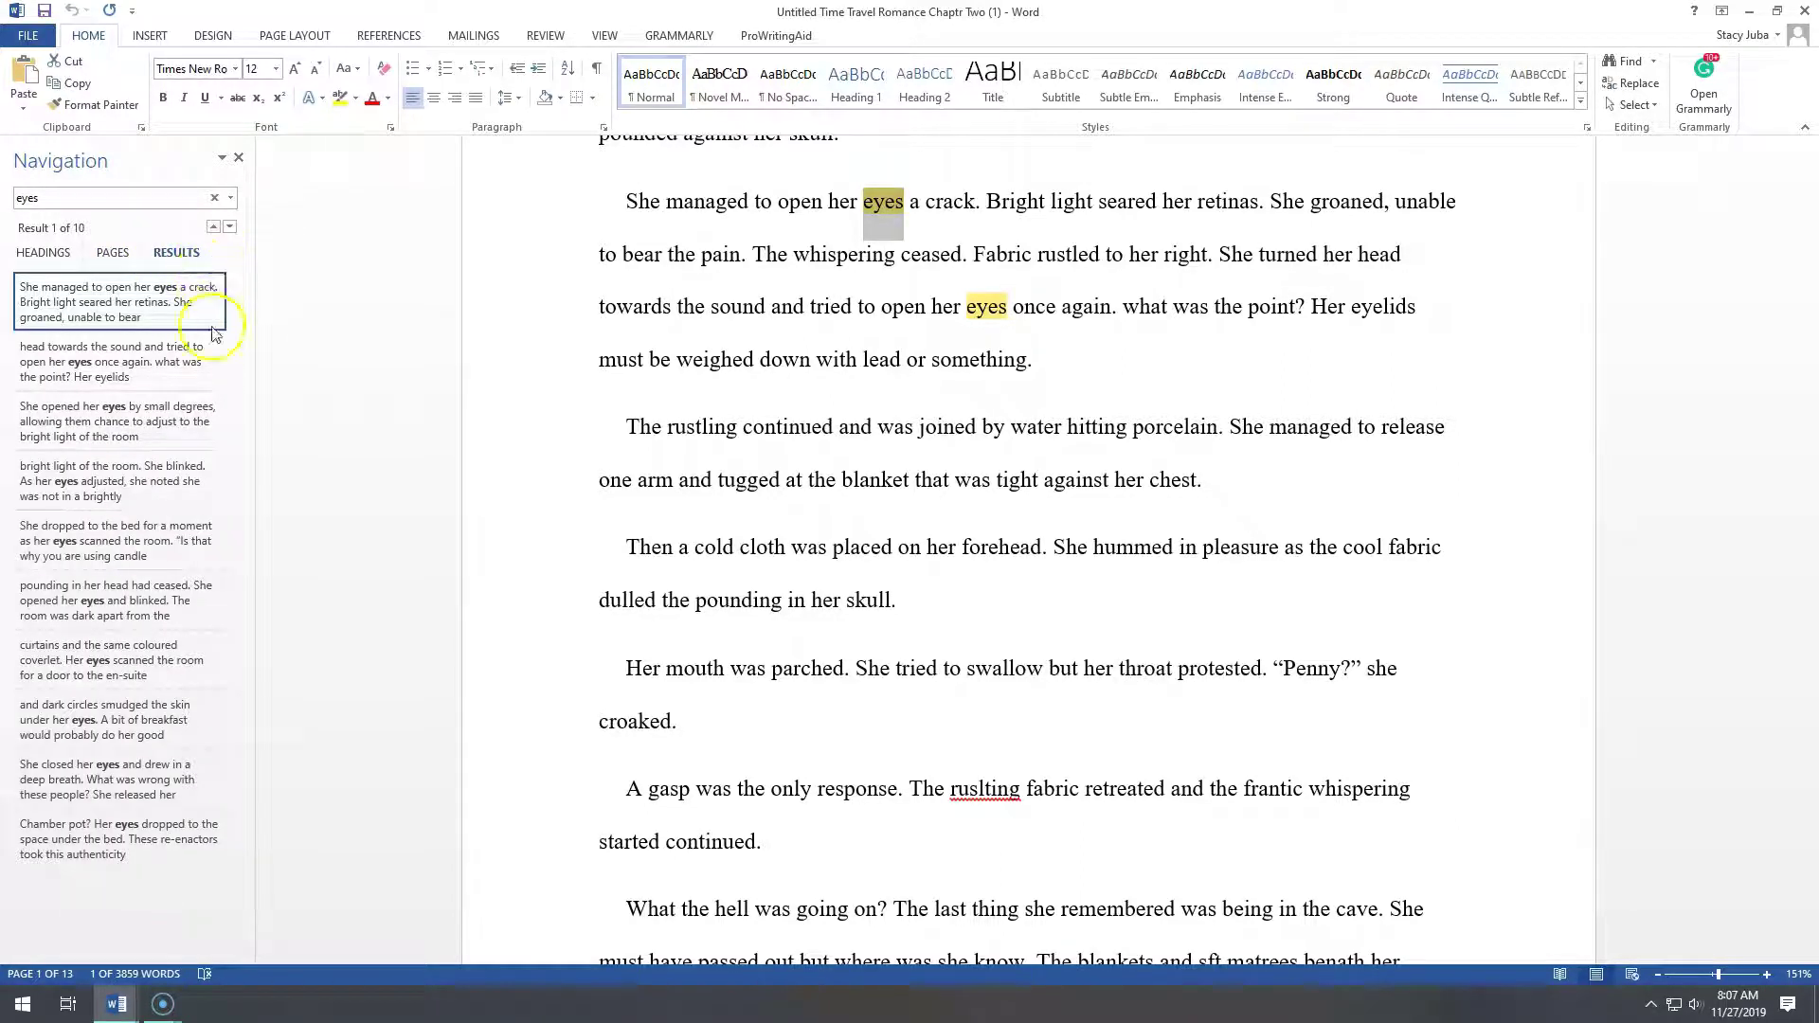
- Go to the third "eyes" match and cut "As her eyes adjusted," from the following sentence so that it starts with "She noted"
left_click(230, 229)
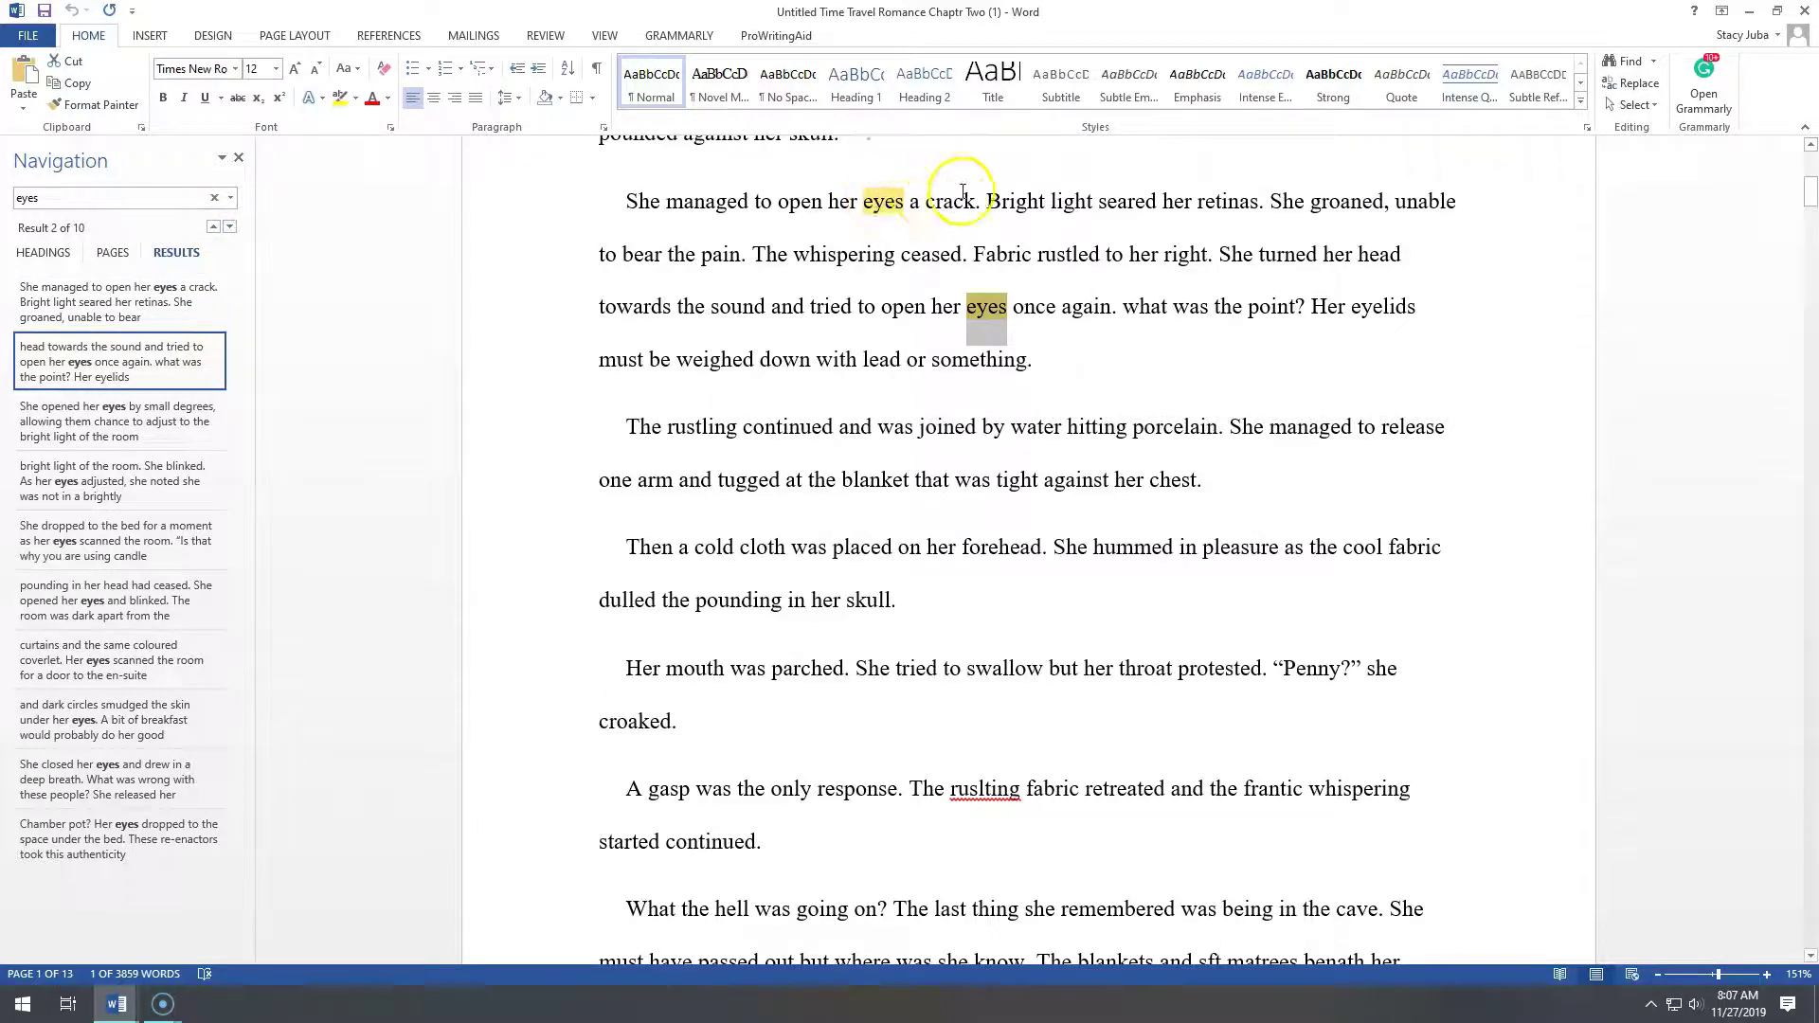
left_click(230, 229)
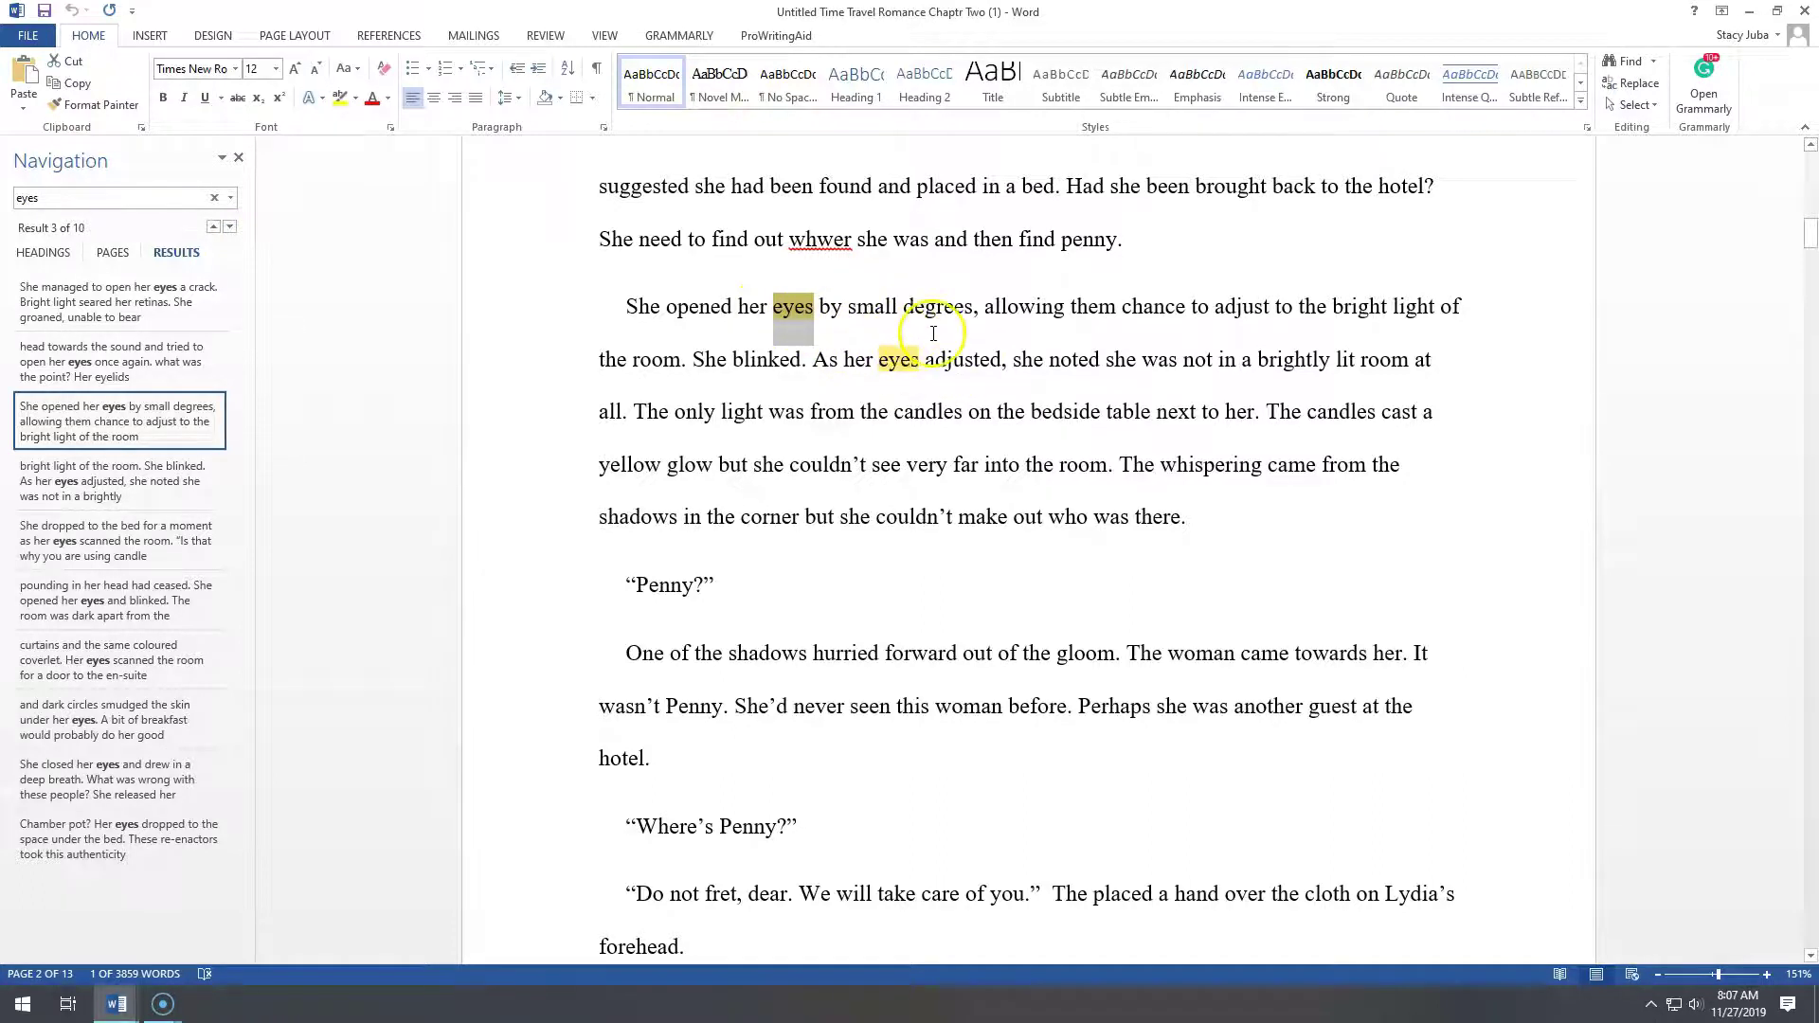
left_click(874, 361)
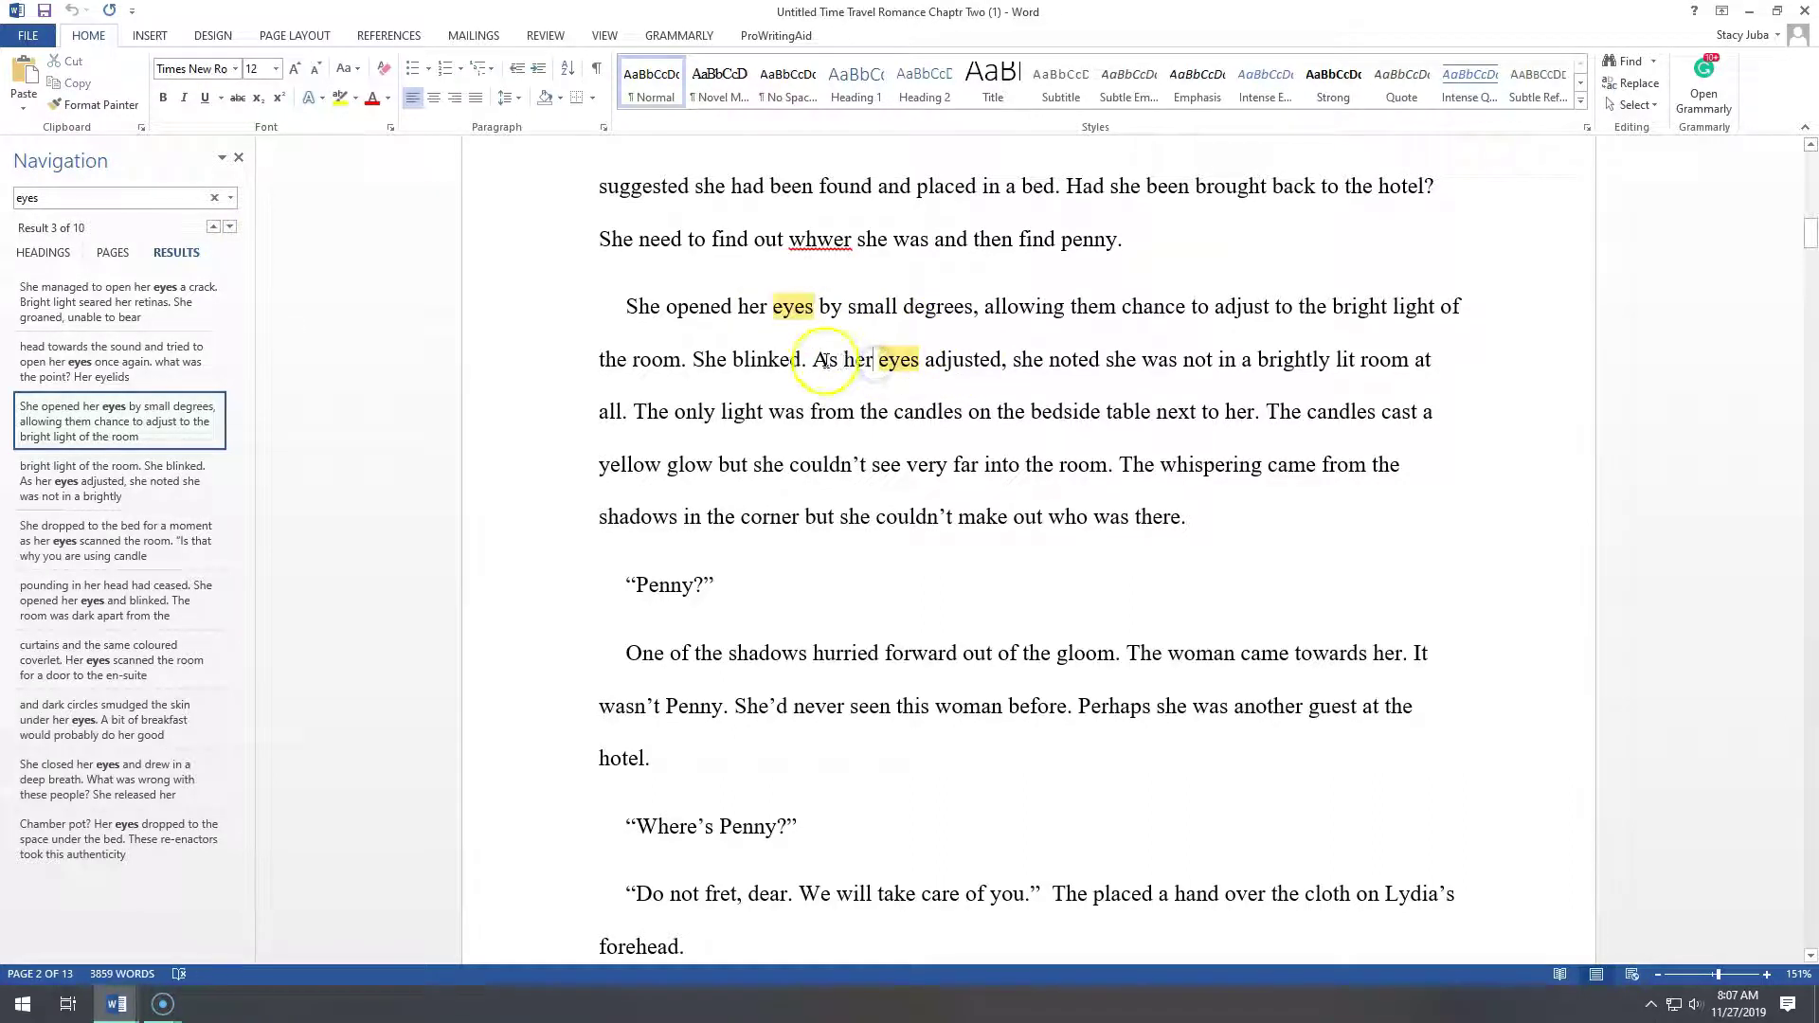
left_click_drag(813, 360, 1017, 358)
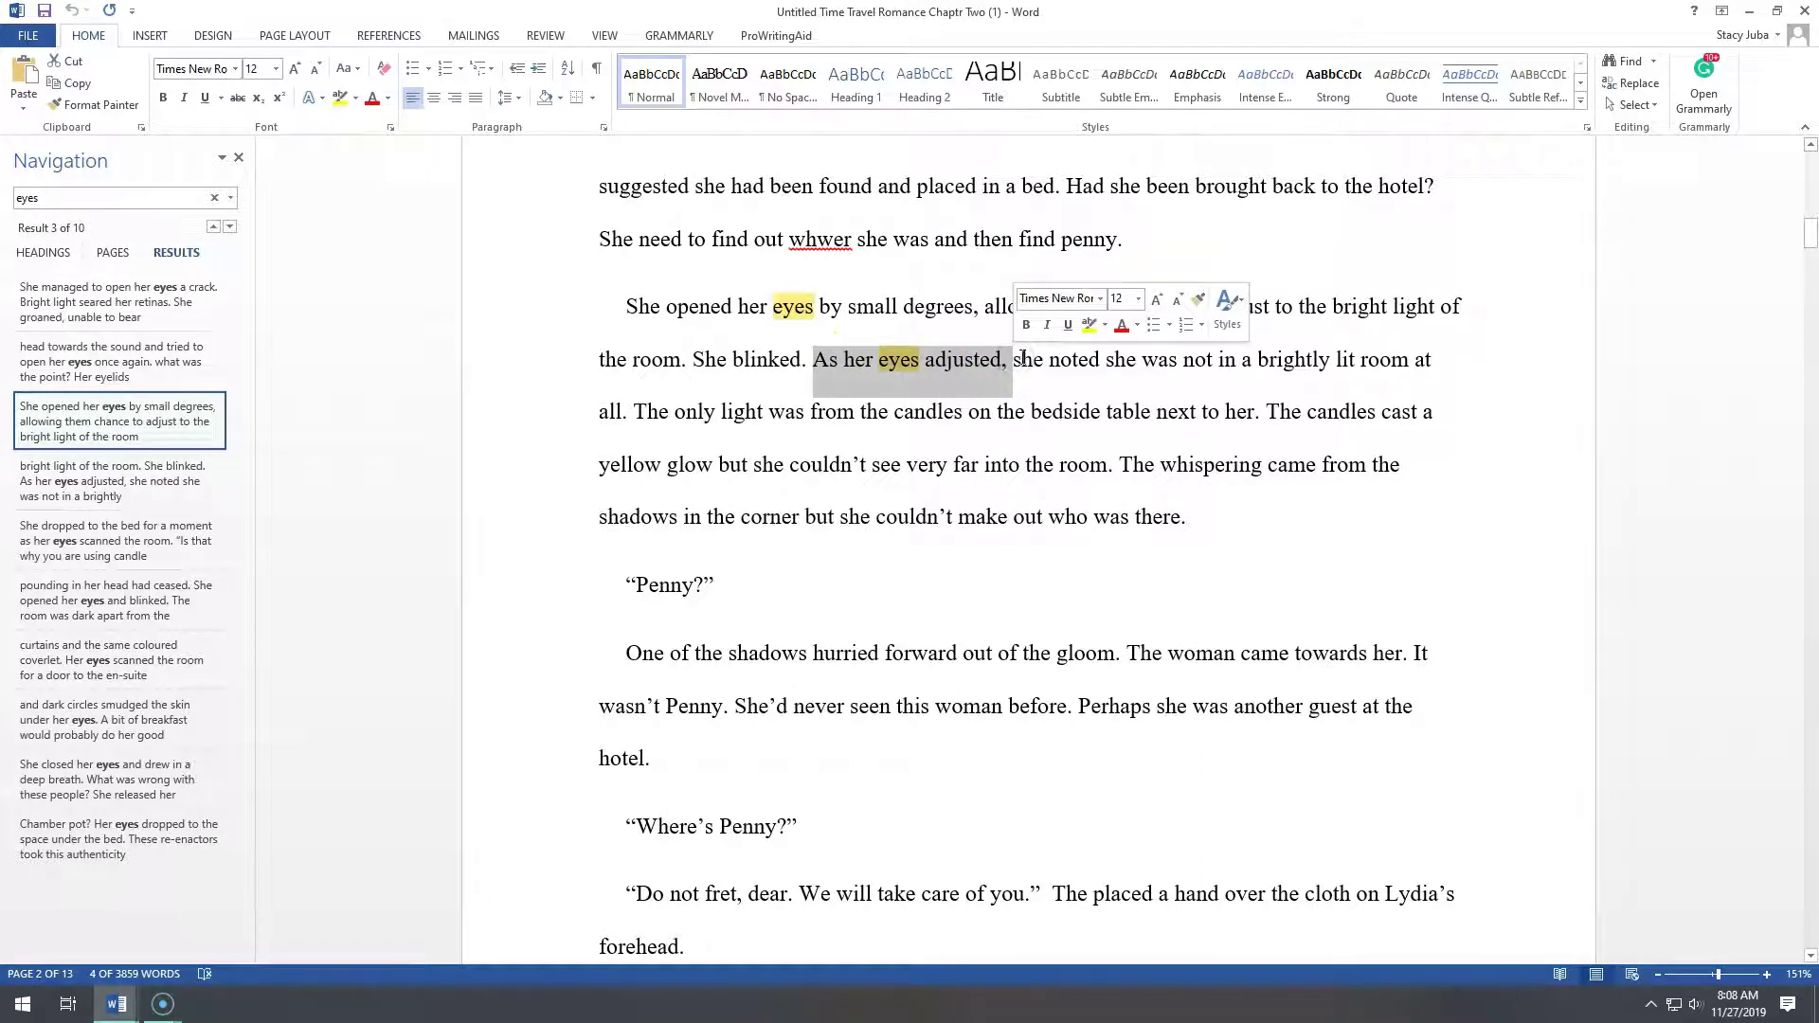
key("Delete")
key("Delete")
type("S")
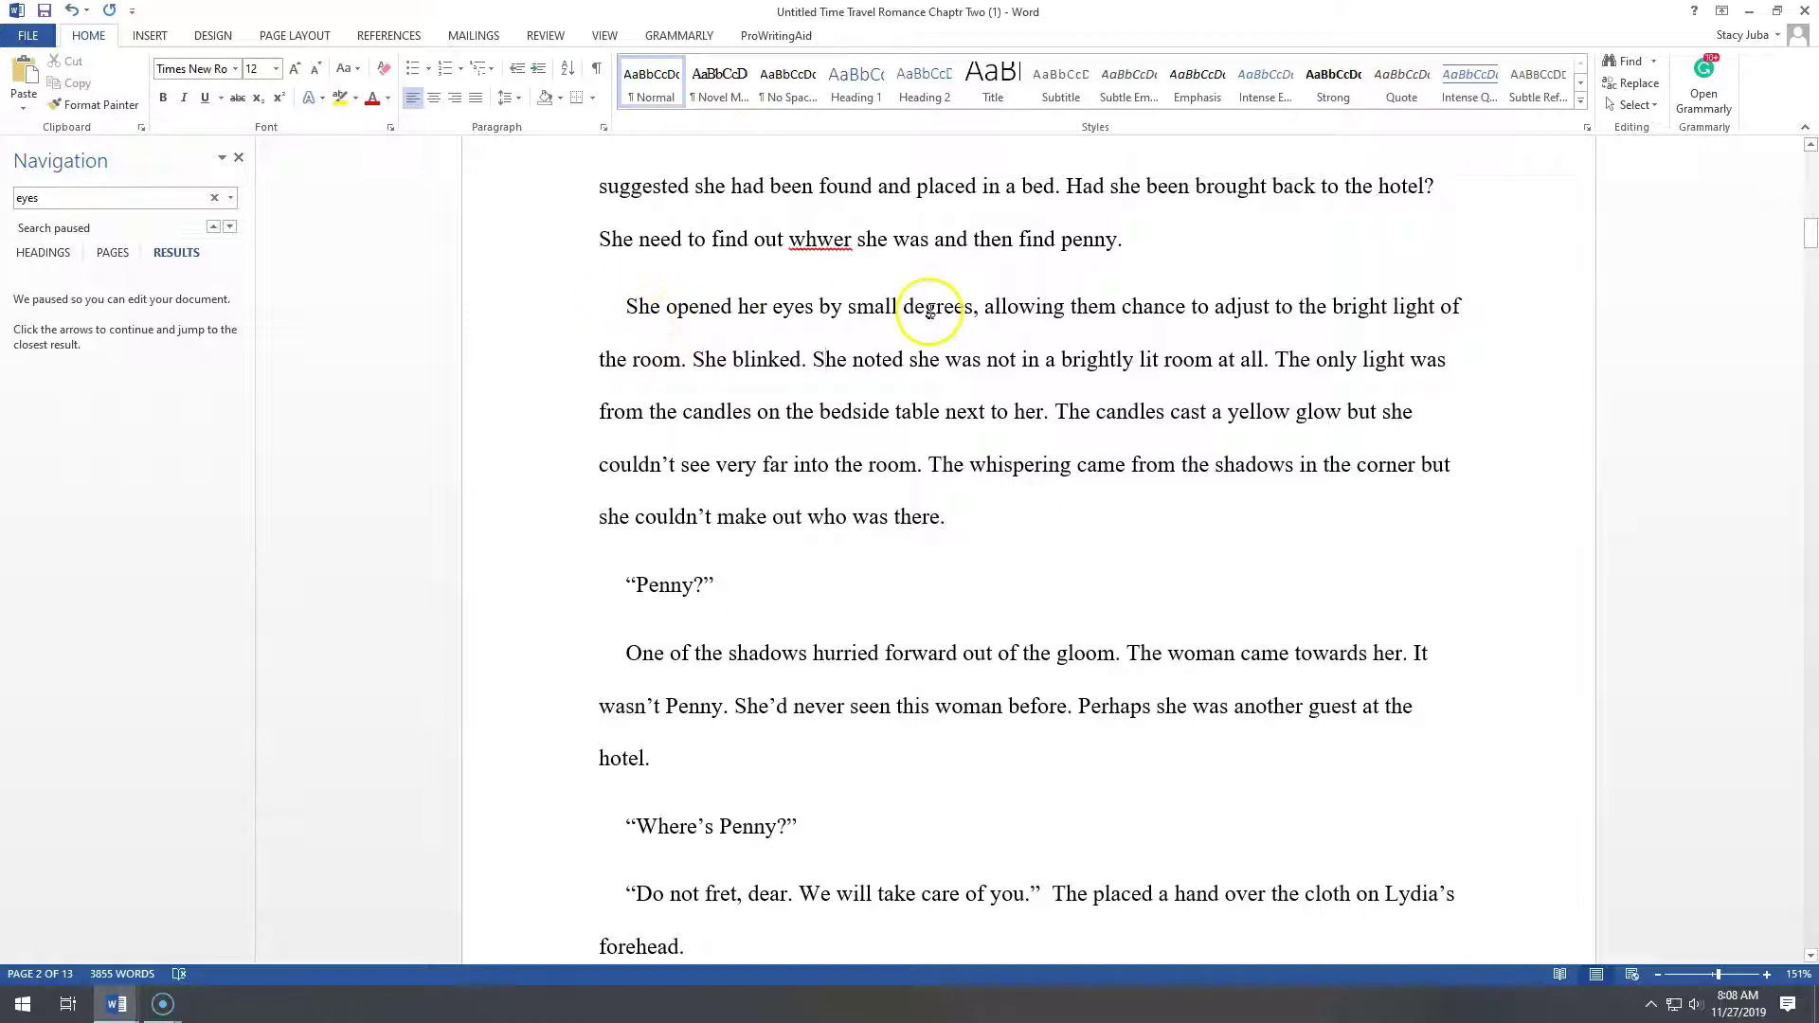
- Continue to the "eyes" match in "as her eyes scanned the room" and replace "her eyes" with "she"
left_click_drag(1810, 242, 1811, 234)
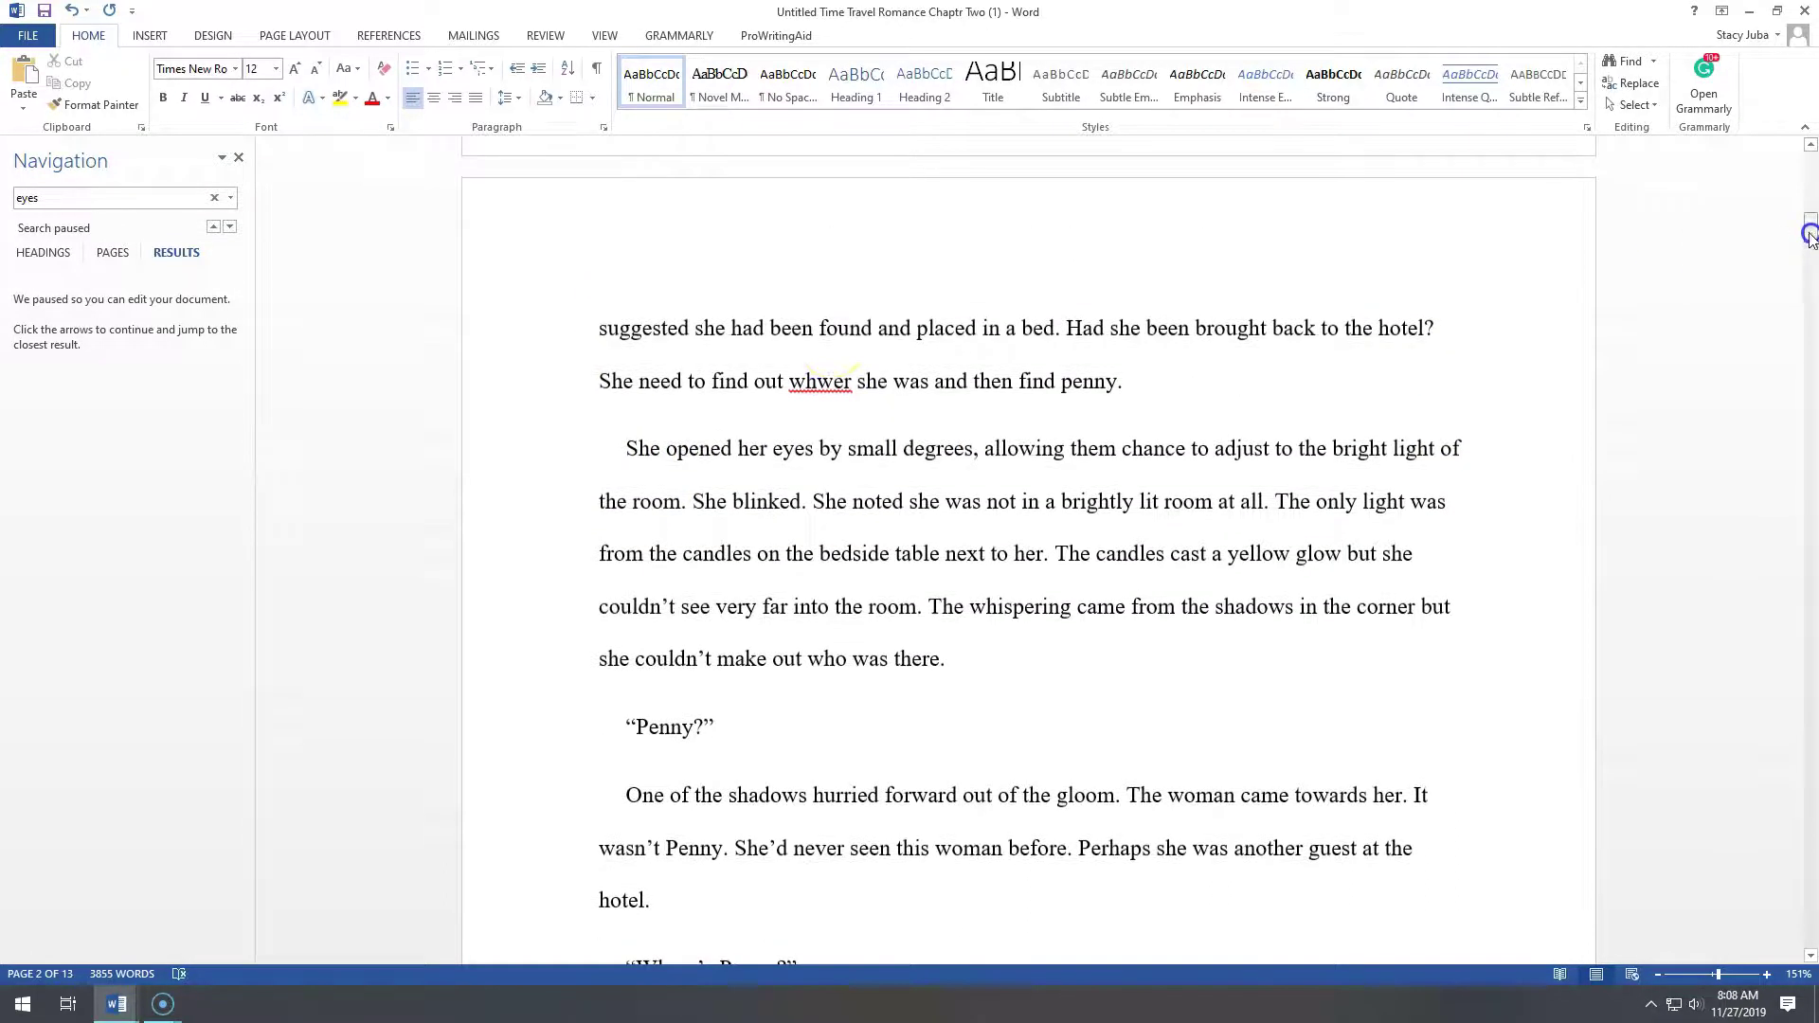
left_click(628, 384)
left_click(231, 227)
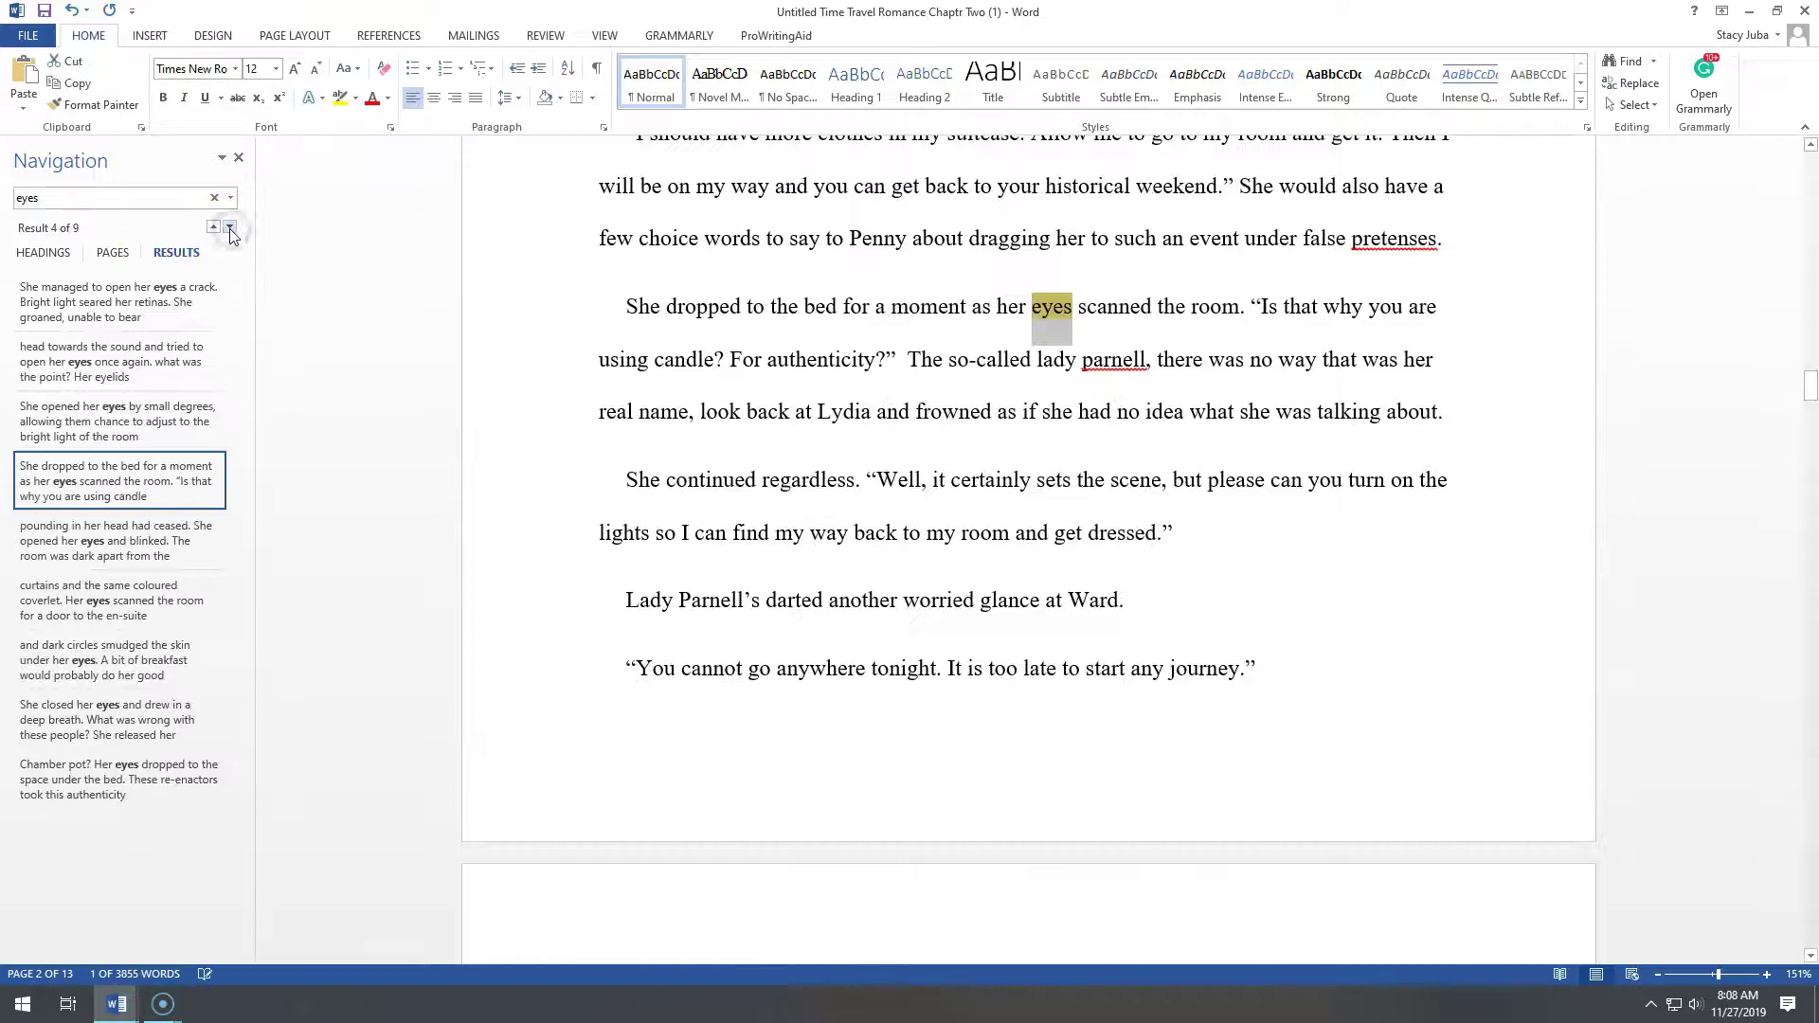
left_click(1054, 306)
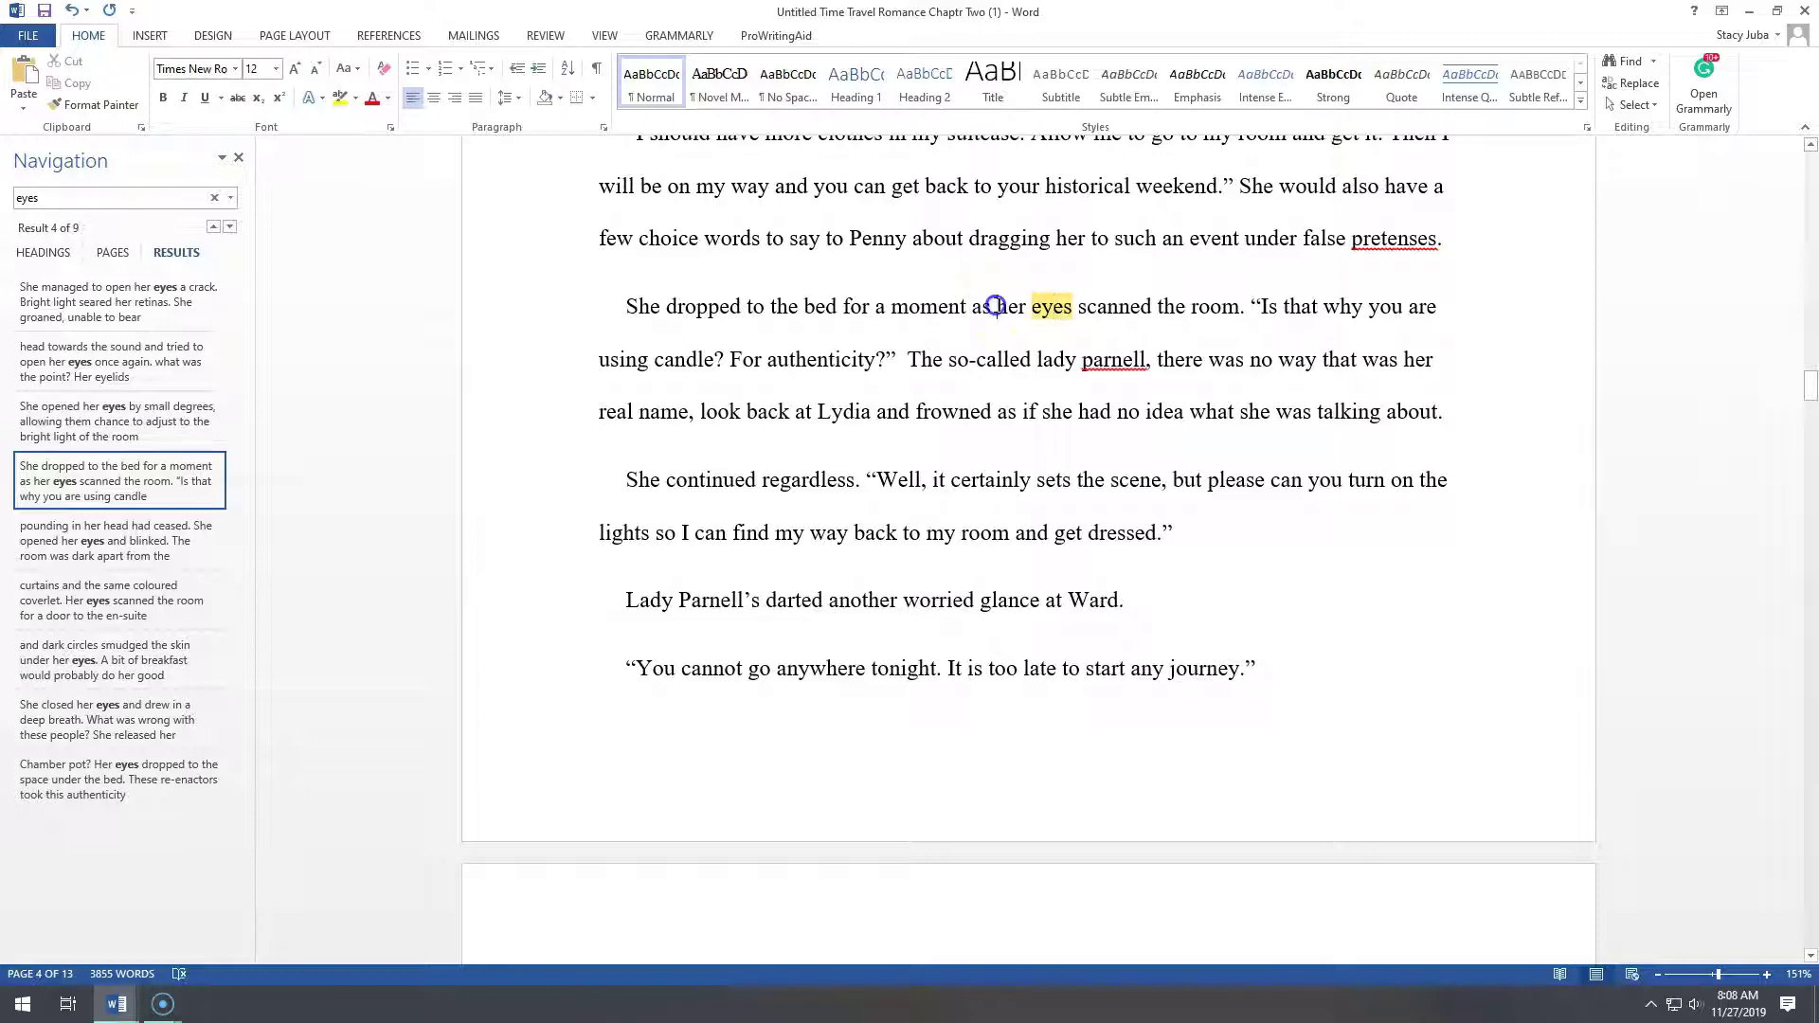
left_click_drag(998, 306, 1056, 312)
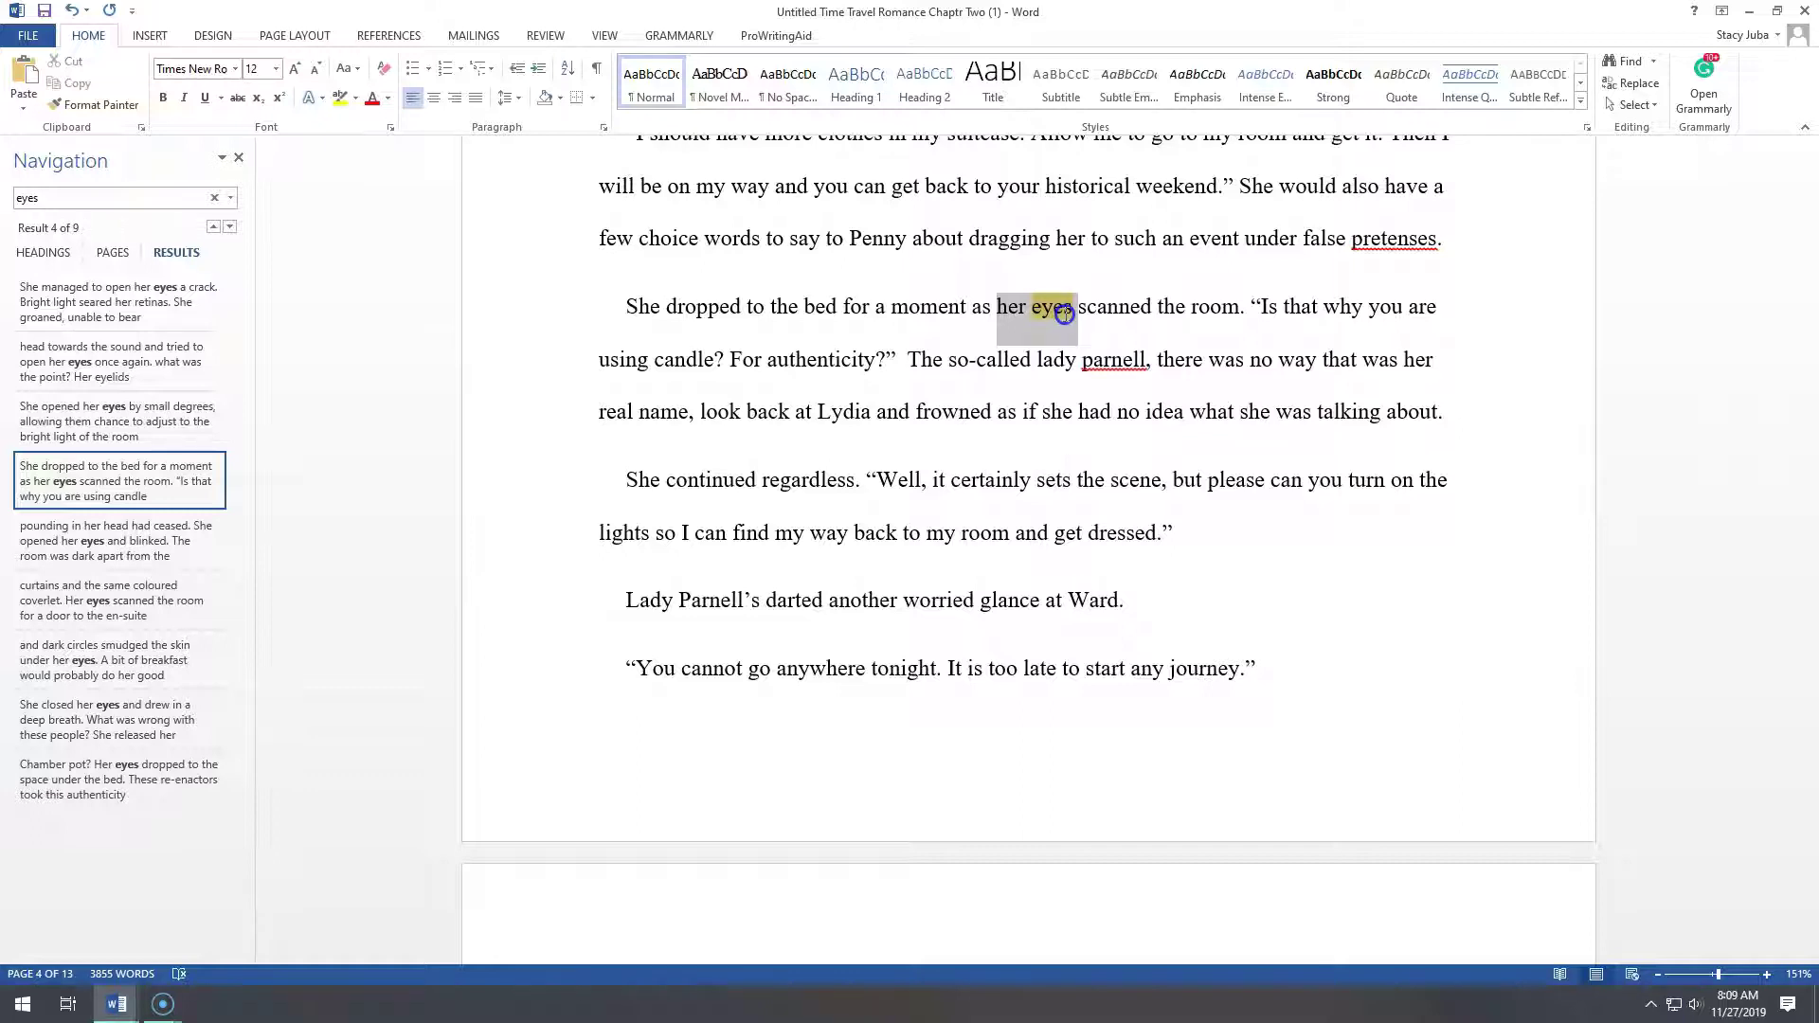
left_click_drag(1065, 314, 1080, 313)
key("BackSpace")
type("she")
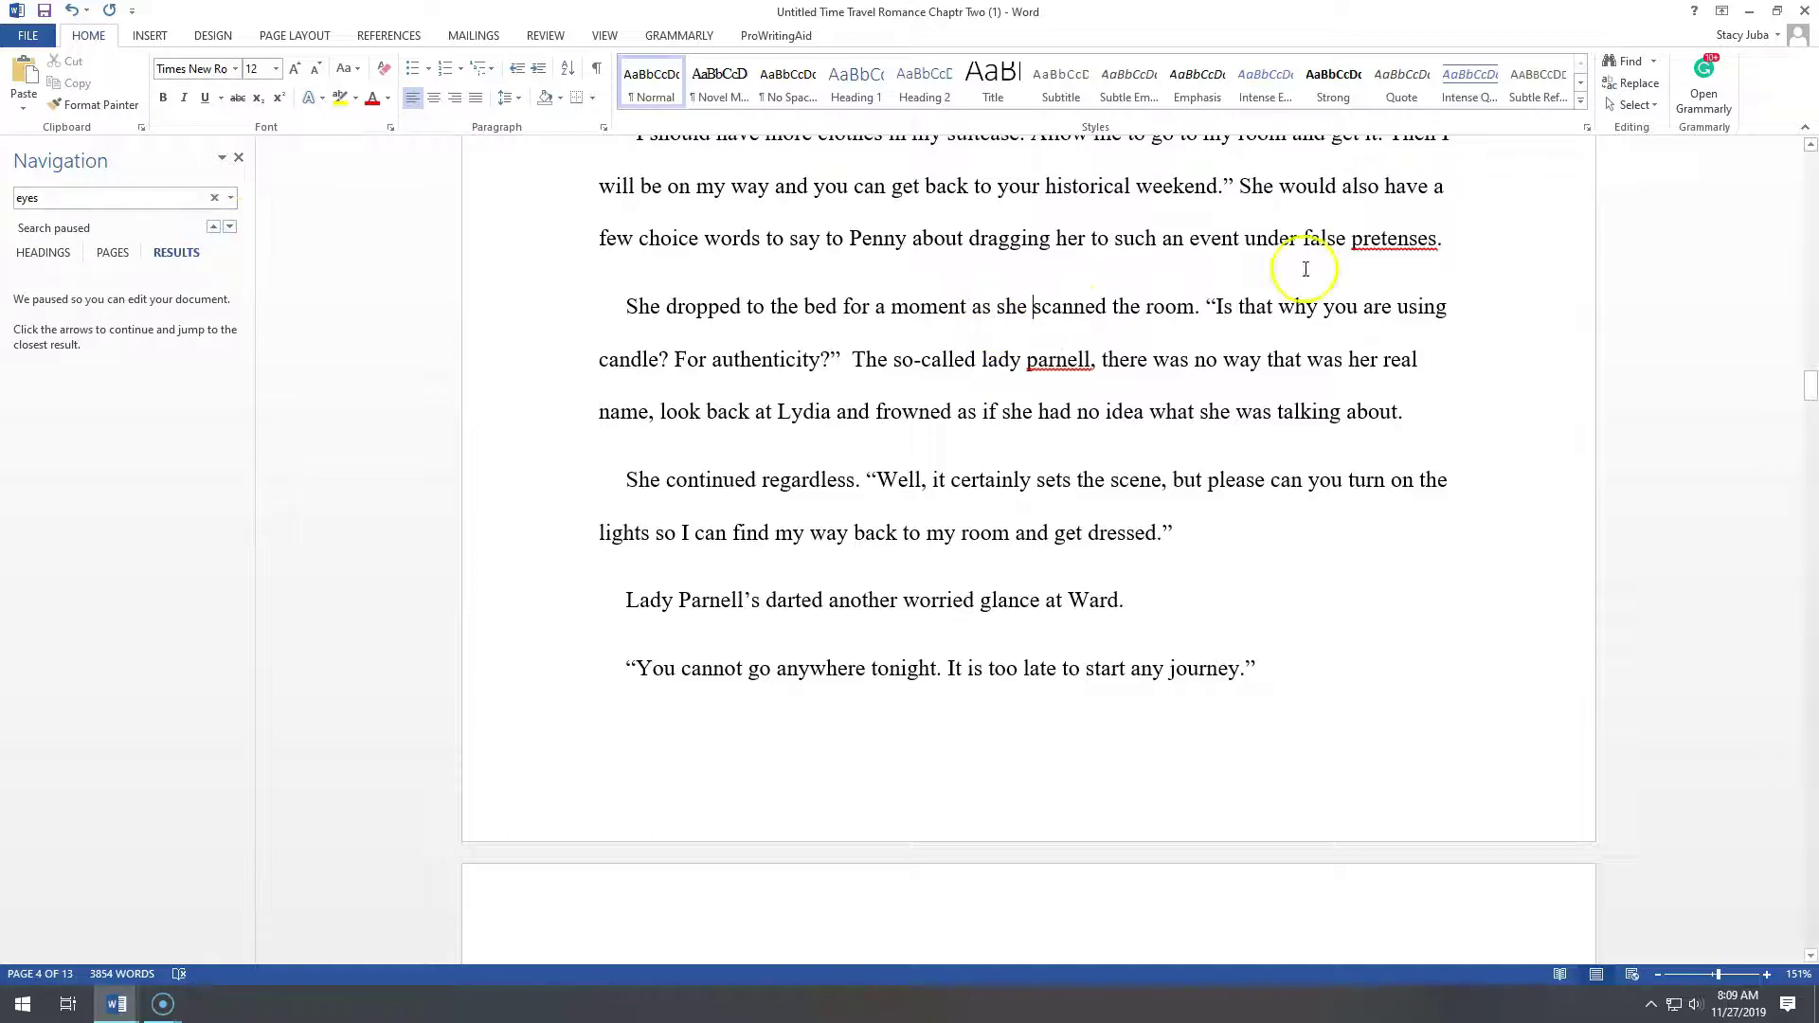
- Advance to the match about scanning the room for an en-suite door and replace "Her eyes" with "She"
left_click(231, 227)
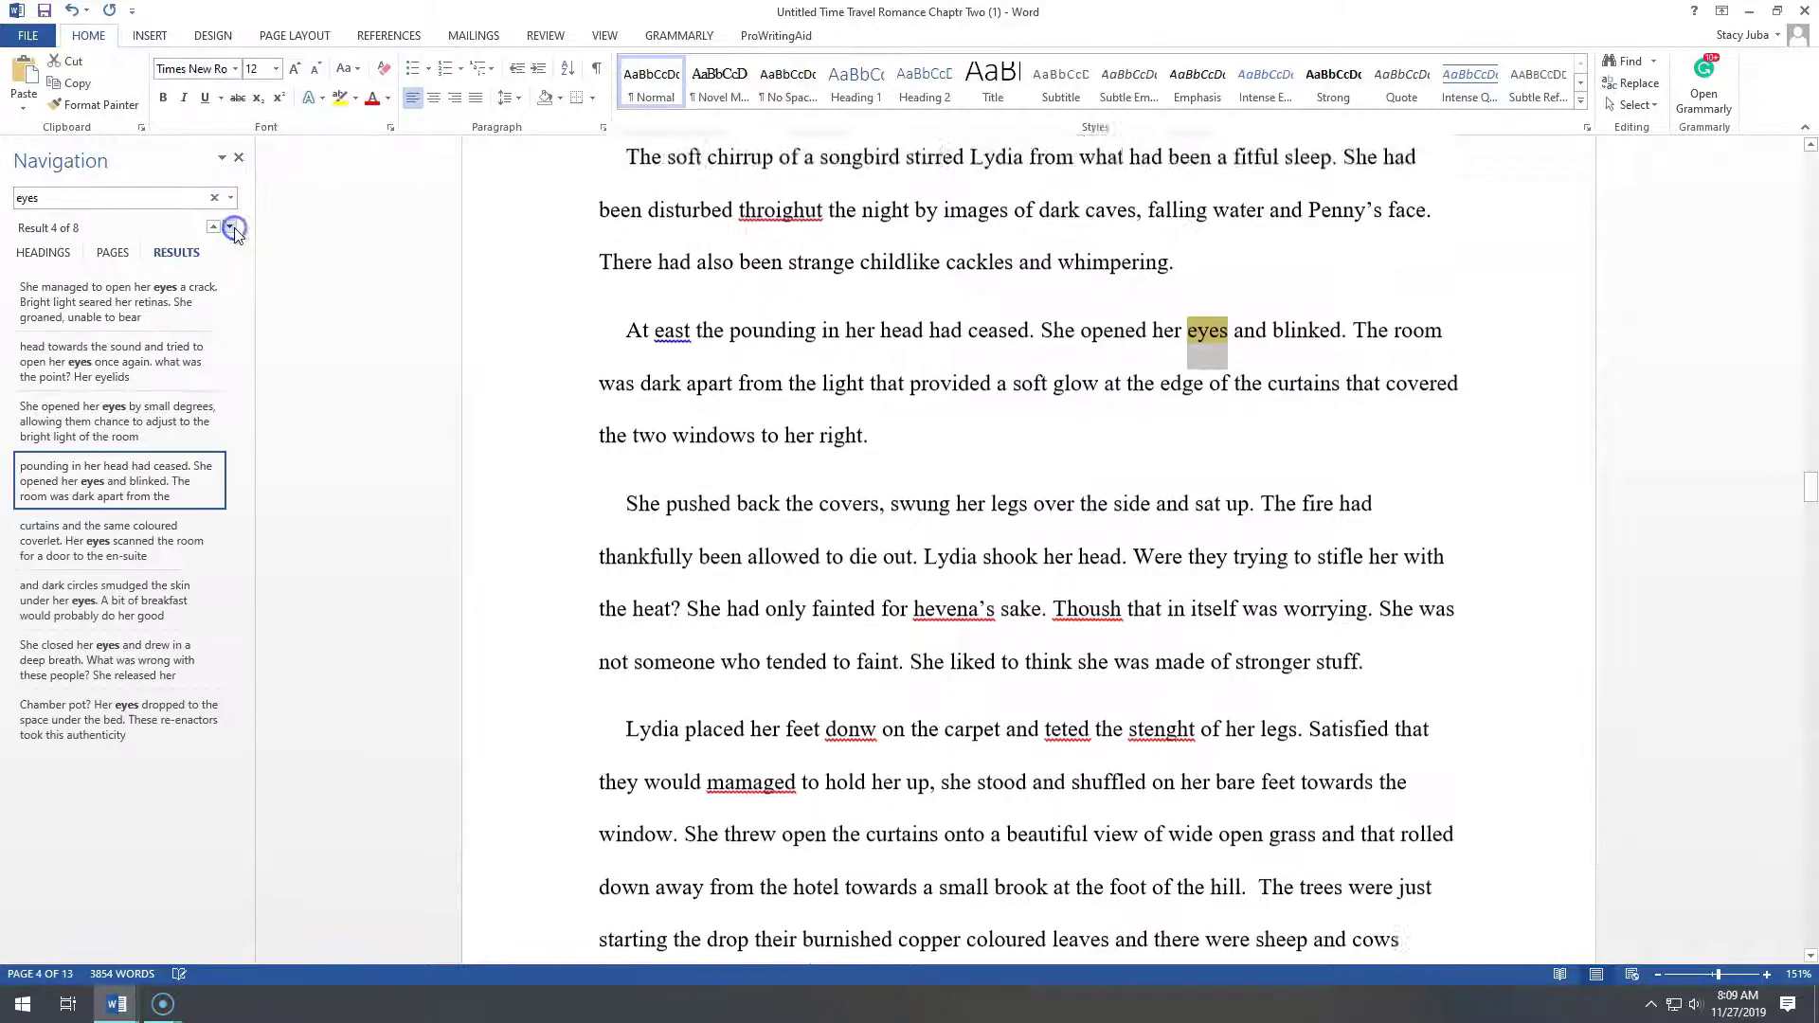
left_click(230, 228)
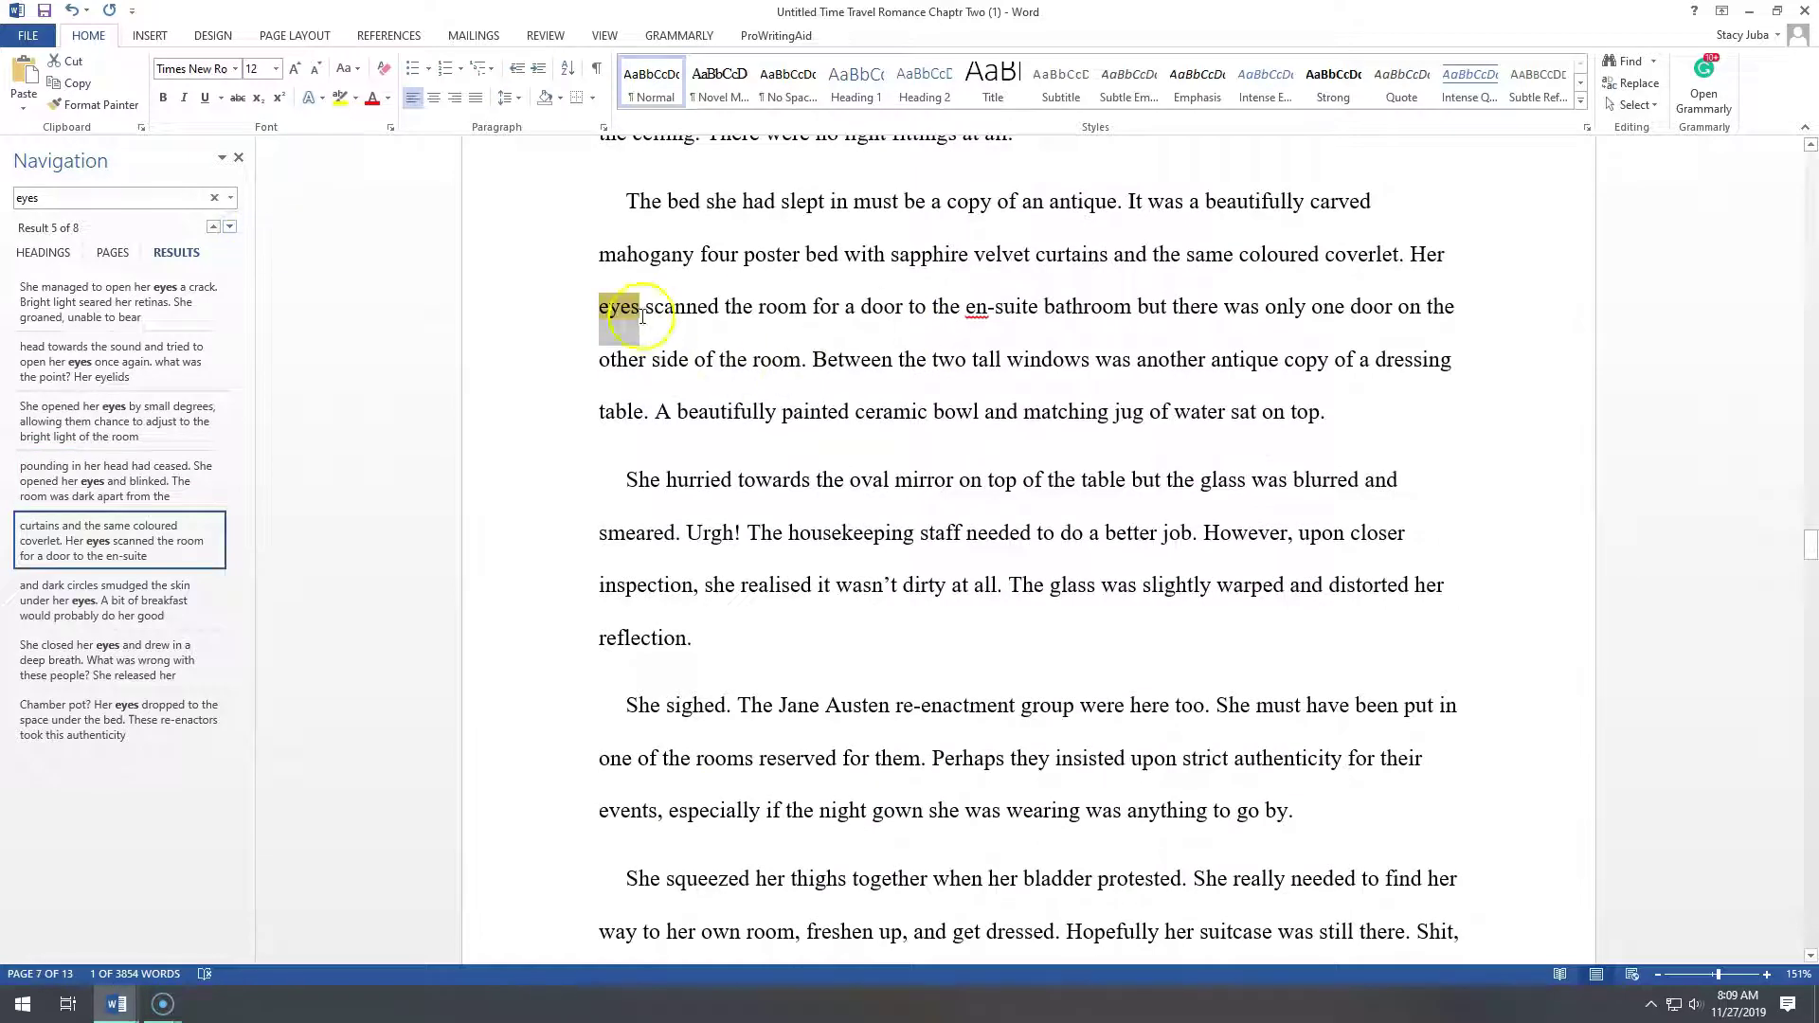
left_click(1583, 270)
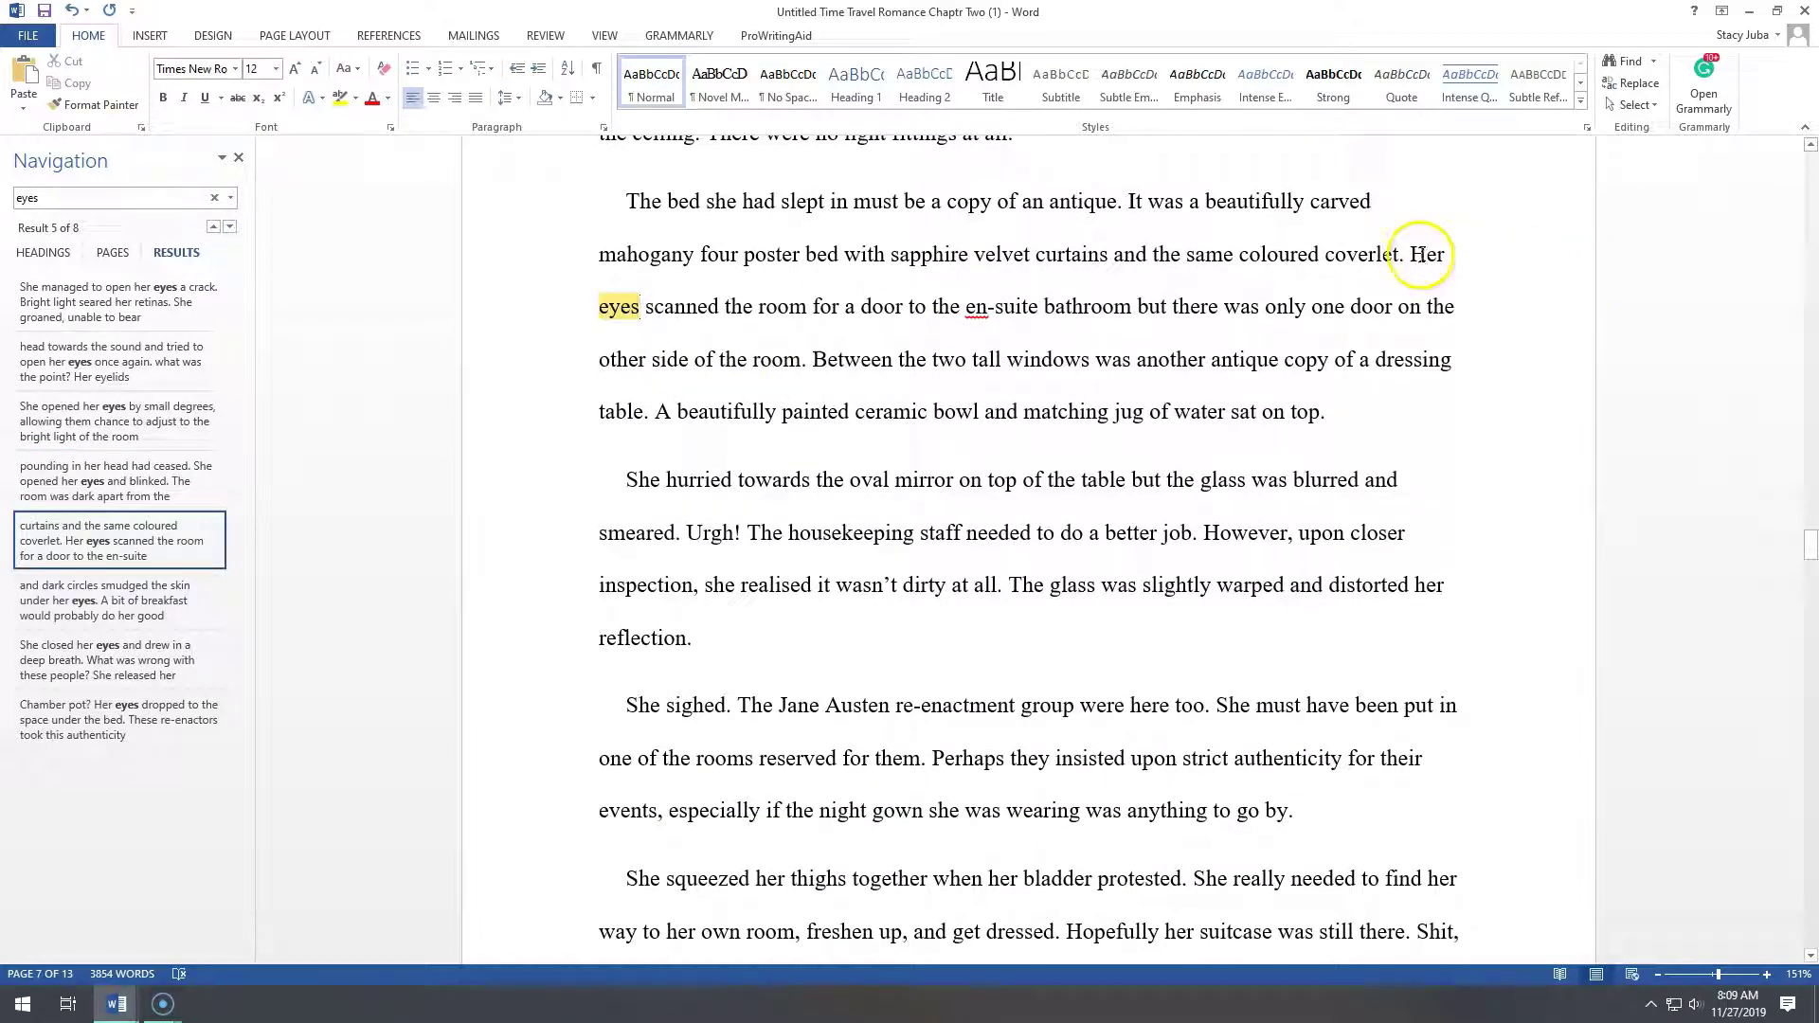
left_click_drag(1422, 254, 634, 320)
key("Delete")
type("Sheee")
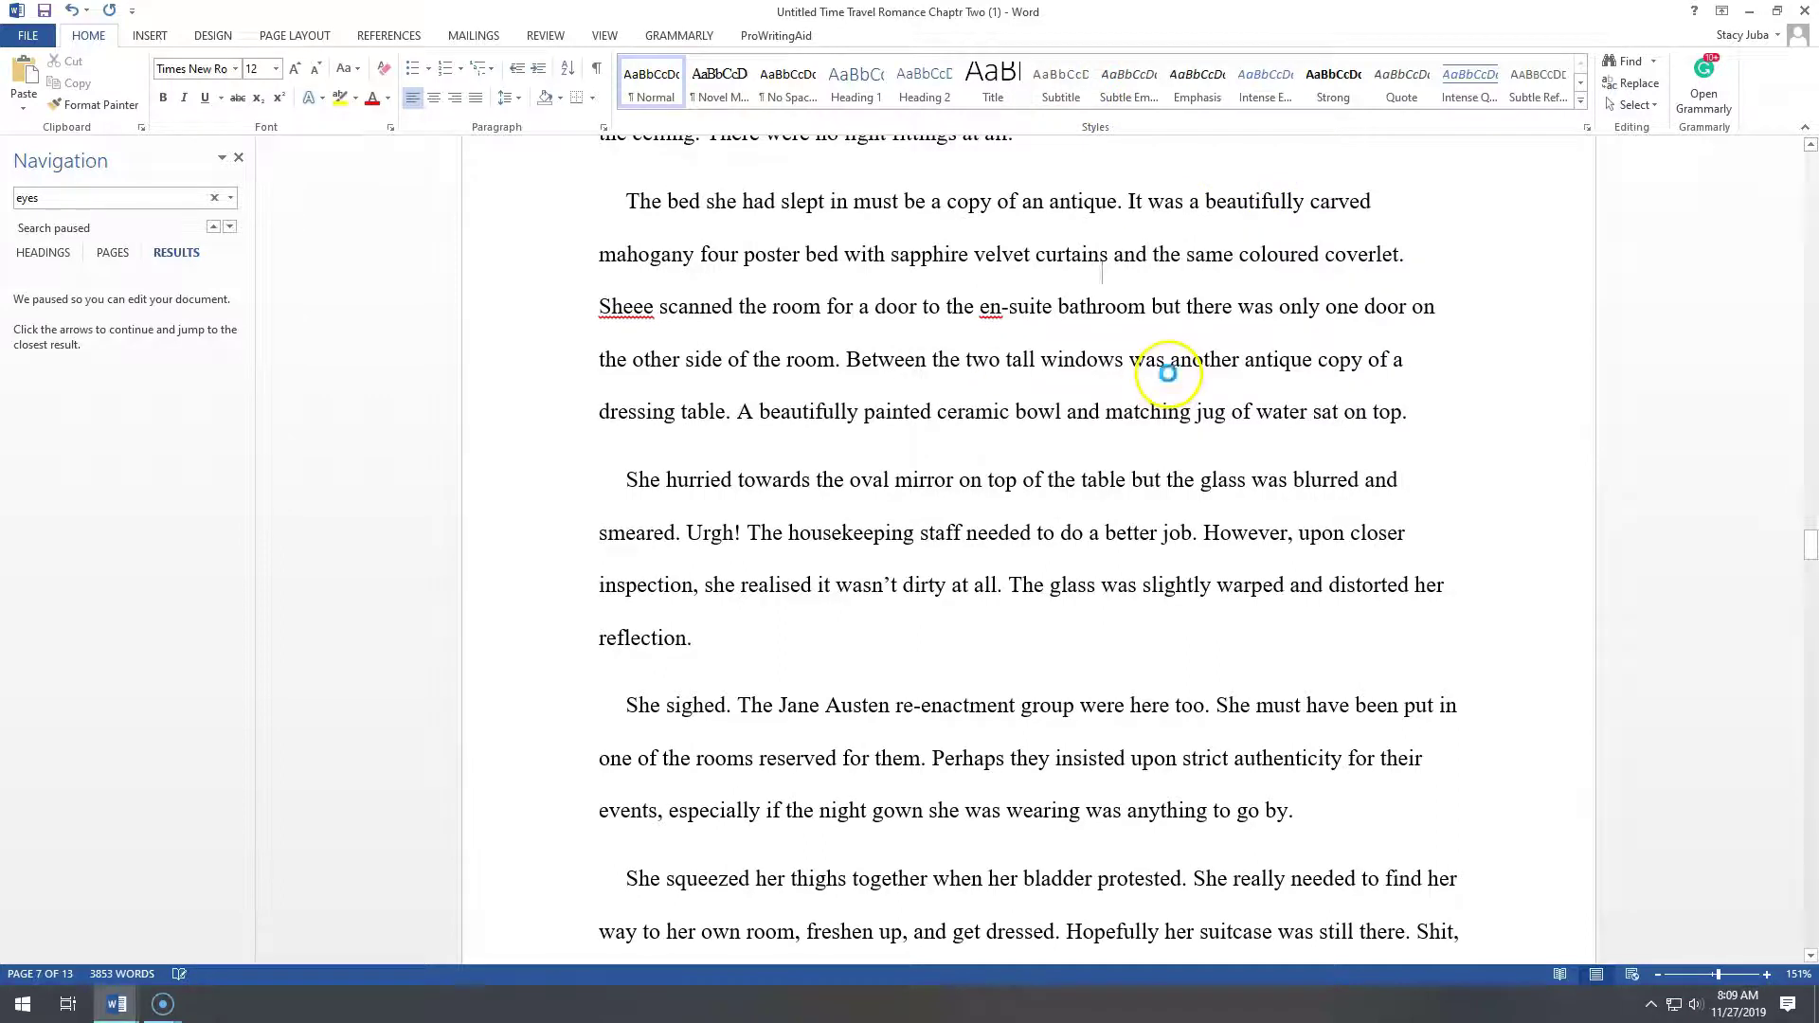
left_click(641, 306)
key("BackSpace")
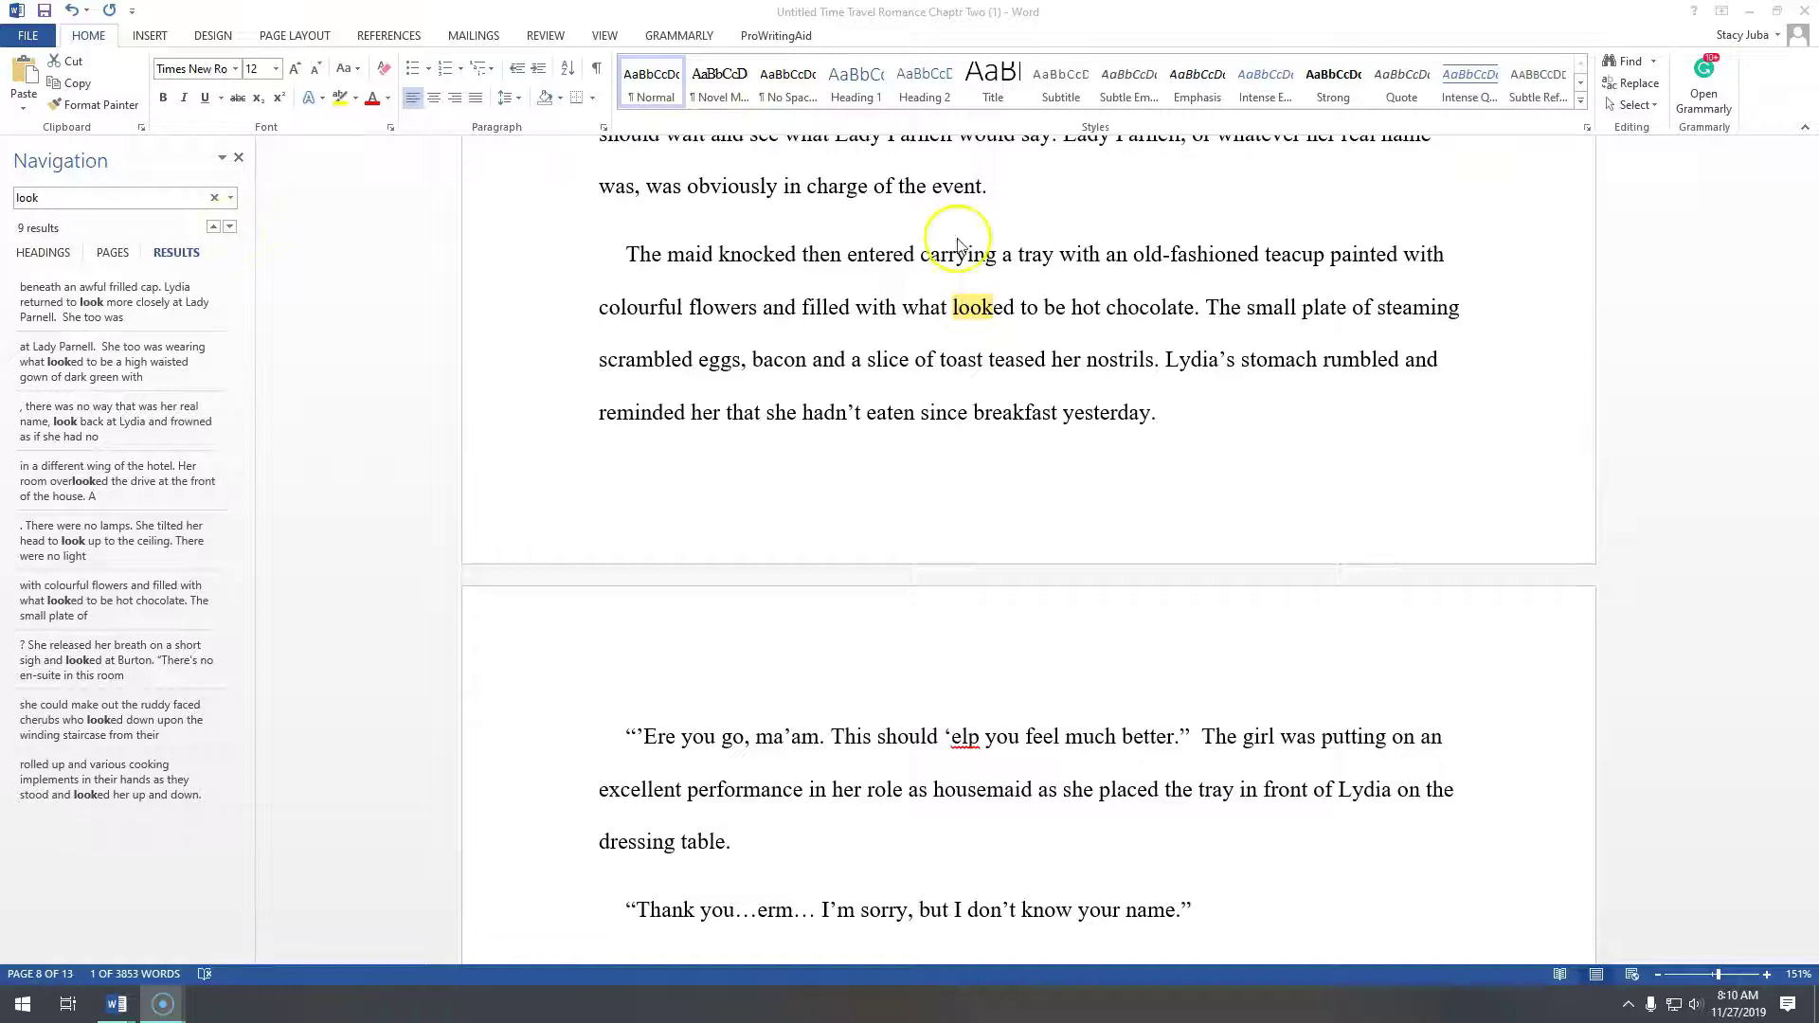
- Cut "what looked to be" from the hot chocolate sentence so that it reads "filled with hot chocolate"
left_click(962, 322)
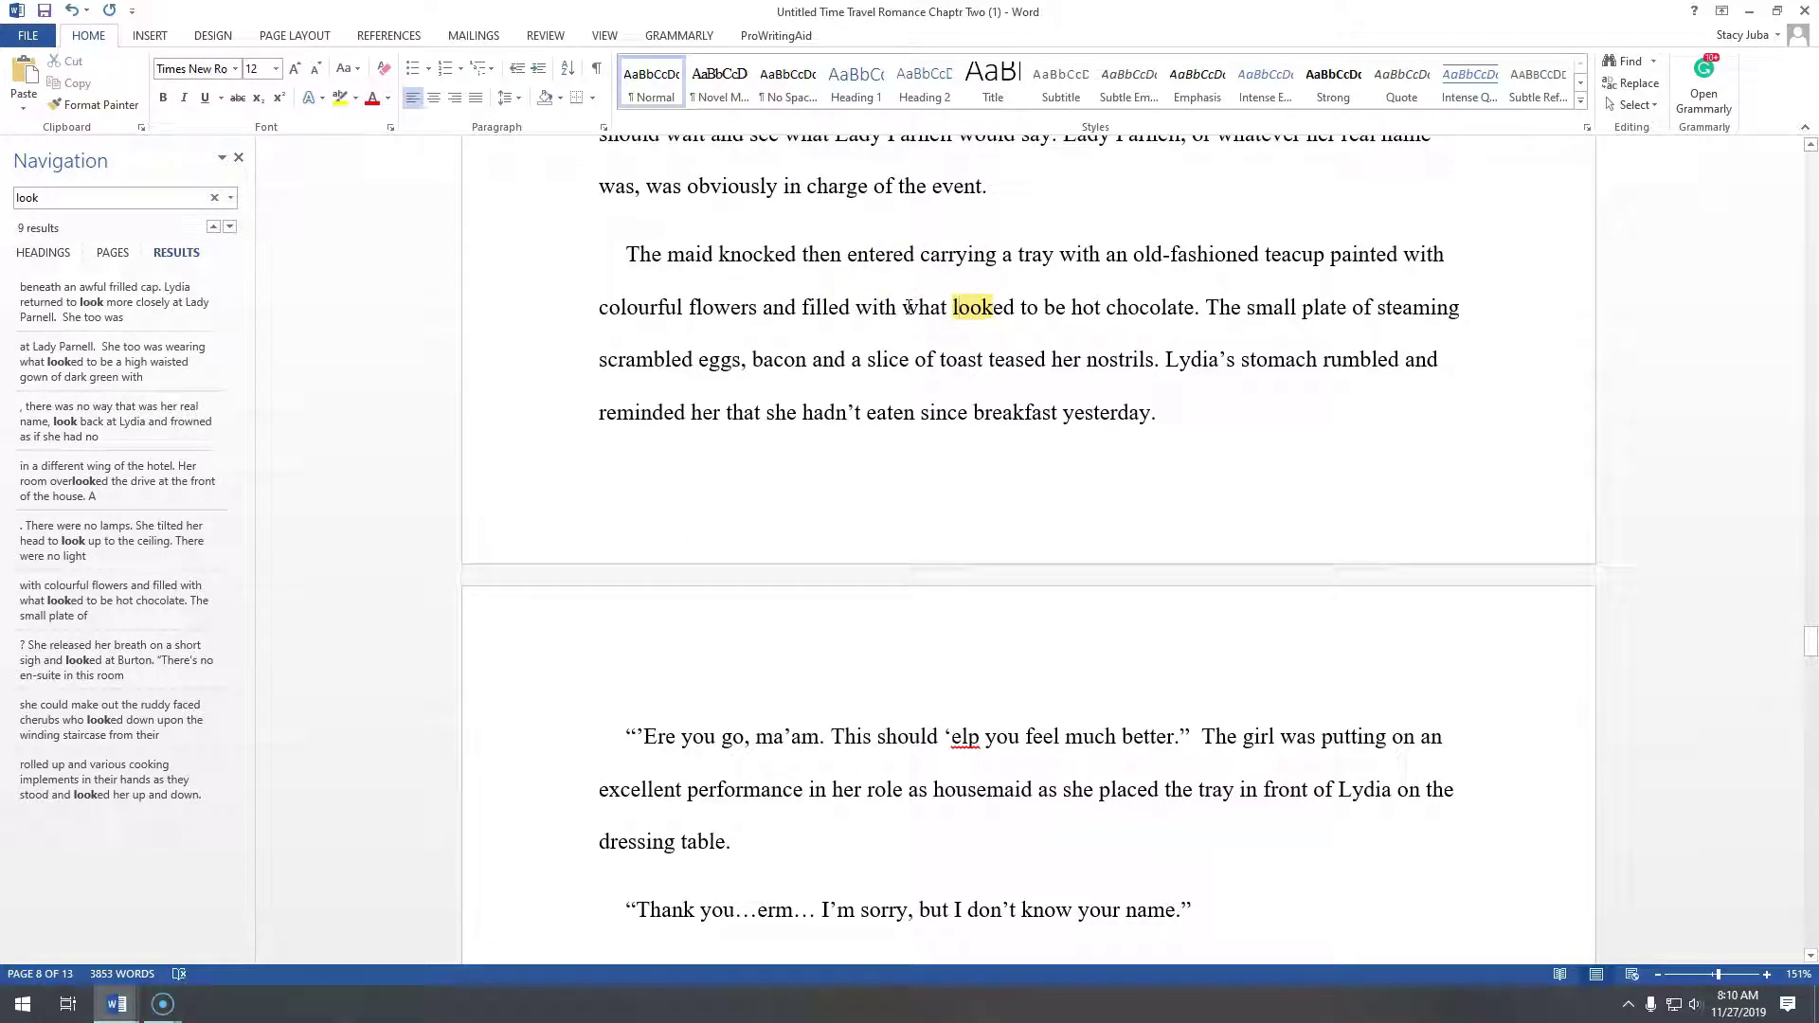
left_click_drag(905, 307, 1060, 312)
key("BackSpace")
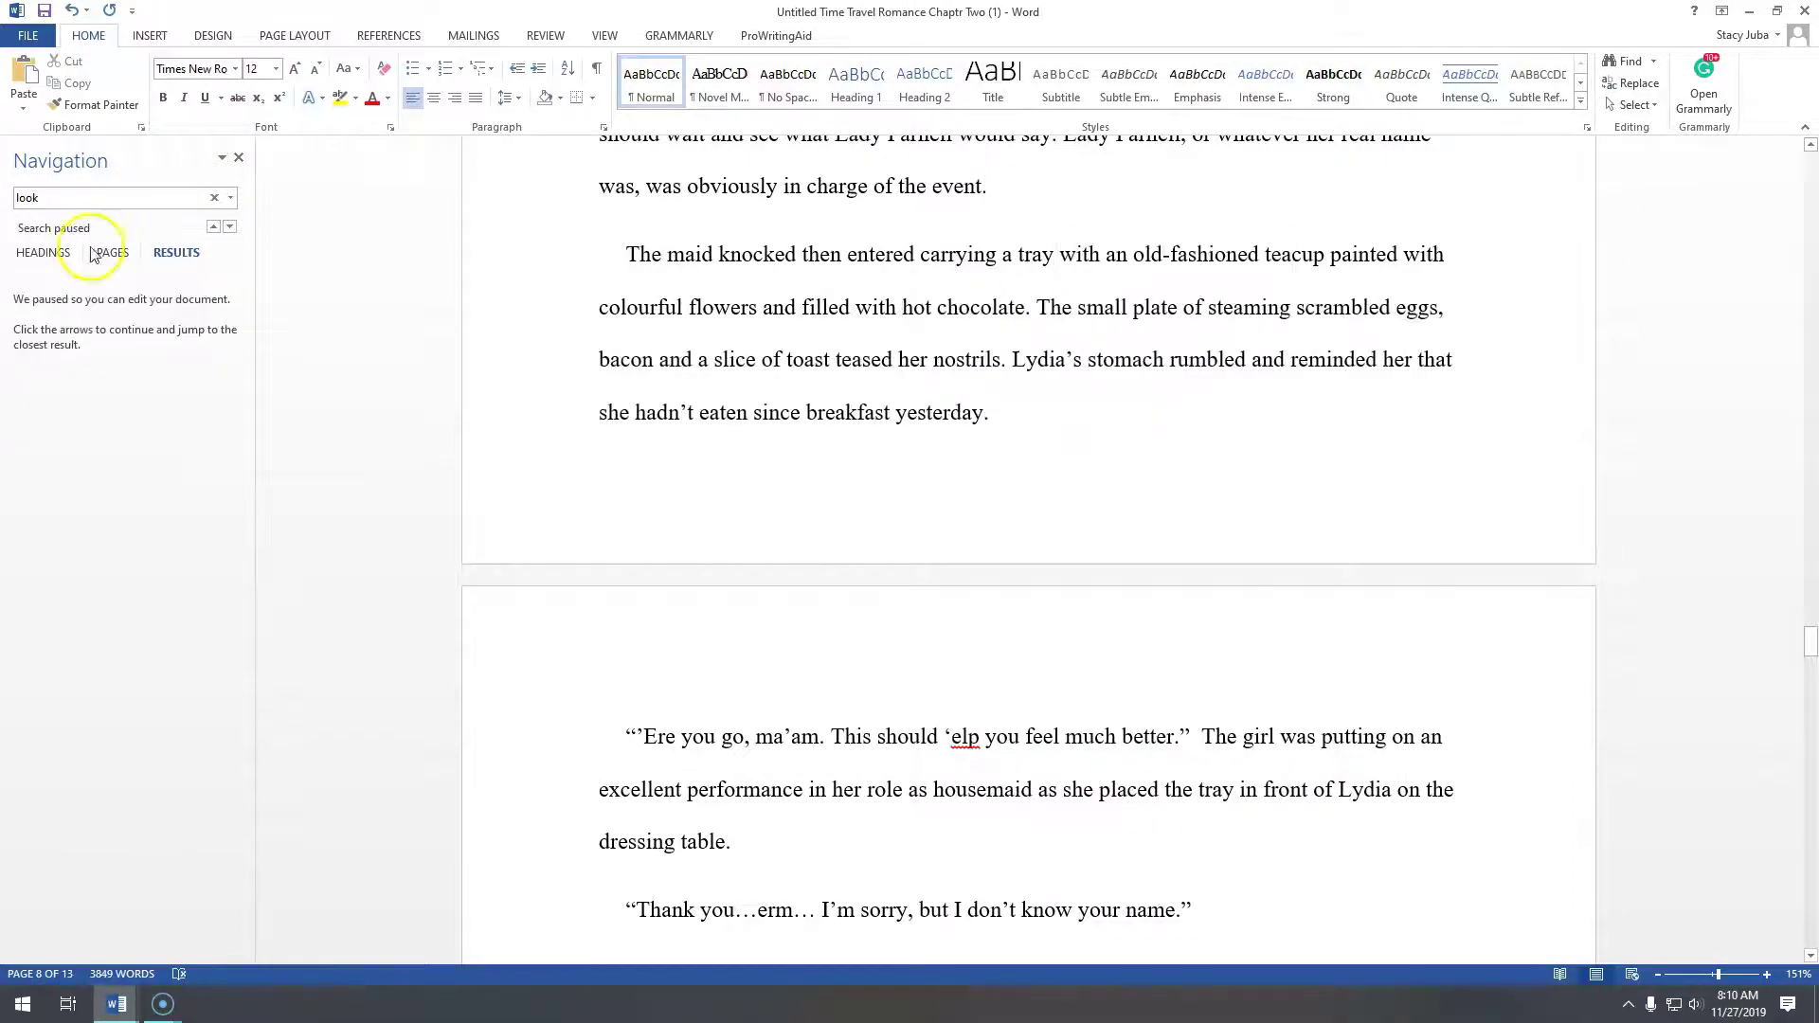
- At the next "look" match, cut the words from "and looked" to the sentence's end after "short sigh", and go to the final "look" match
left_click(228, 230)
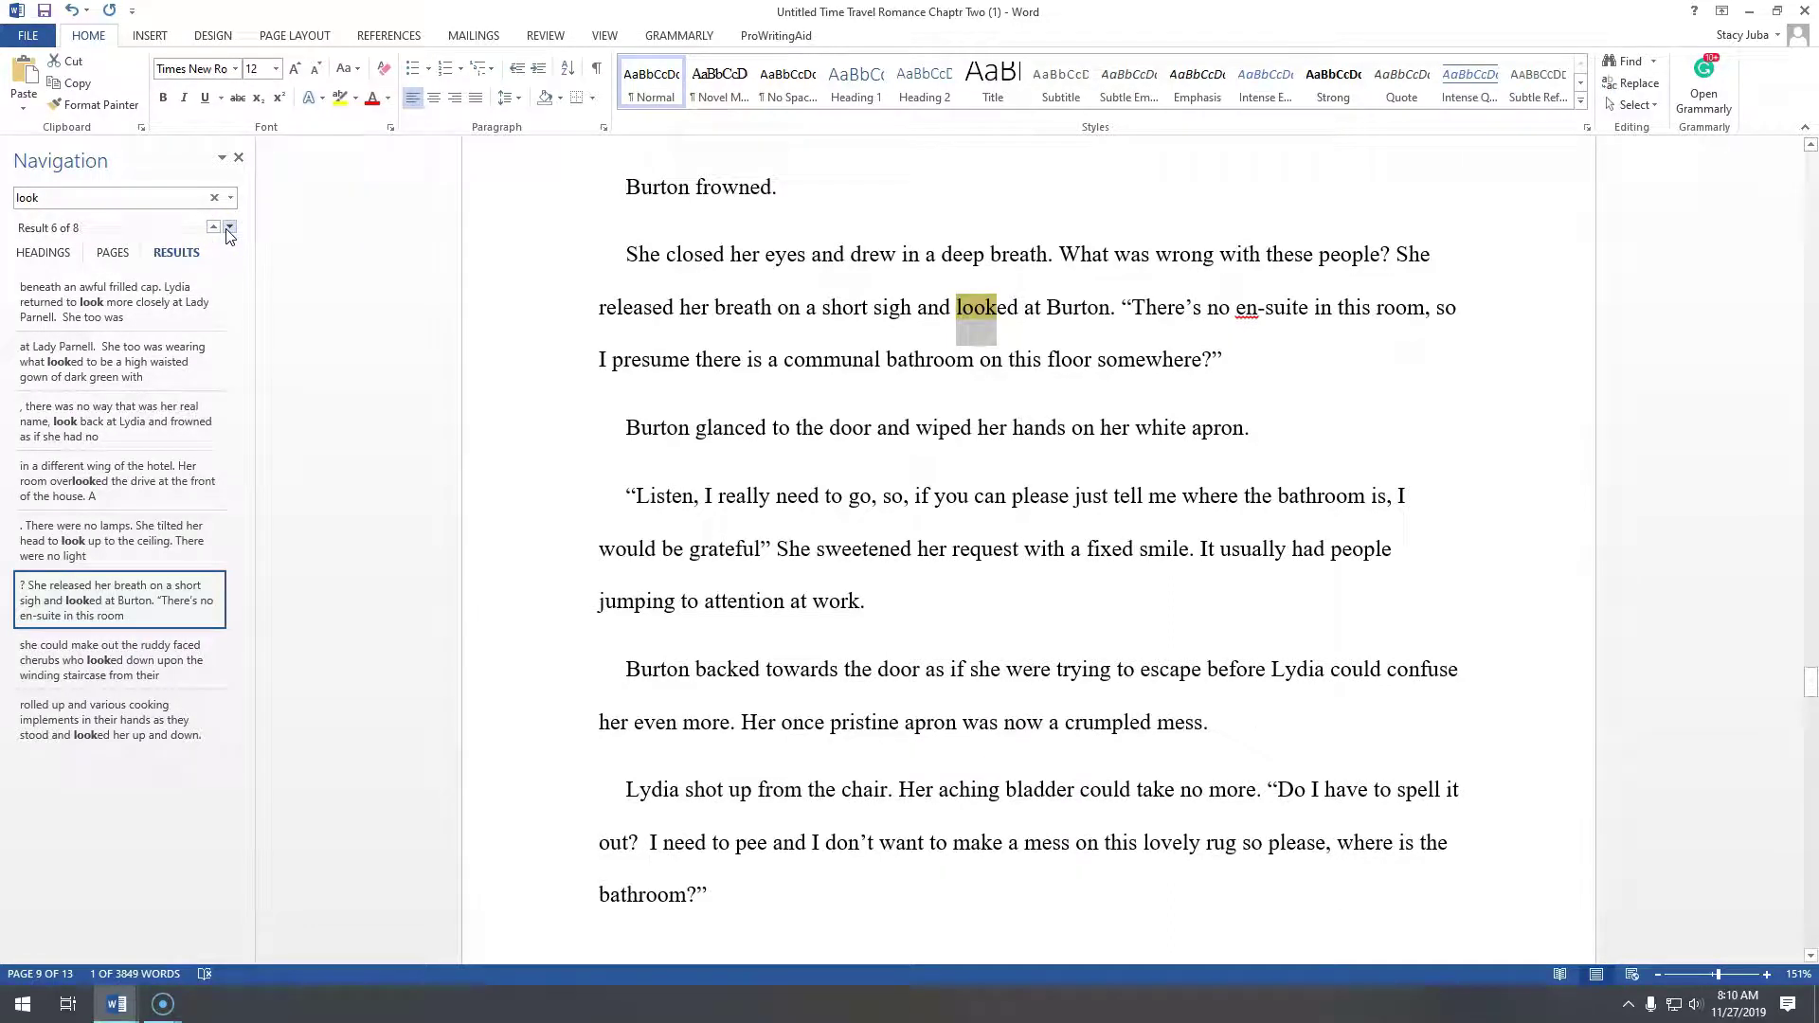
double_click(943, 330)
left_click(920, 308)
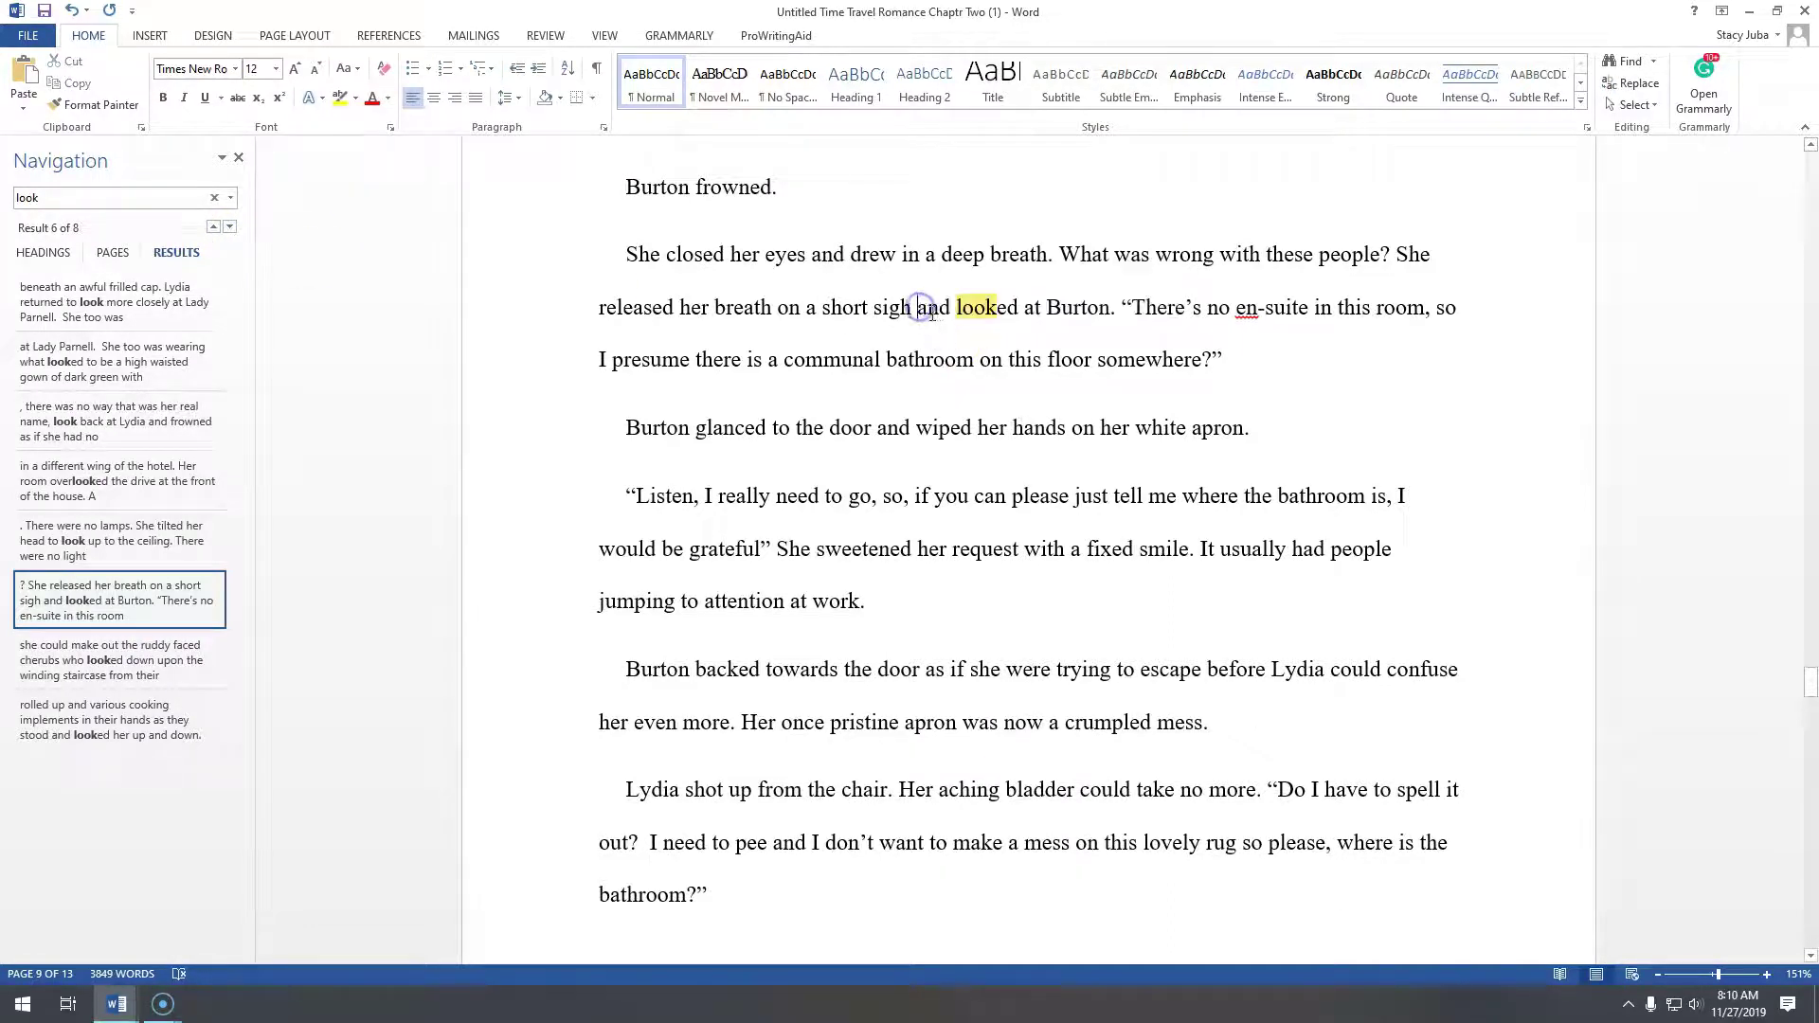
left_click_drag(924, 308, 1073, 308)
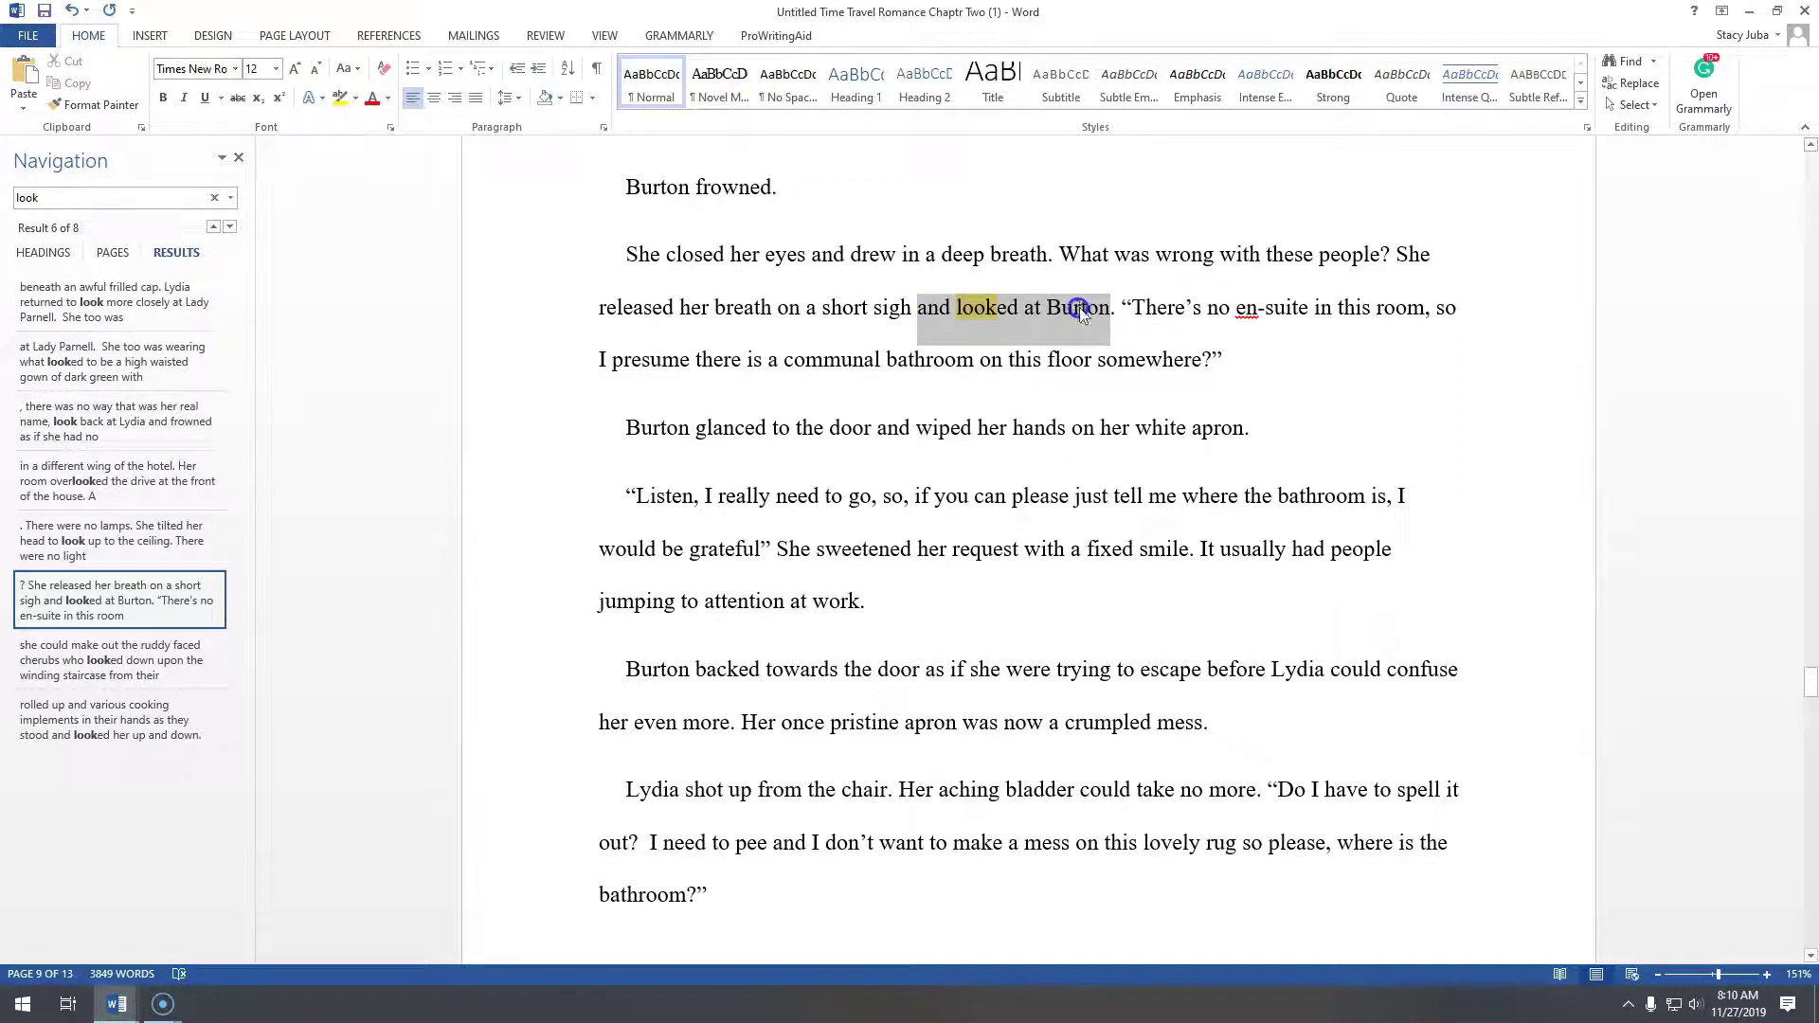
left_click(968, 315)
left_click_drag(969, 314, 1012, 316)
key("Delete")
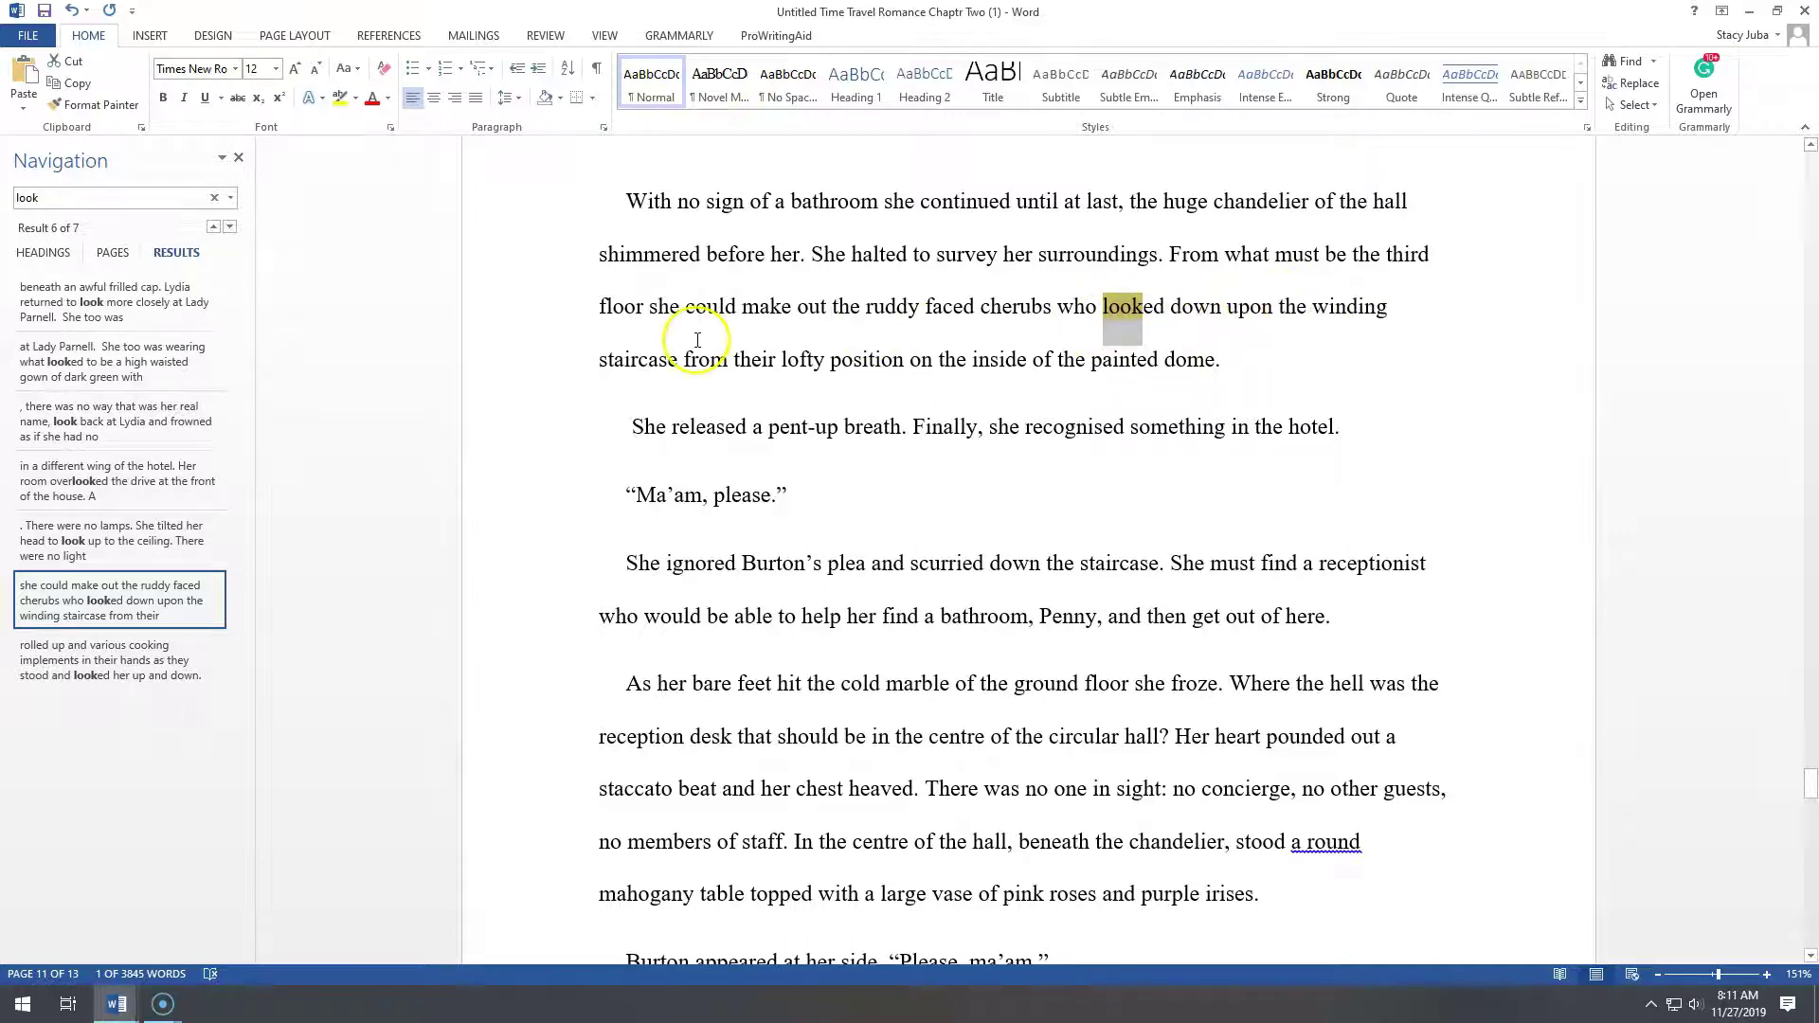
left_click(118, 676)
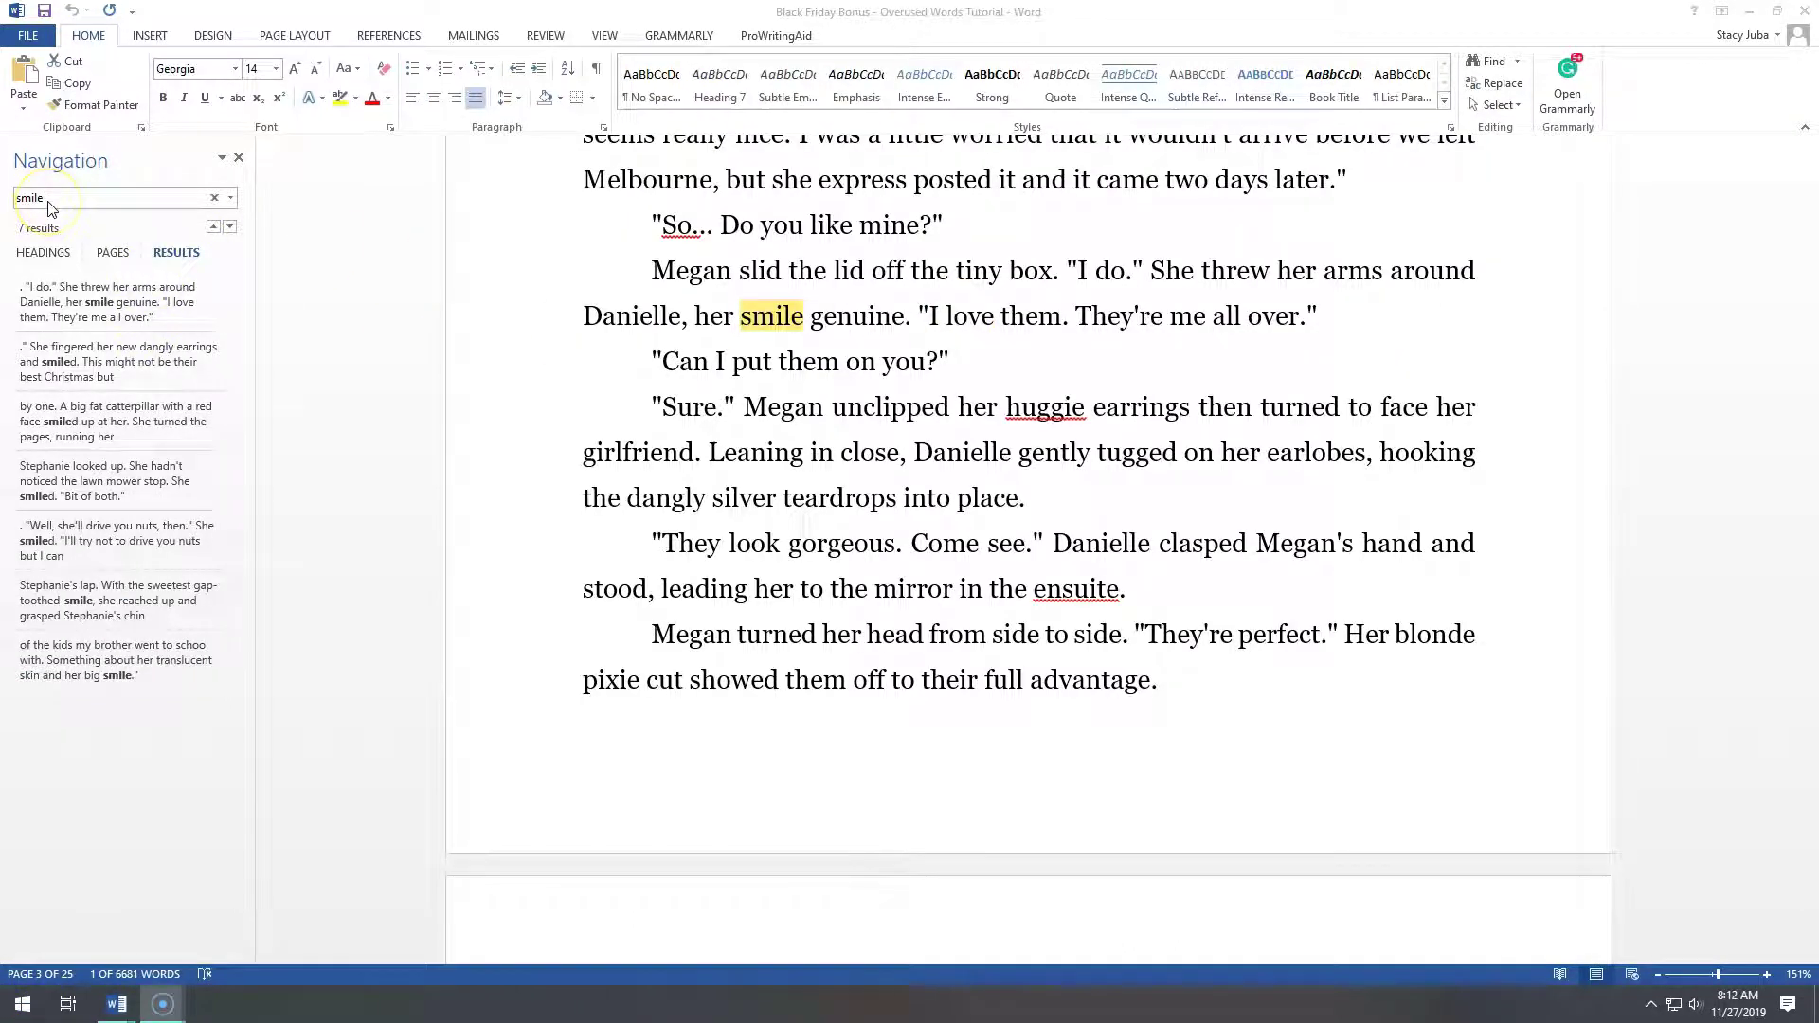
- Step through the "smile" matches to the second one and delete "and smiled" after "She fingered her new dangly earrings"
left_click(114, 304)
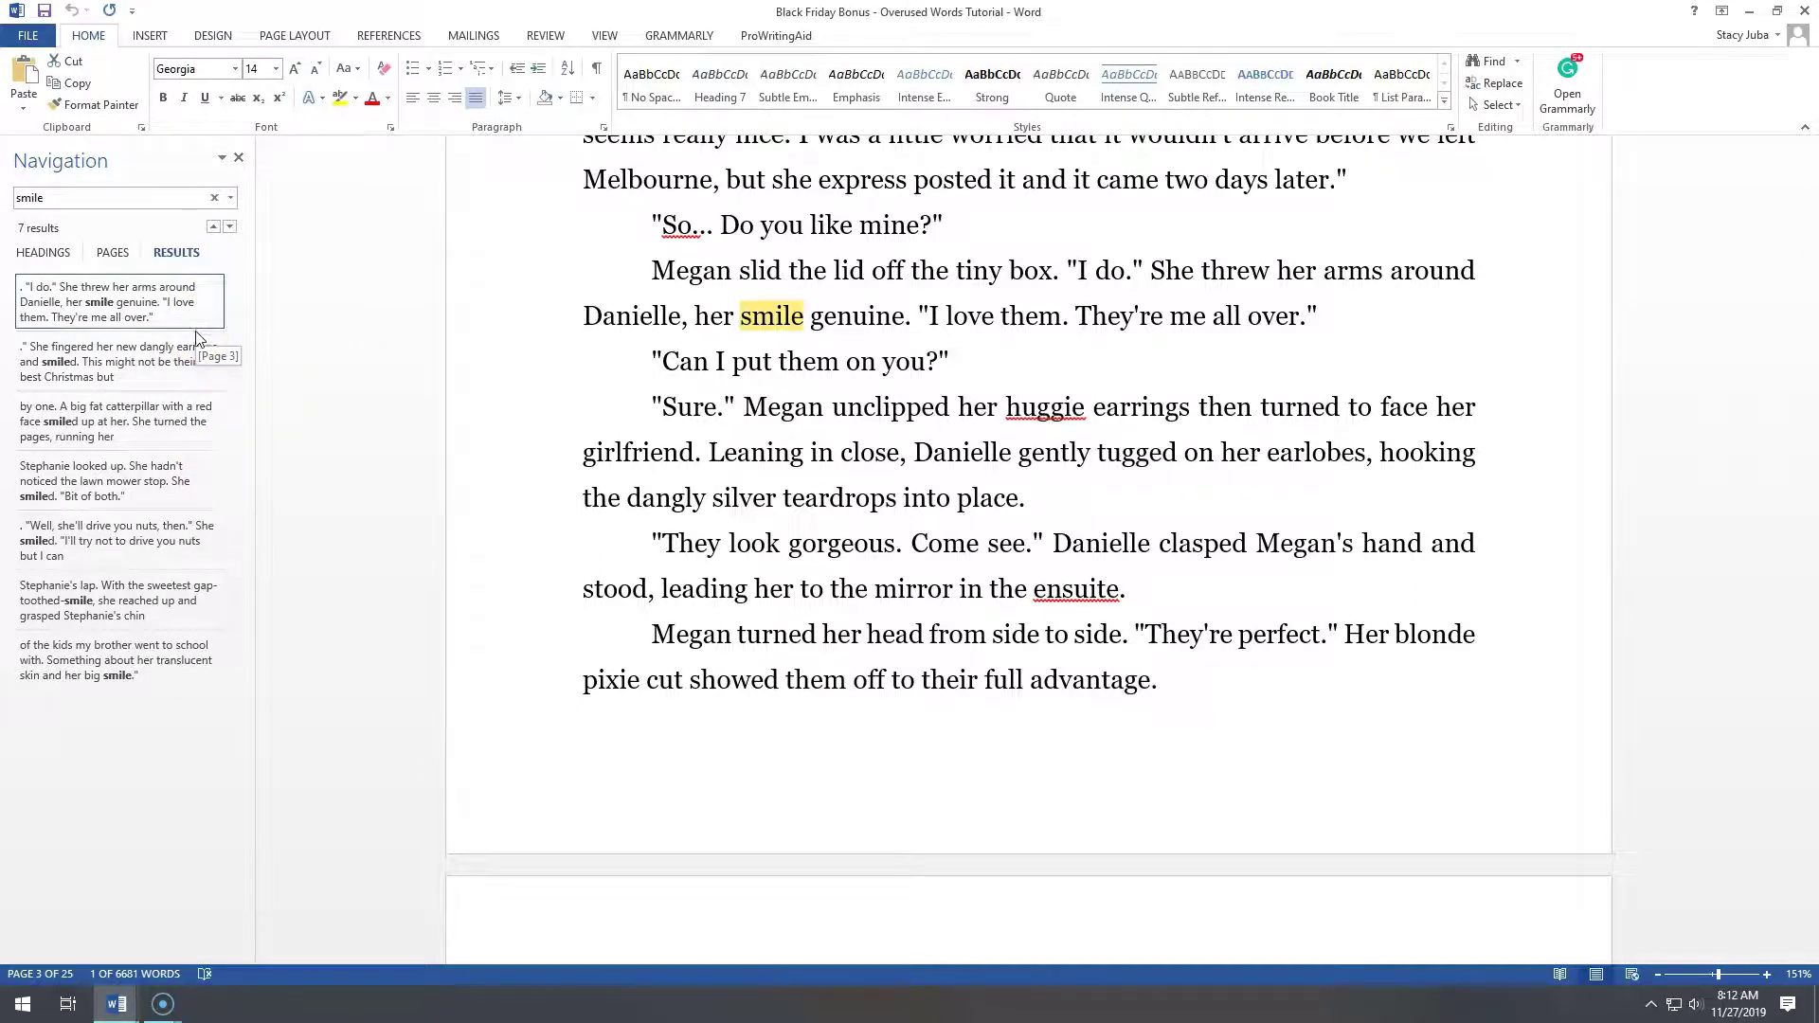
left_click(230, 227)
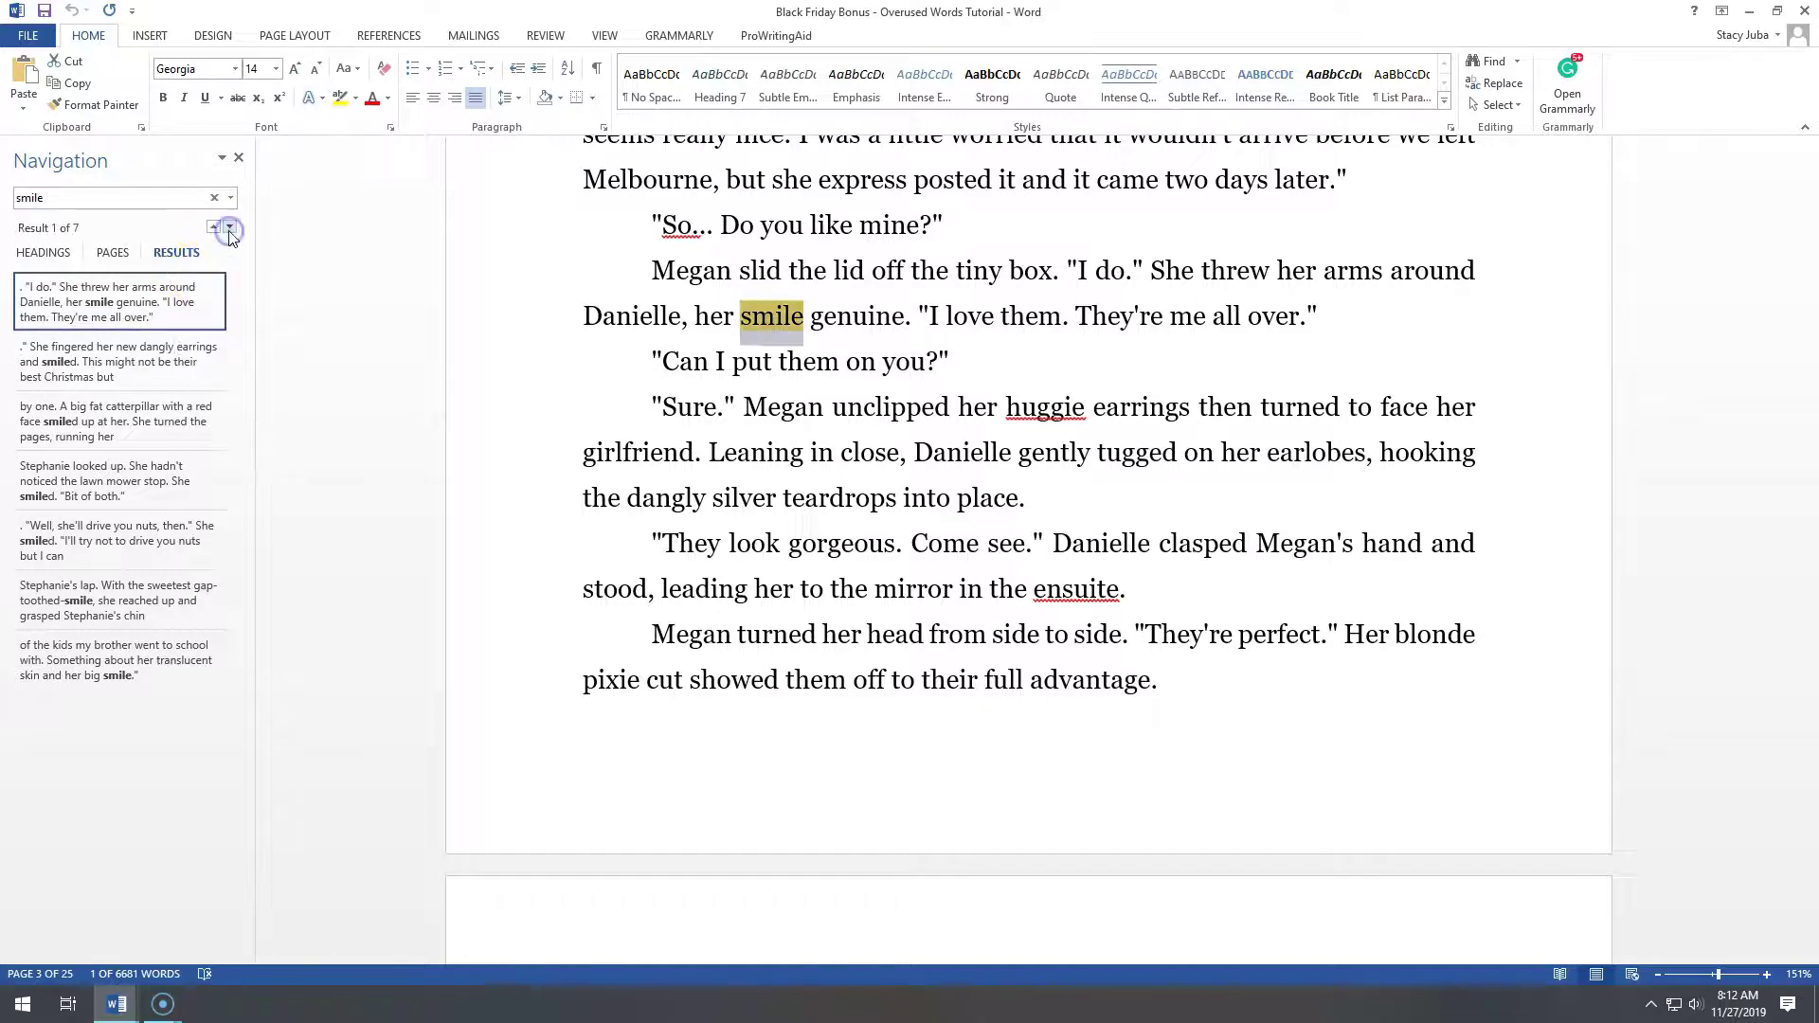
left_click(230, 228)
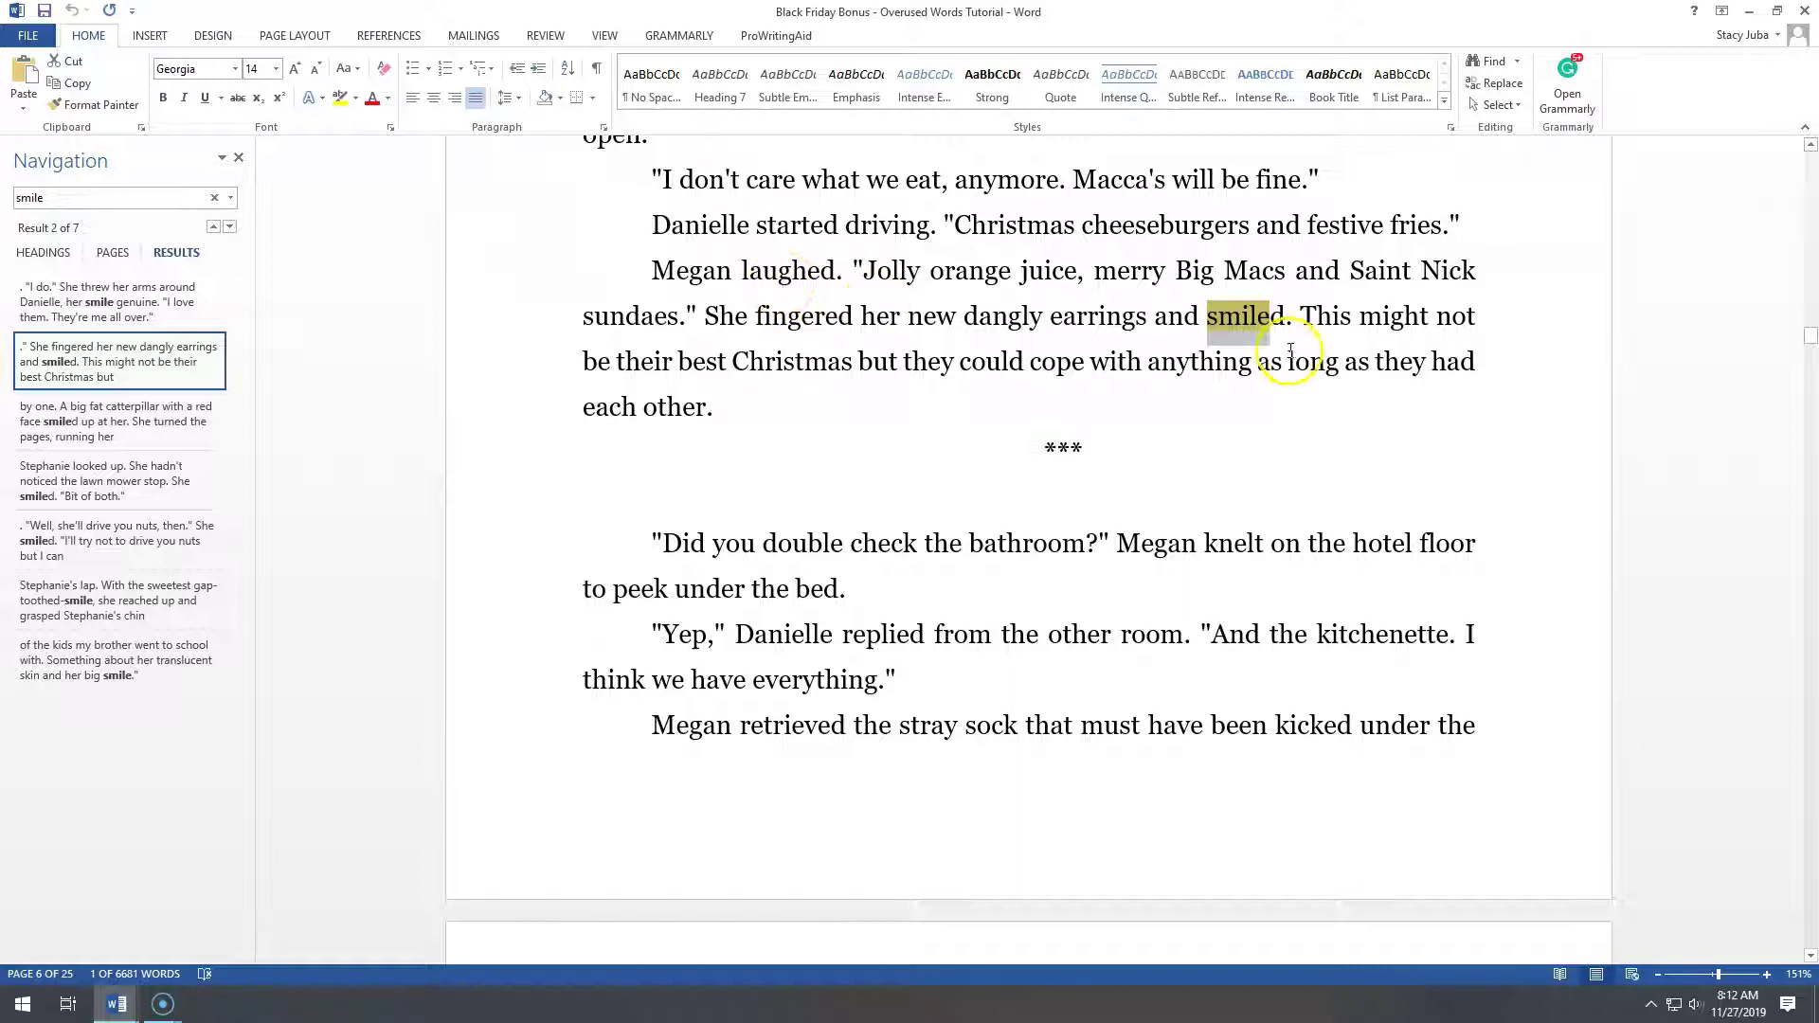
left_click(1200, 316)
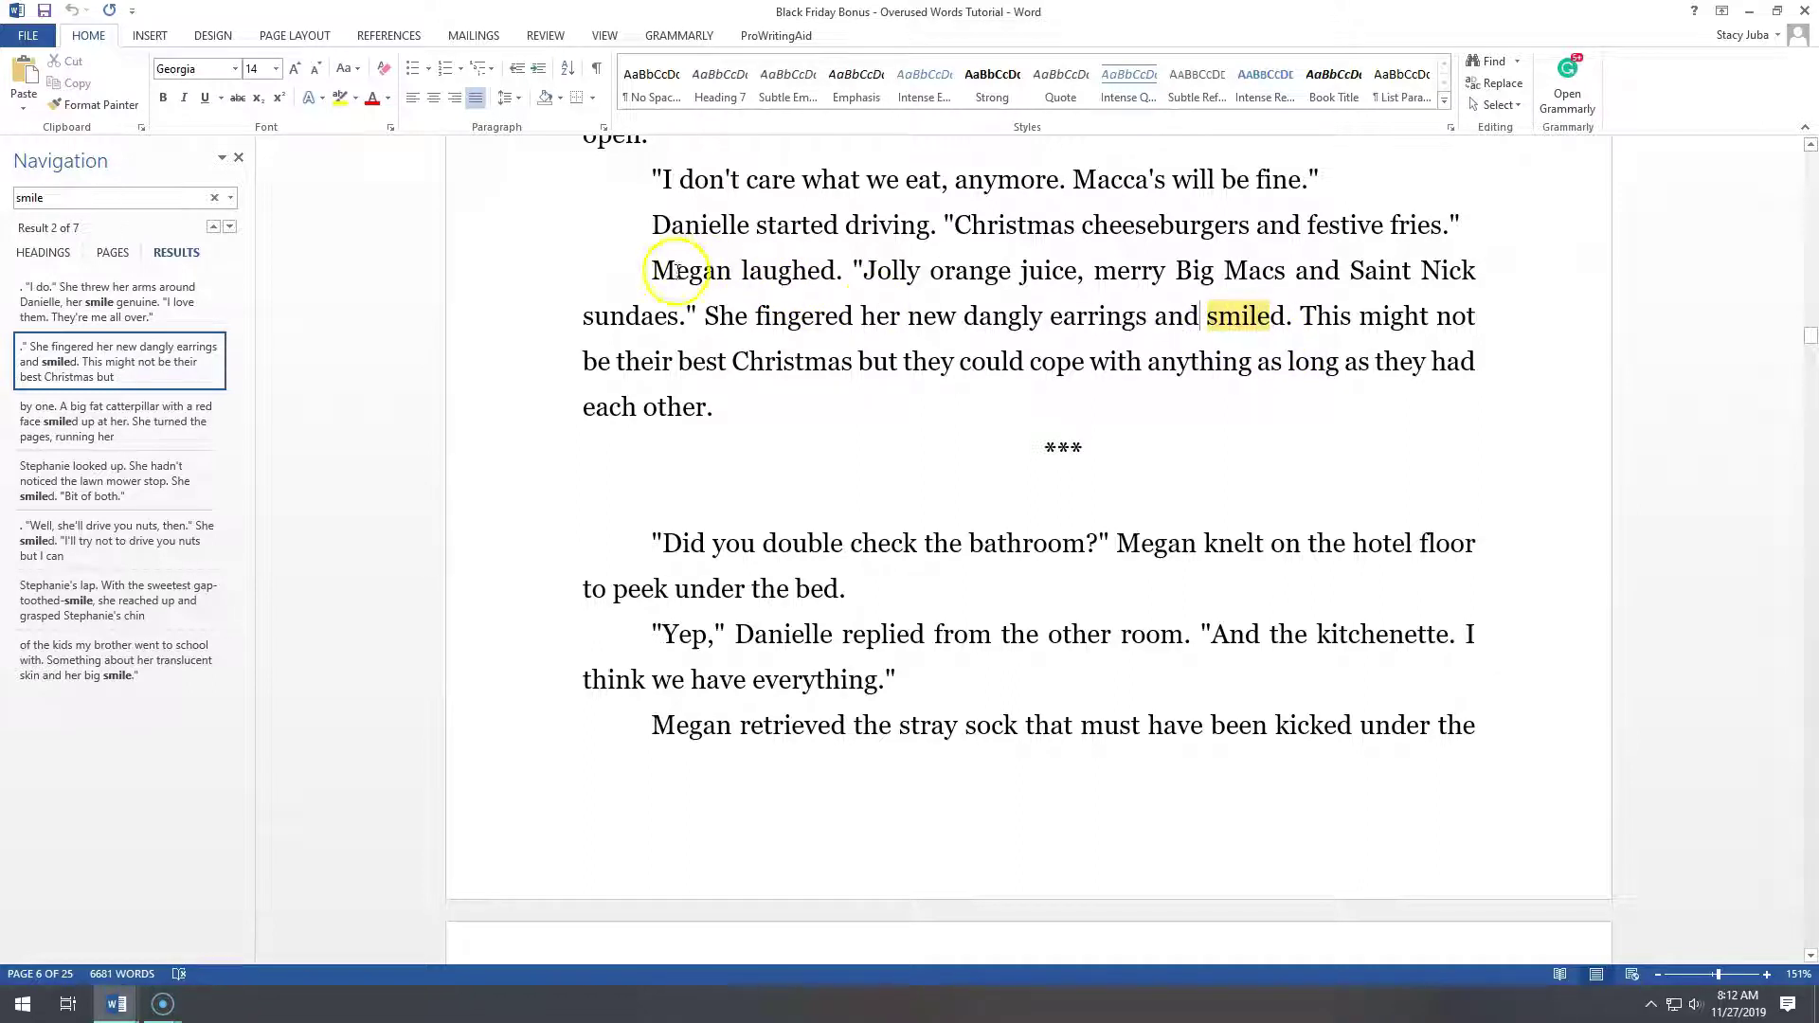
left_click(1155, 315)
left_click_drag(1154, 316, 1275, 317)
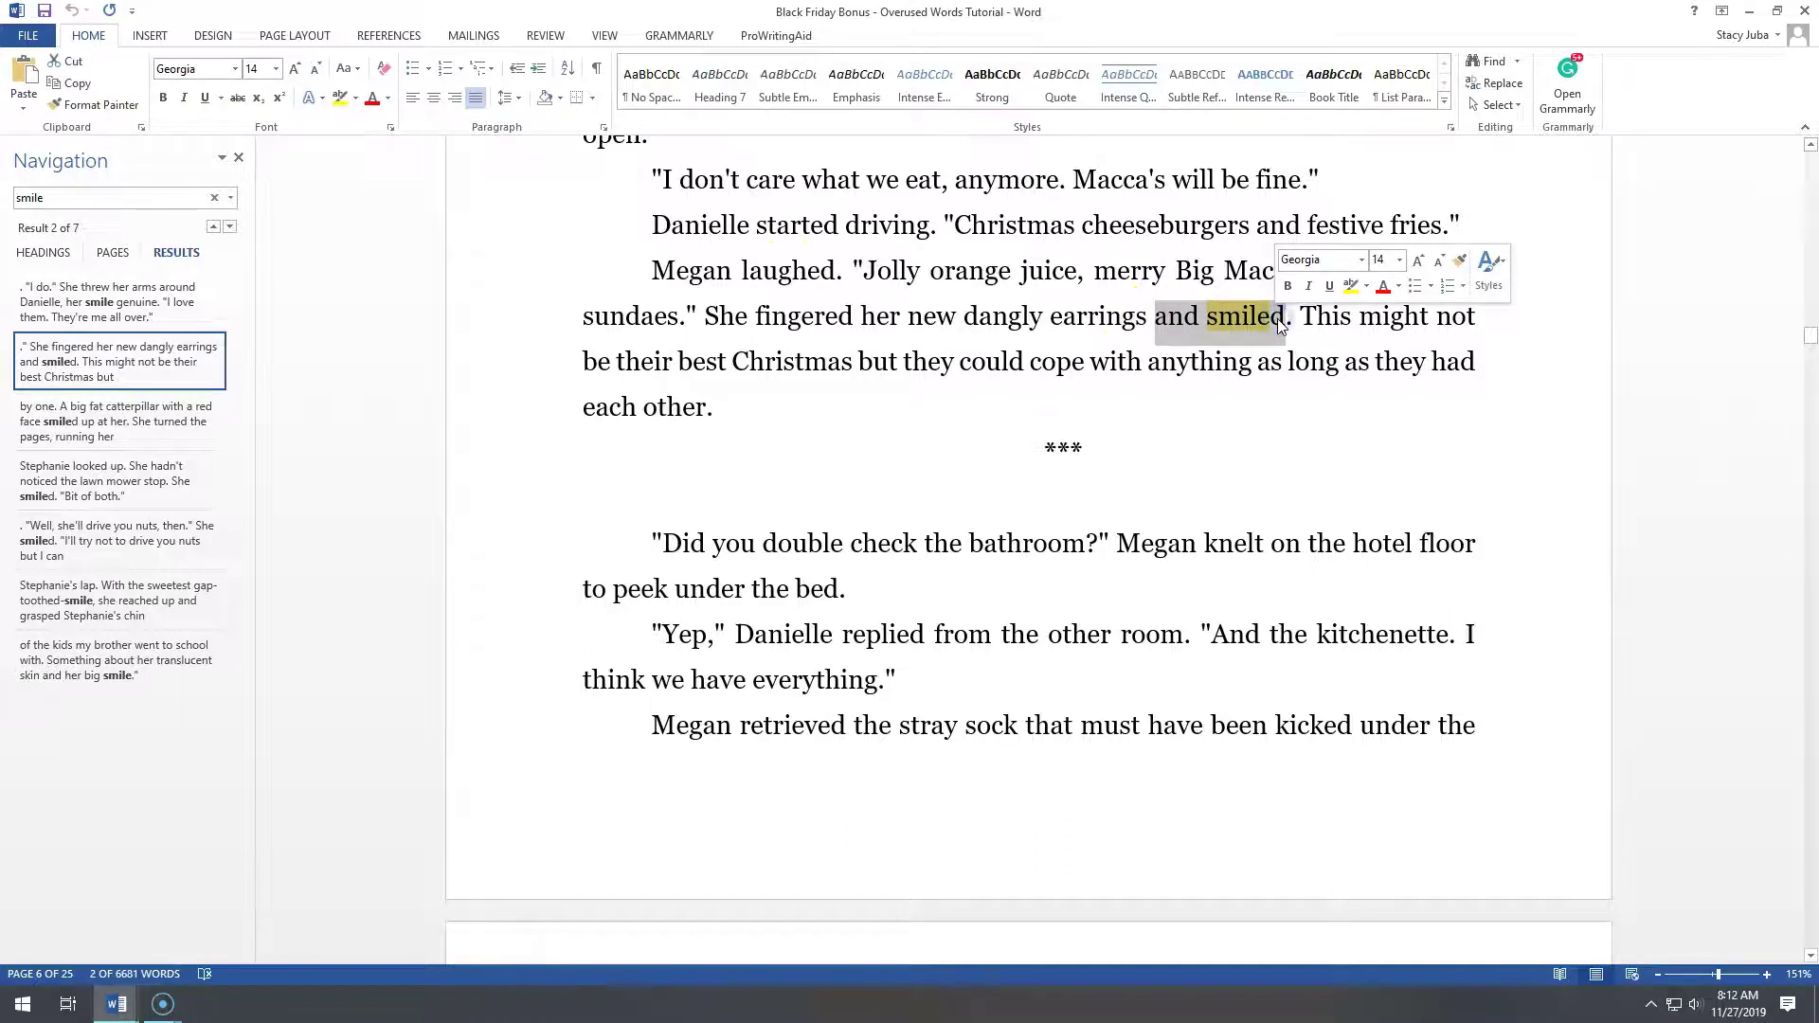
key("Delete")
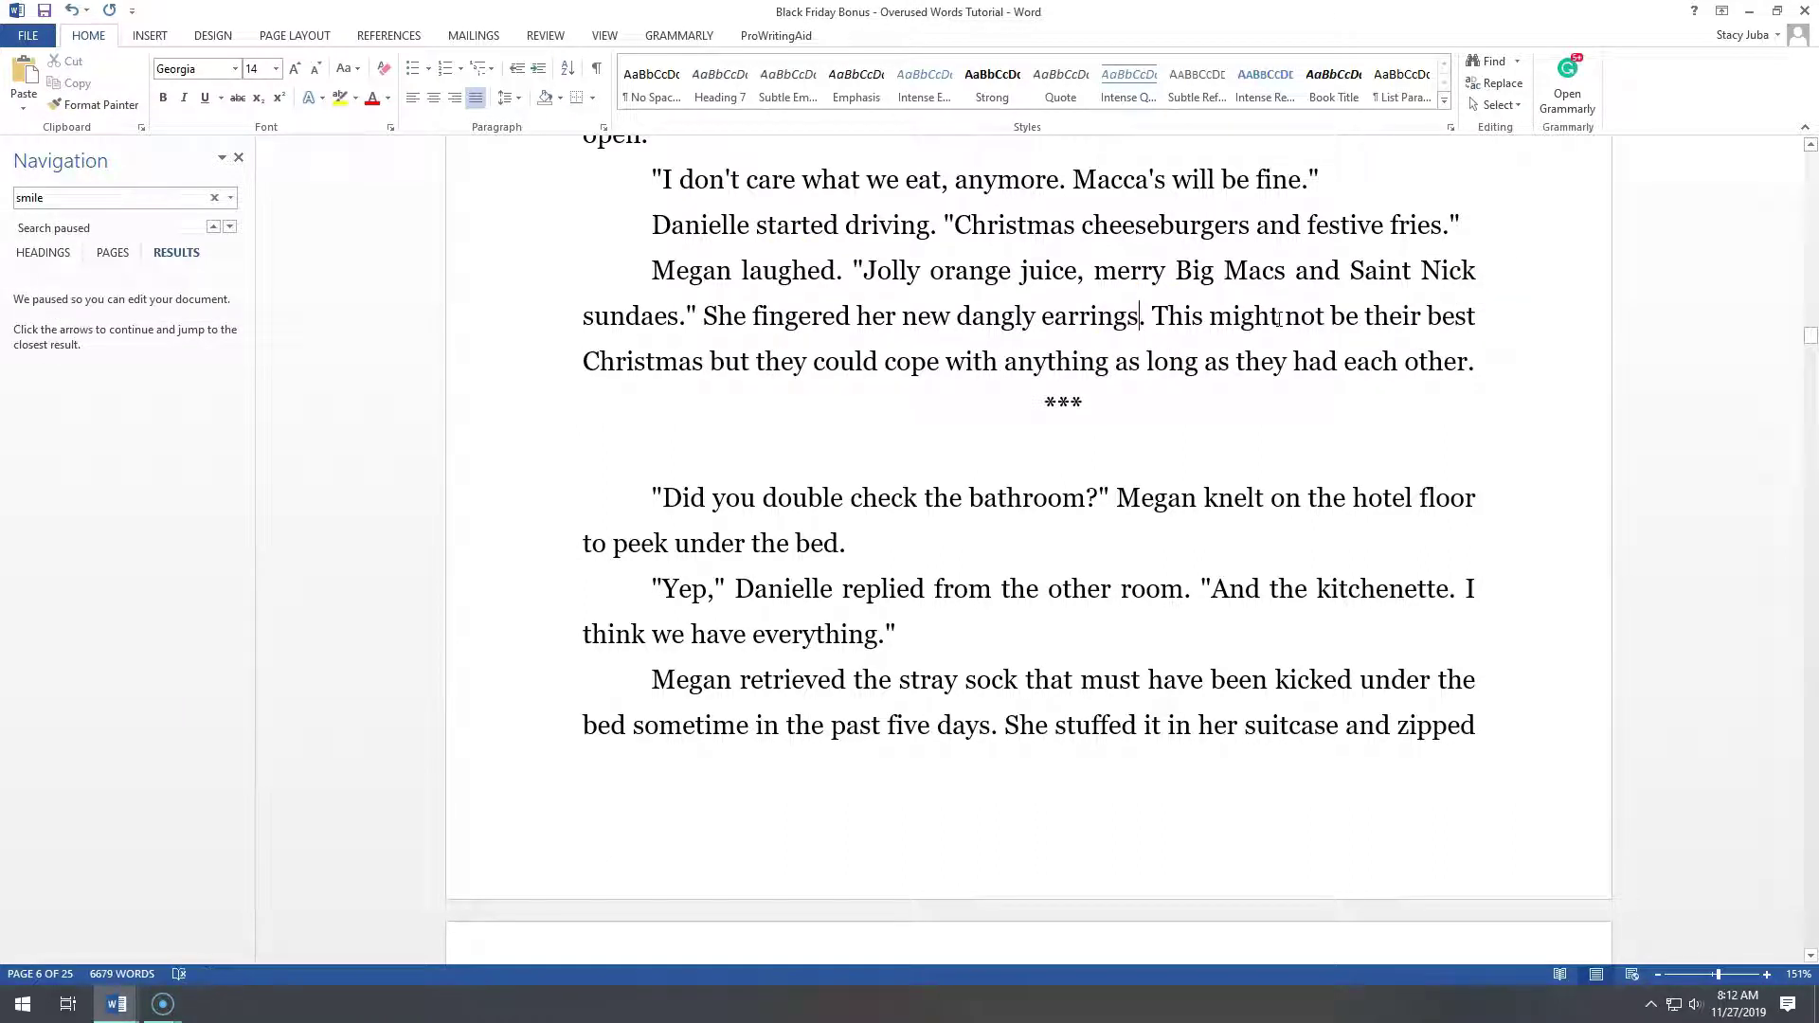
- Continue to the "smile" match after "she'll drive you nuts, then." and remove "She smiled." with the quotation marks around it, joining the dialogue
left_click(231, 228)
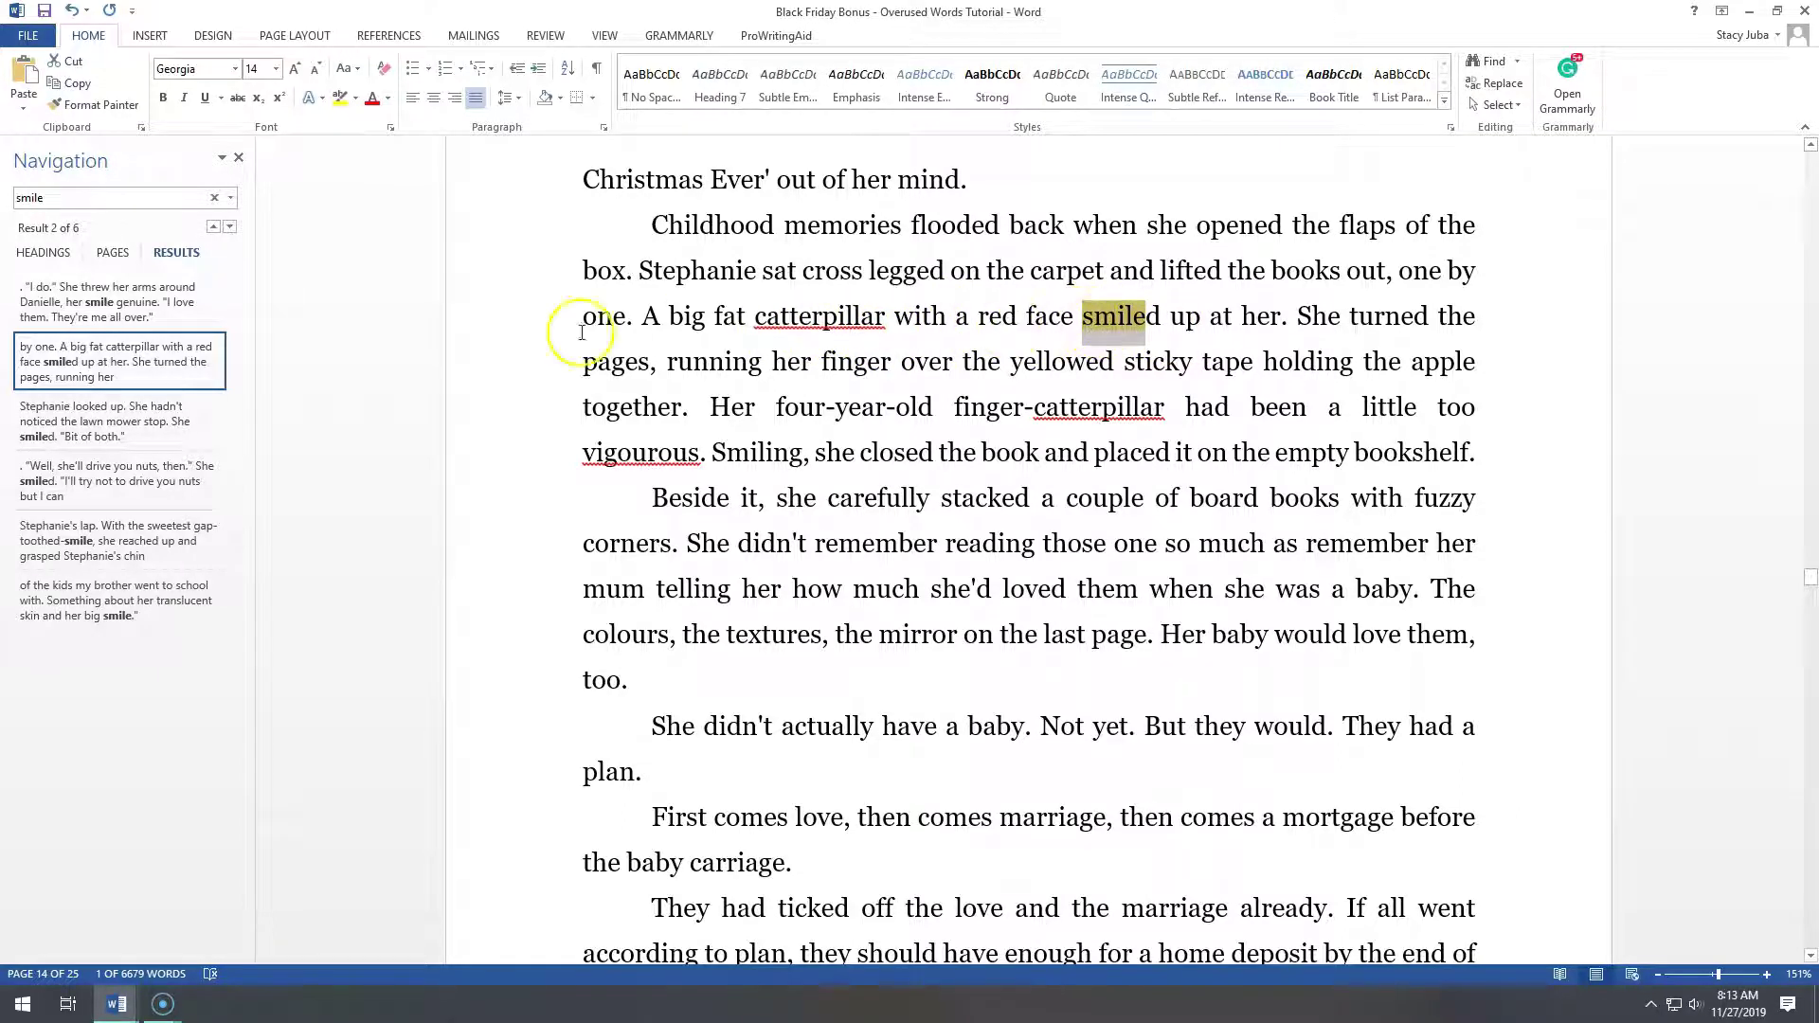
left_click(230, 228)
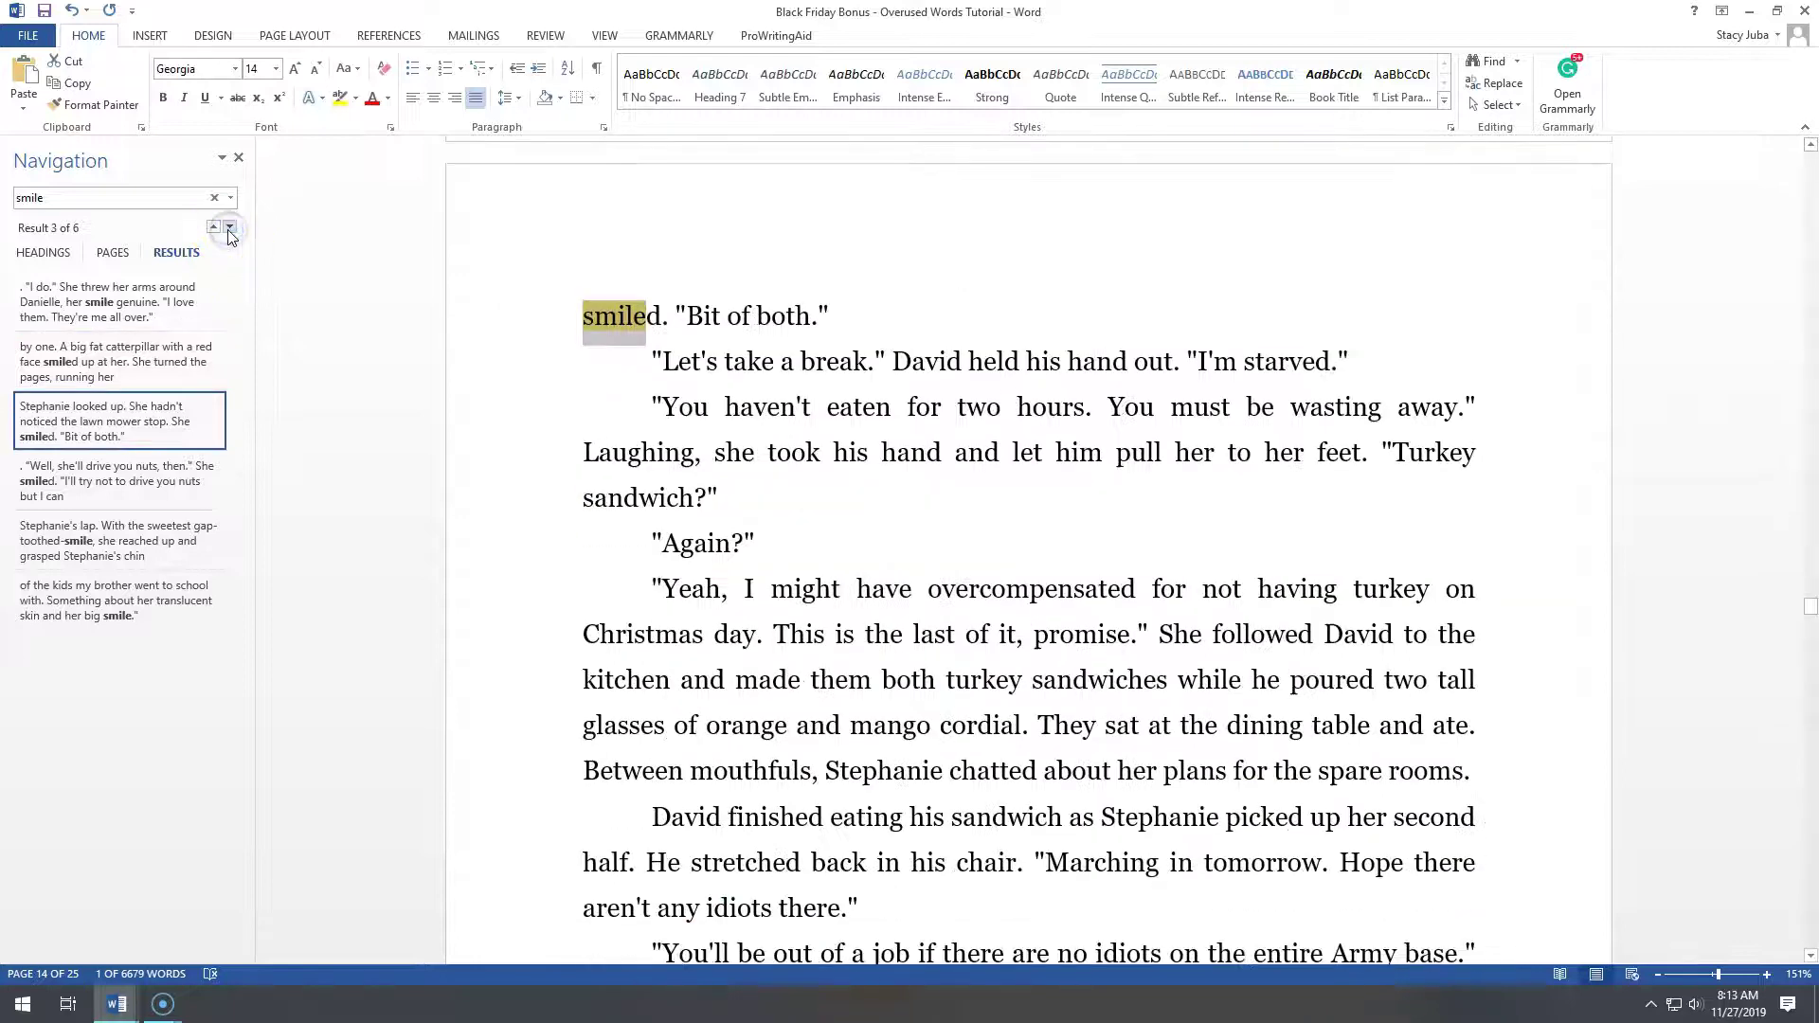
left_click(230, 237)
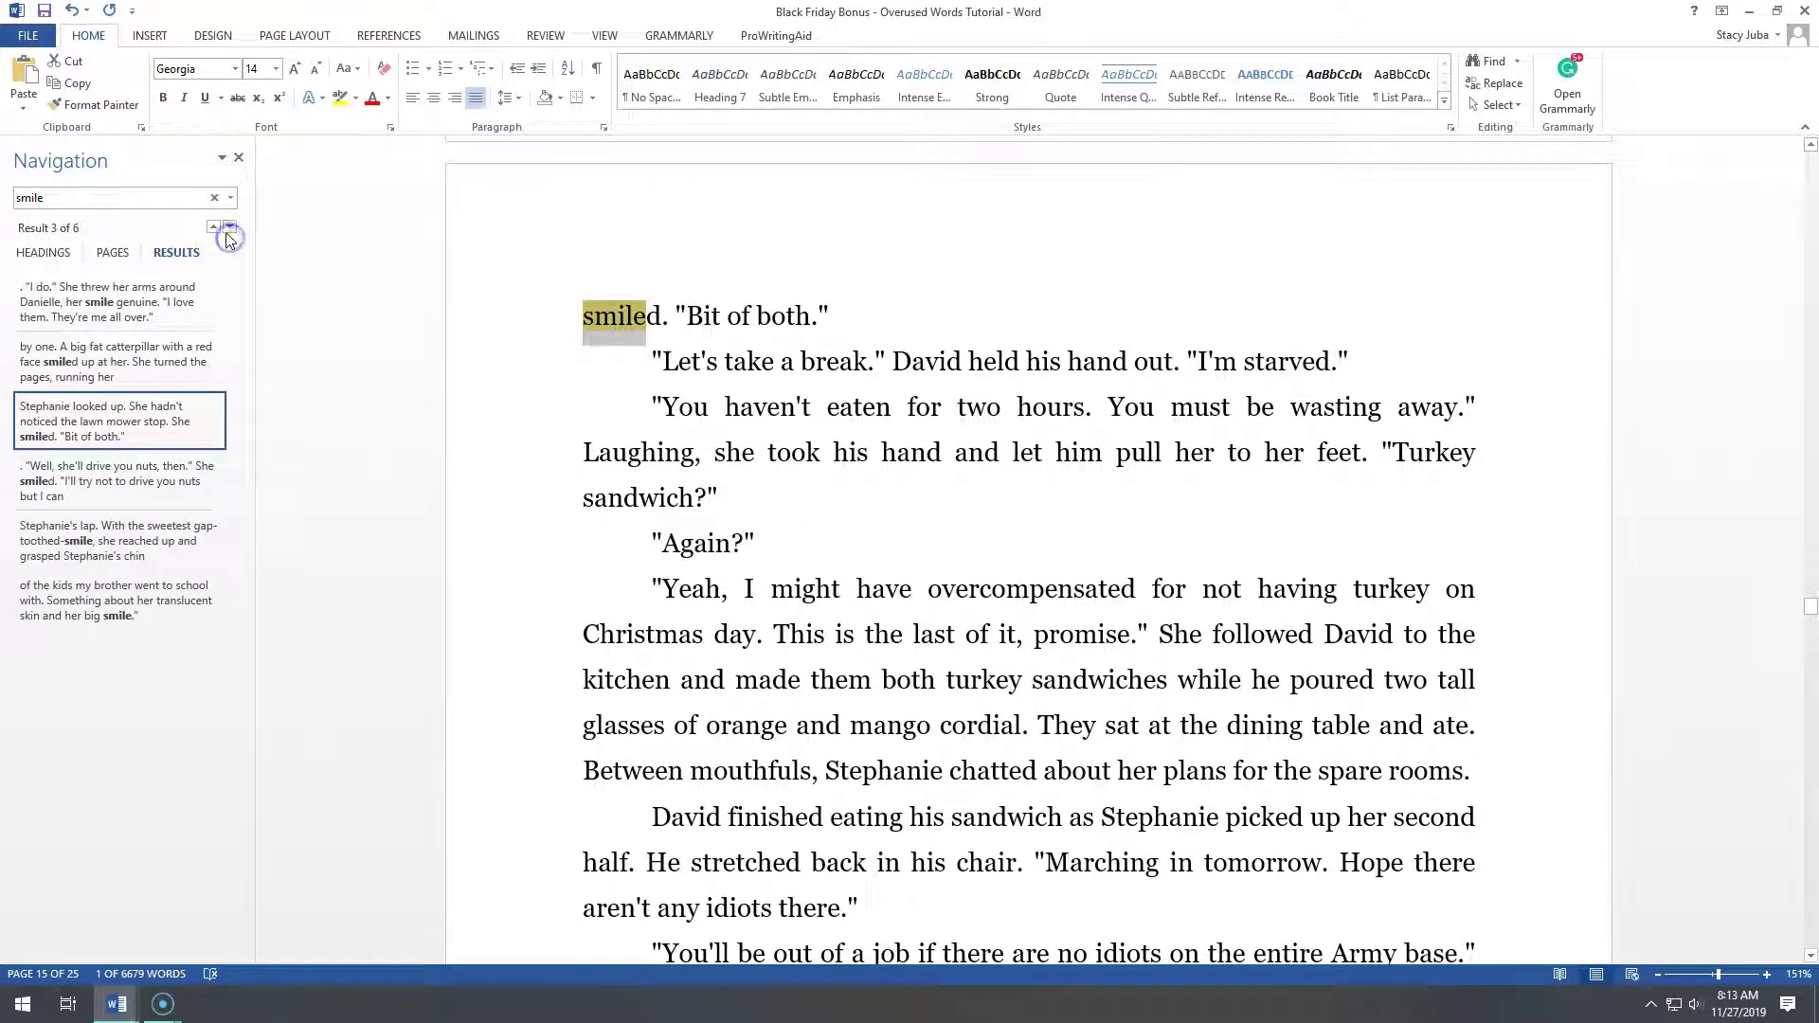
left_click(228, 230)
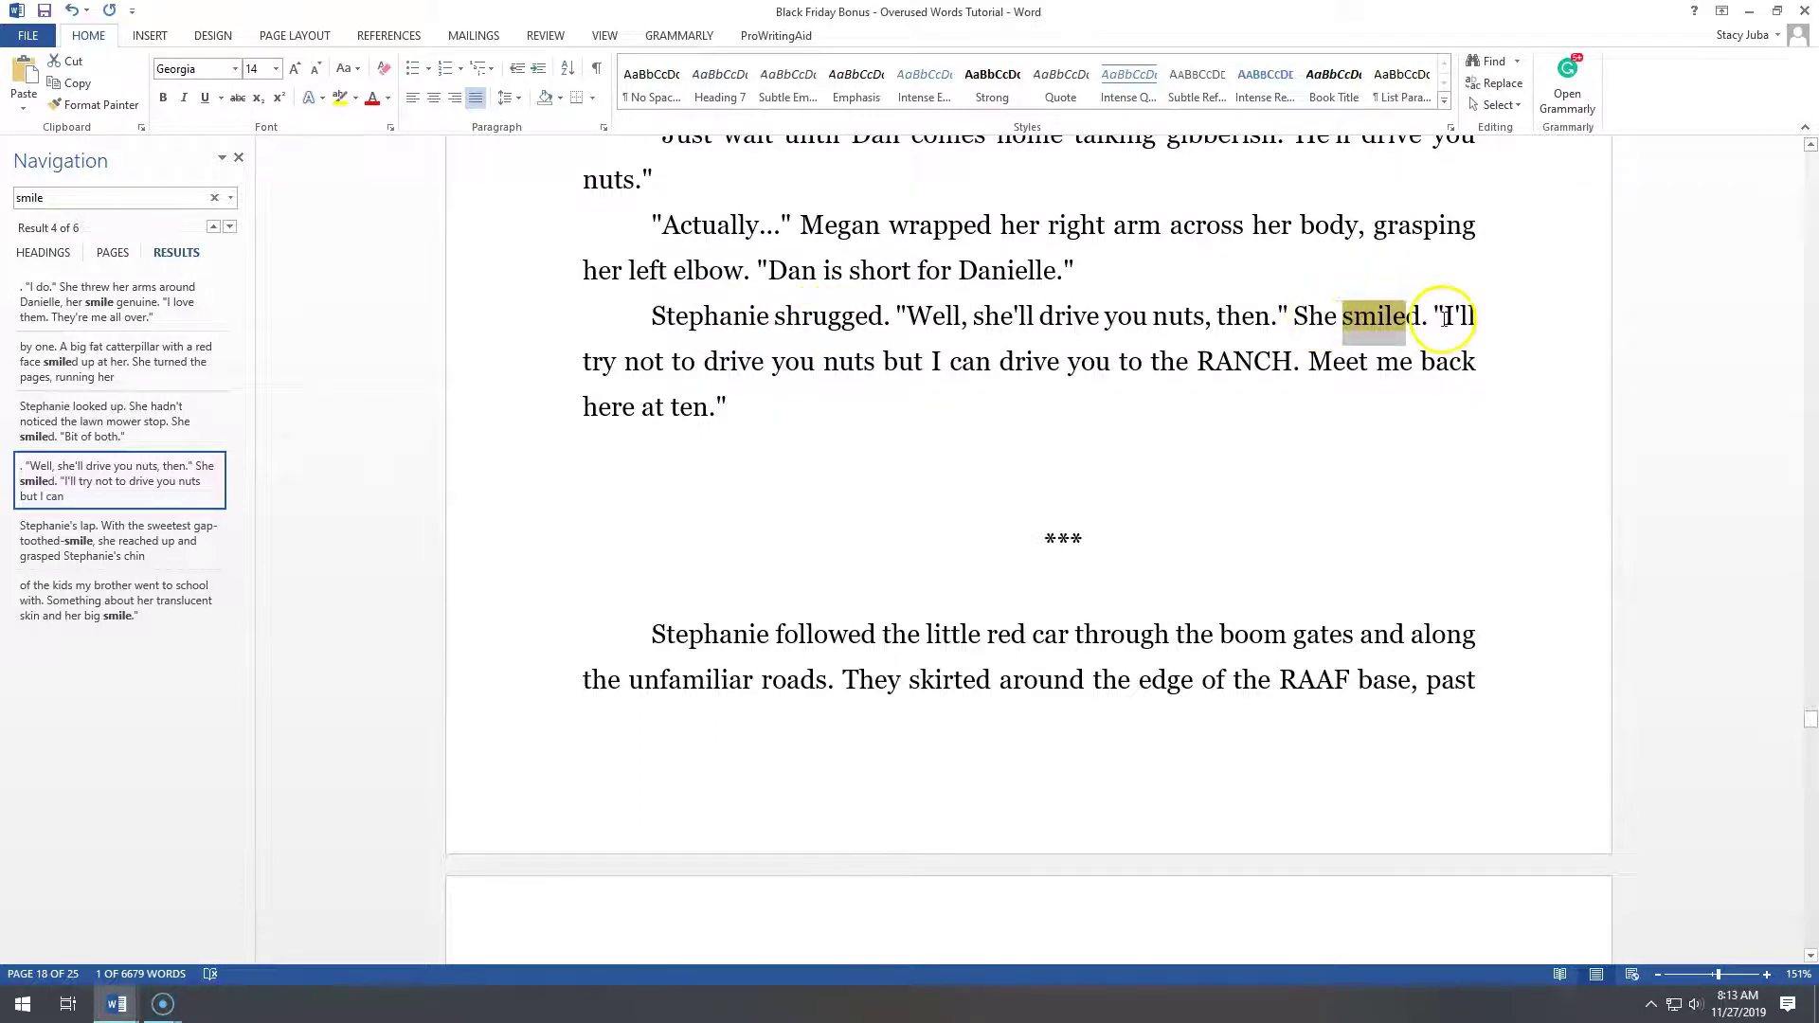
left_click(1294, 315)
left_click_drag(1294, 316, 1427, 316)
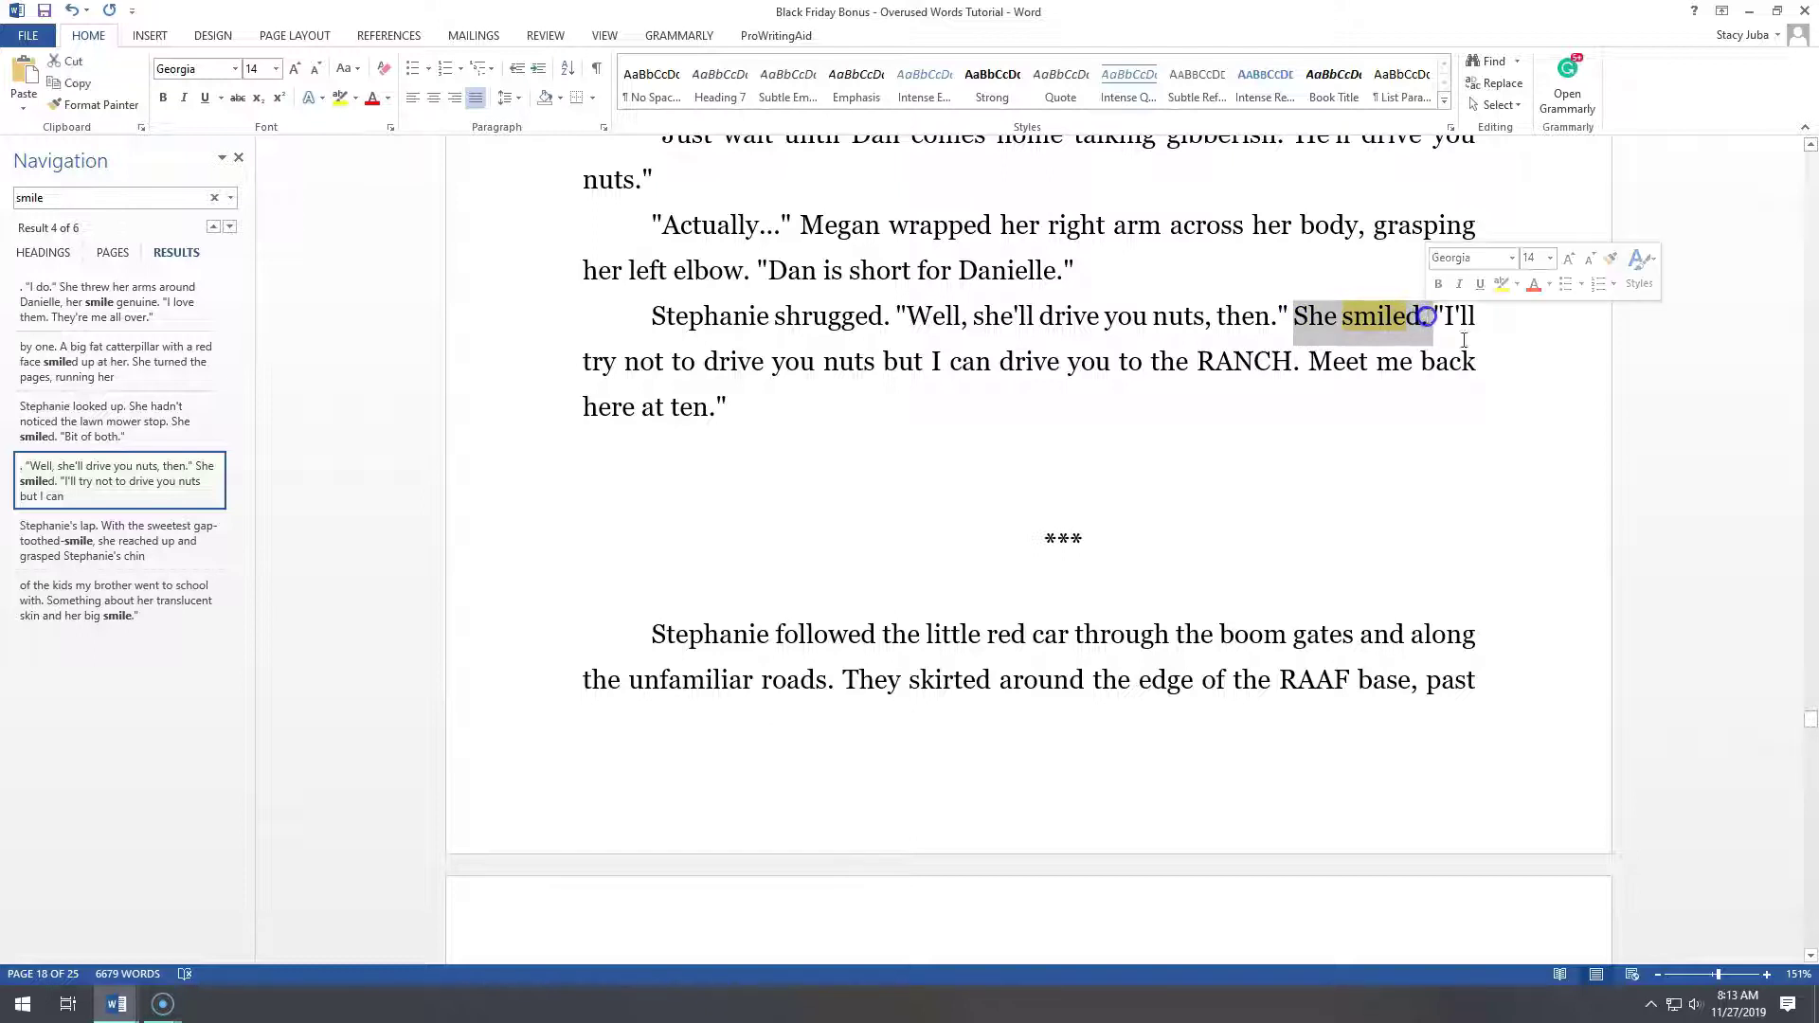
key("Delete")
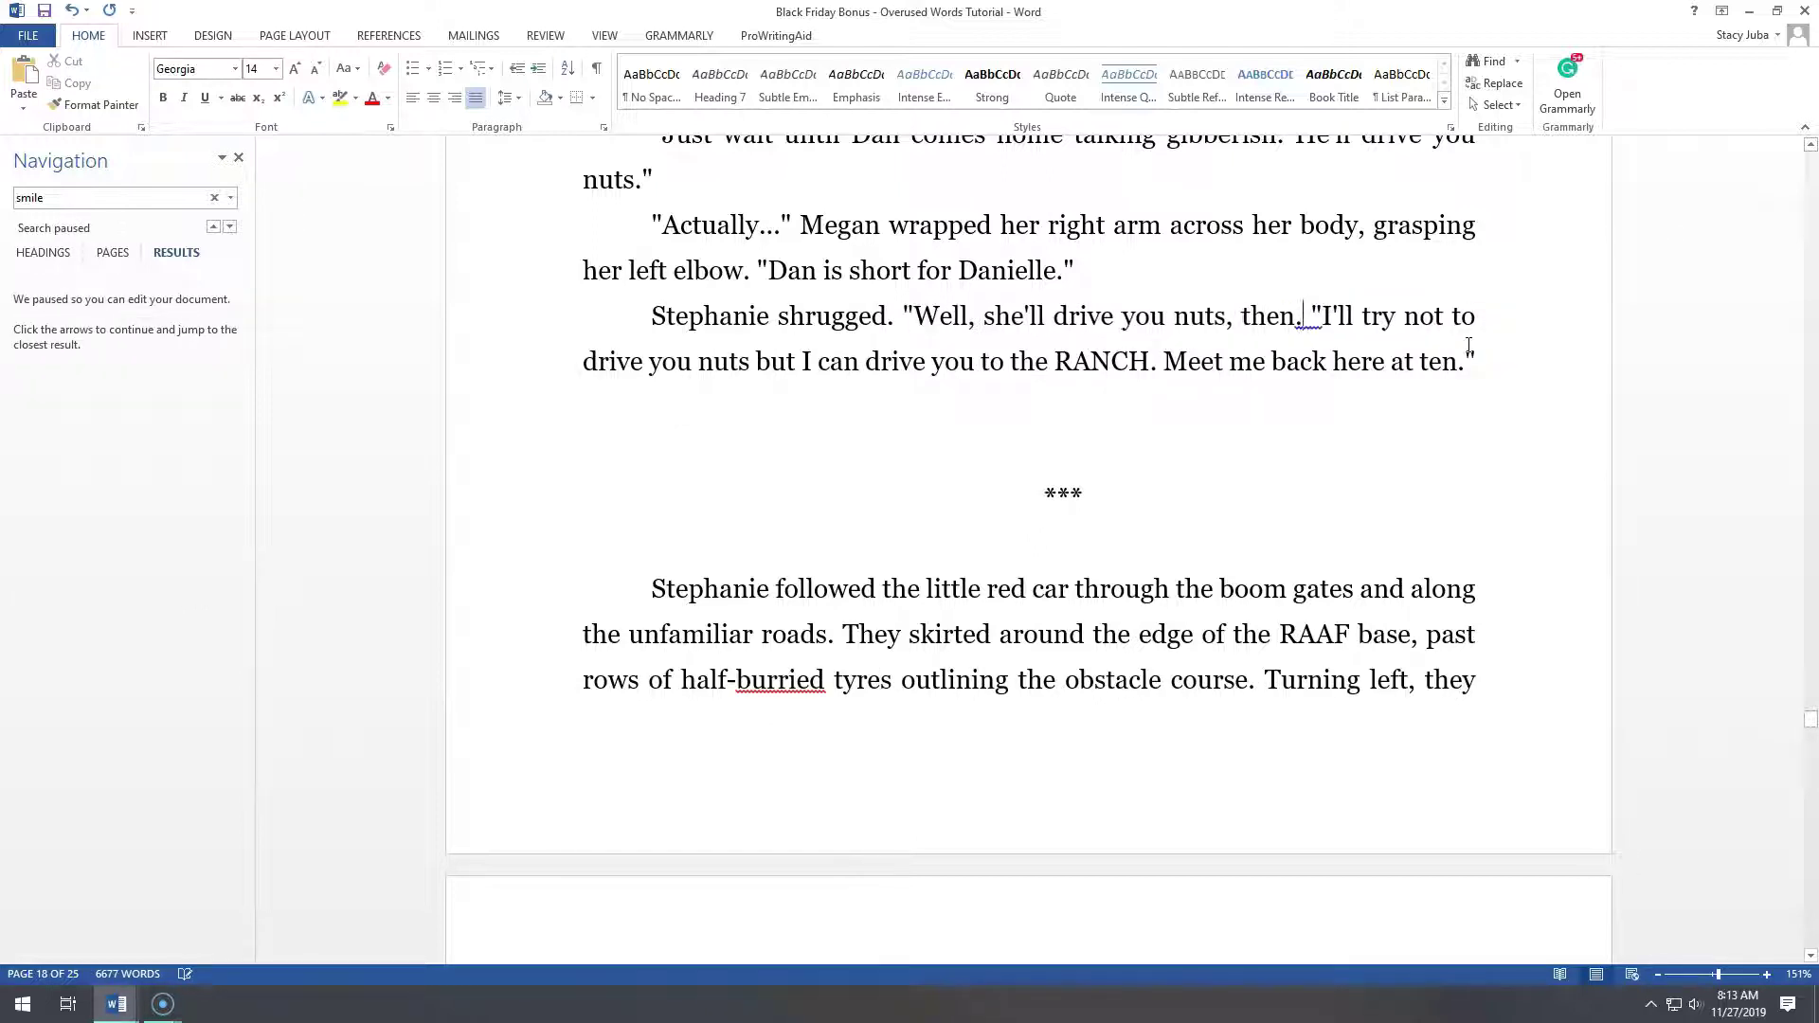
key("Delete")
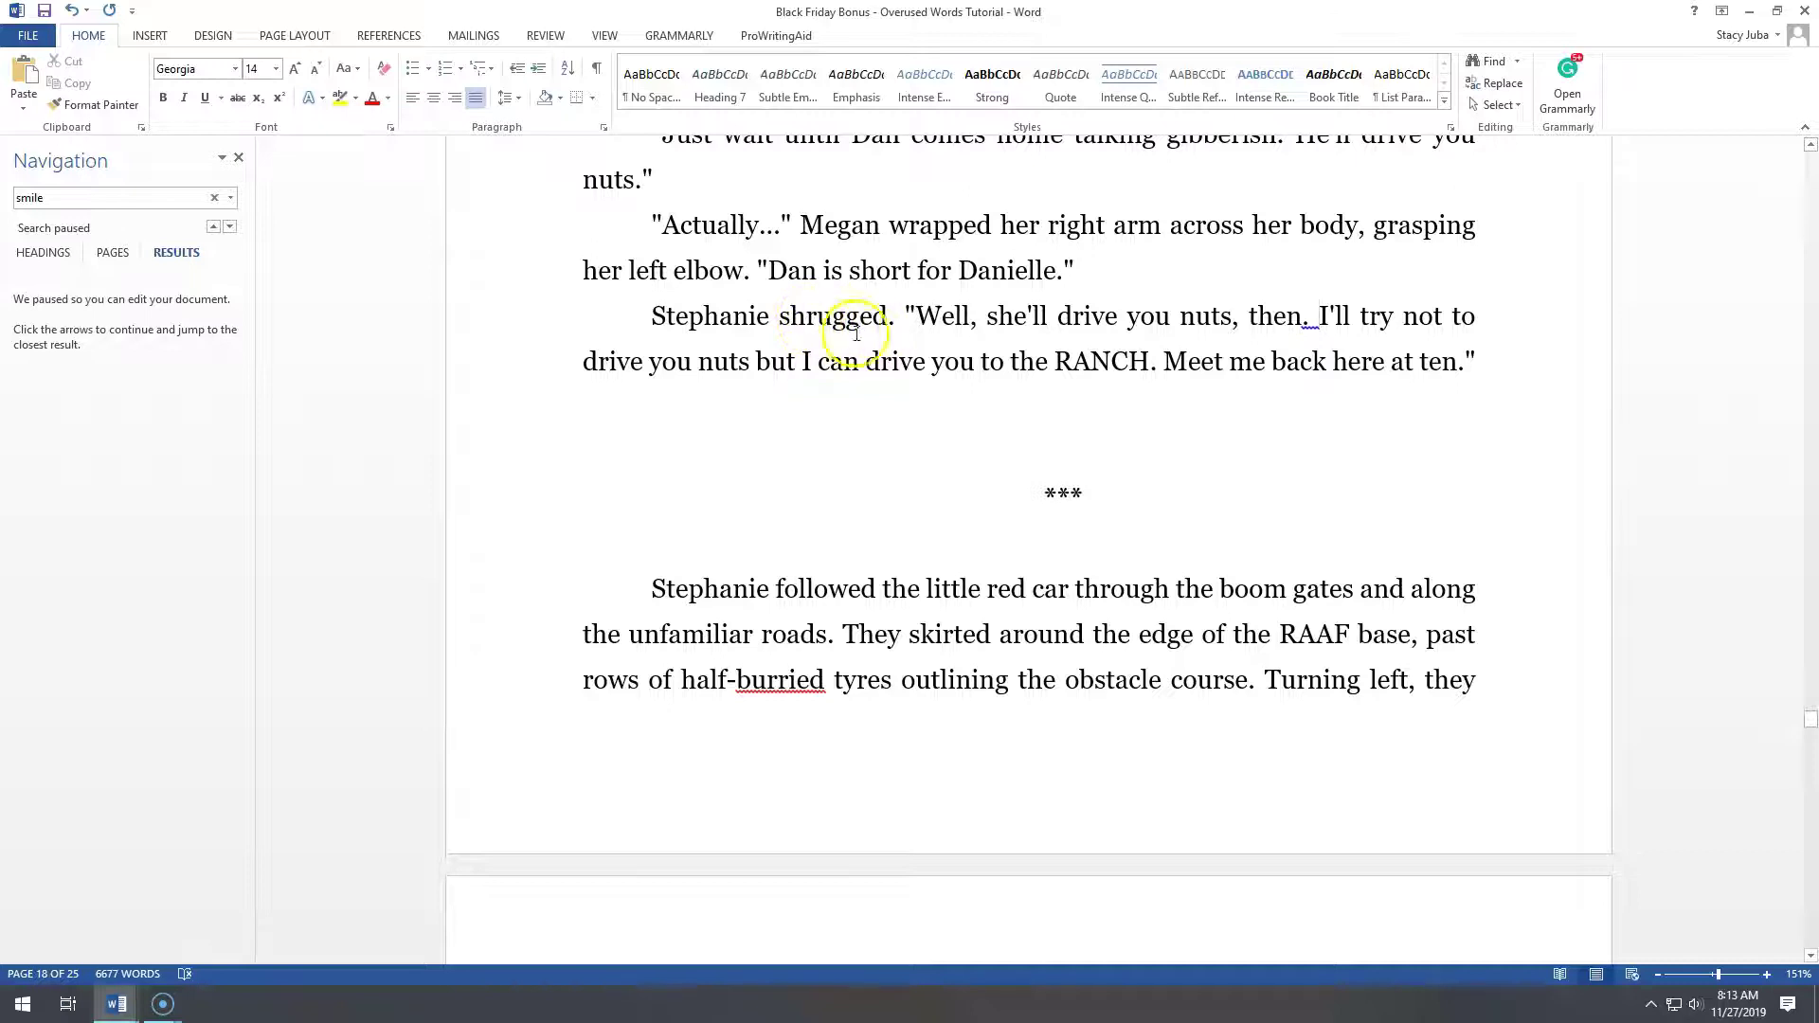
- Go to the "gap-toothed-smile" match, examine how the word is used there, and continue to the next match
left_click(230, 226)
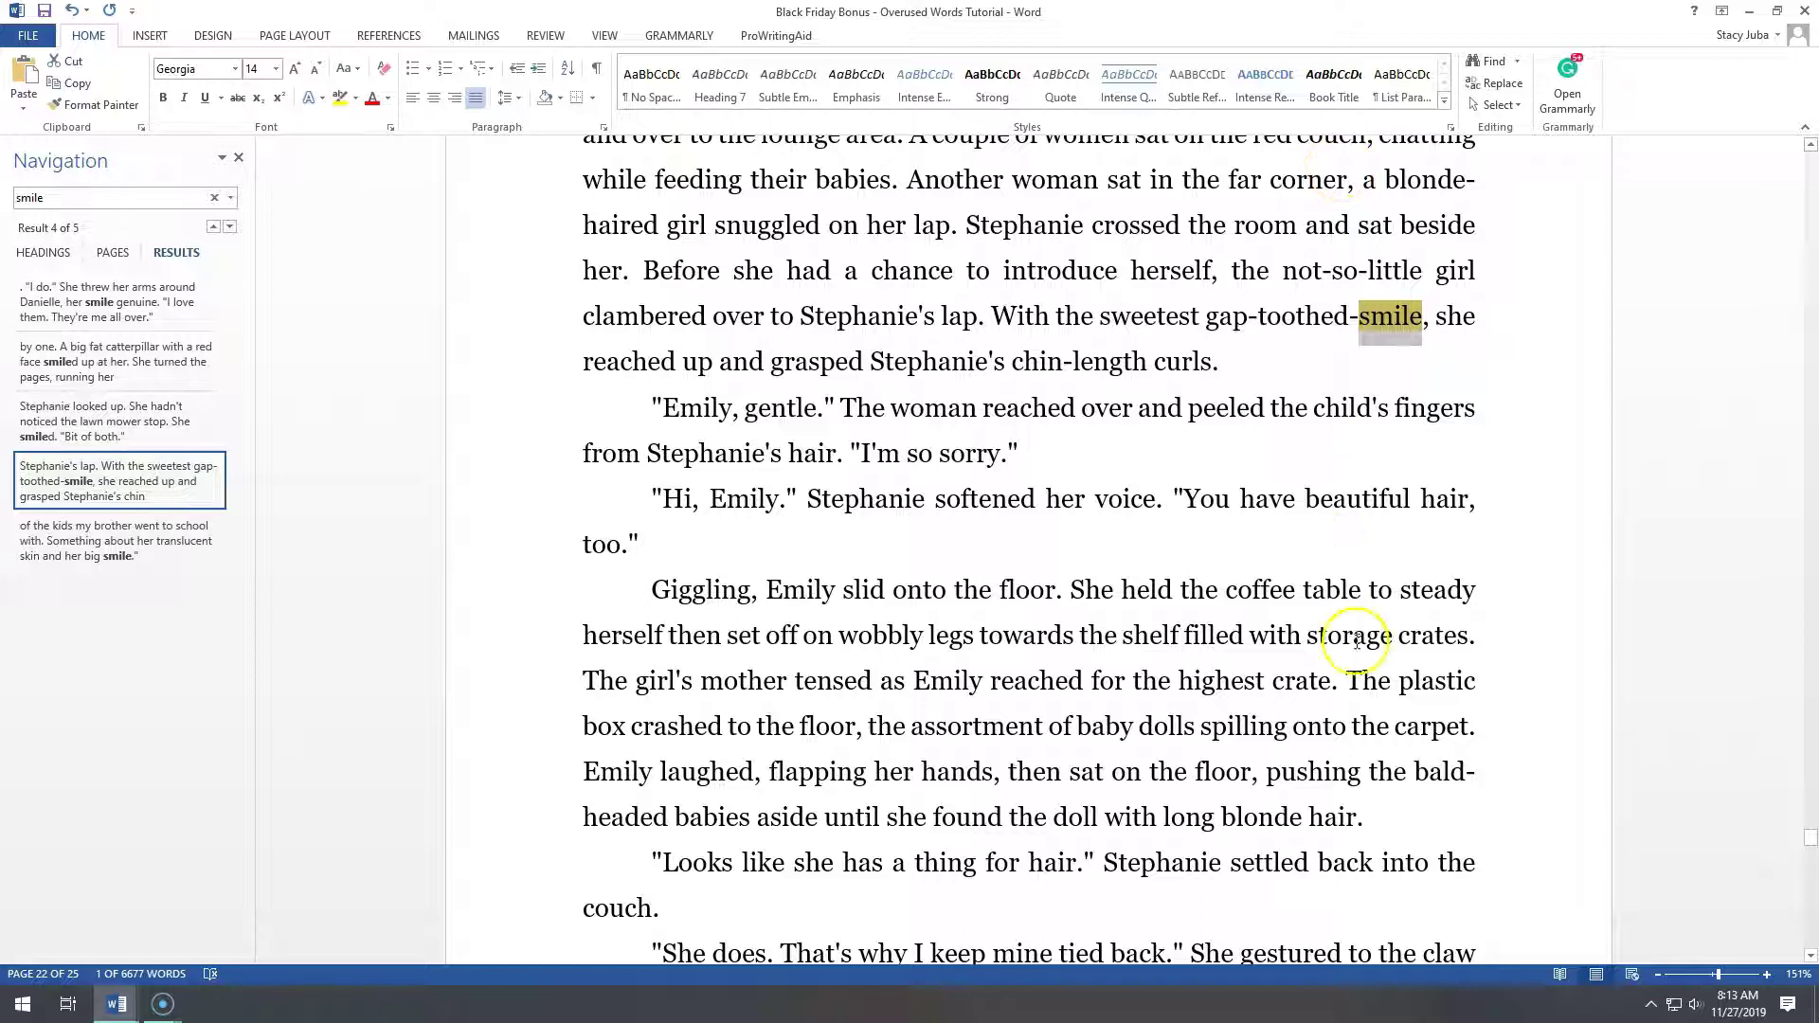
left_click(1372, 337)
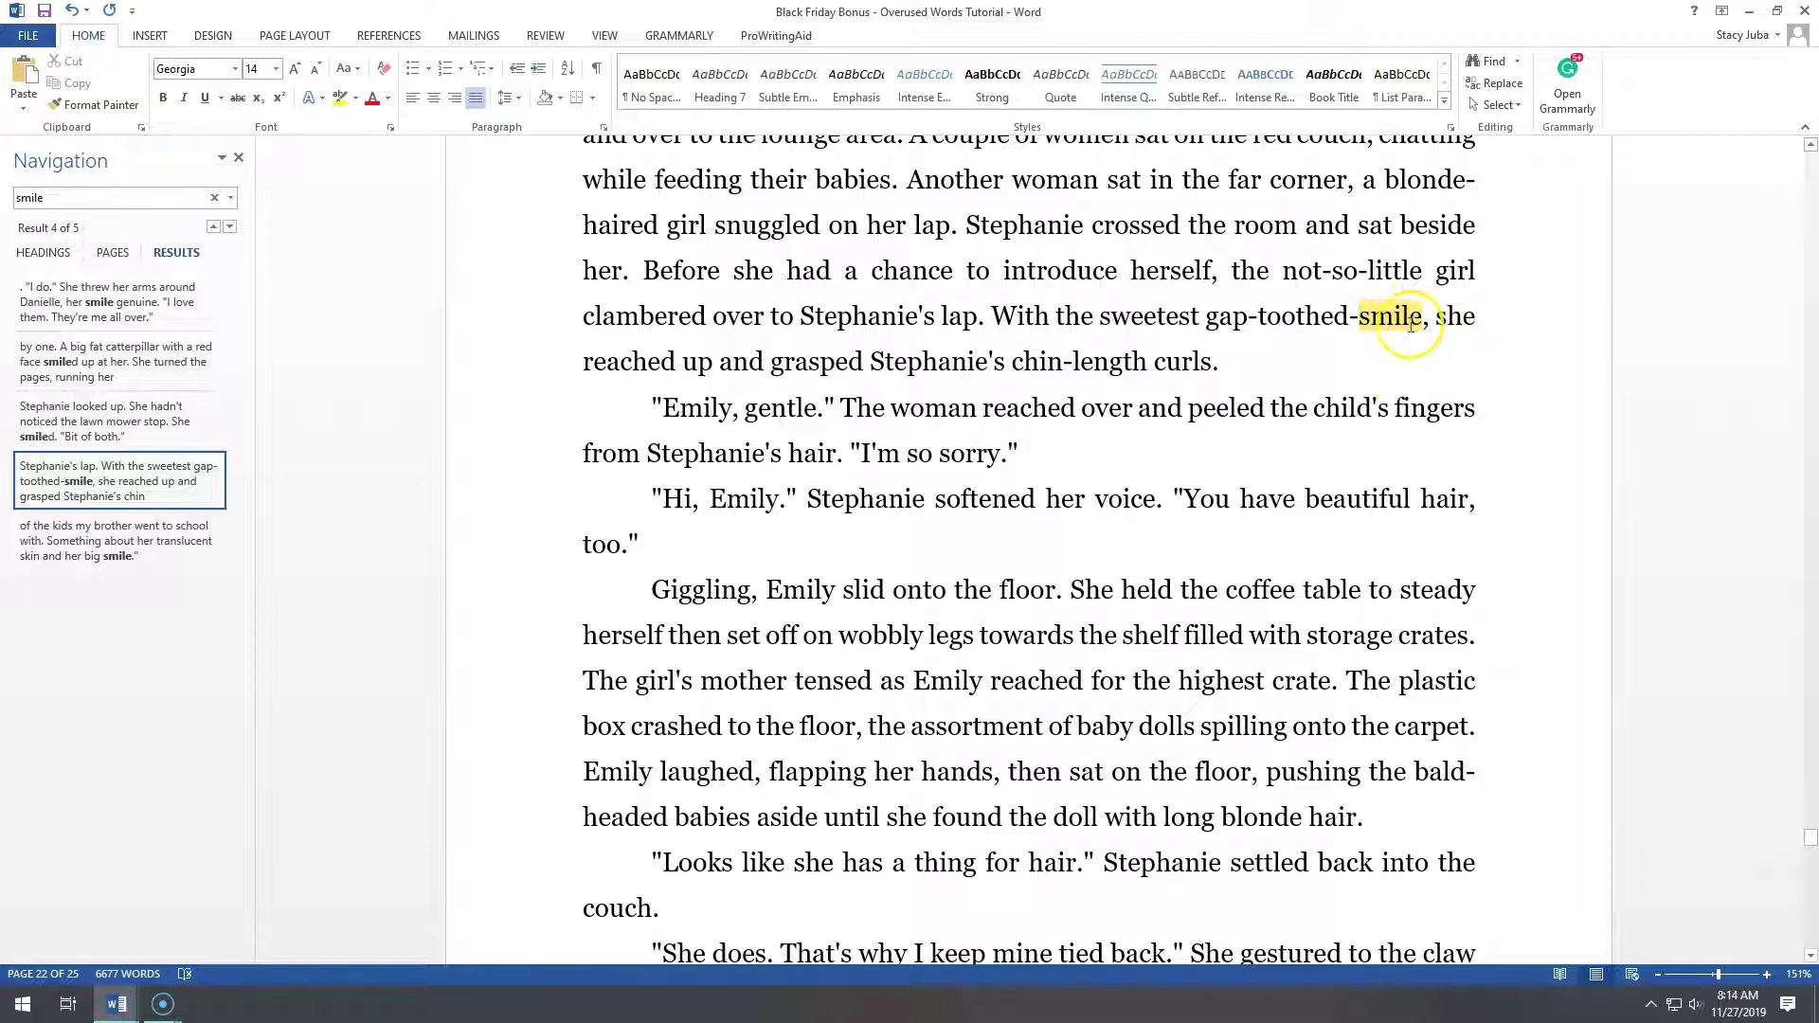
left_click(1363, 320)
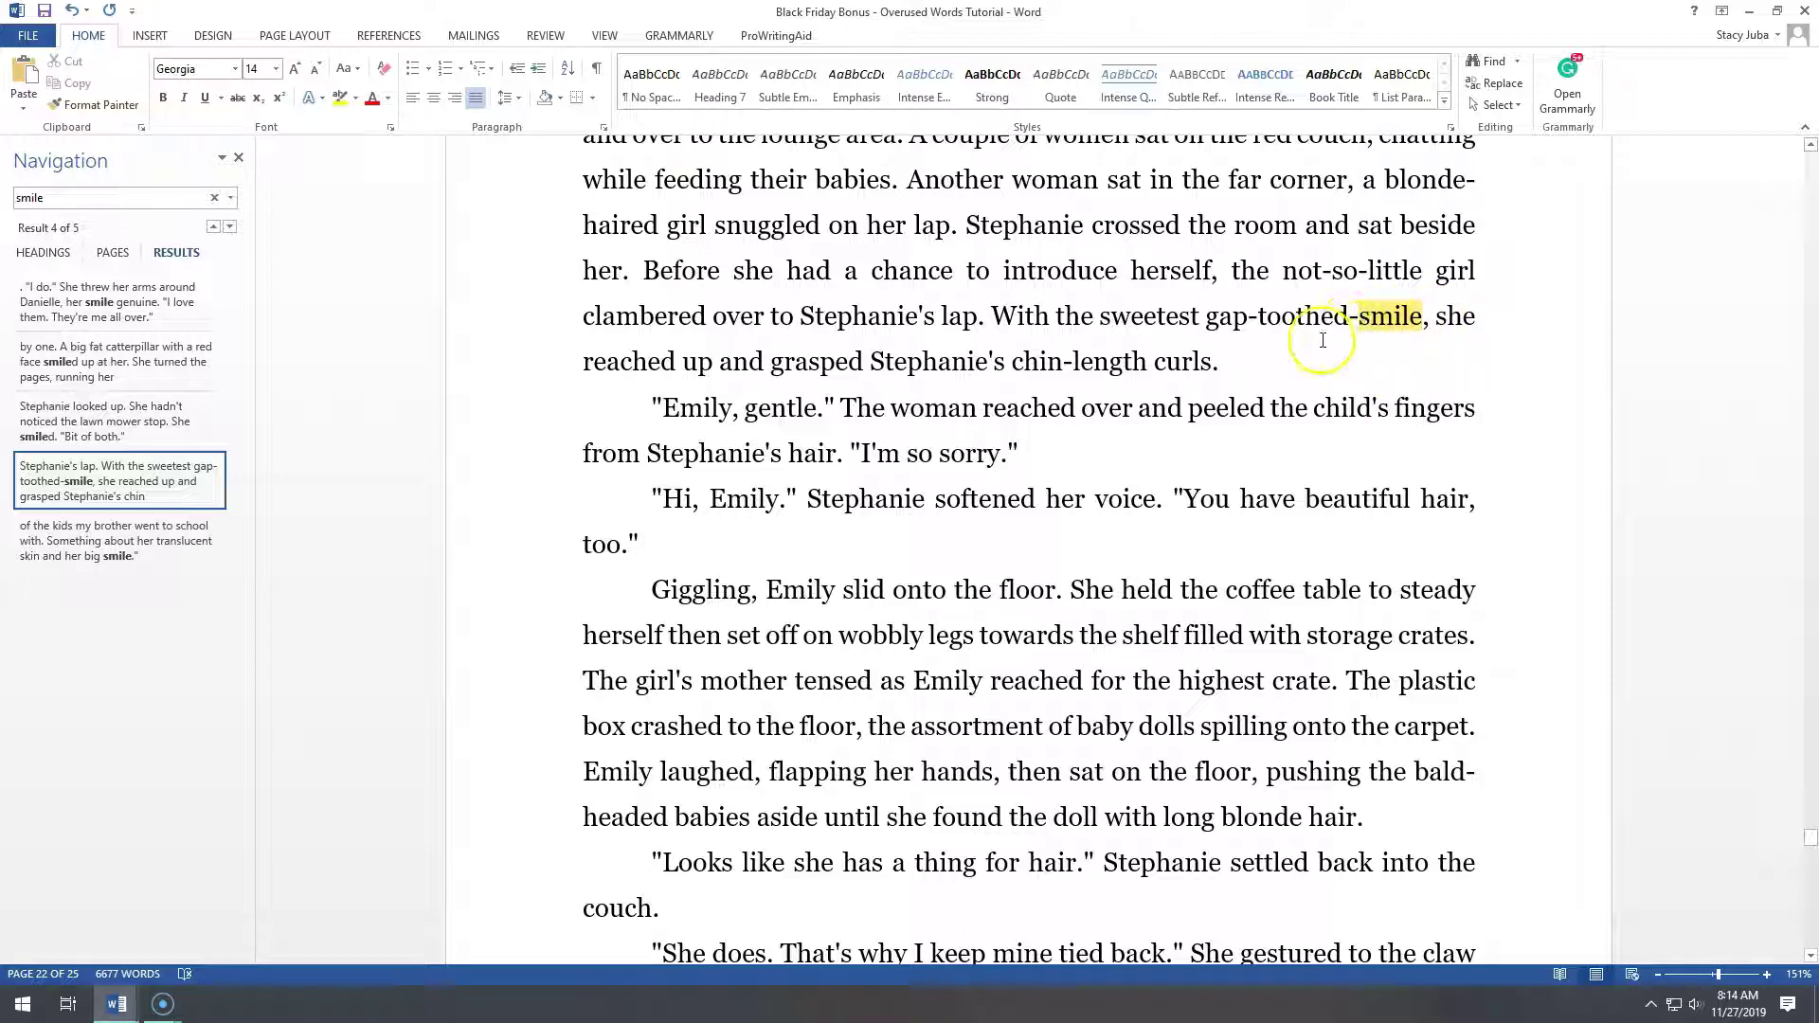
left_click(90, 199)
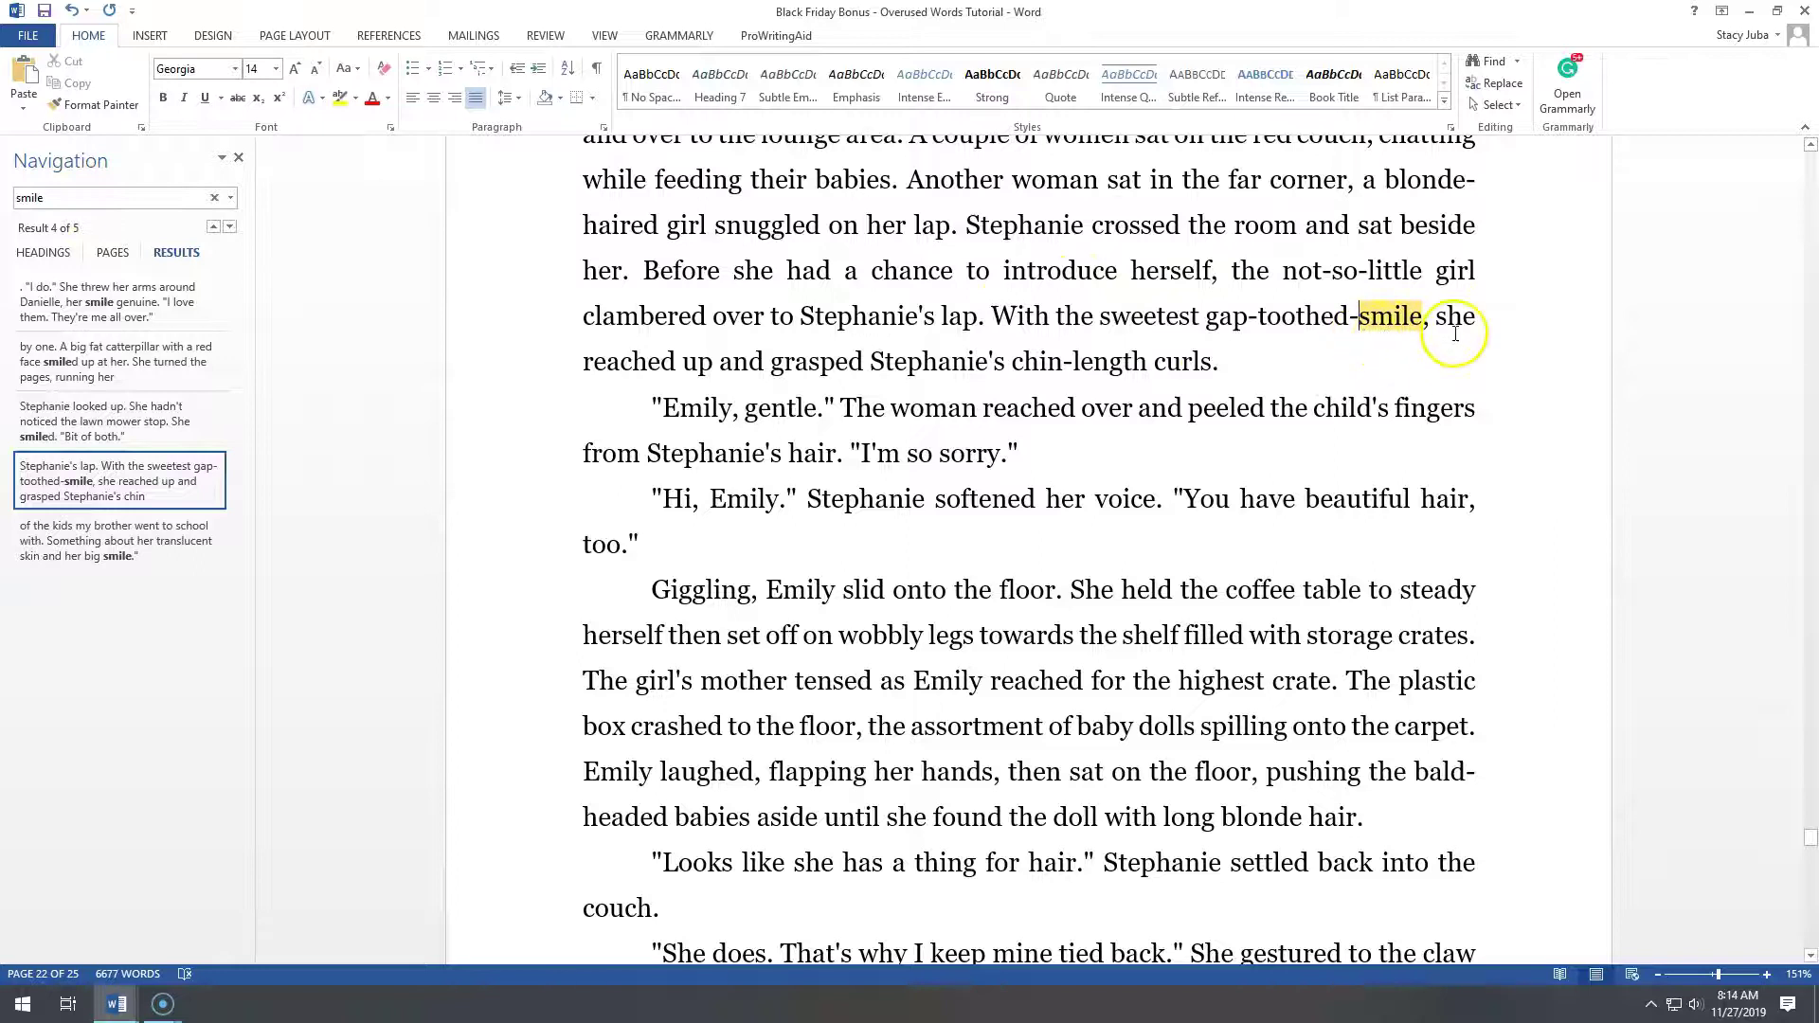
left_click(231, 228)
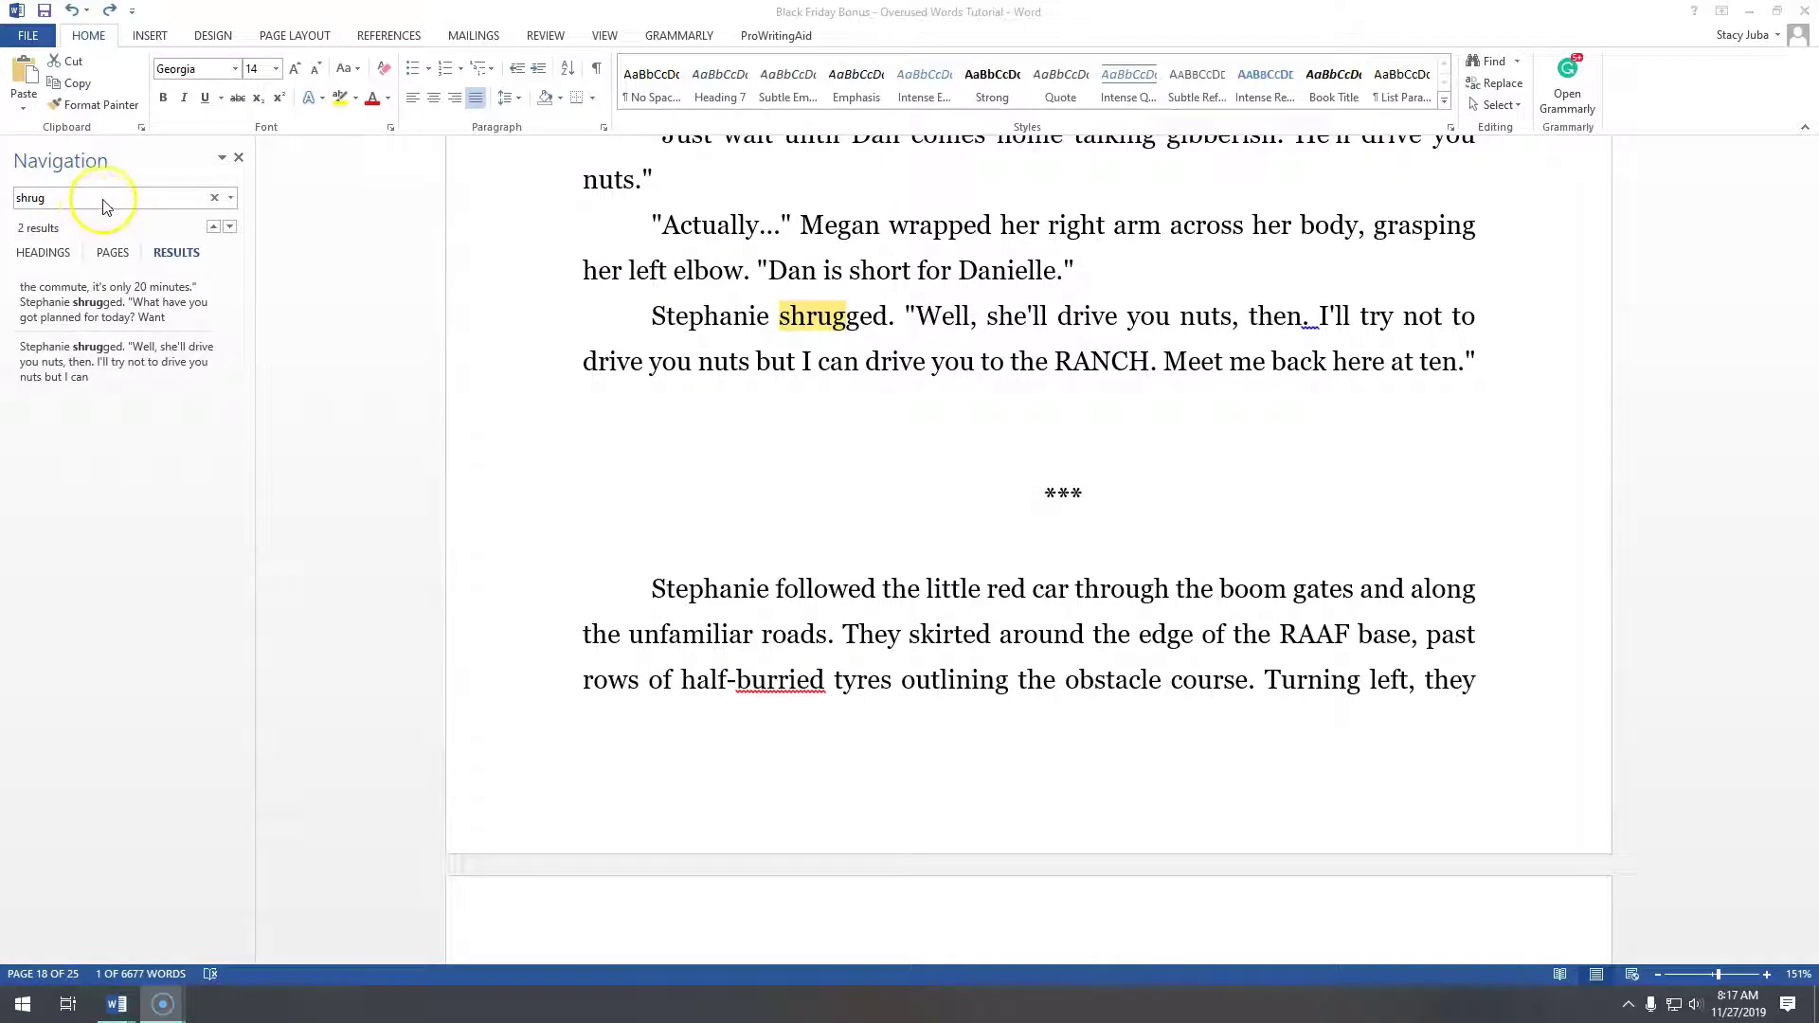
- Find the "shrugged" tag after "it's only 20 minutes" and delete it, joining the dialogue as "20 minutes. What have you got planned"
left_click(100, 197)
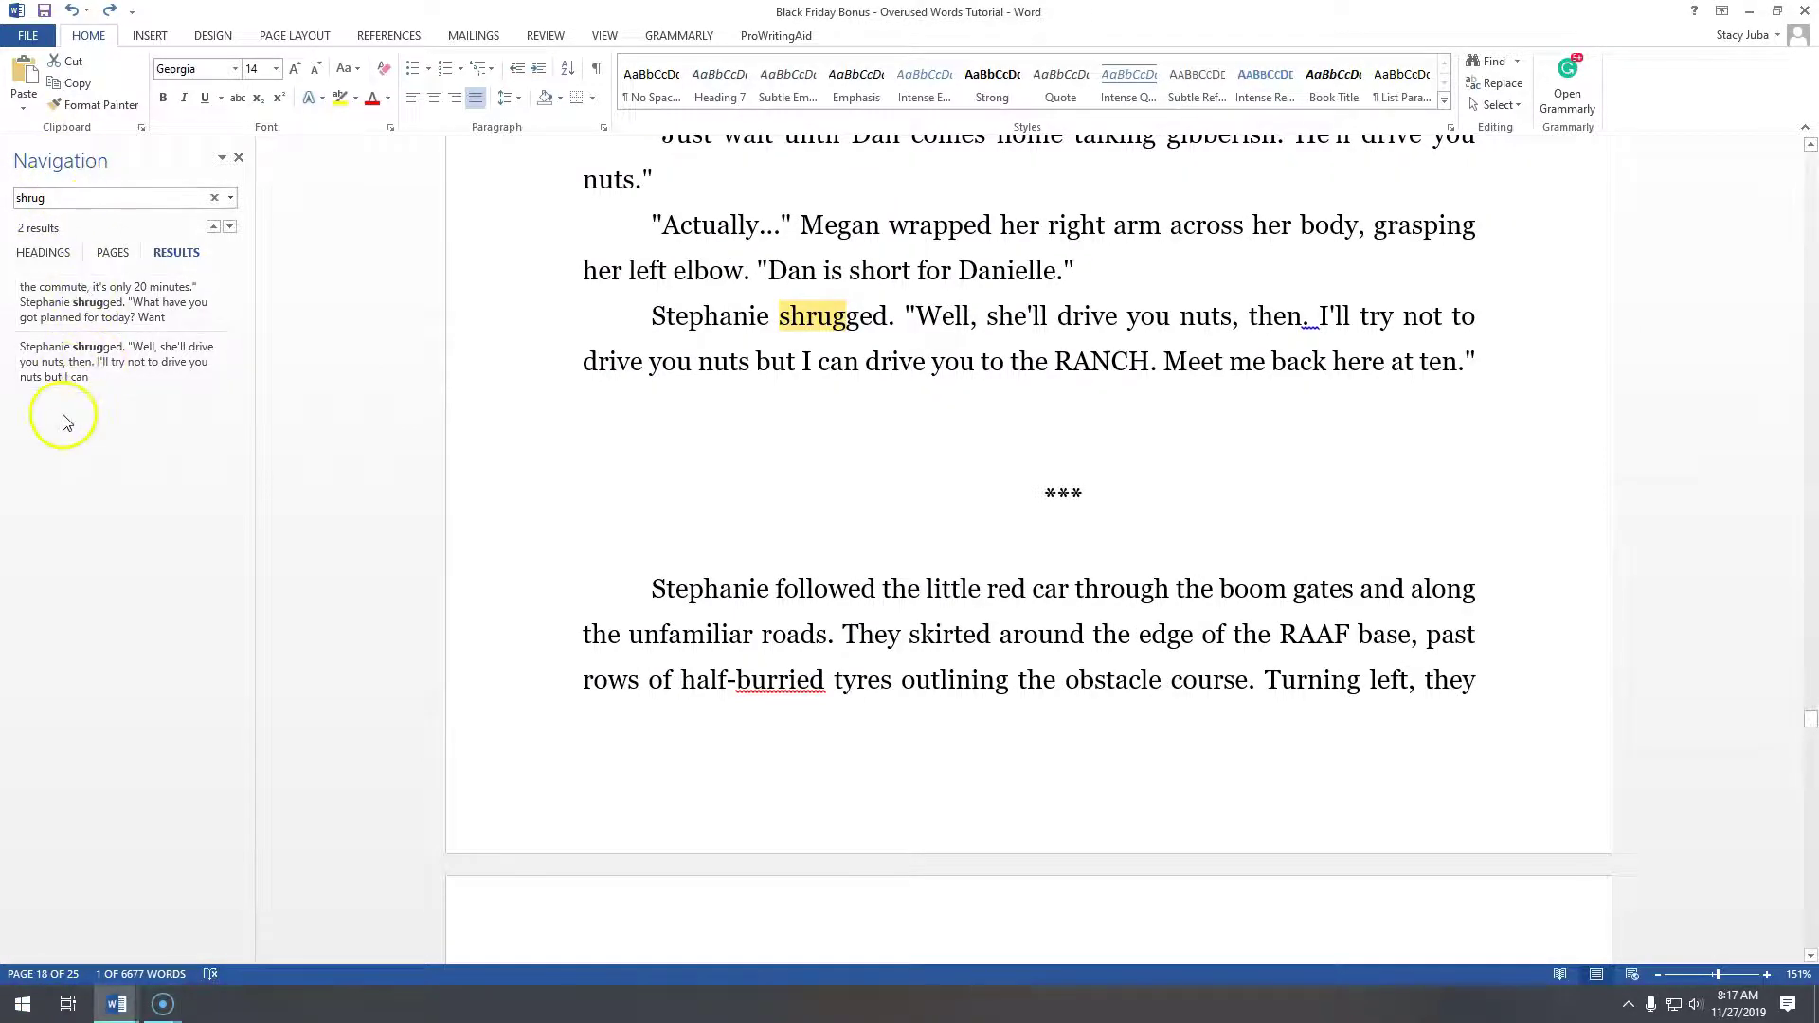
left_click(75, 376)
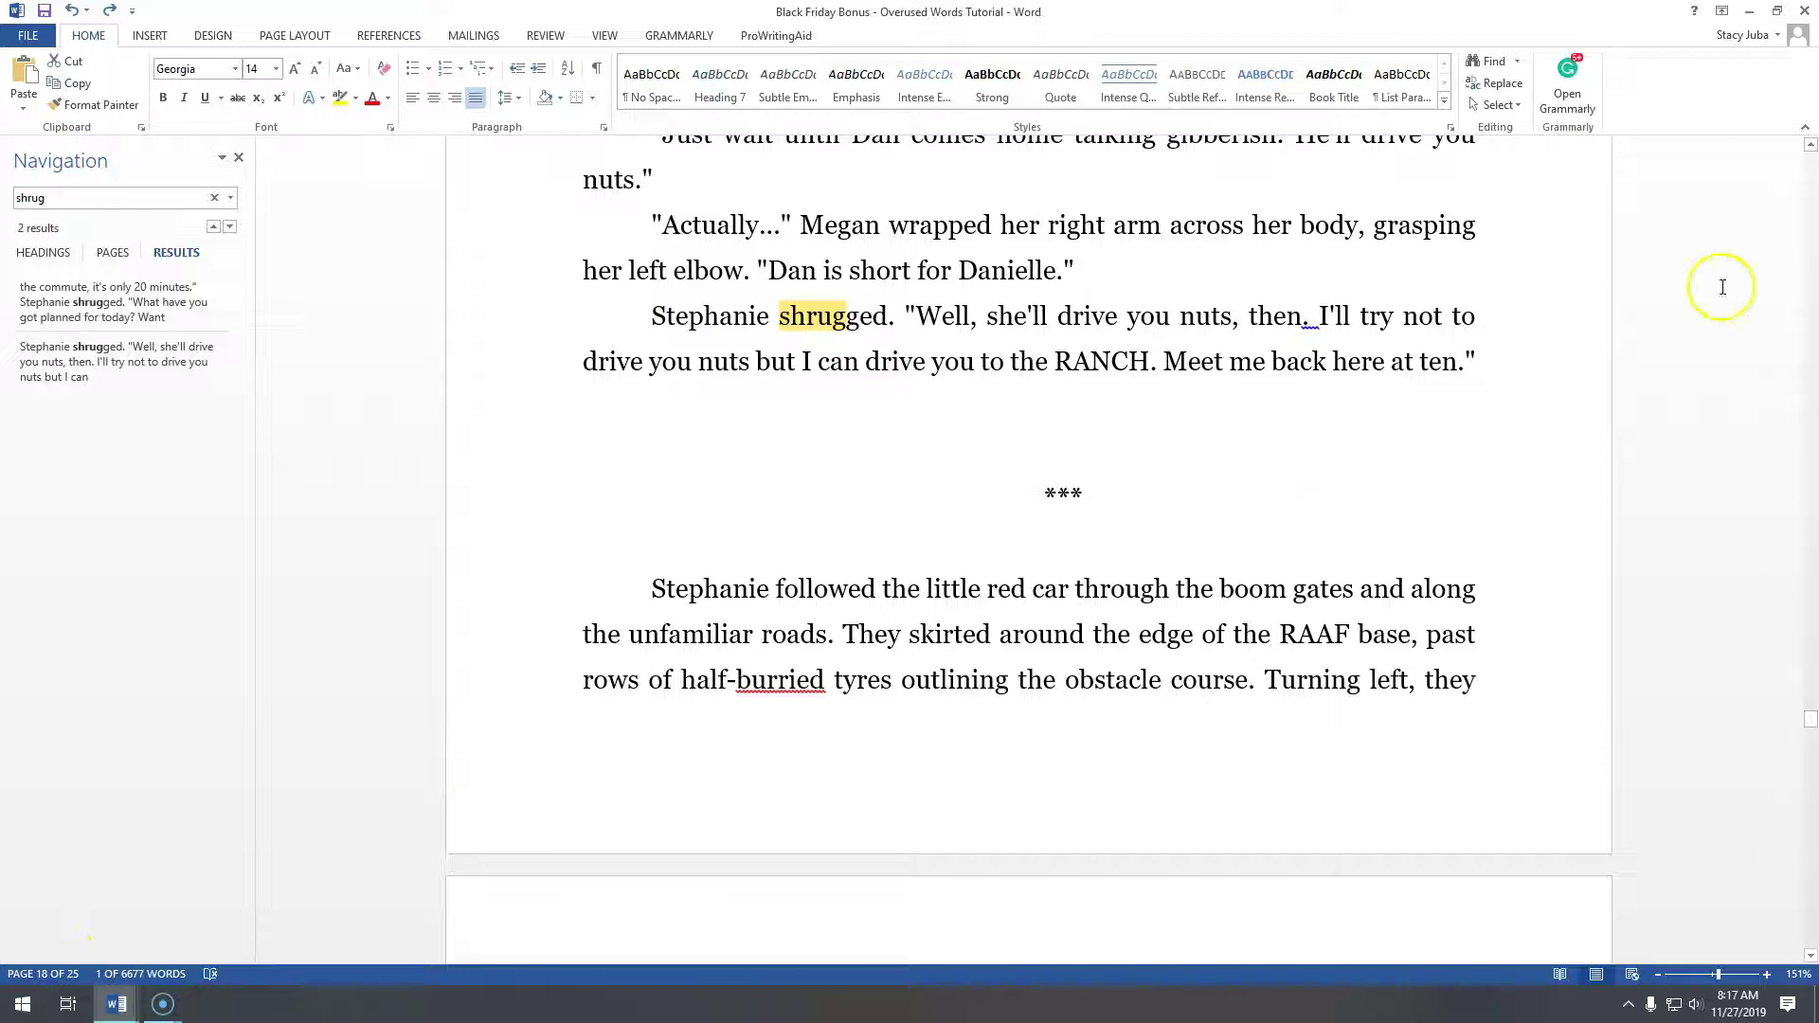
mouse_move(1810, 725)
left_mouse_down()
mouse_move(1812, 748)
mouse_move(1811, 687)
mouse_move(1812, 712)
left_mouse_up()
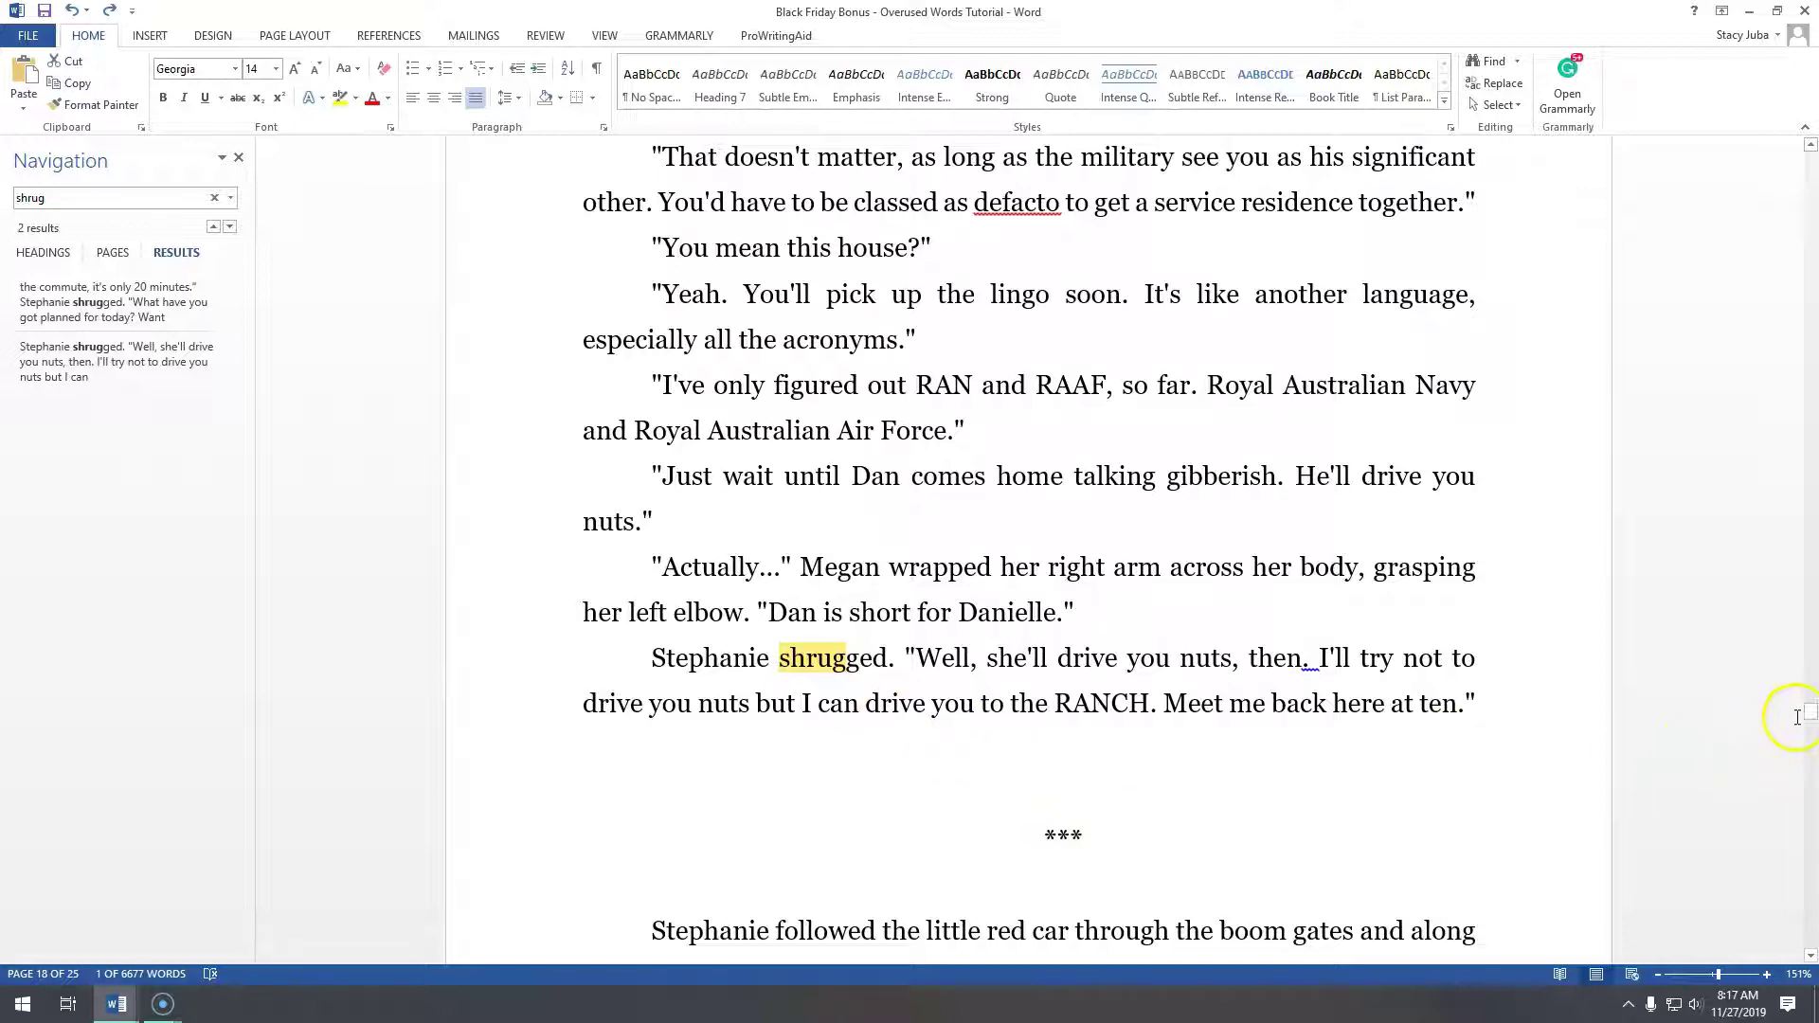
left_click_drag(1812, 713, 1810, 690)
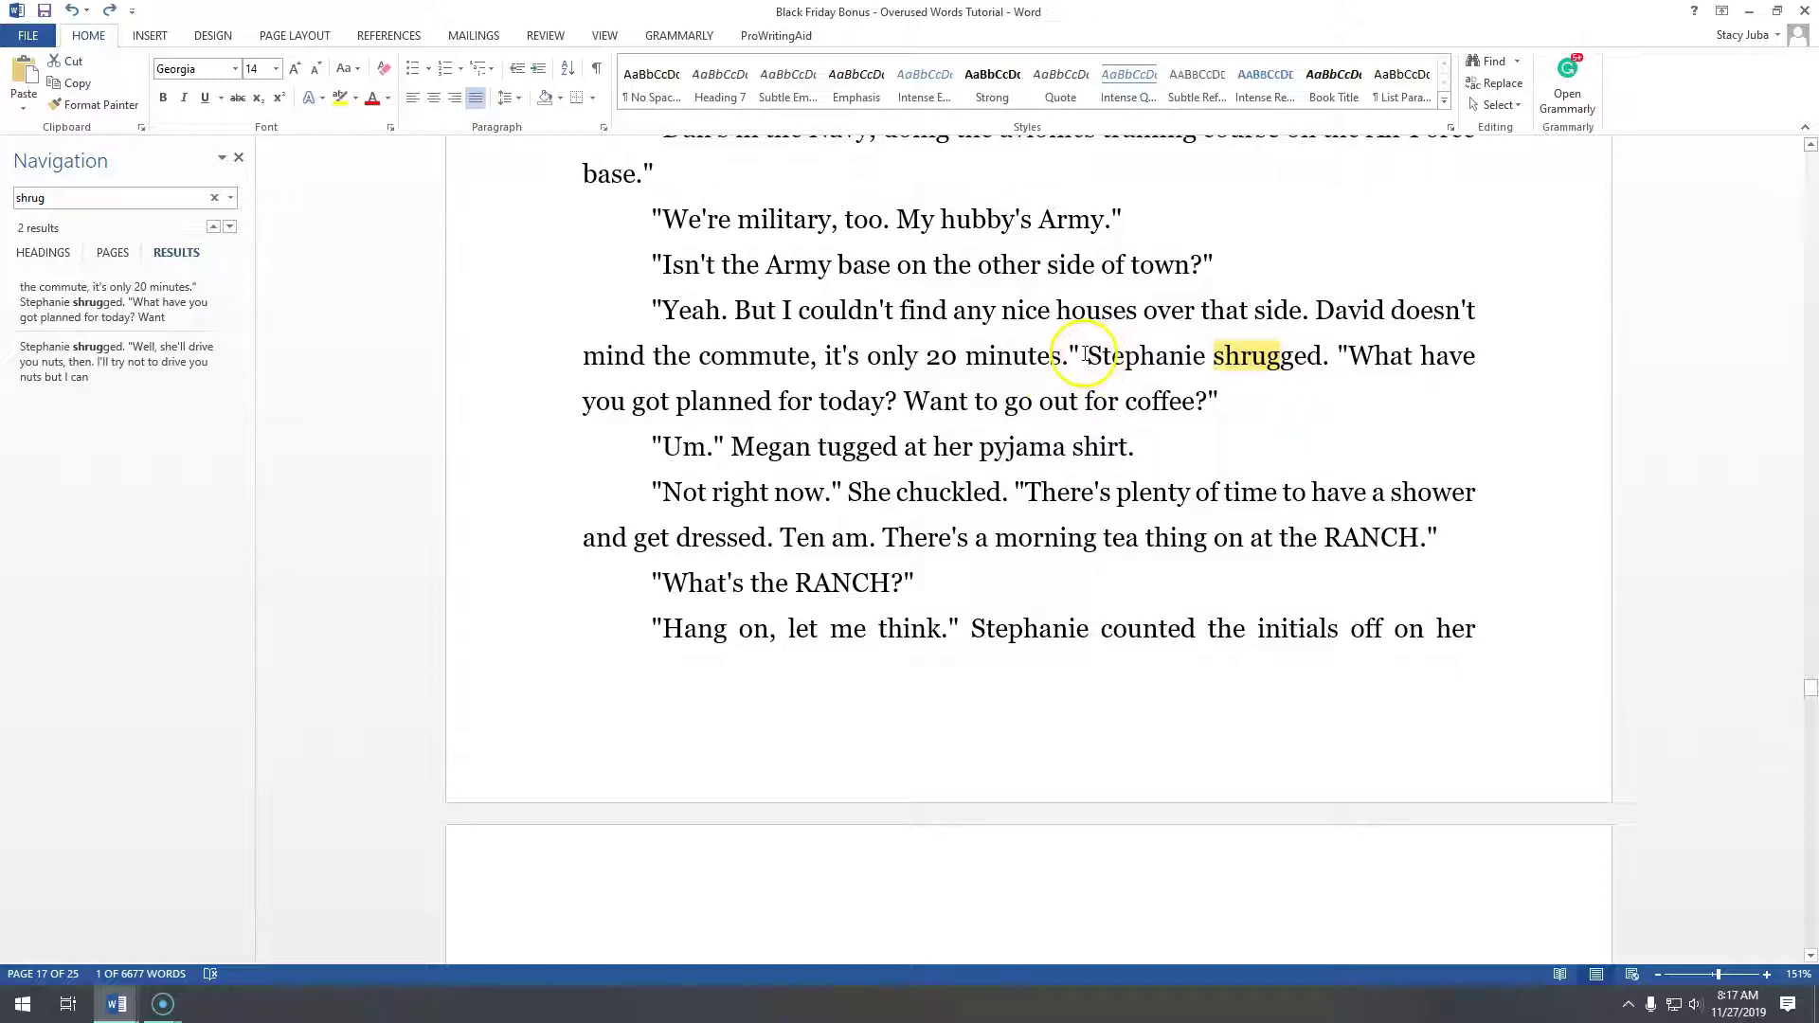
mouse_move(1812, 692)
left_mouse_down()
mouse_move(1812, 707)
mouse_move(1812, 685)
left_mouse_up()
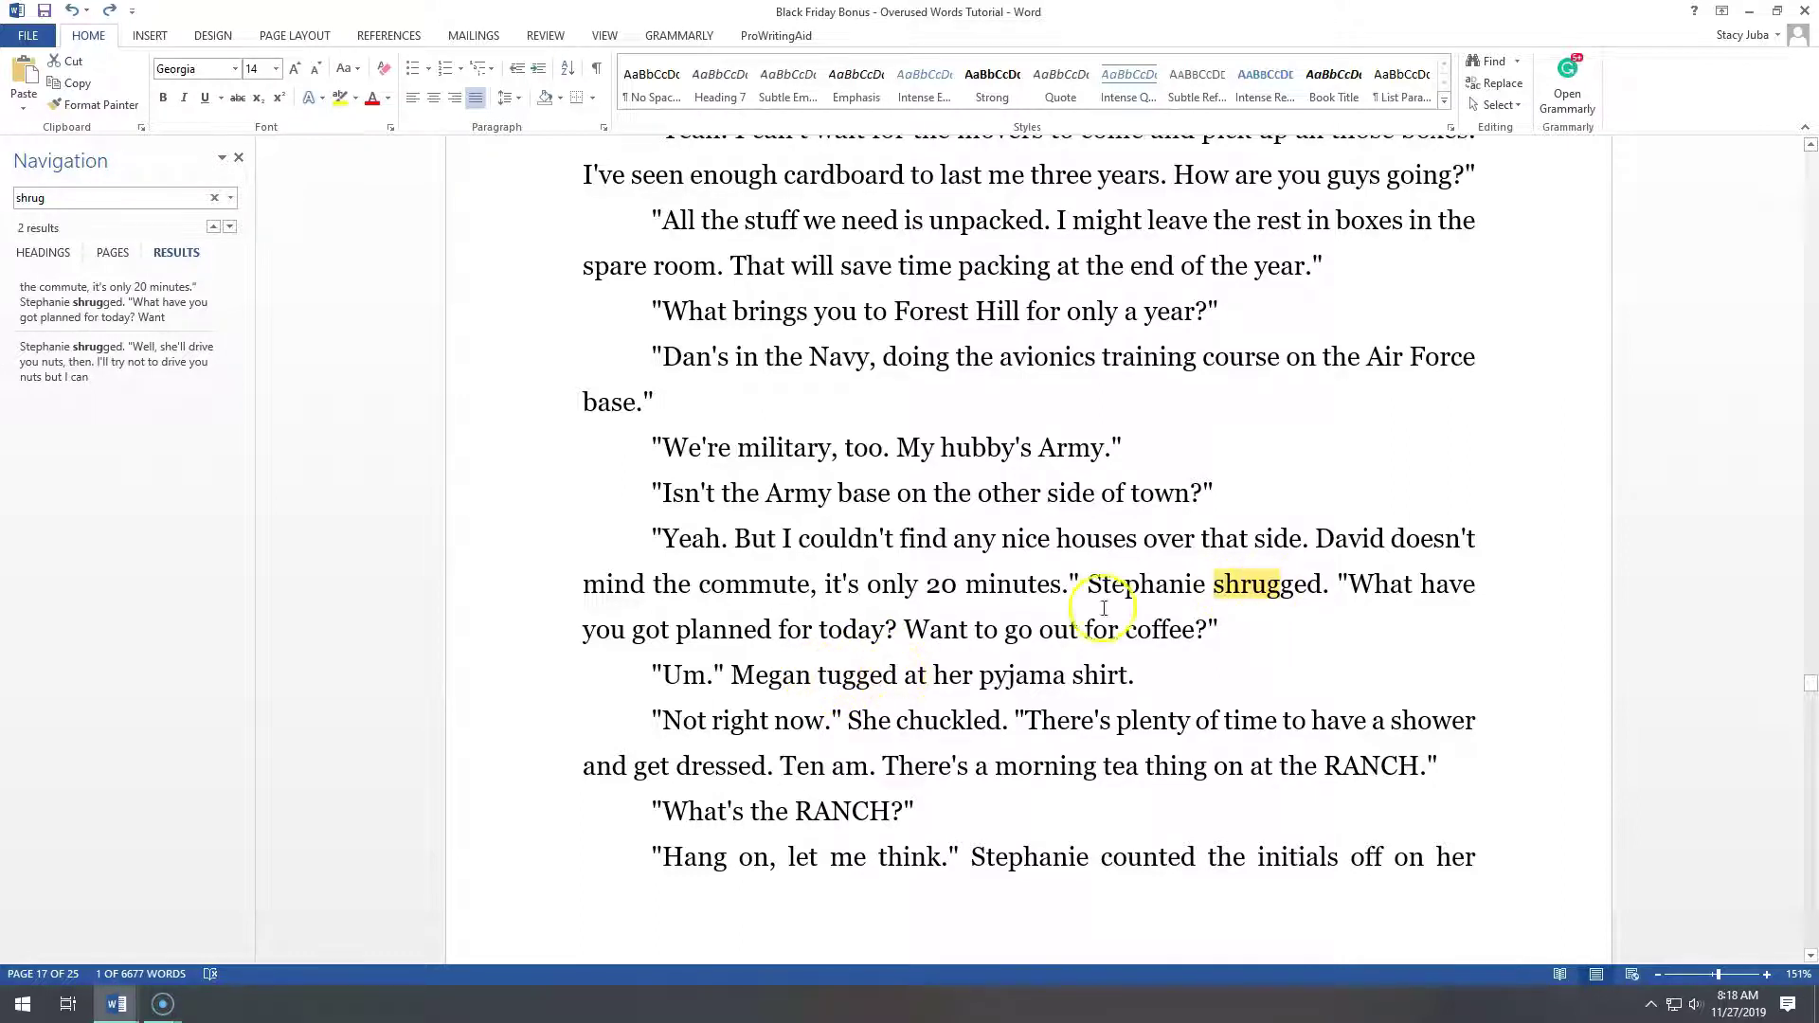
left_click_drag(1074, 579, 1349, 584)
key("Delete")
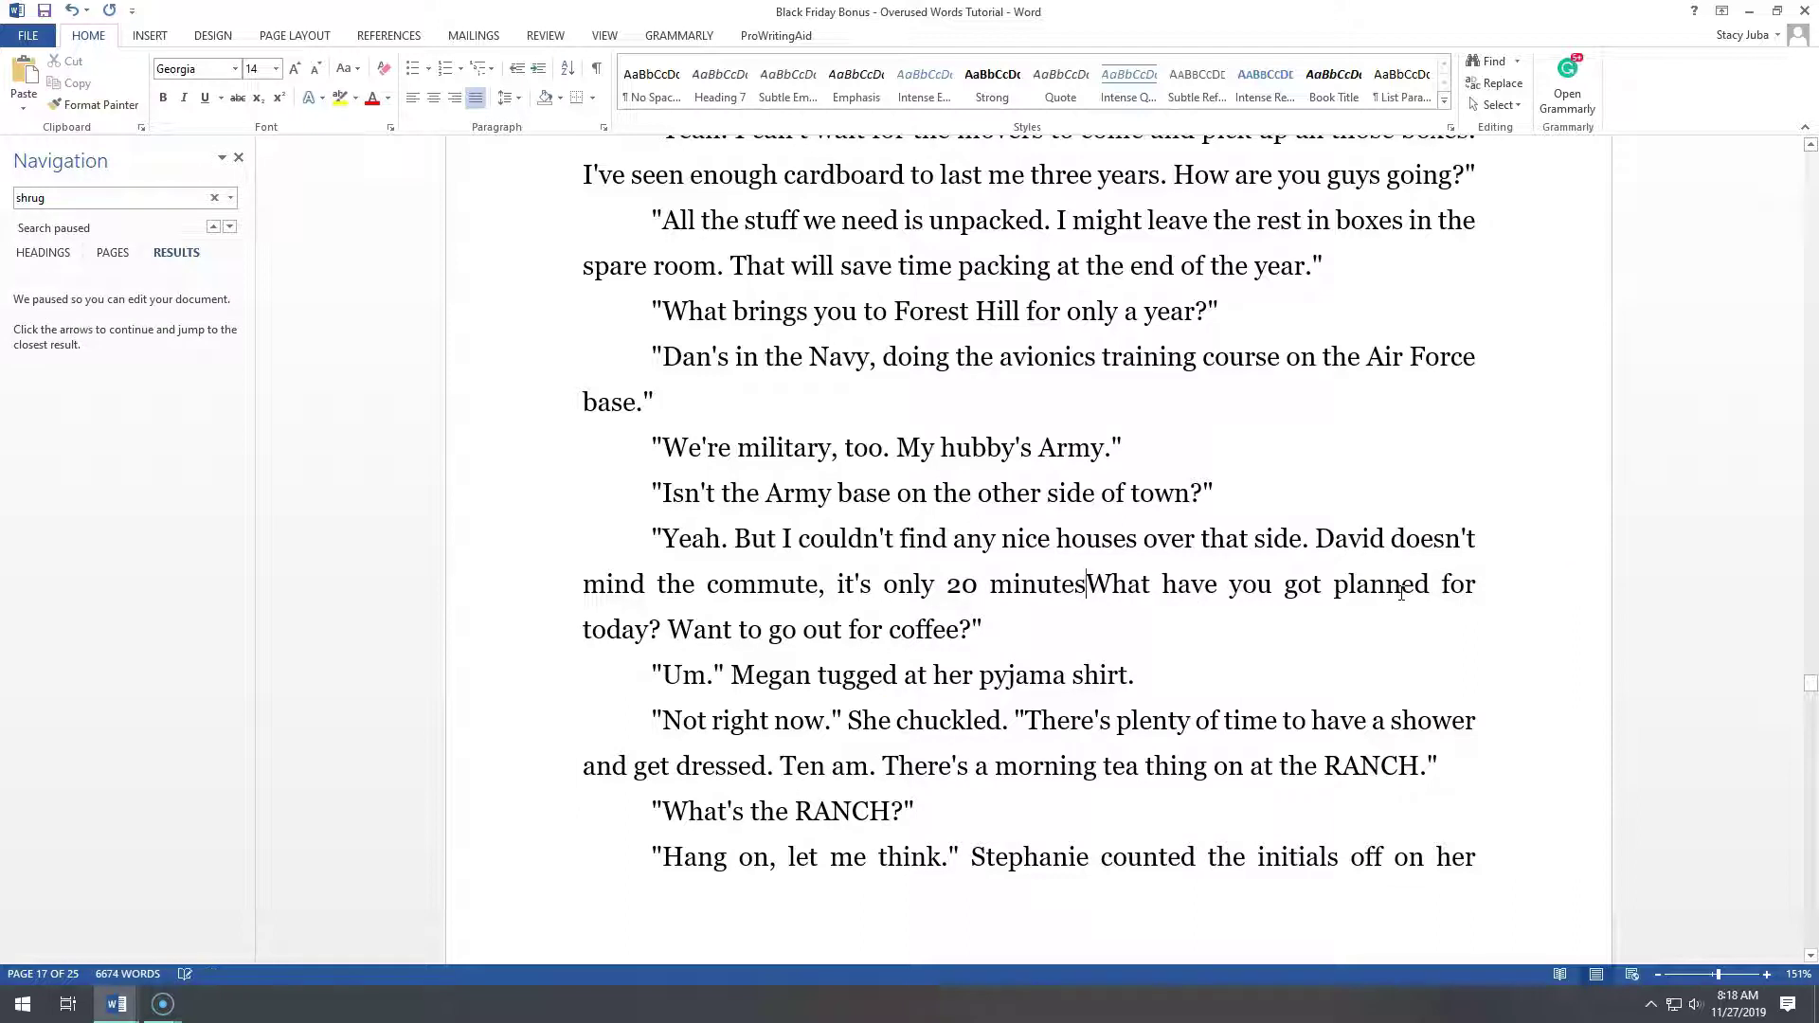
type(".")
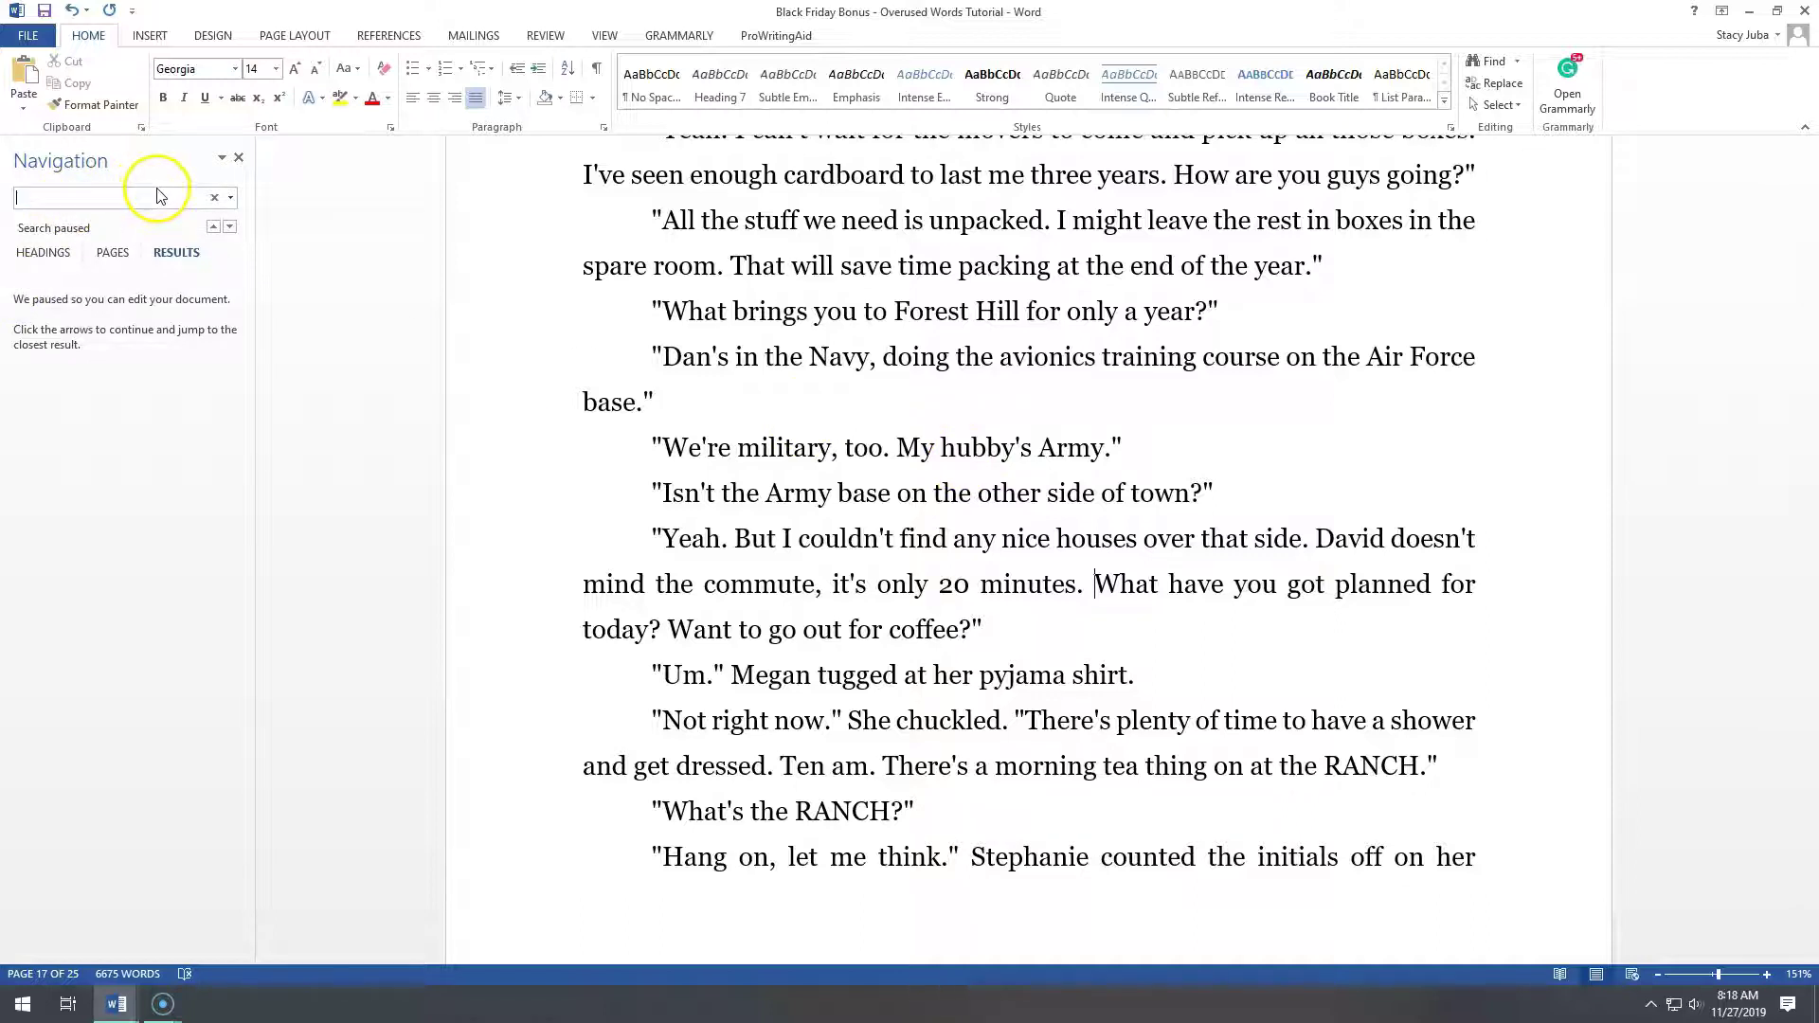
- Search the manuscript for "ly", open the first match and step through to the fourth one
type("ly")
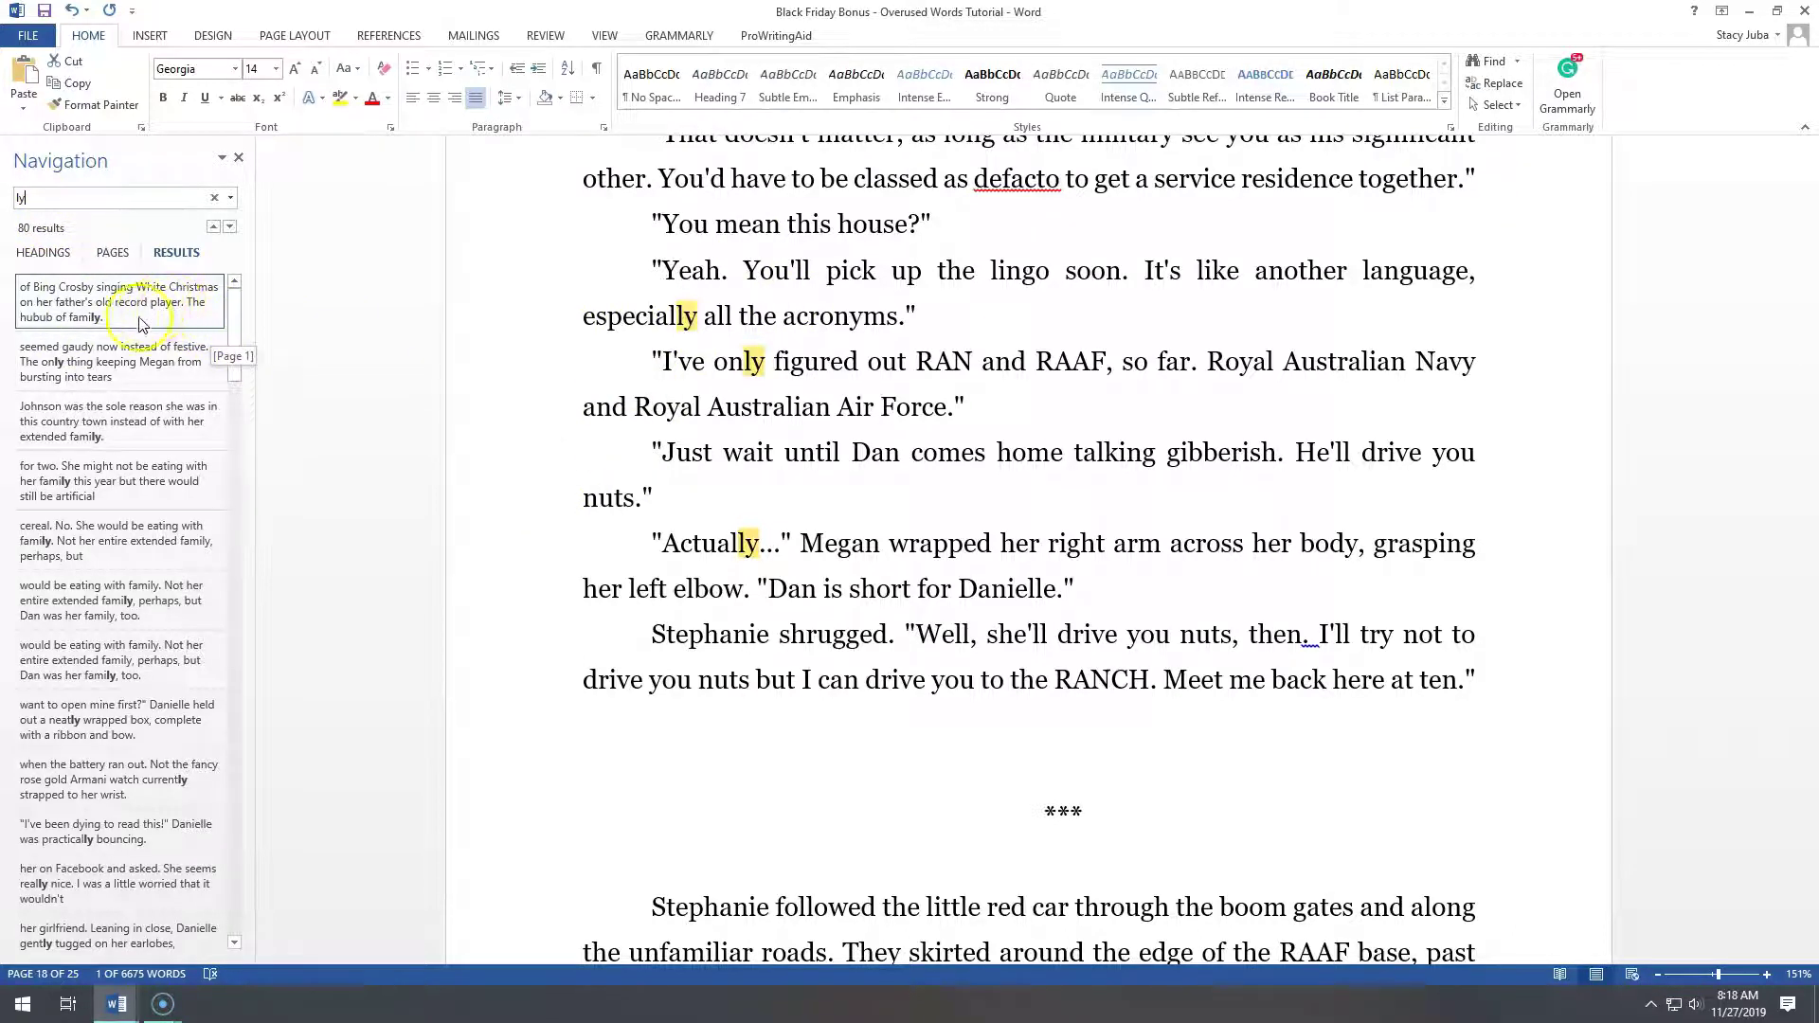
left_click(84, 329)
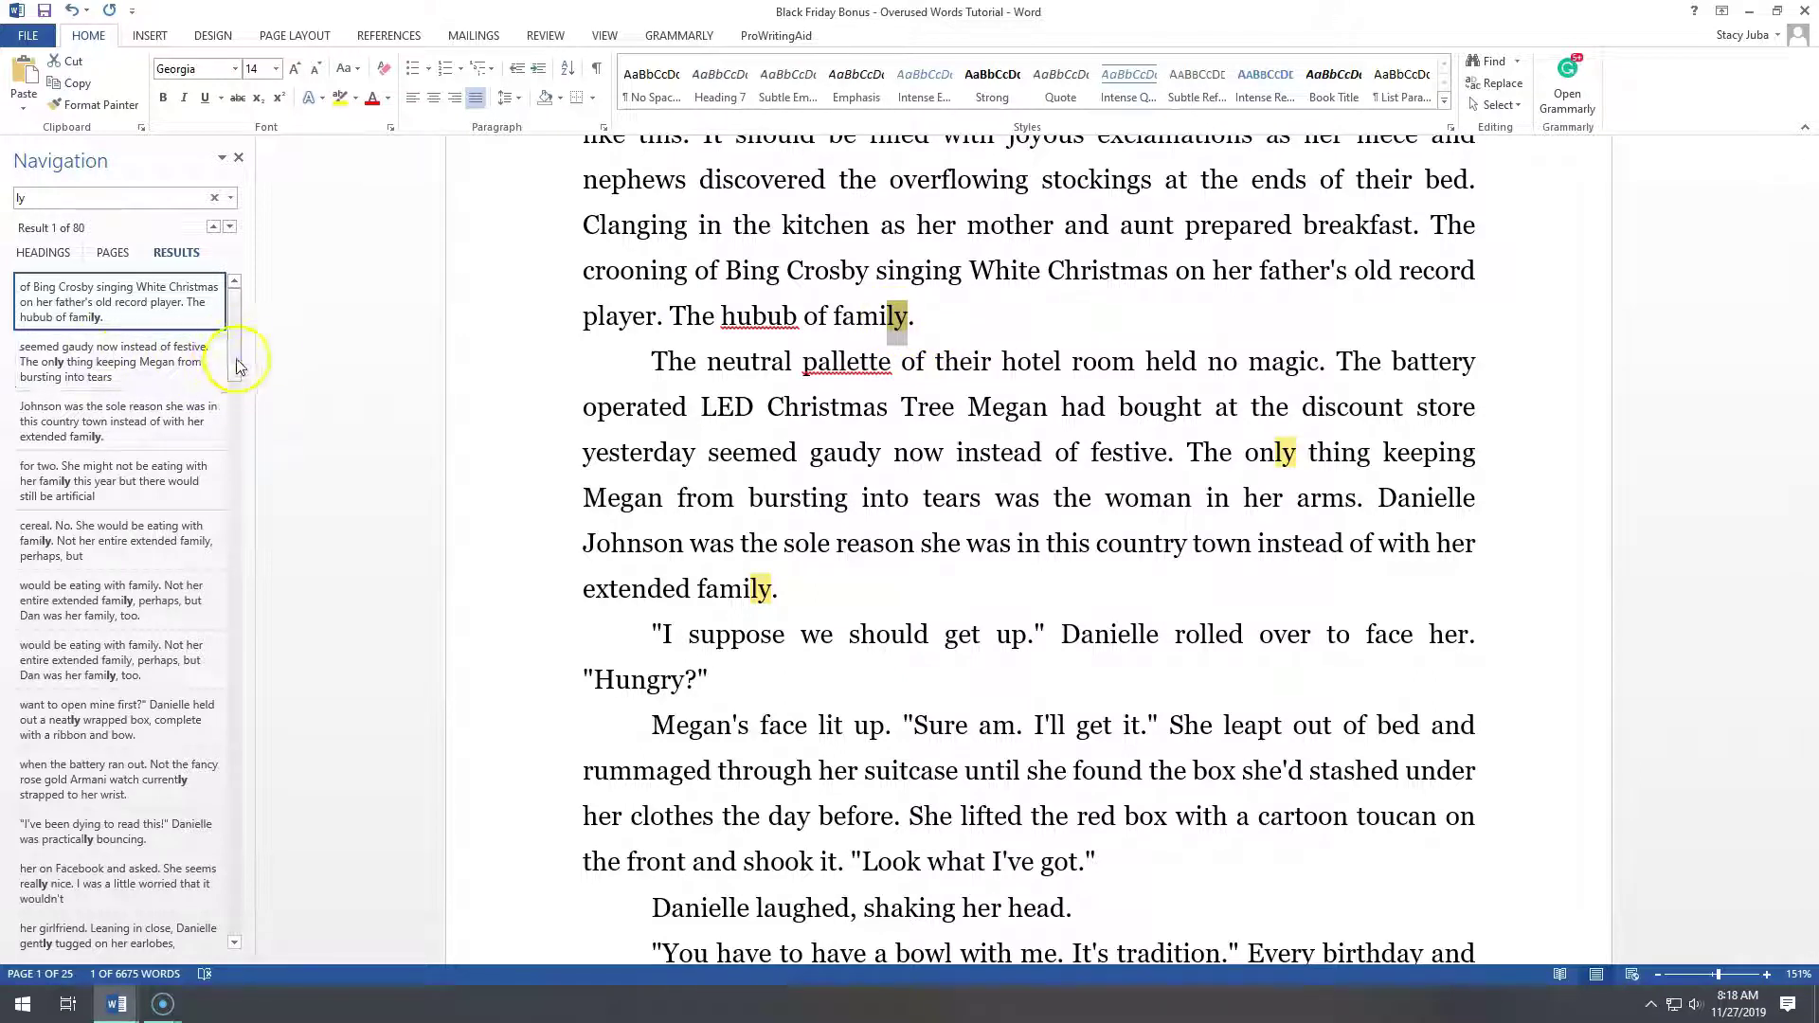
left_click(230, 228)
left_click(231, 227)
left_click(231, 227)
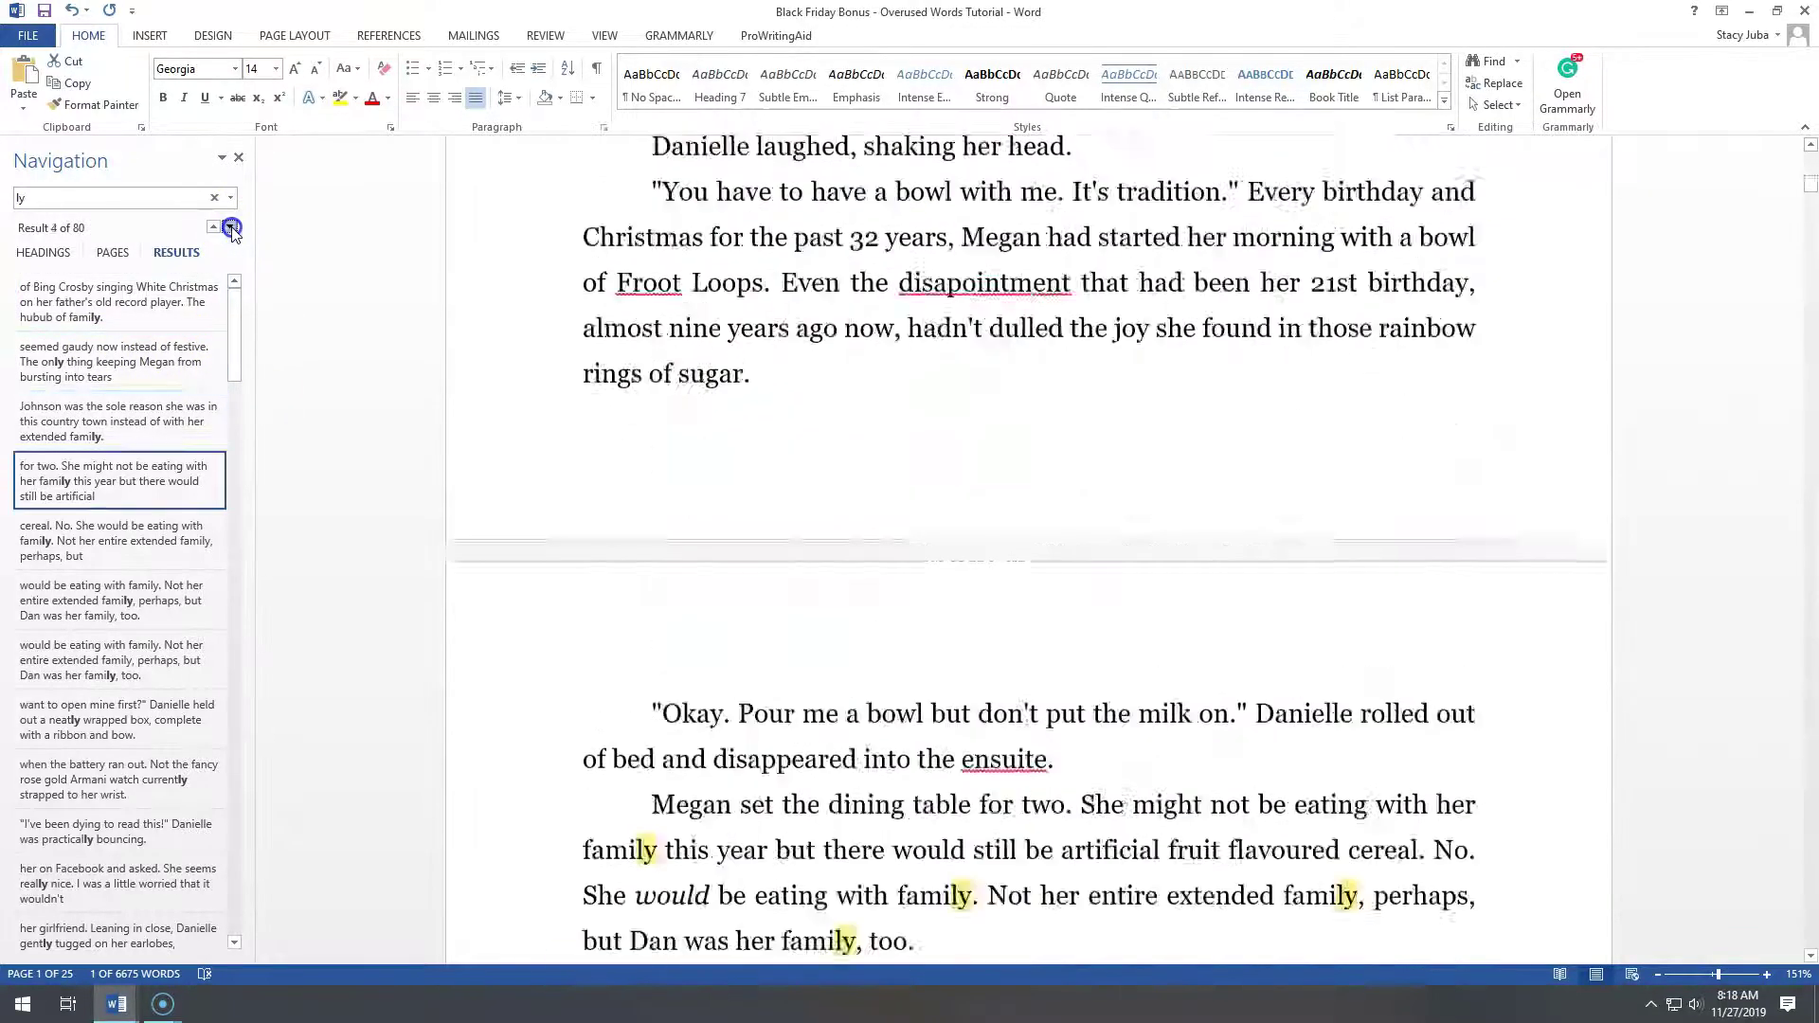
- Continue through the "ly" matches and delete "currently" before "strapped to her wrist"
left_click(230, 227)
left_click(230, 227)
left_click(230, 227)
left_click(230, 227)
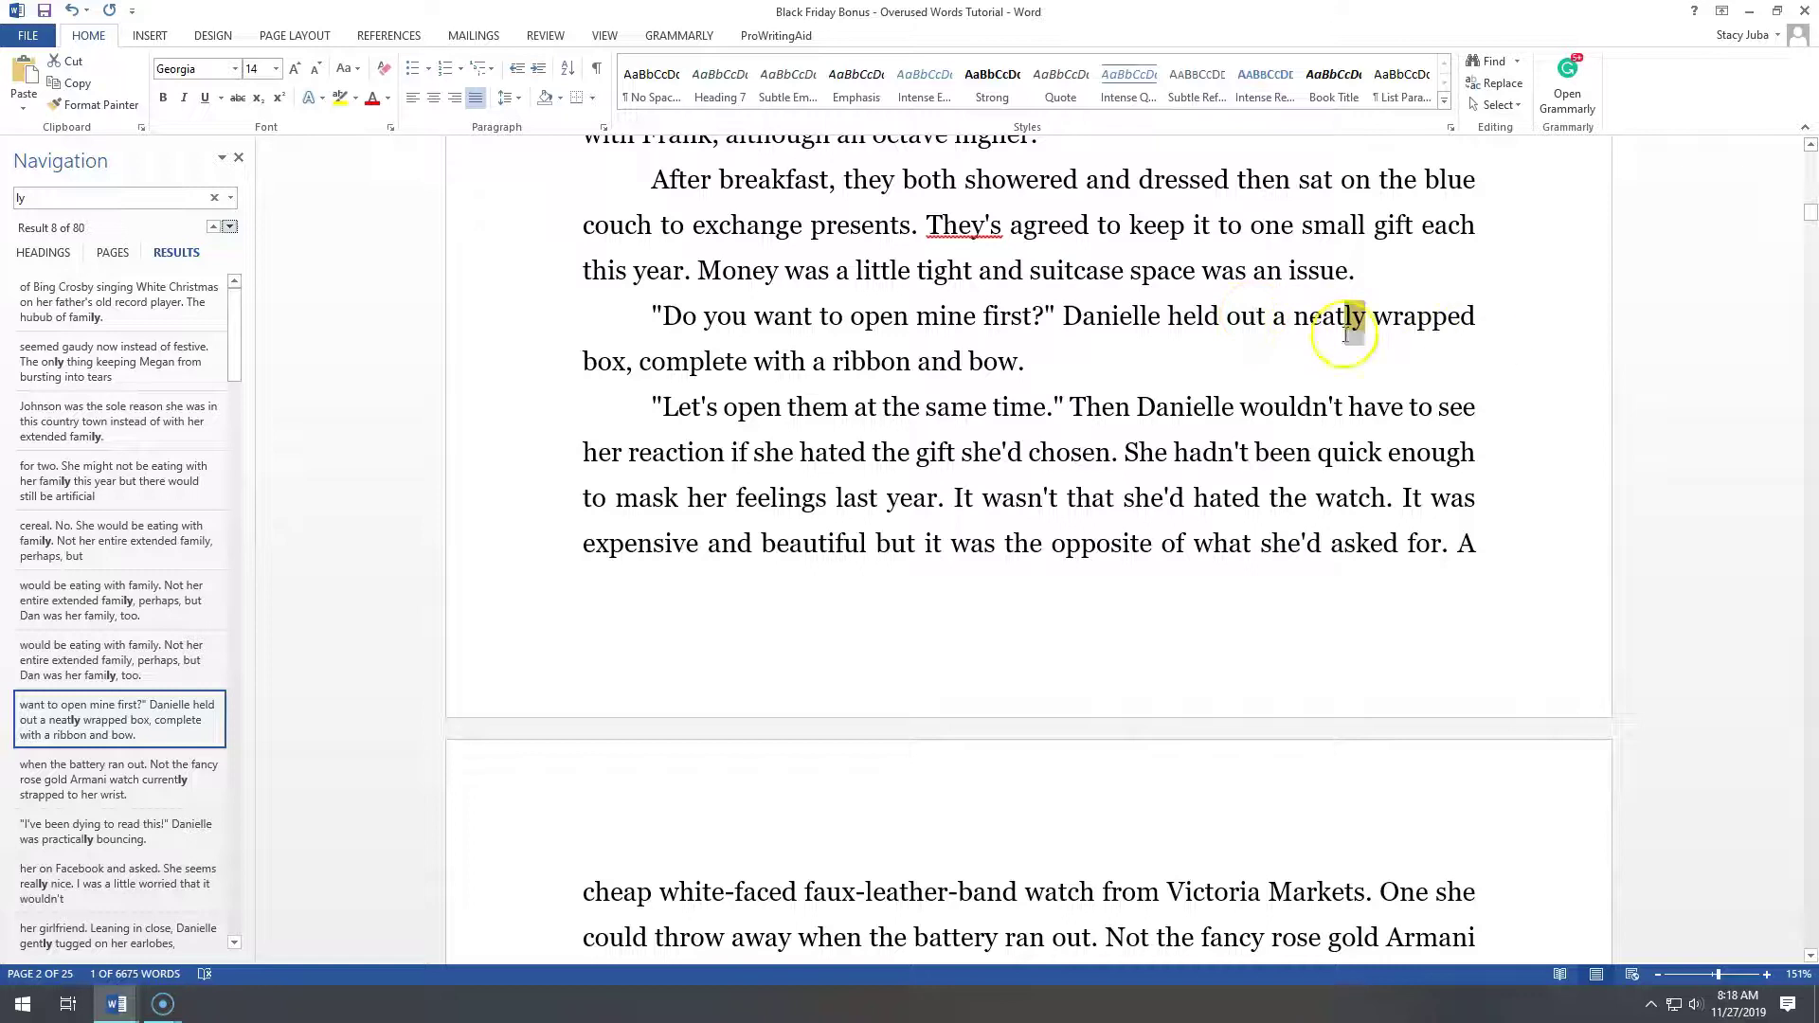
left_click_drag(1811, 216, 1812, 232)
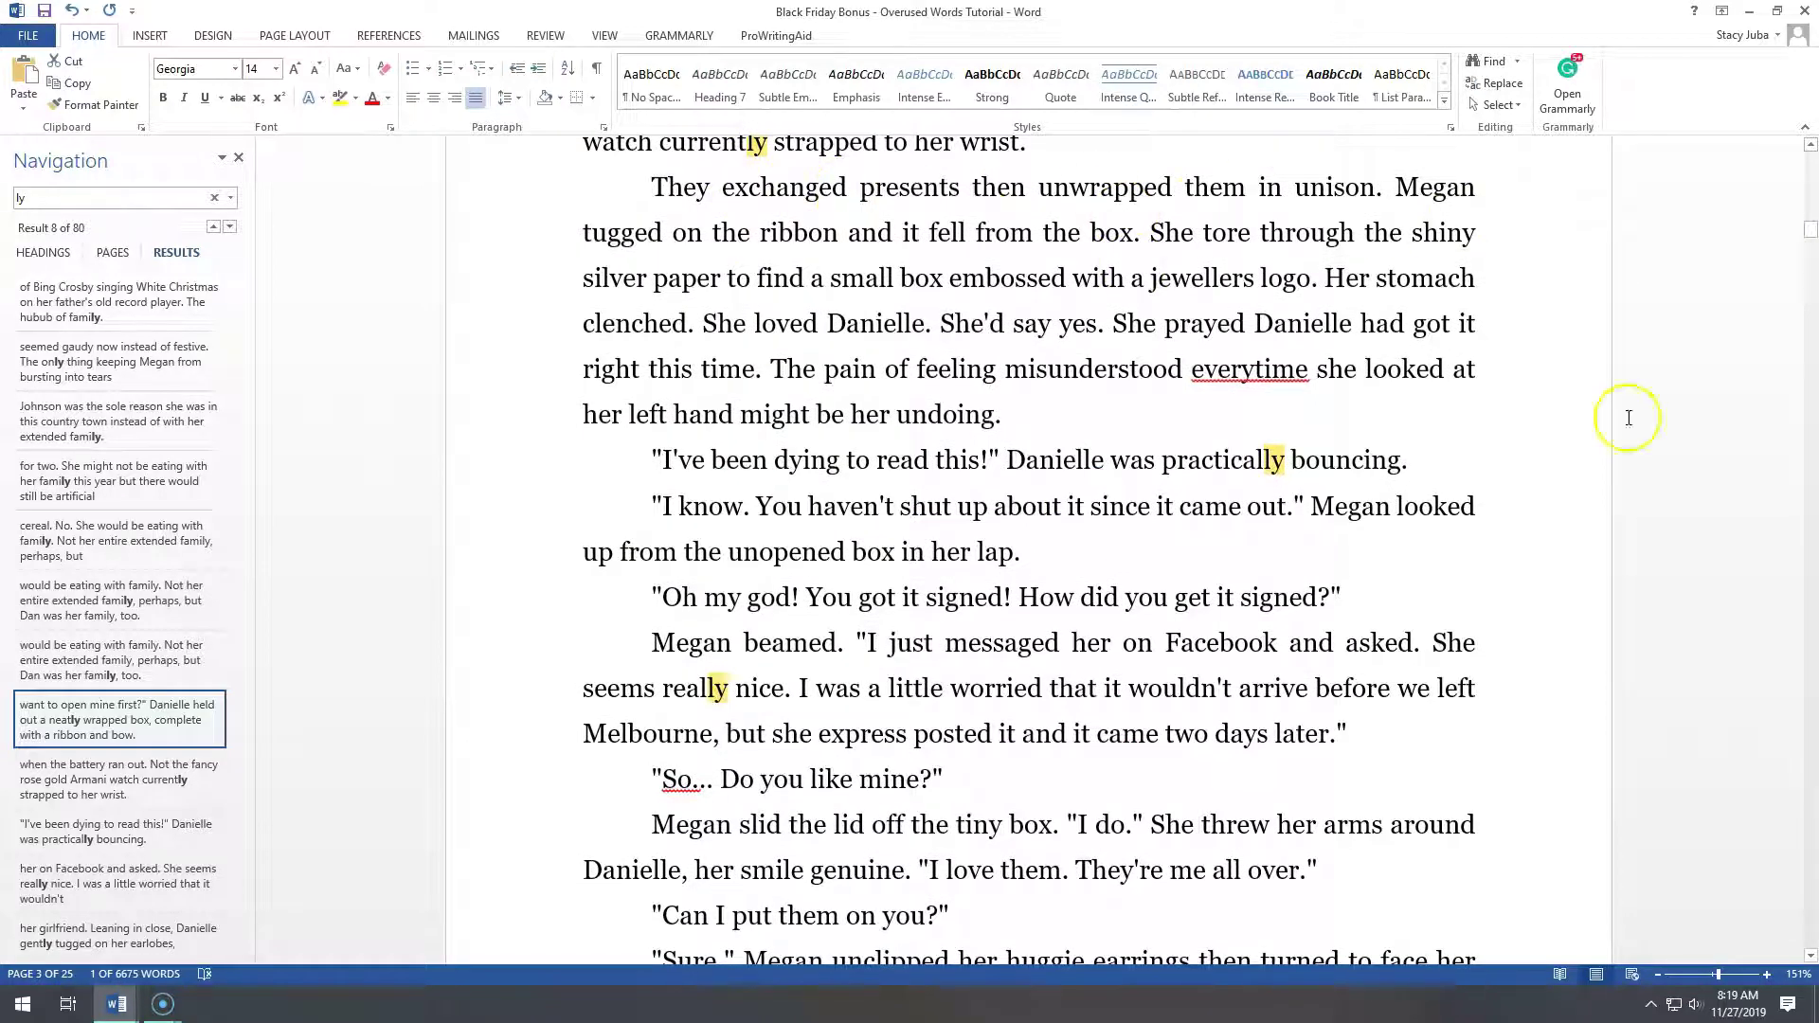
scroll(1812, 237, "up", 1)
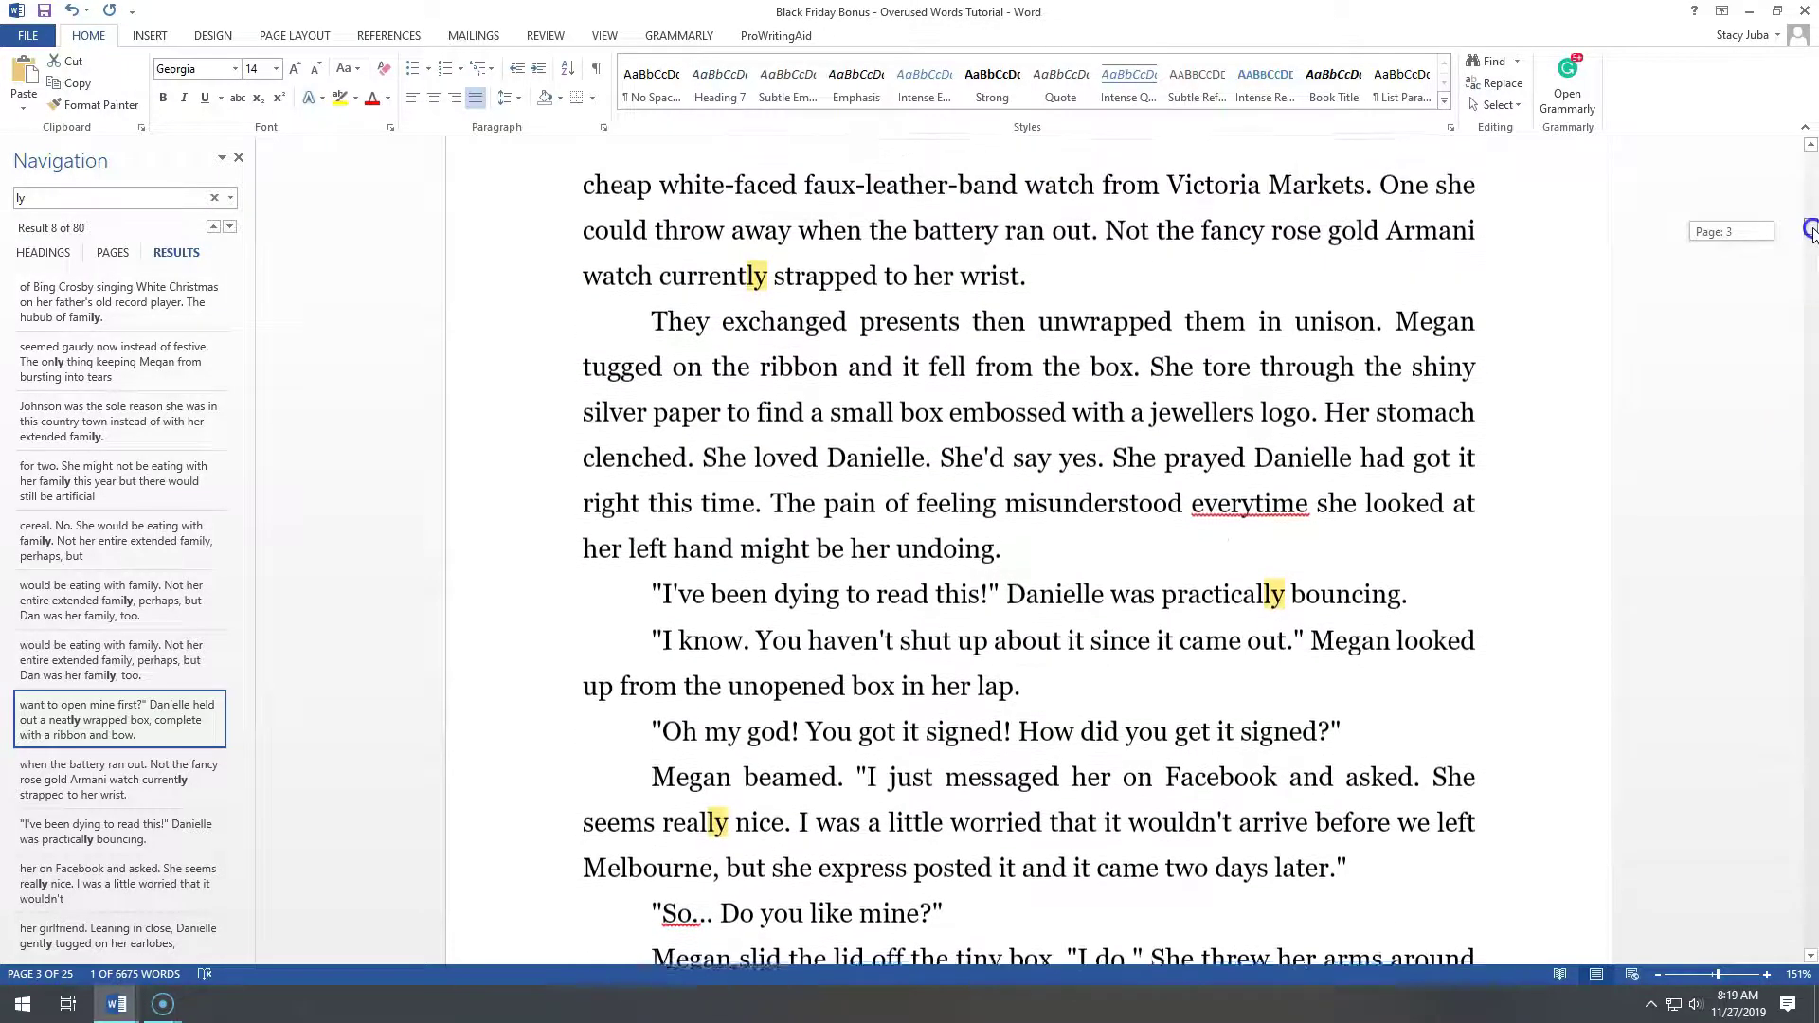
left_click(688, 281)
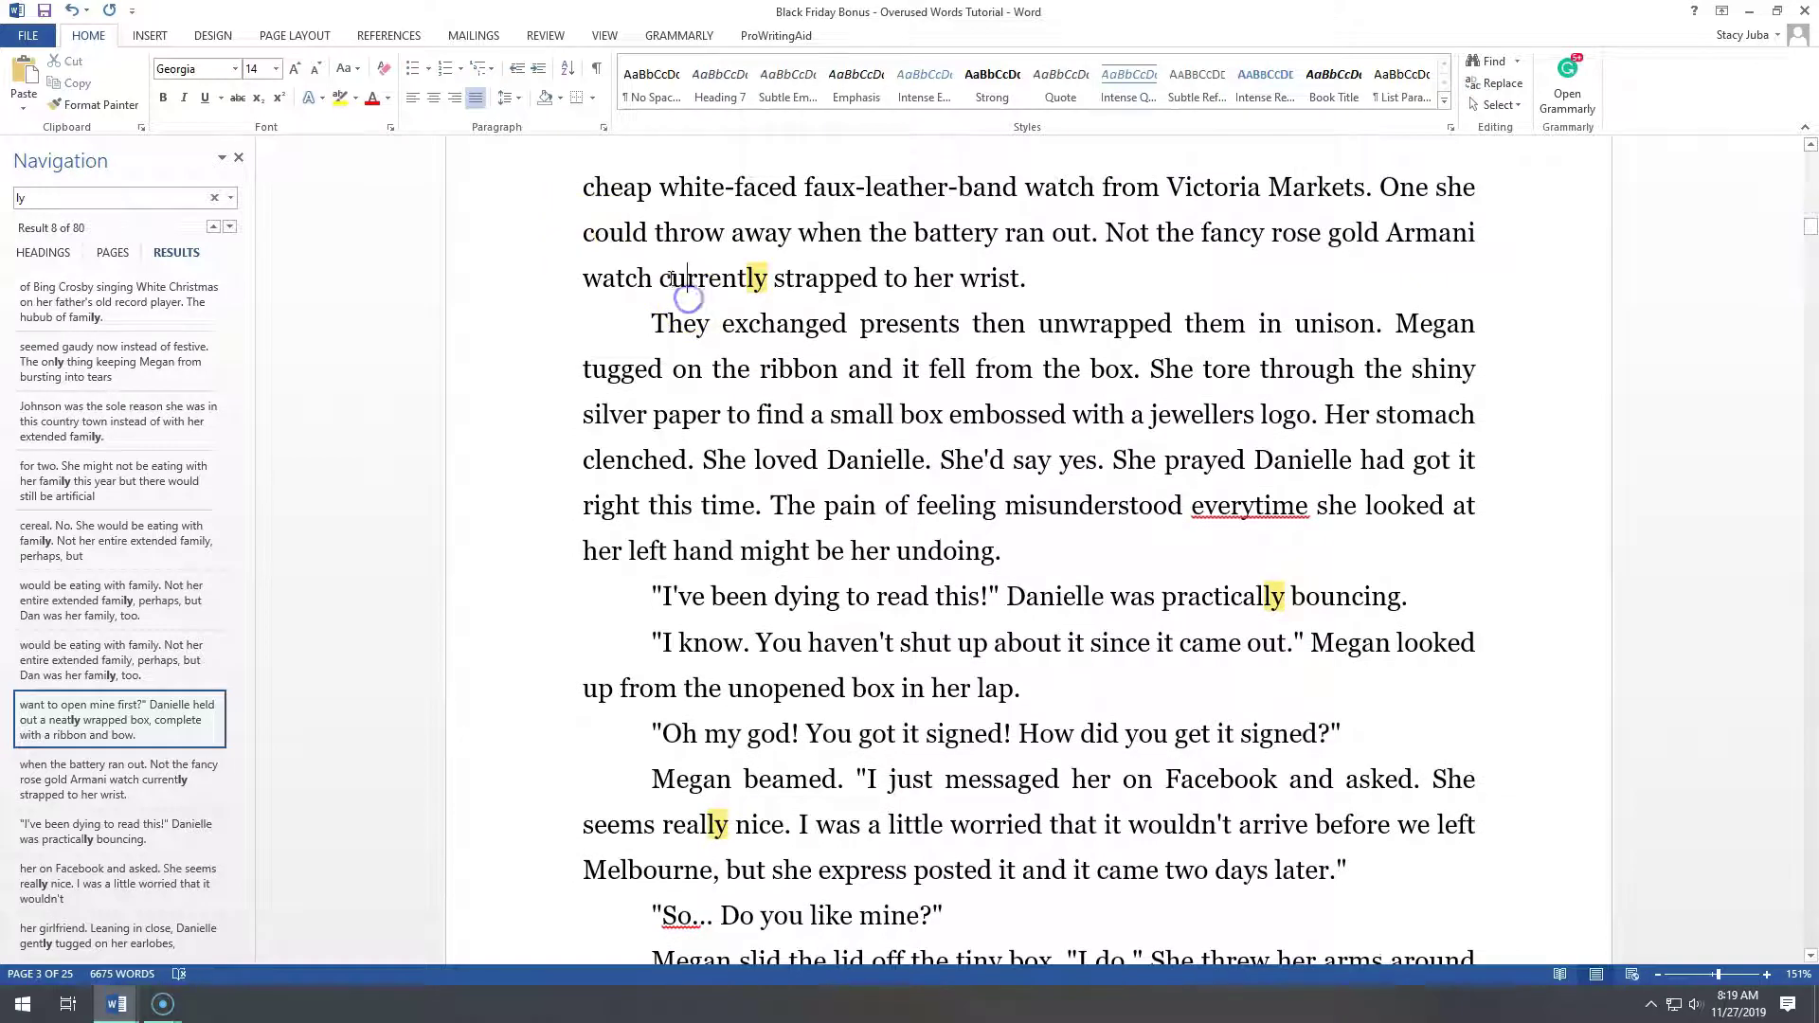
left_click_drag(681, 279, 777, 285)
key("Delete")
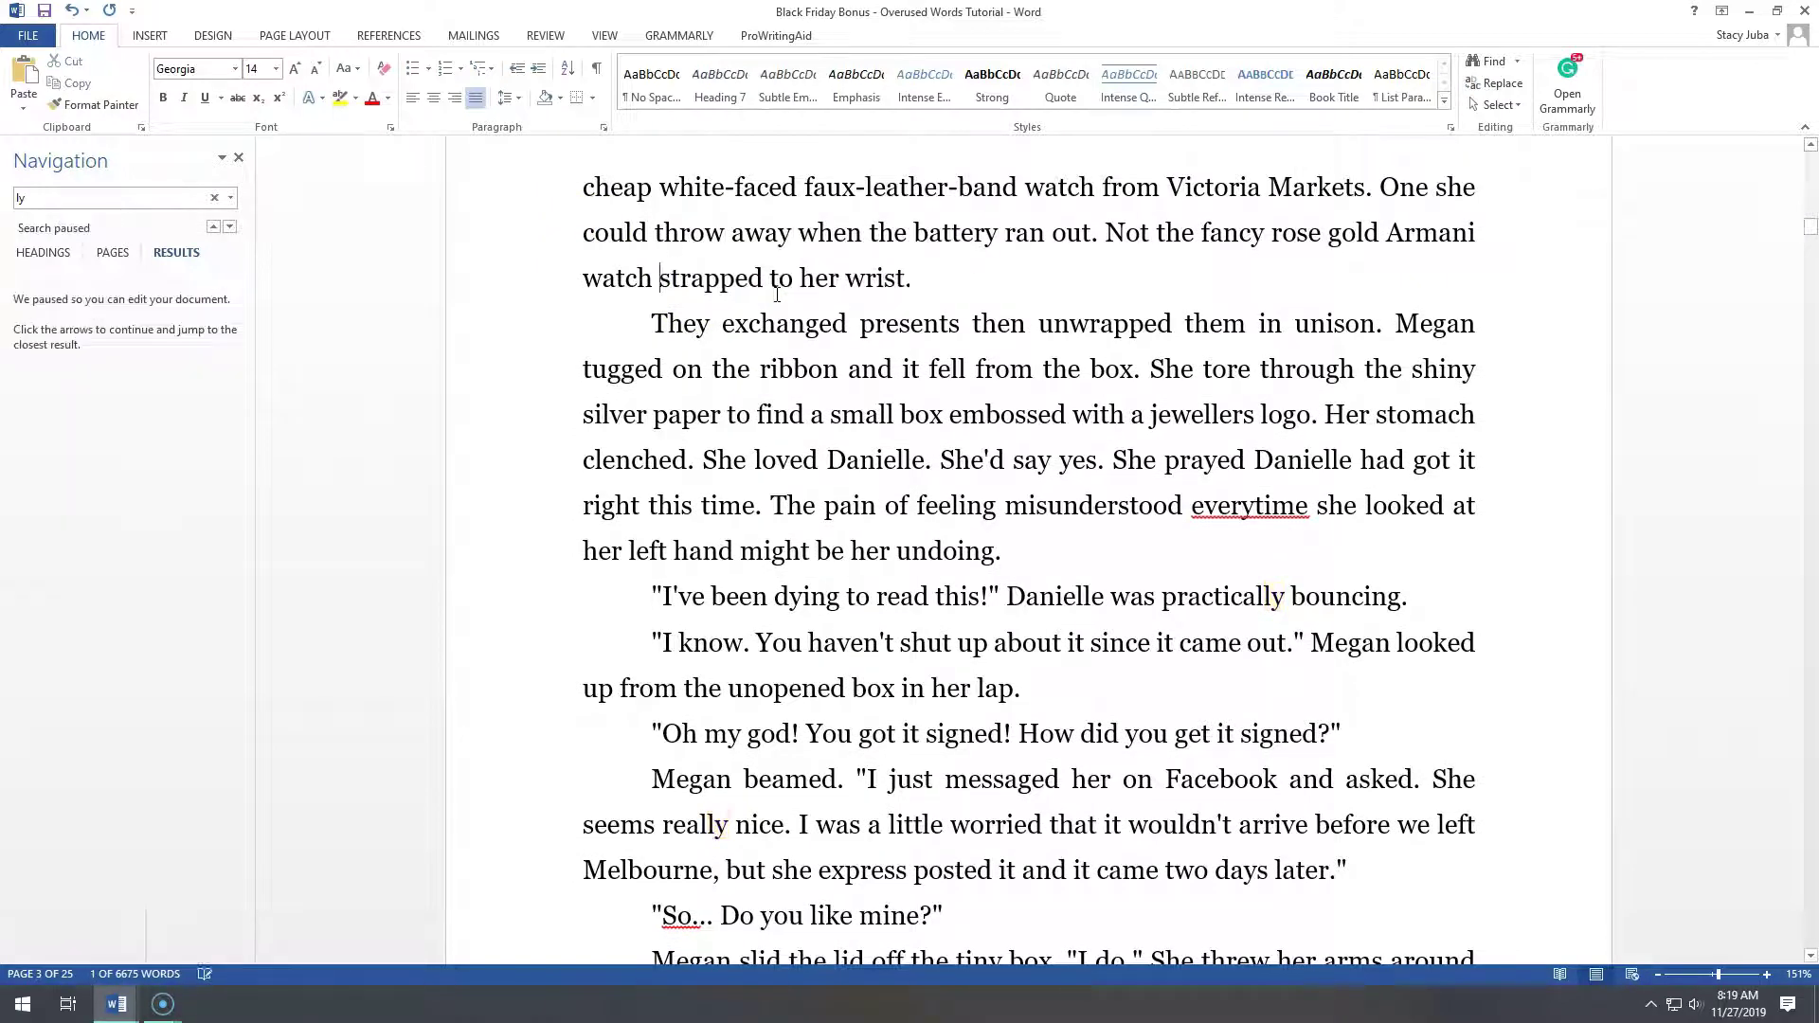
- Resume the "ly" search and delete "gently" before "tugged on her earlobes"
left_click(230, 229)
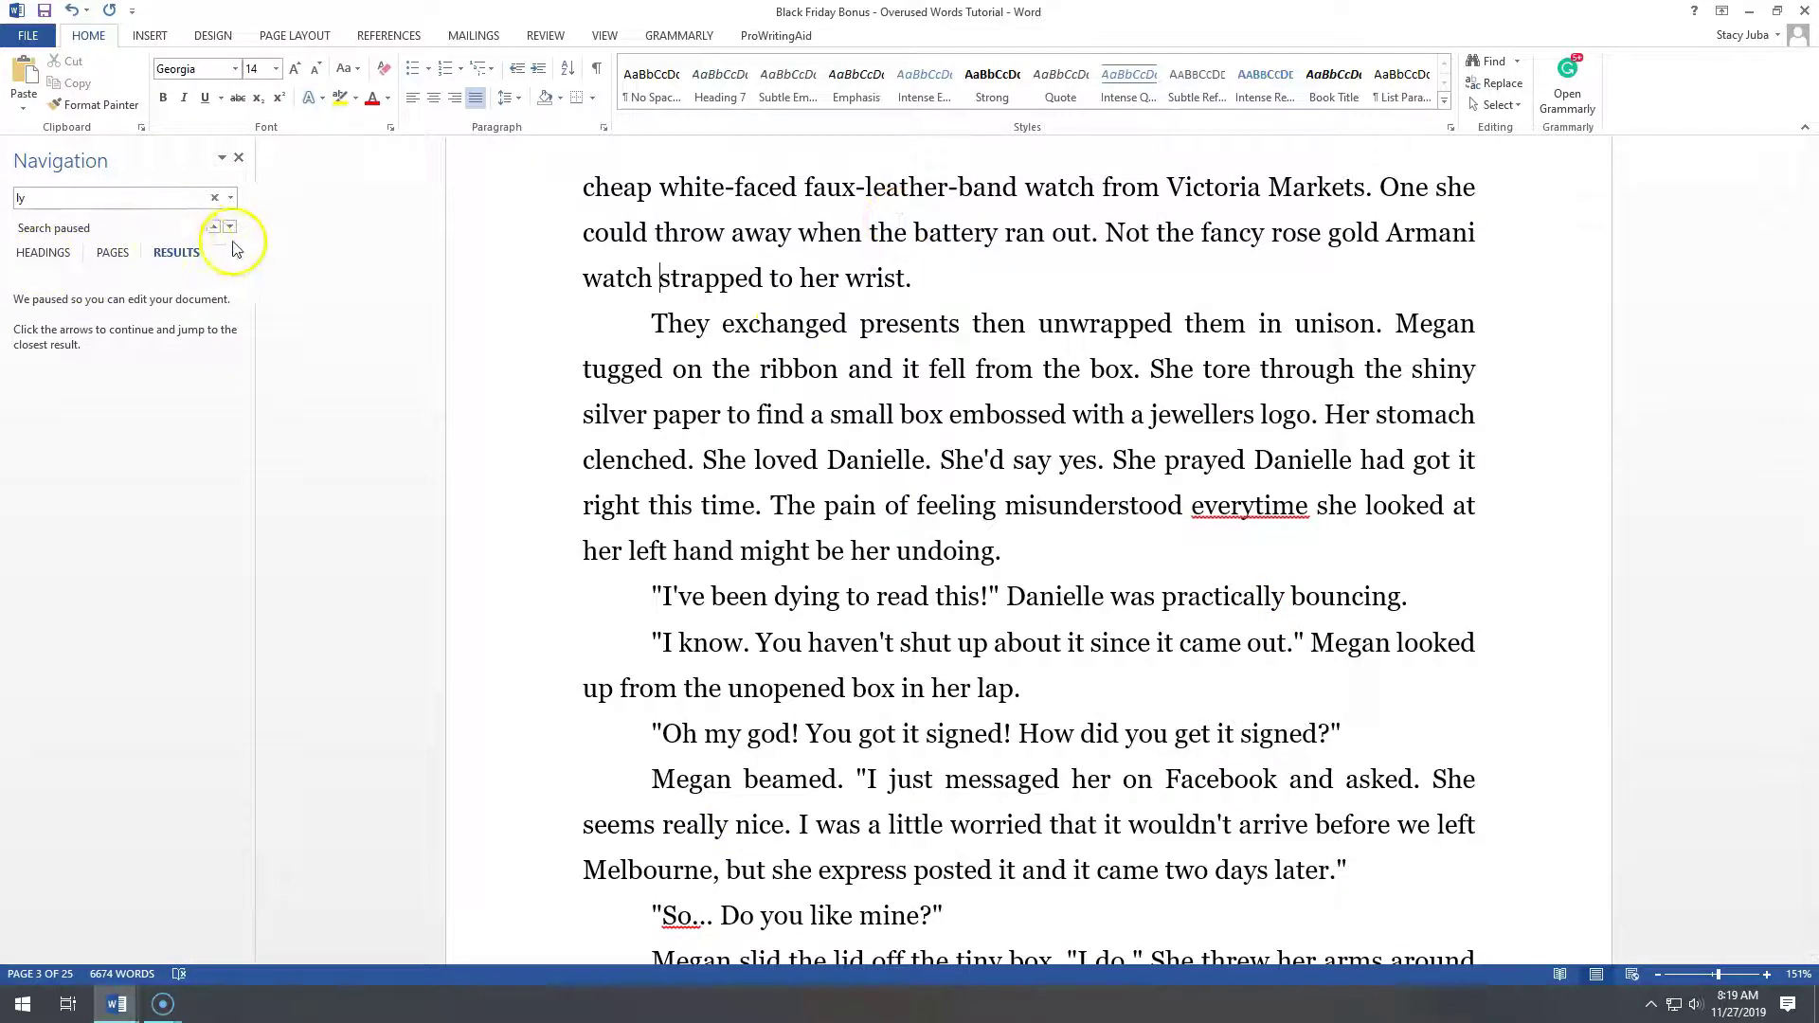
left_click(1244, 327)
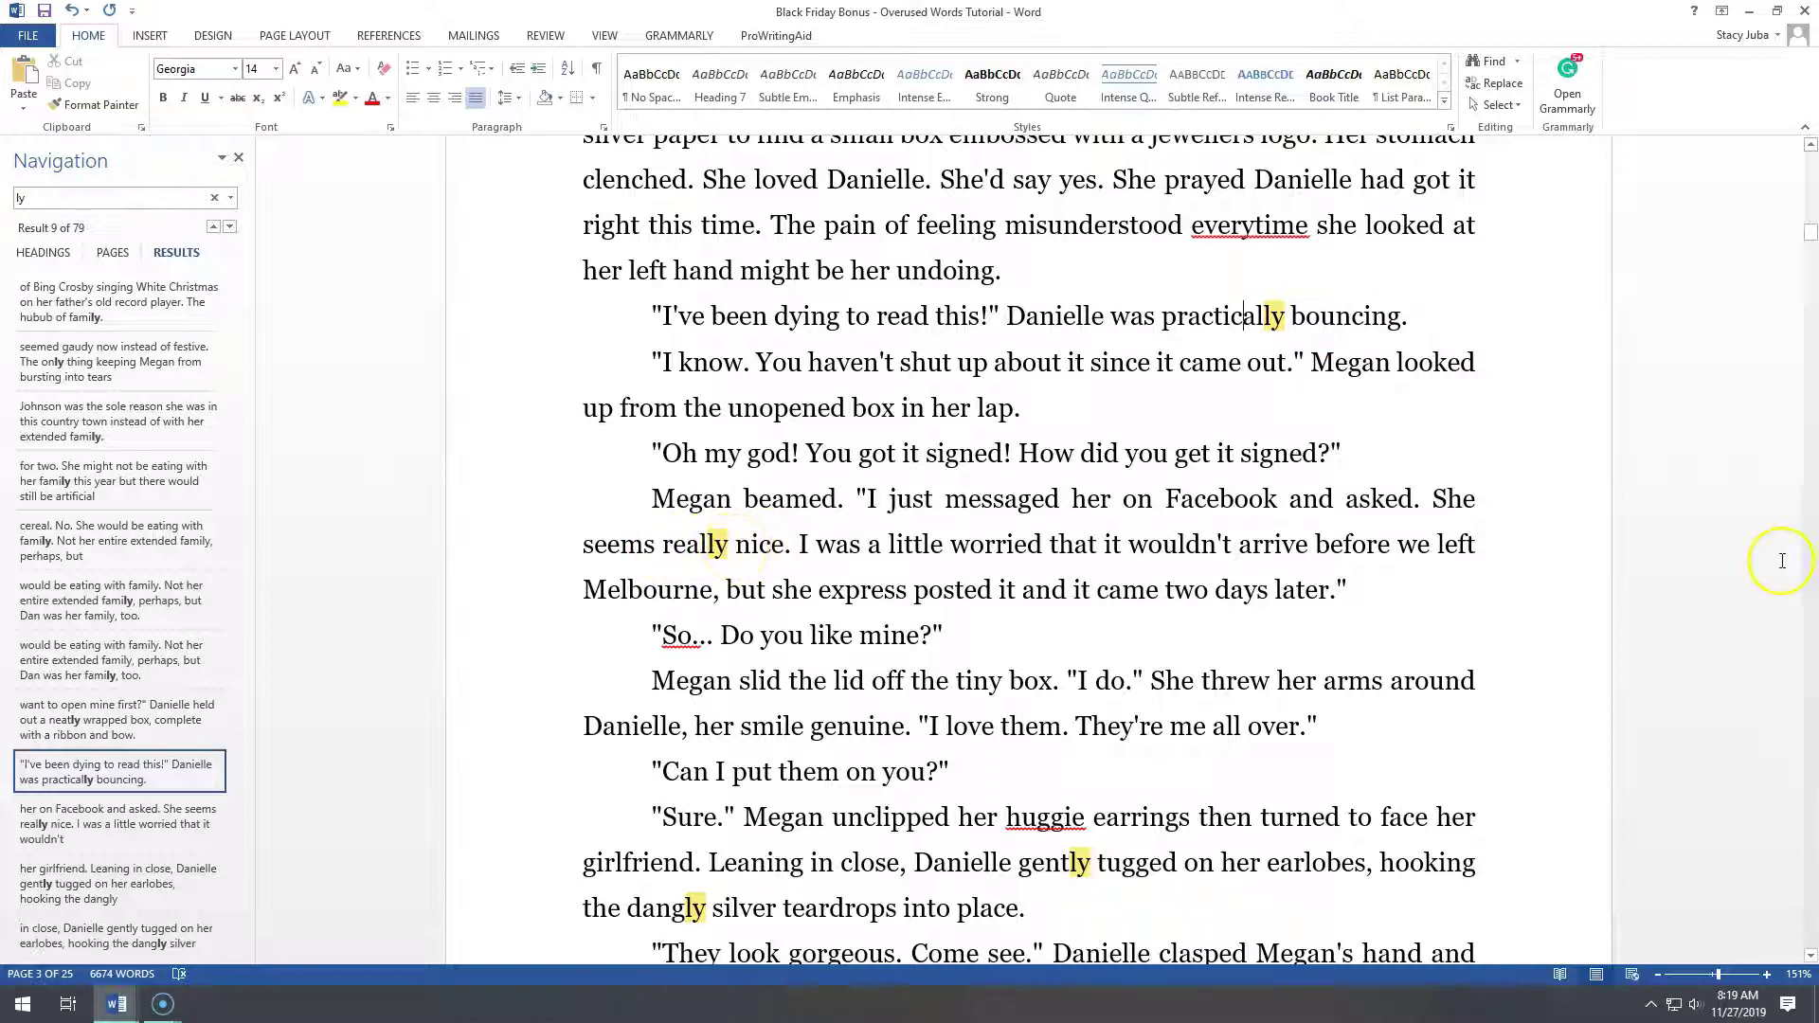
left_click_drag(1812, 239, 1816, 248)
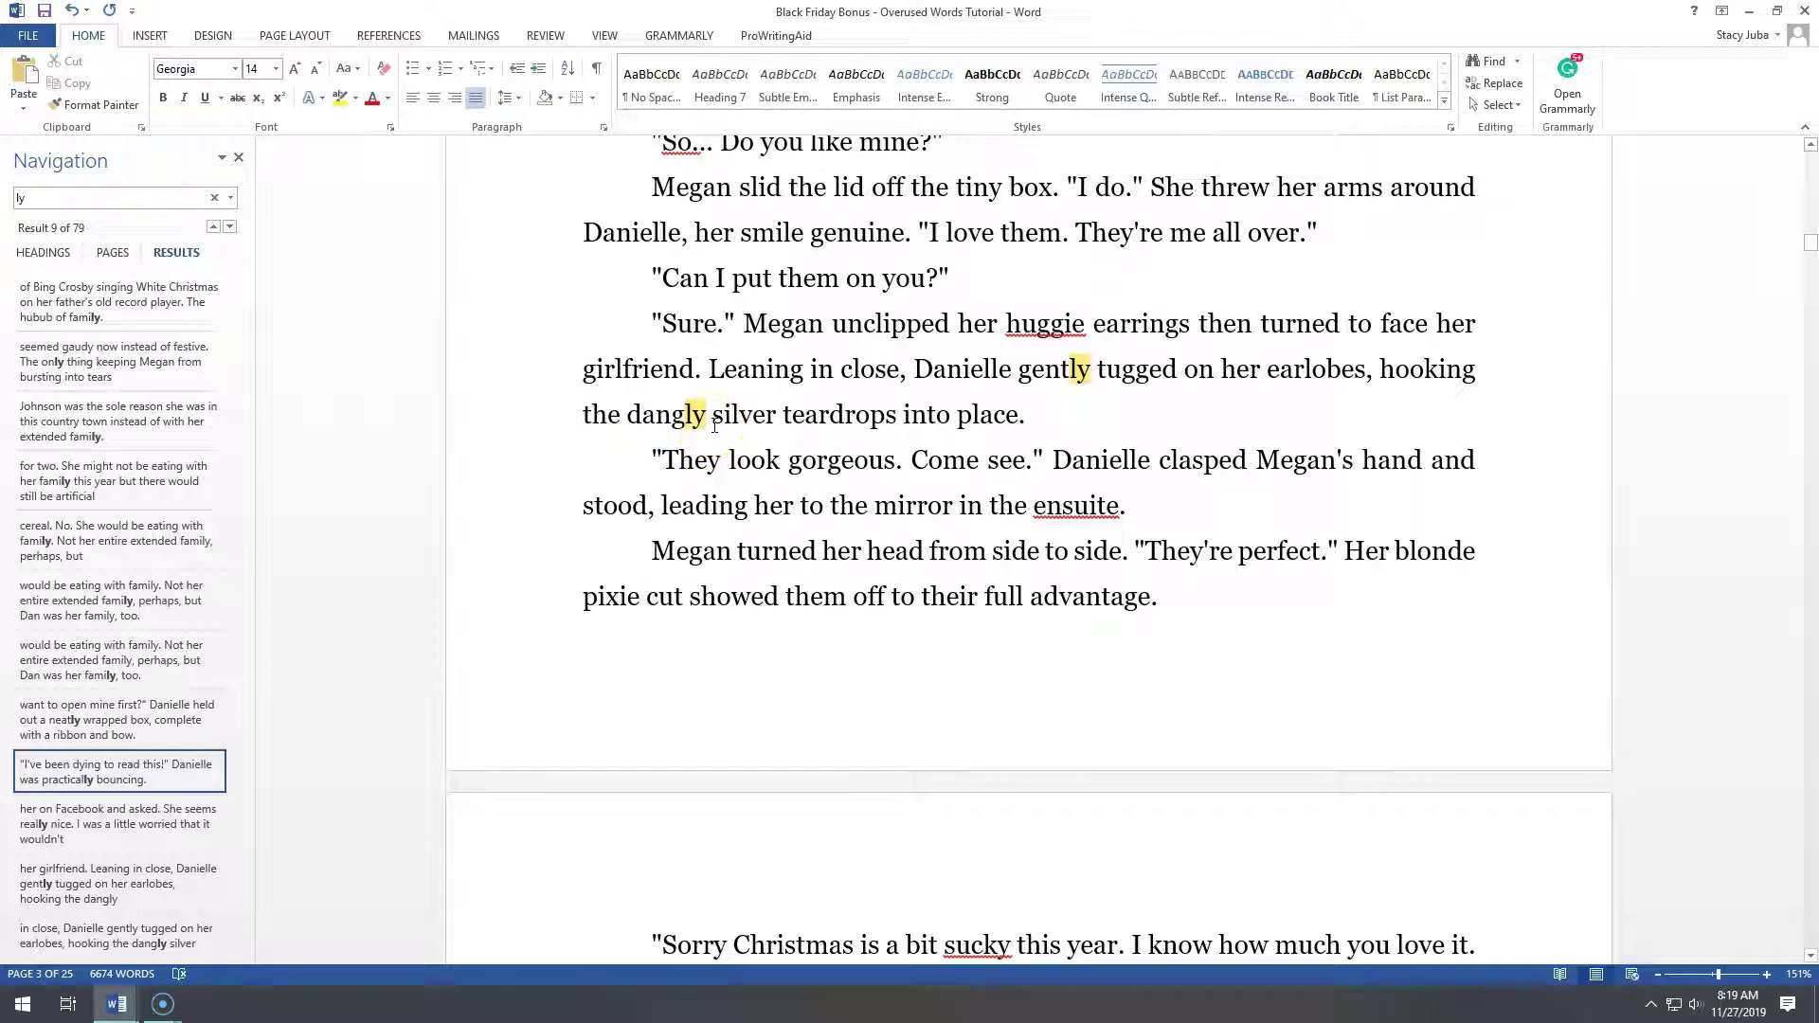
left_click_drag(1020, 371, 1095, 377)
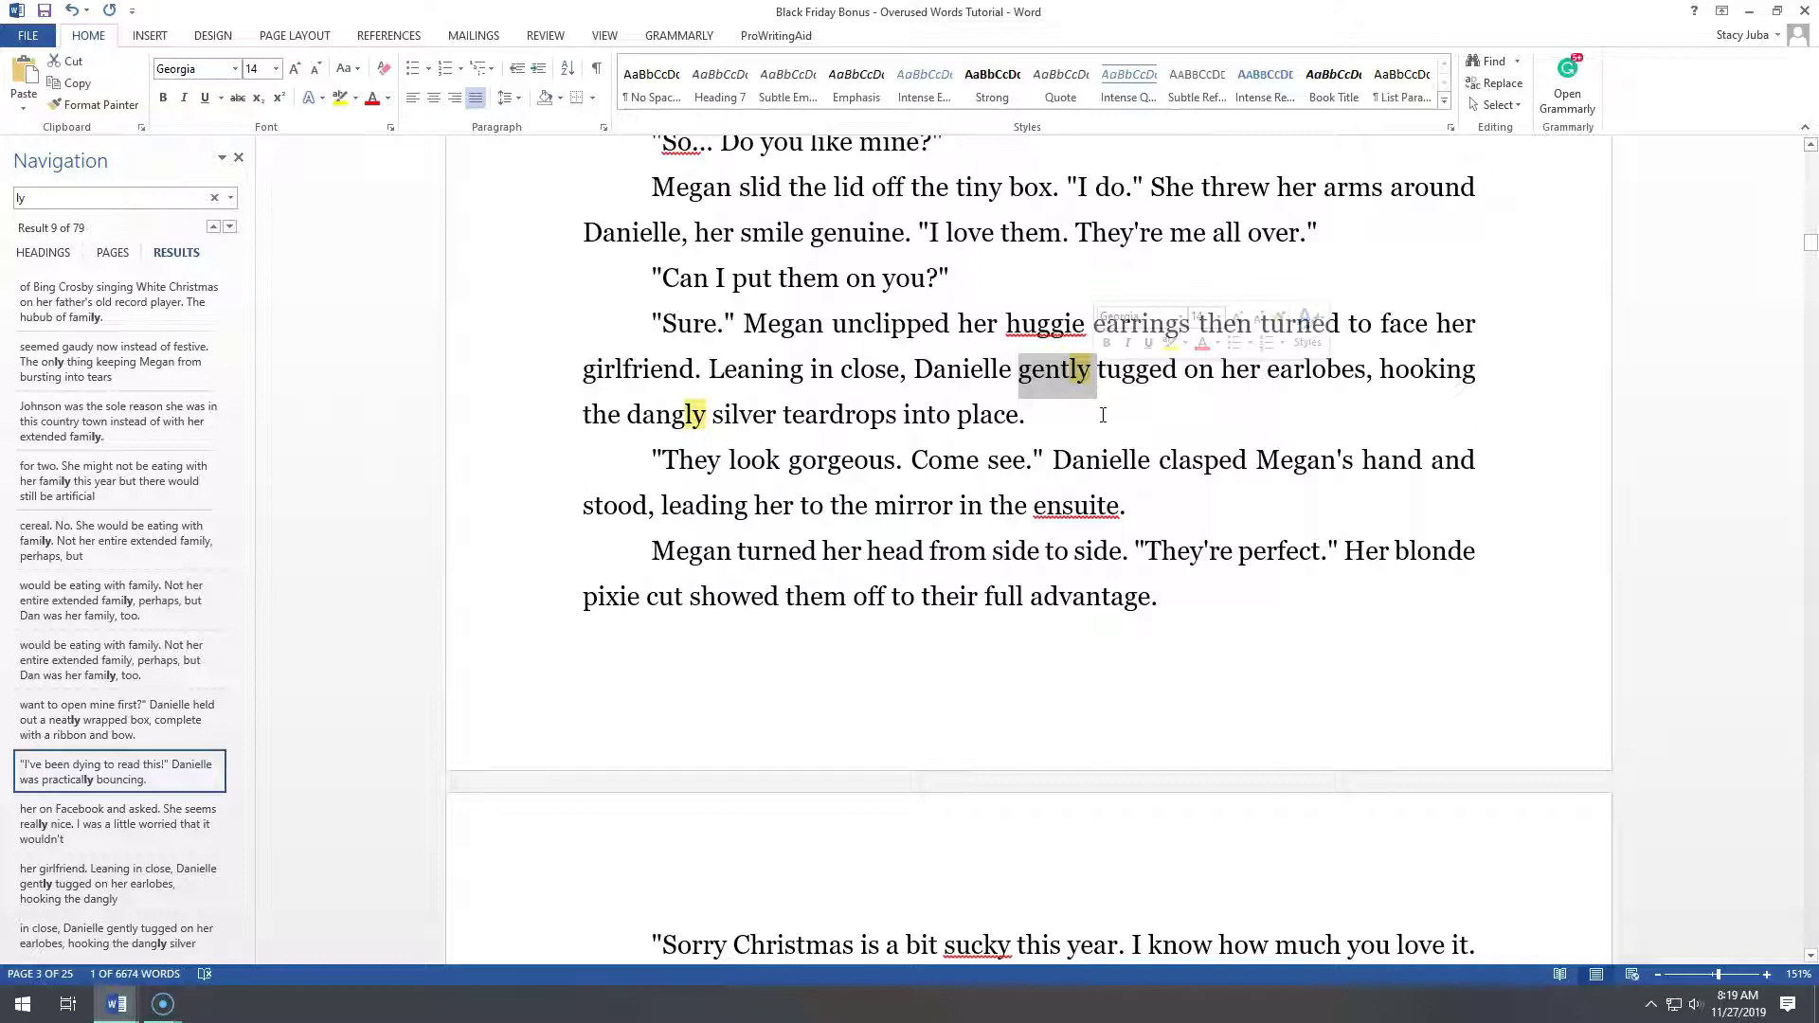
key("Delete")
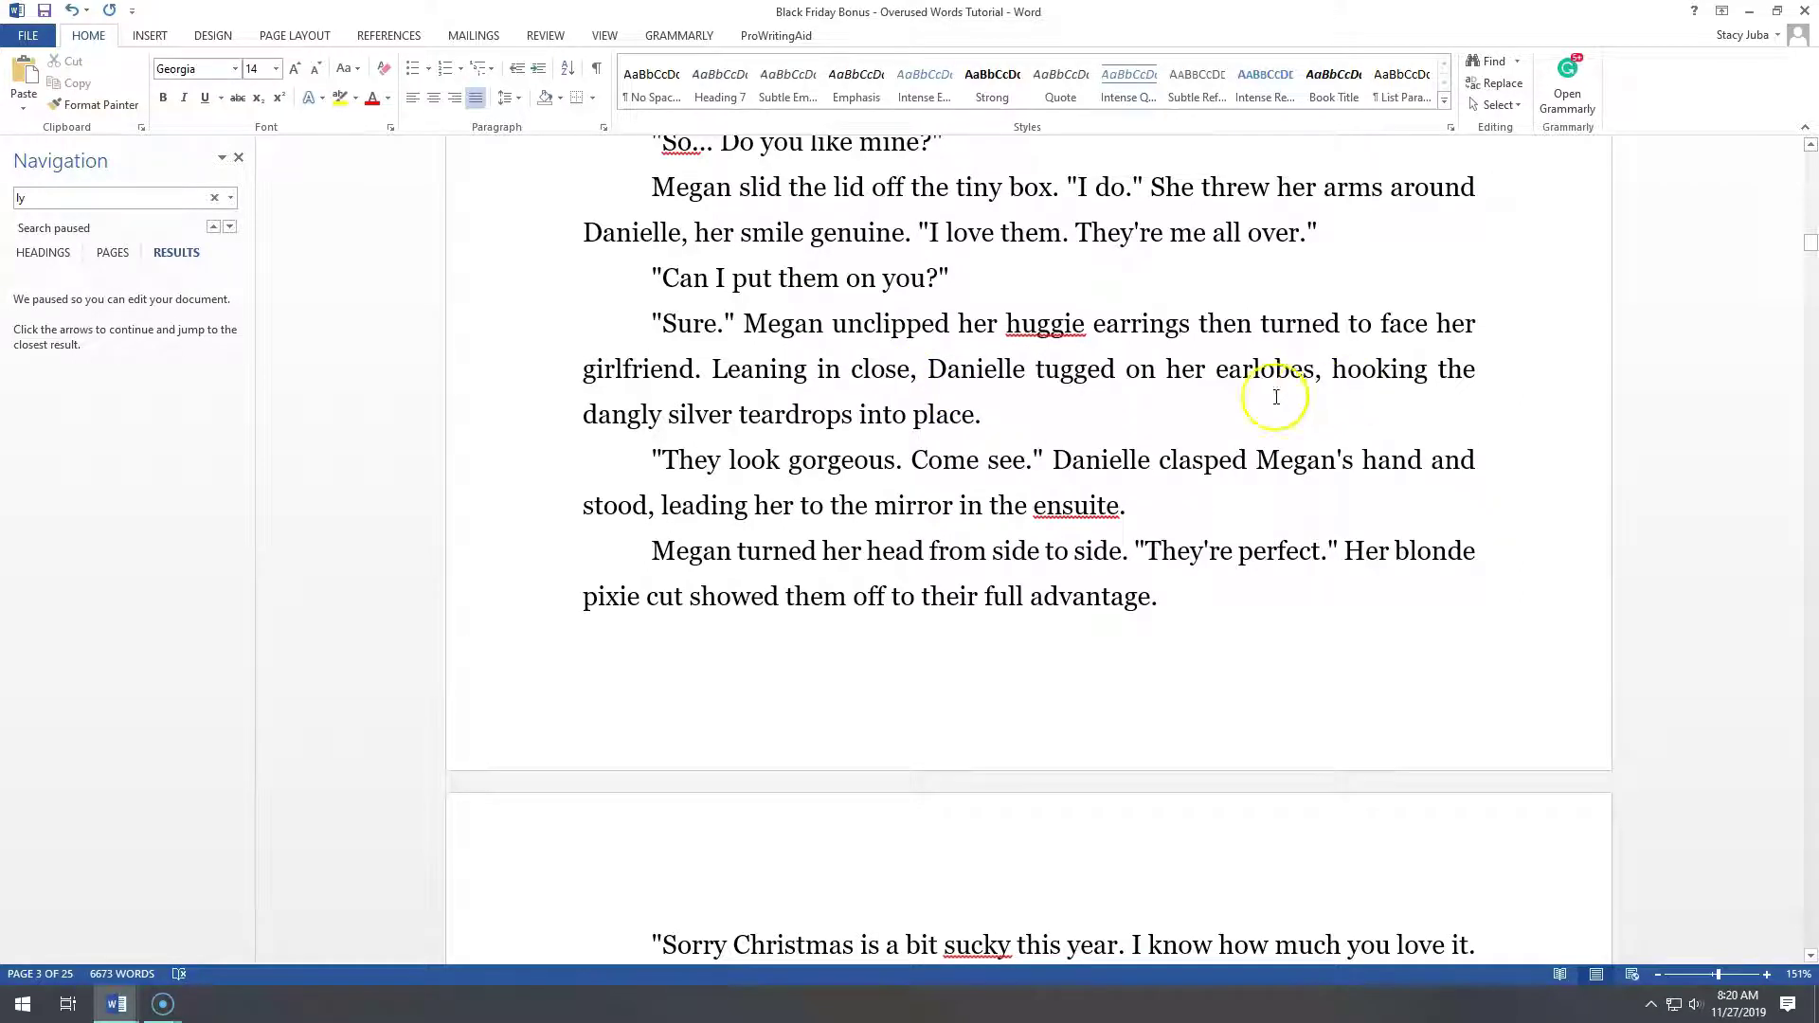
- Resume the "ly" search and step through to the "literally missed the boat" match to review that paragraph
left_click(230, 227)
left_click(230, 227)
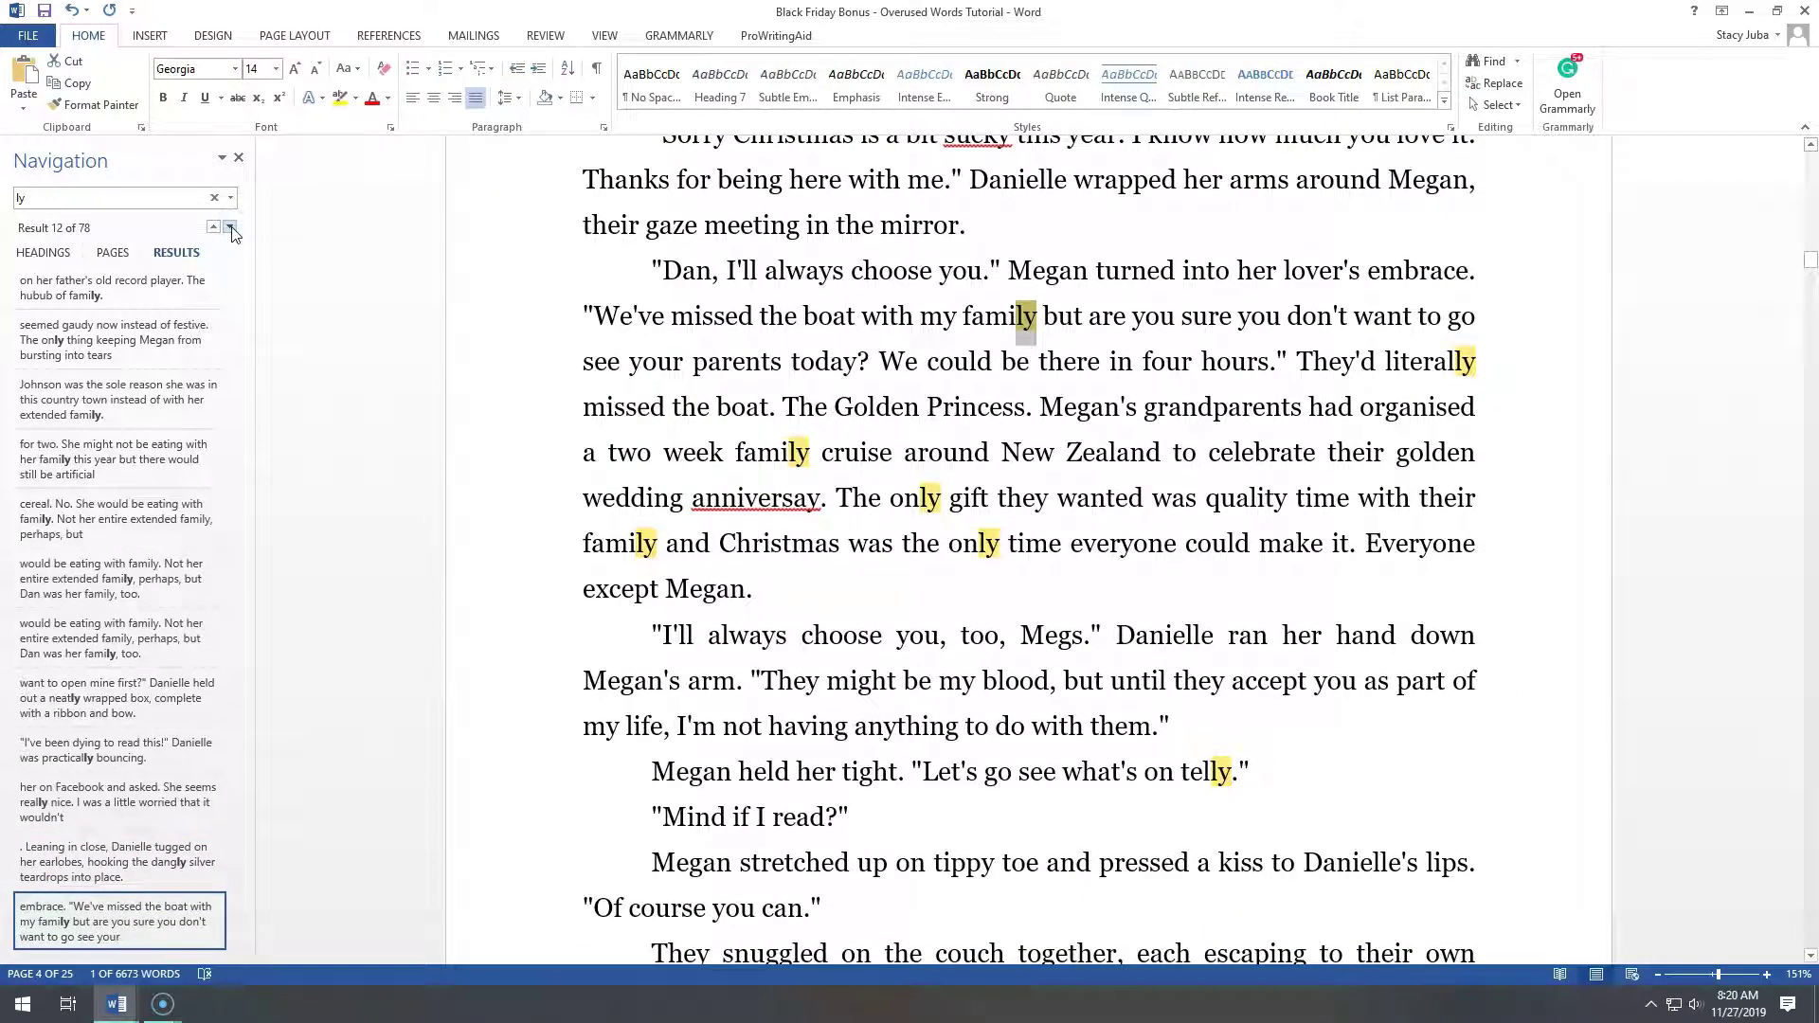
left_click(230, 227)
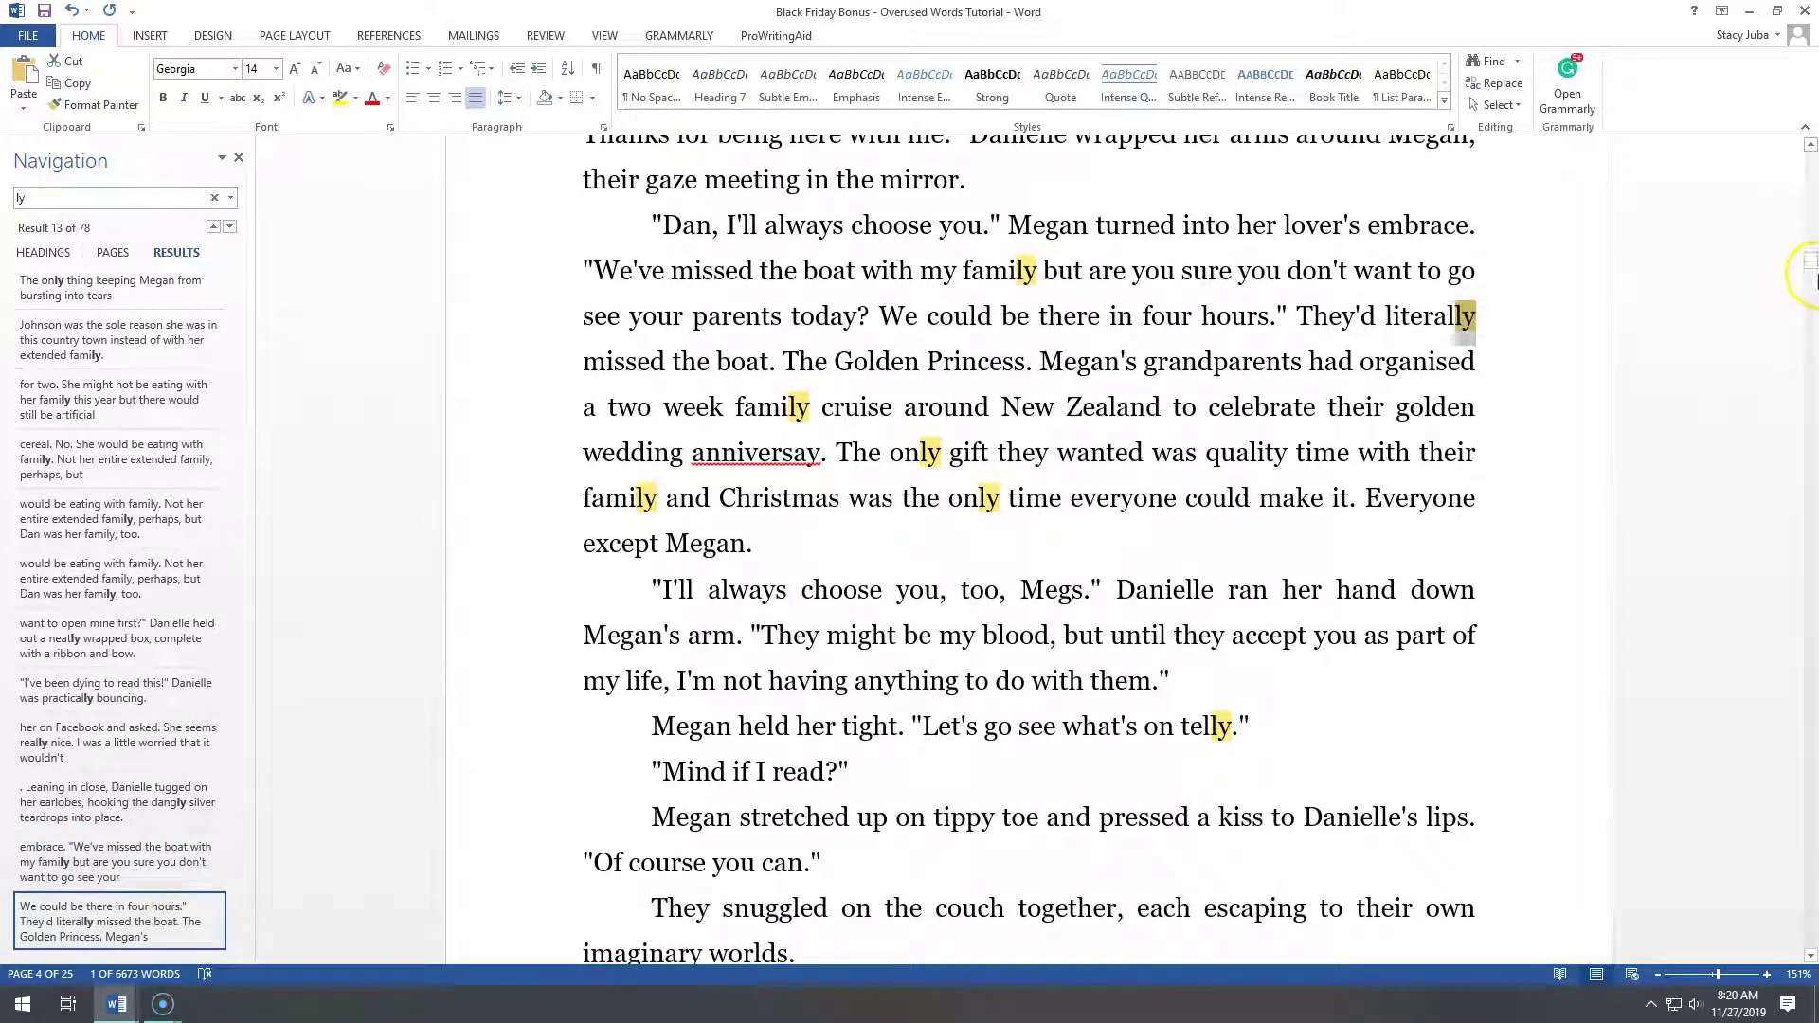
left_click_drag(1811, 265, 1813, 266)
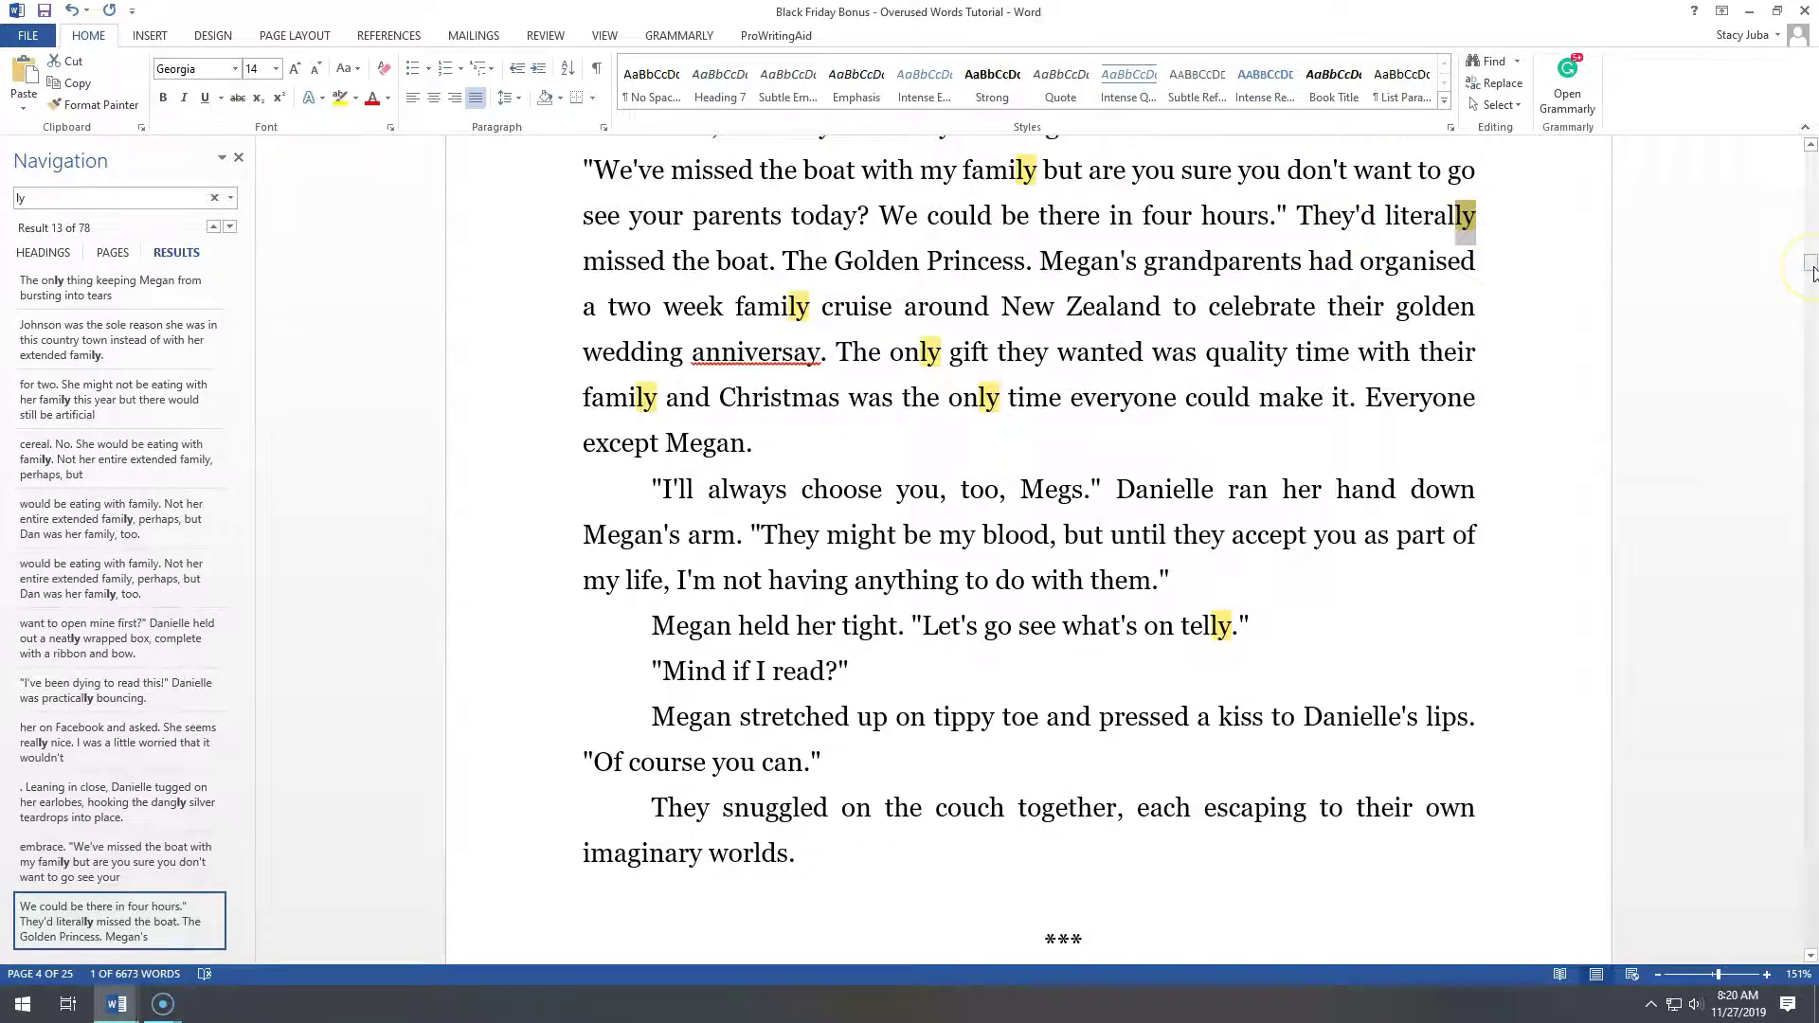
- Examine the highlighted "ly" words further on, such as "Actually", "outrightly", "definitely", "barely" and "finally", to judge which are needed
left_click_drag(1812, 273, 1812, 351)
left_click(1467, 398)
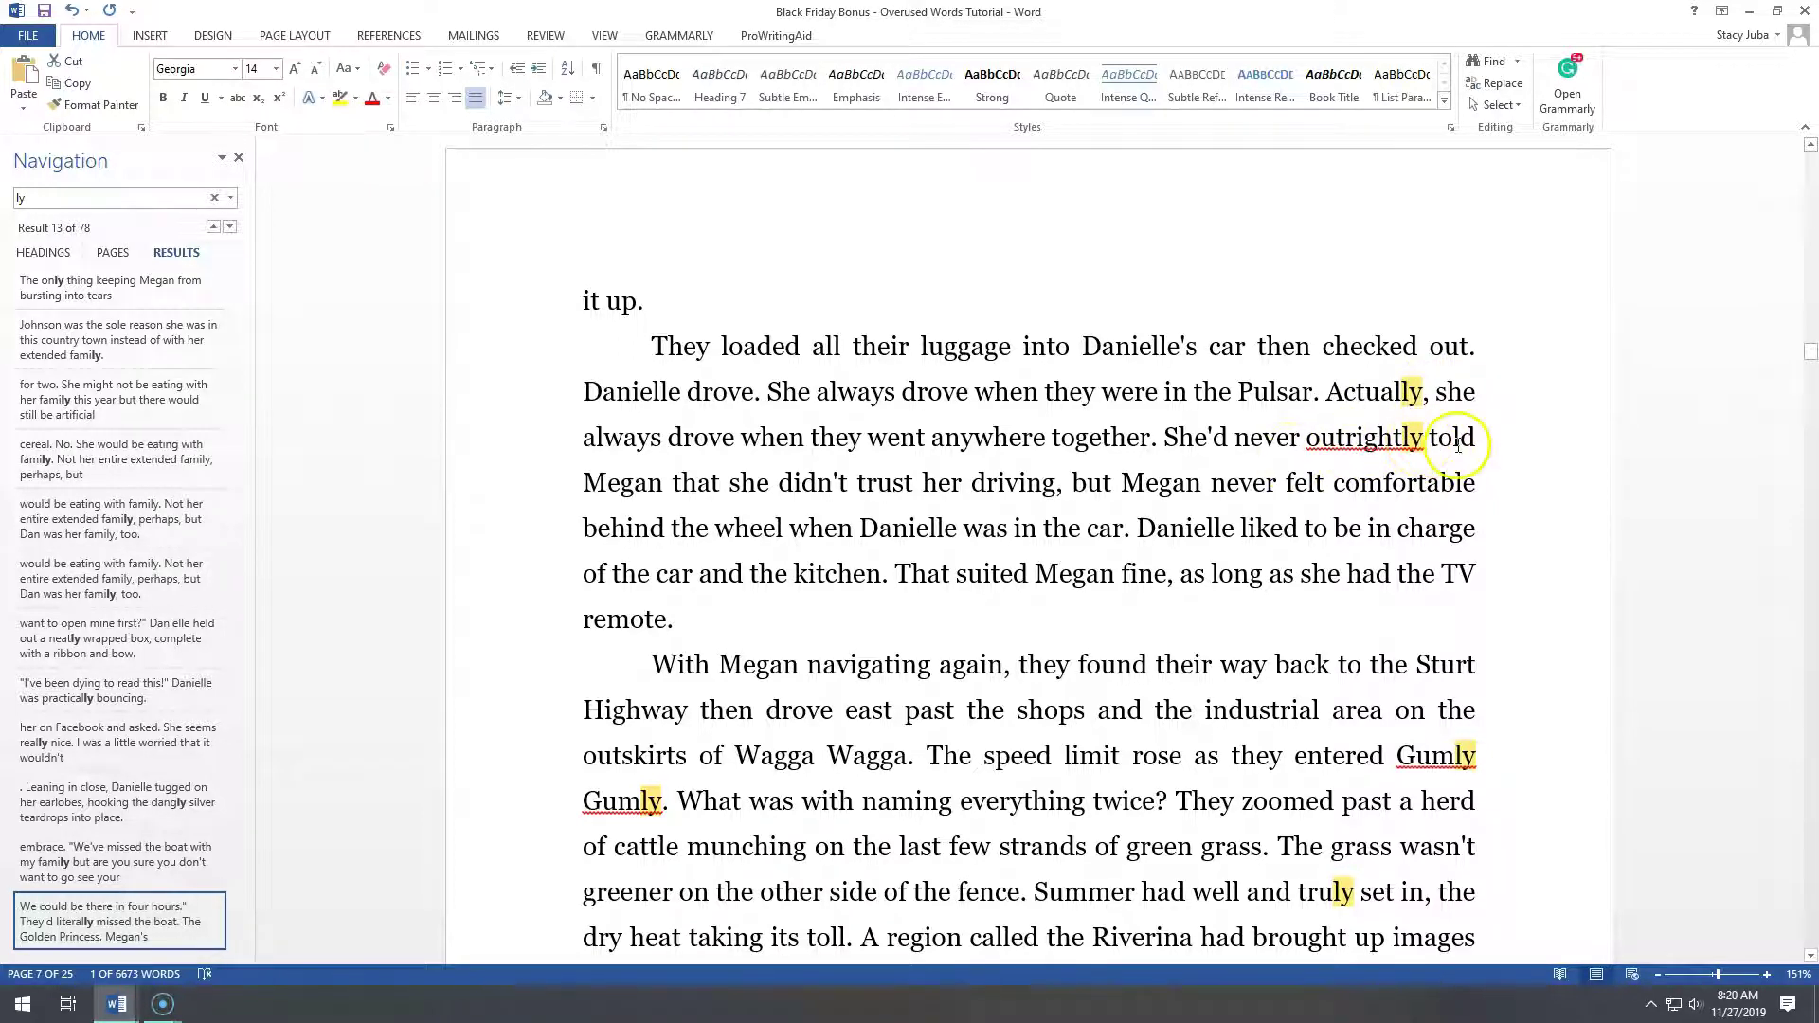
left_click_drag(1812, 358, 1812, 376)
left_click_drag(1812, 371, 1812, 383)
left_click(659, 313)
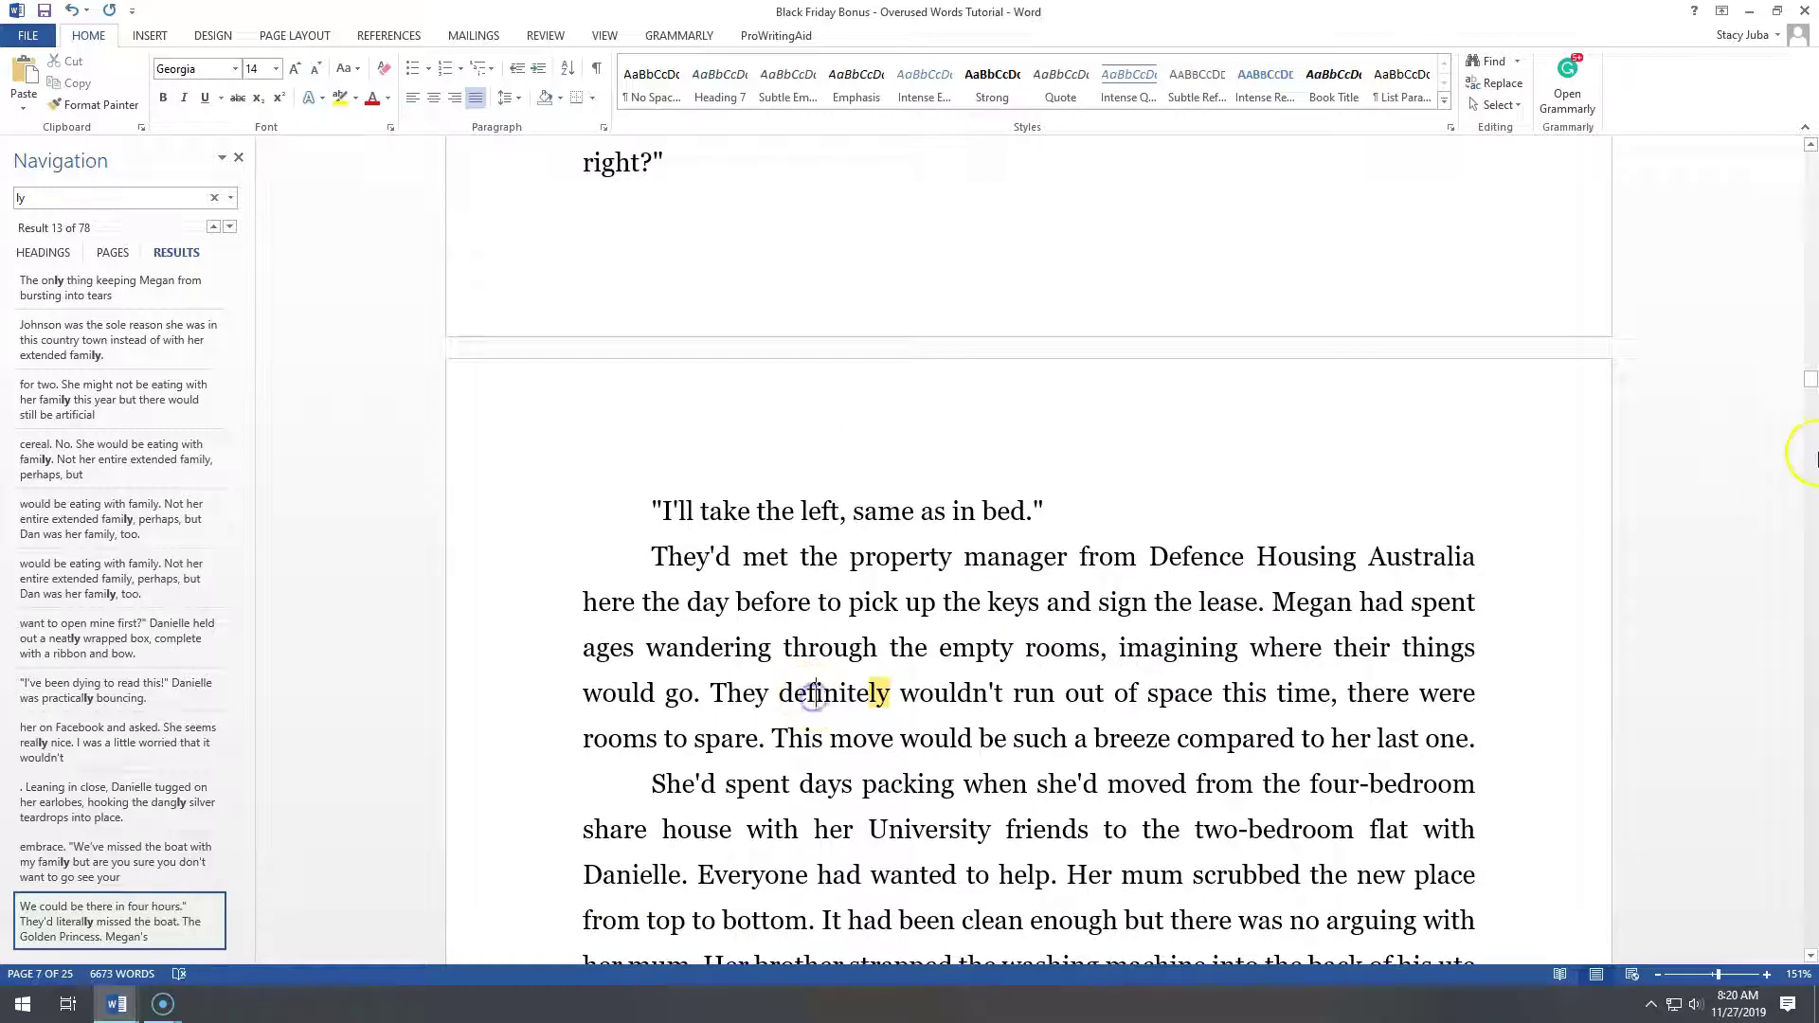
left_click_drag(1812, 383, 1812, 418)
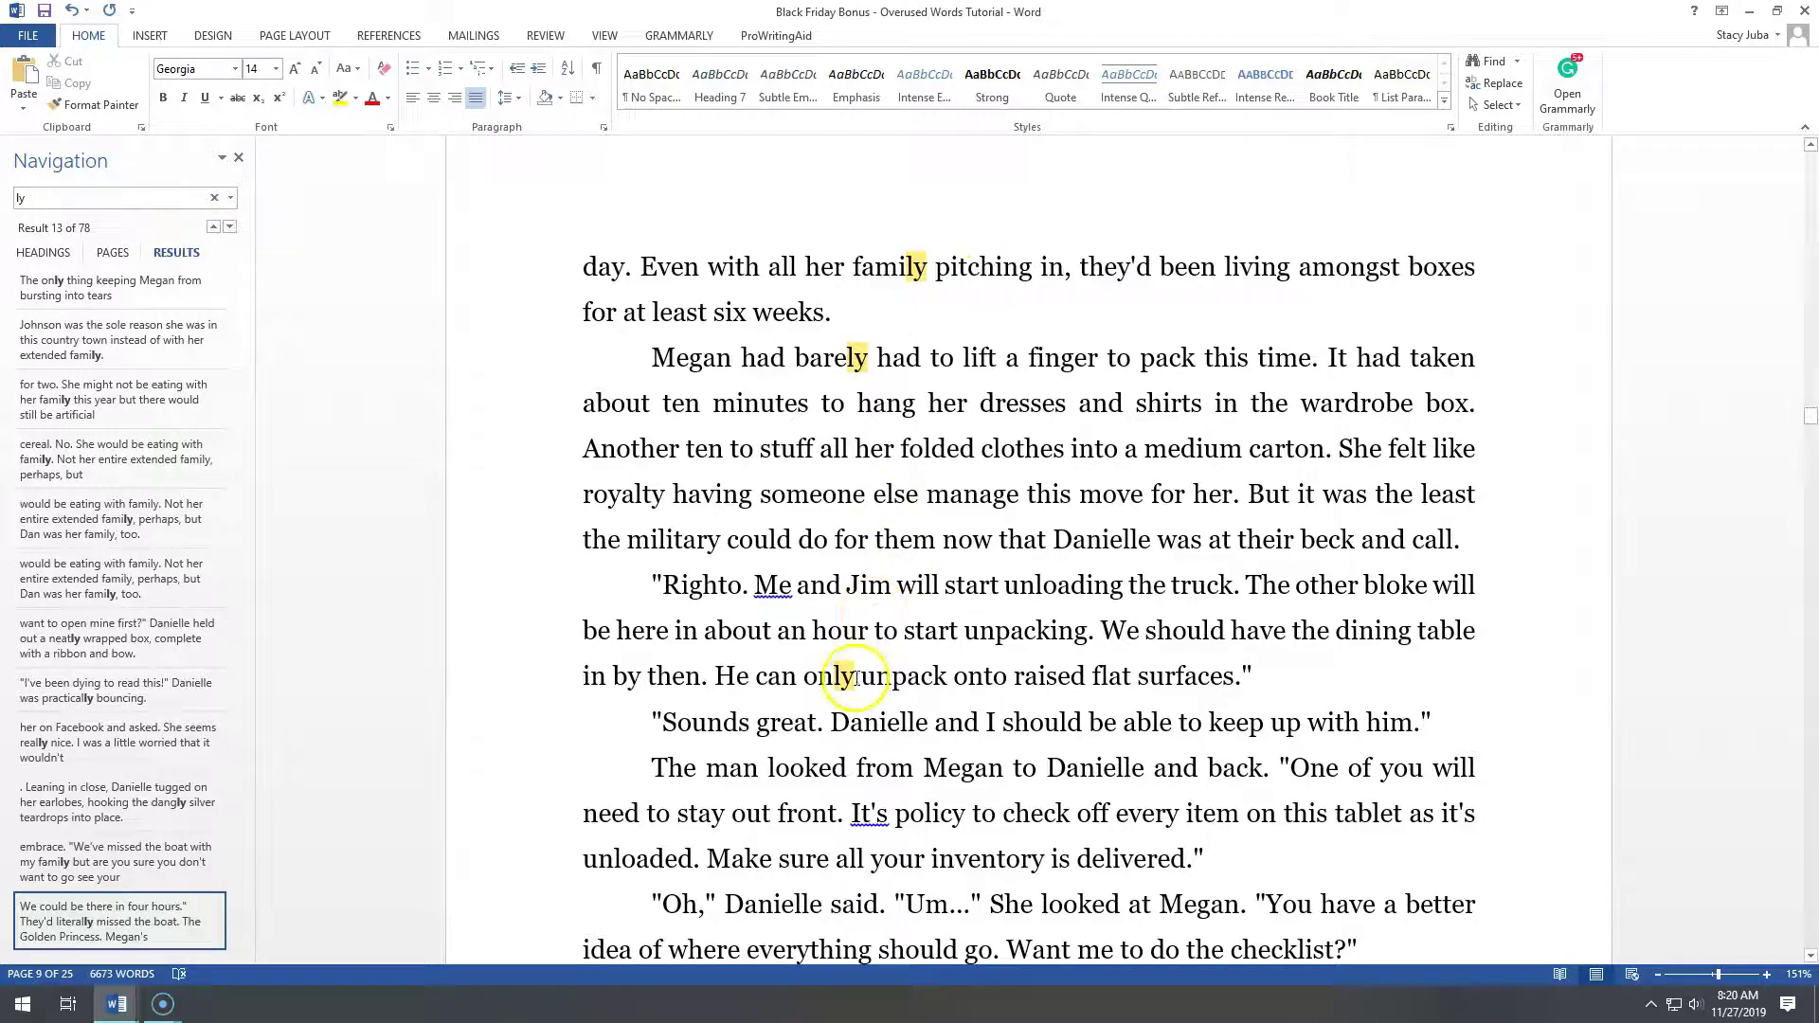
mouse_move(1812, 417)
left_mouse_down()
mouse_move(1812, 434)
mouse_move(1812, 417)
left_mouse_up()
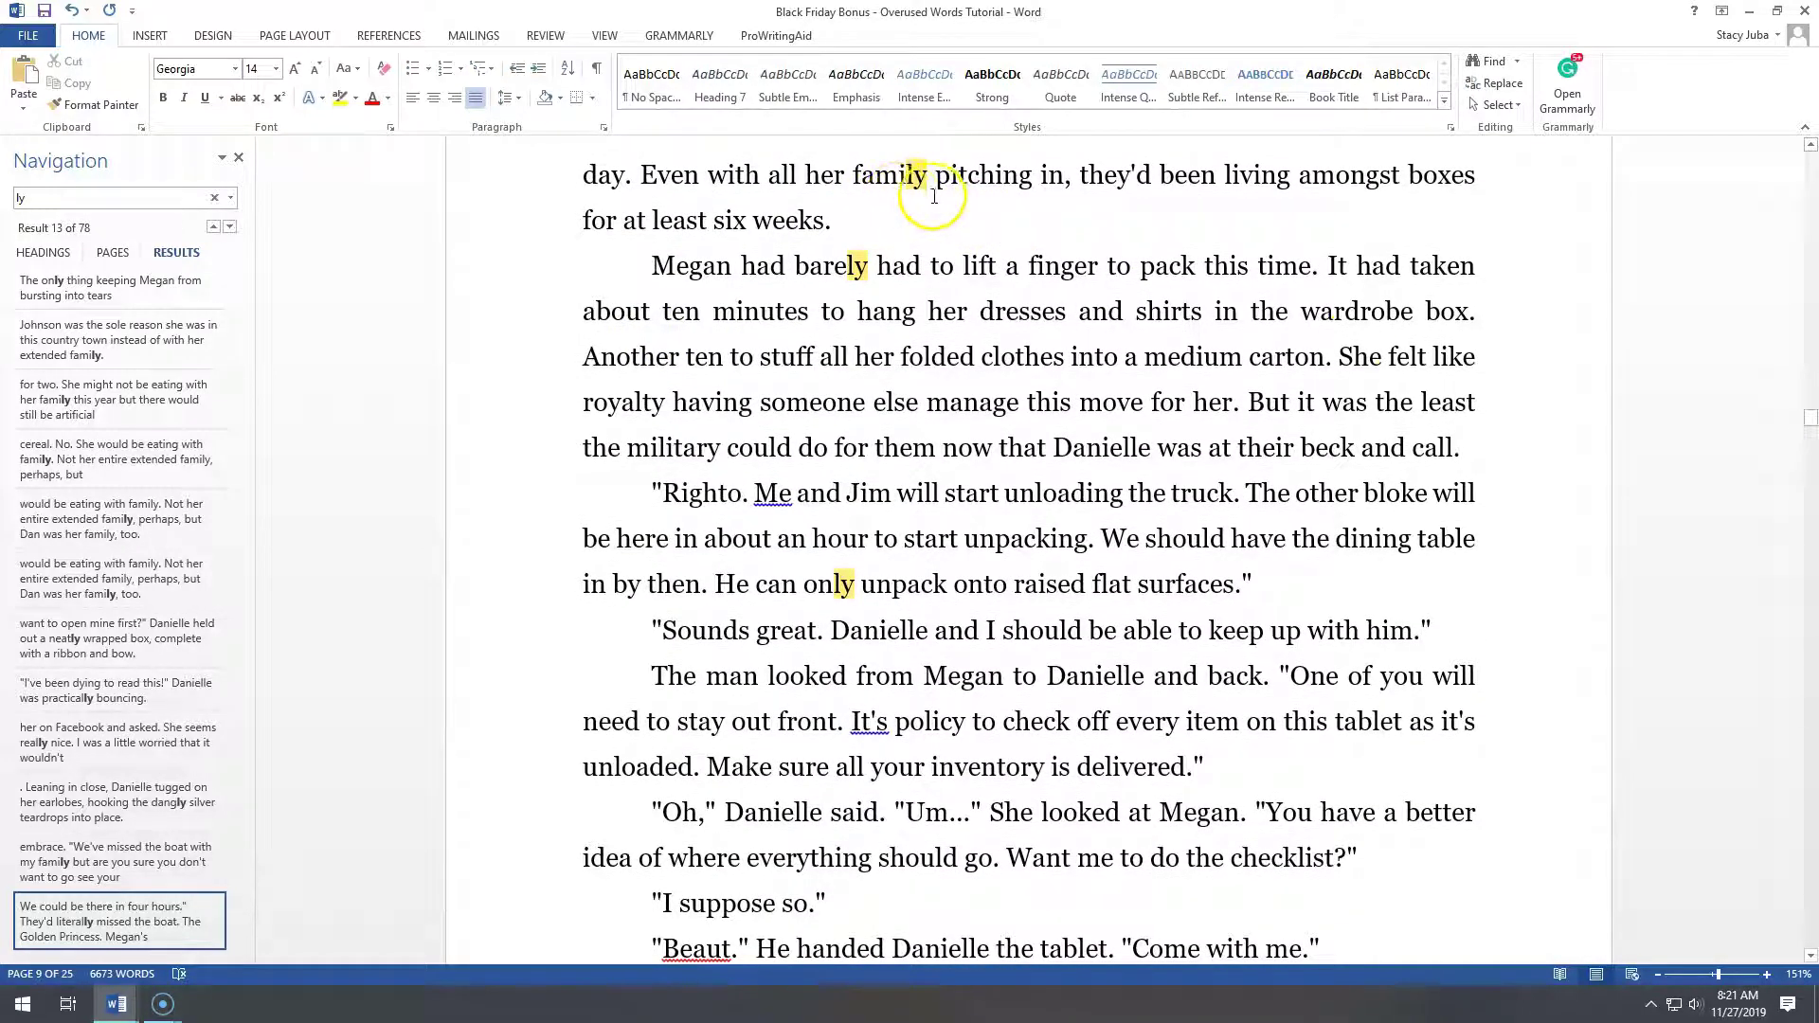
left_click_drag(1810, 433, 1811, 441)
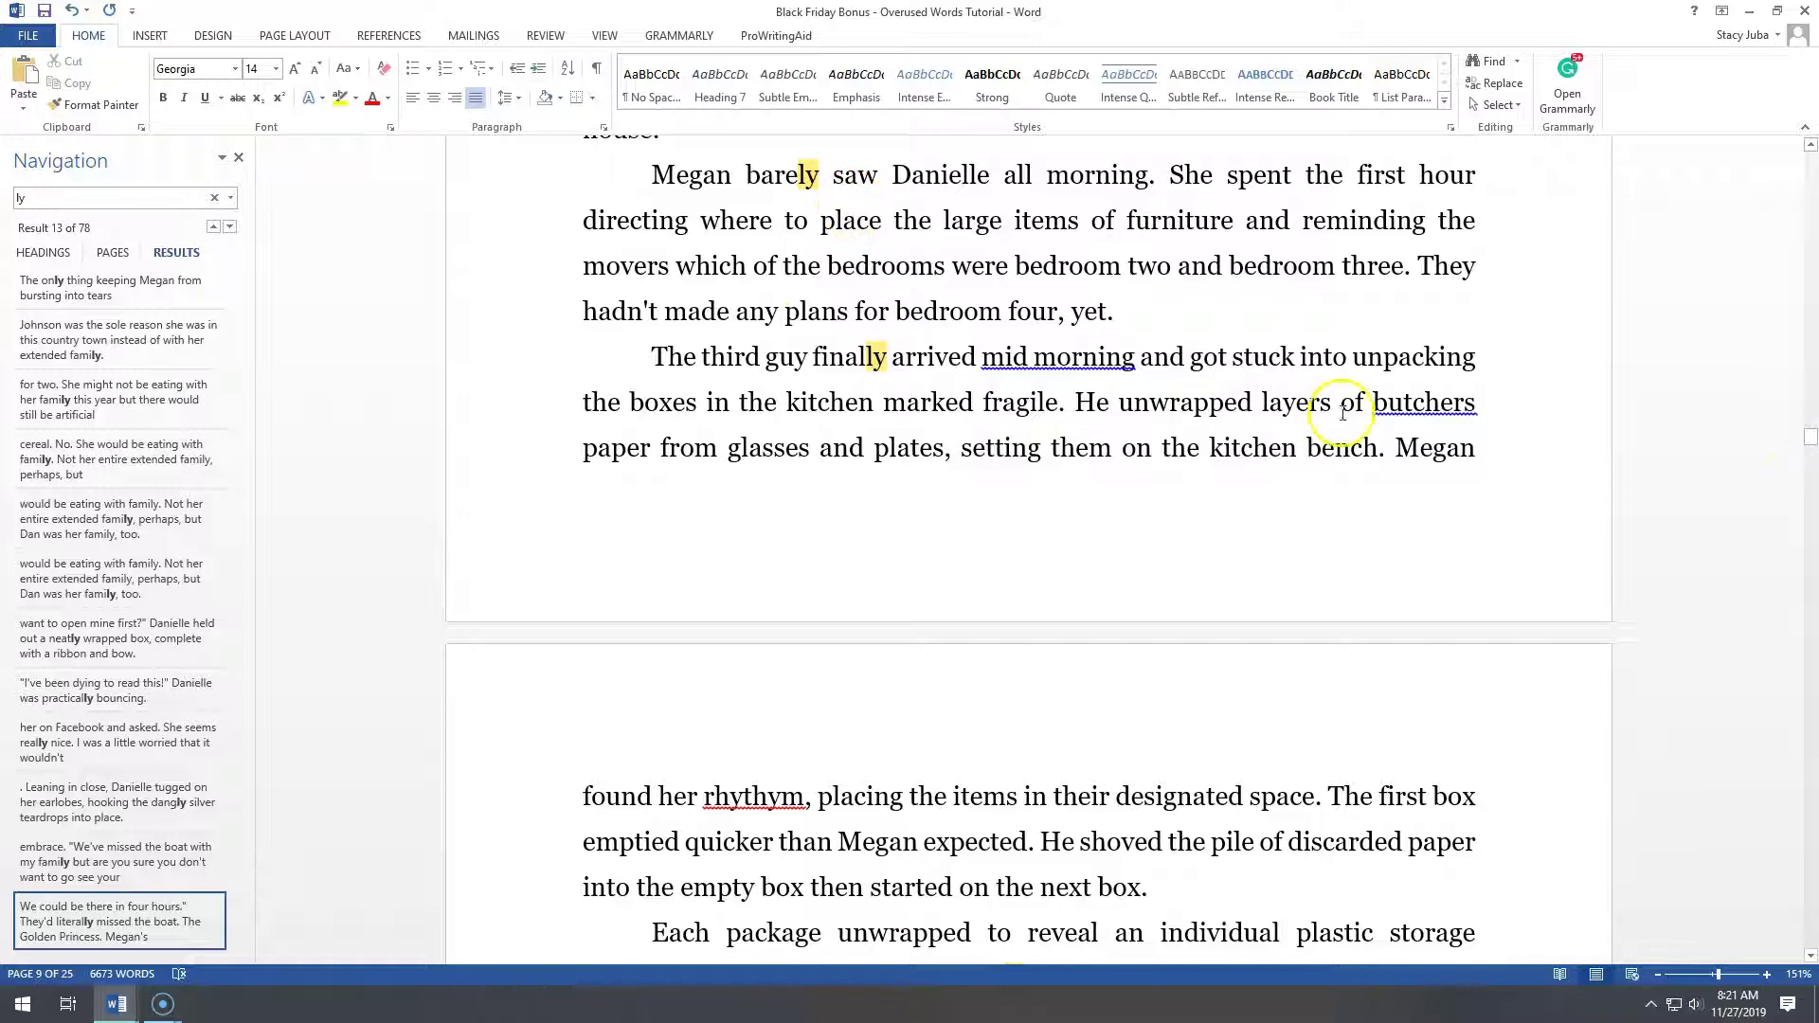
left_click_drag(1811, 437, 1812, 451)
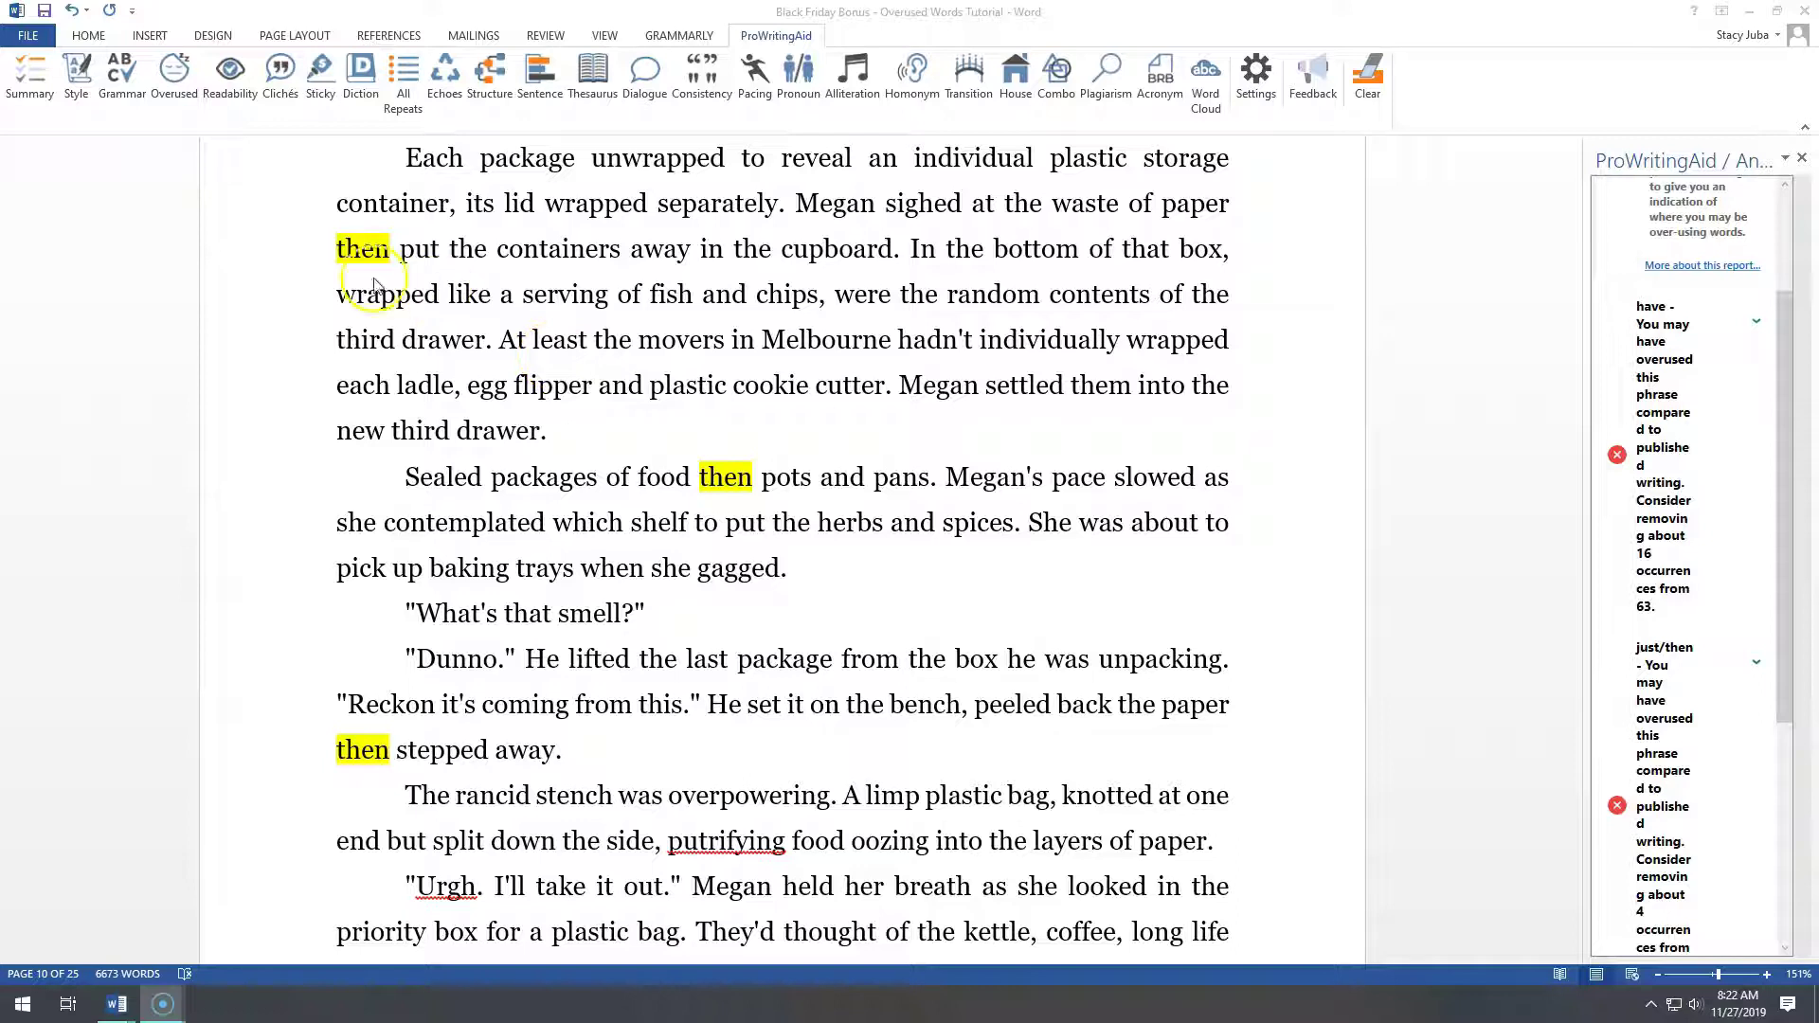
- Review the "have", "just/then" and "initial -ing" entries in the ProWritingAid overused words report
left_click(1785, 371)
left_click_drag(1782, 389, 1777, 423)
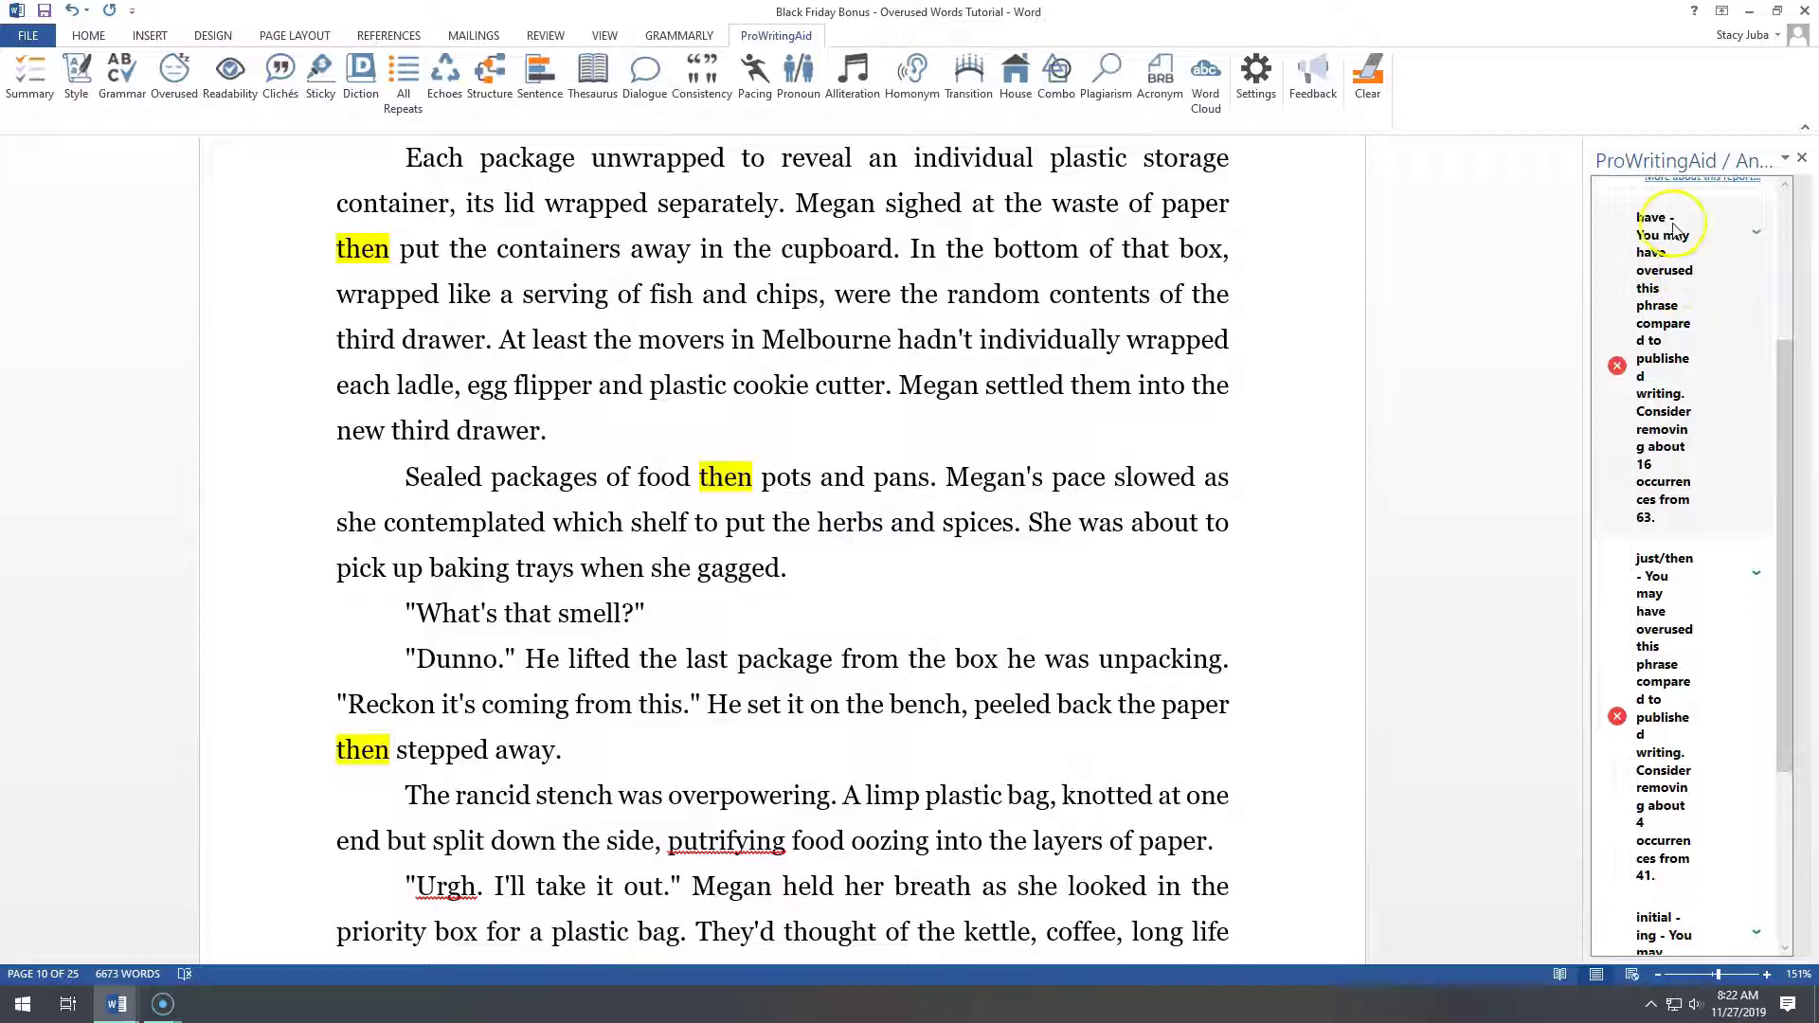
left_click_drag(1778, 453, 1787, 519)
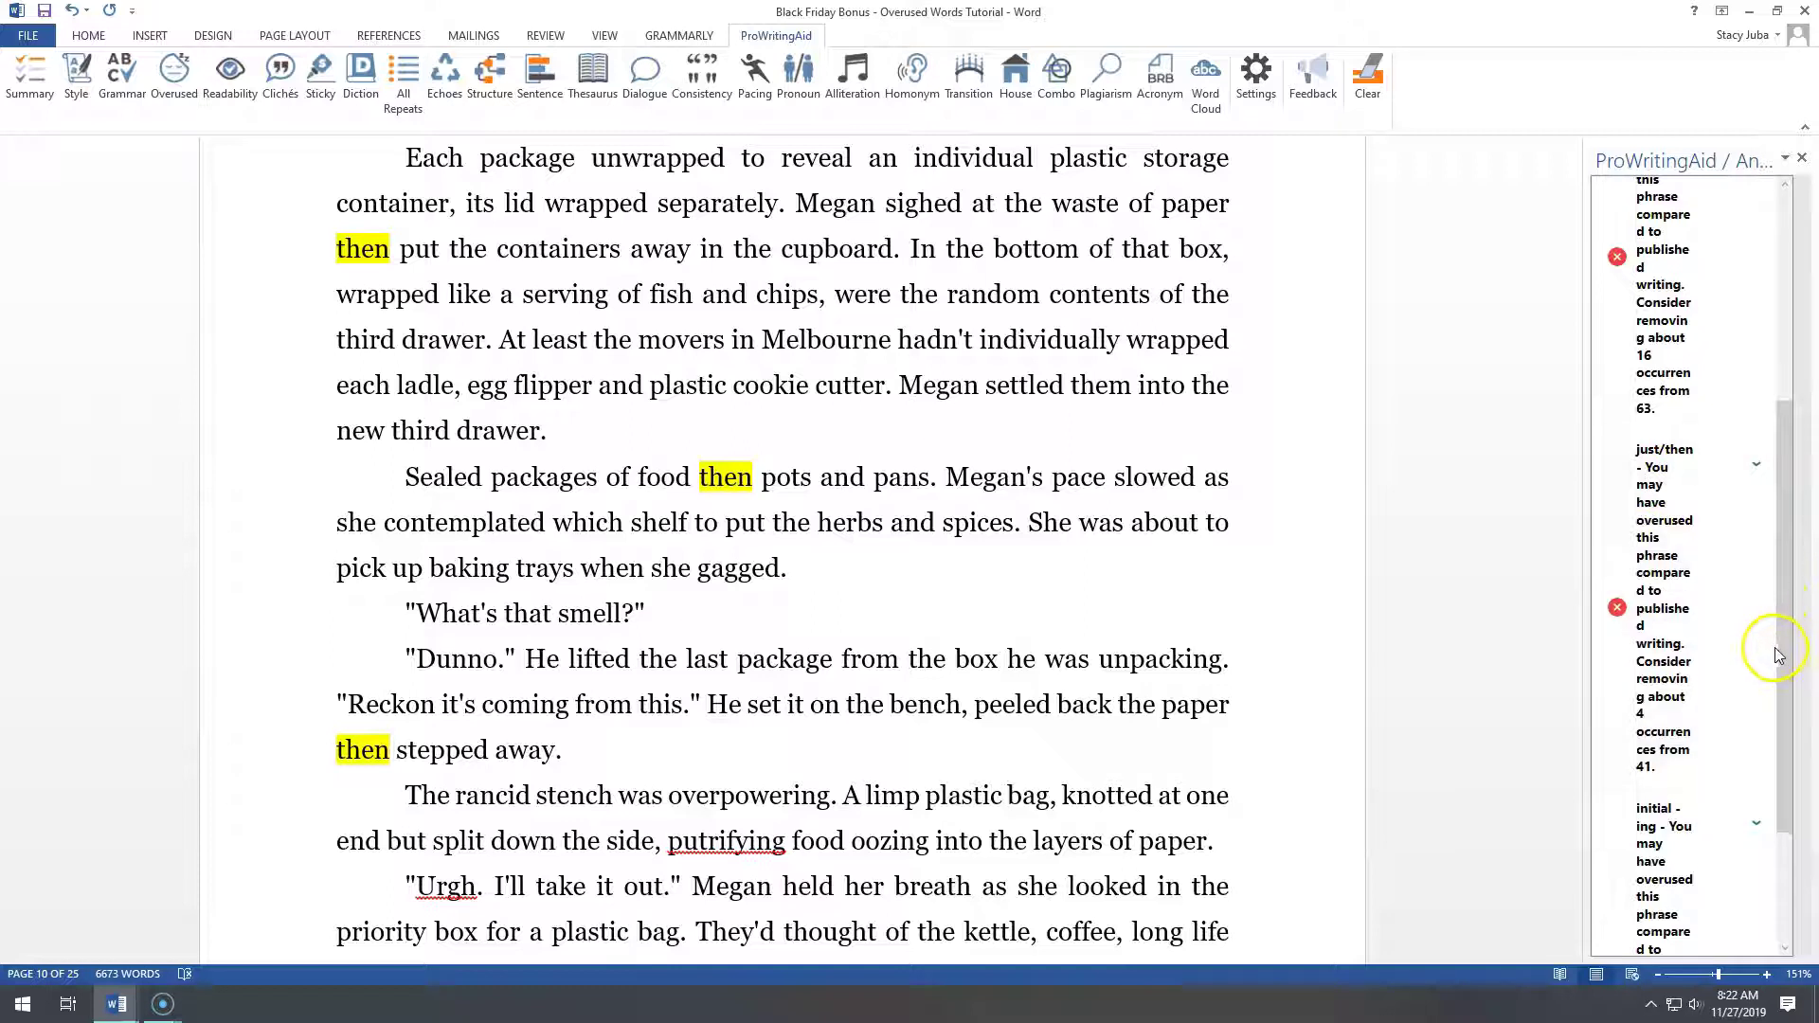
left_click_drag(1777, 654, 1790, 772)
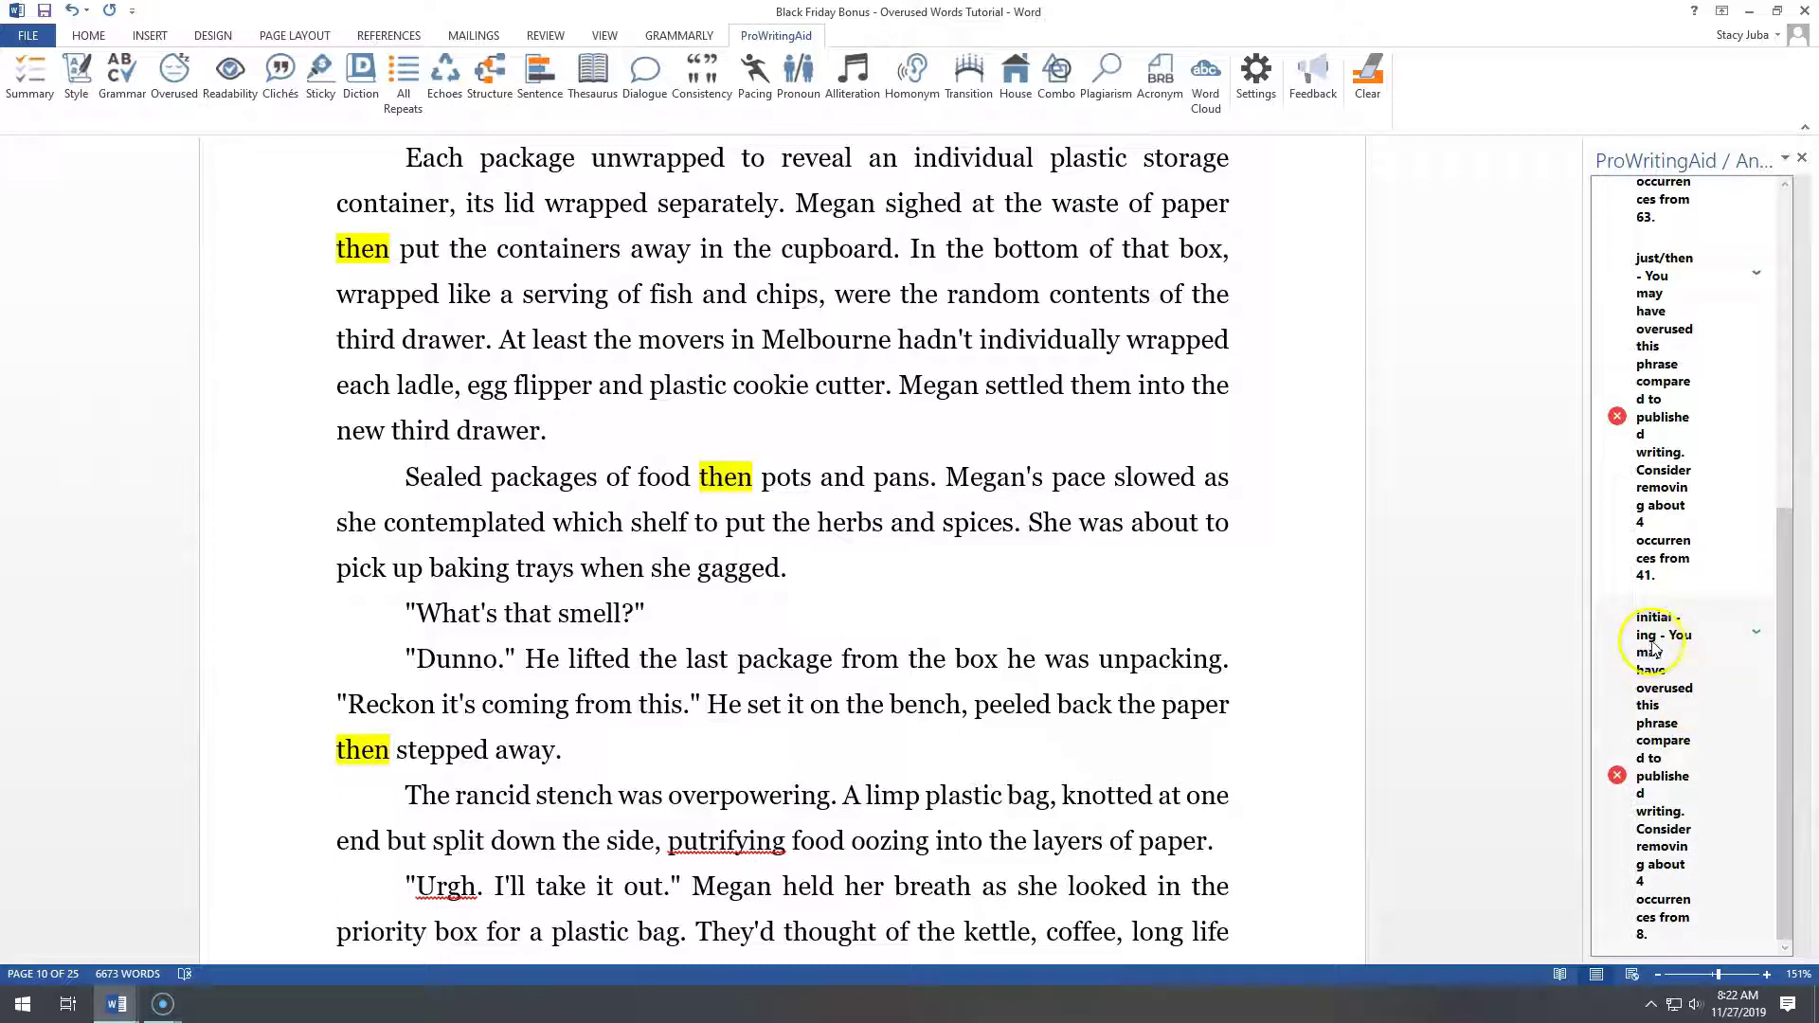
left_click_drag(1782, 599, 1779, 552)
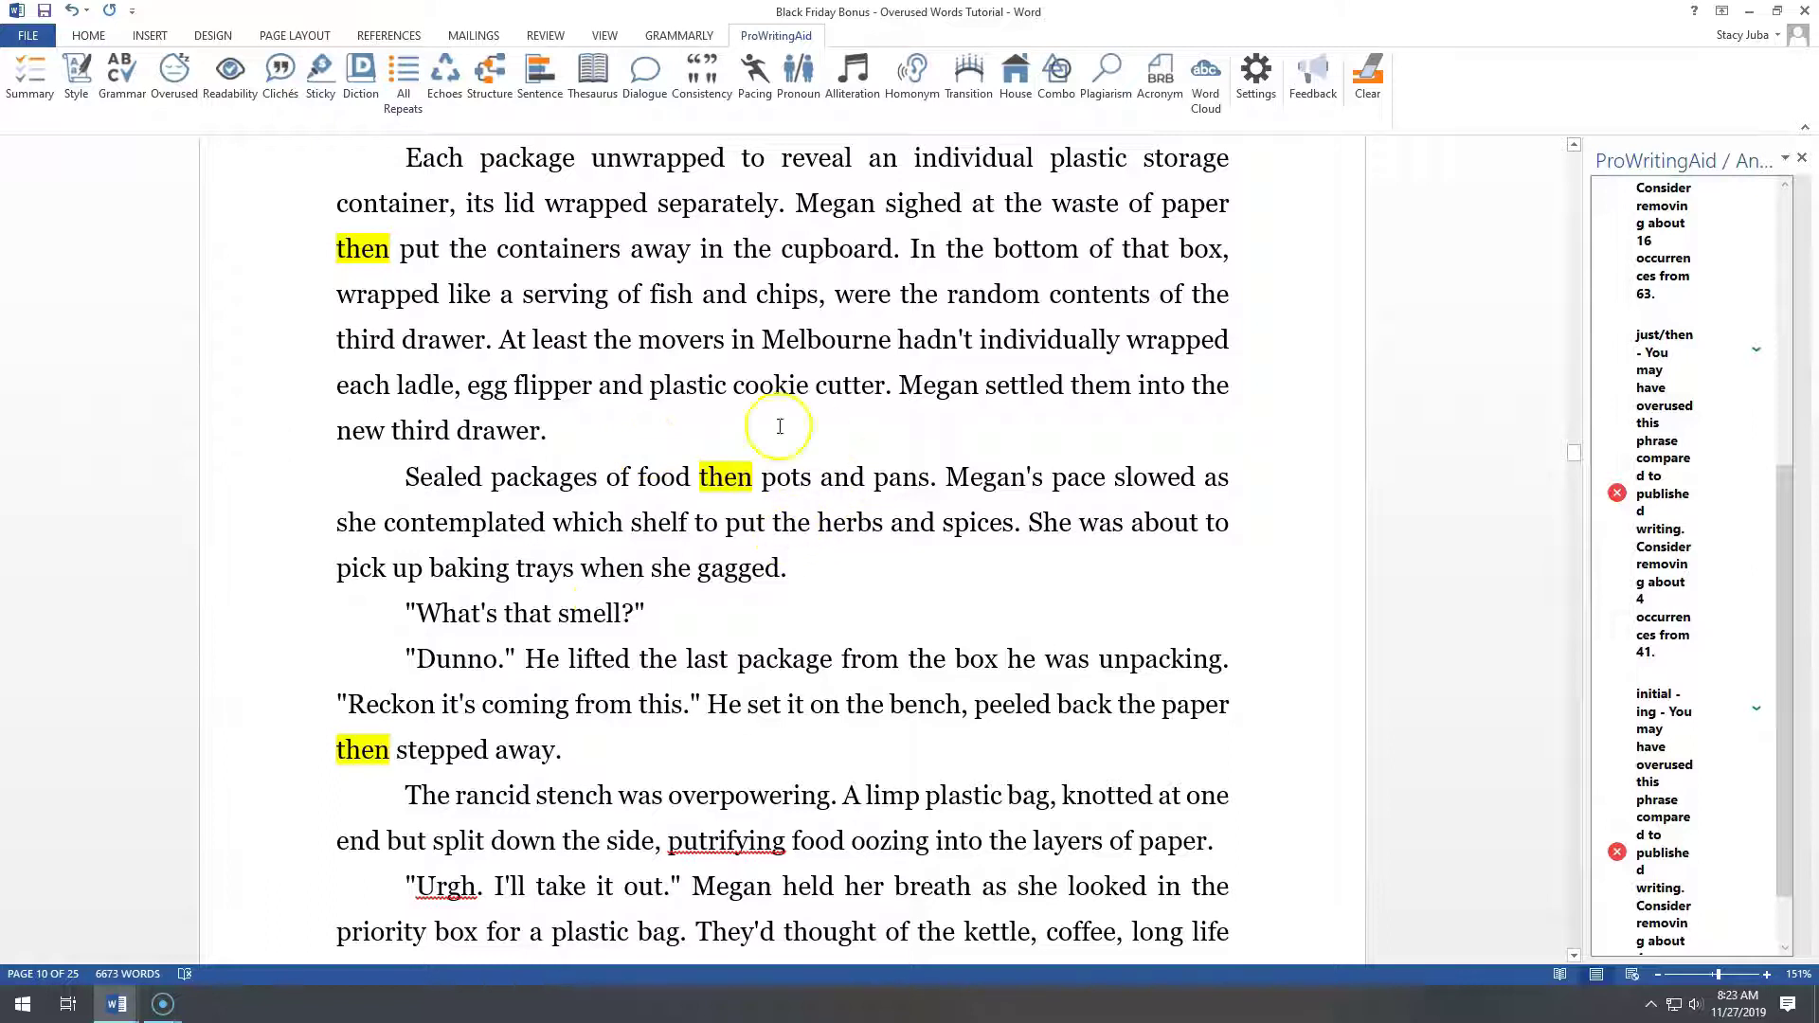
- Change "then started on the next box" to "before starting on the next box"
left_click_drag(1574, 455, 1568, 452)
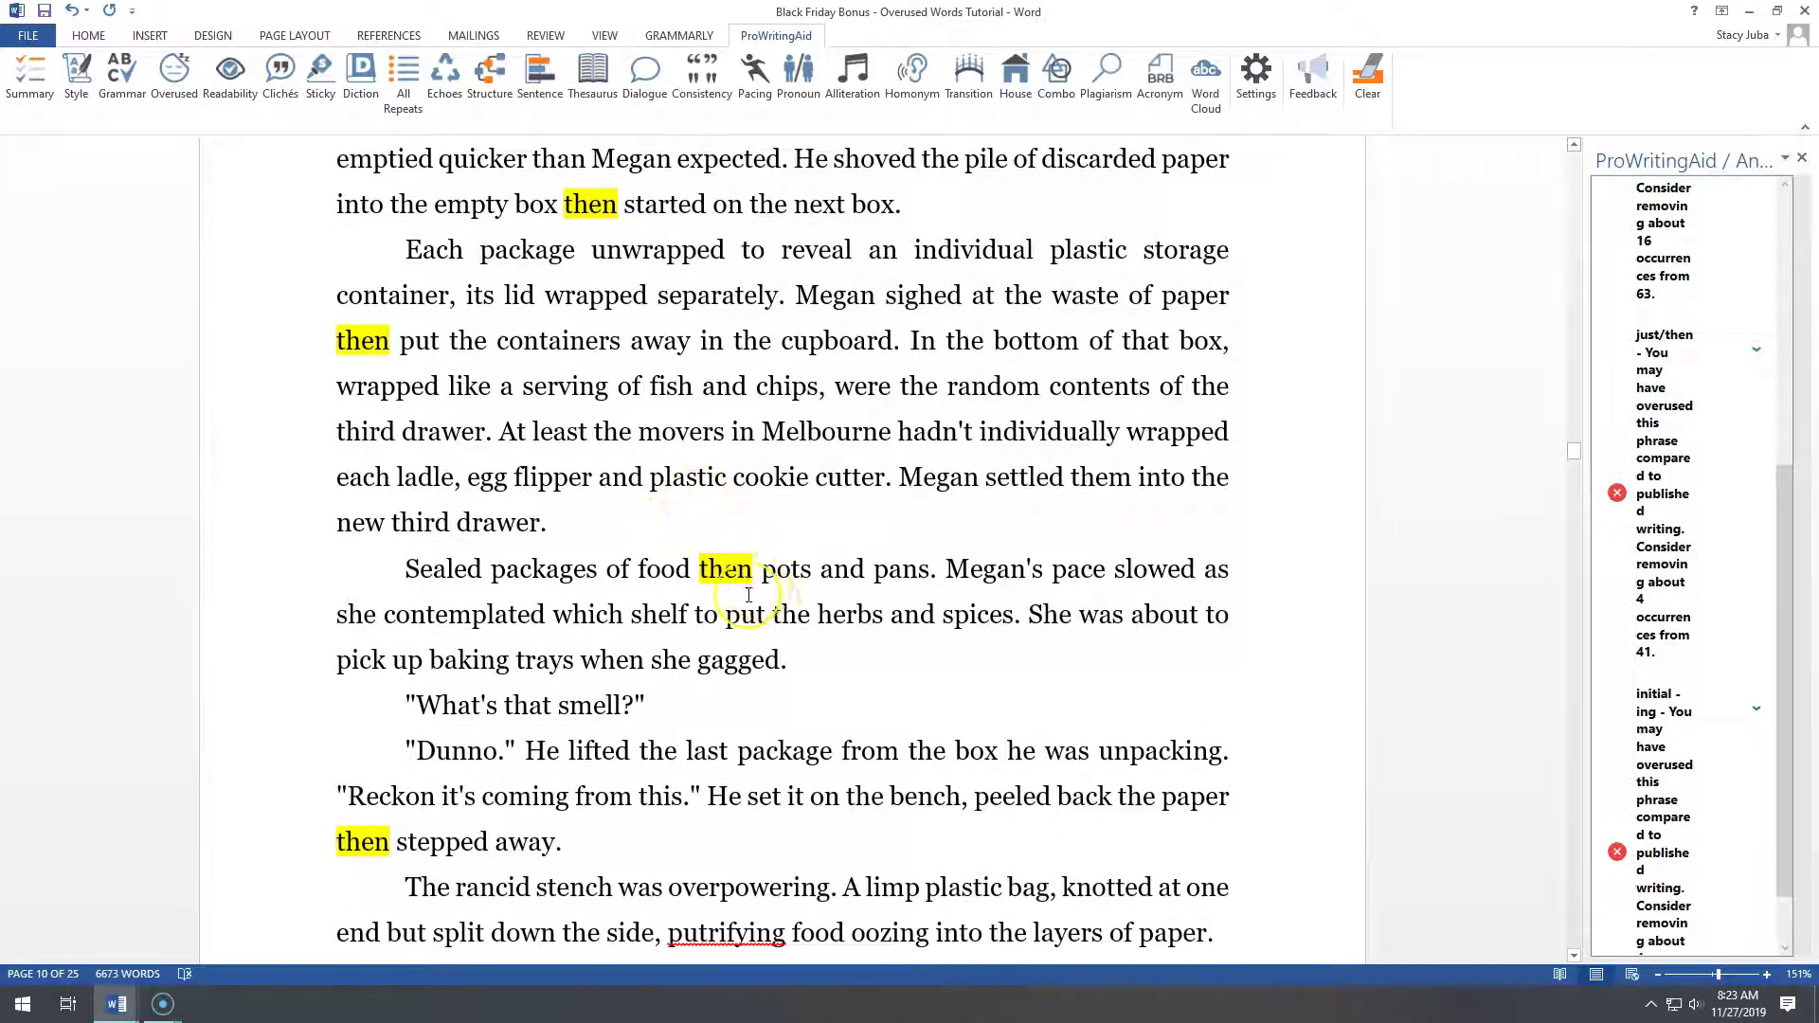
left_click(574, 204)
left_click_drag(568, 205, 629, 212)
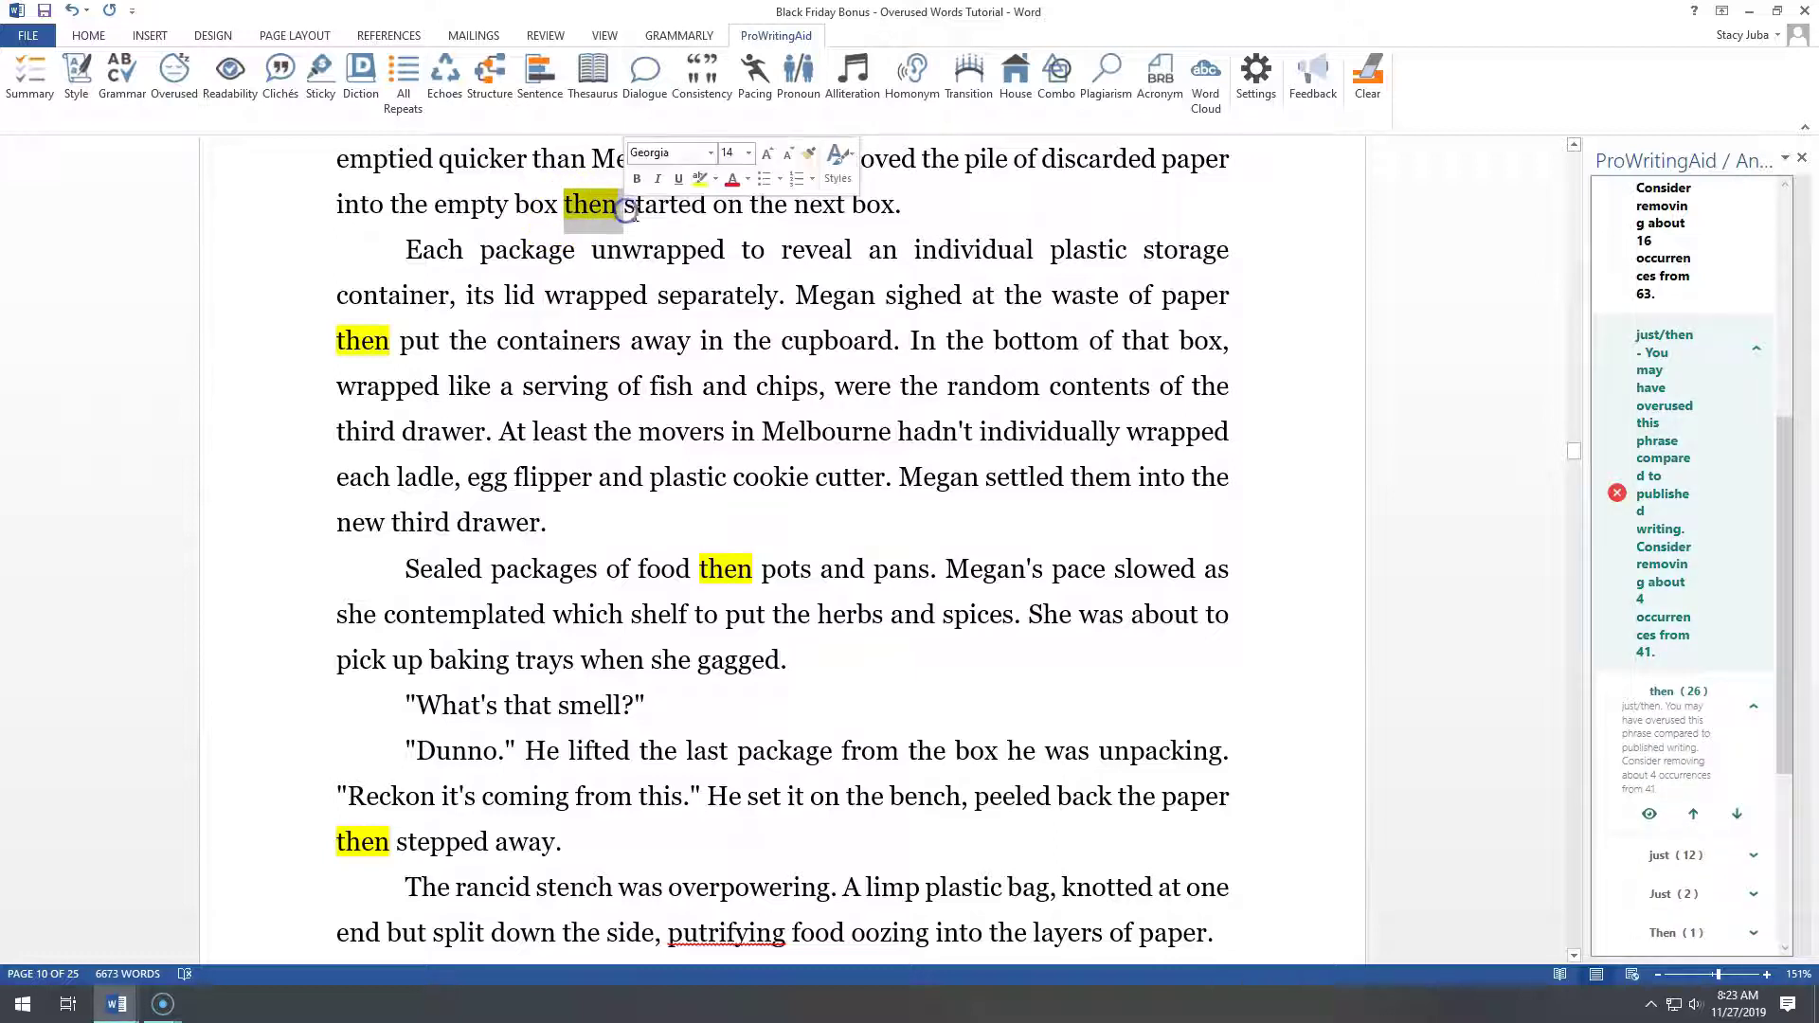
key("Delete")
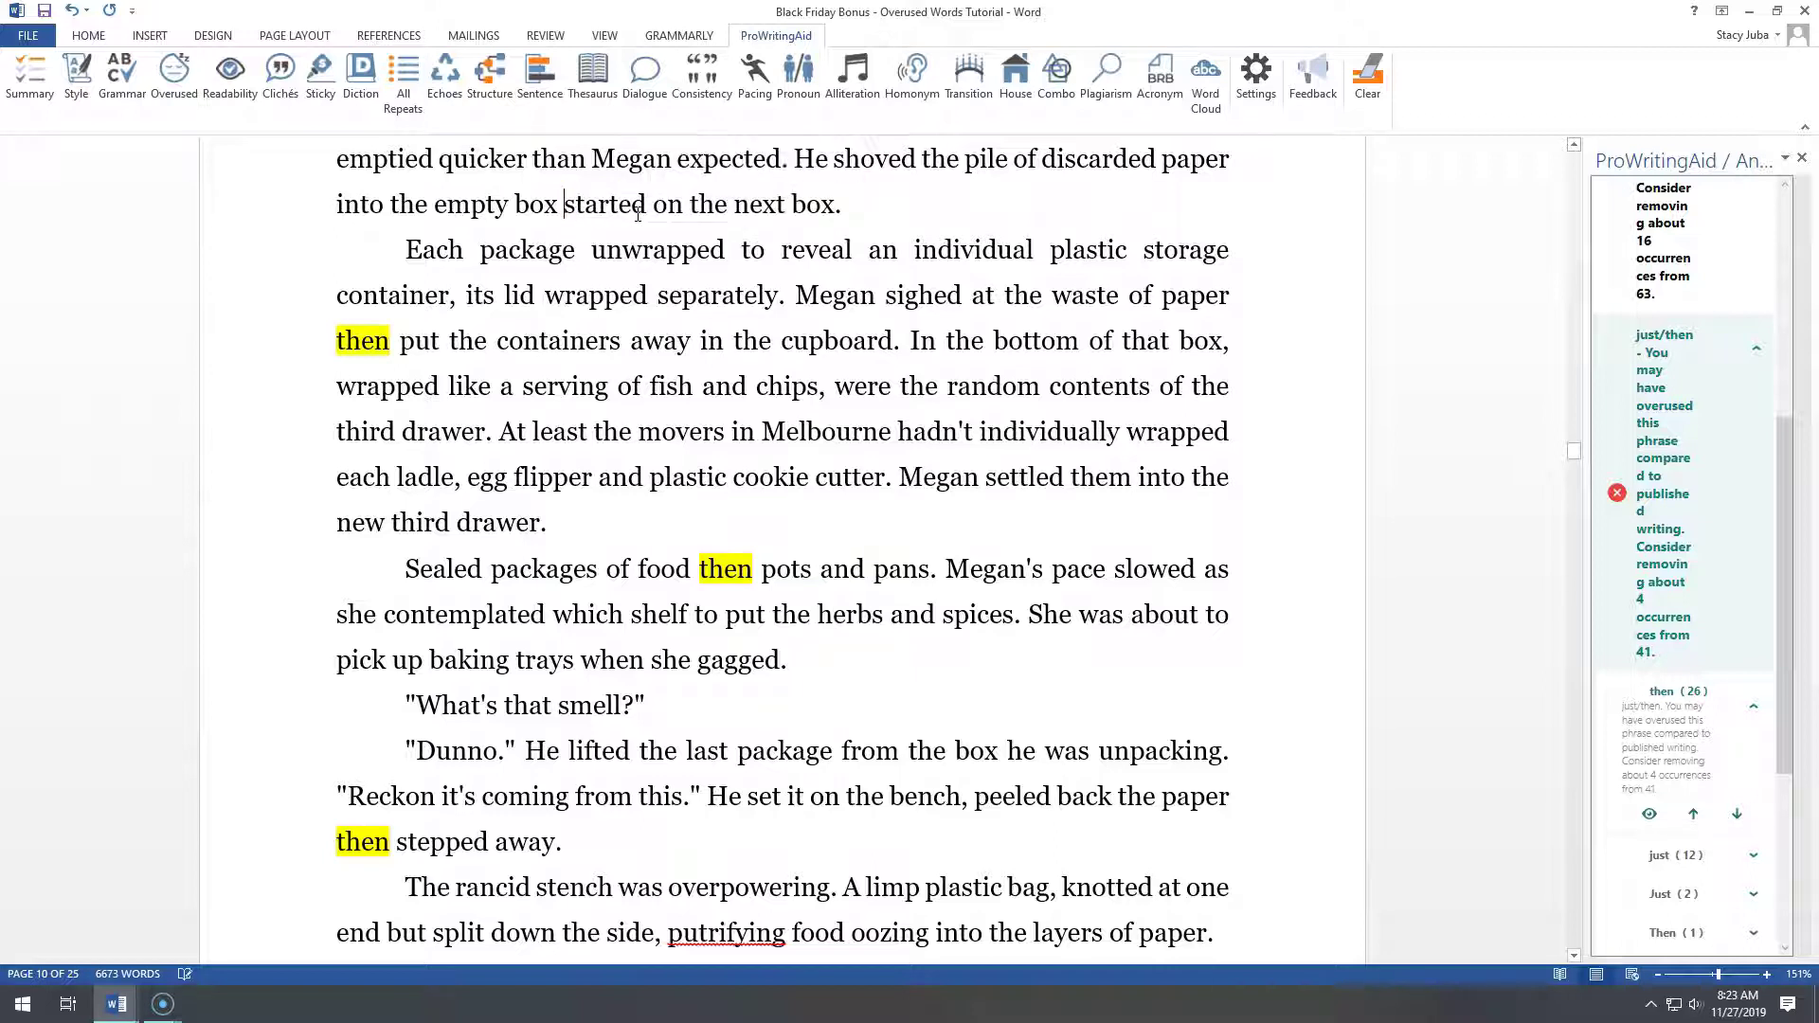
type("before")
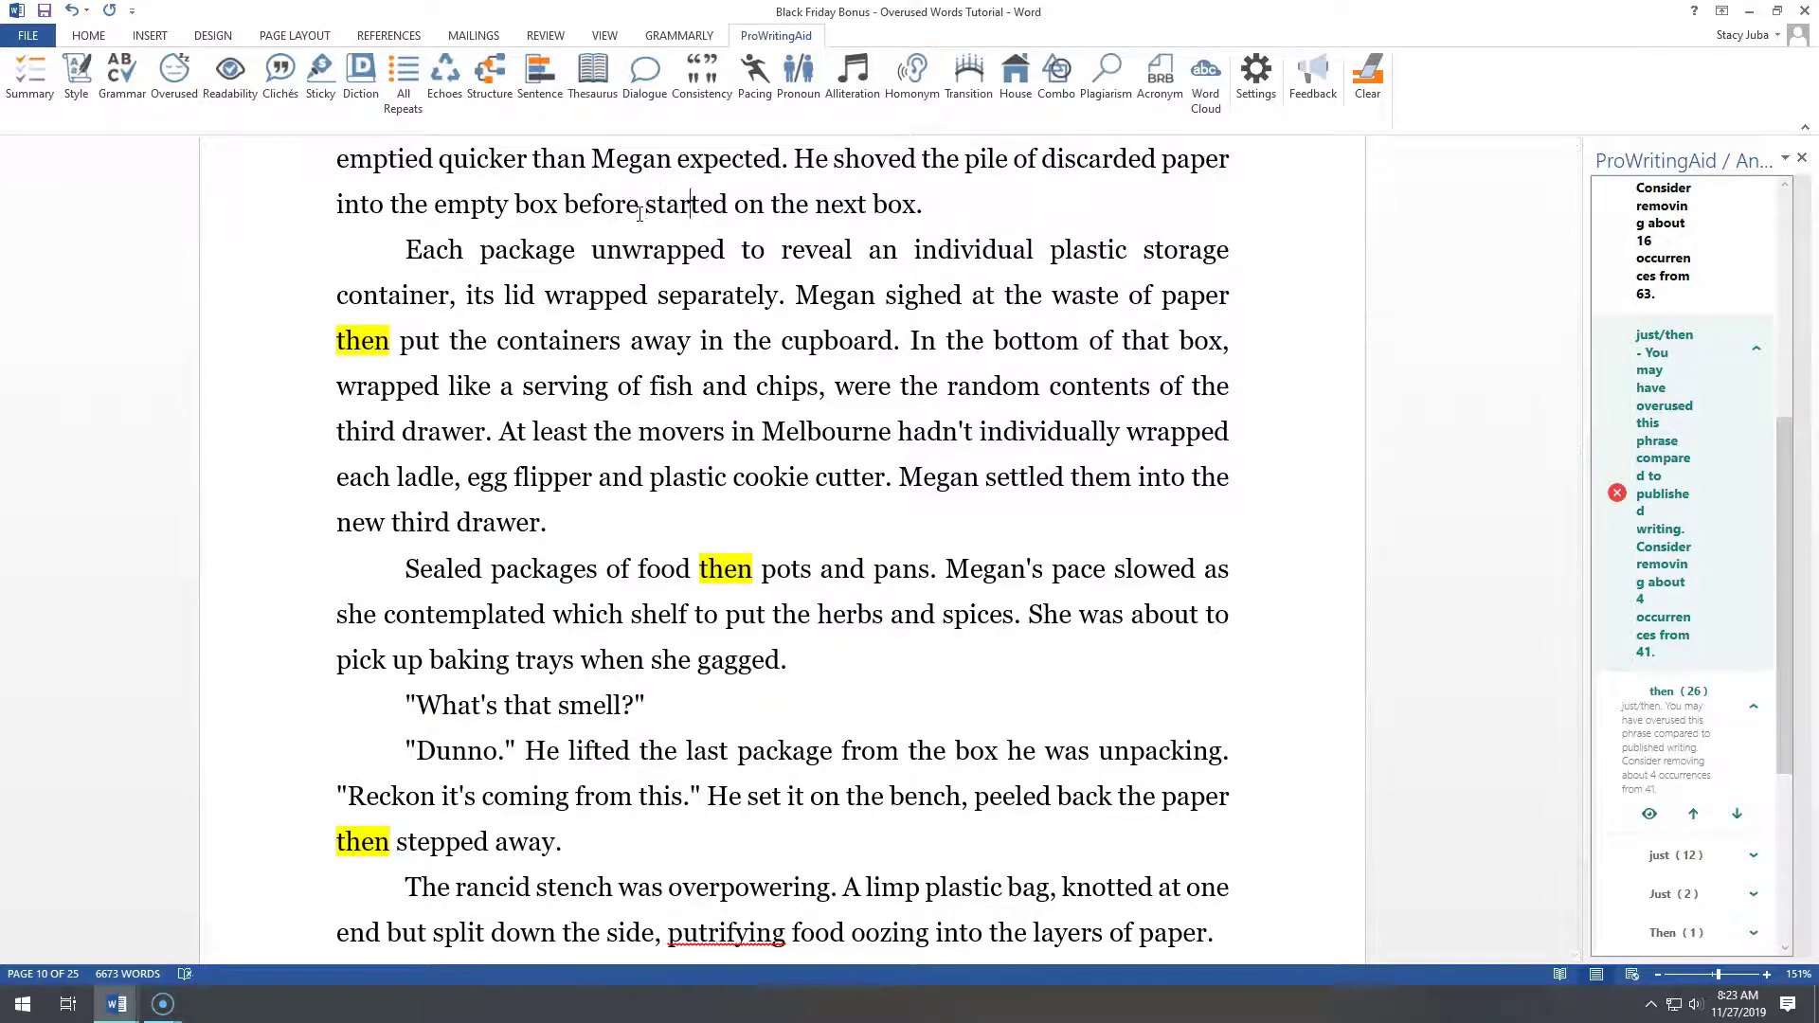
key("Delete")
key("Delete")
type("ing")
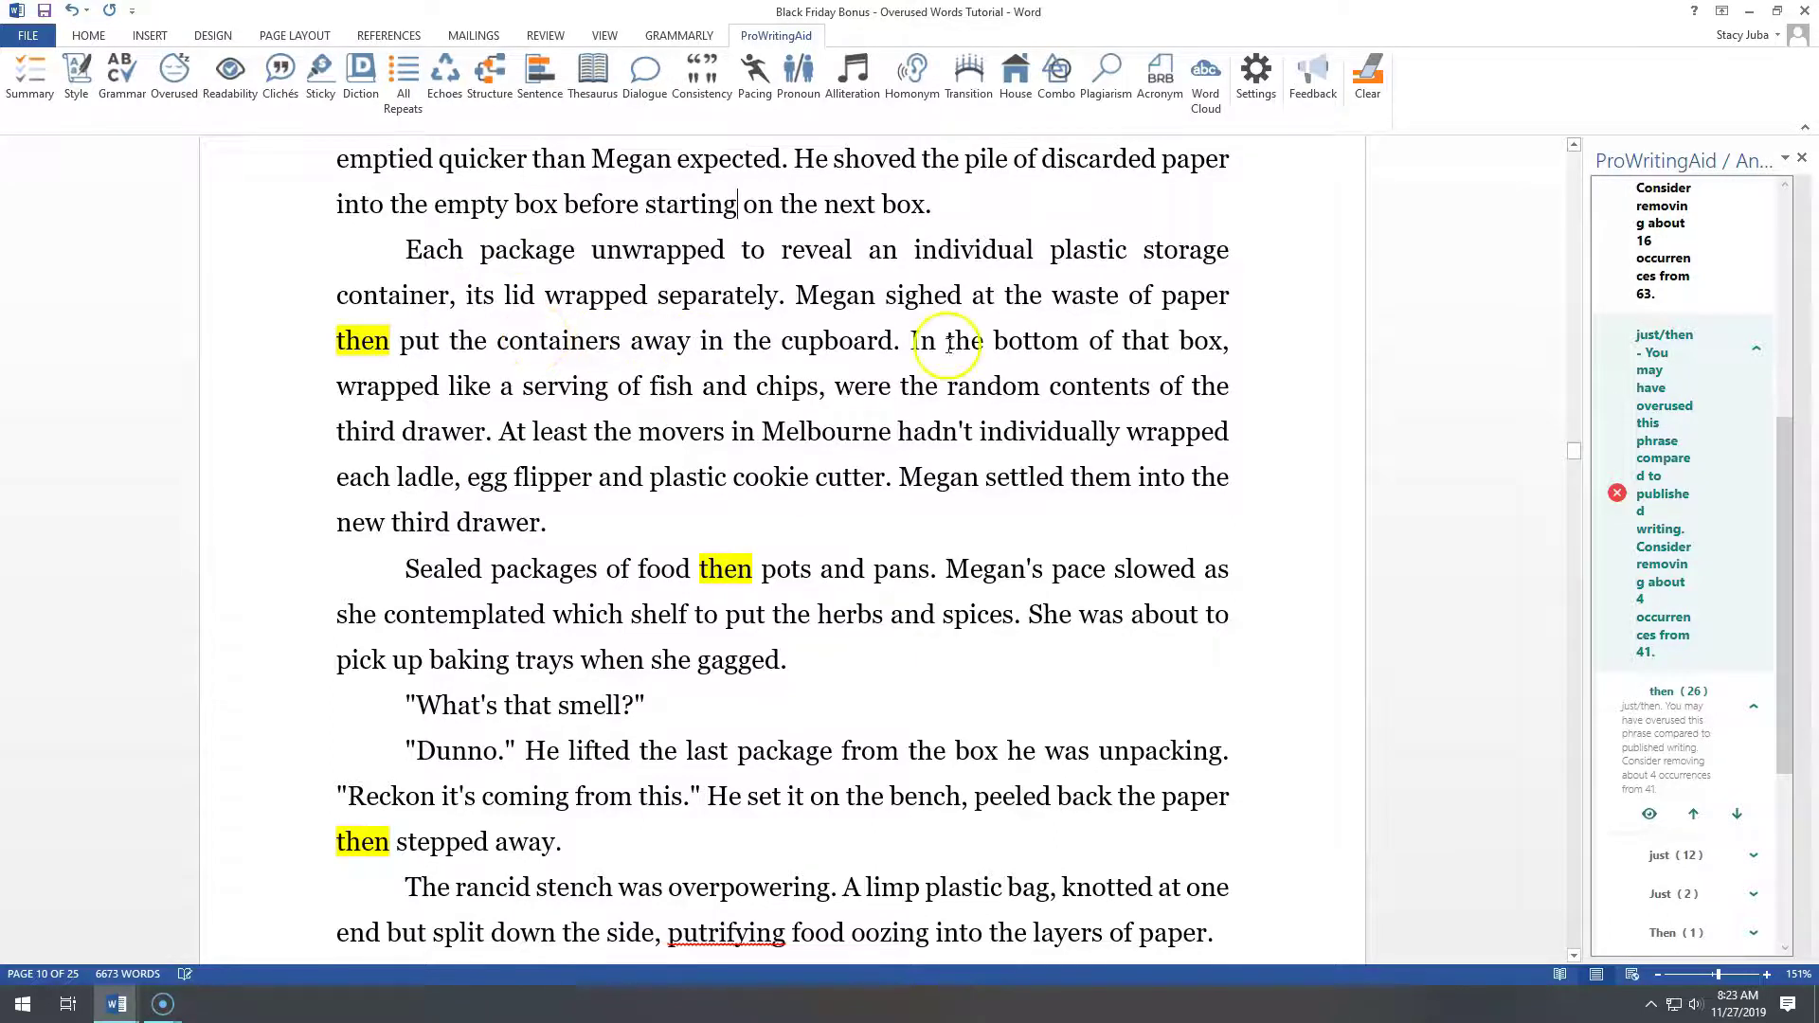
- Replace the highlighted "then" with "and" before "put the containers away" and before "stepped away"
left_click(358, 347)
left_click_drag(341, 342, 390, 344)
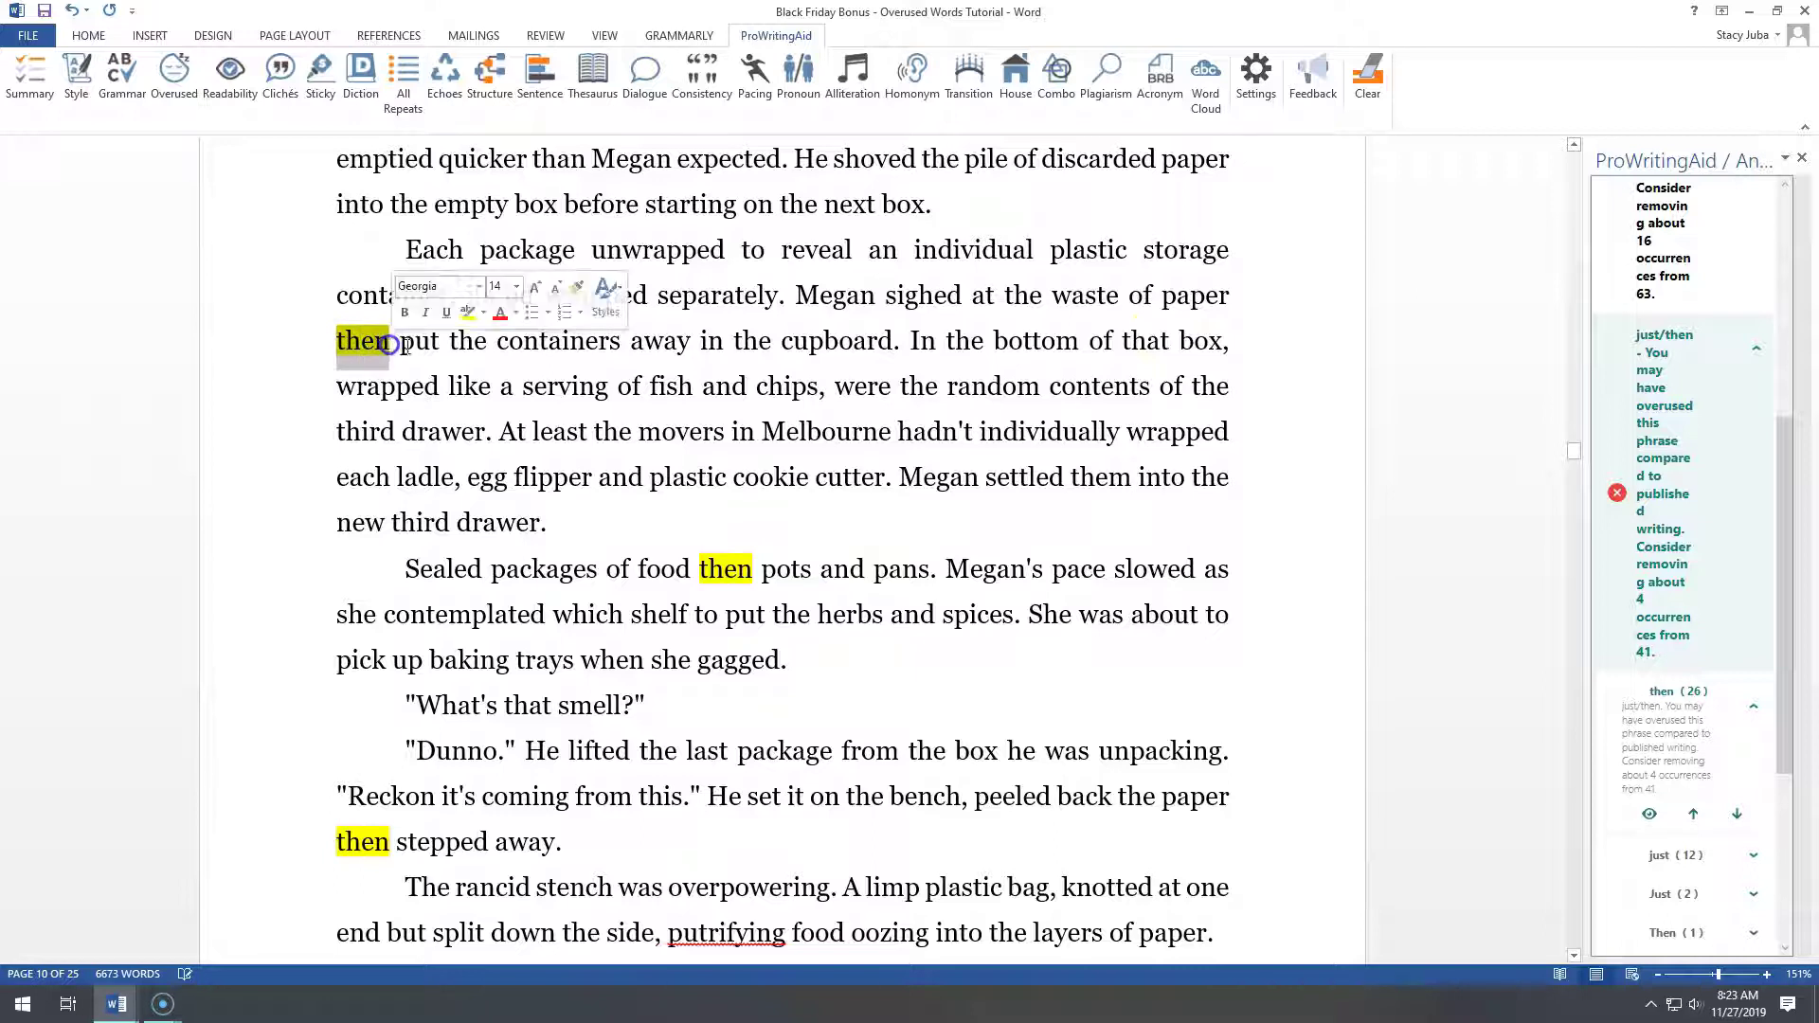
key("Delete")
type("and")
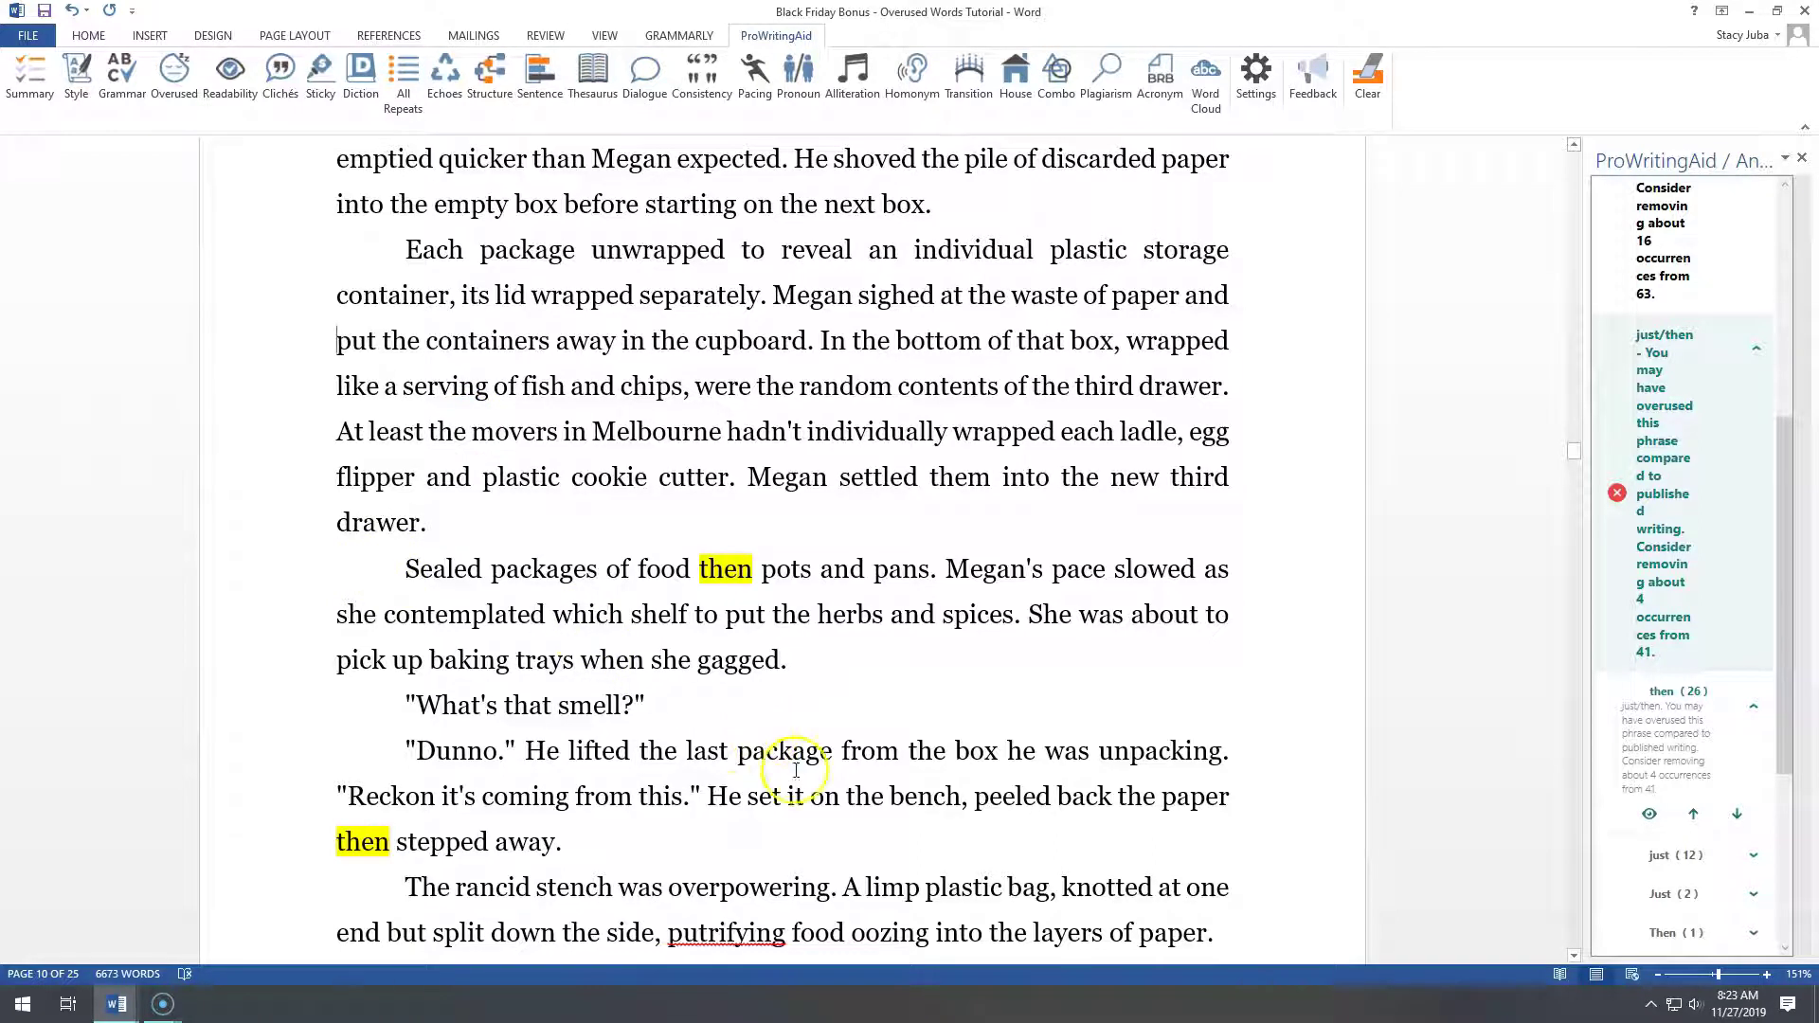
left_click_drag(335, 844, 390, 844)
key("BackSpace")
type("and")
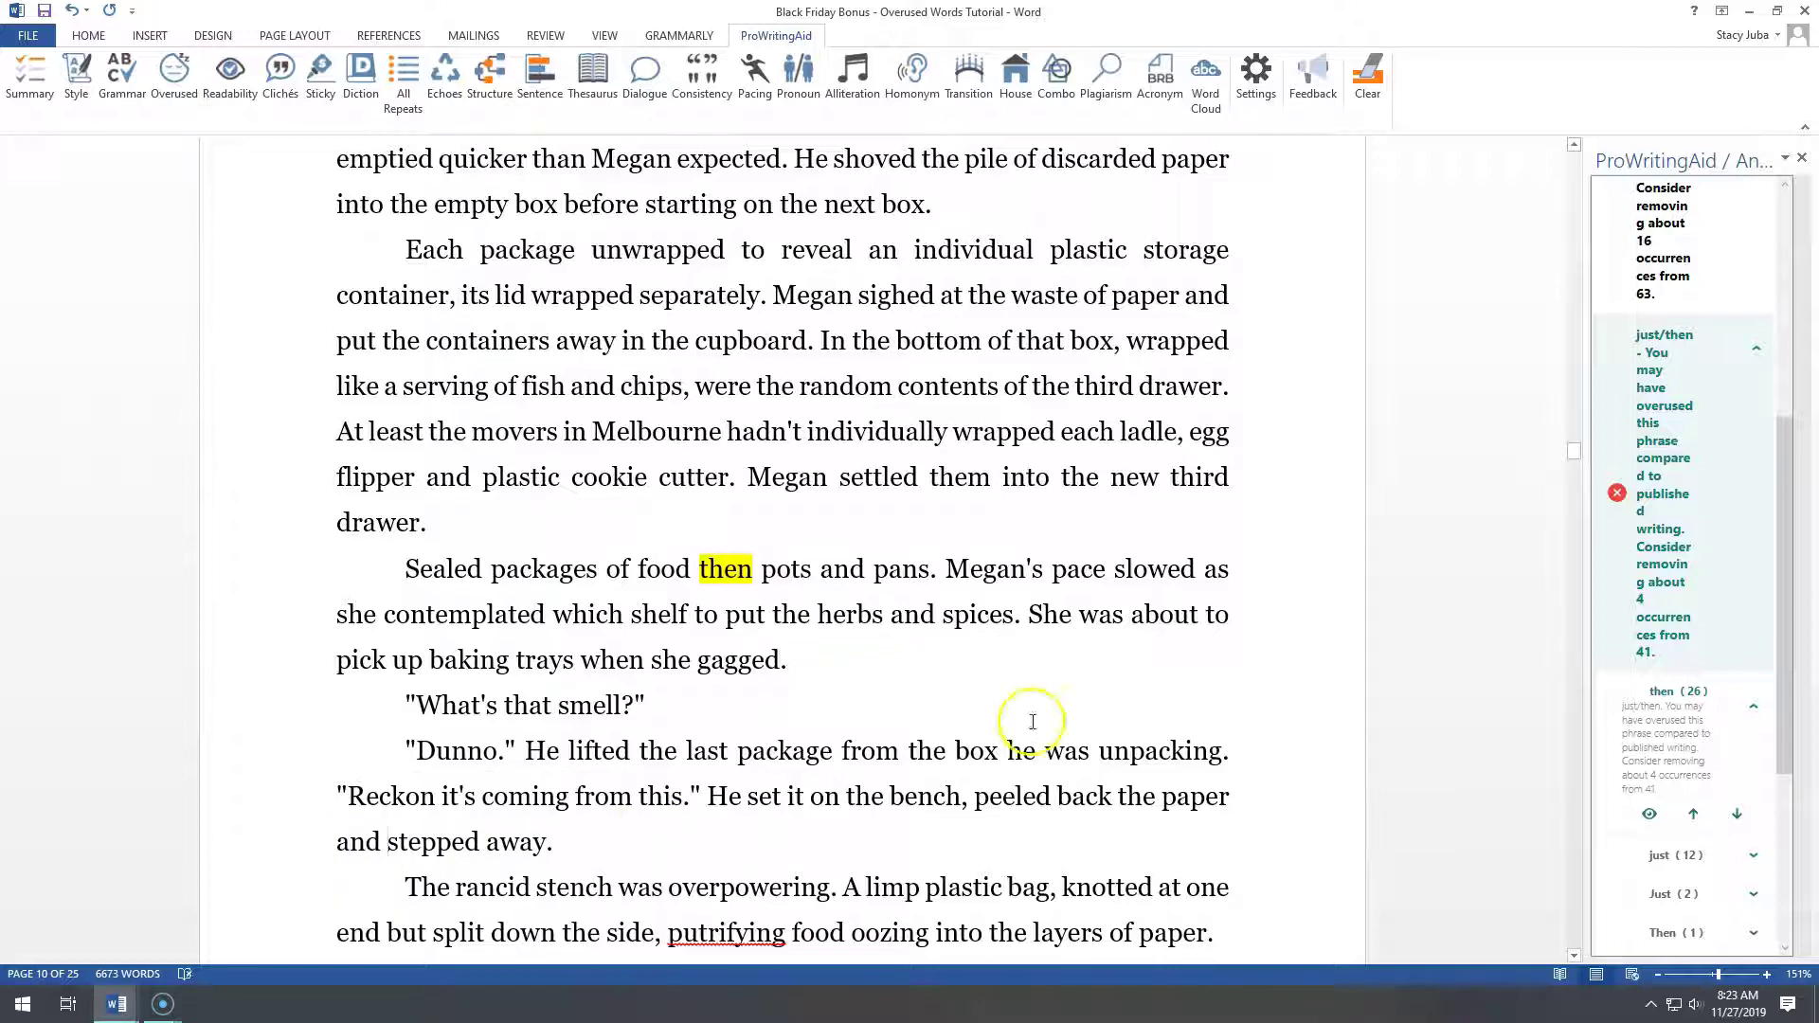
- Examine the further highlighted words "Carrying", "have" and "just" in the following paragraphs
left_click_drag(1573, 453, 1578, 467)
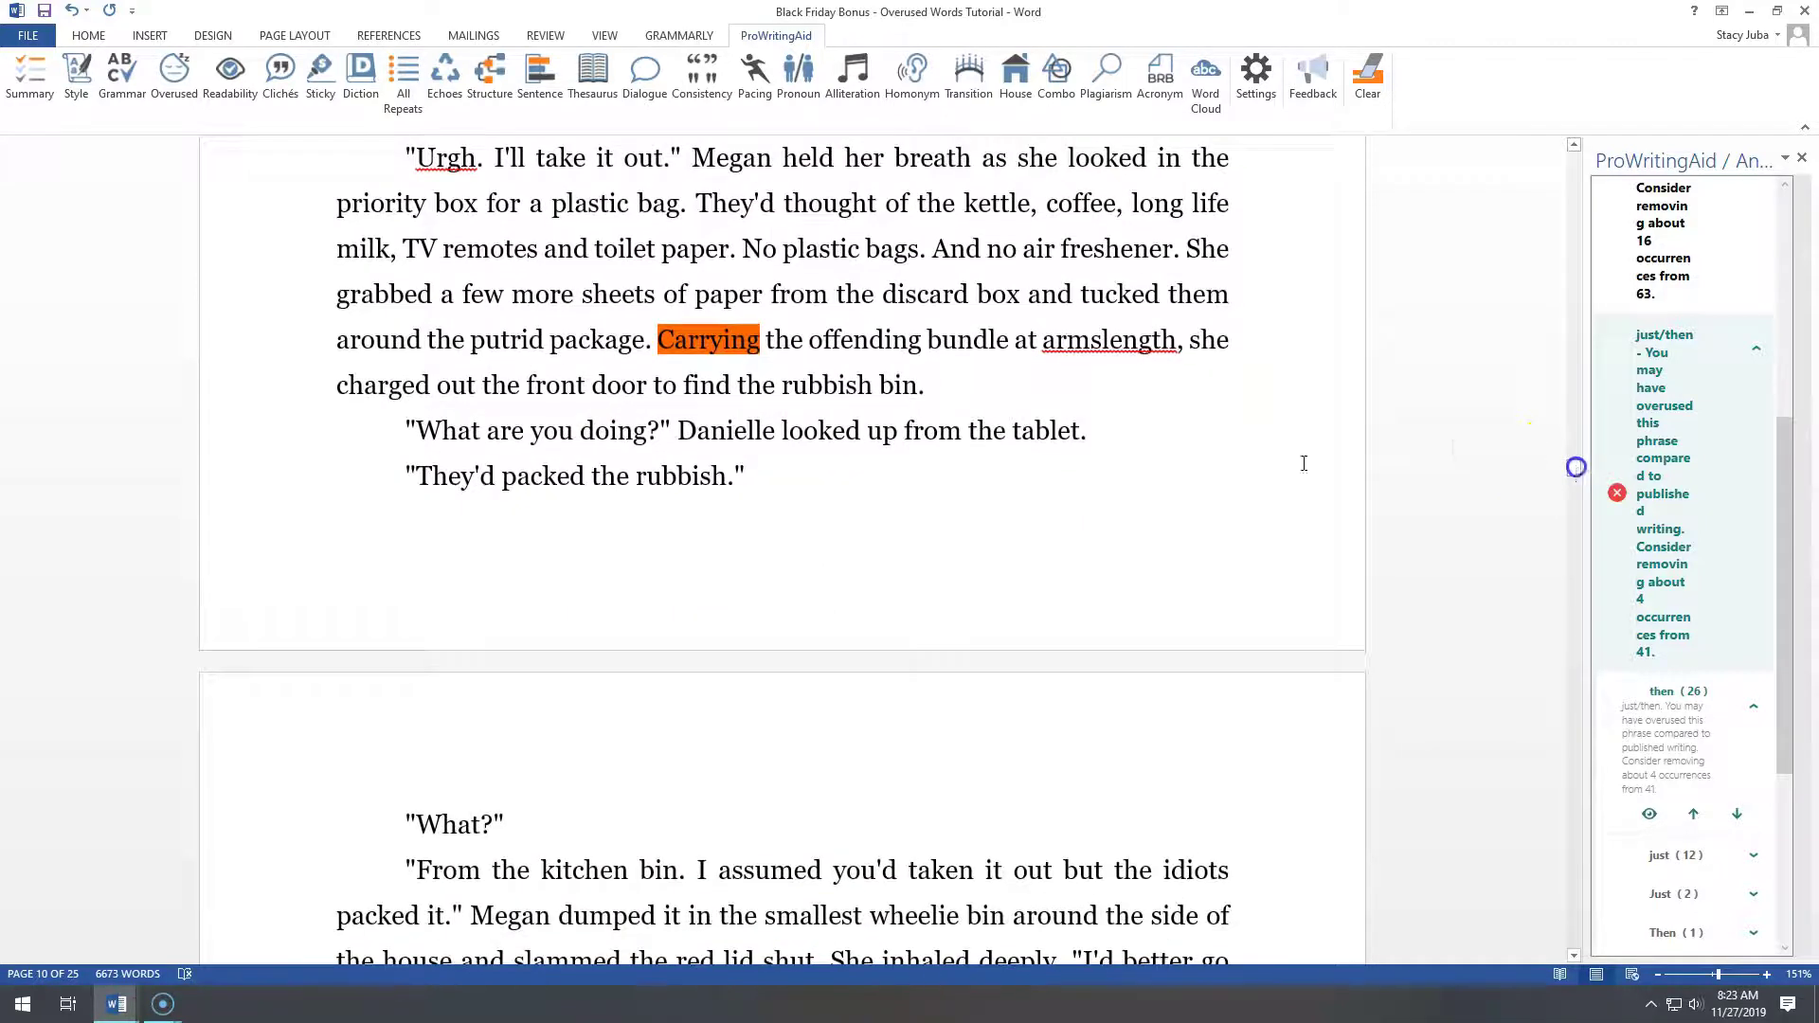
mouse_move(1573, 468)
left_mouse_down()
mouse_move(1571, 449)
mouse_move(1583, 471)
left_mouse_up()
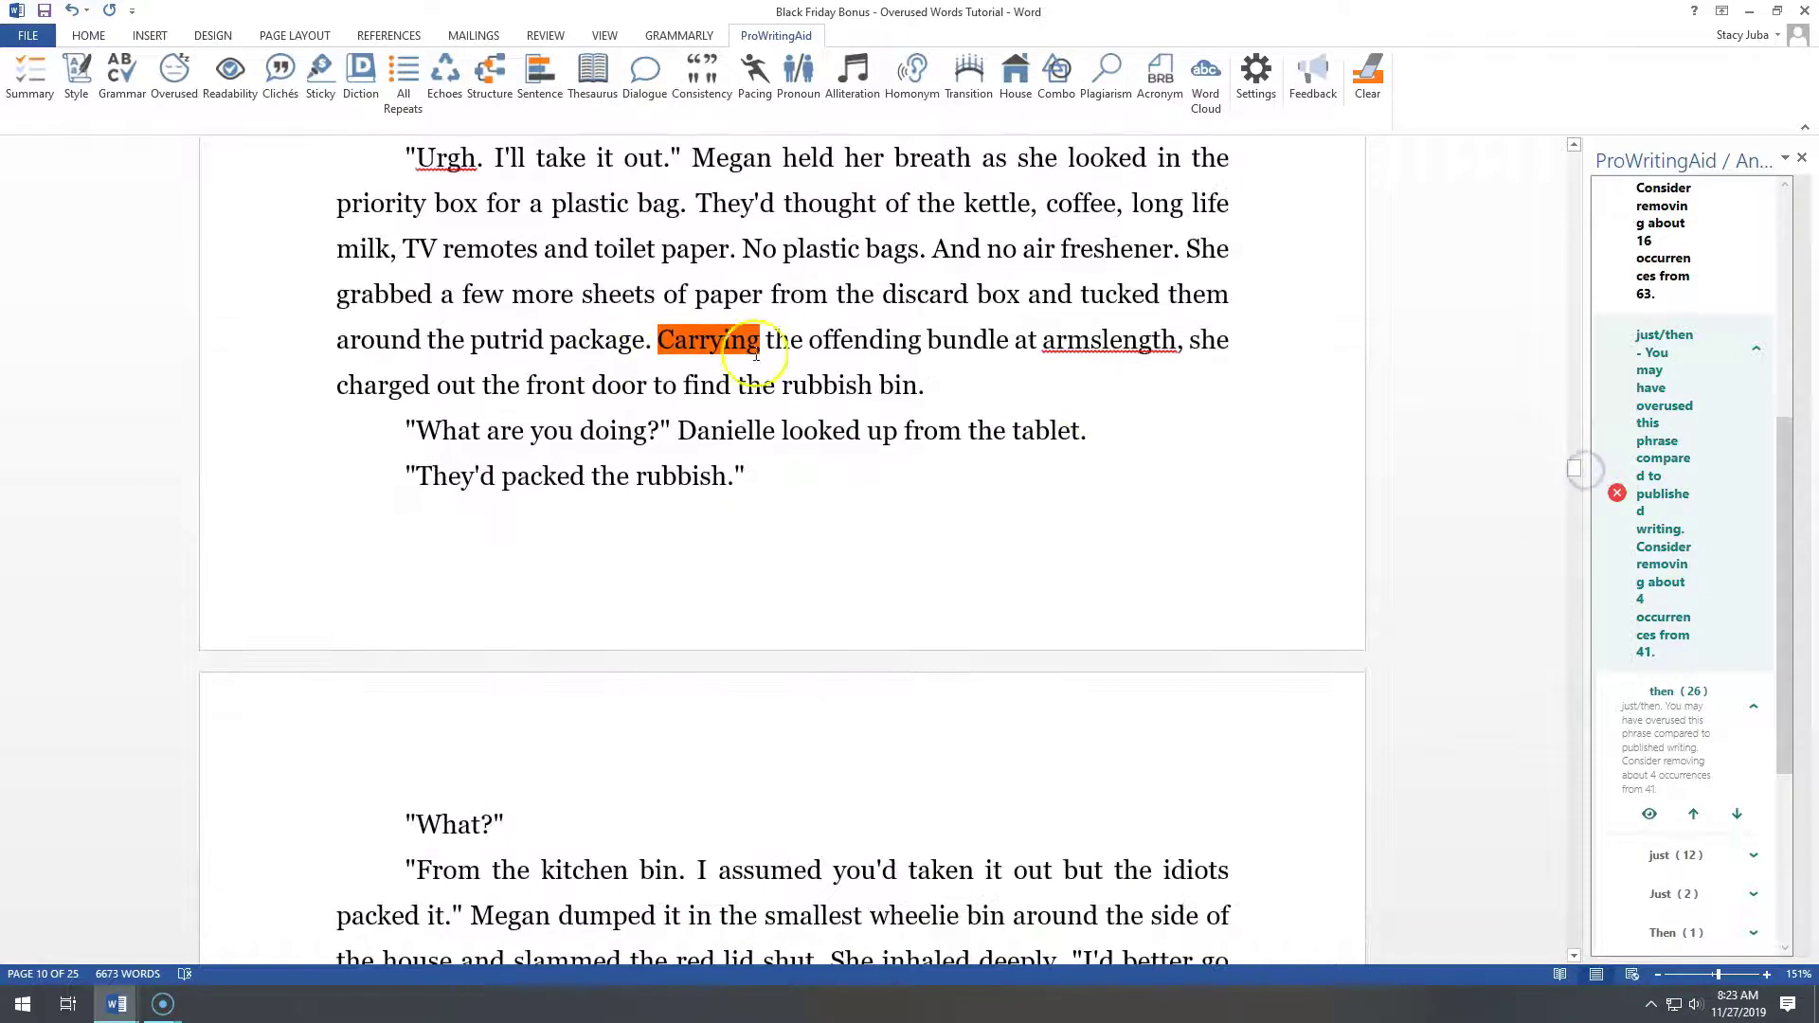
left_click_drag(1577, 470, 1577, 490)
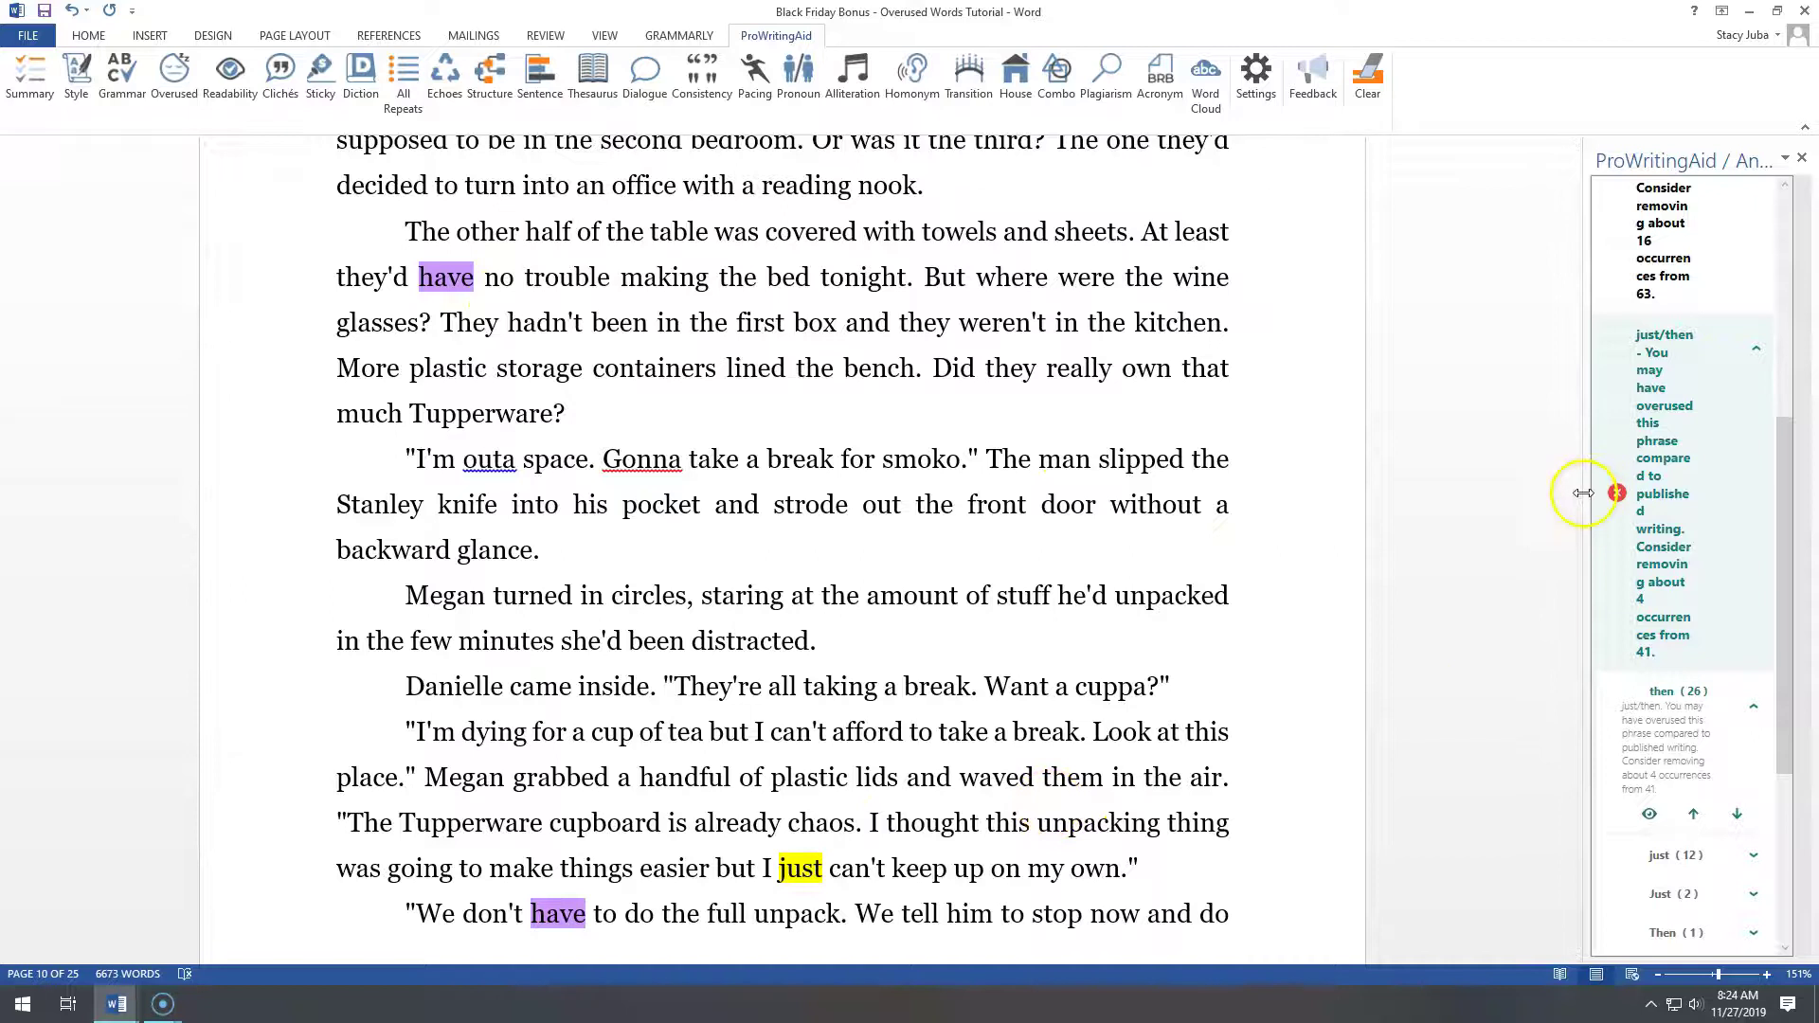
left_click_drag(1578, 499, 1577, 504)
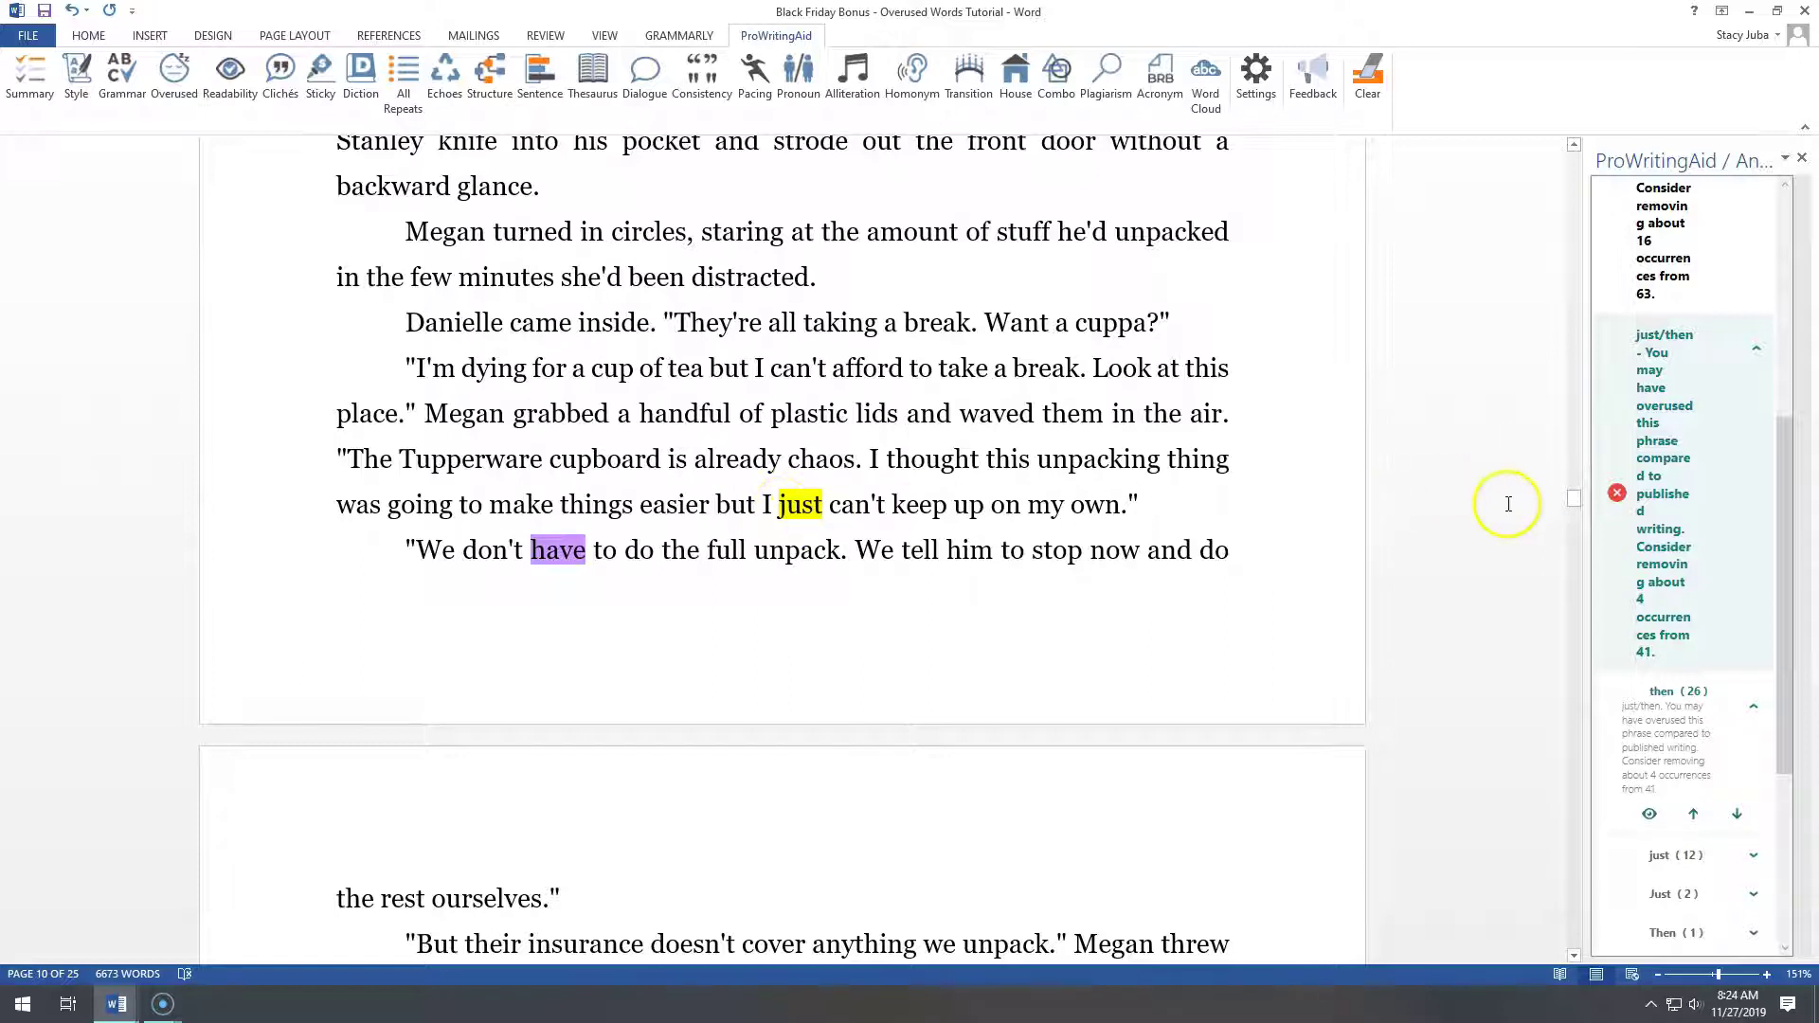
- Shorten "She would have to pull it all out again" to "She'd to pull it all out again" in the Tupperware paragraph
scroll(1580, 500, "up", 6)
scroll(1580, 501, "down", 5)
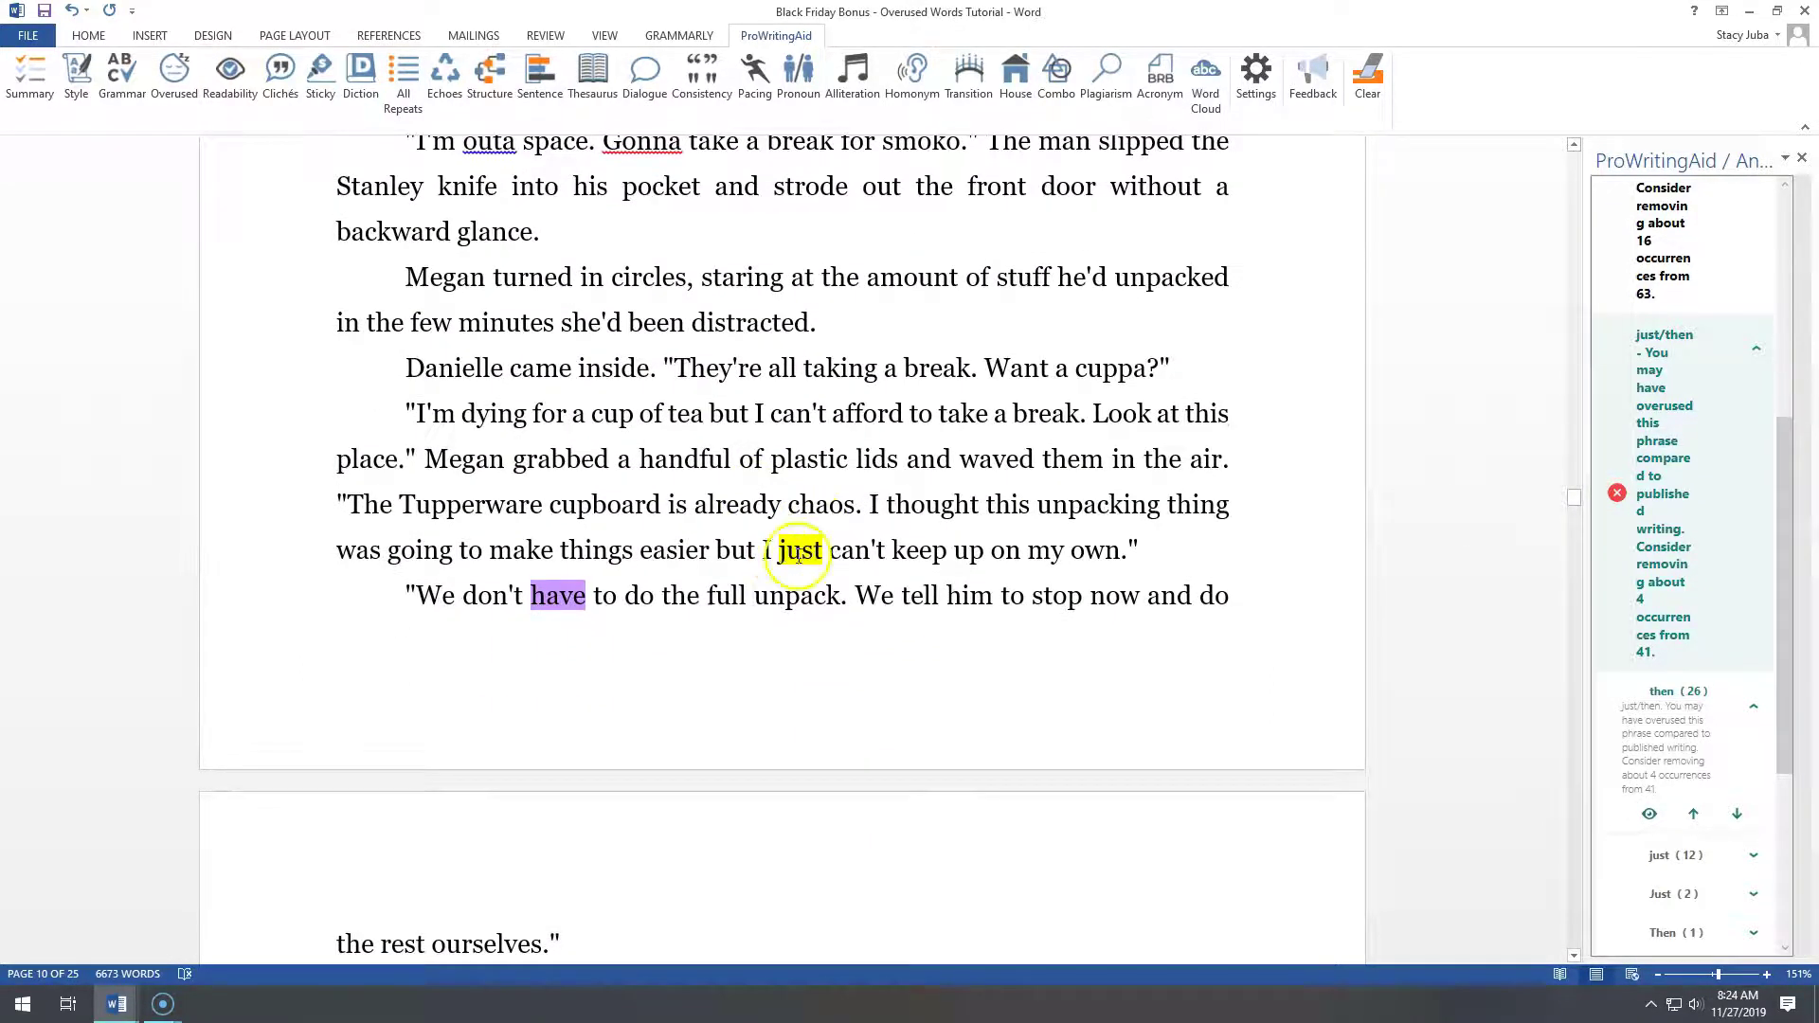
left_click_drag(1578, 502, 1578, 520)
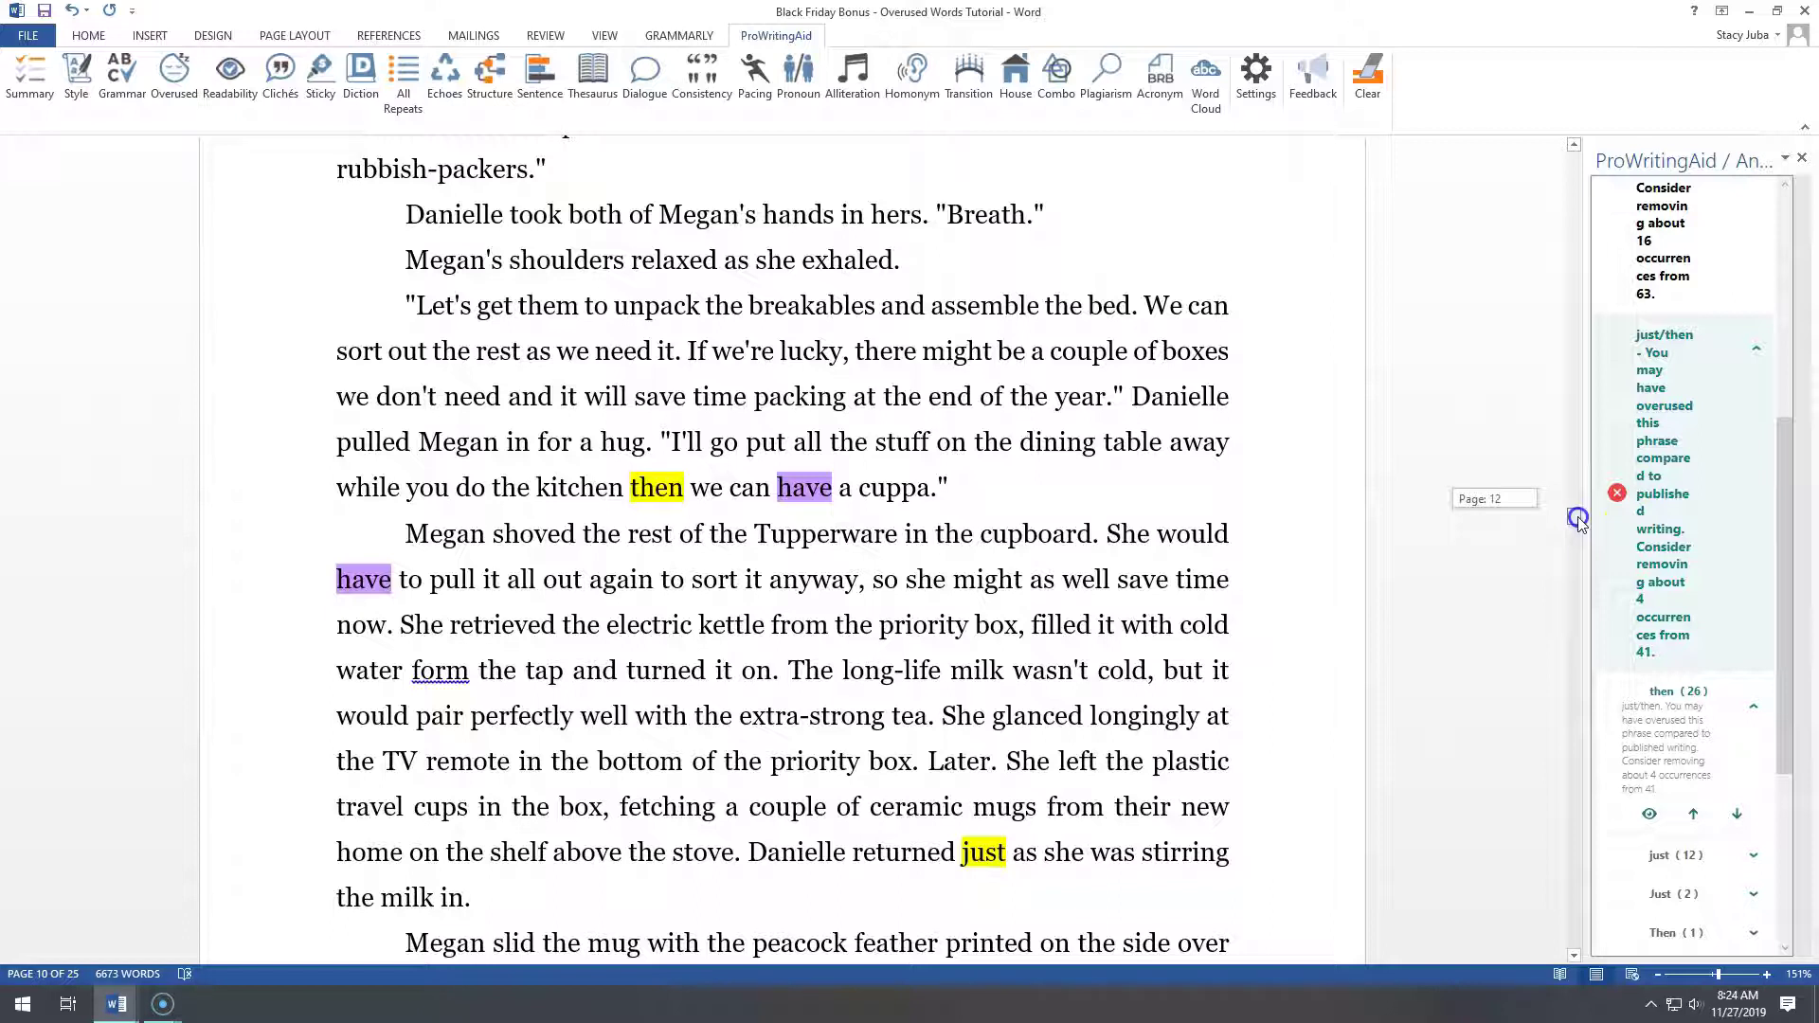
left_click_drag(1578, 520, 1579, 517)
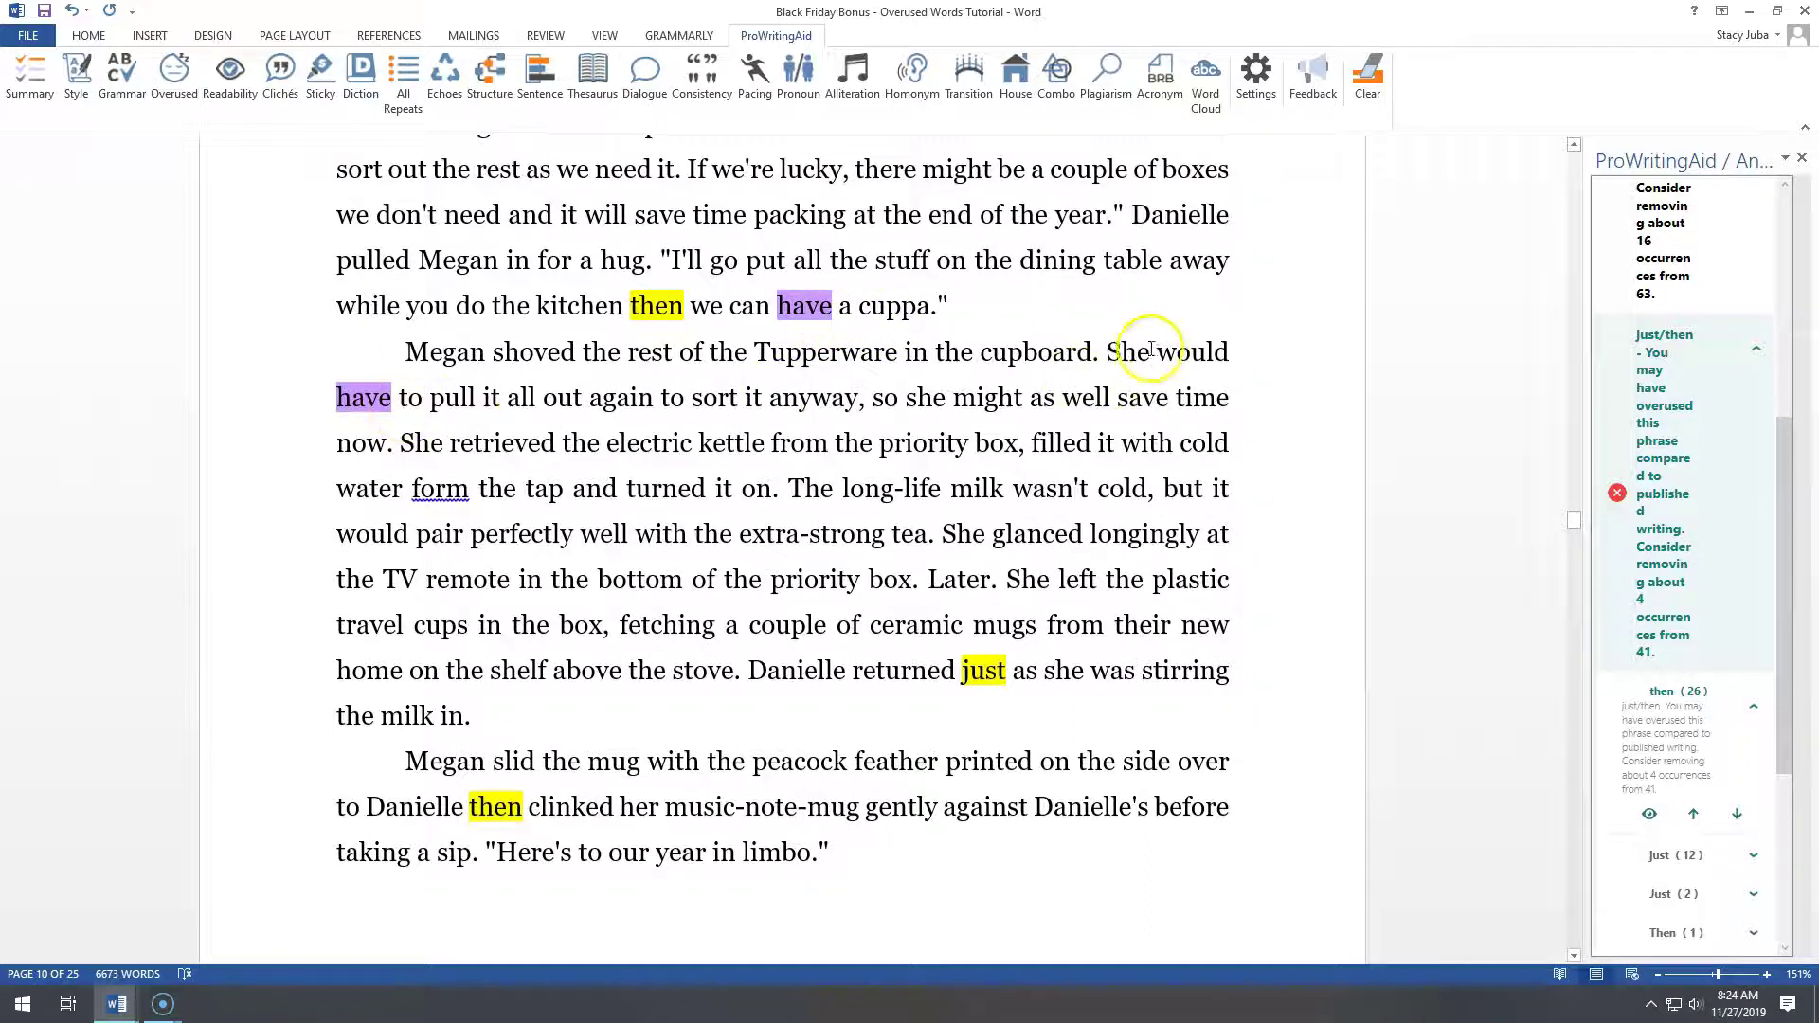
type("'d")
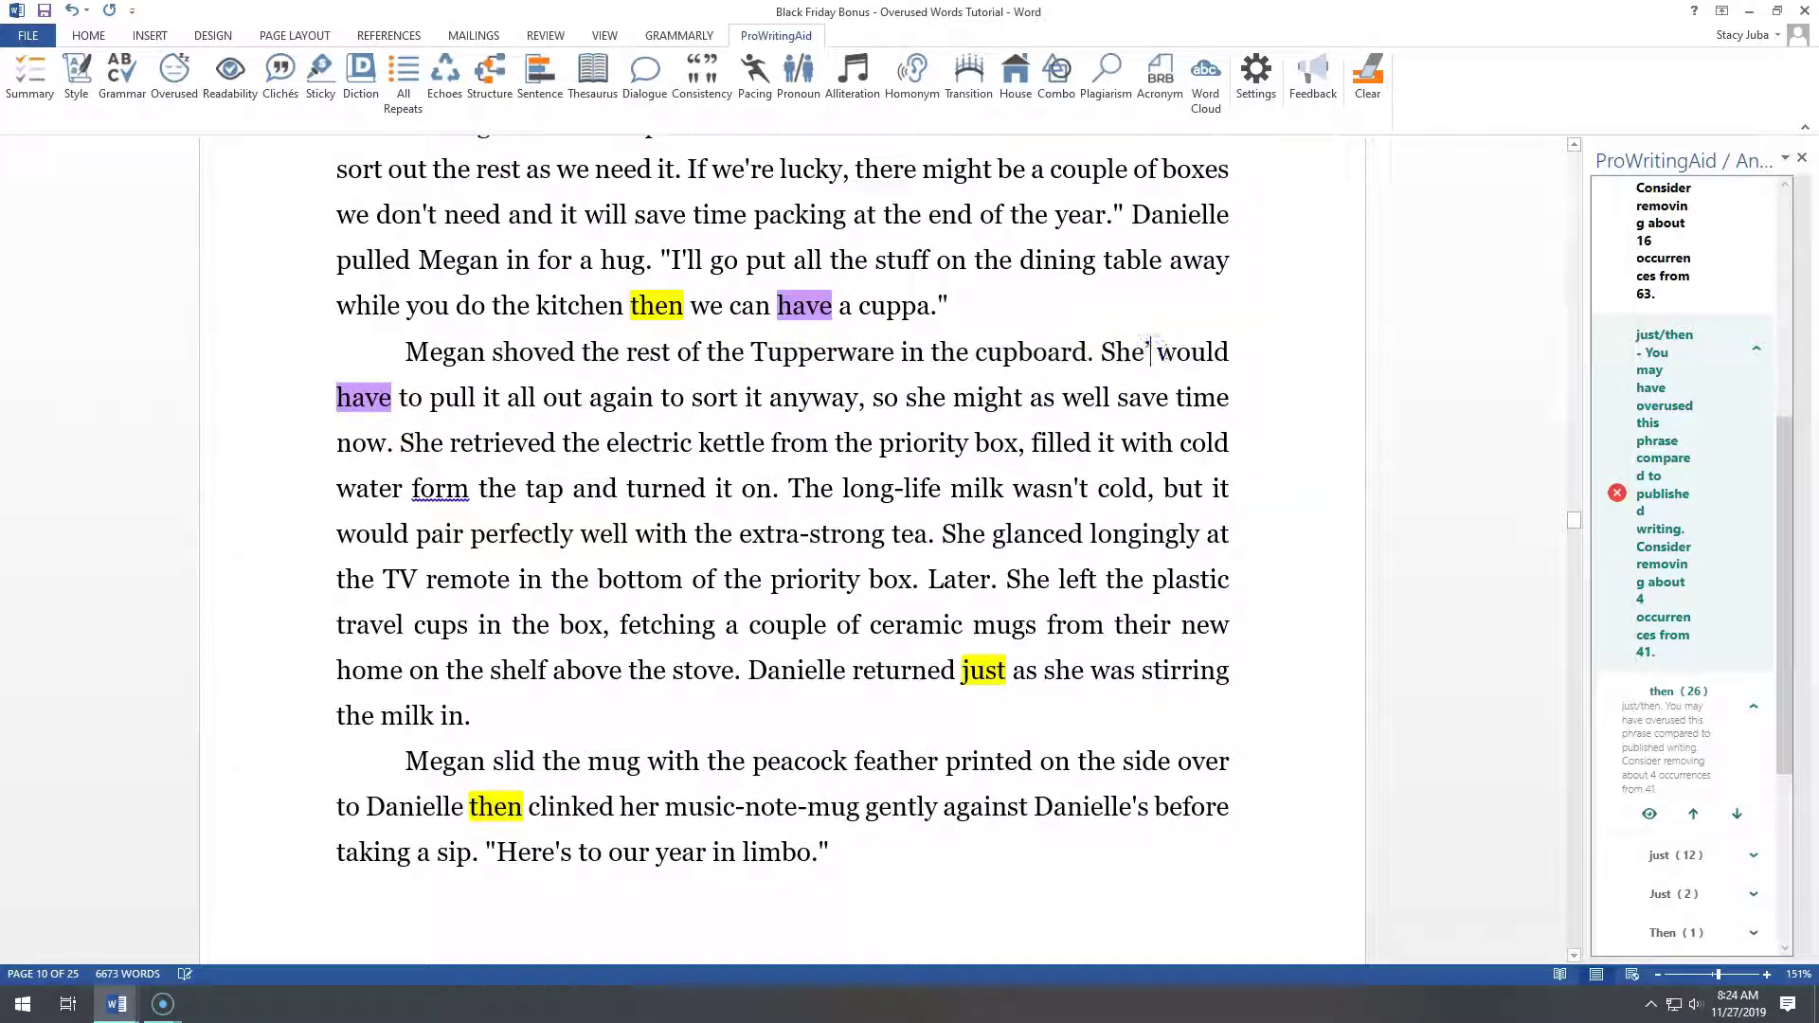
key("Delete")
key("Delete")
key("Delete")
key("Delete")
key("Delete")
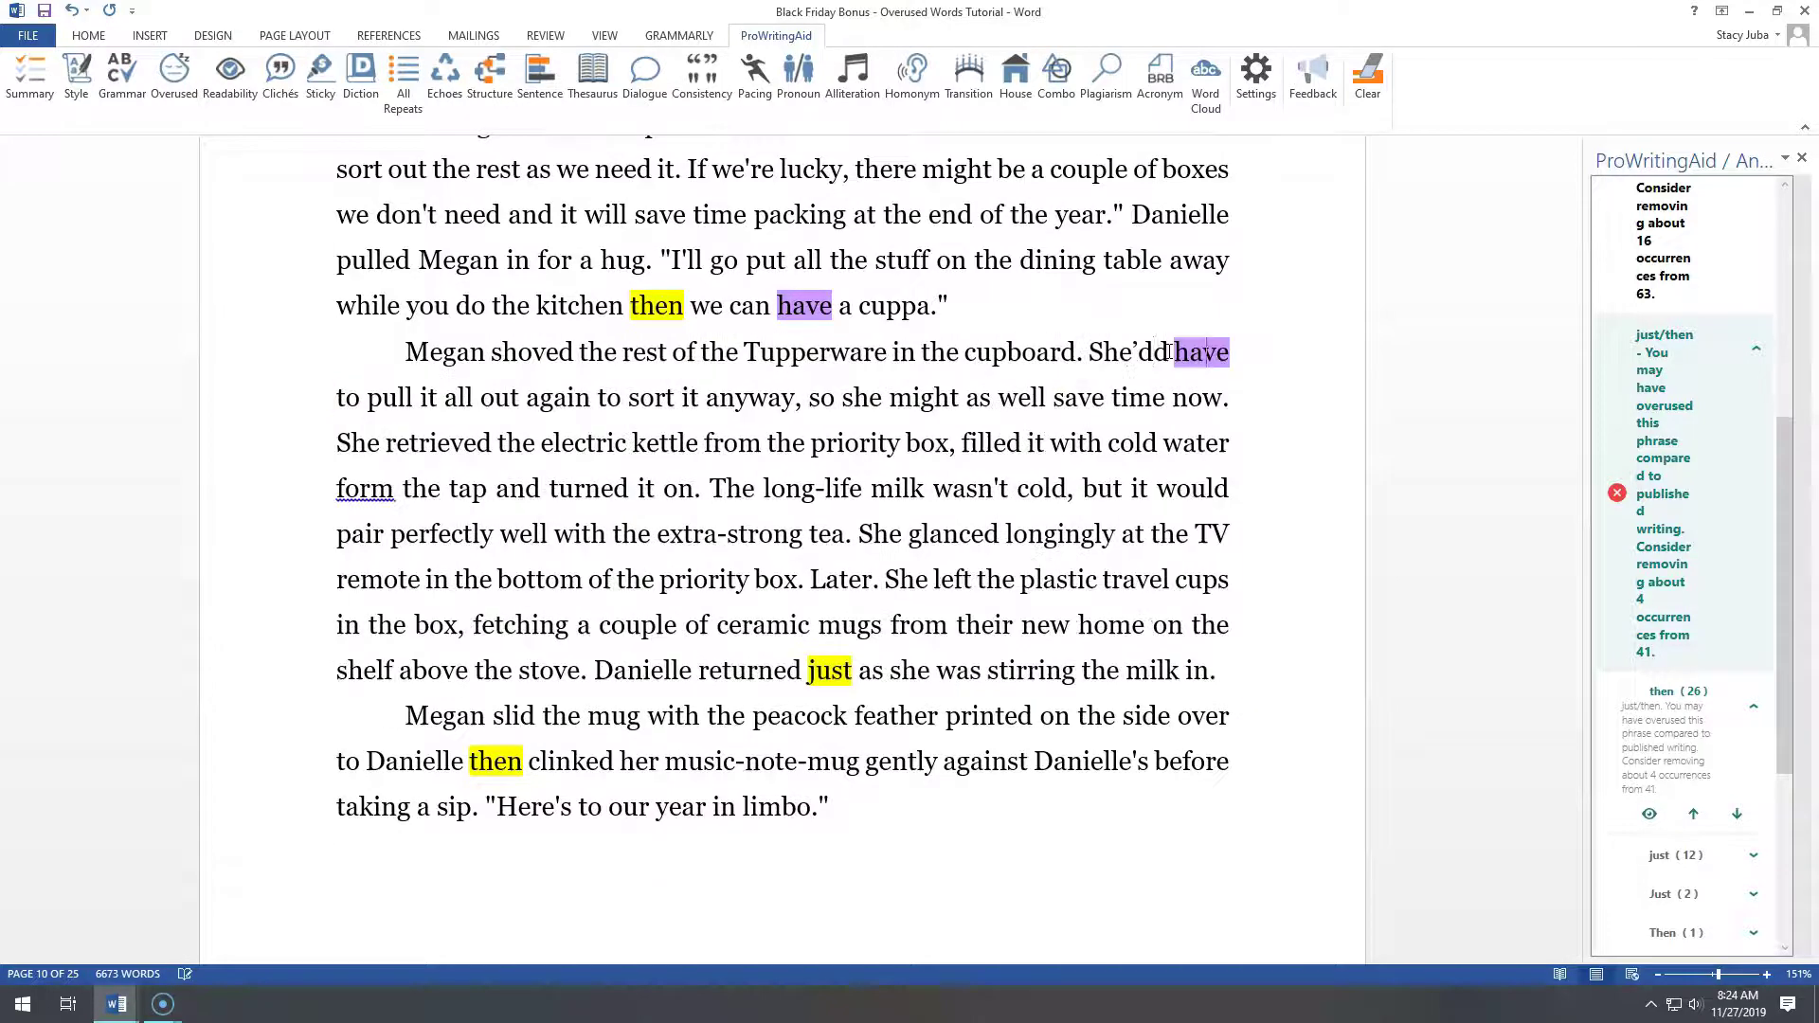
key("Delete")
key("Delete")
key("Delete")
key("Delete")
key("Delete")
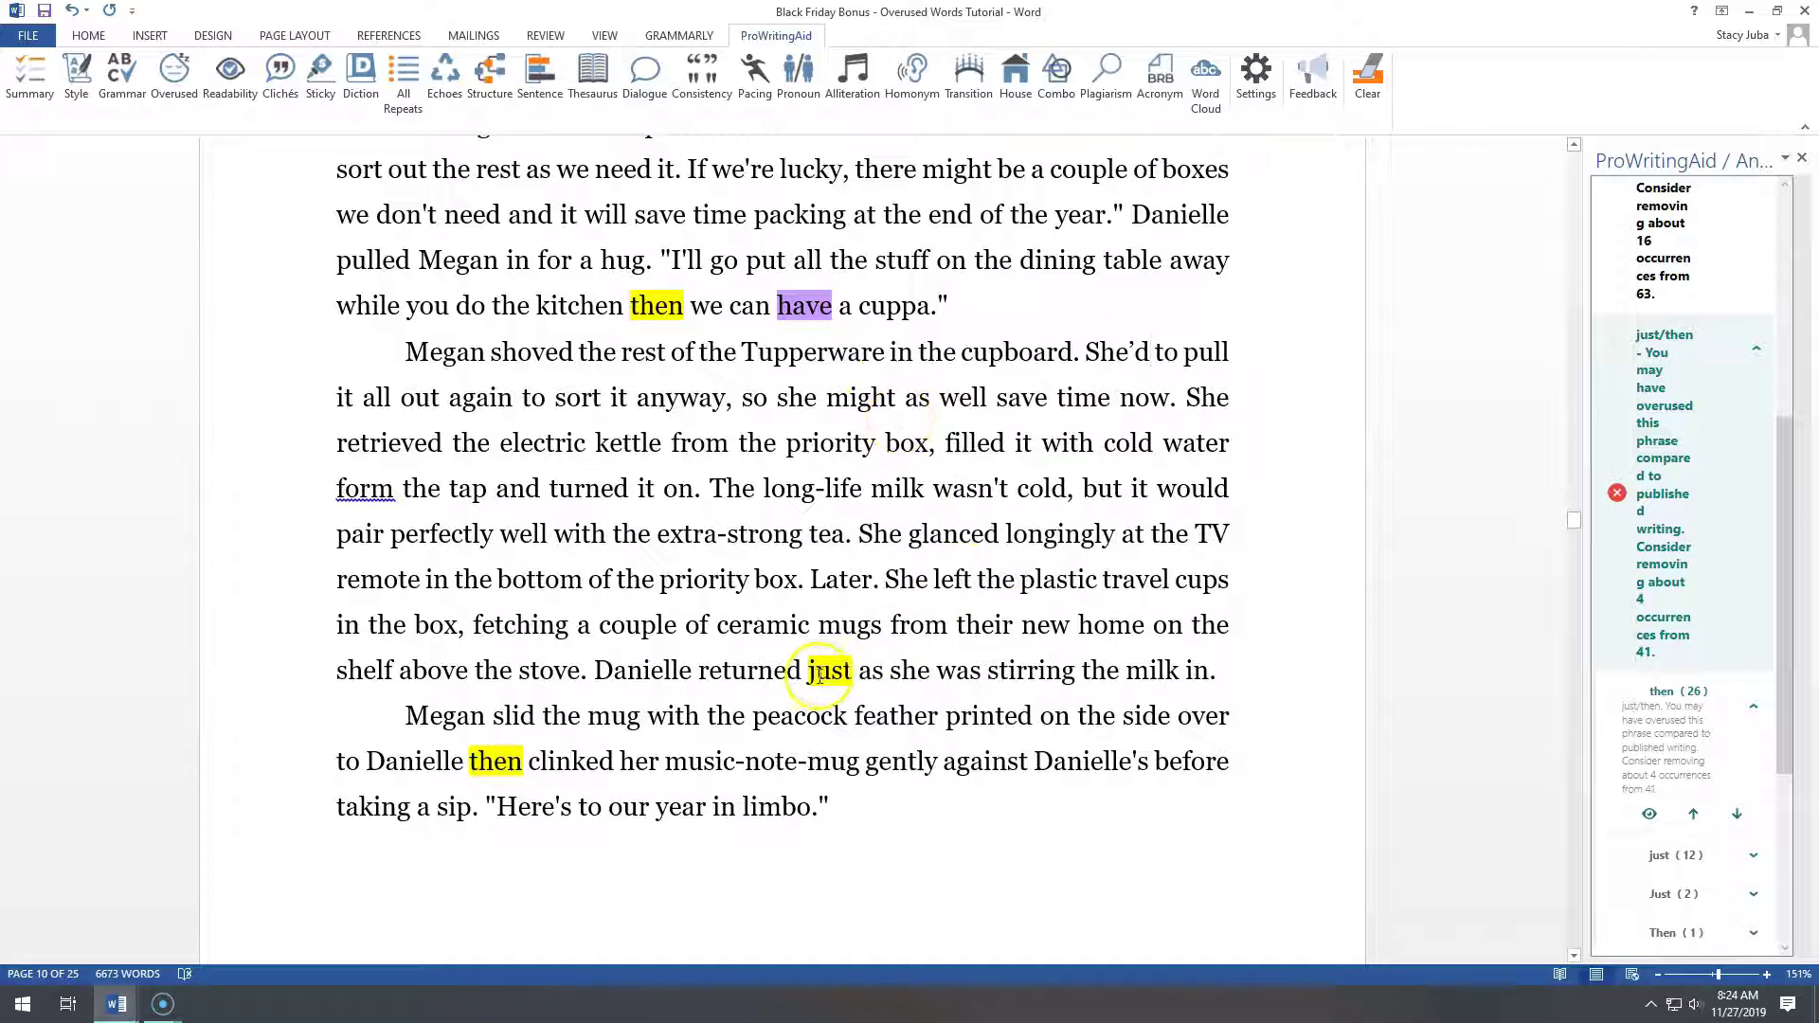
- Delete "just" from "returned just as she was stirring the milk in" and remove "in" at the end of that sentence
left_click_drag(808, 672, 842, 671)
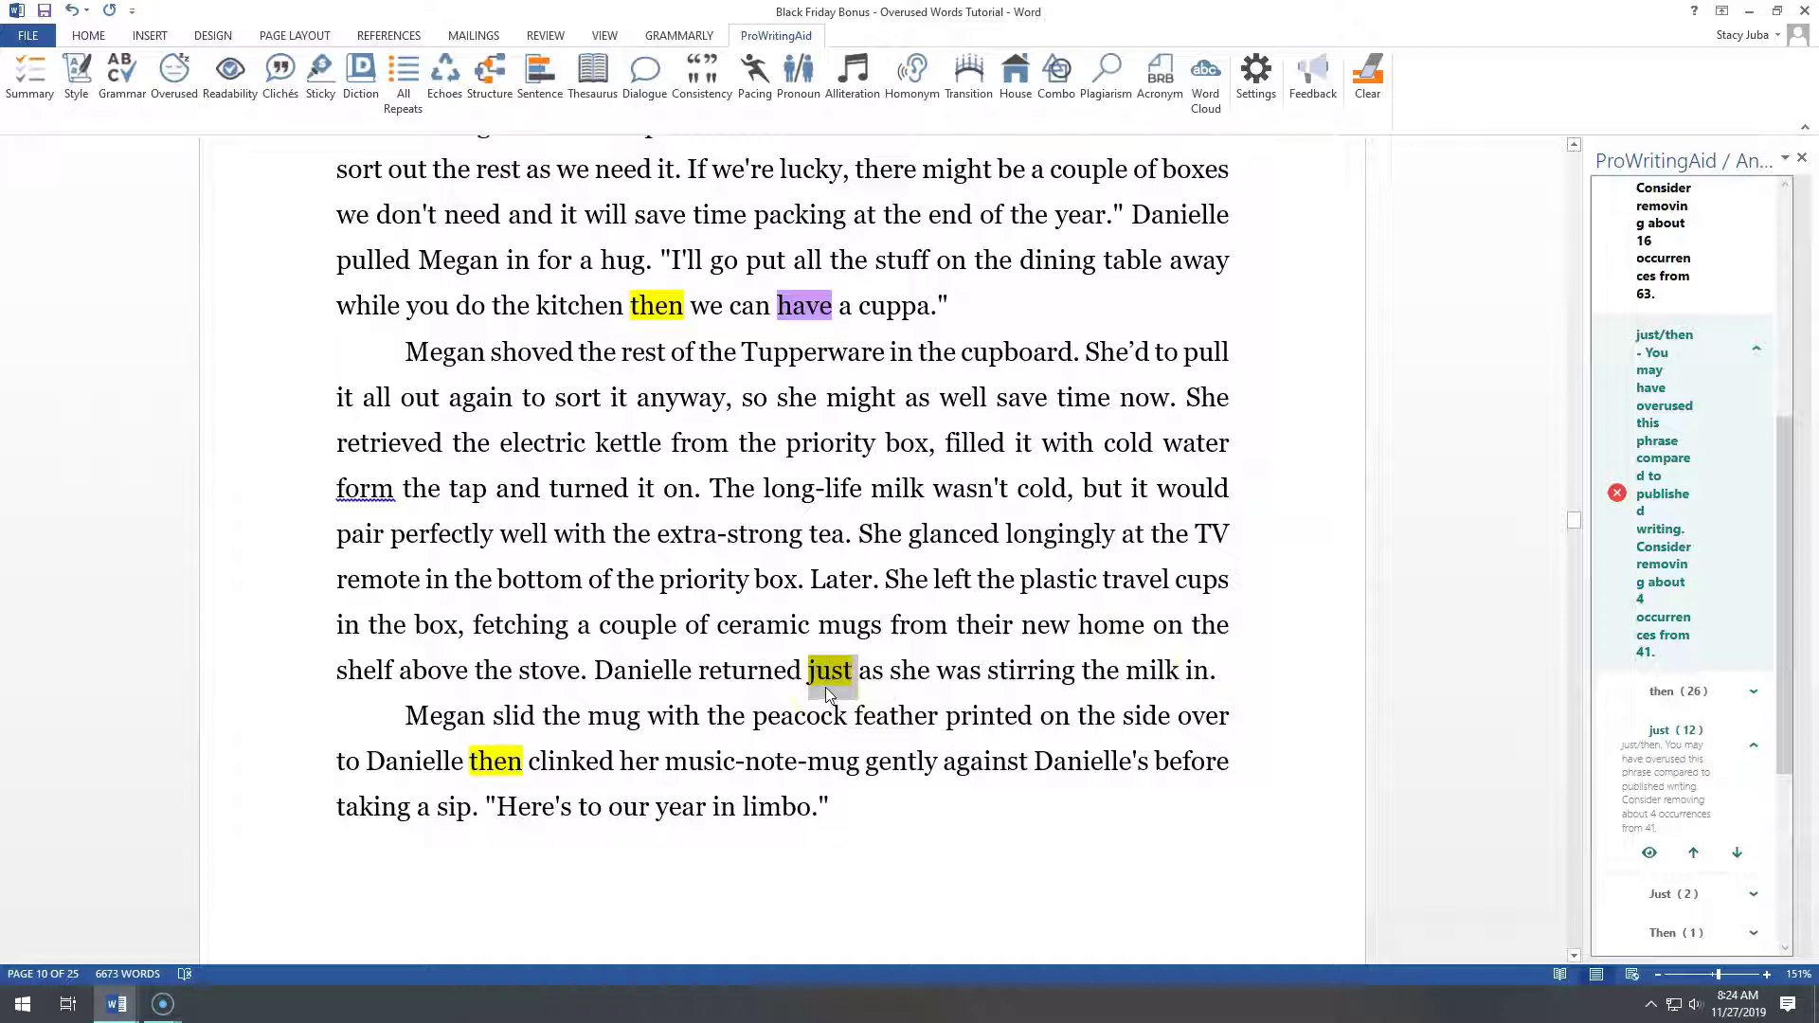
key("Delete")
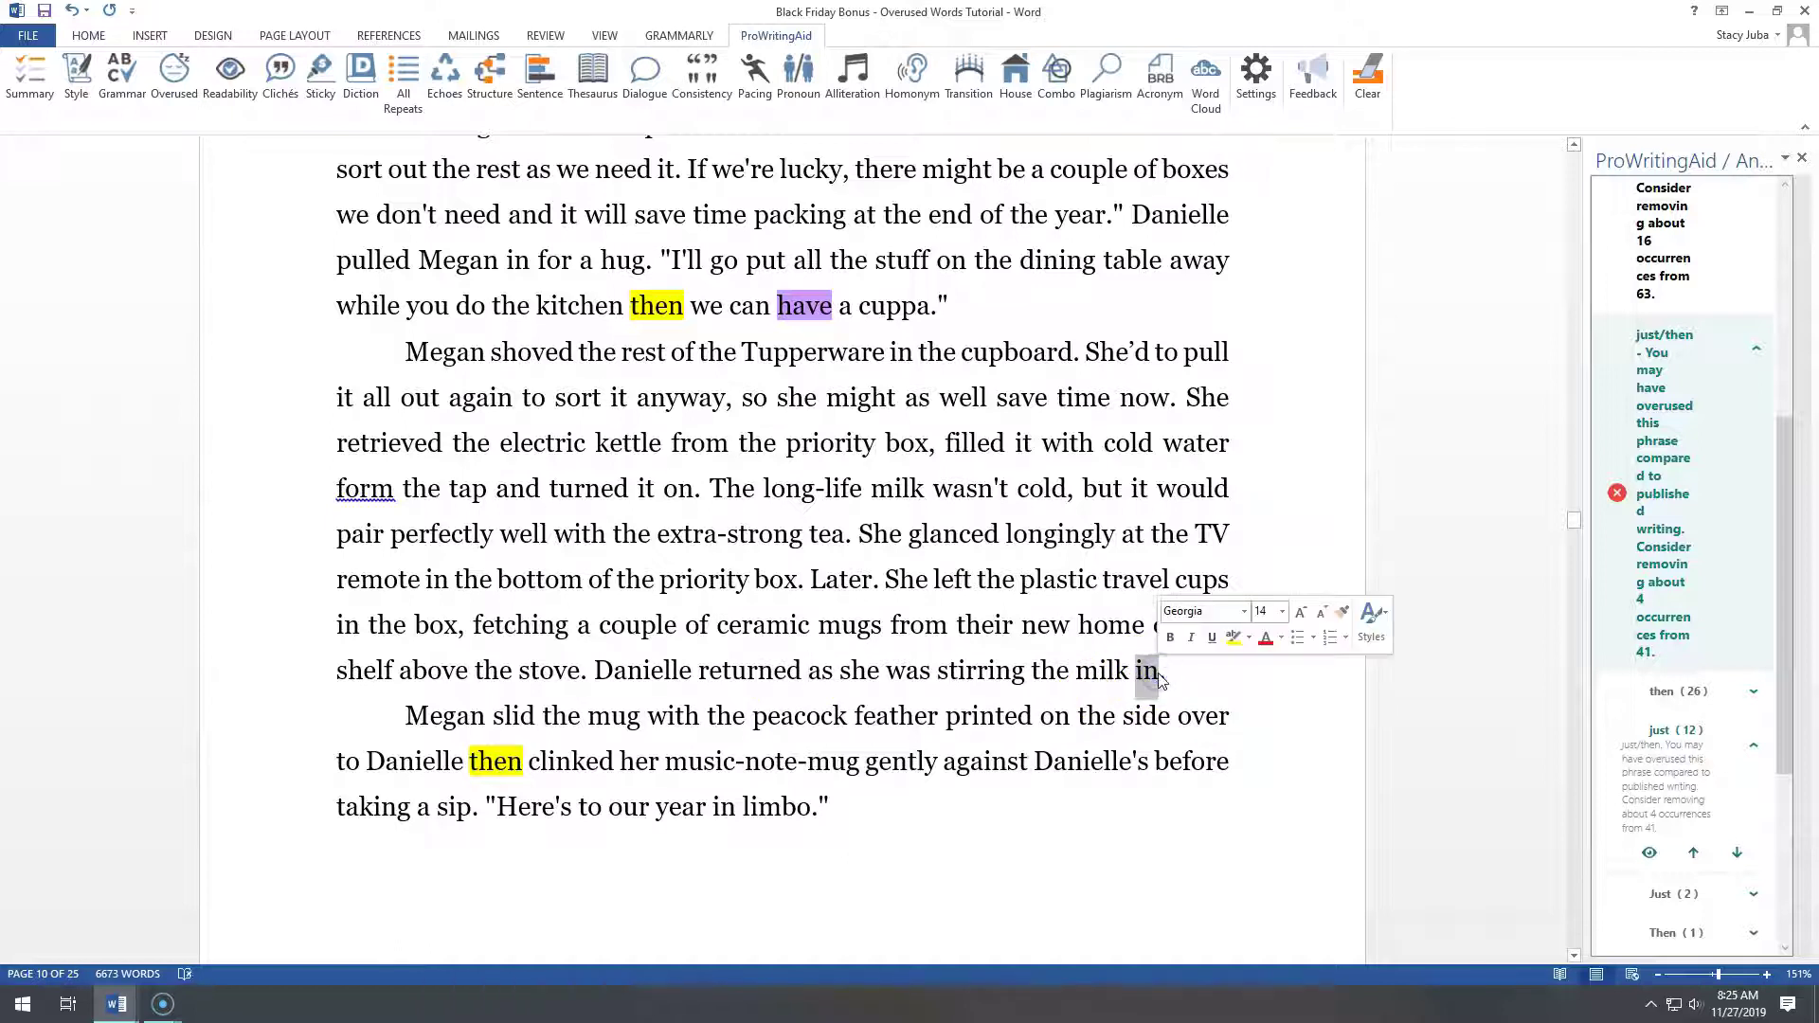
key("Delete")
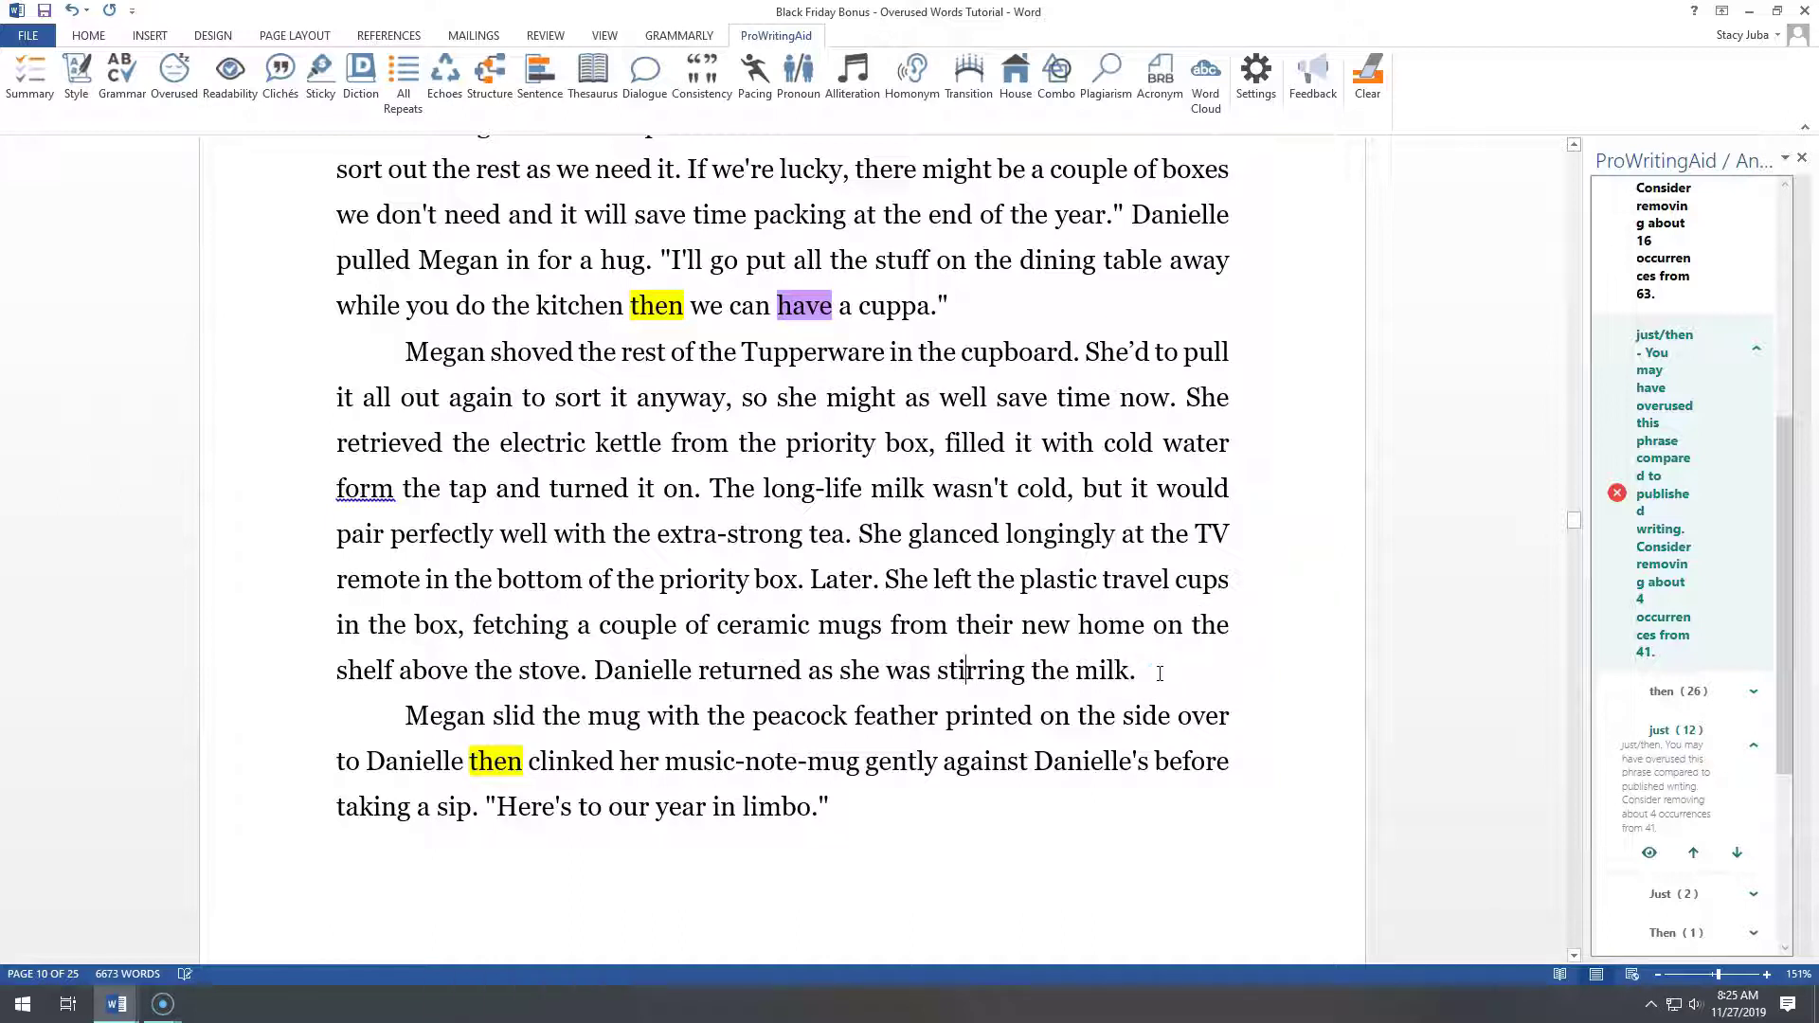
key("Right")
key("Right")
key("Right")
key("Right")
key("Right")
key("Right")
key("Right")
key("Right")
key("Right")
key("Right")
key("Right")
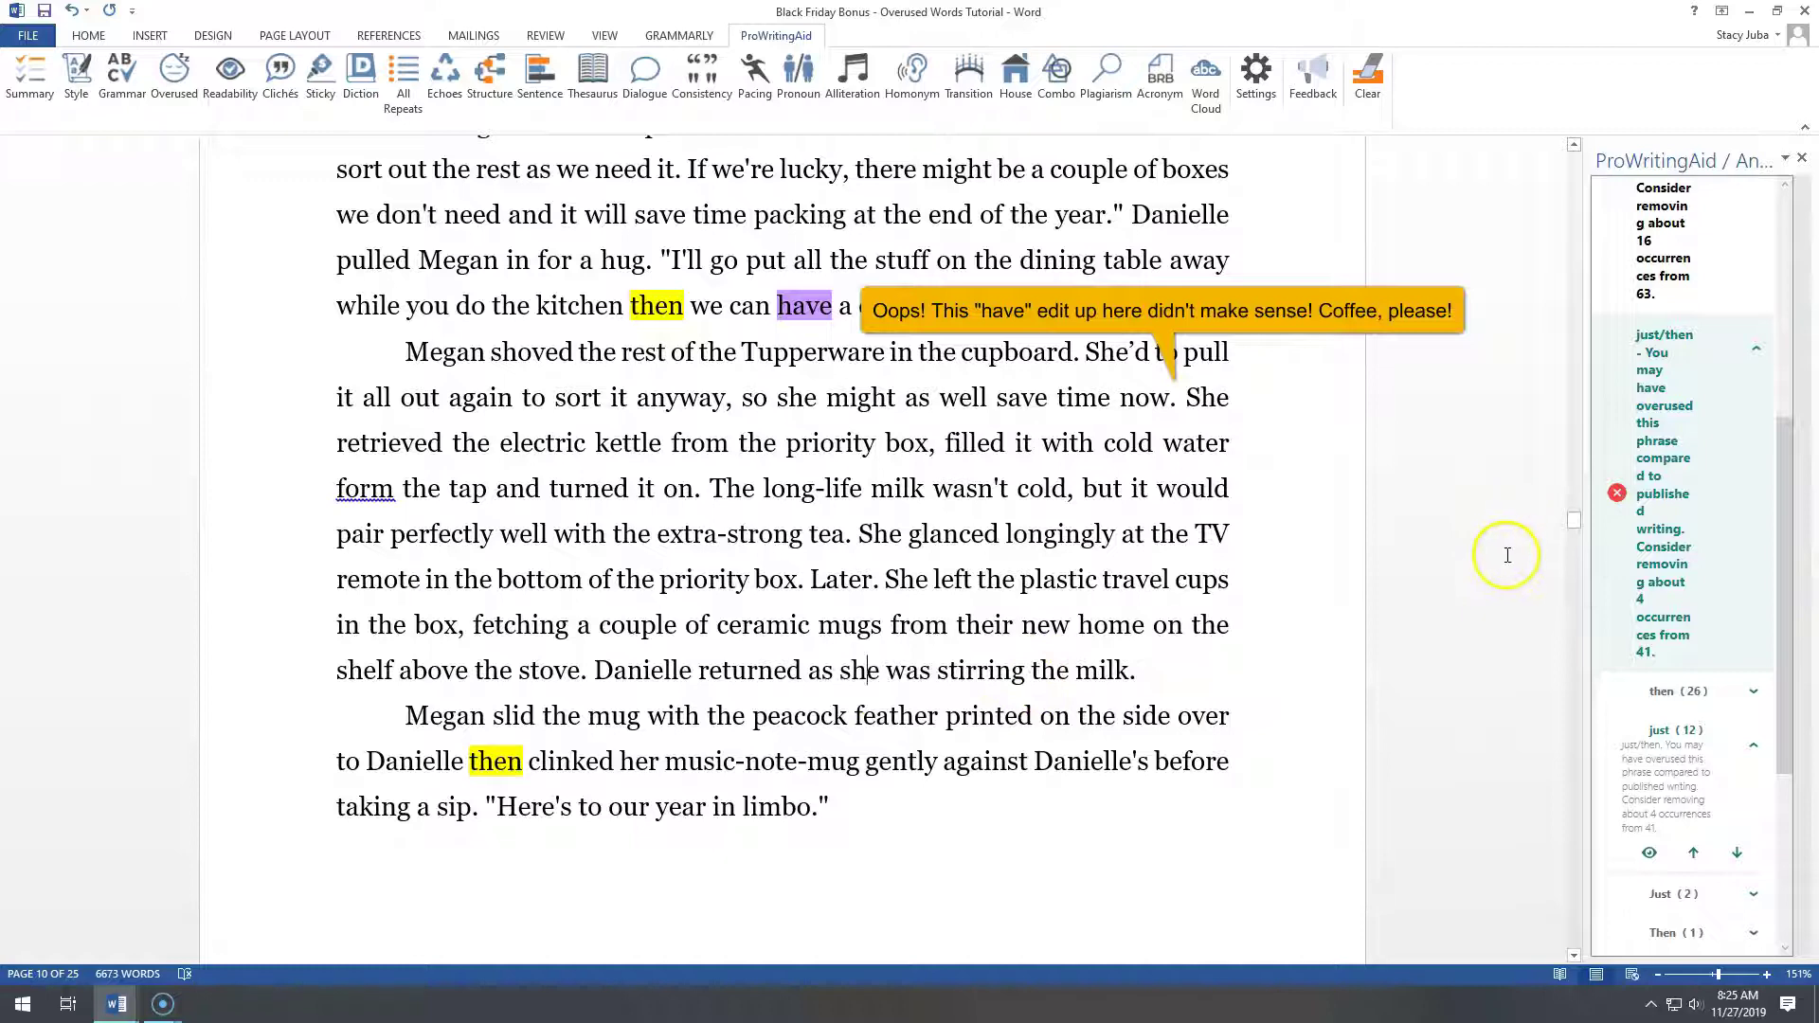
- Delete the highlighted "just" from "Brown cardboard just wasn't festive" in Chapter 2
left_click_drag(1574, 520, 1567, 548)
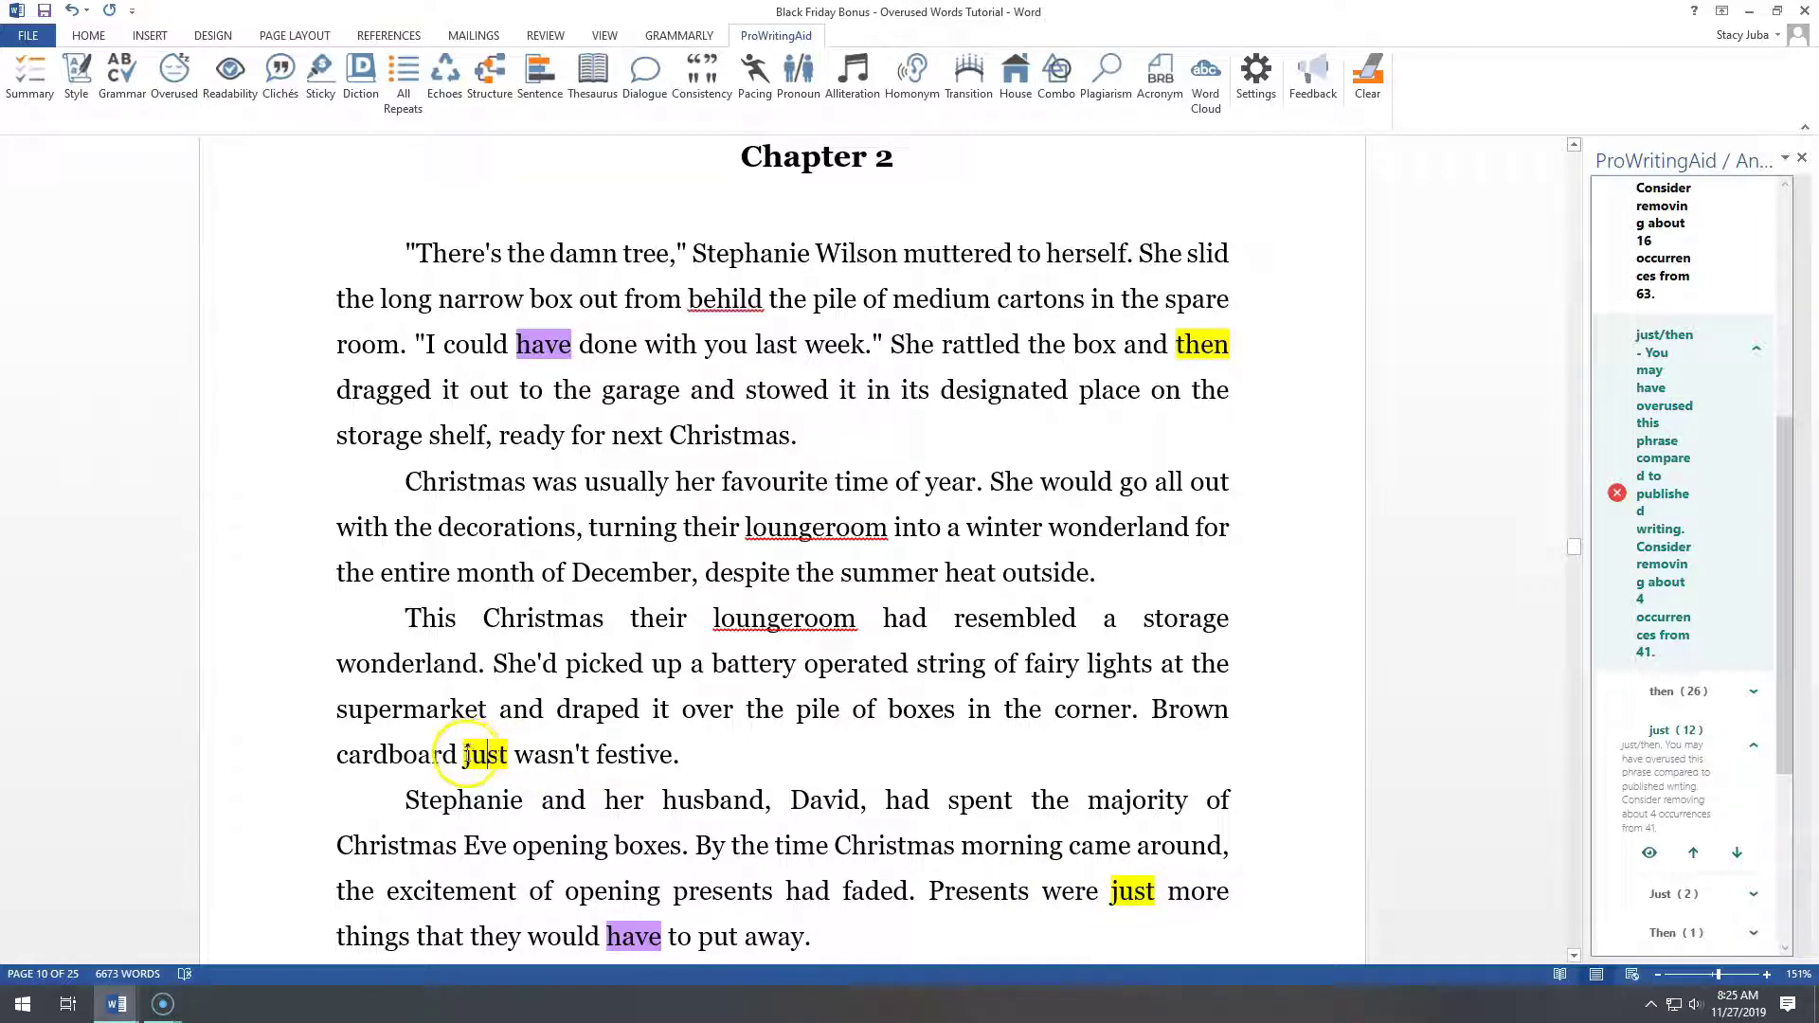
key("Delete")
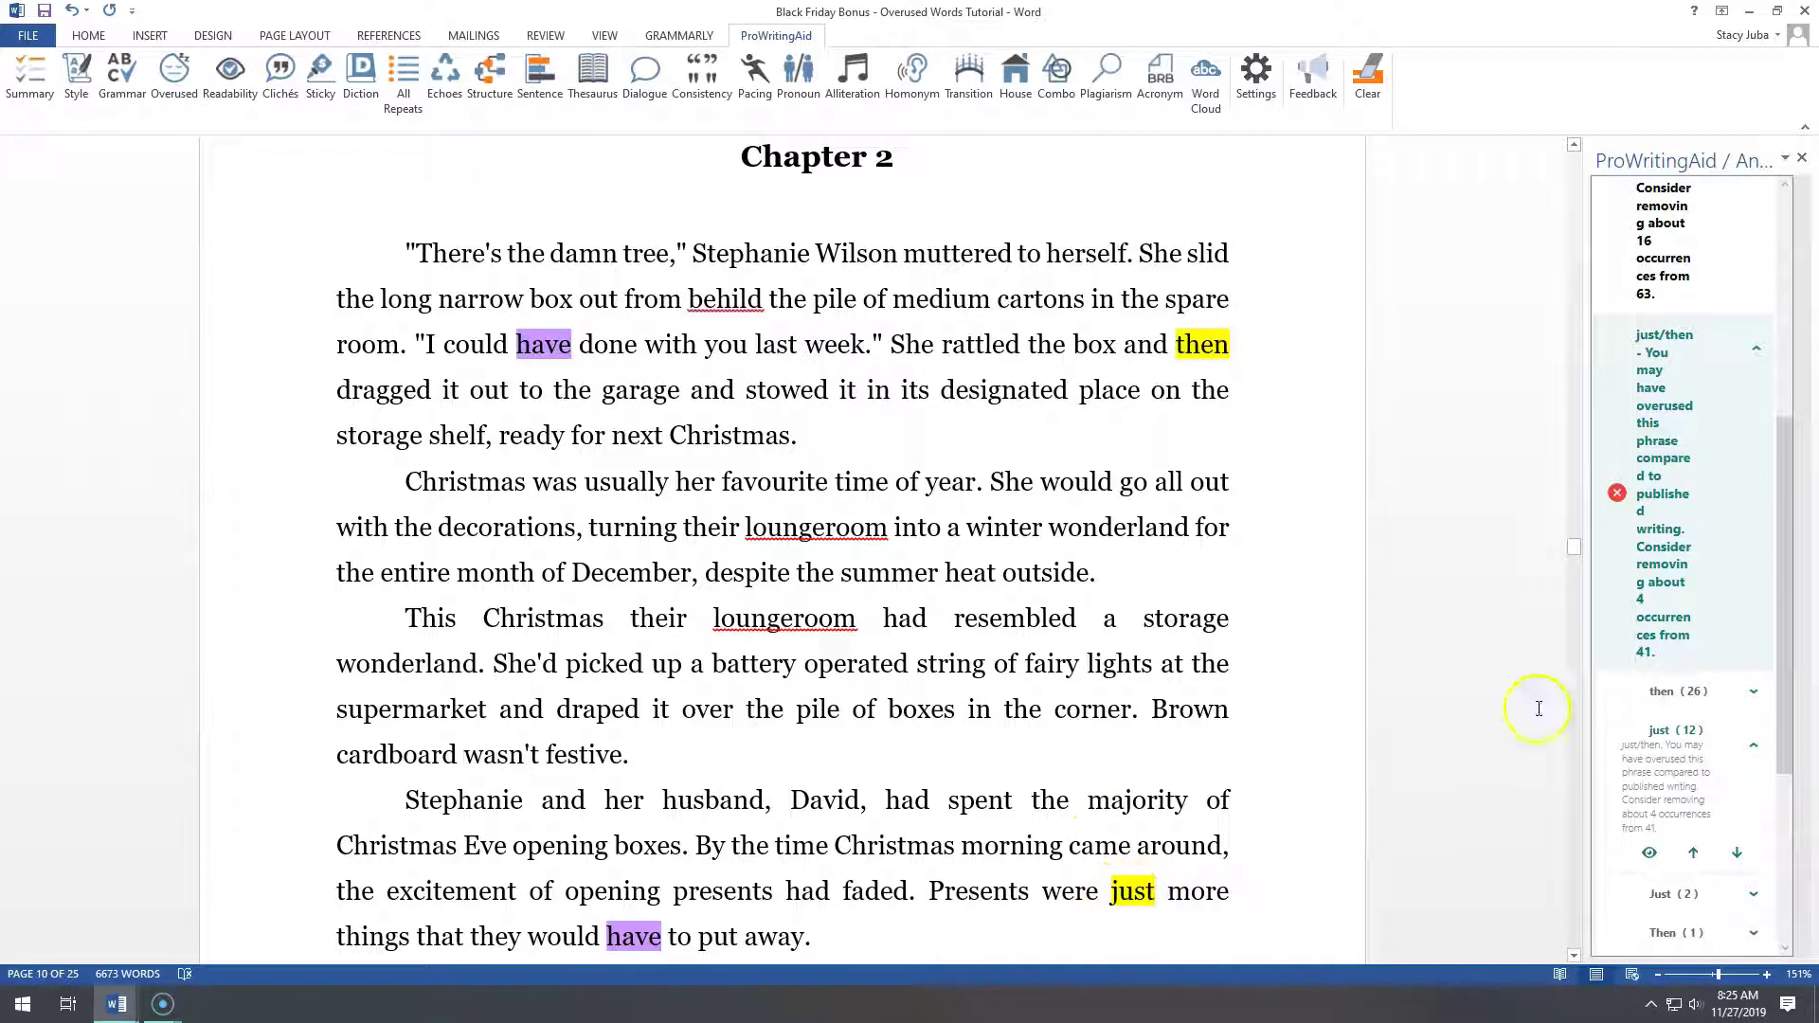
- Examine the remaining highlighted "have", "just", "then" and initial "-ing" words through Chapter 2 along with the "have" report entry
left_click_drag(1578, 549, 1595, 591)
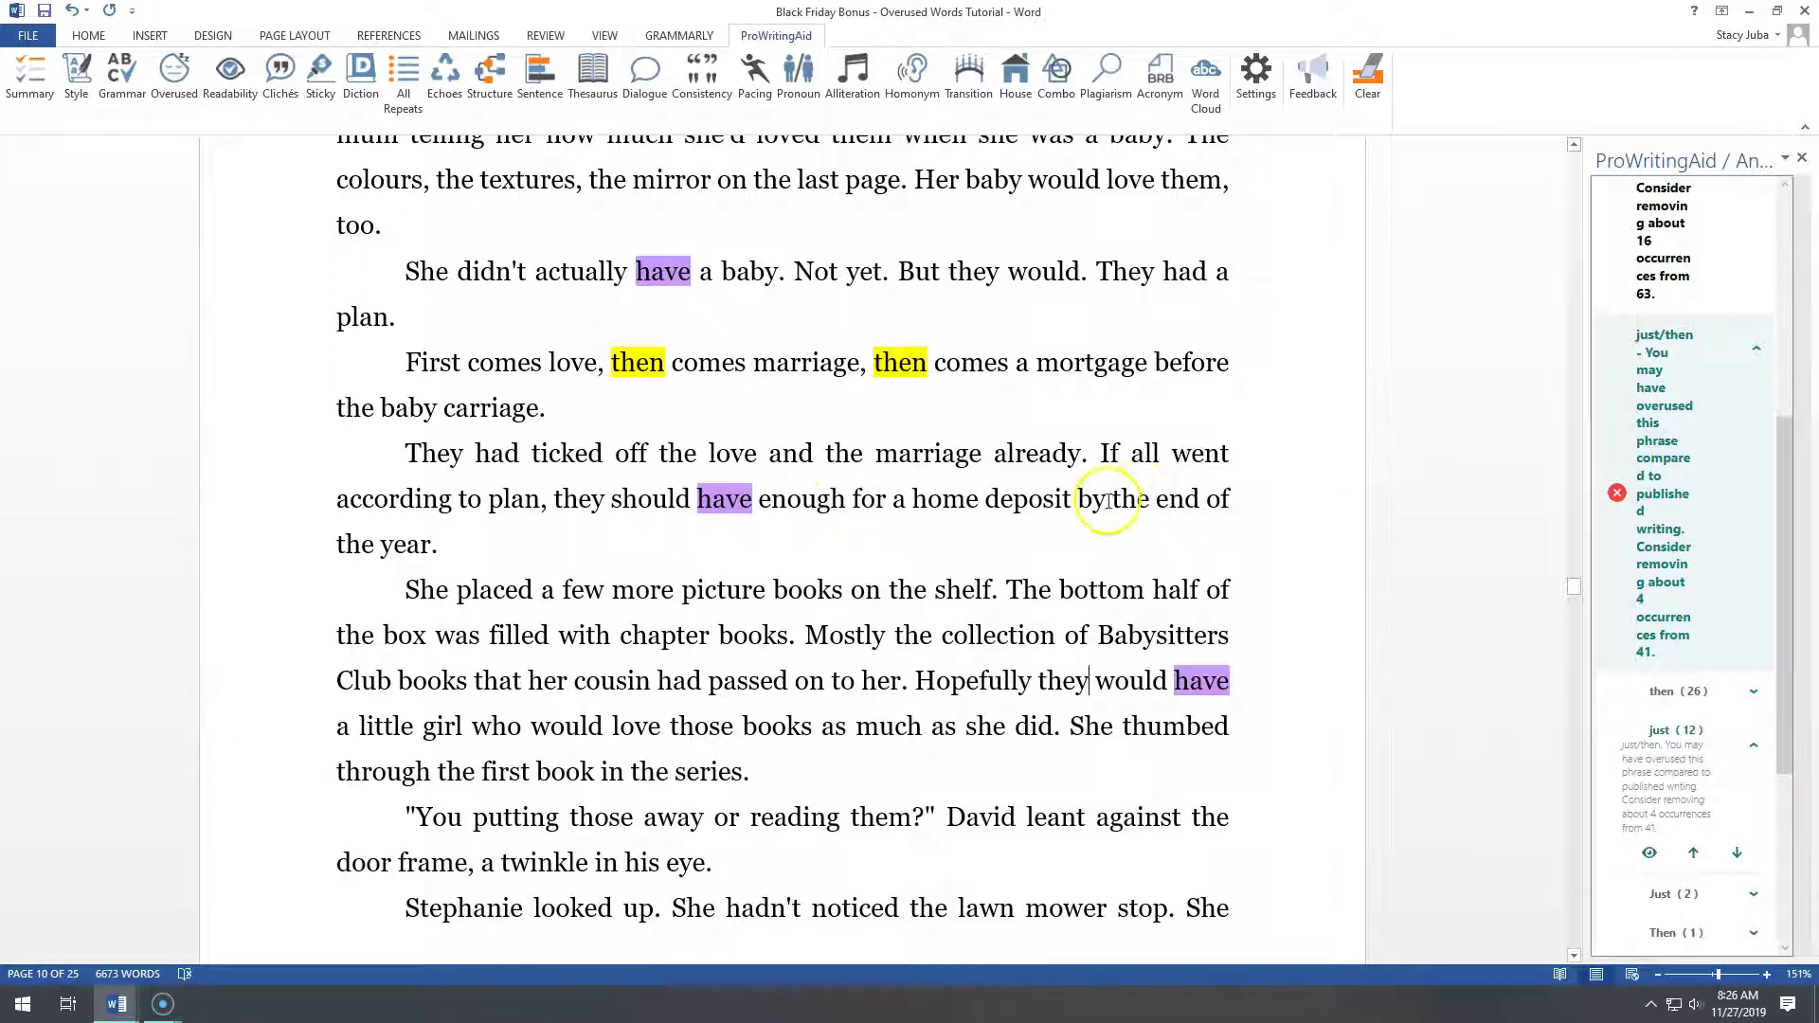
left_click_drag(1575, 587, 1579, 607)
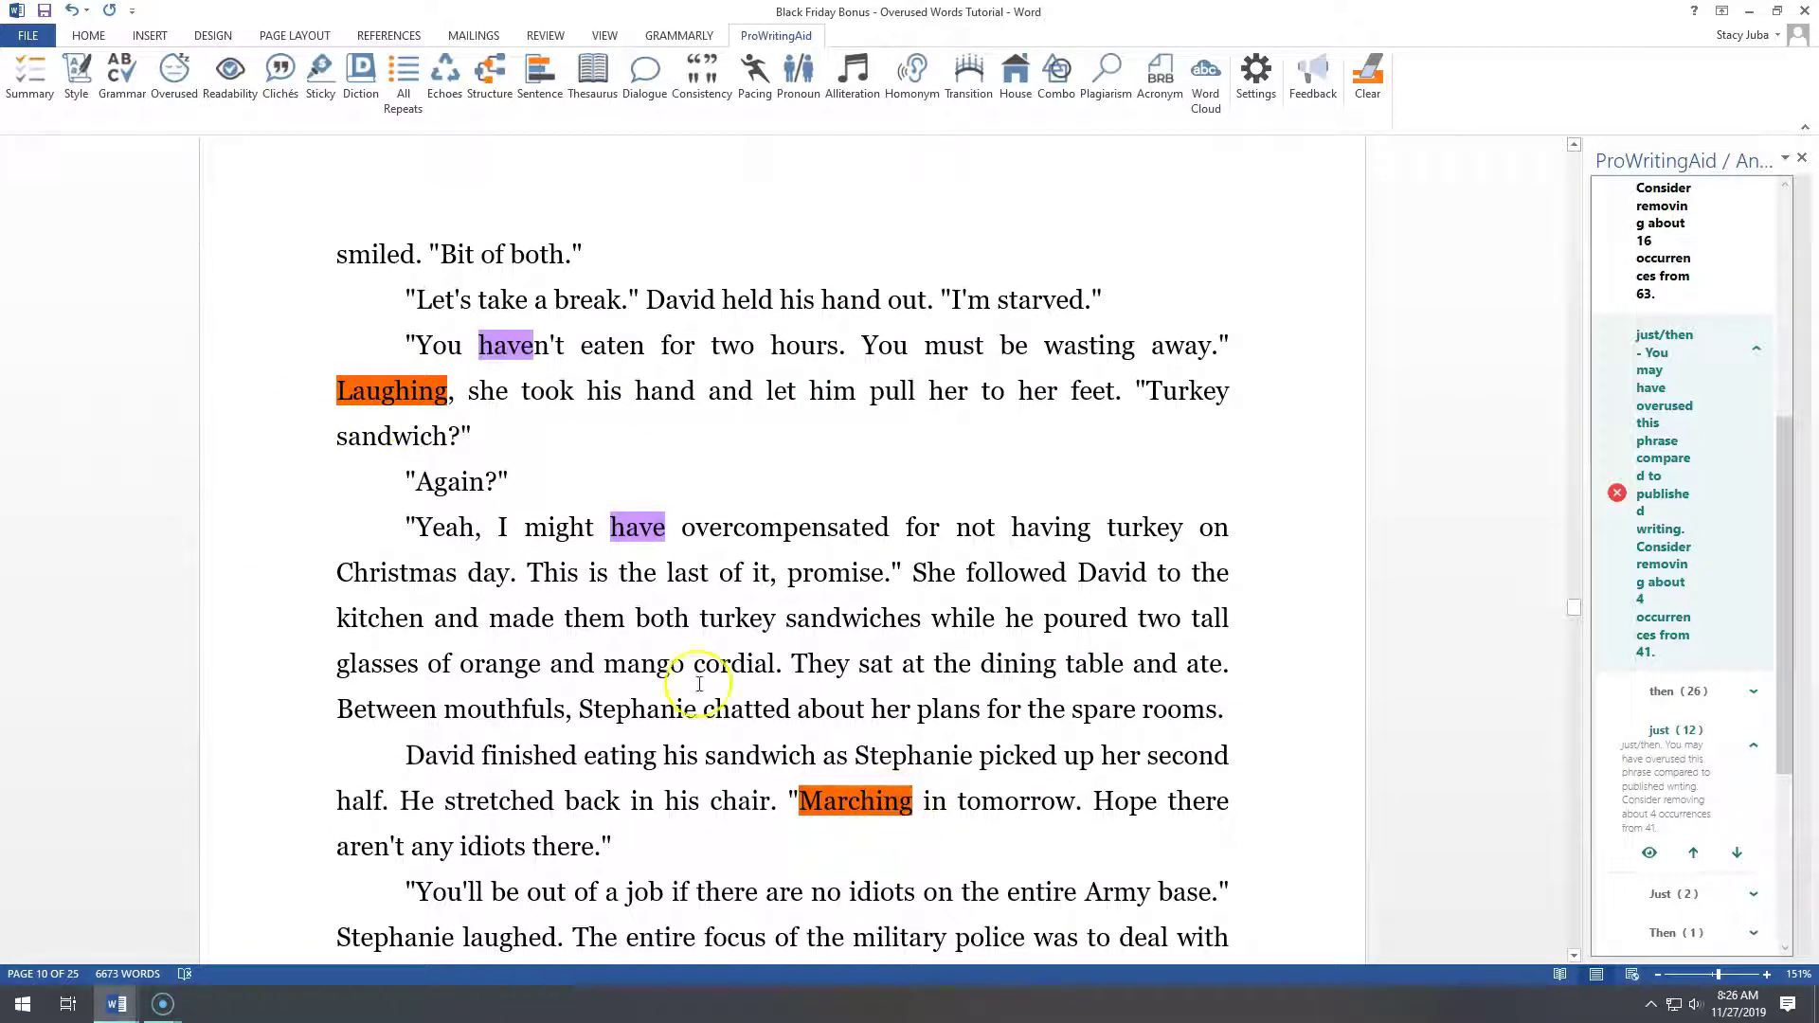
left_click_drag(1576, 609, 1562, 717)
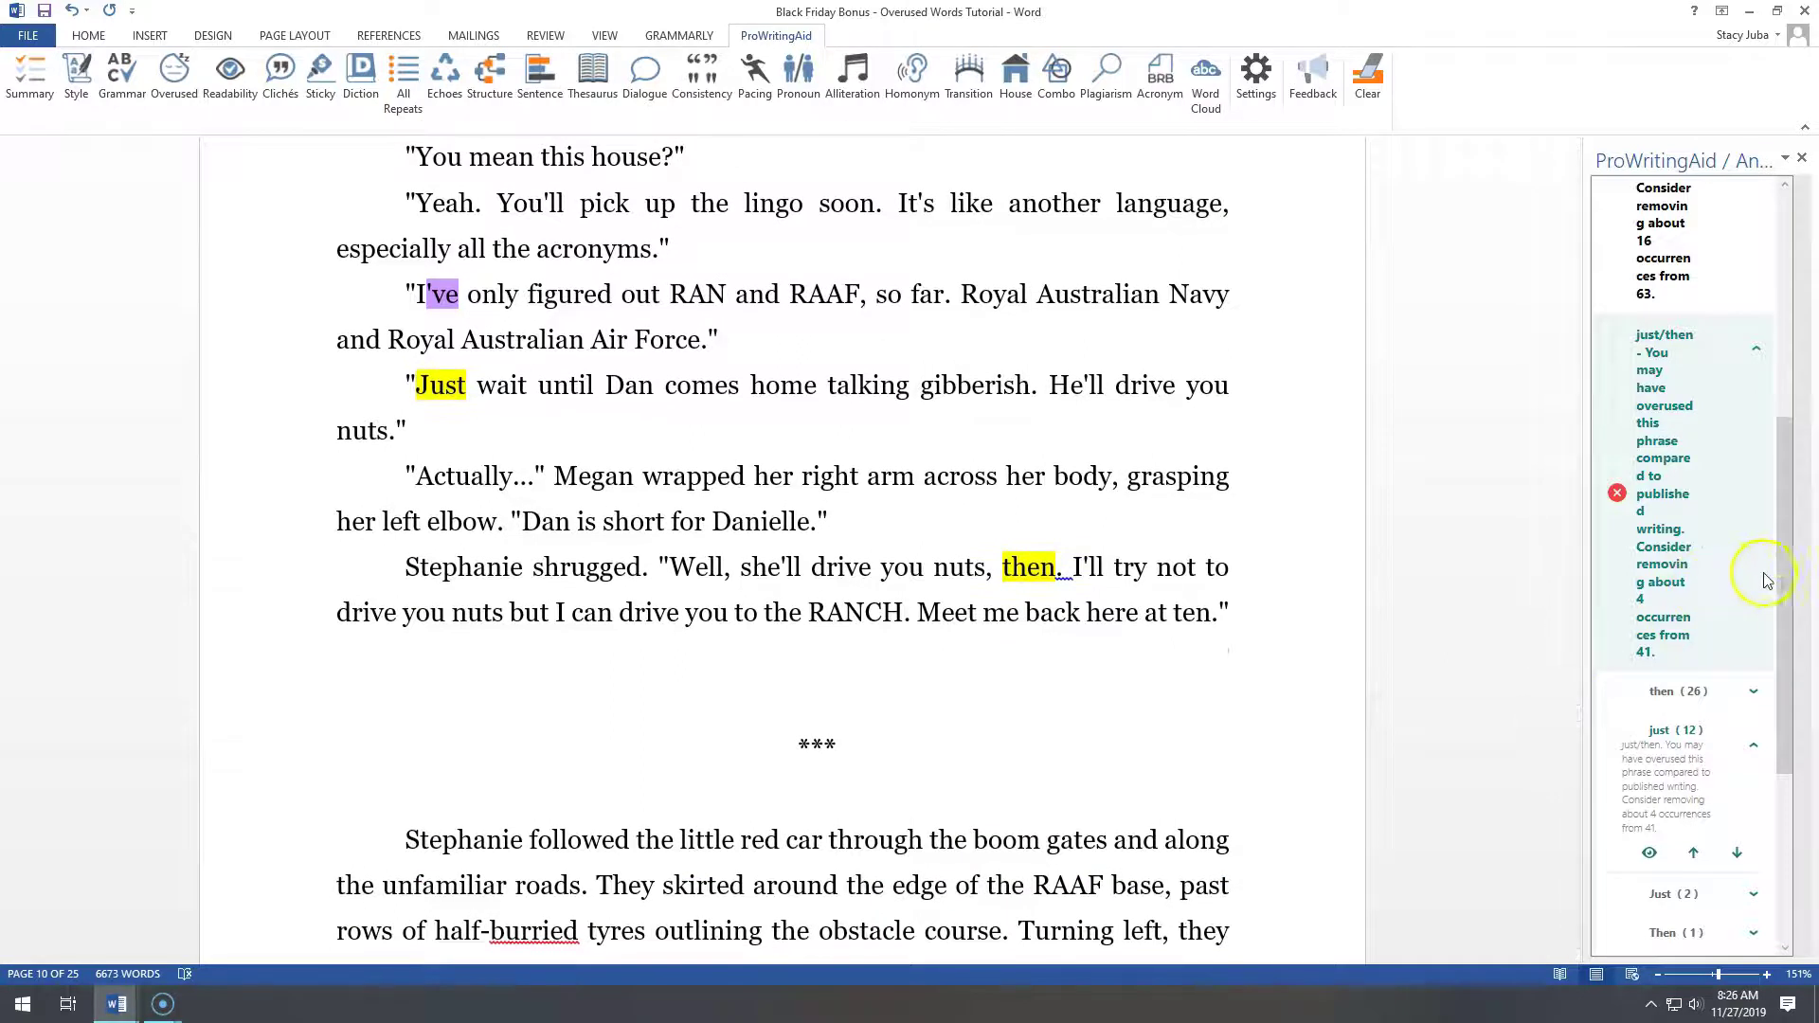
left_click_drag(1784, 580, 1775, 496)
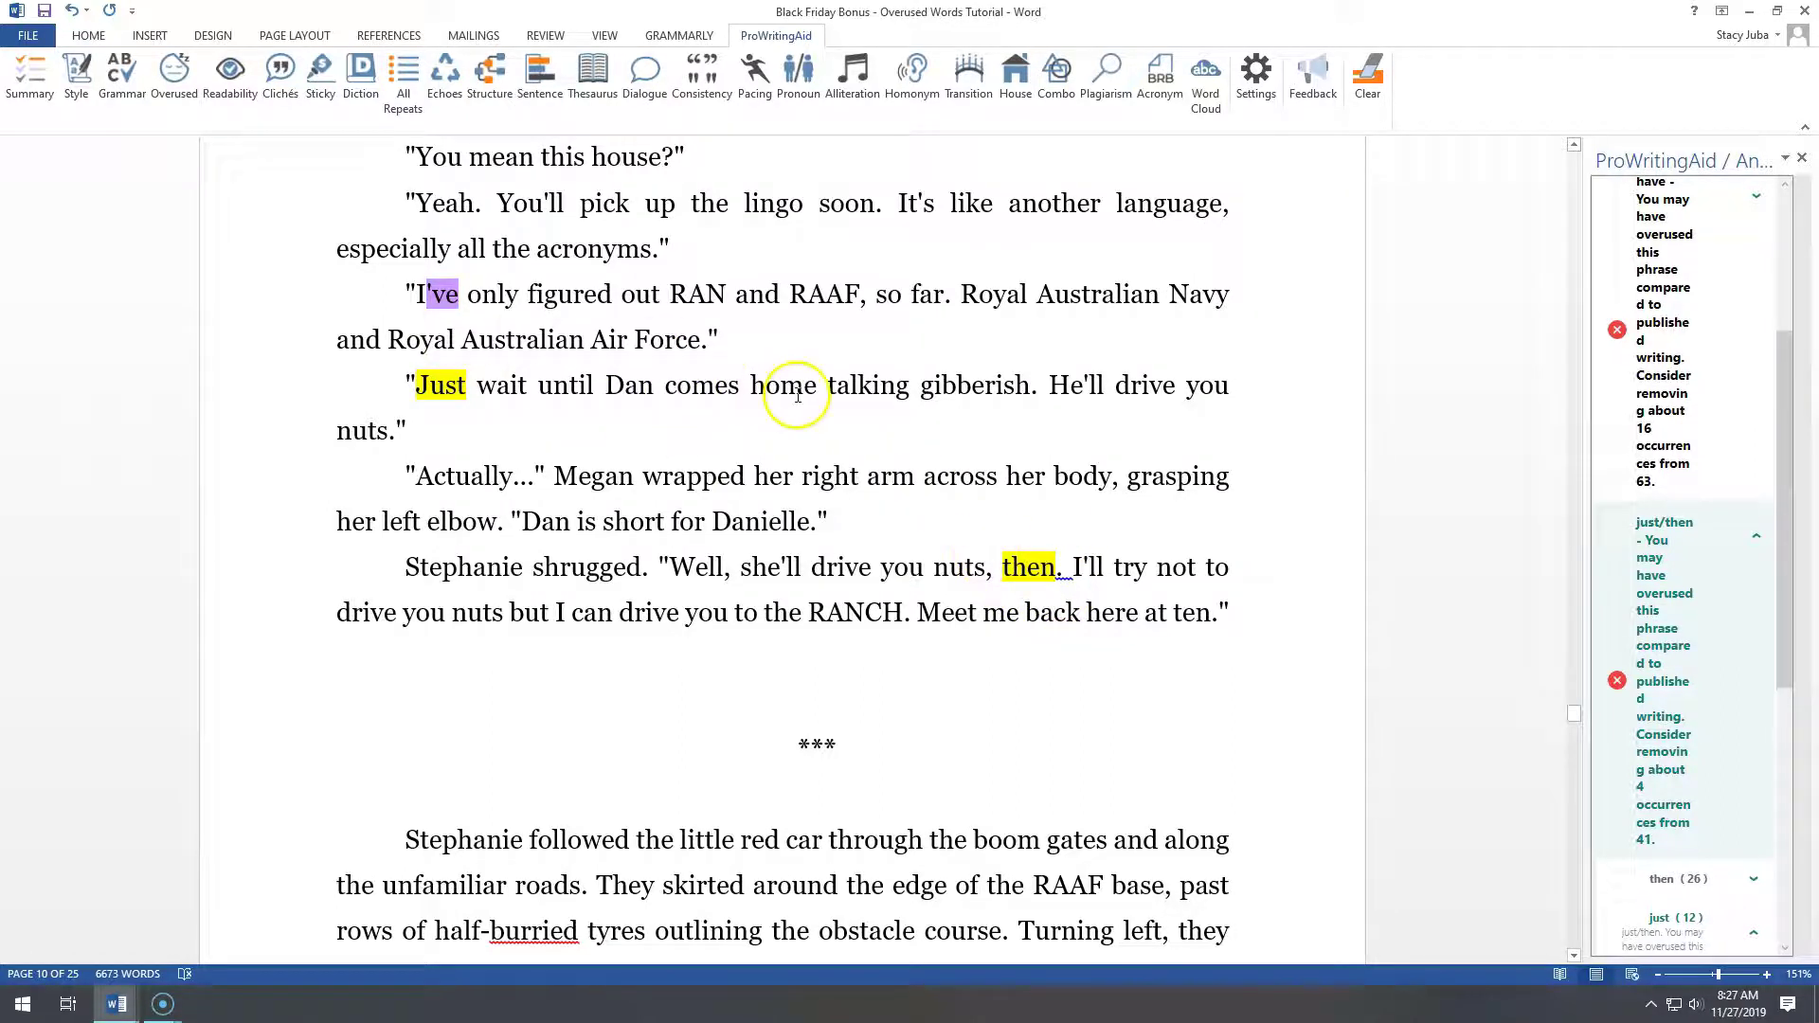
left_click_drag(1575, 716, 1580, 804)
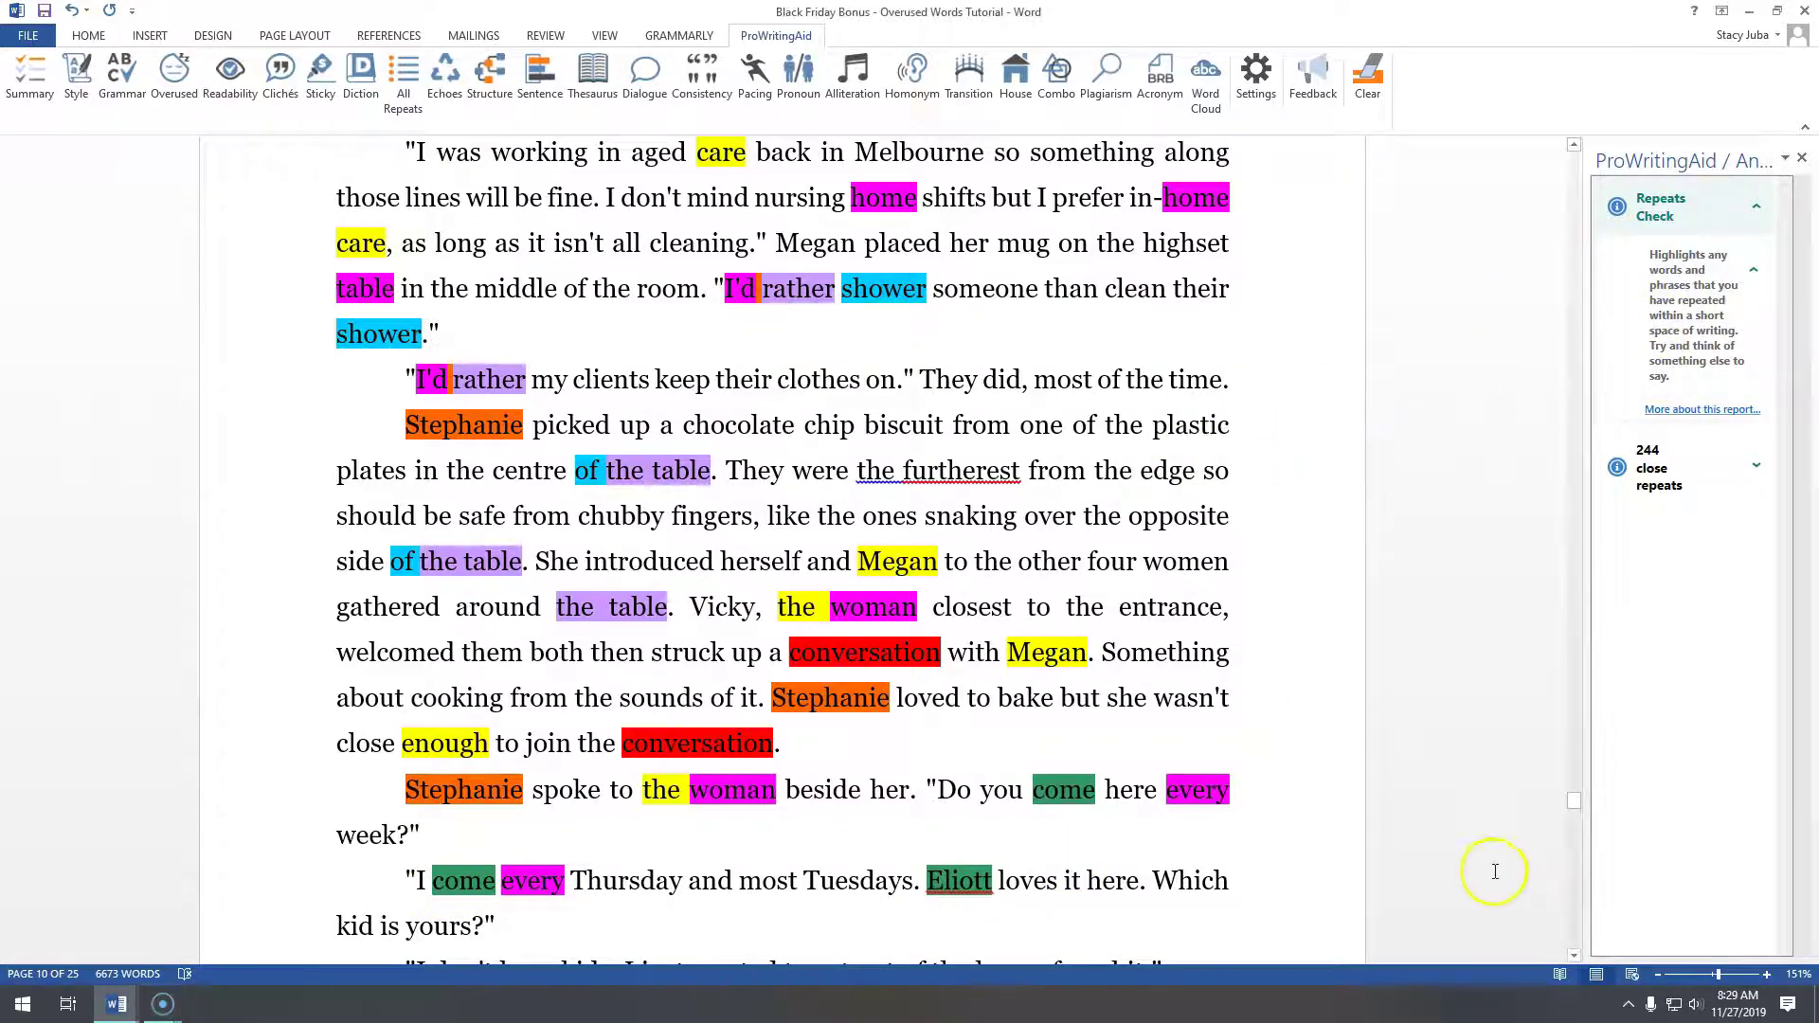
- Using the repeats highlighting, delete "entire" from "The entire focus of the military police"
left_click_drag(1573, 804, 1587, 870)
left_click_drag(1560, 680, 1544, 634)
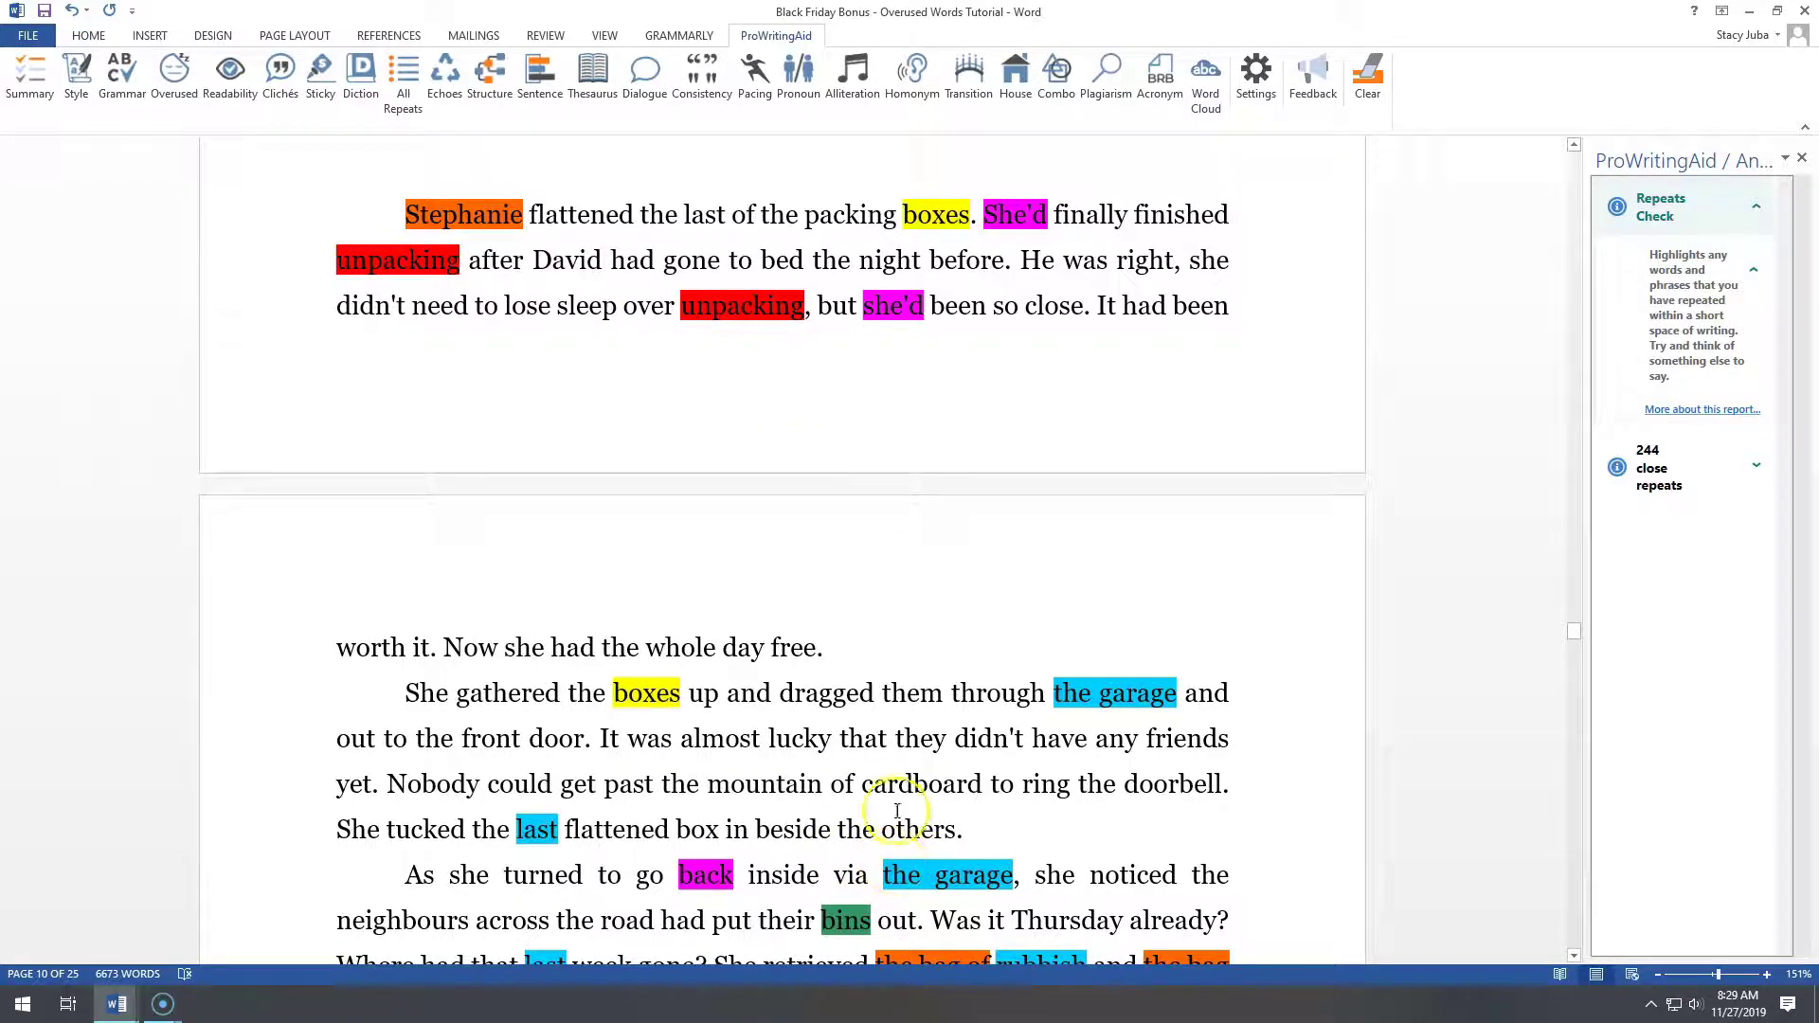
left_click_drag(1574, 629, 1576, 641)
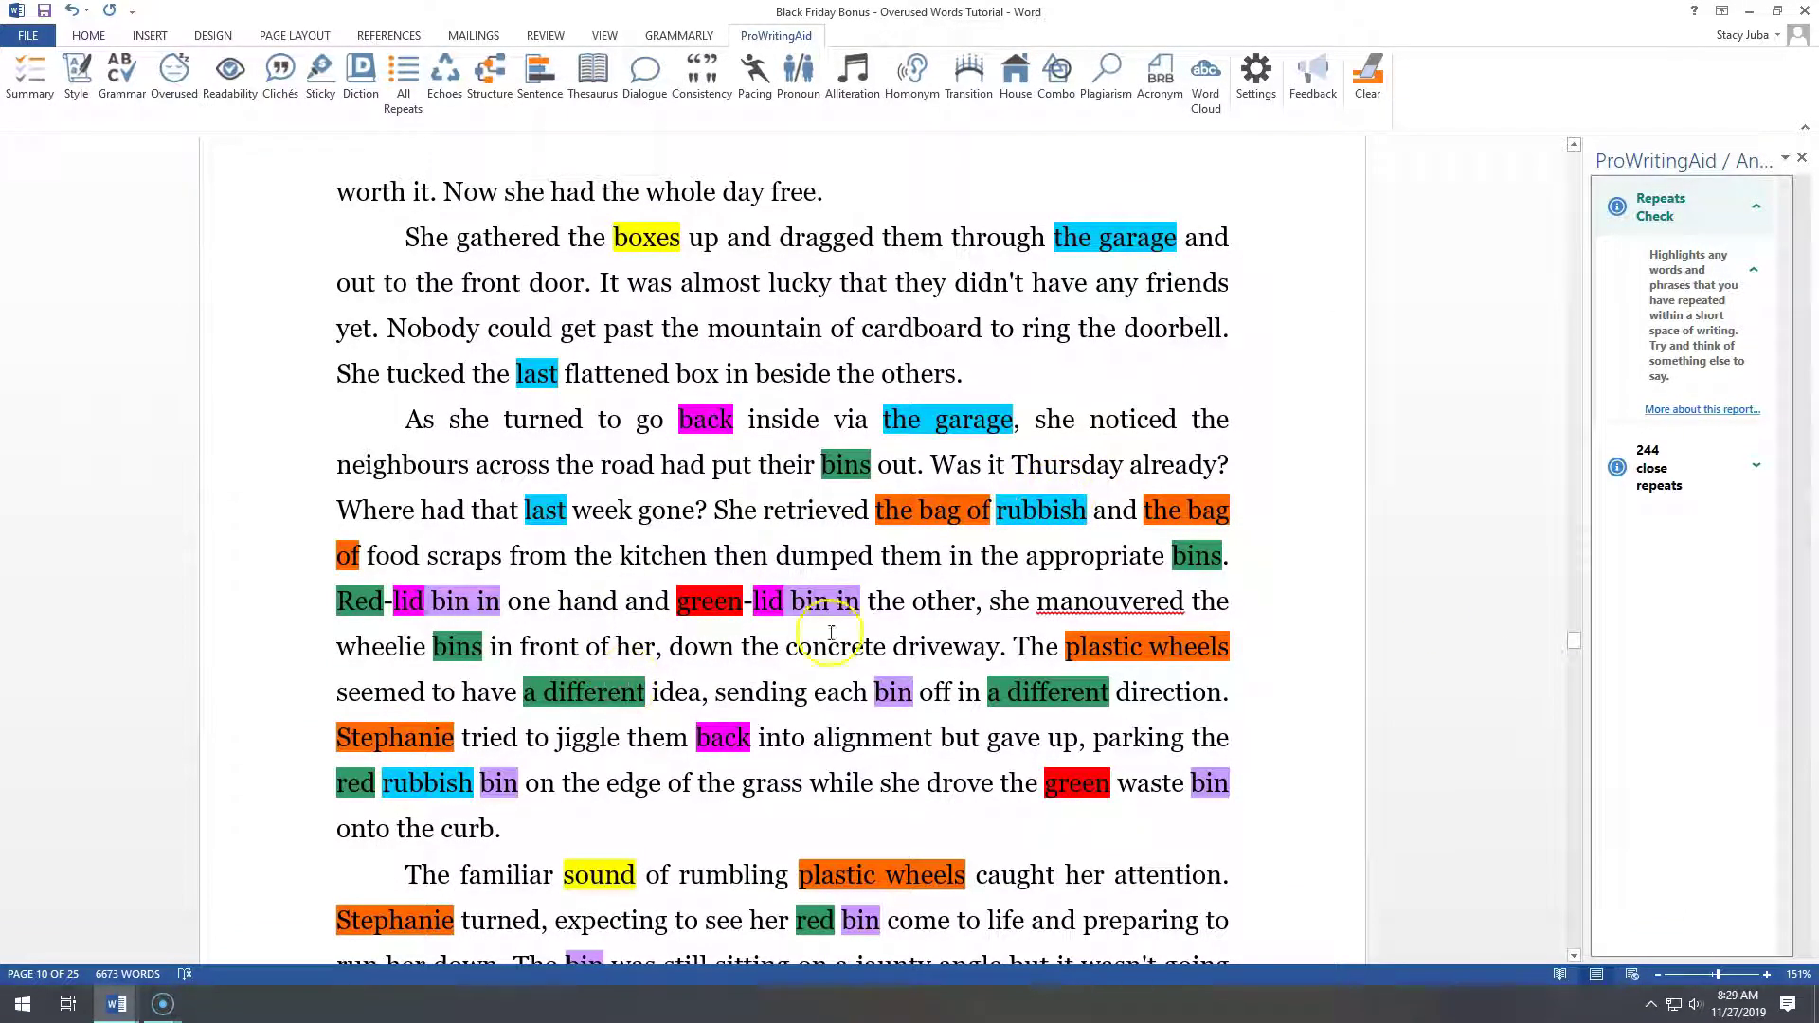
left_click_drag(1568, 643, 1568, 622)
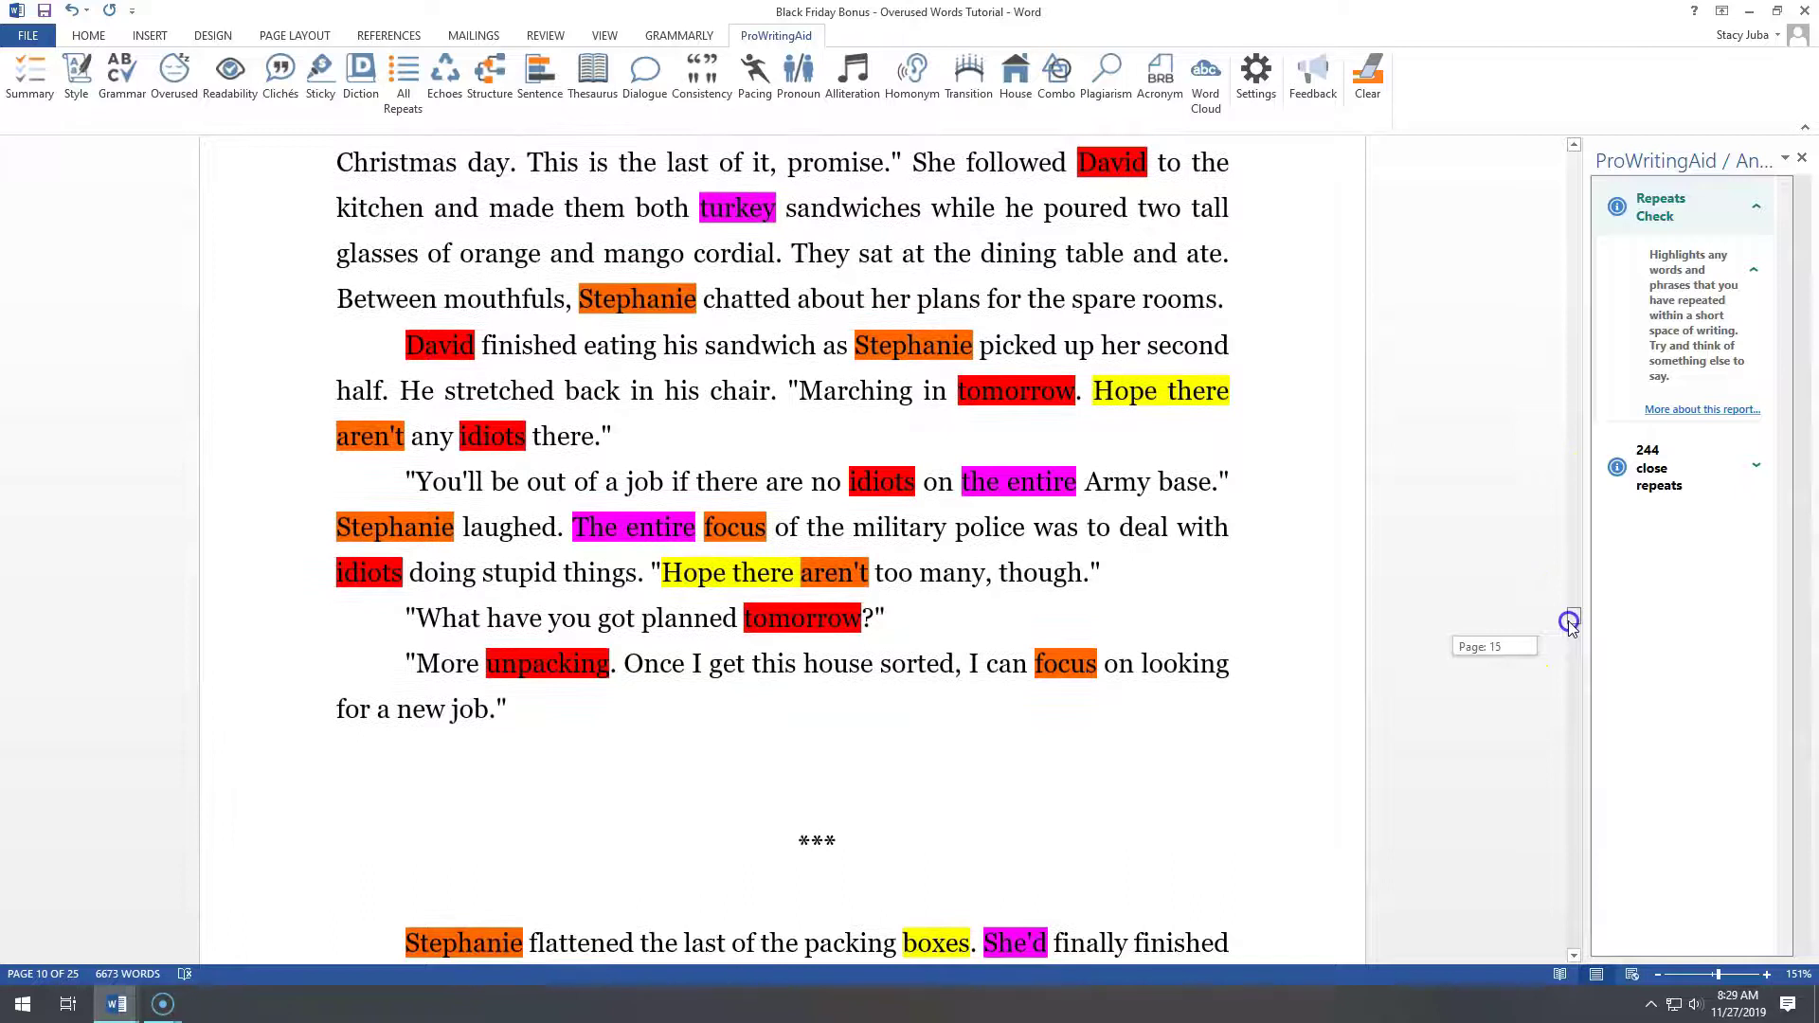
left_click_drag(1567, 621, 1568, 622)
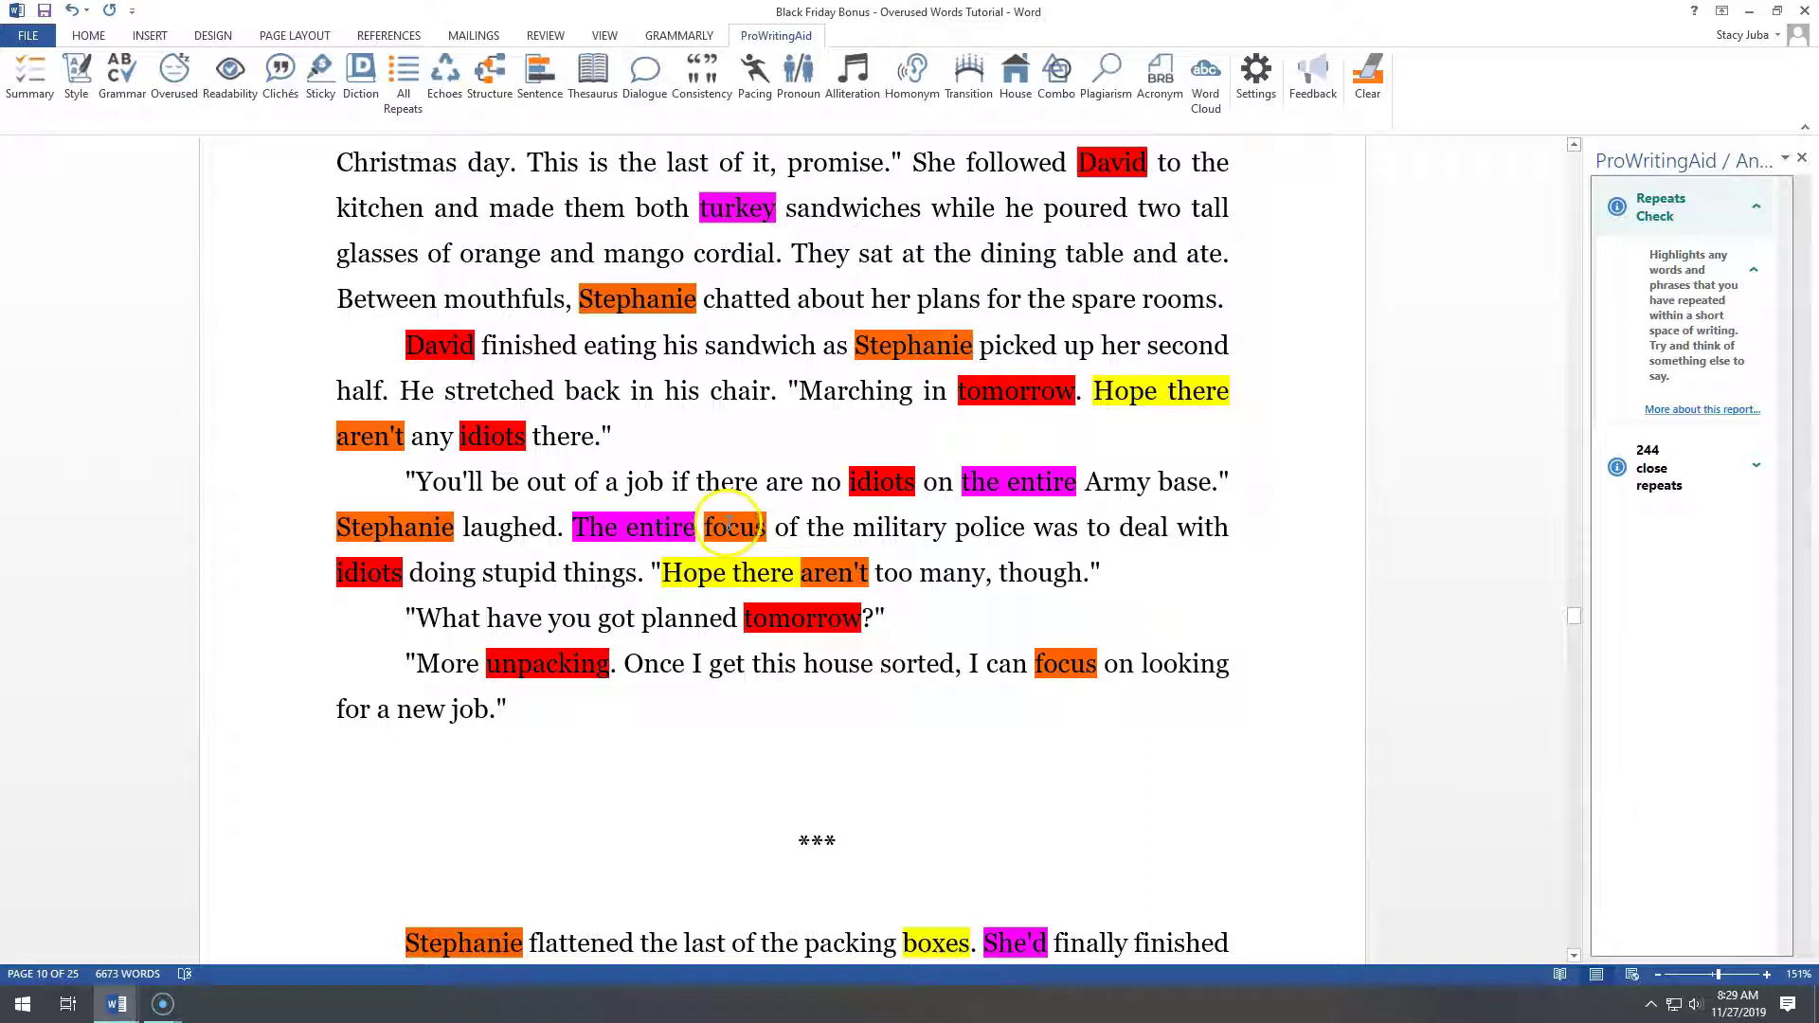
left_click(680, 528)
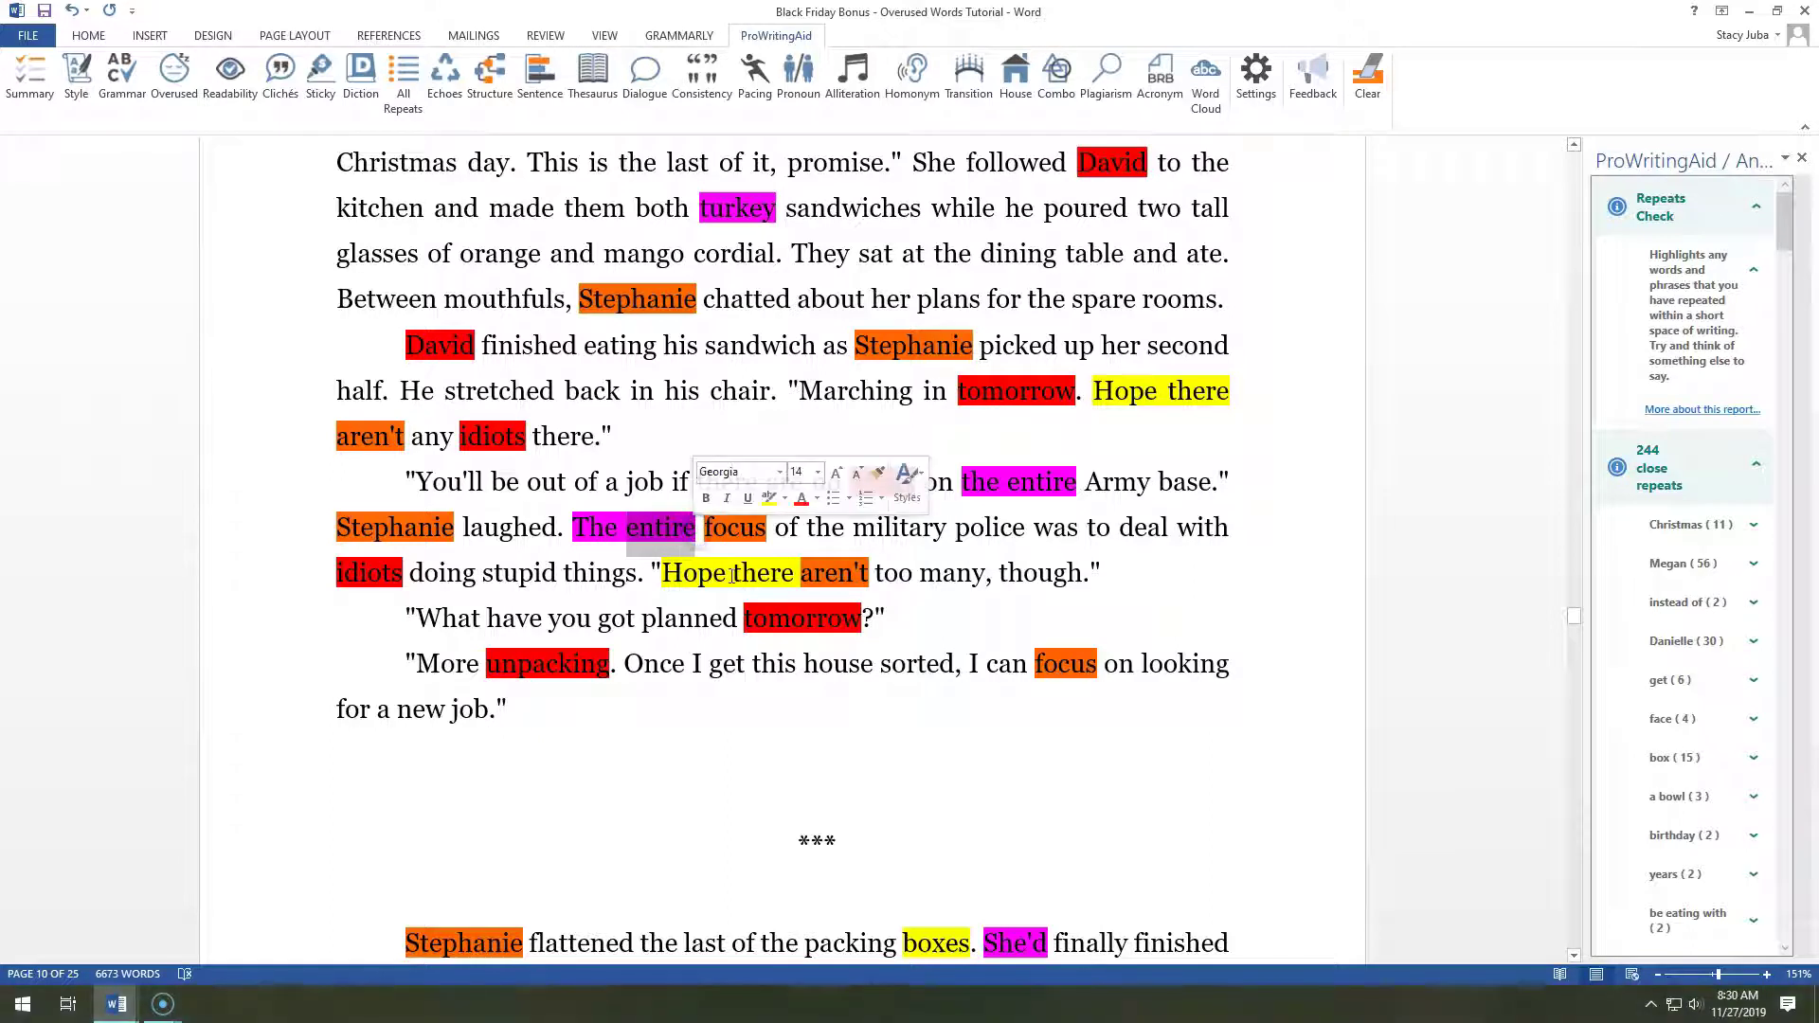
key("Delete")
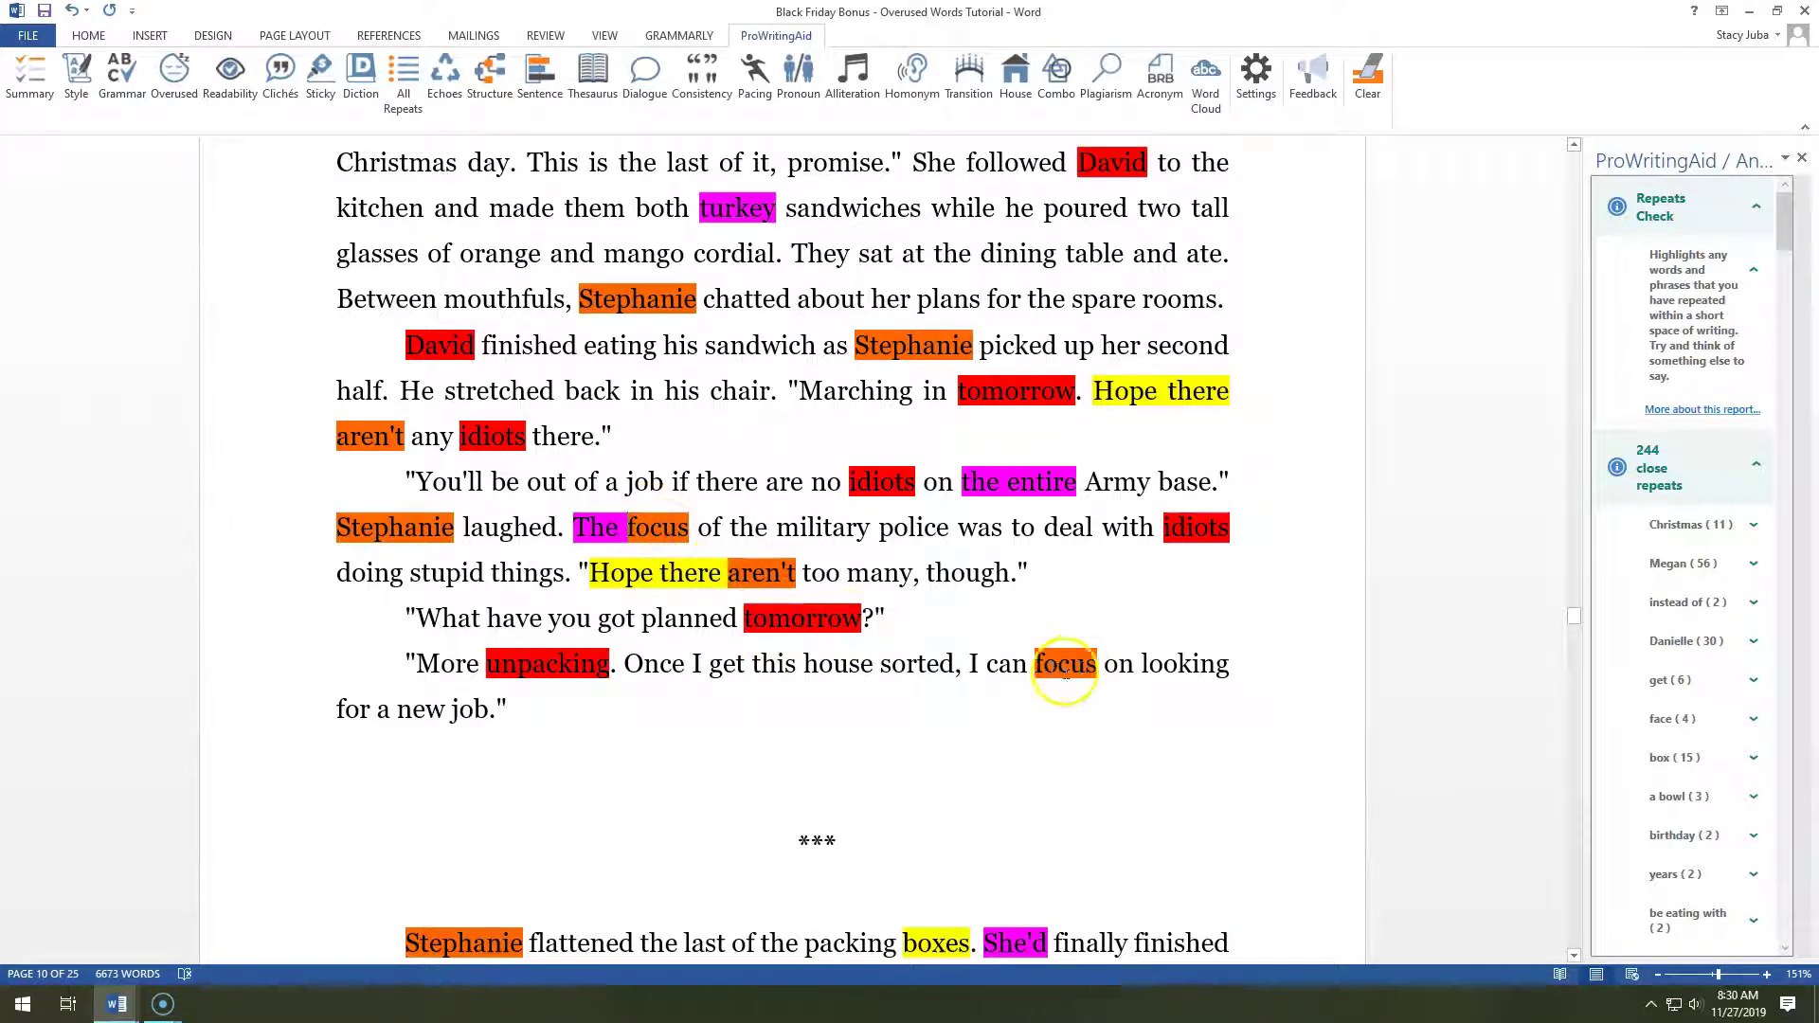
- Replace the repeated "focus" with "concentrate" in "I can focus on looking for a new job"
left_click_drag(1041, 660, 1093, 661)
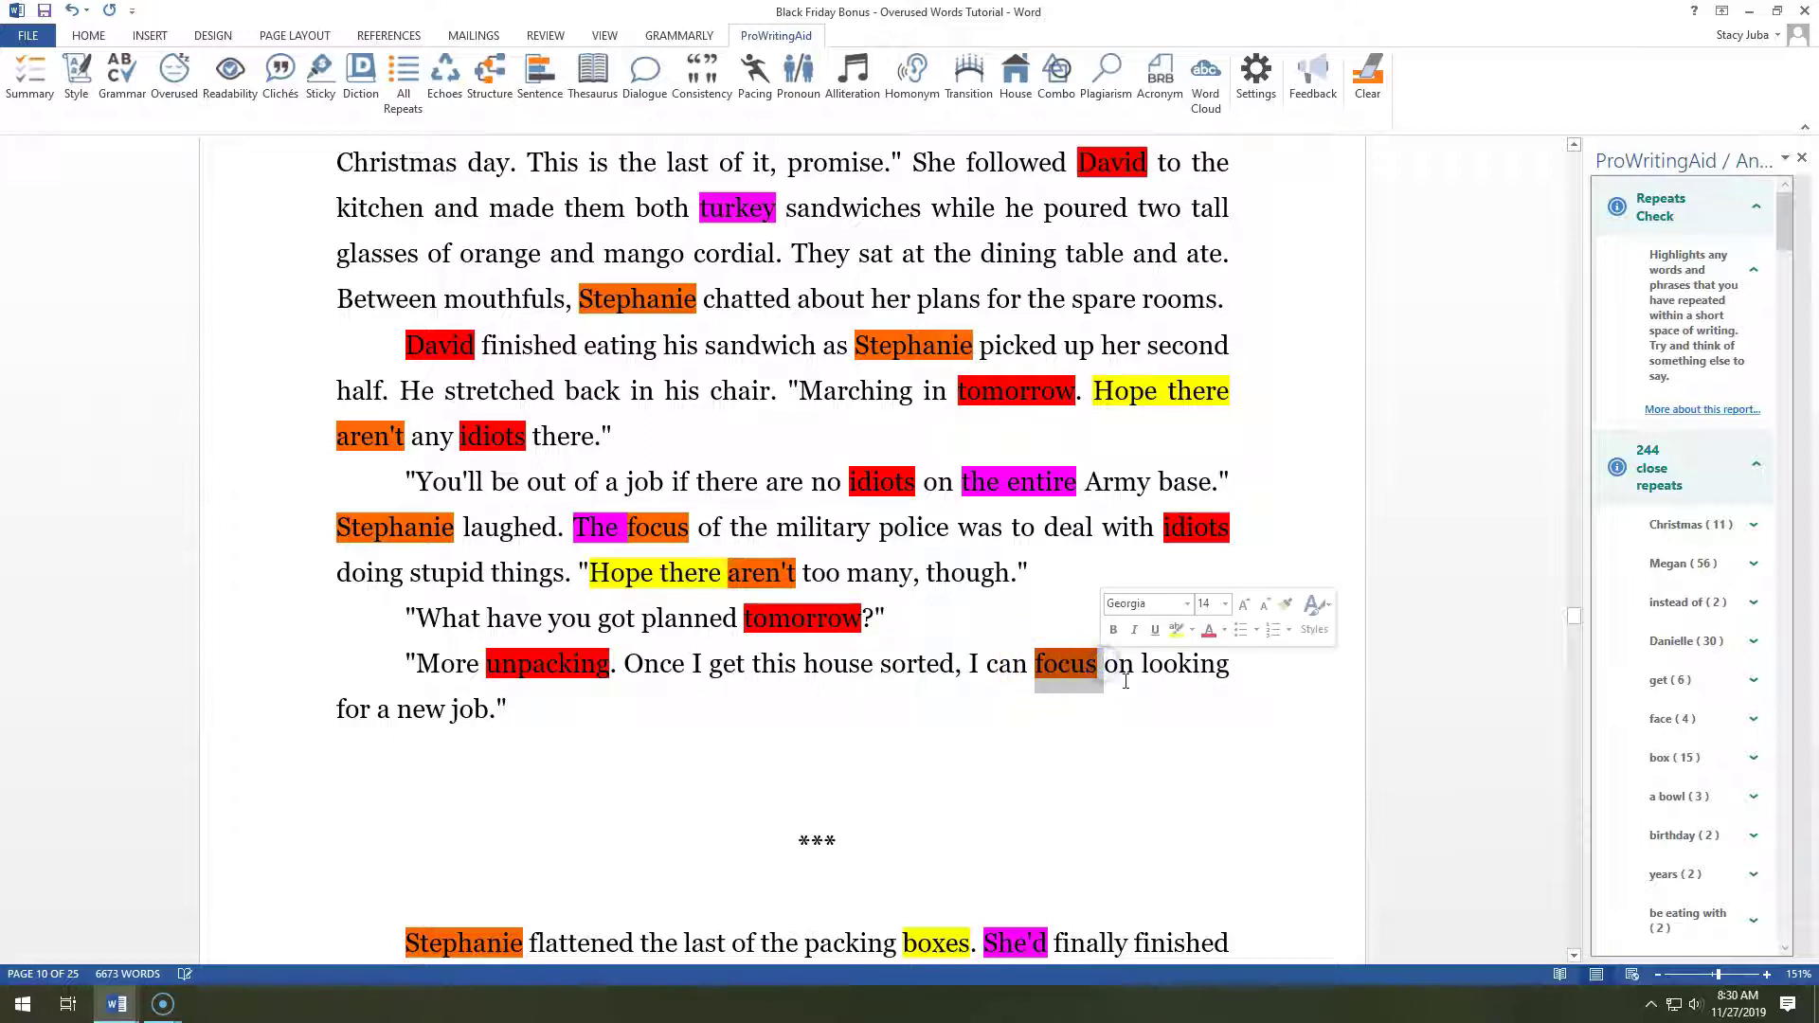
key("Delete")
type("concentrate")
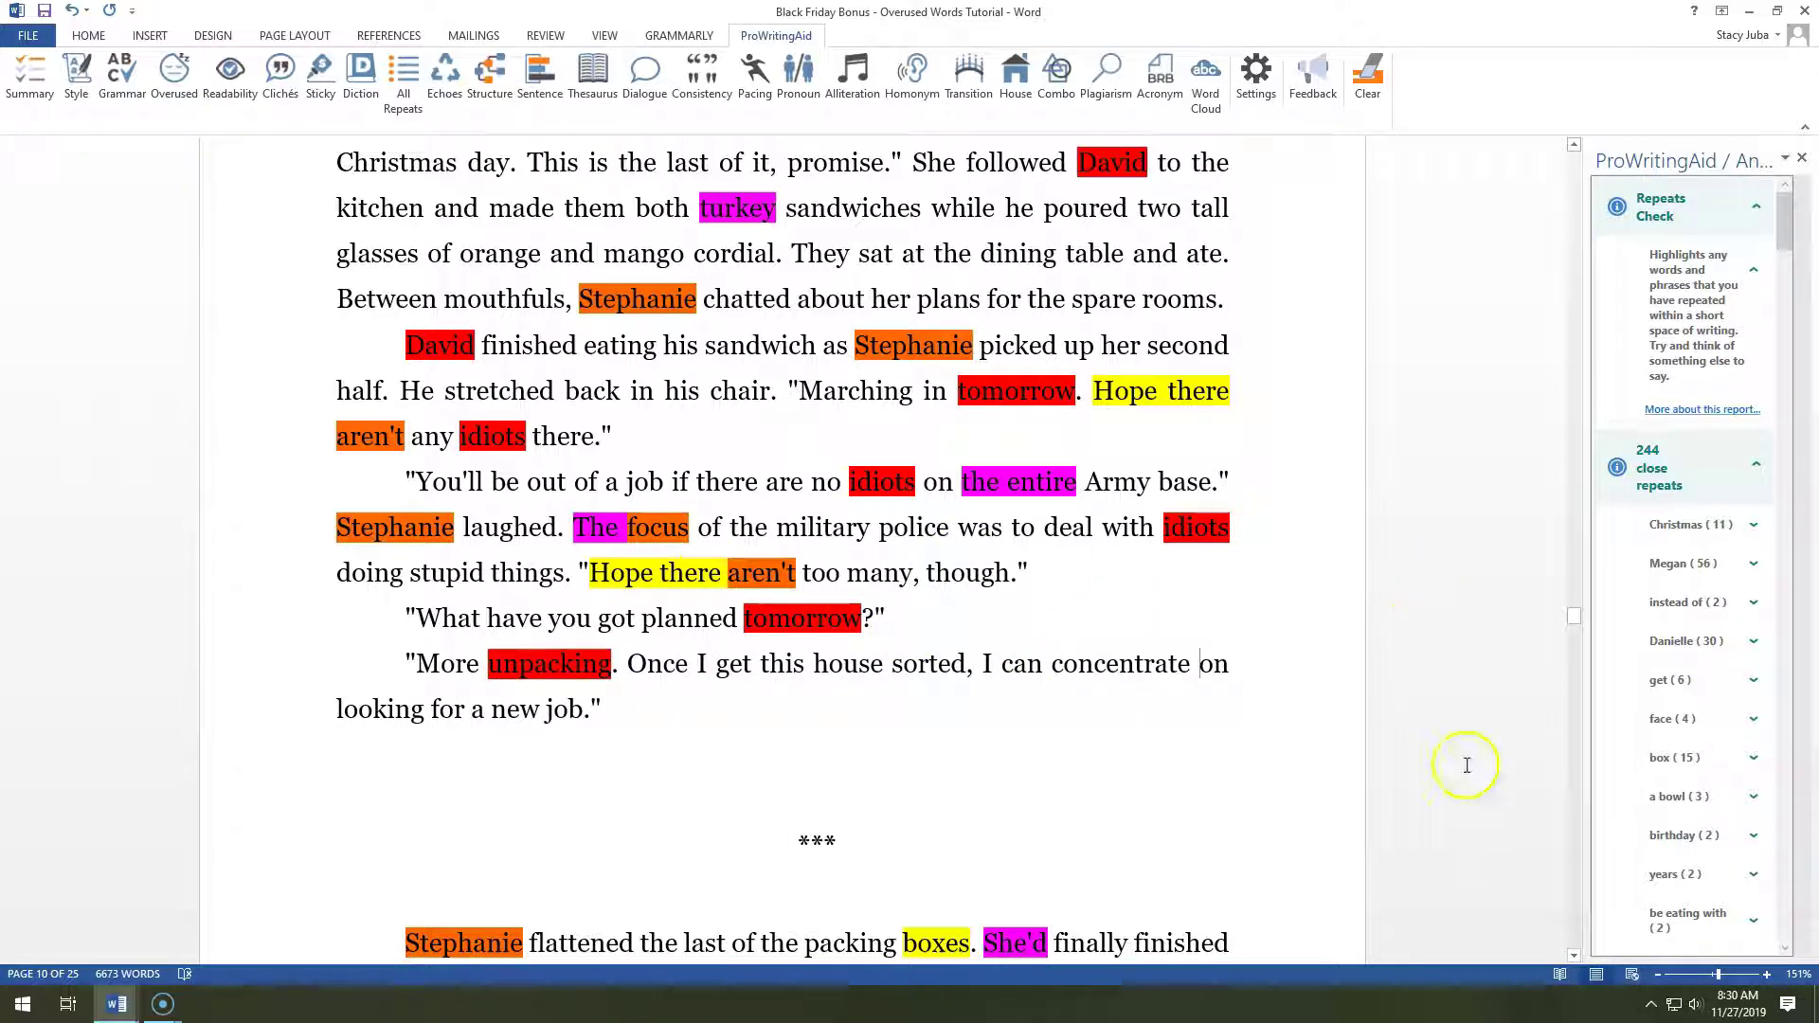
- Change "the bag of rubbish and the bag of food scraps" to "the bags of rubbish and food scraps"
left_click_drag(1571, 614, 1574, 628)
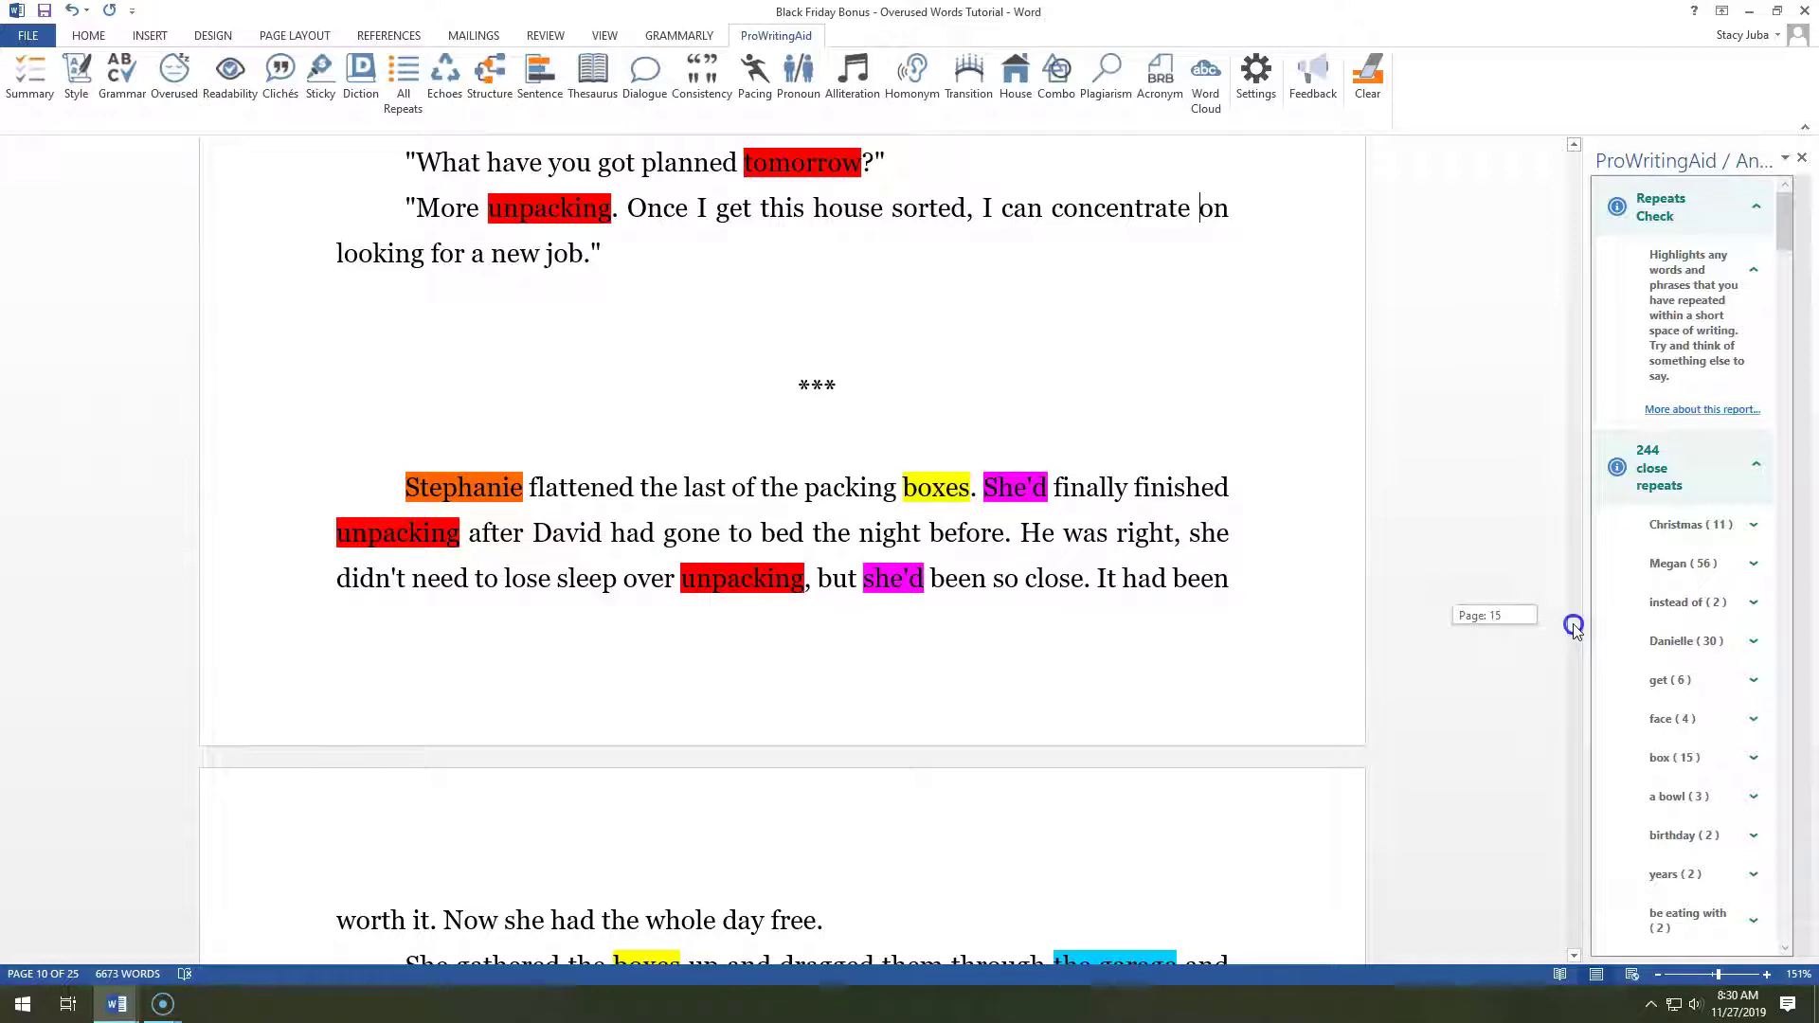
left_click_drag(1573, 624, 1573, 634)
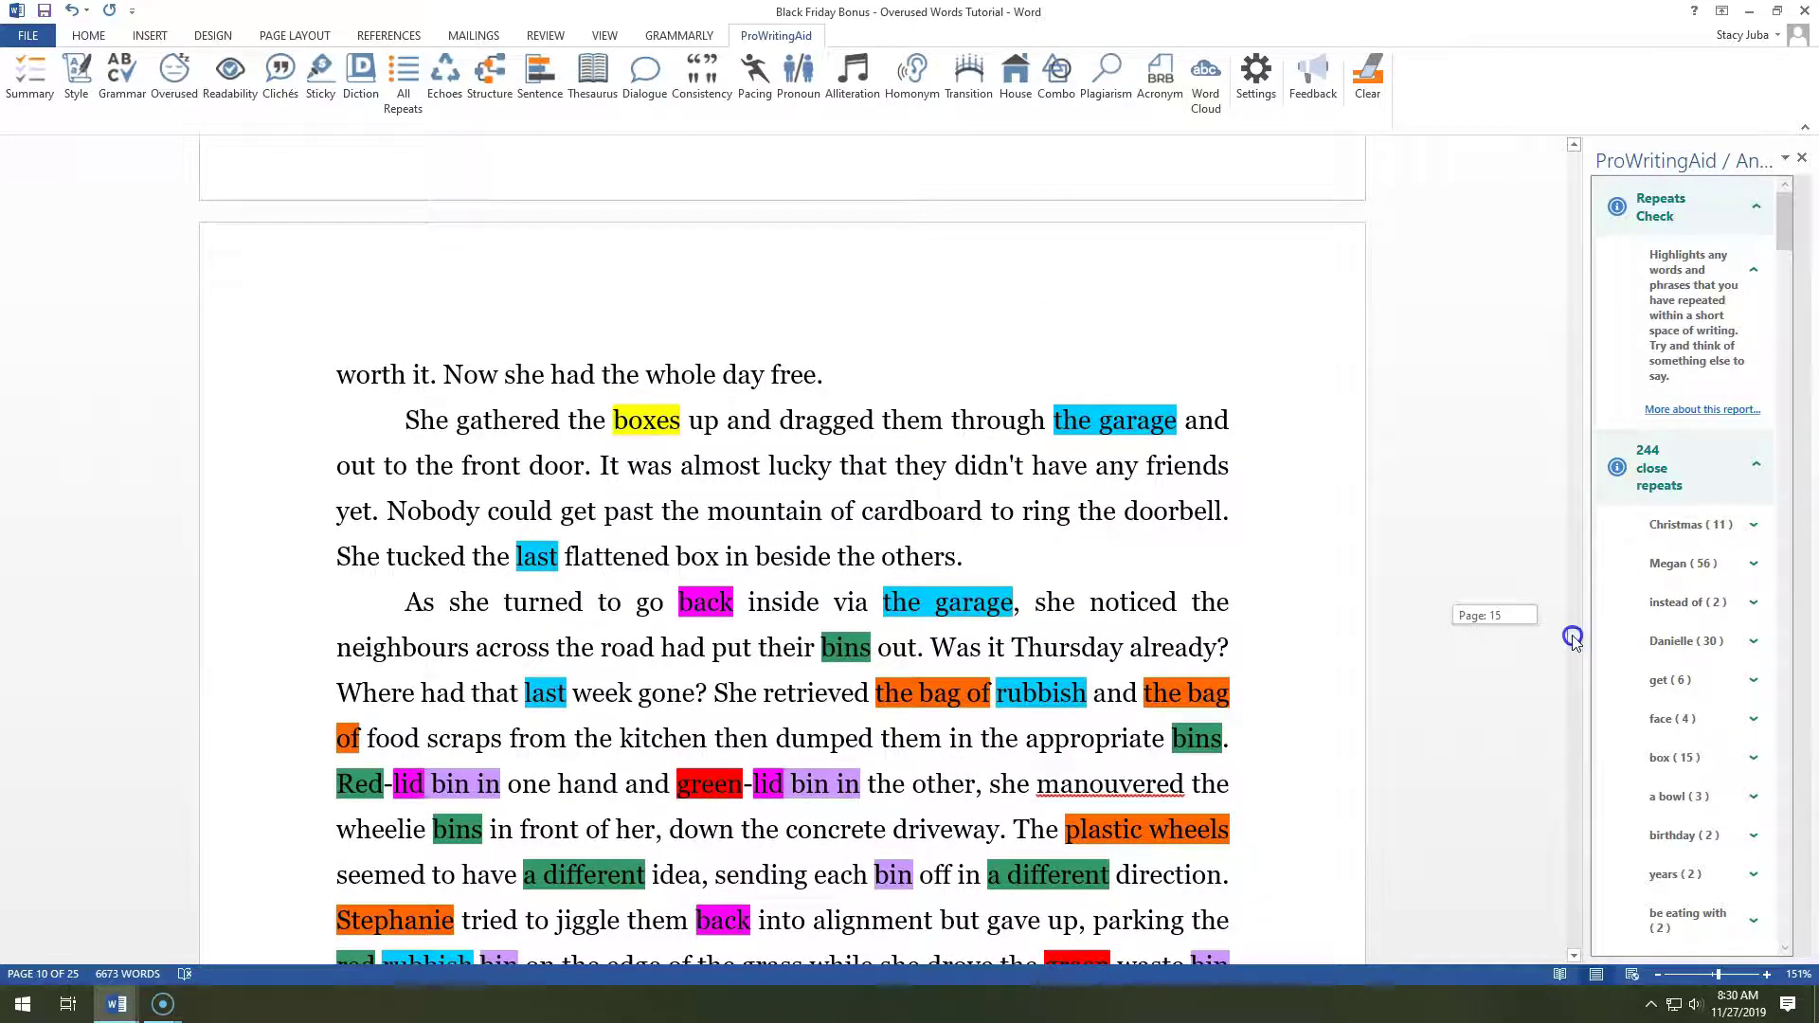
left_click_drag(1573, 636, 1573, 636)
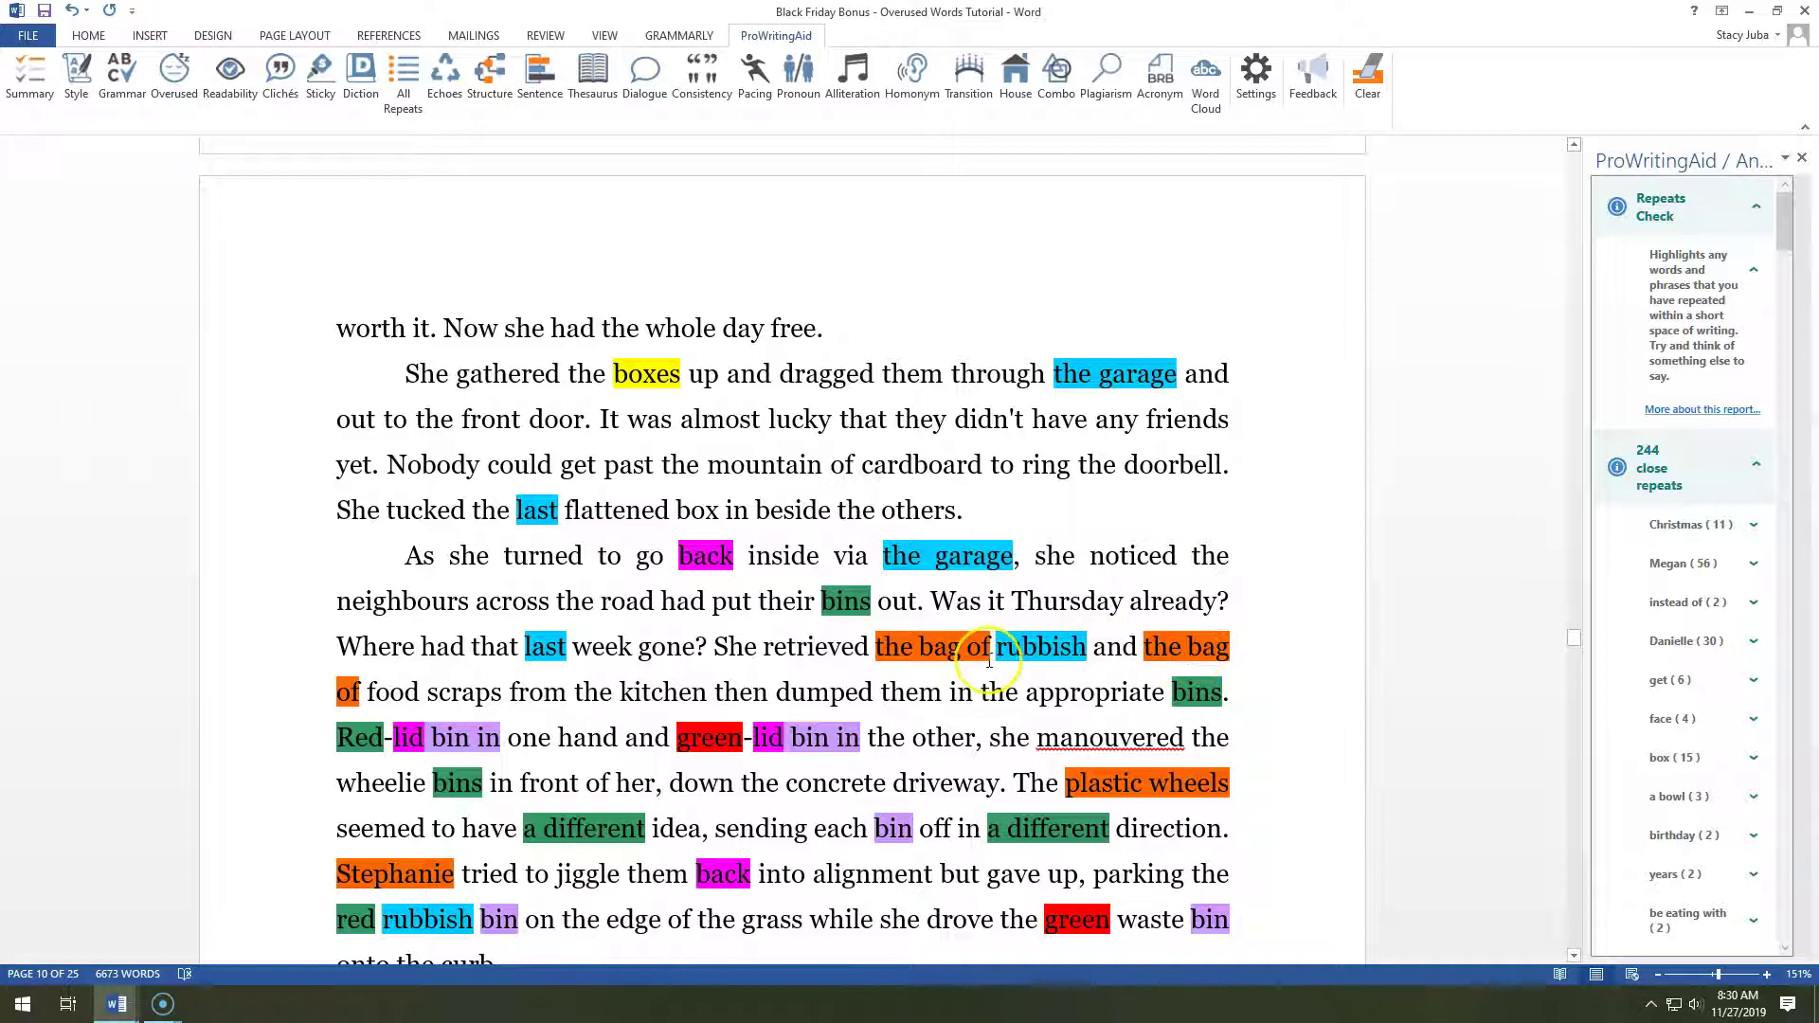
left_click(986, 655)
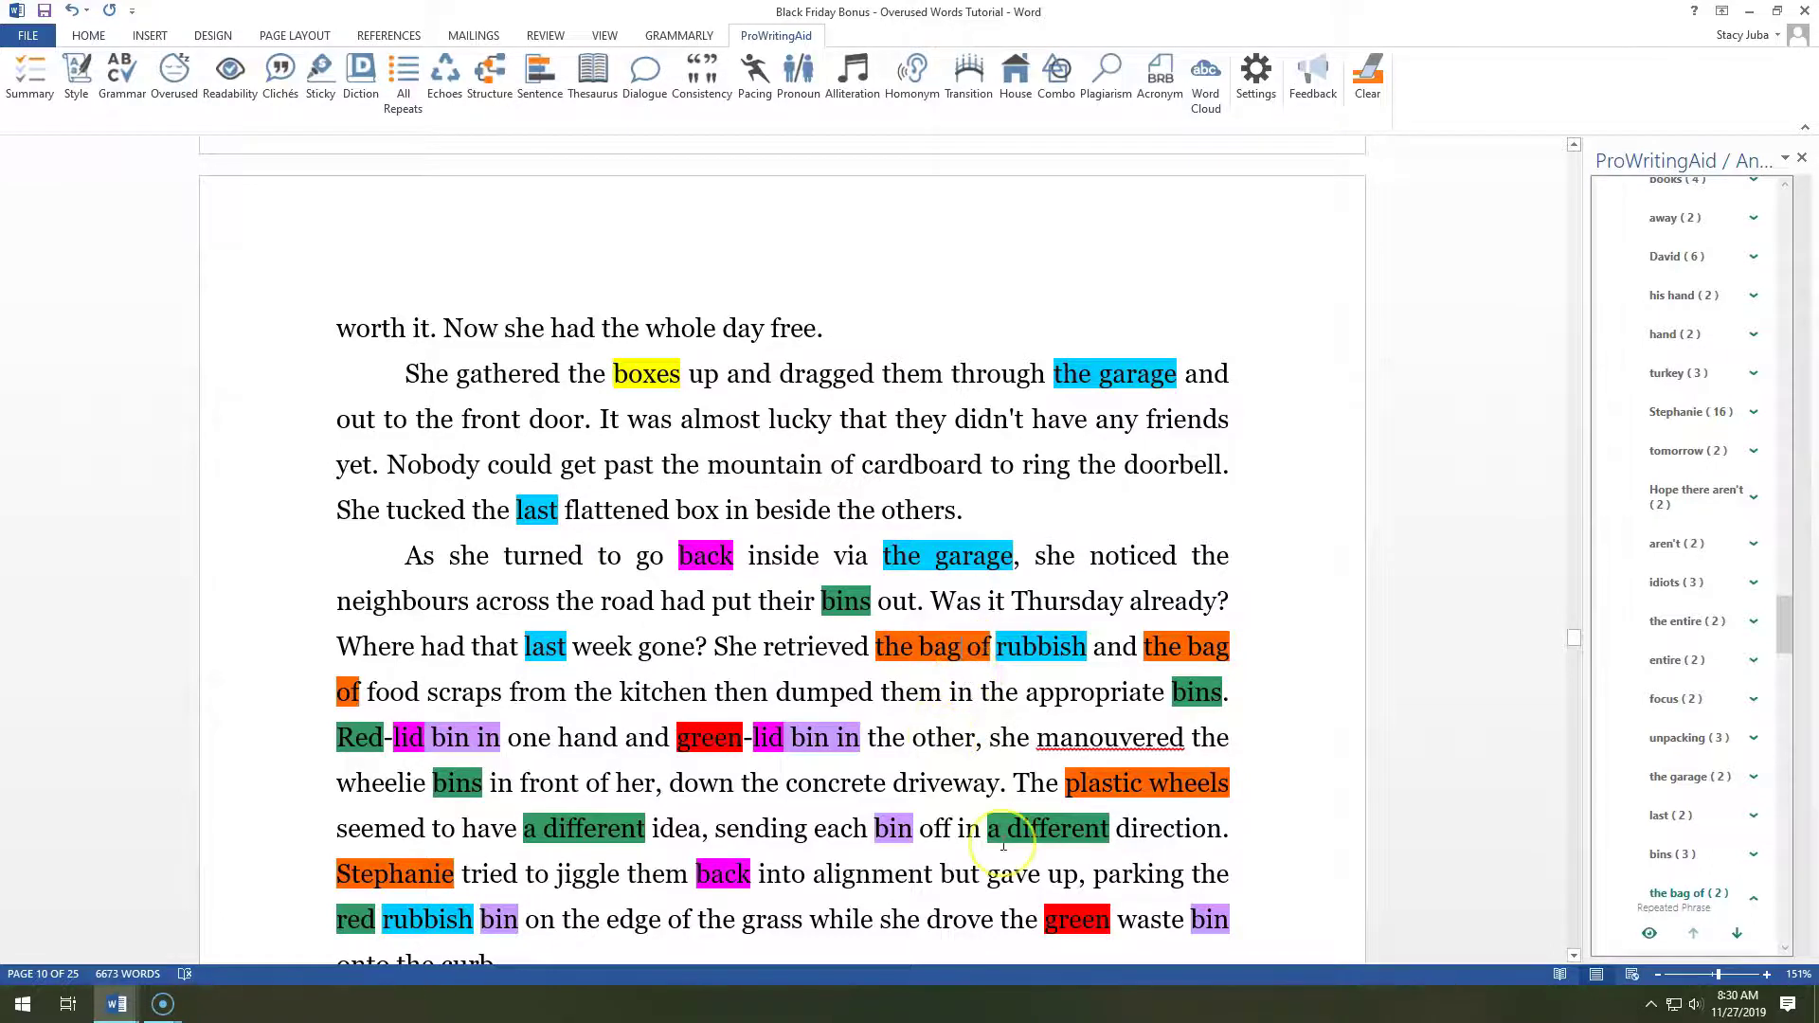
type("s")
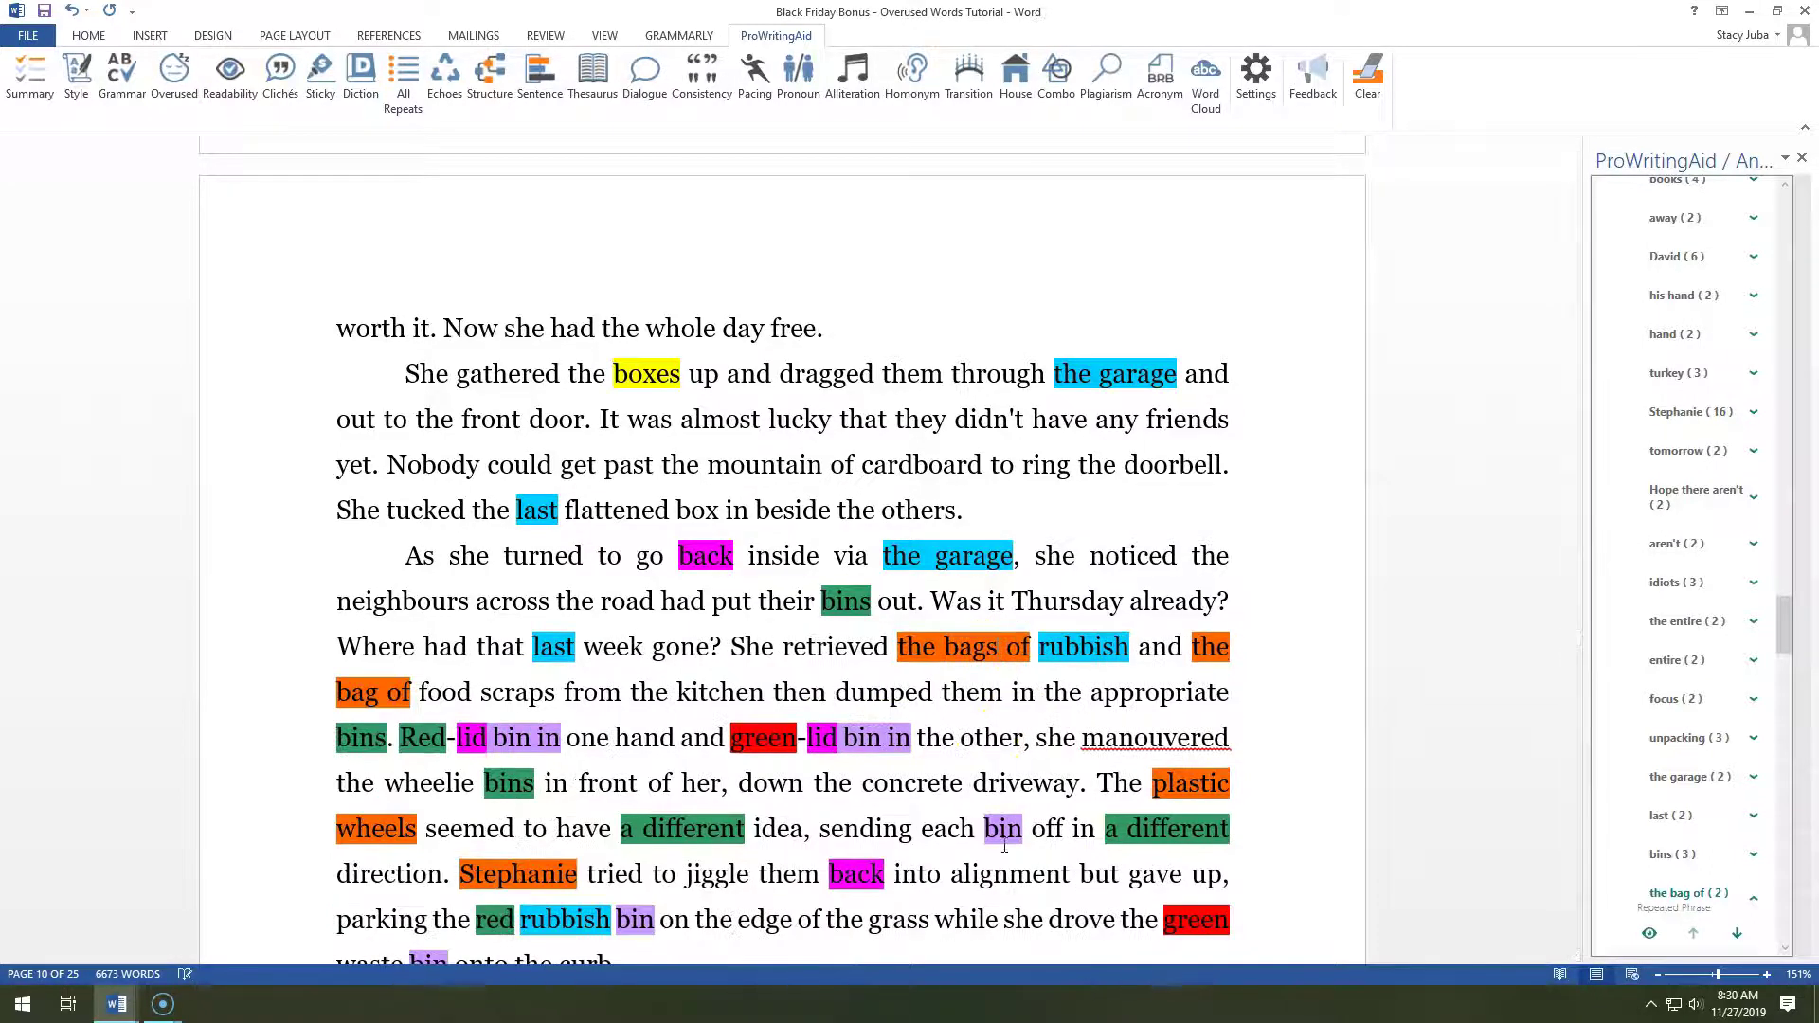
left_click_drag(1188, 651, 458, 686)
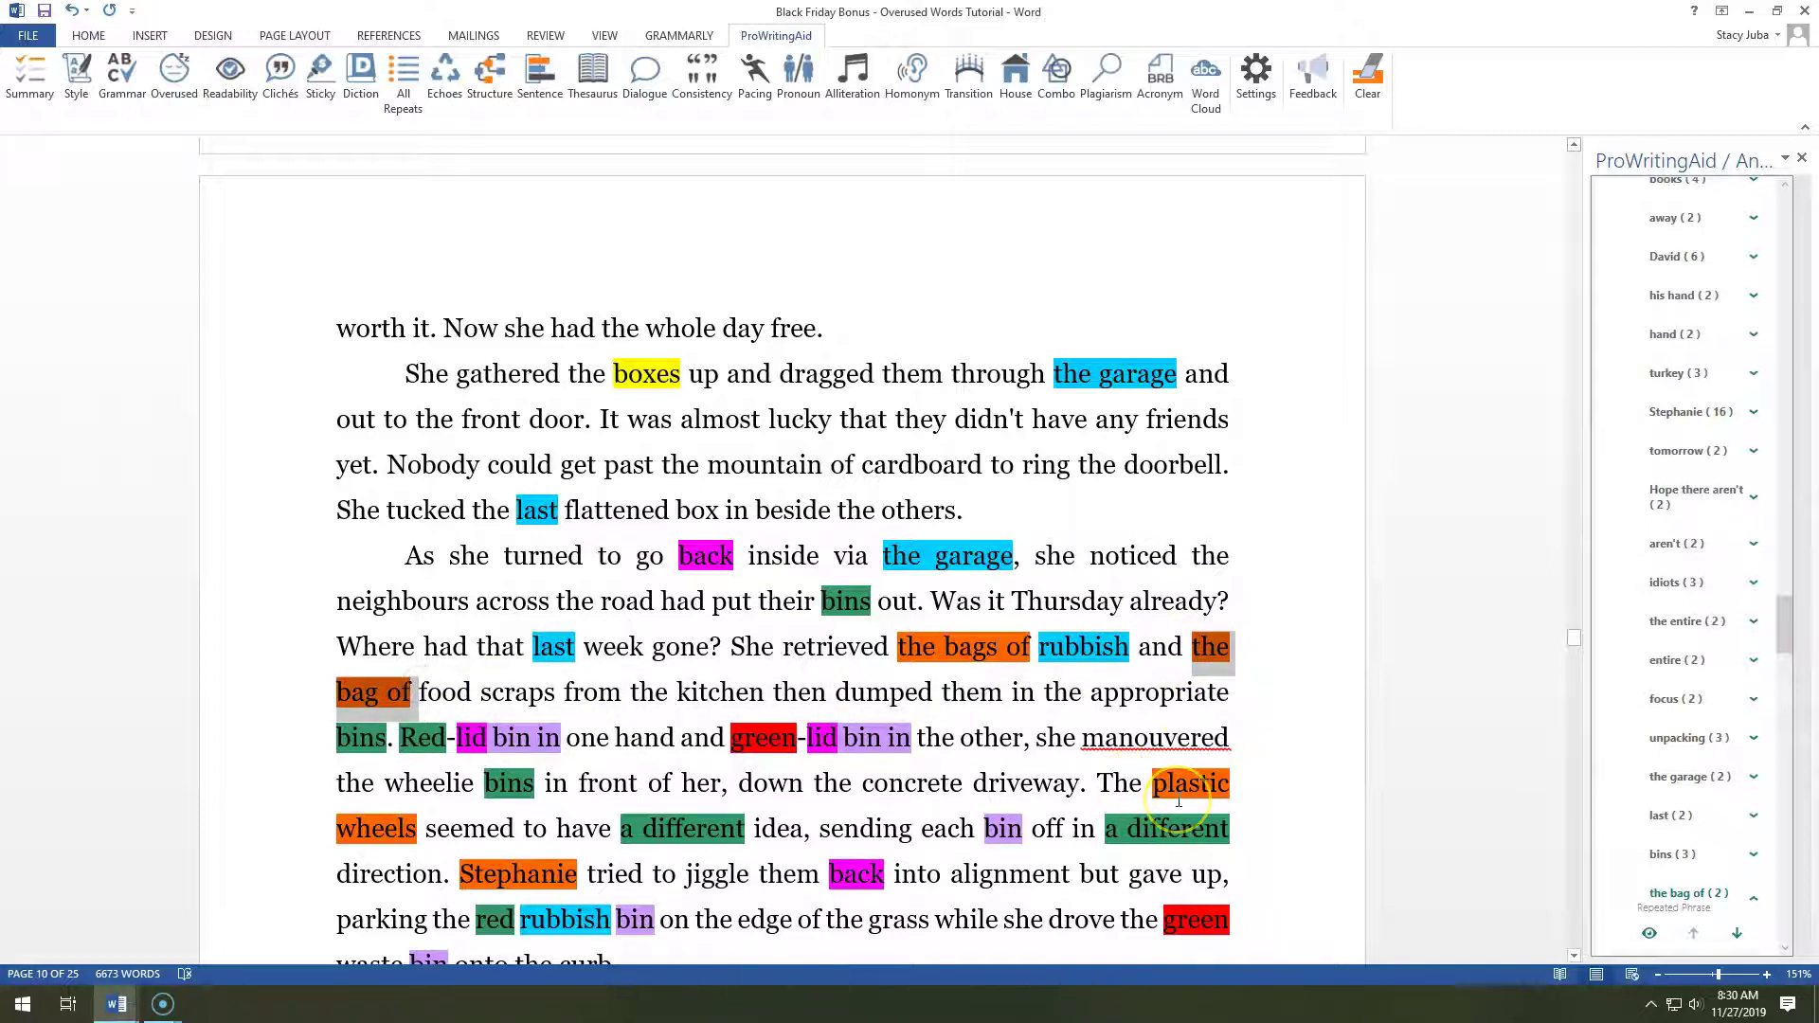
key("Delete")
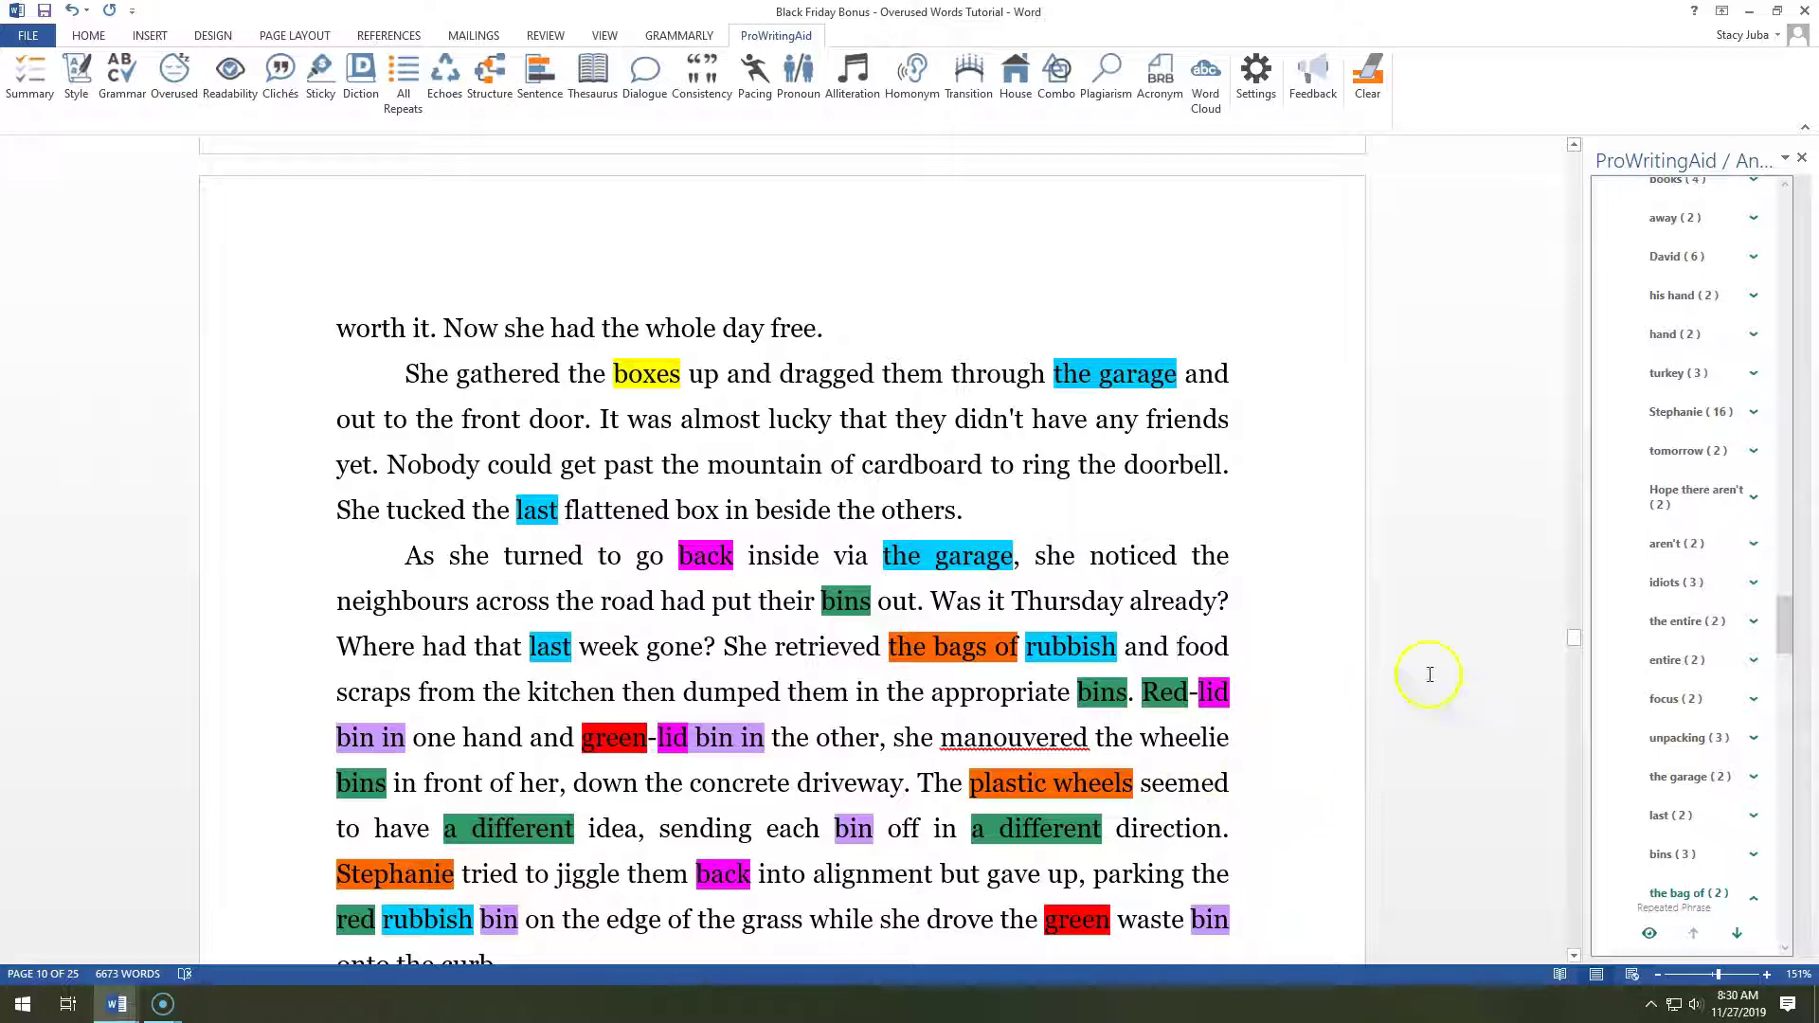
- Run the Diction report and examine the highlighted vague and abstract words in the garage and bins paragraphs
mouse_move(1576, 638)
left_mouse_down()
mouse_move(1577, 656)
mouse_move(1579, 641)
left_mouse_up()
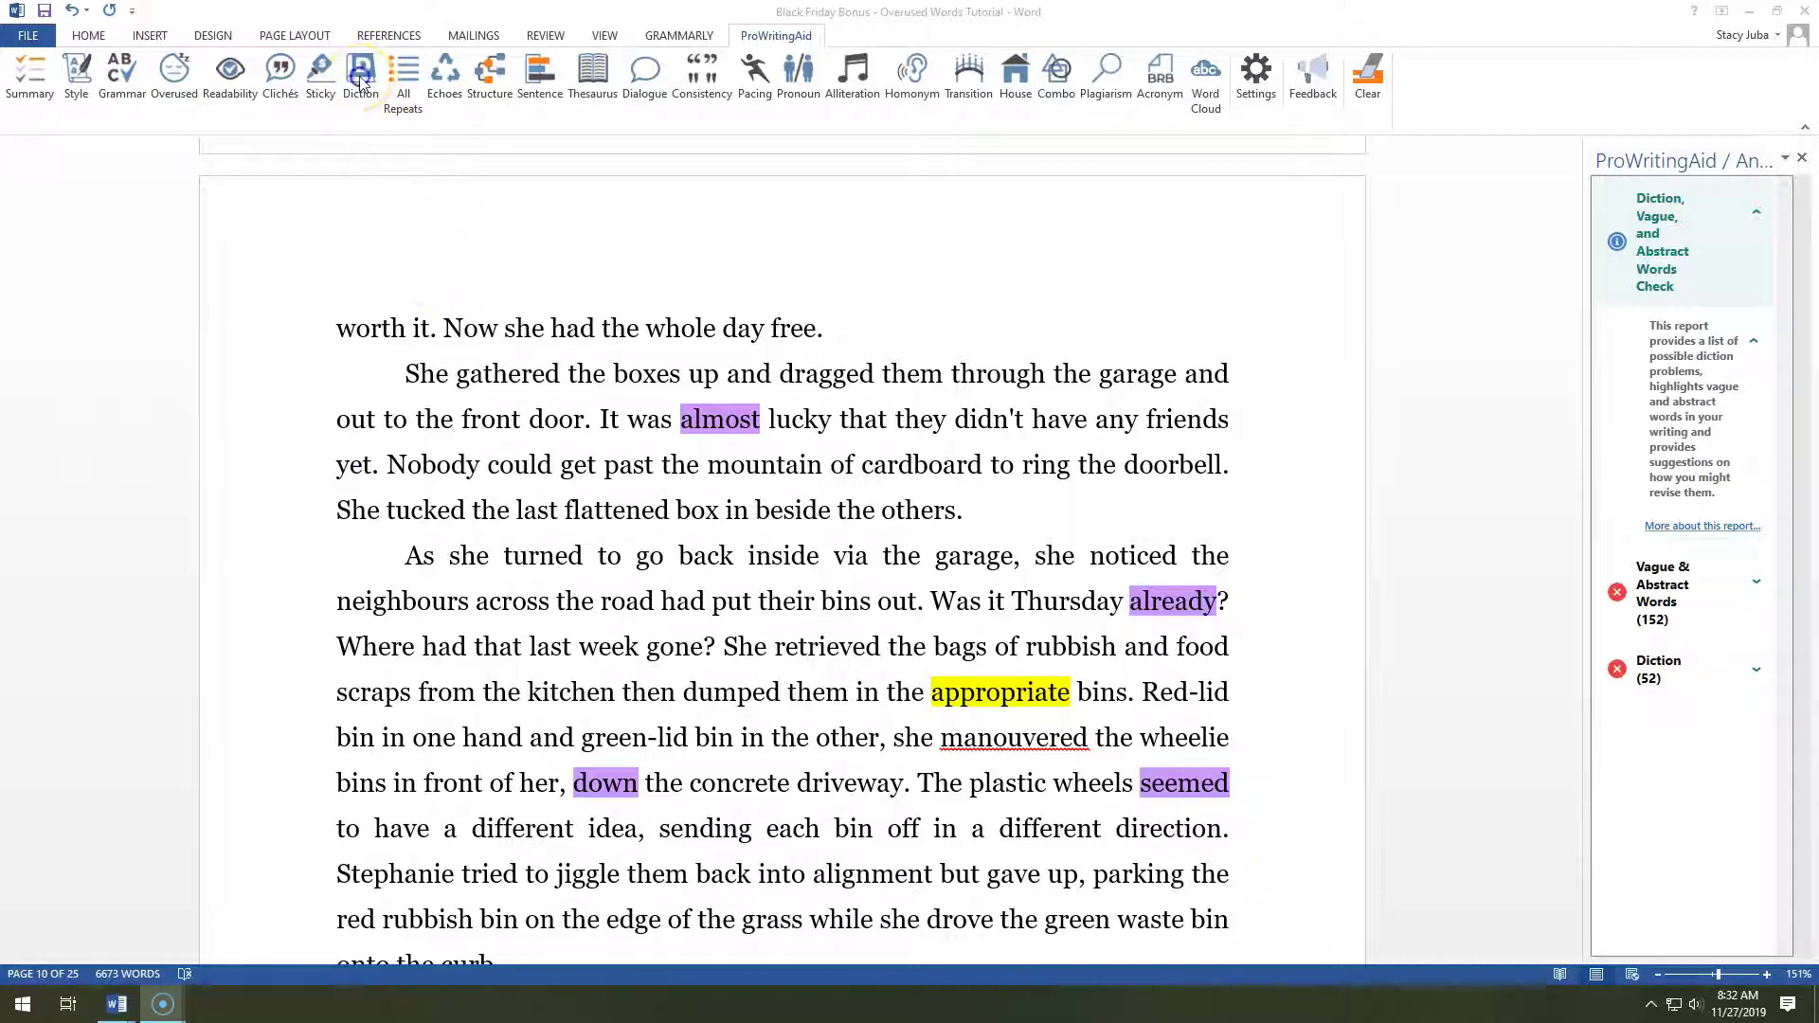
left_click(361, 86)
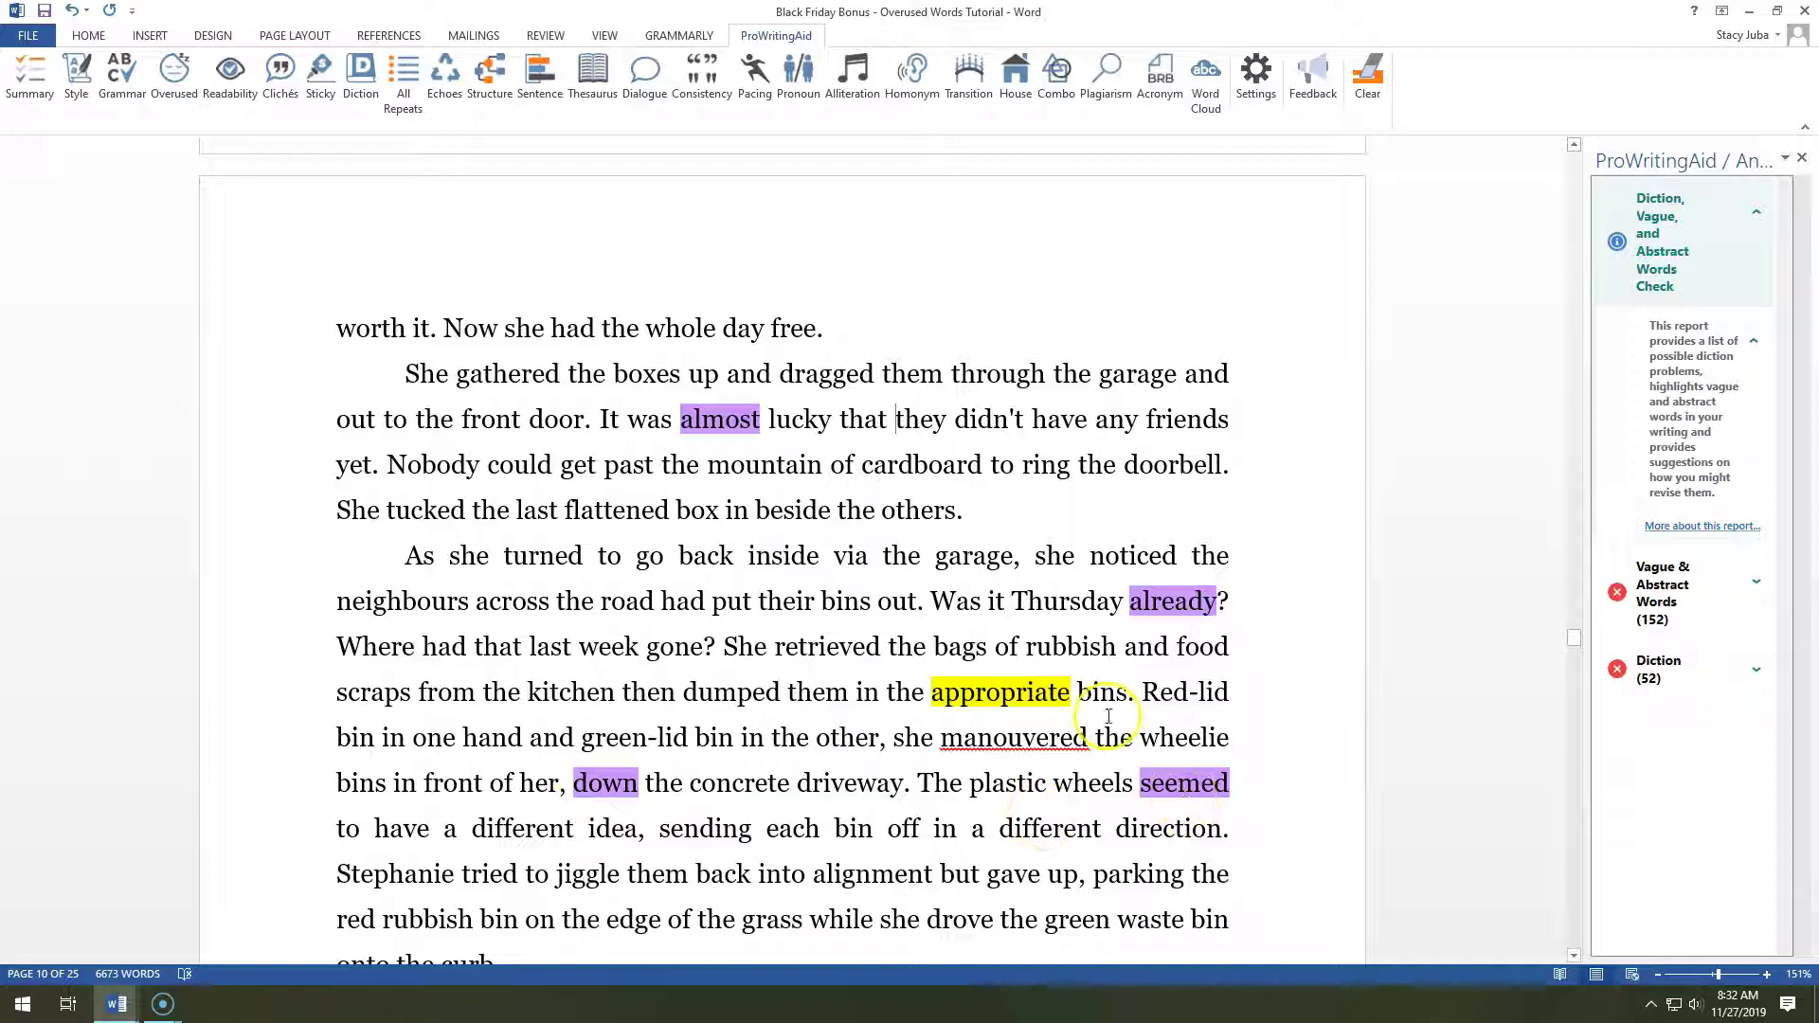
left_click_drag(1571, 642, 1572, 640)
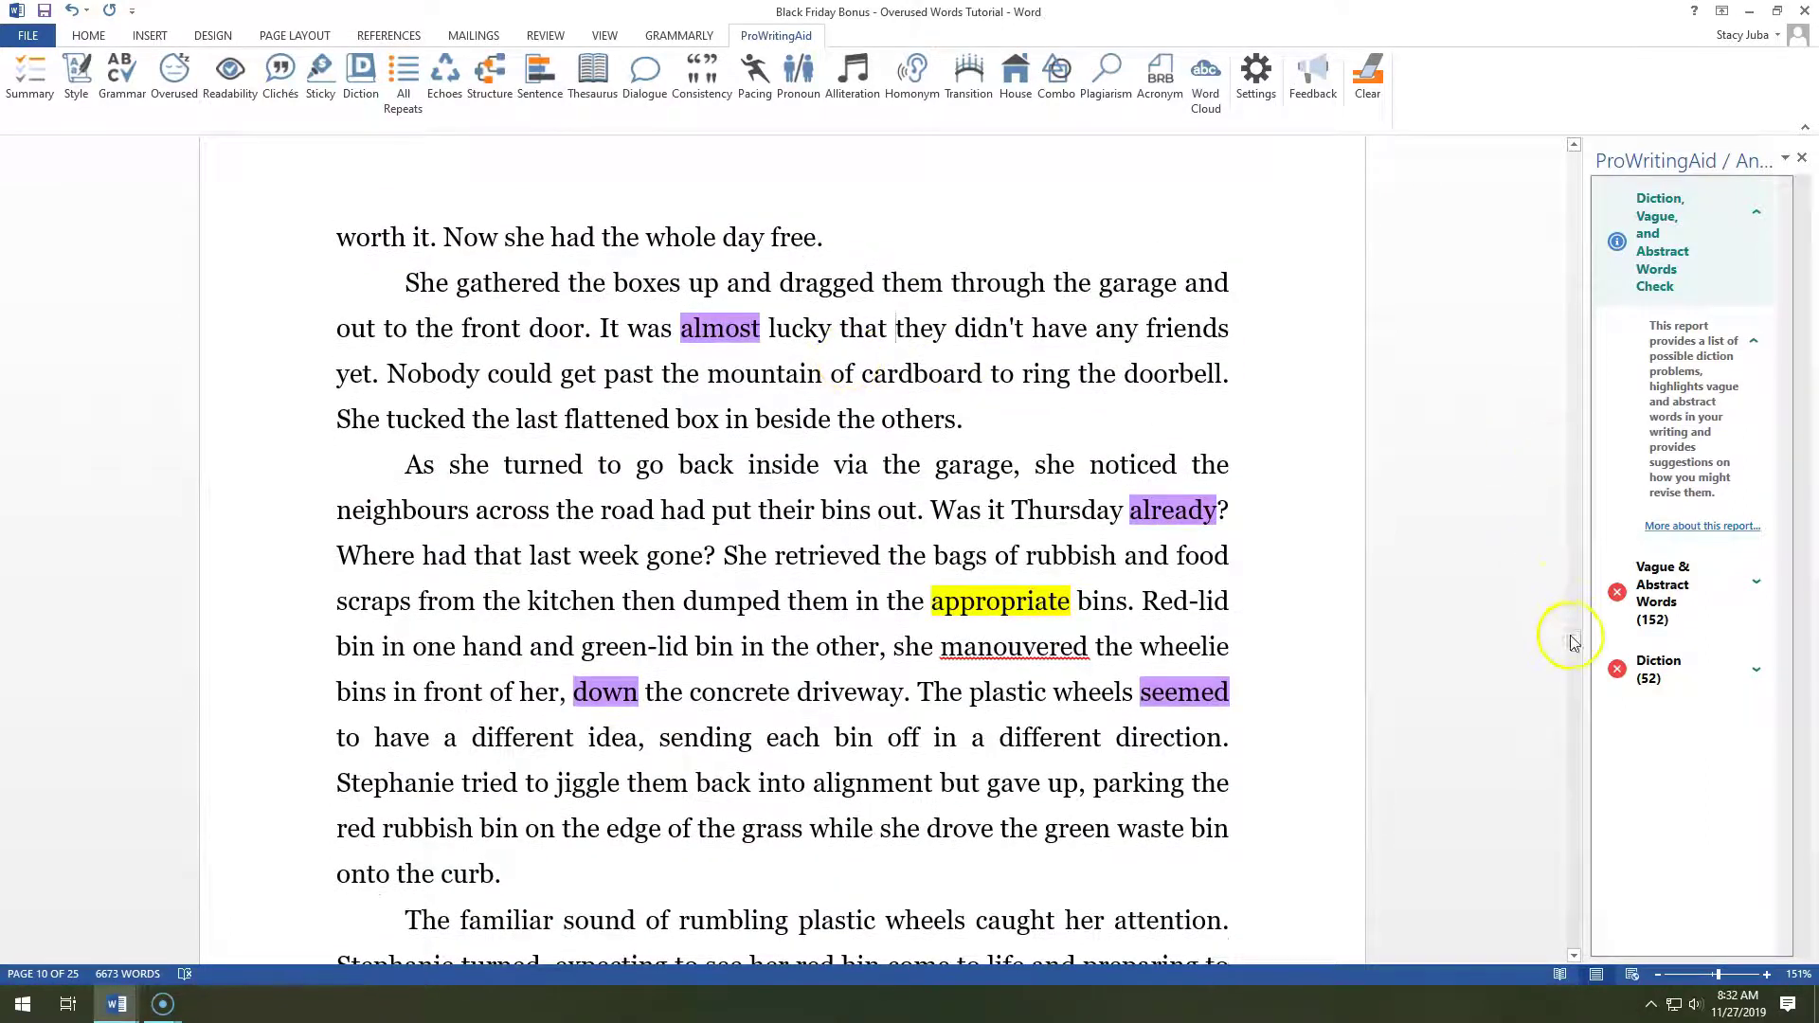
- Replace "seemed to have a" with "had a" in the sentence about the plastic wheels' different idea
left_click_drag(1571, 639, 1579, 652)
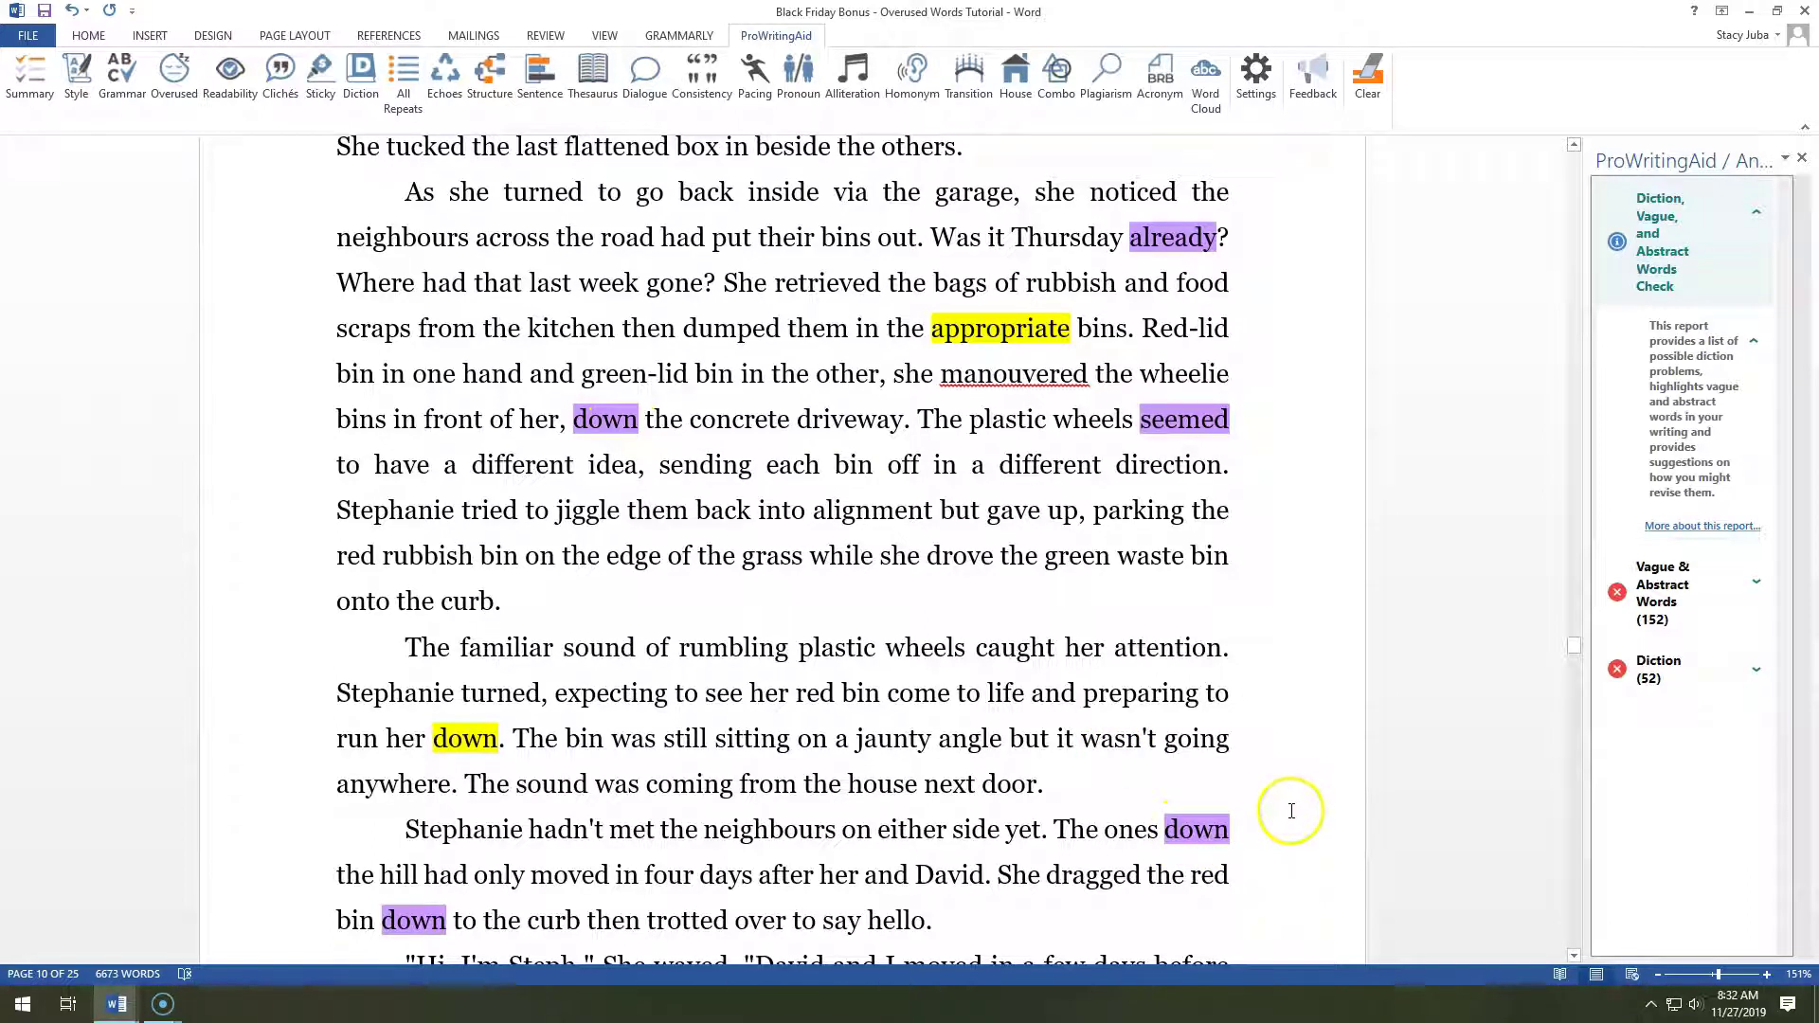
left_click_drag(1577, 646, 1579, 656)
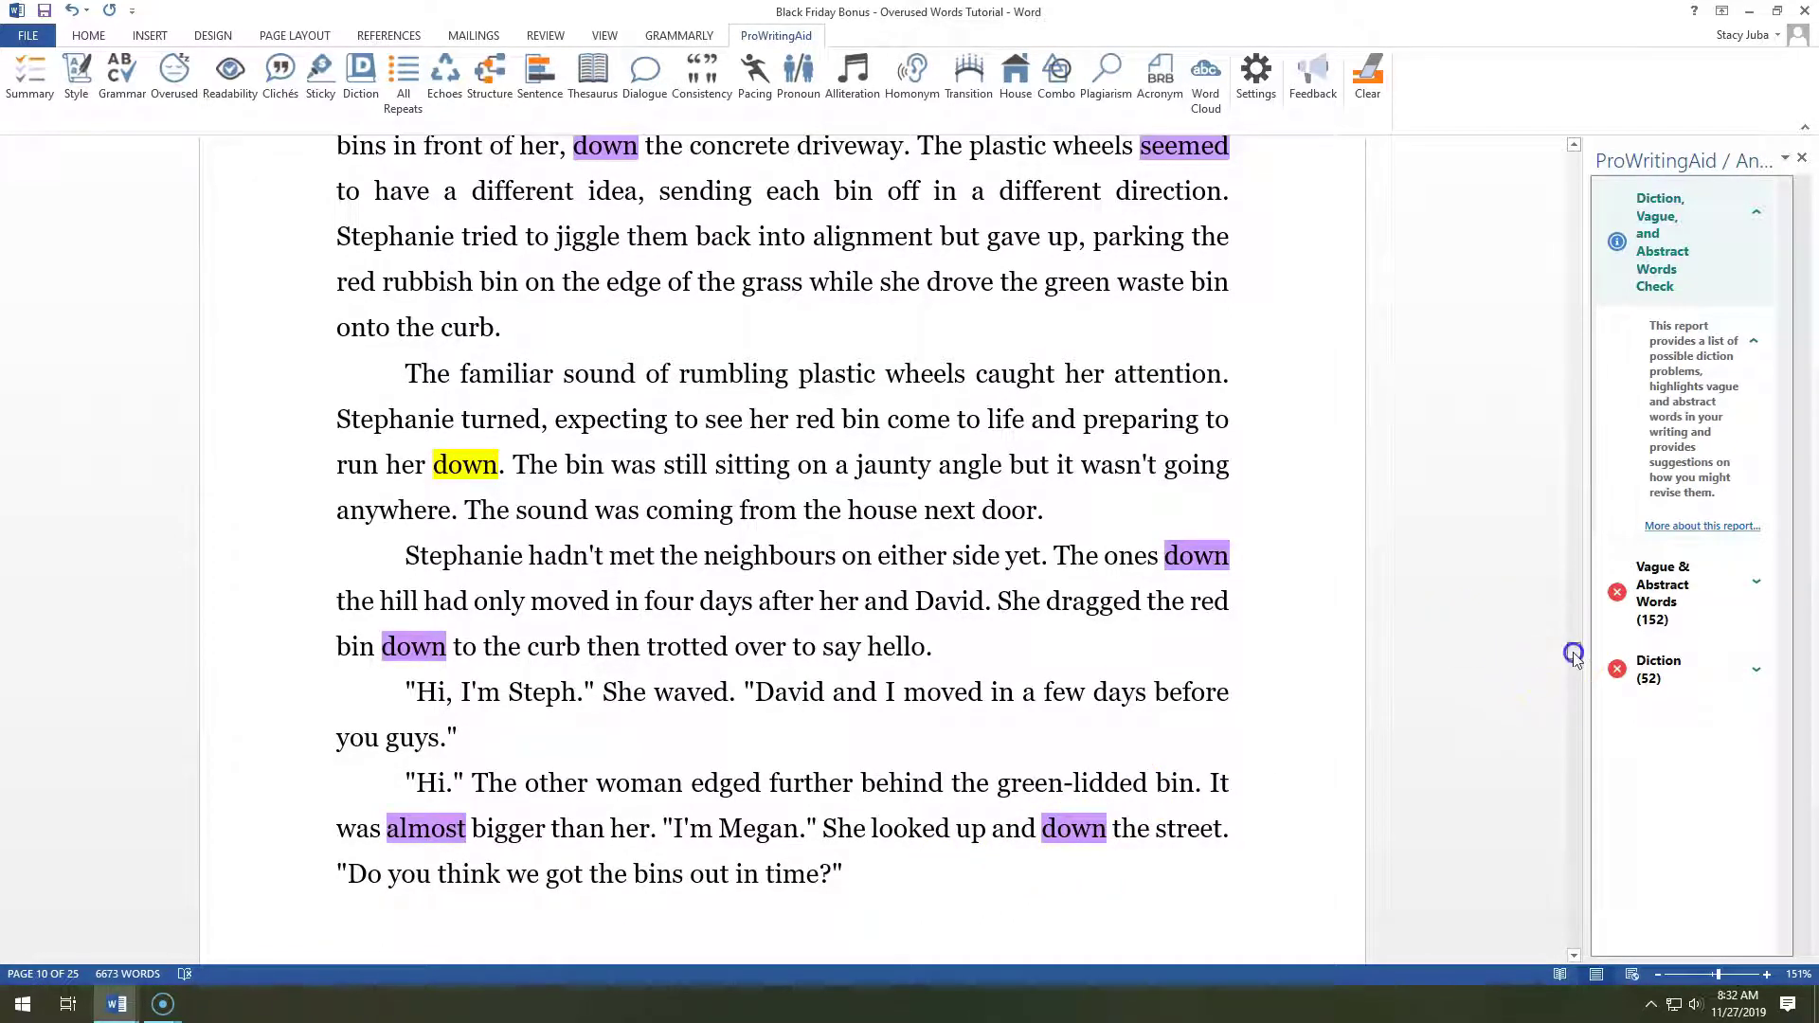
left_click_drag(1573, 652, 1573, 648)
left_click(1162, 326)
left_click_drag(1228, 327, 445, 383)
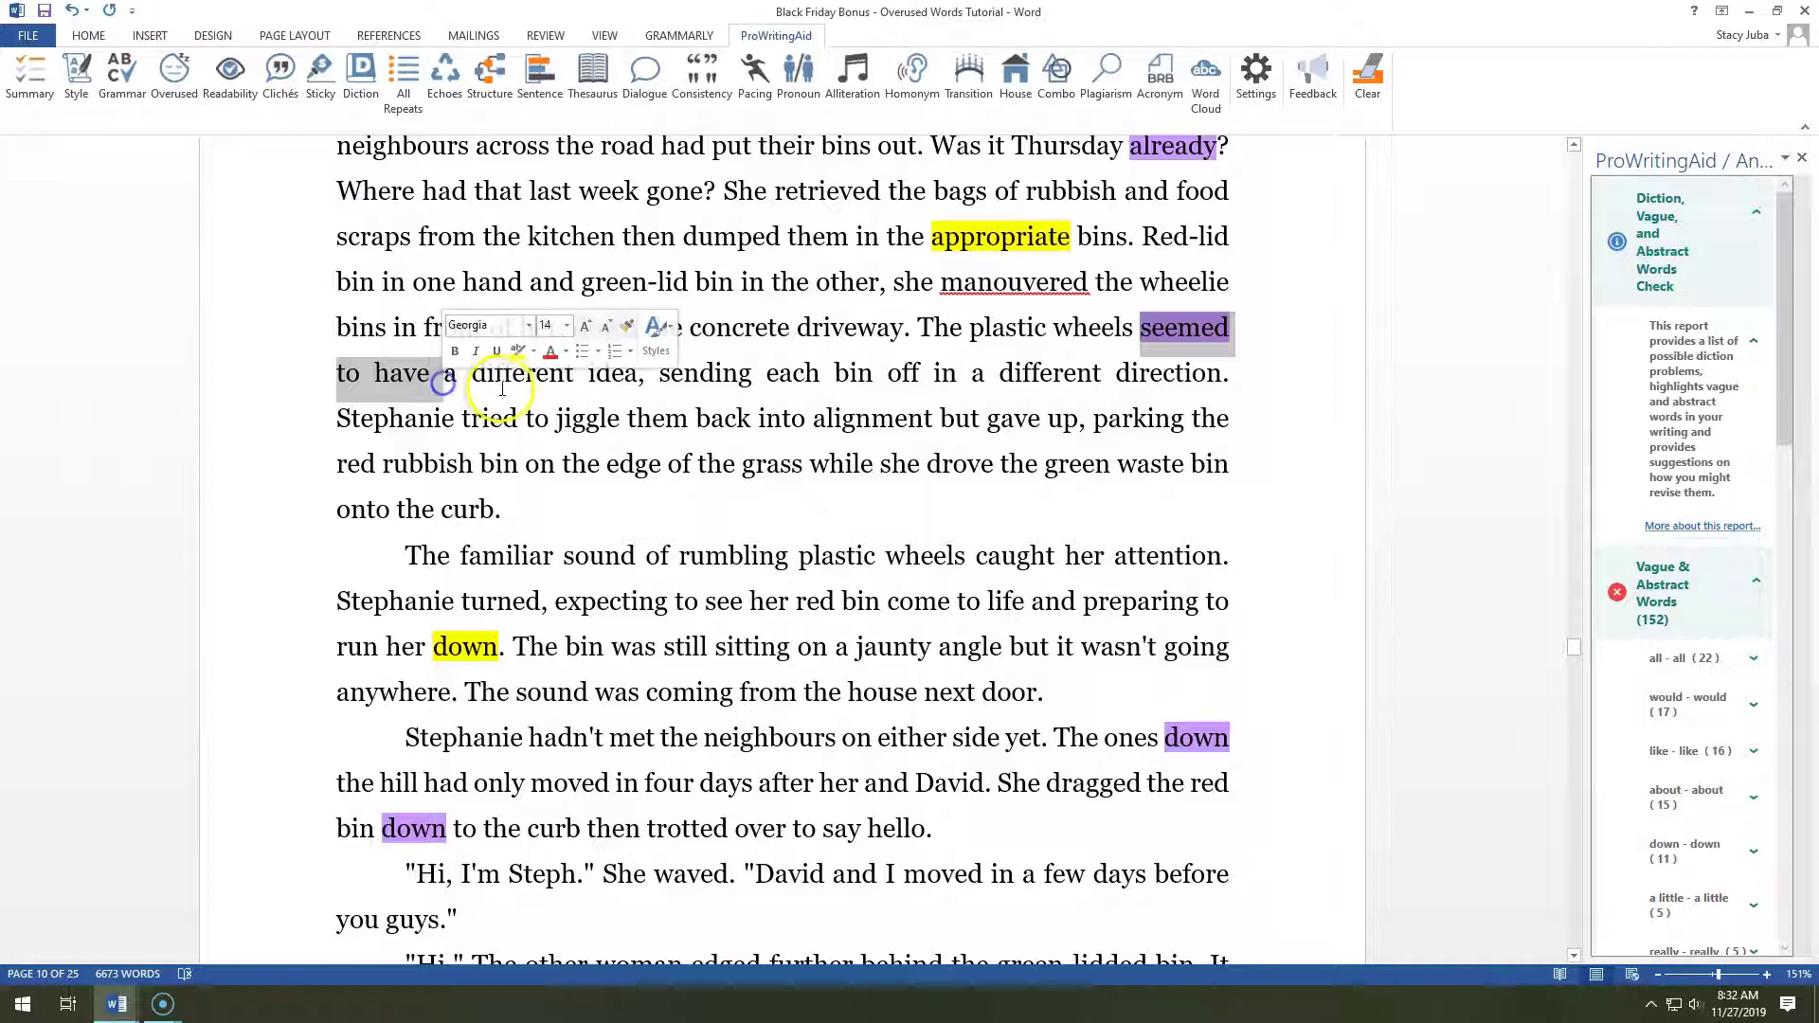
key("Delete")
type("had a")
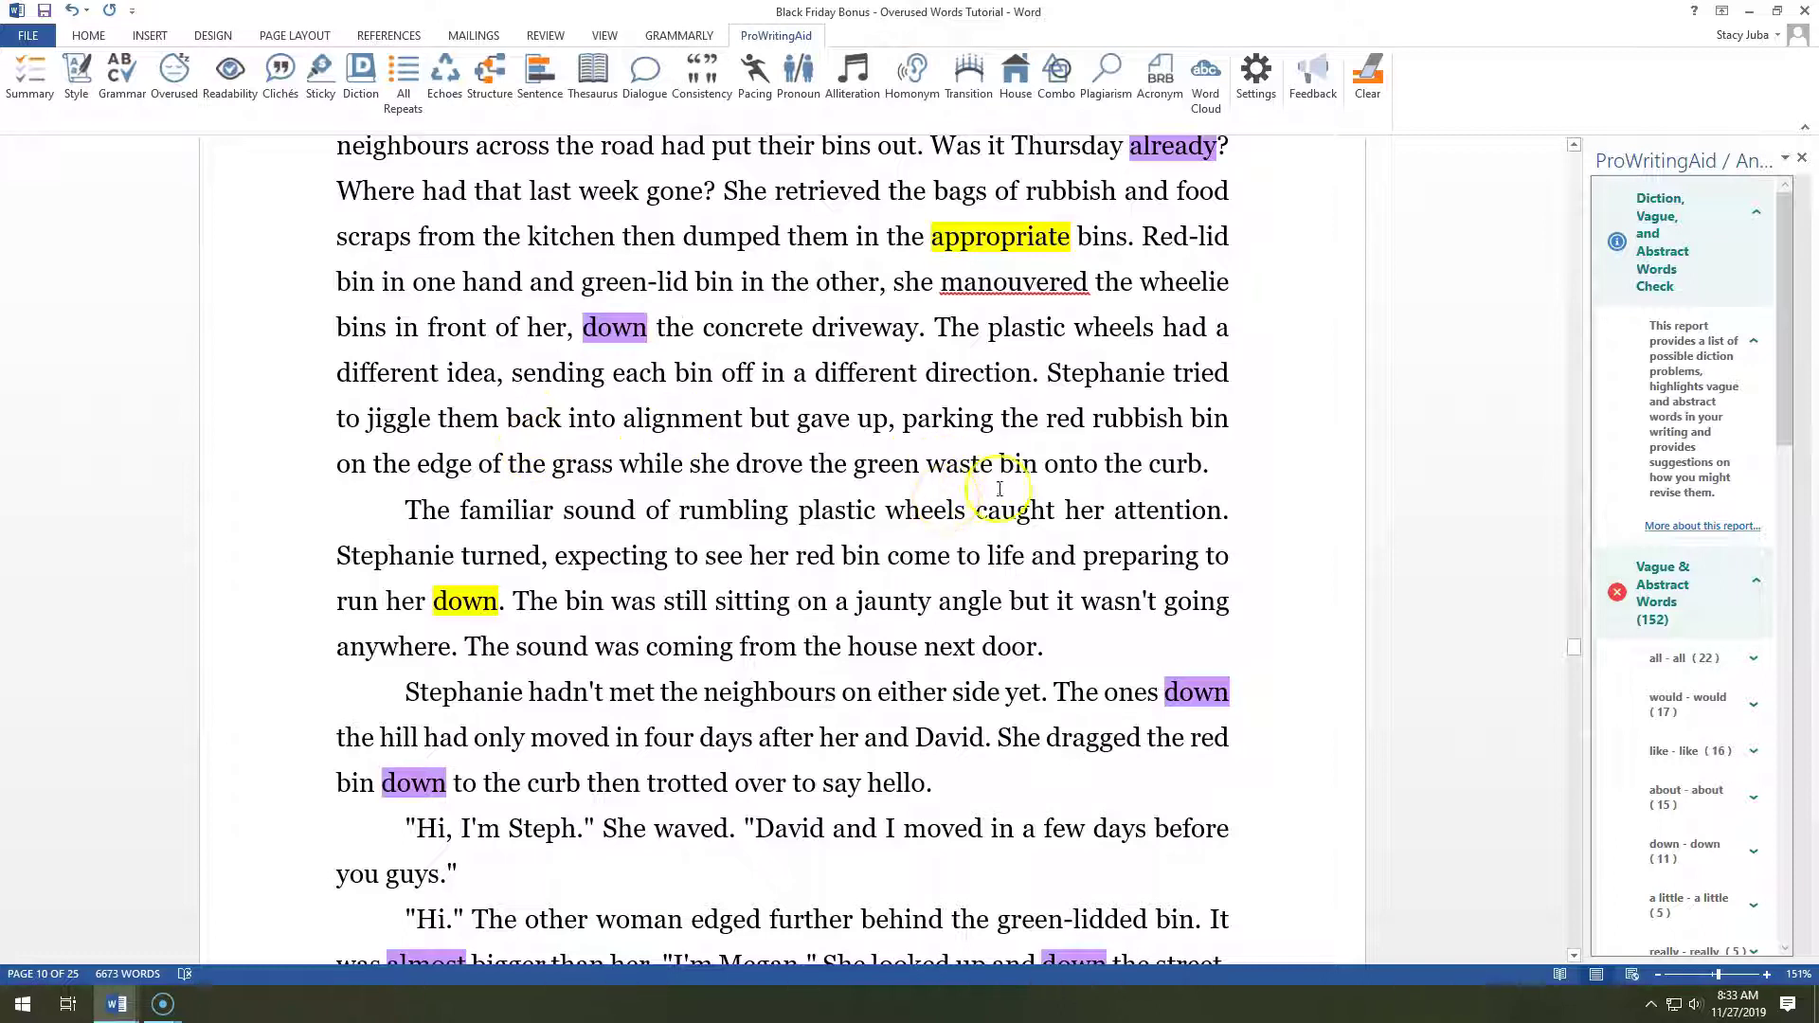
- Delete the vague word "down" from "She dragged the red bin down to the curb"
scroll(1575, 654, "up", 2)
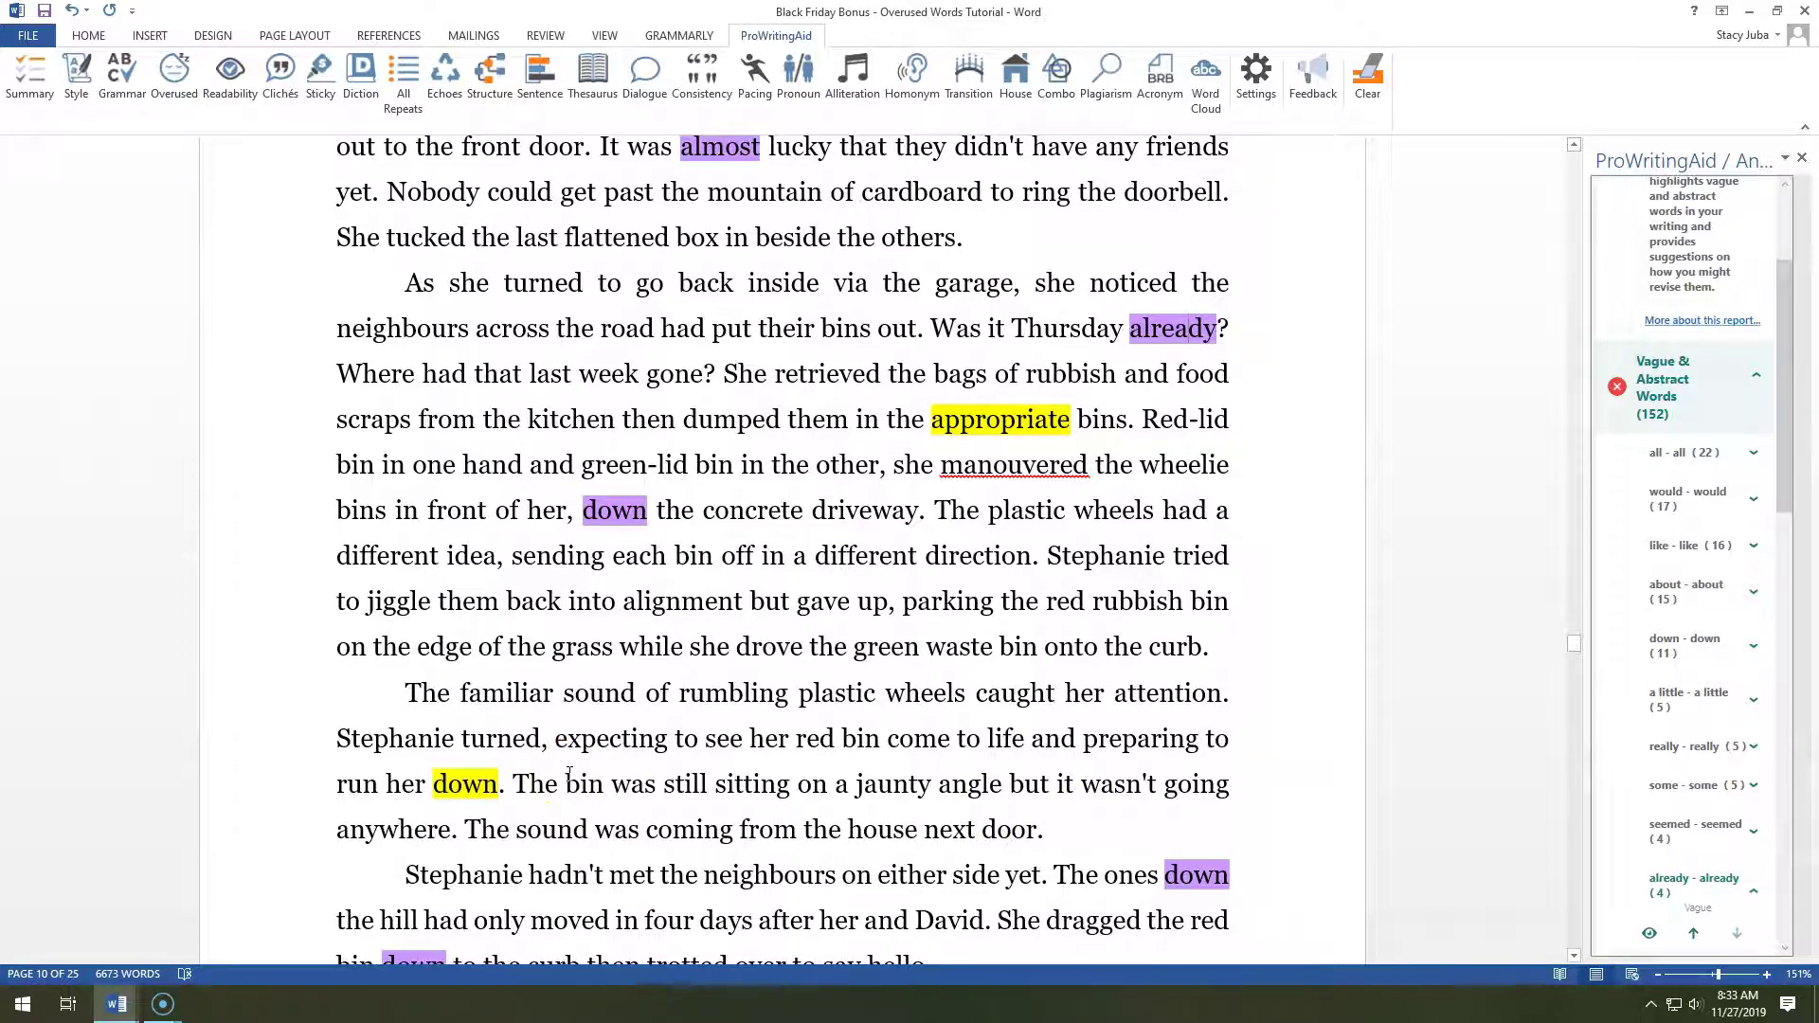
left_click(470, 777)
left_click_drag(1575, 652, 1577, 652)
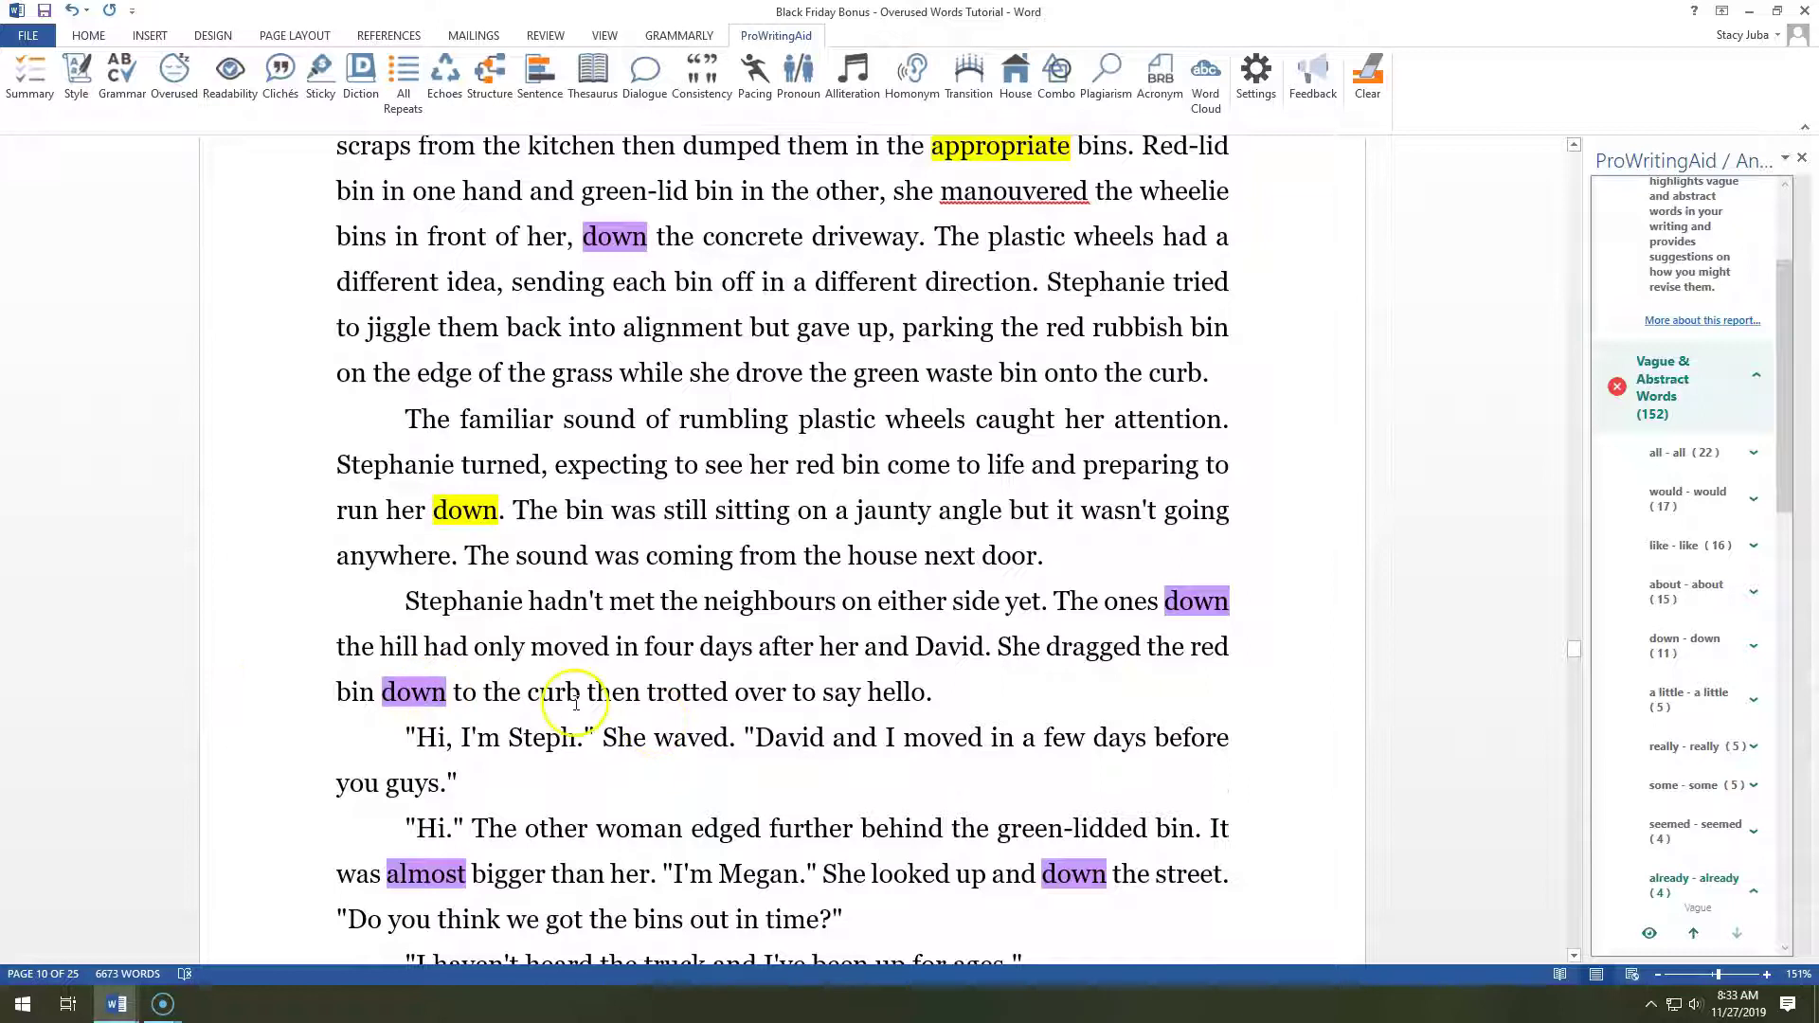
left_click(373, 696)
left_click_drag(384, 692, 434, 692)
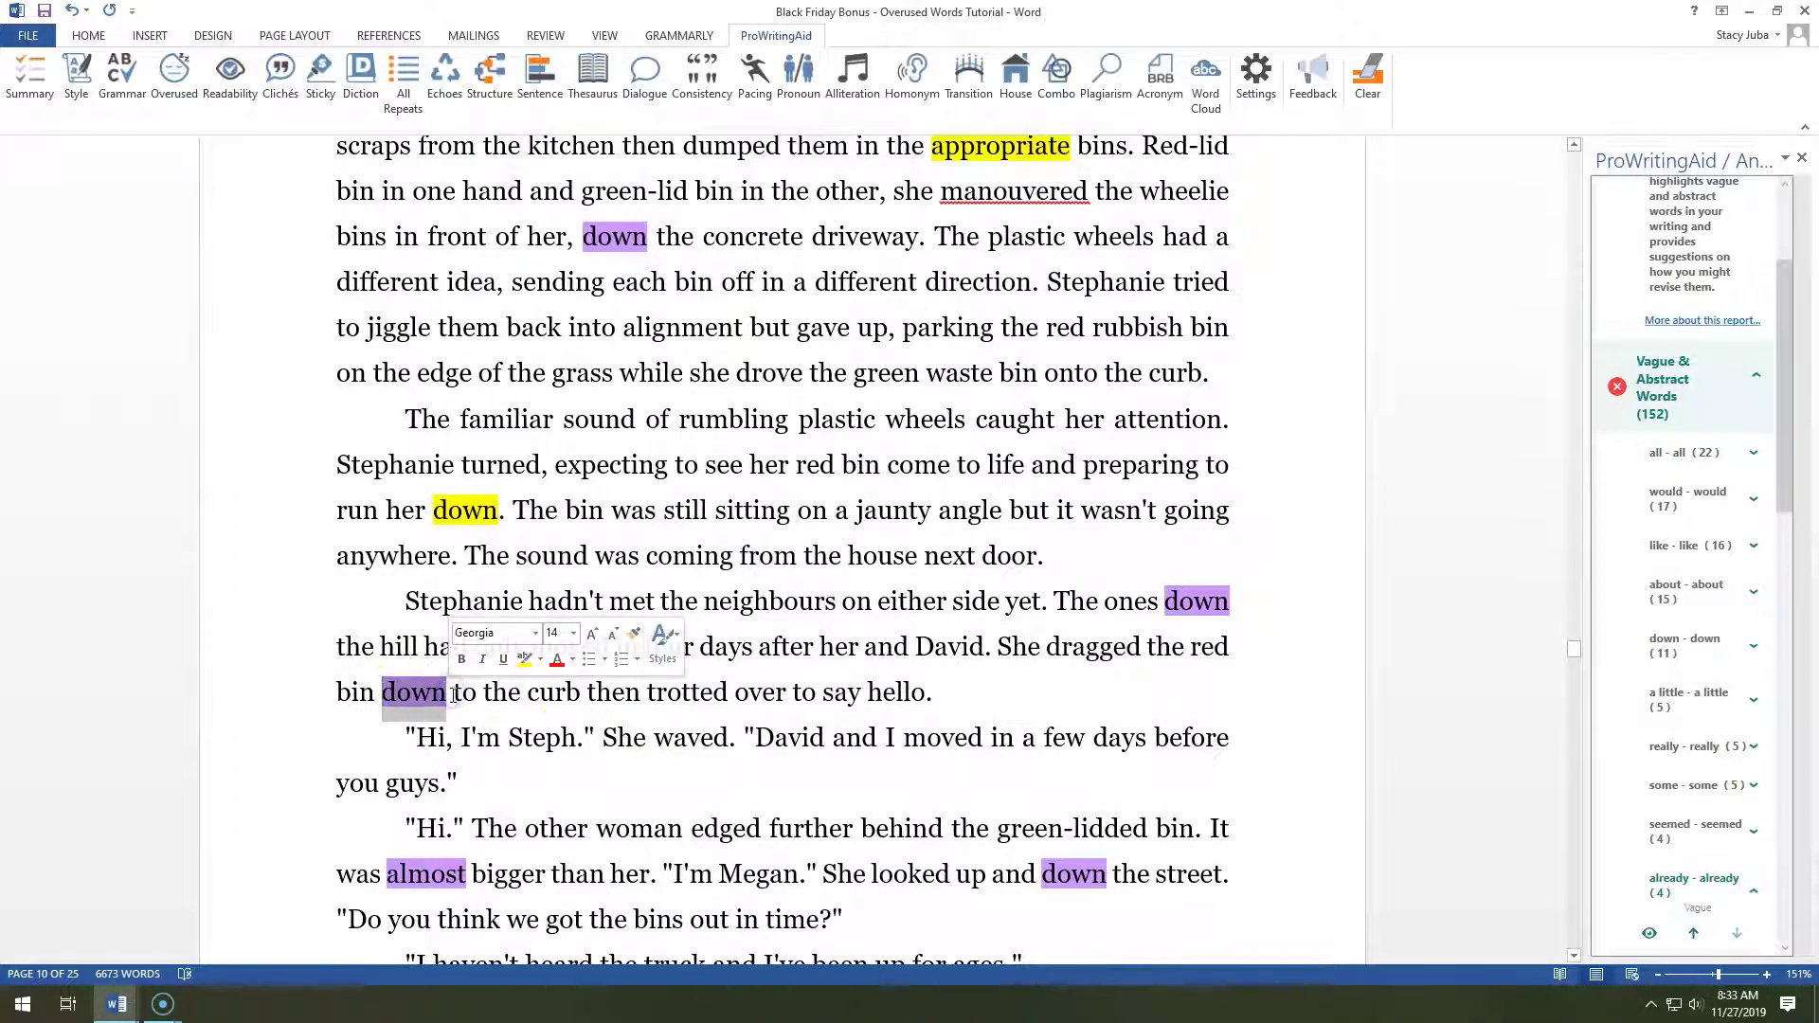
key("Delete")
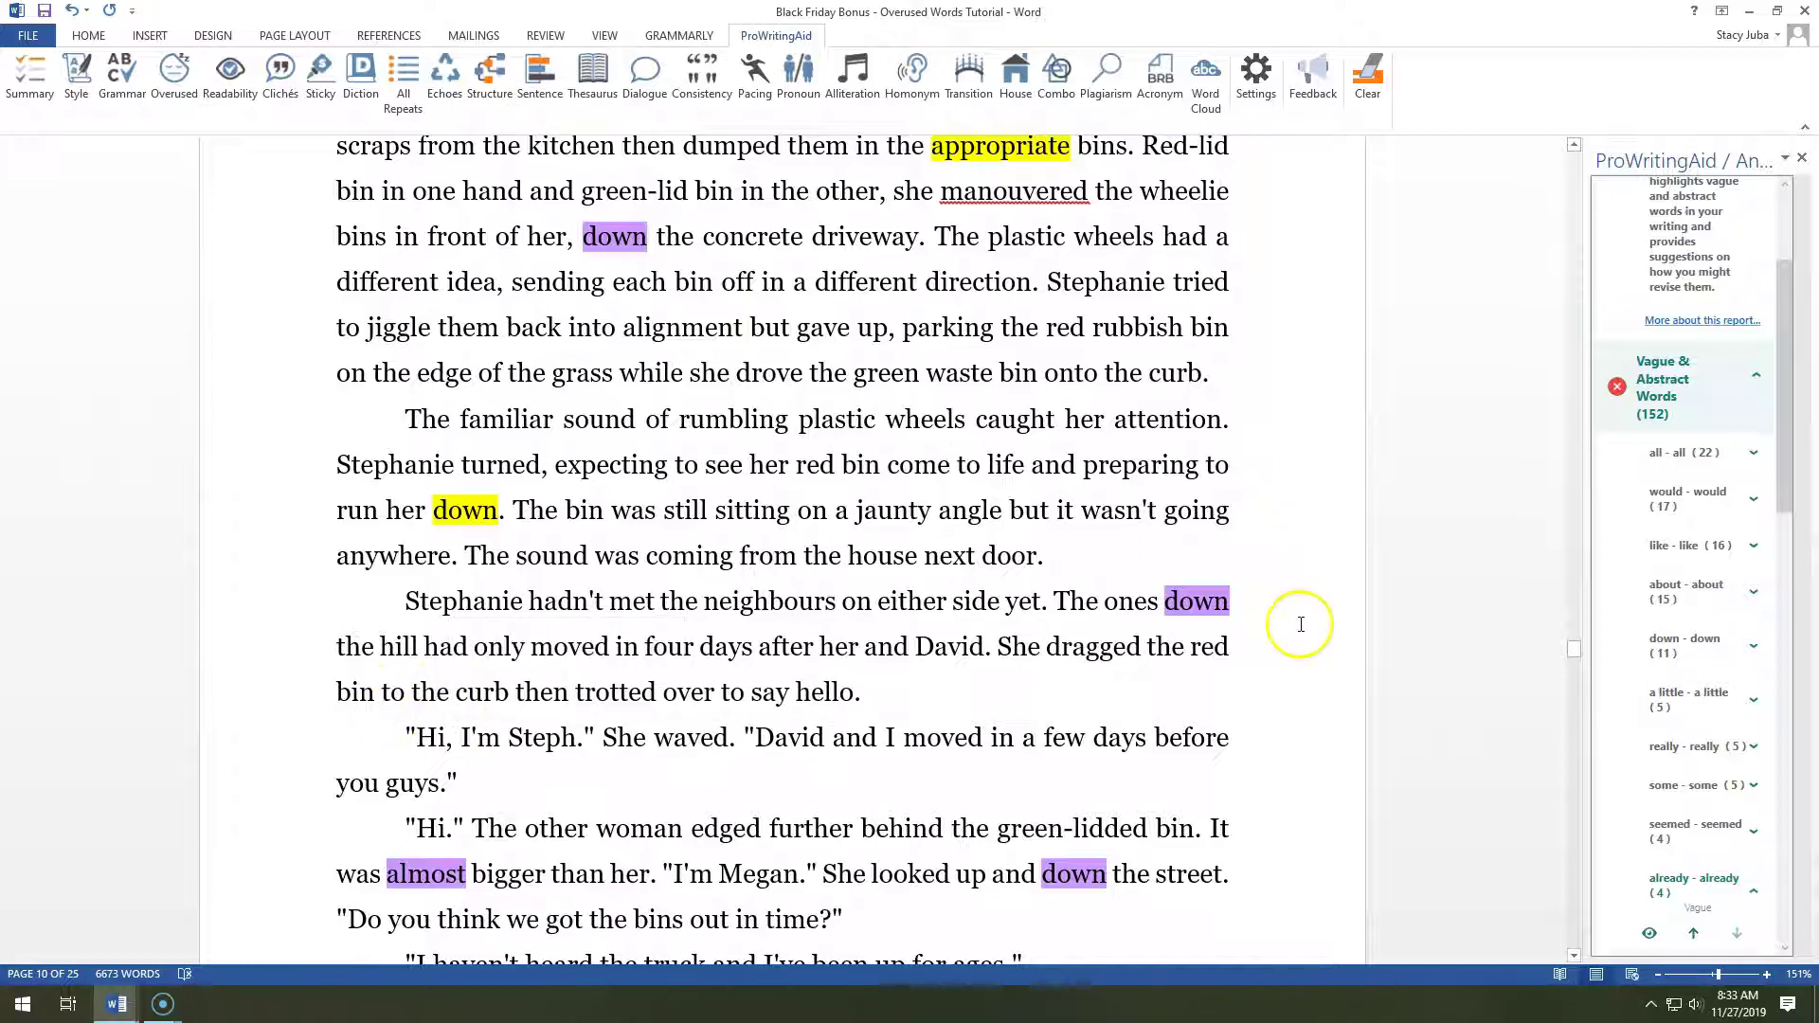
- Step through the manuscript's first flagged occurrences of "like" among the report's vague and abstract words
left_click_drag(1787, 471, 1785, 492)
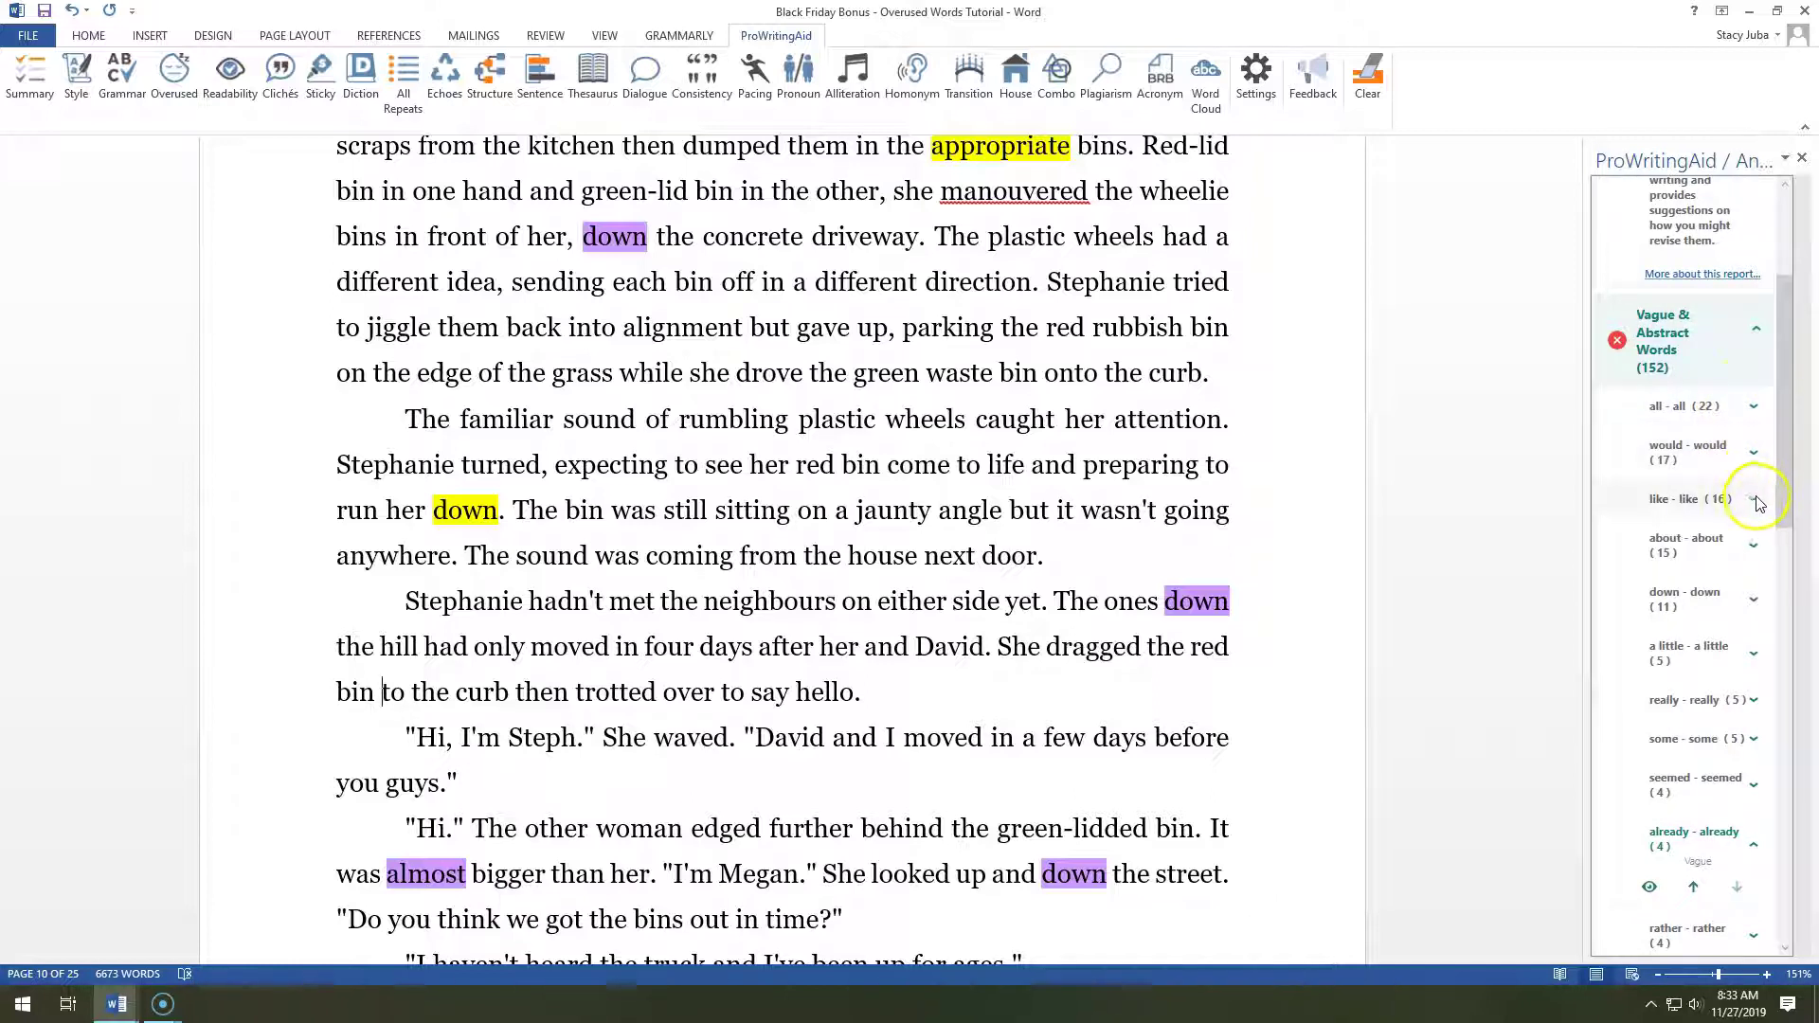
left_click(1751, 501)
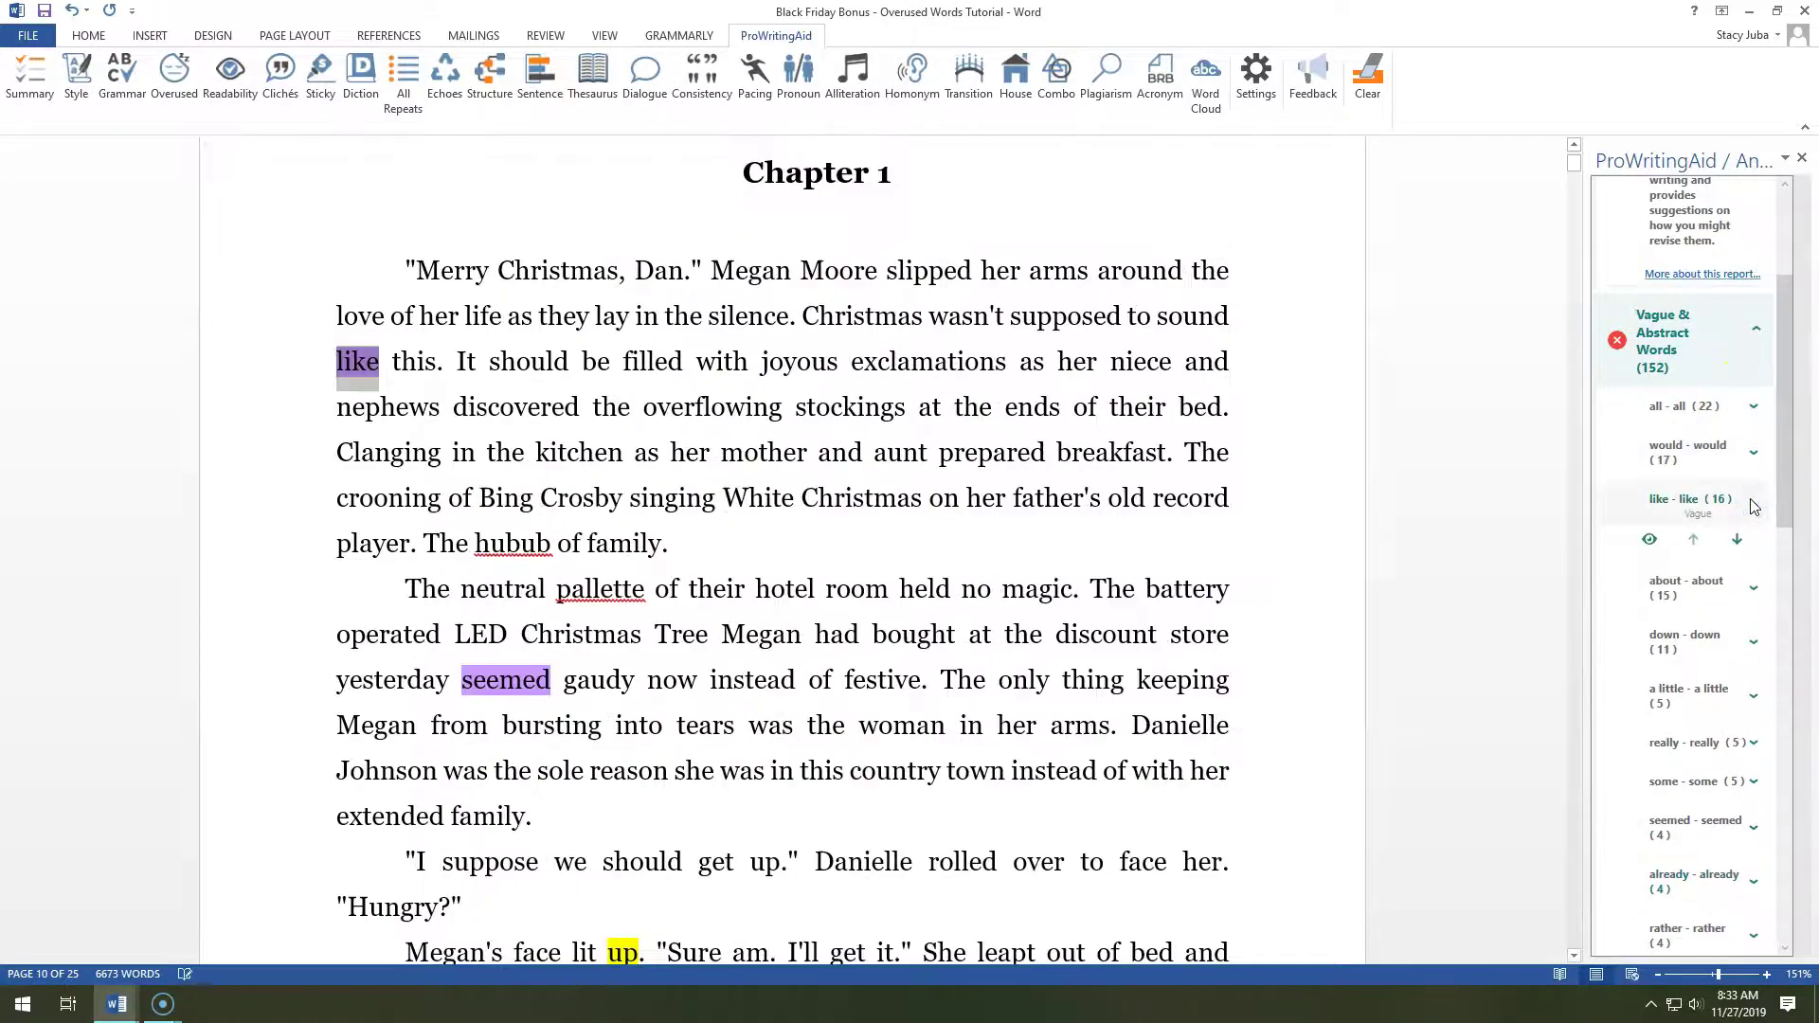
left_click(1737, 541)
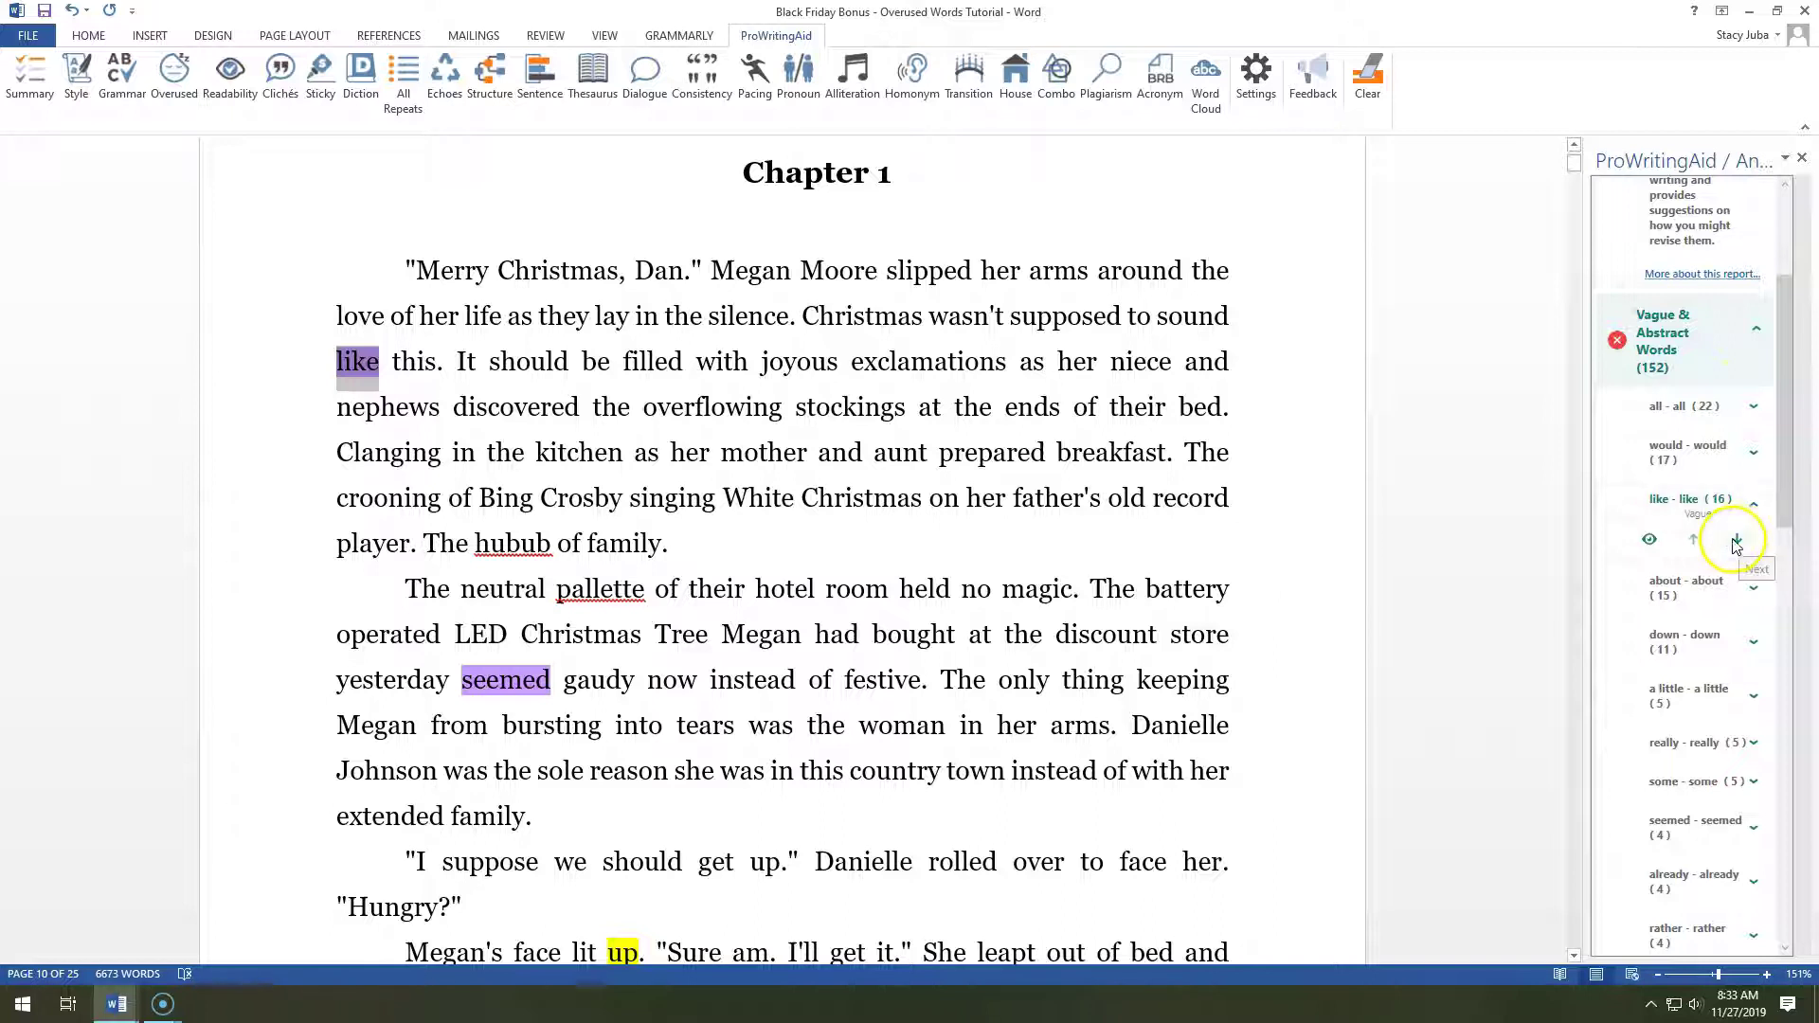
left_click(1735, 539)
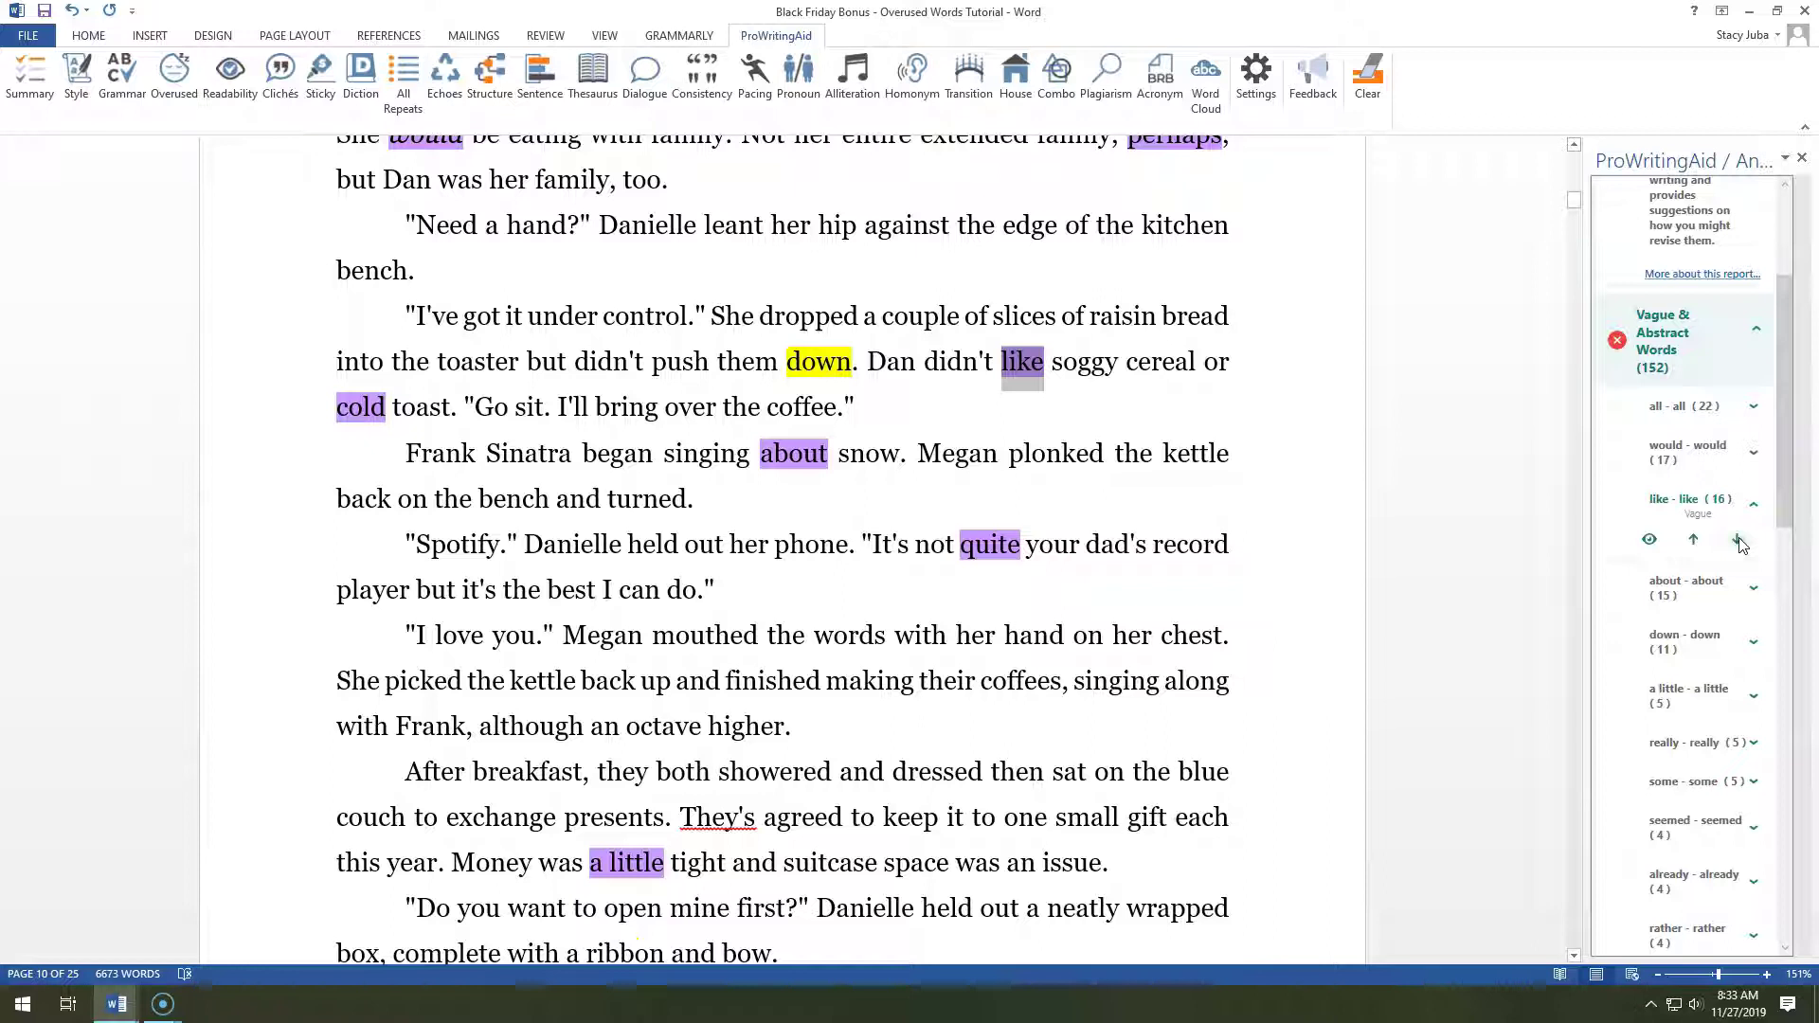
left_click(1739, 542)
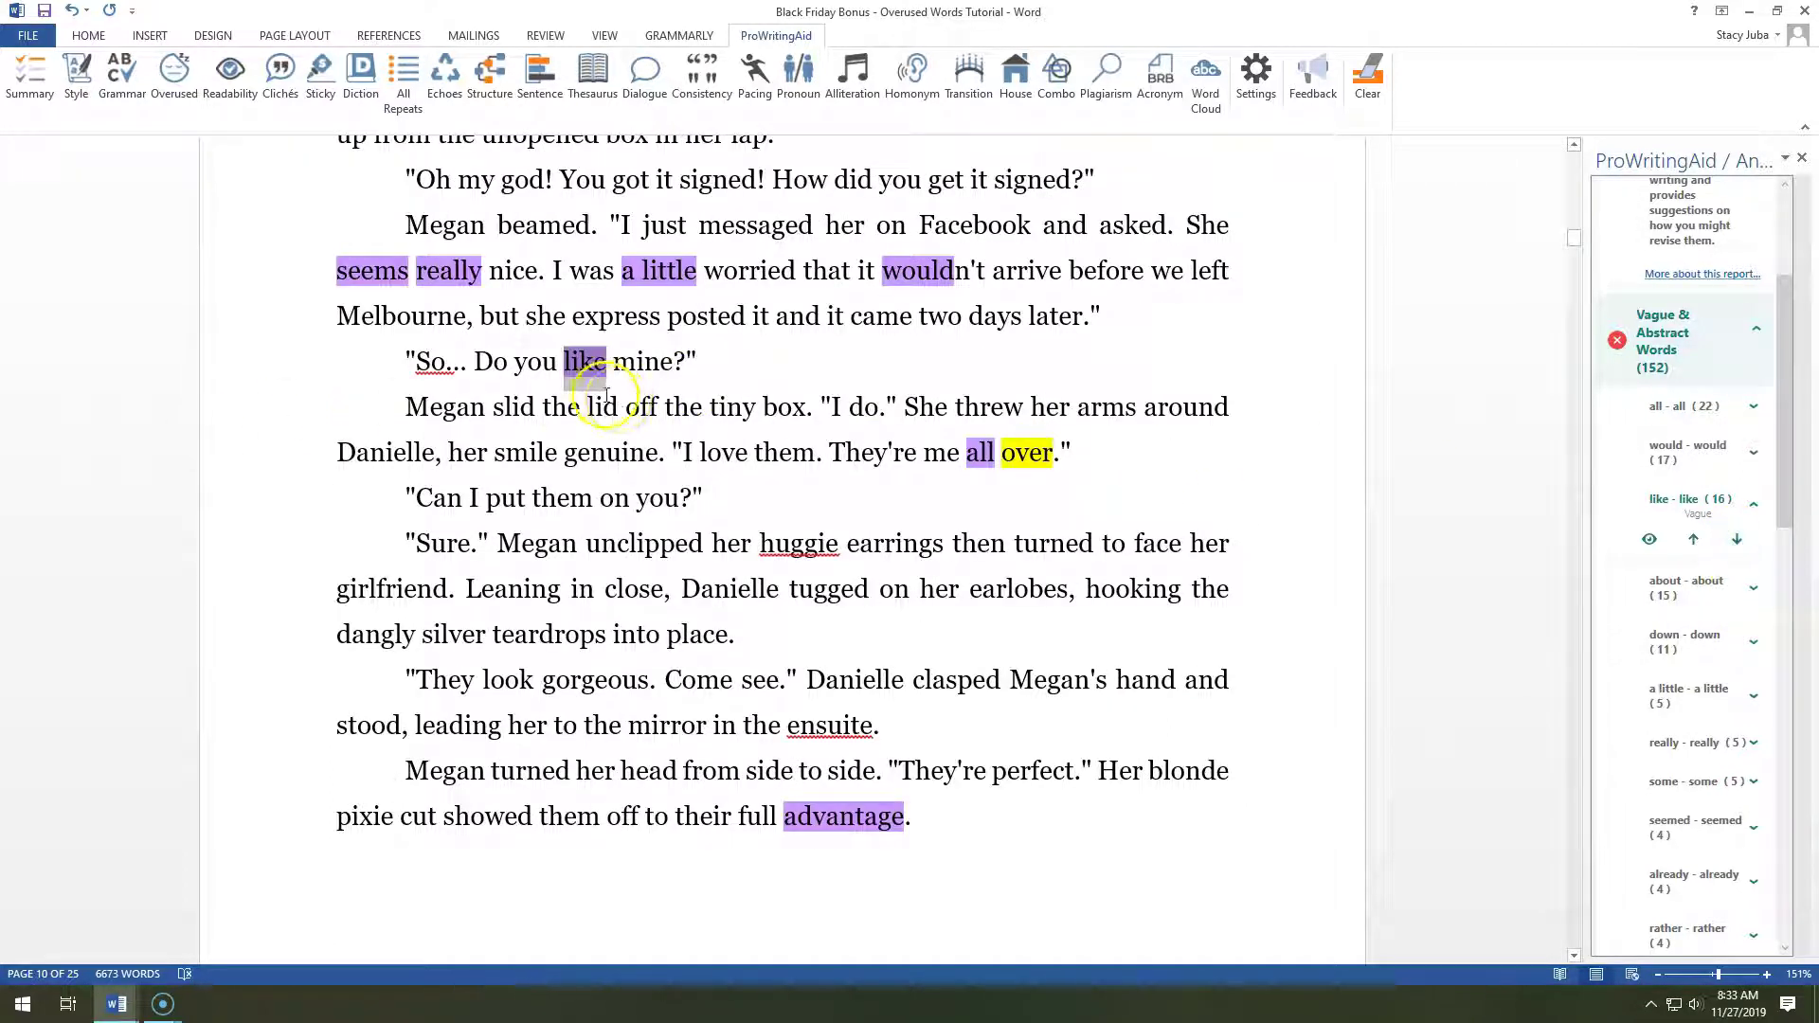
left_click(1740, 542)
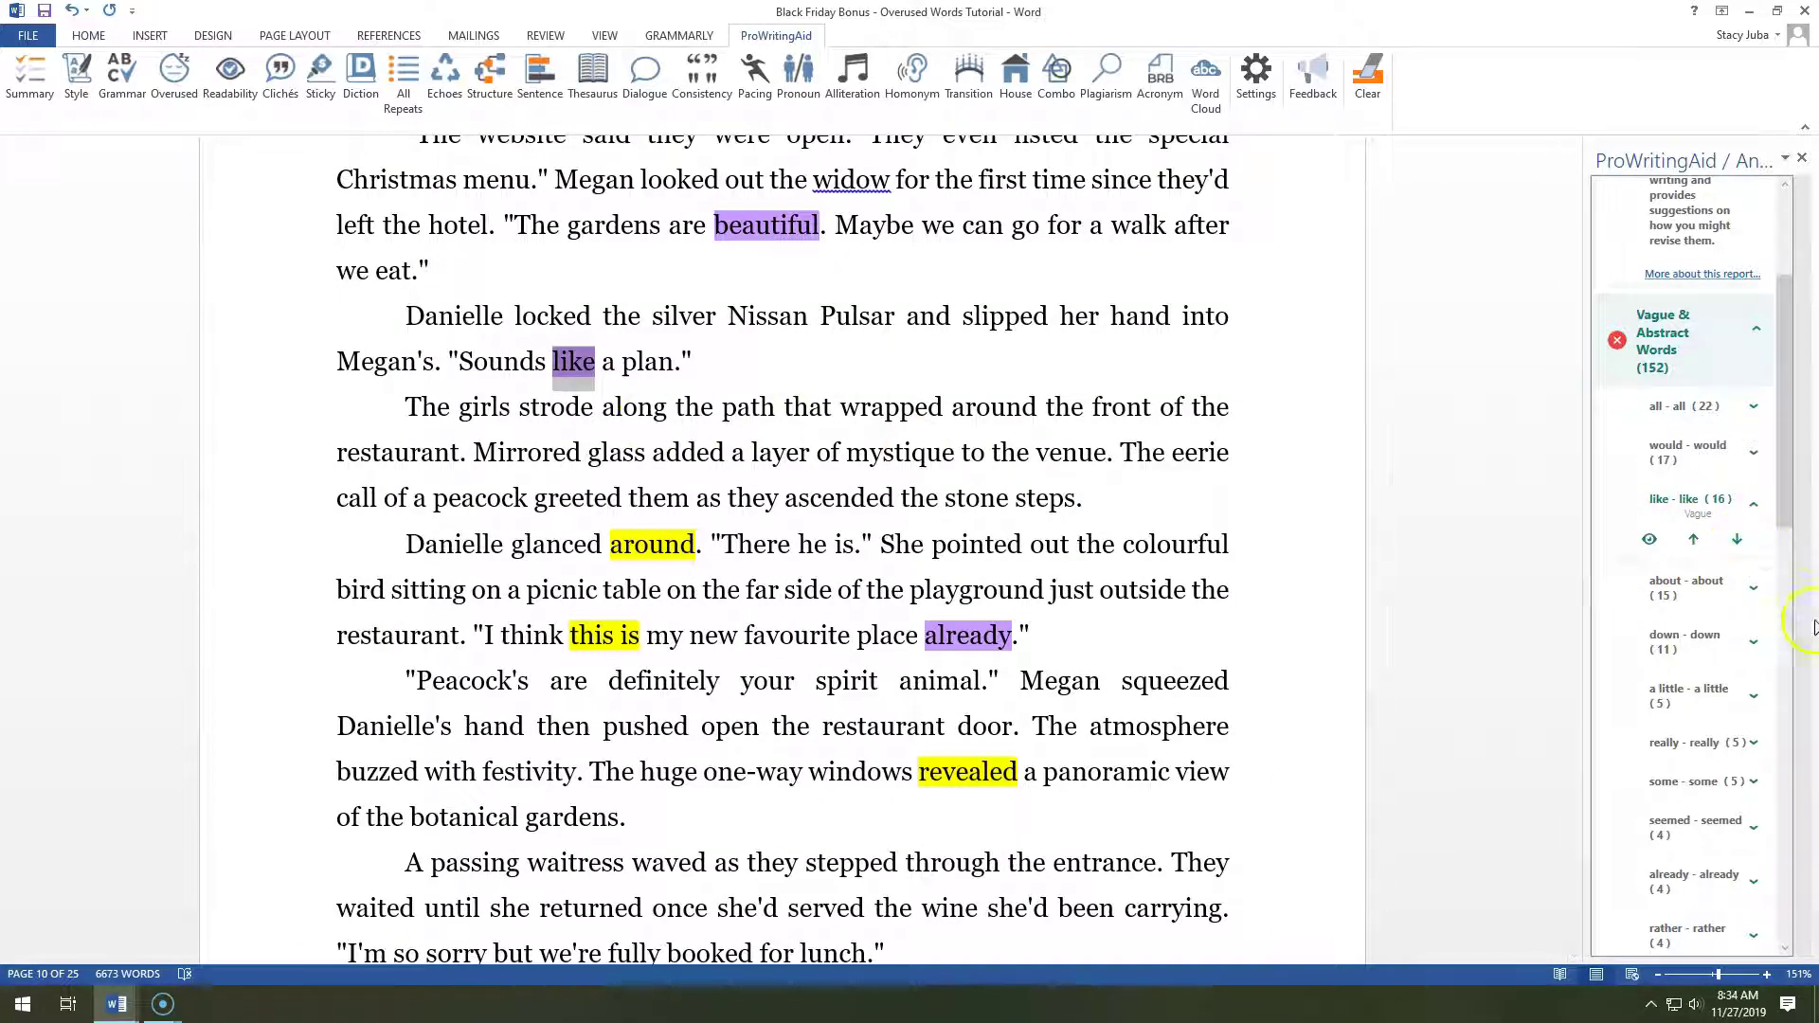
- Look over the remaining vague words in the report and check each flagged occurrence of "beautiful" in the text
left_click_drag(1780, 512, 1803, 731)
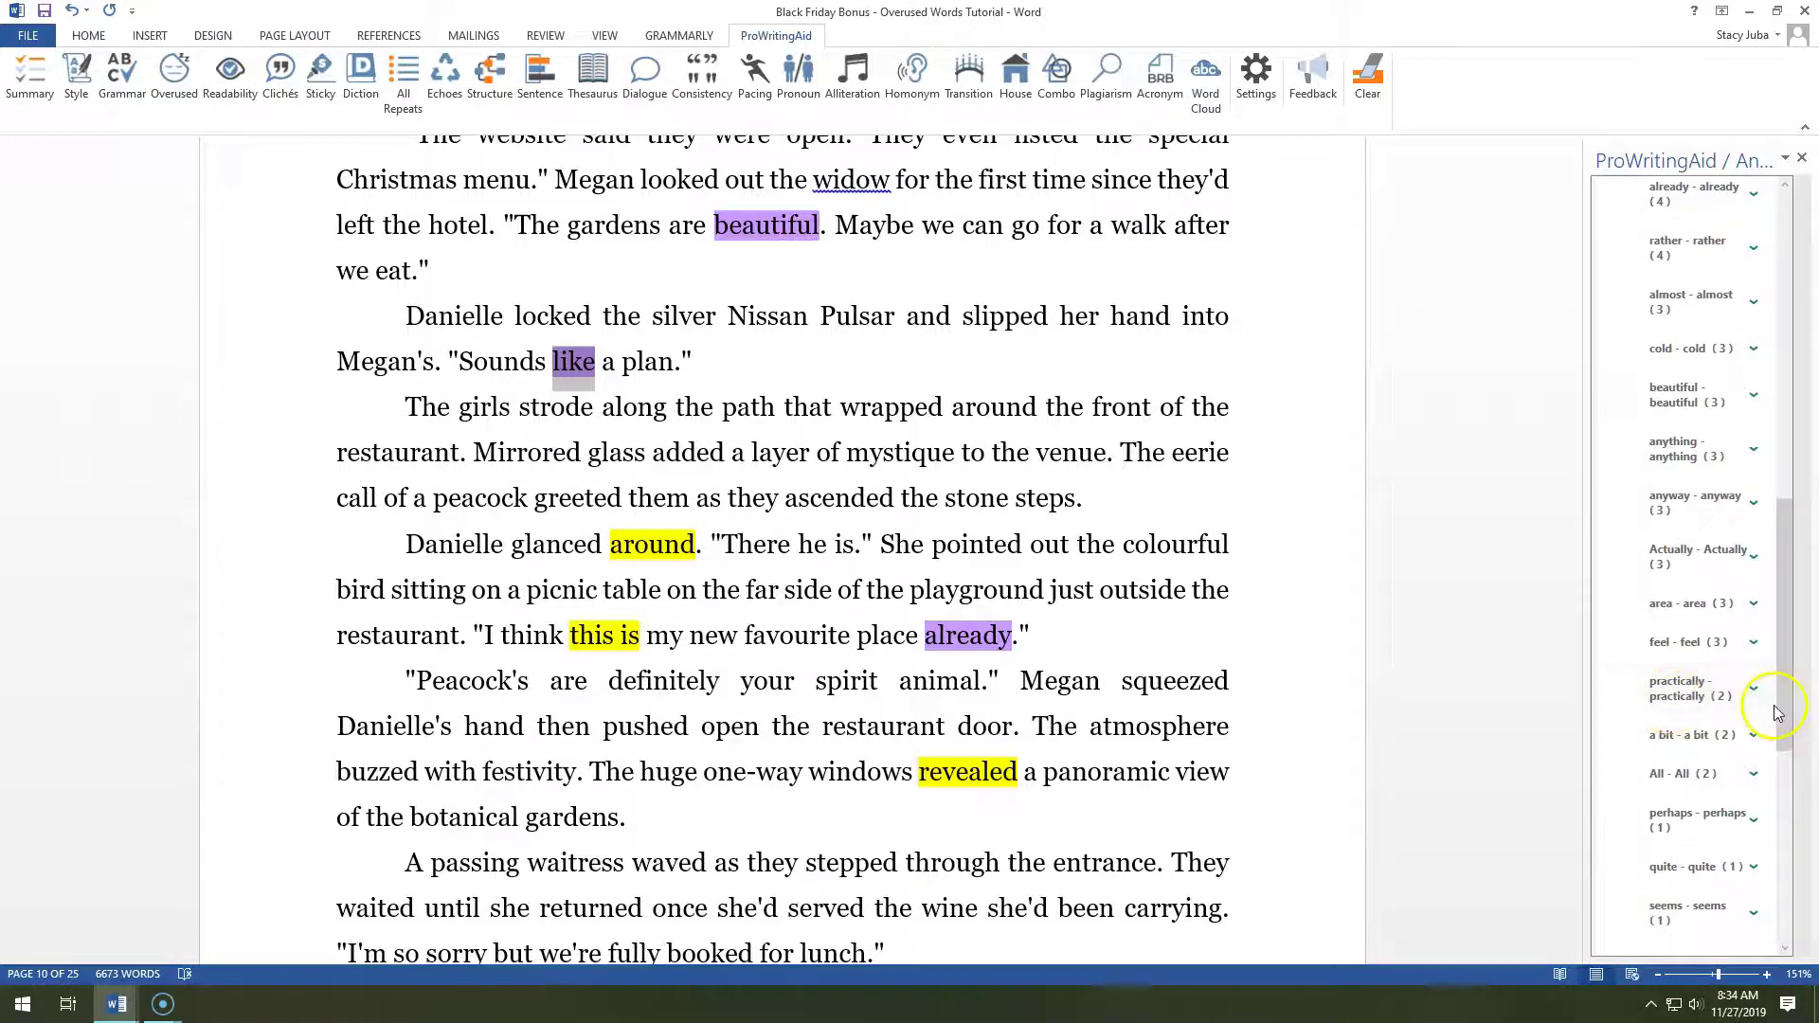
left_click_drag(1786, 551, 1788, 610)
left_click_drag(1781, 702, 1772, 606)
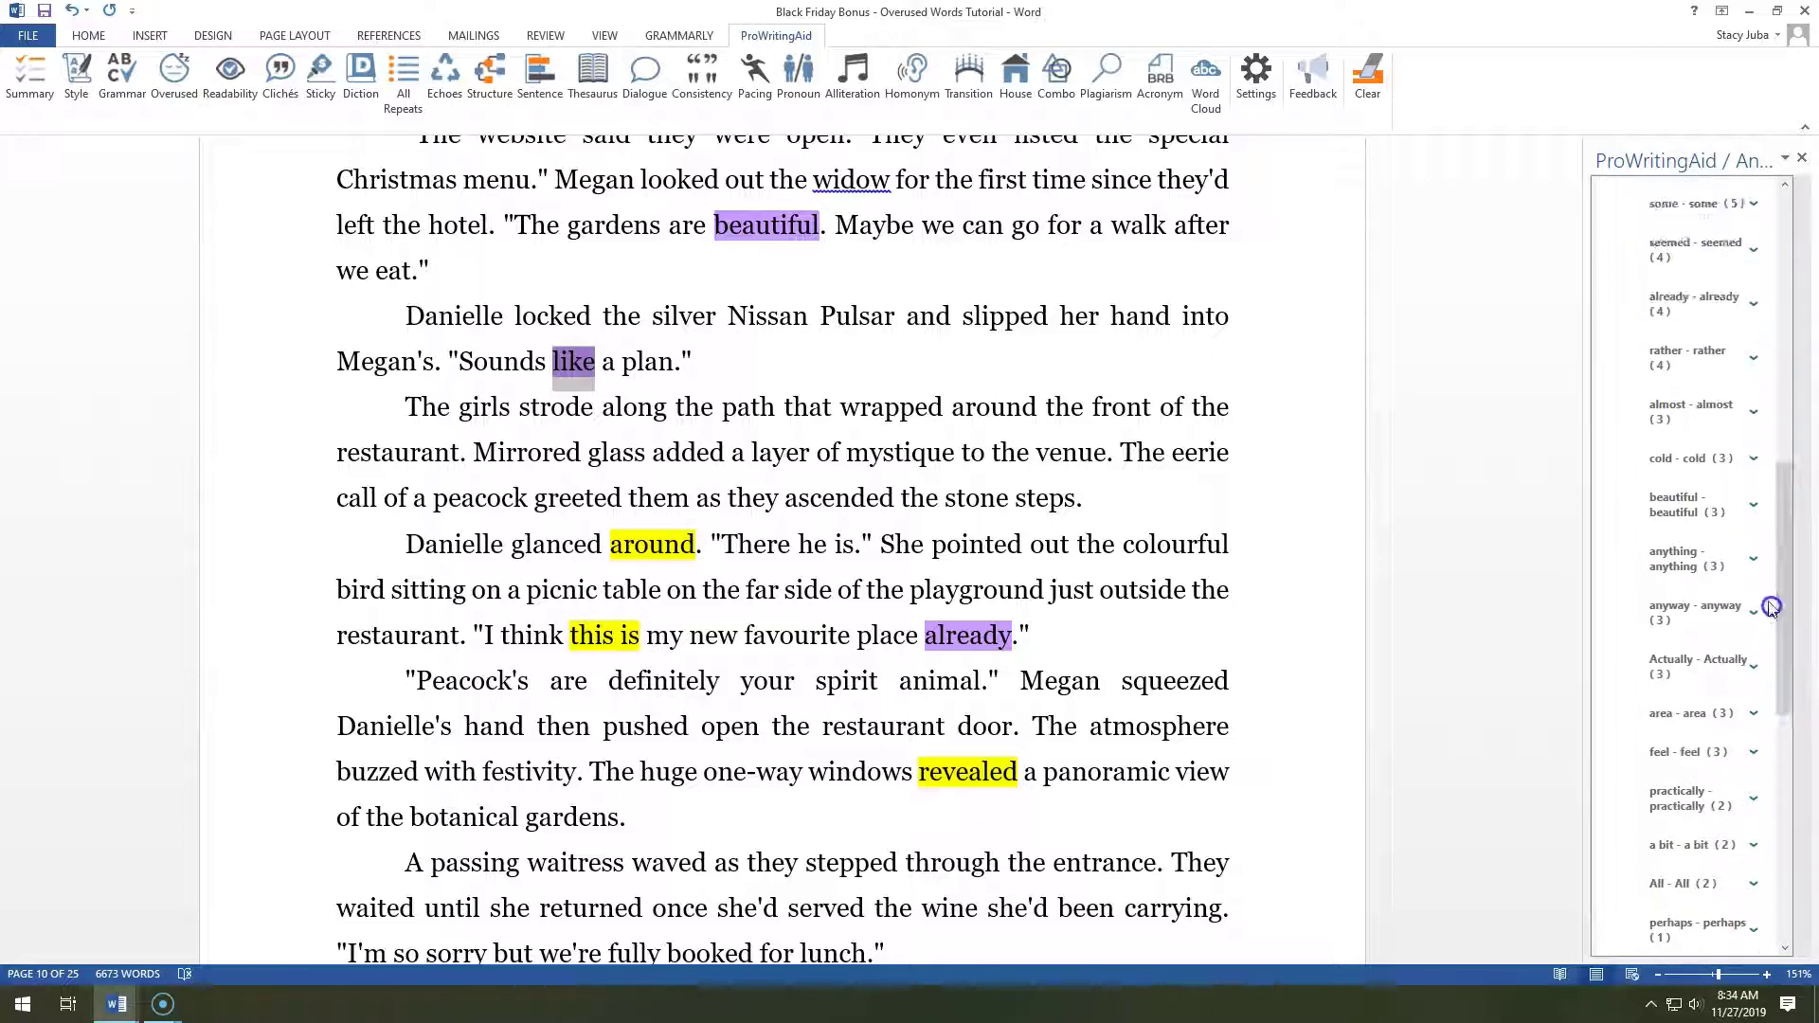
left_click(1754, 504)
left_click(1740, 510)
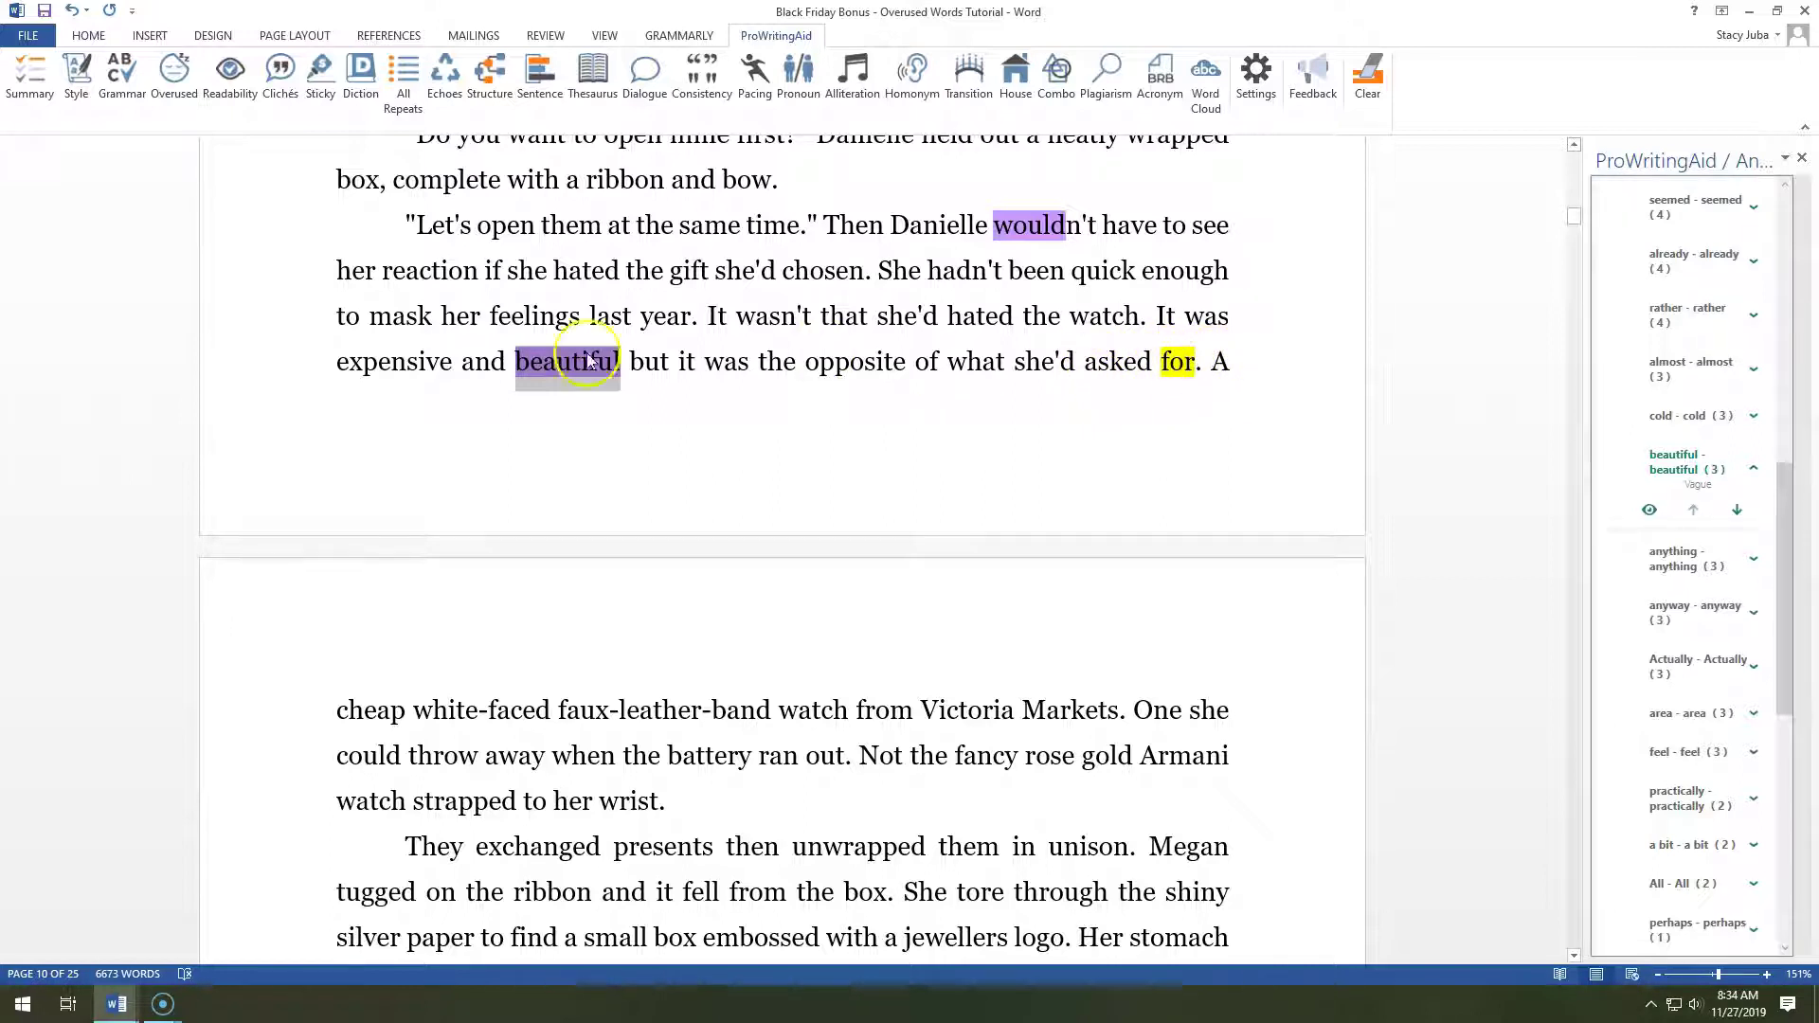
left_click(1739, 512)
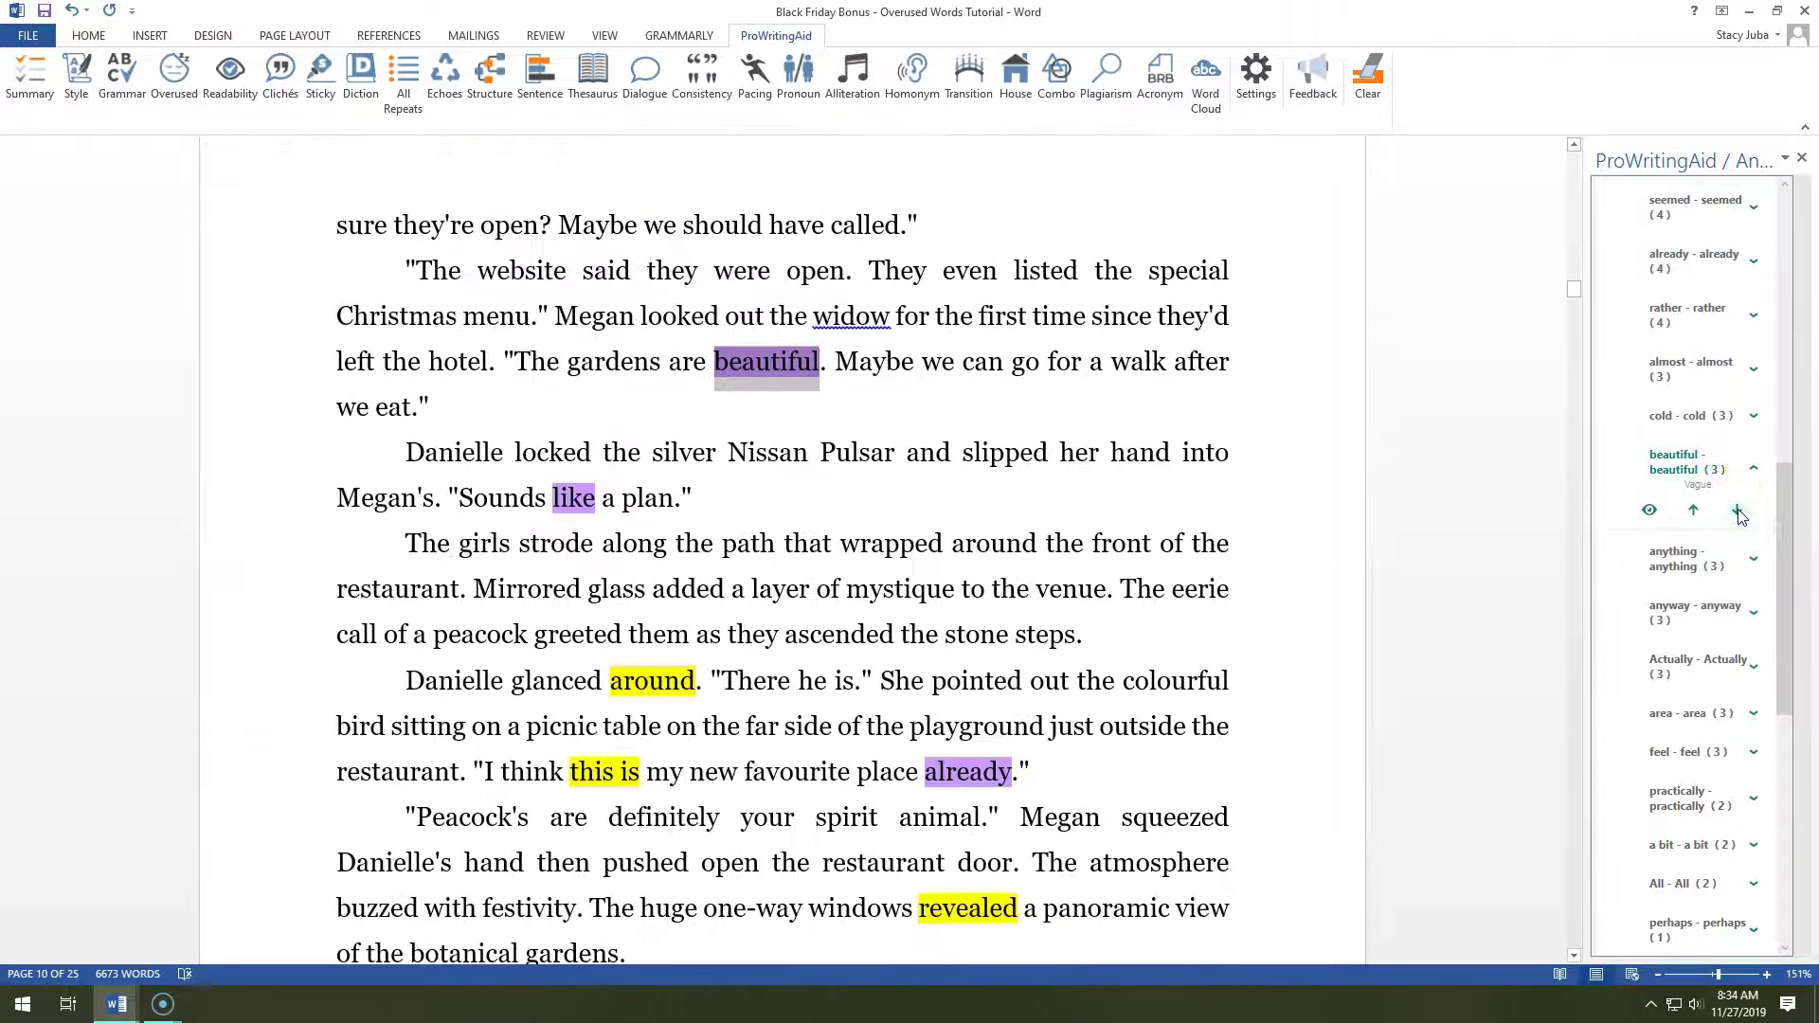
left_click(1739, 512)
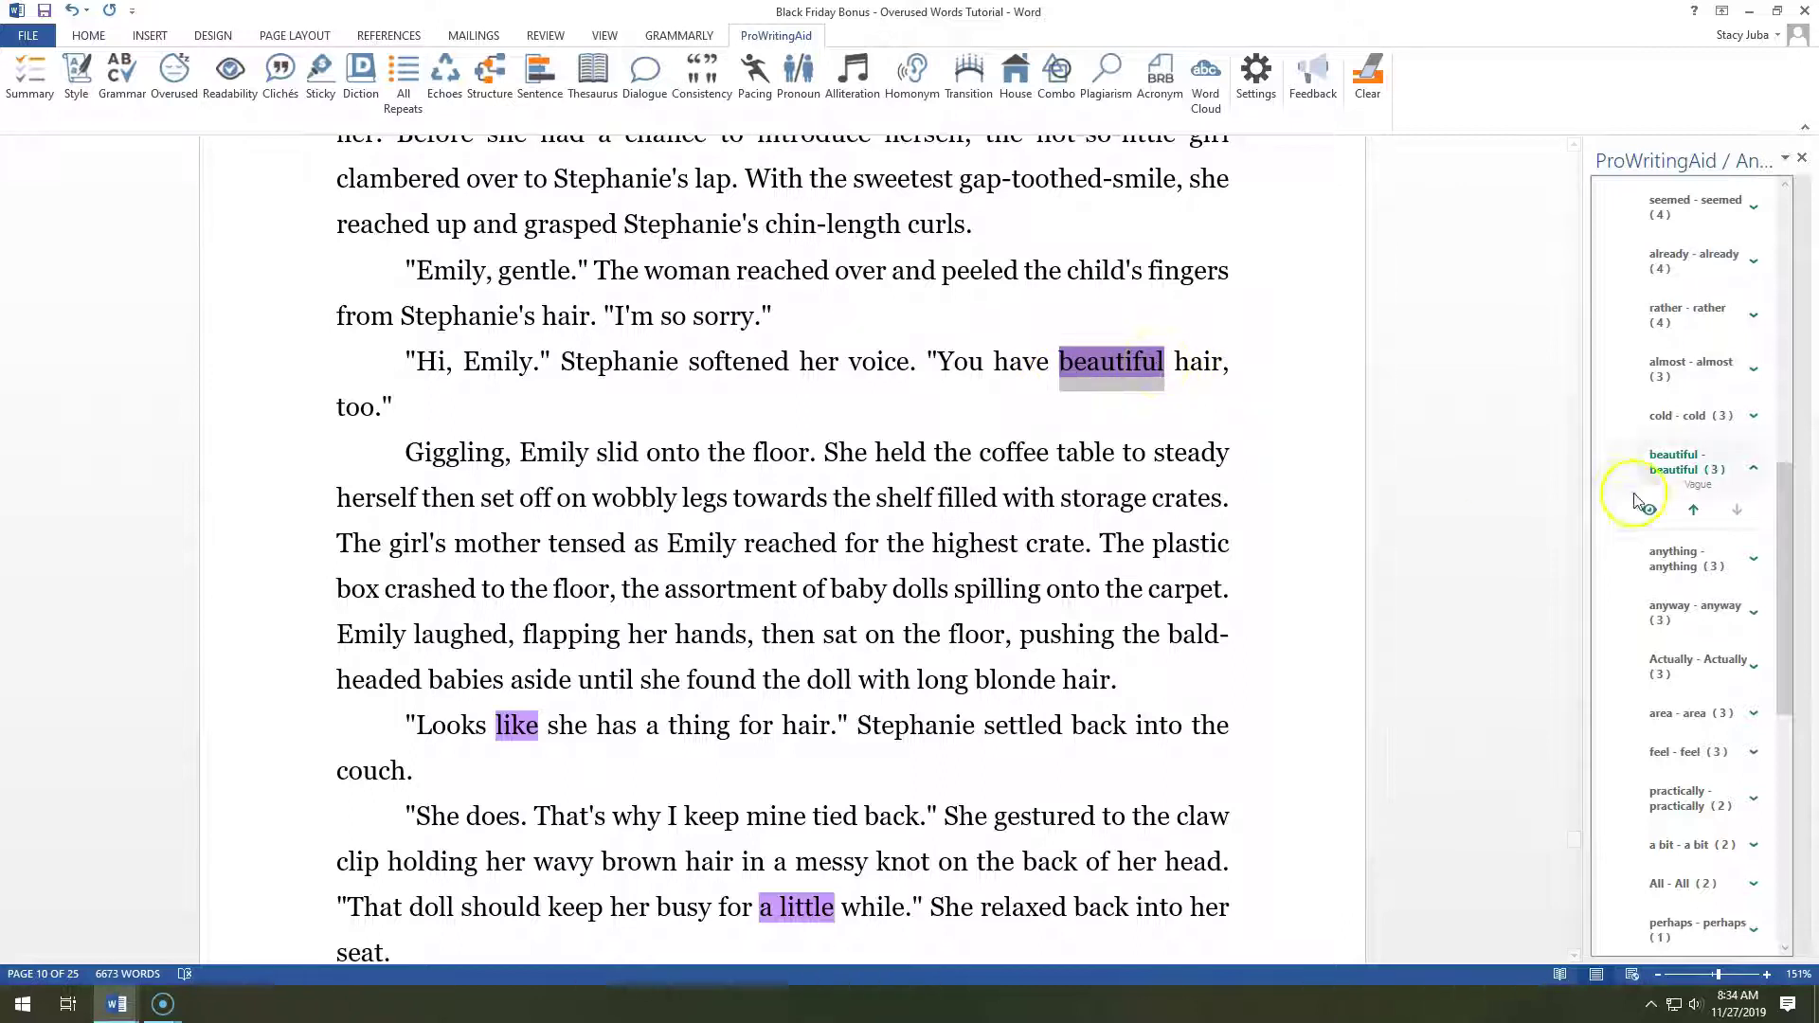
- Step through the flagged occurrences of "really" and delete the one in "I just hadn't really thought about it before"
left_click_drag(1781, 527, 1778, 484)
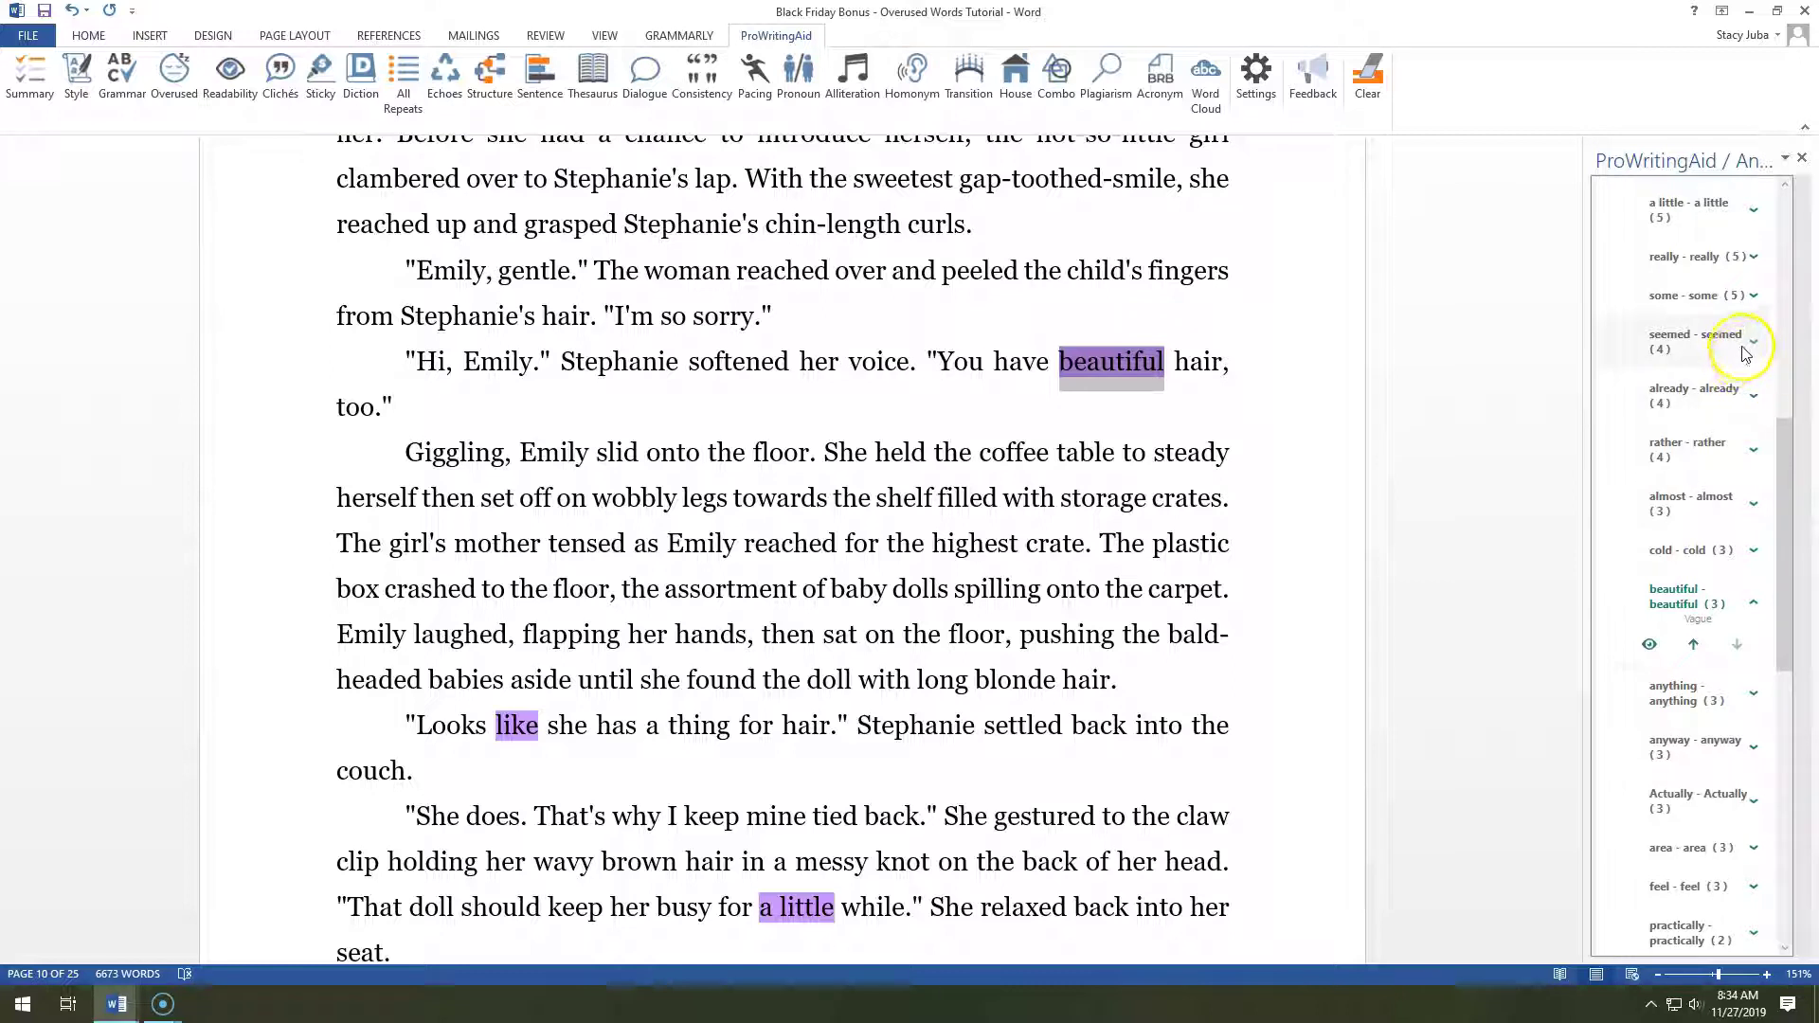
left_click(1754, 258)
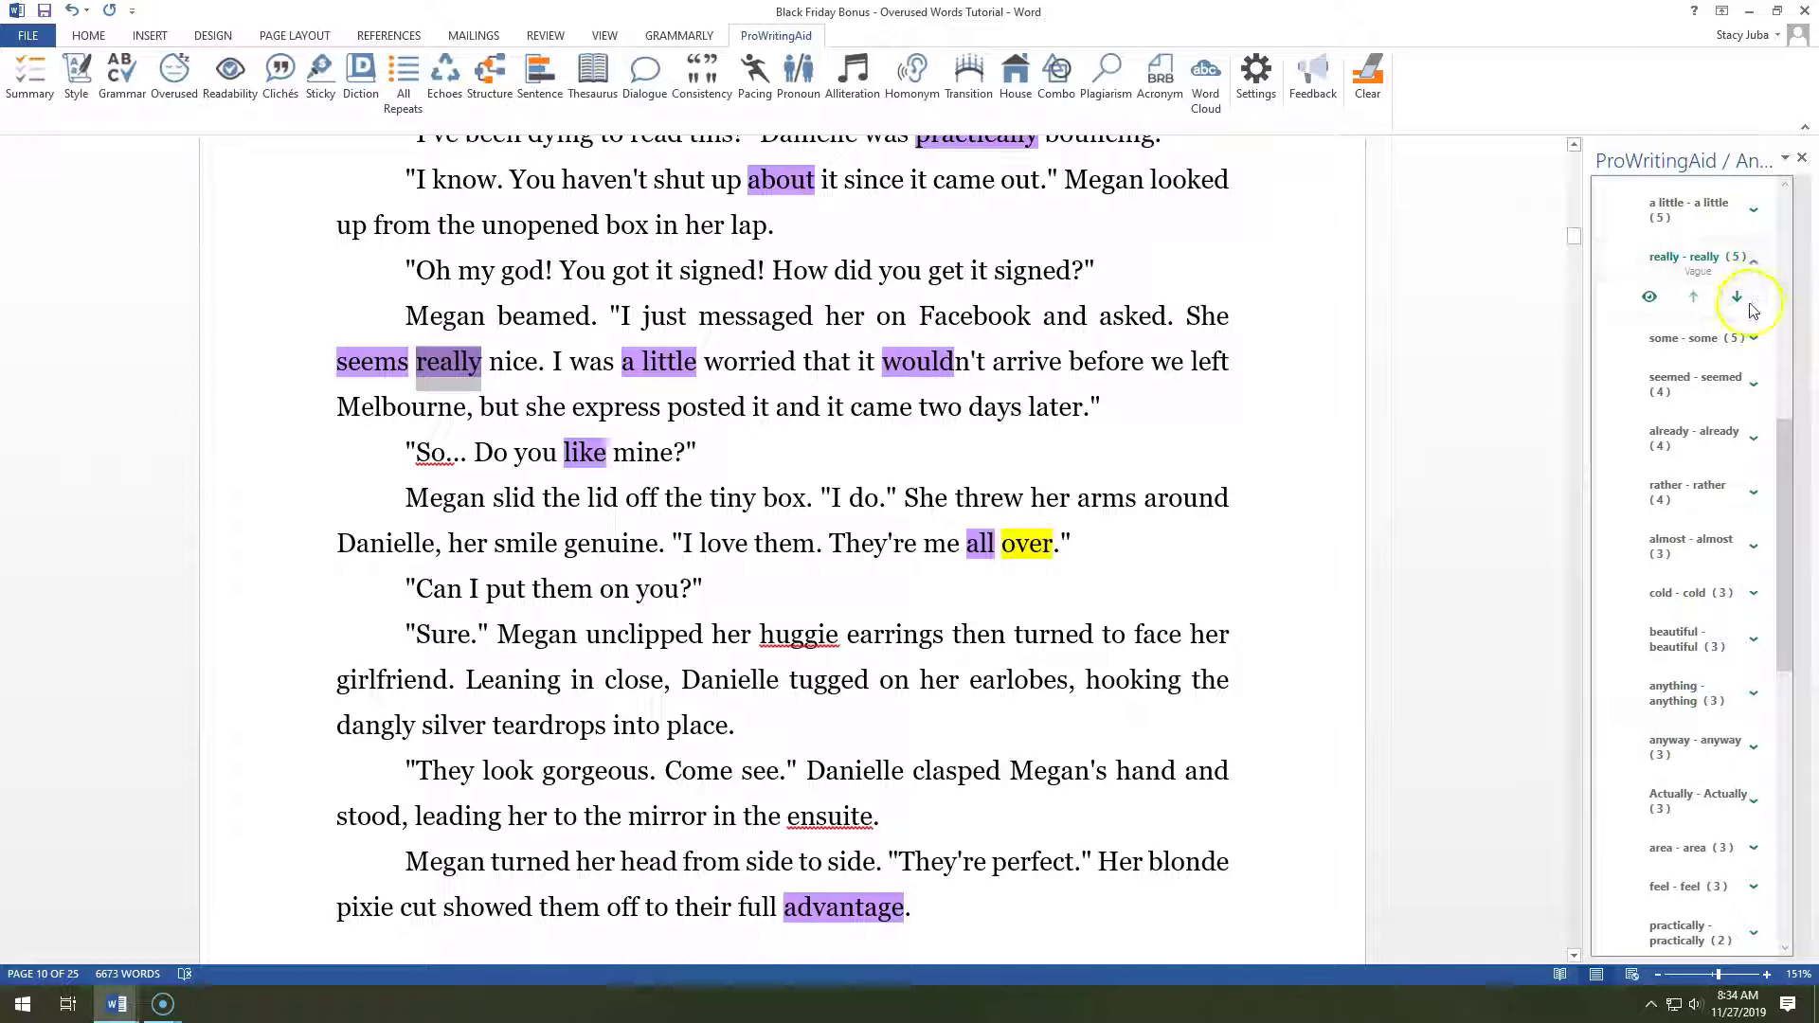
left_click(1738, 299)
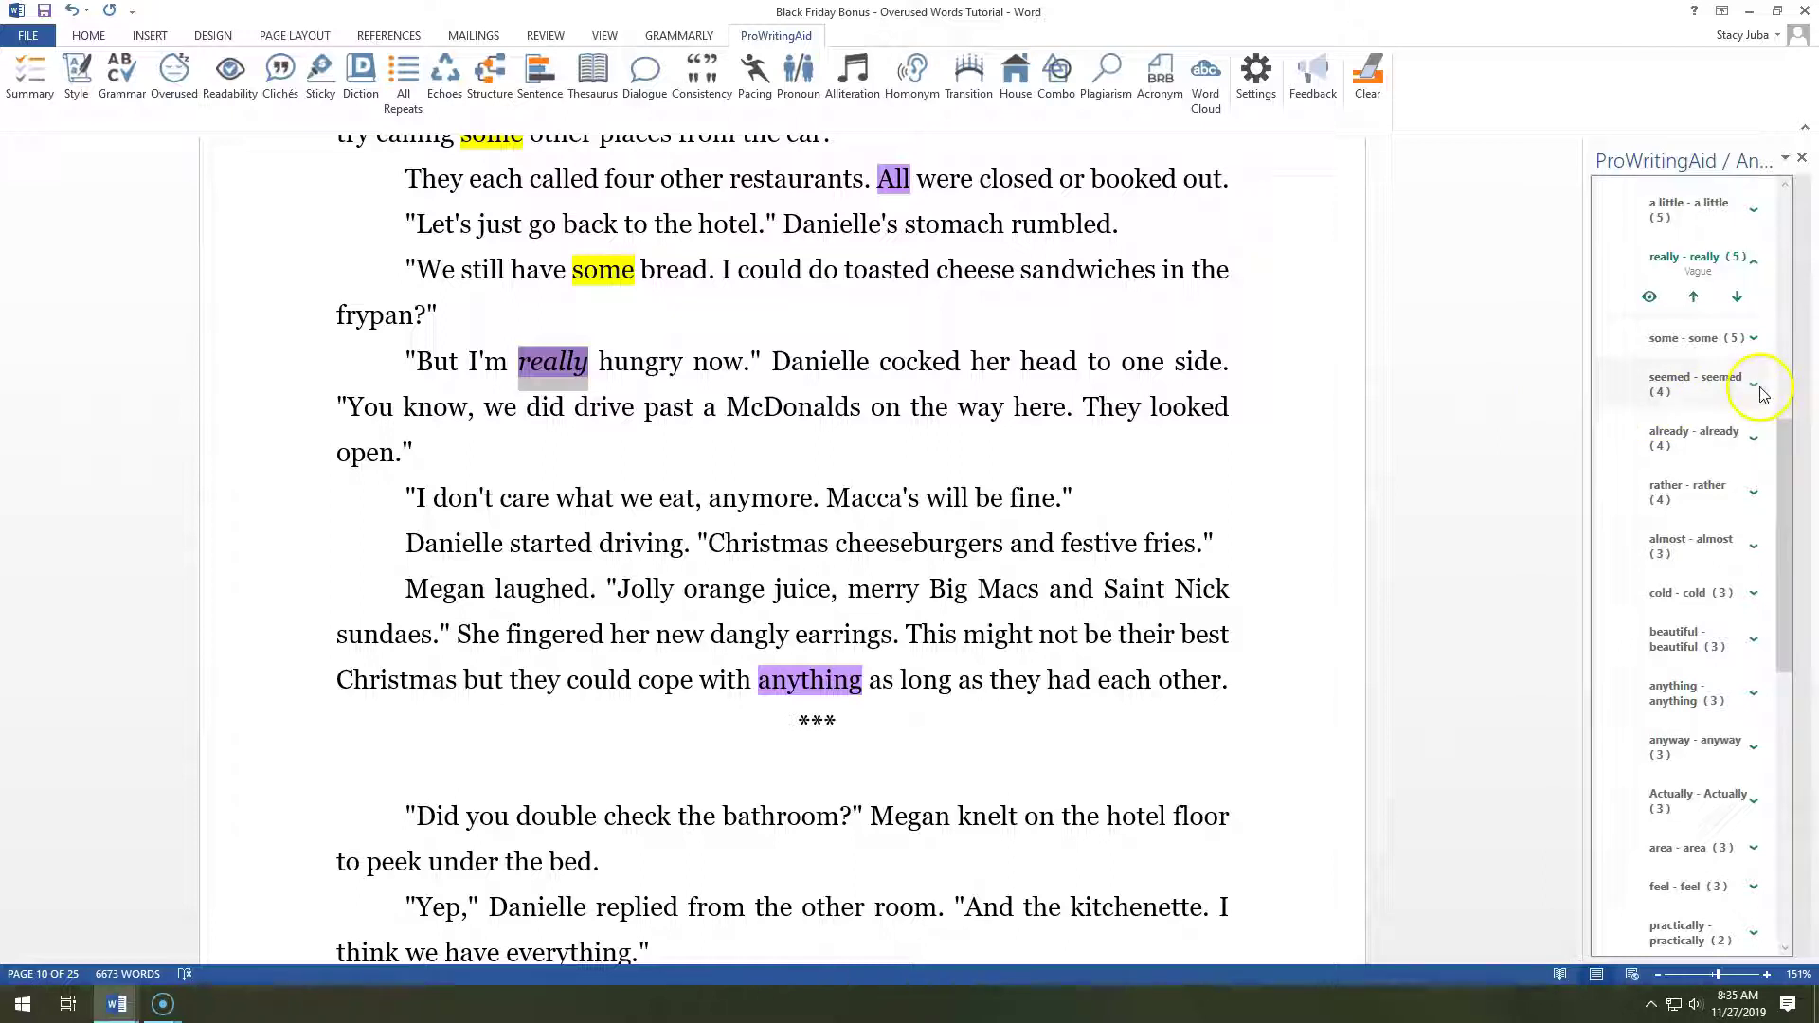
left_click(1734, 299)
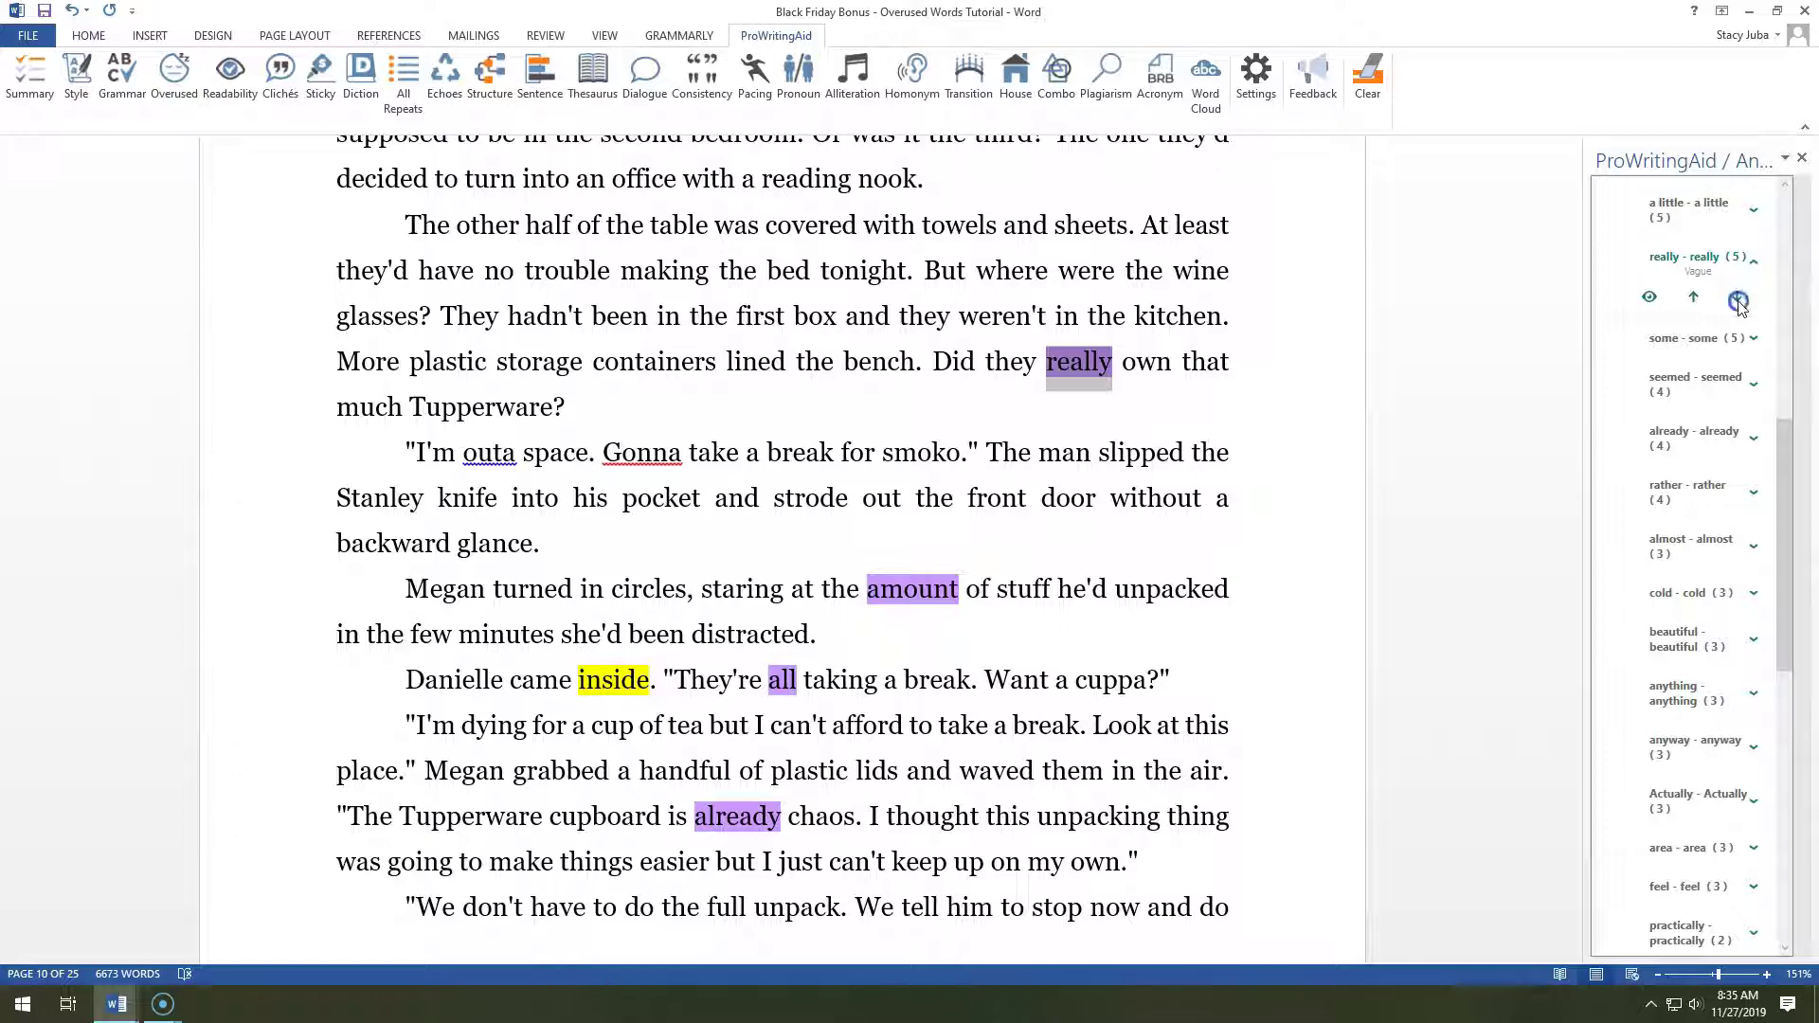
left_click(1738, 300)
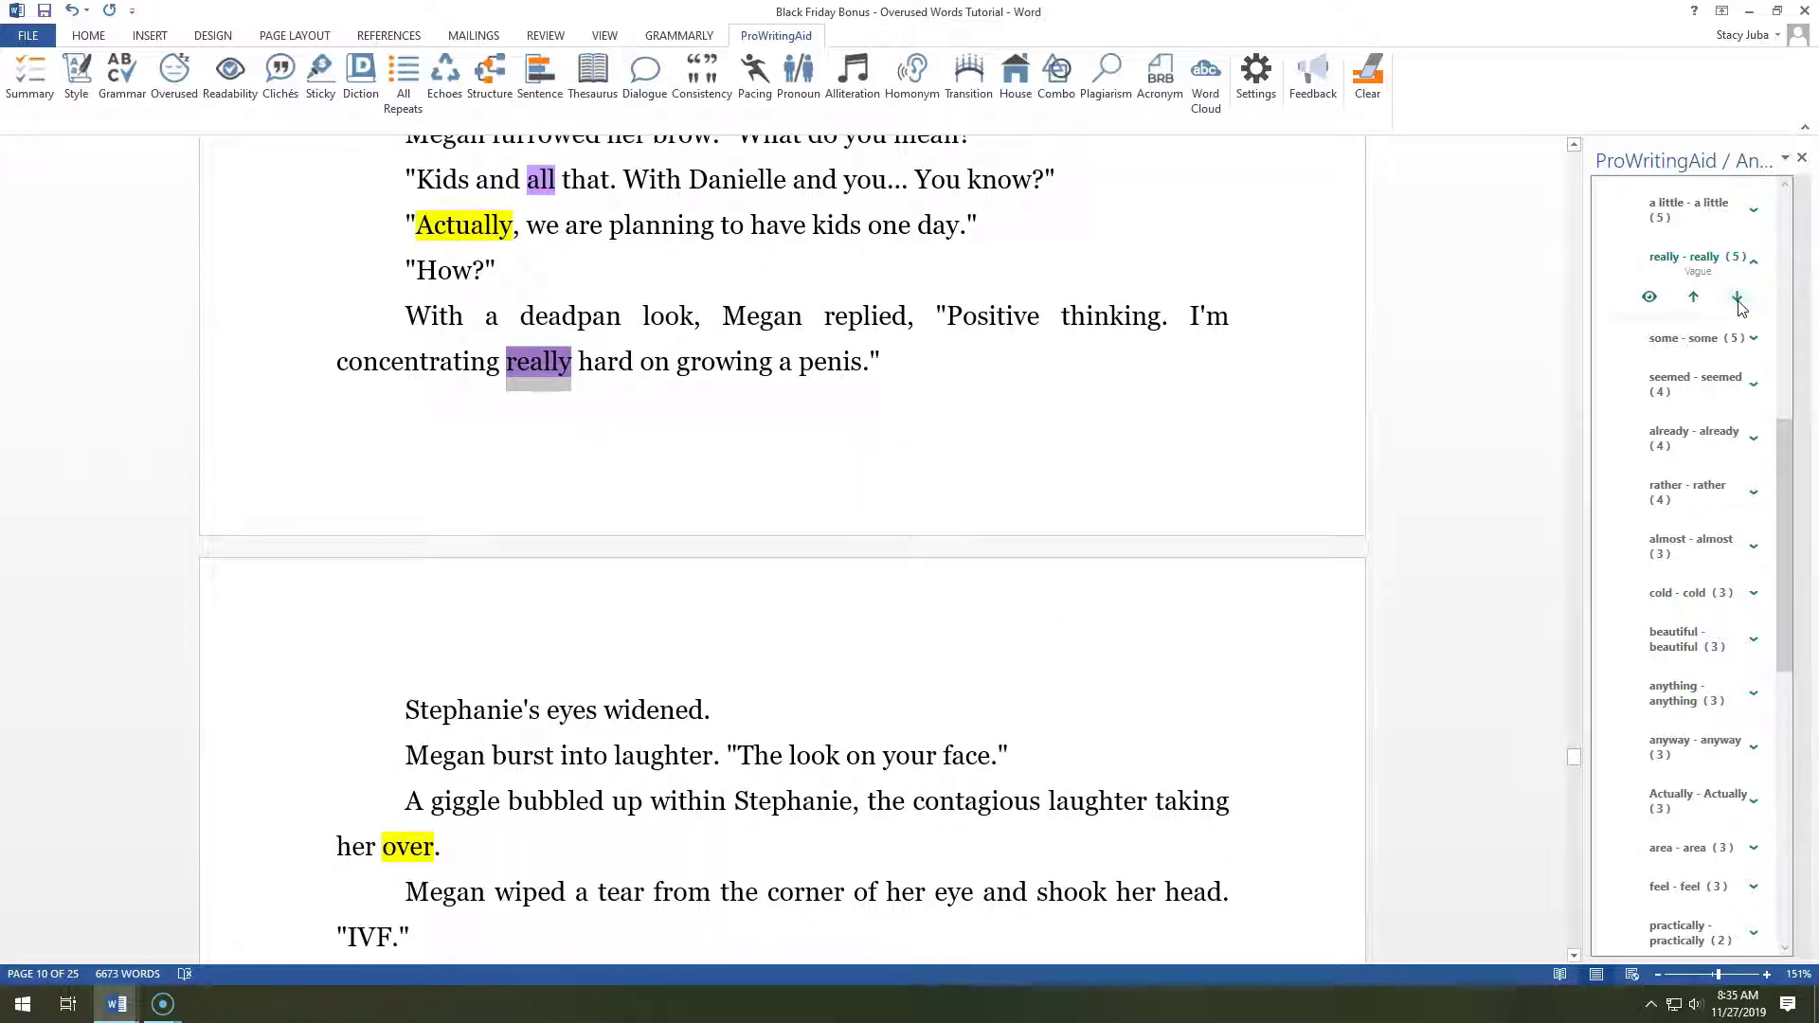
left_click(1738, 300)
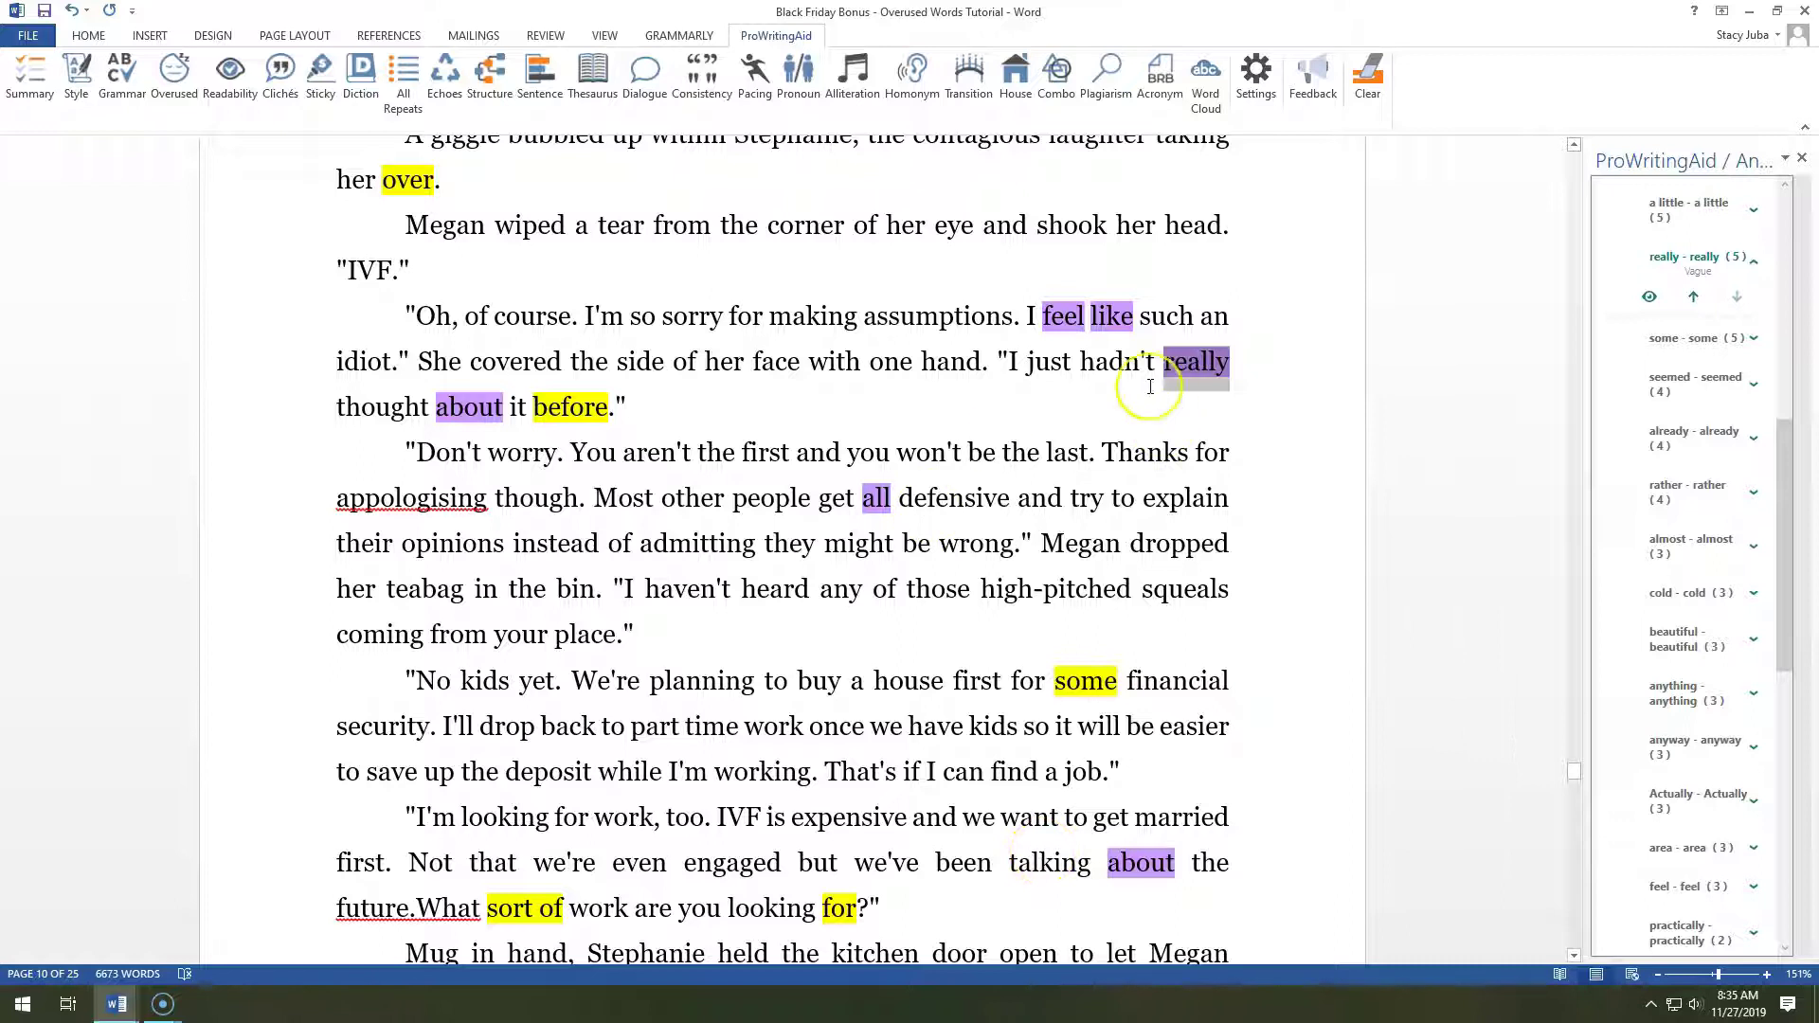
left_click_drag(1147, 369, 1270, 365)
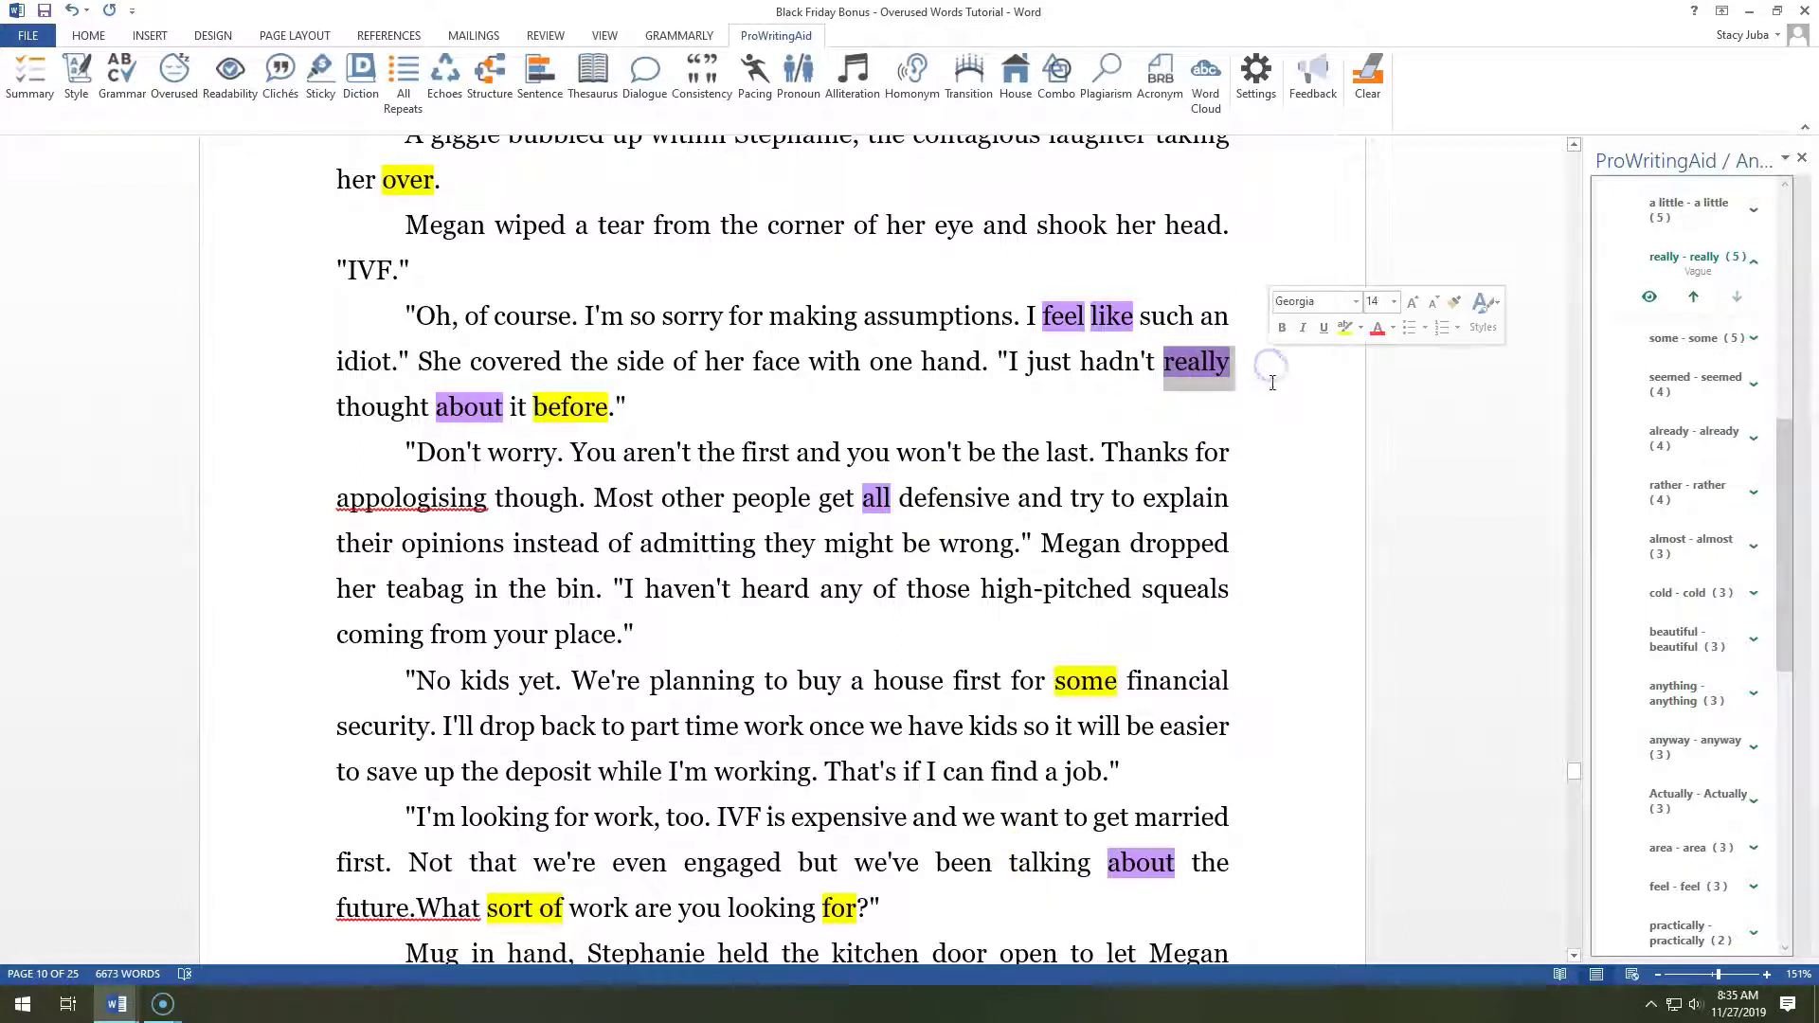
key("Delete")
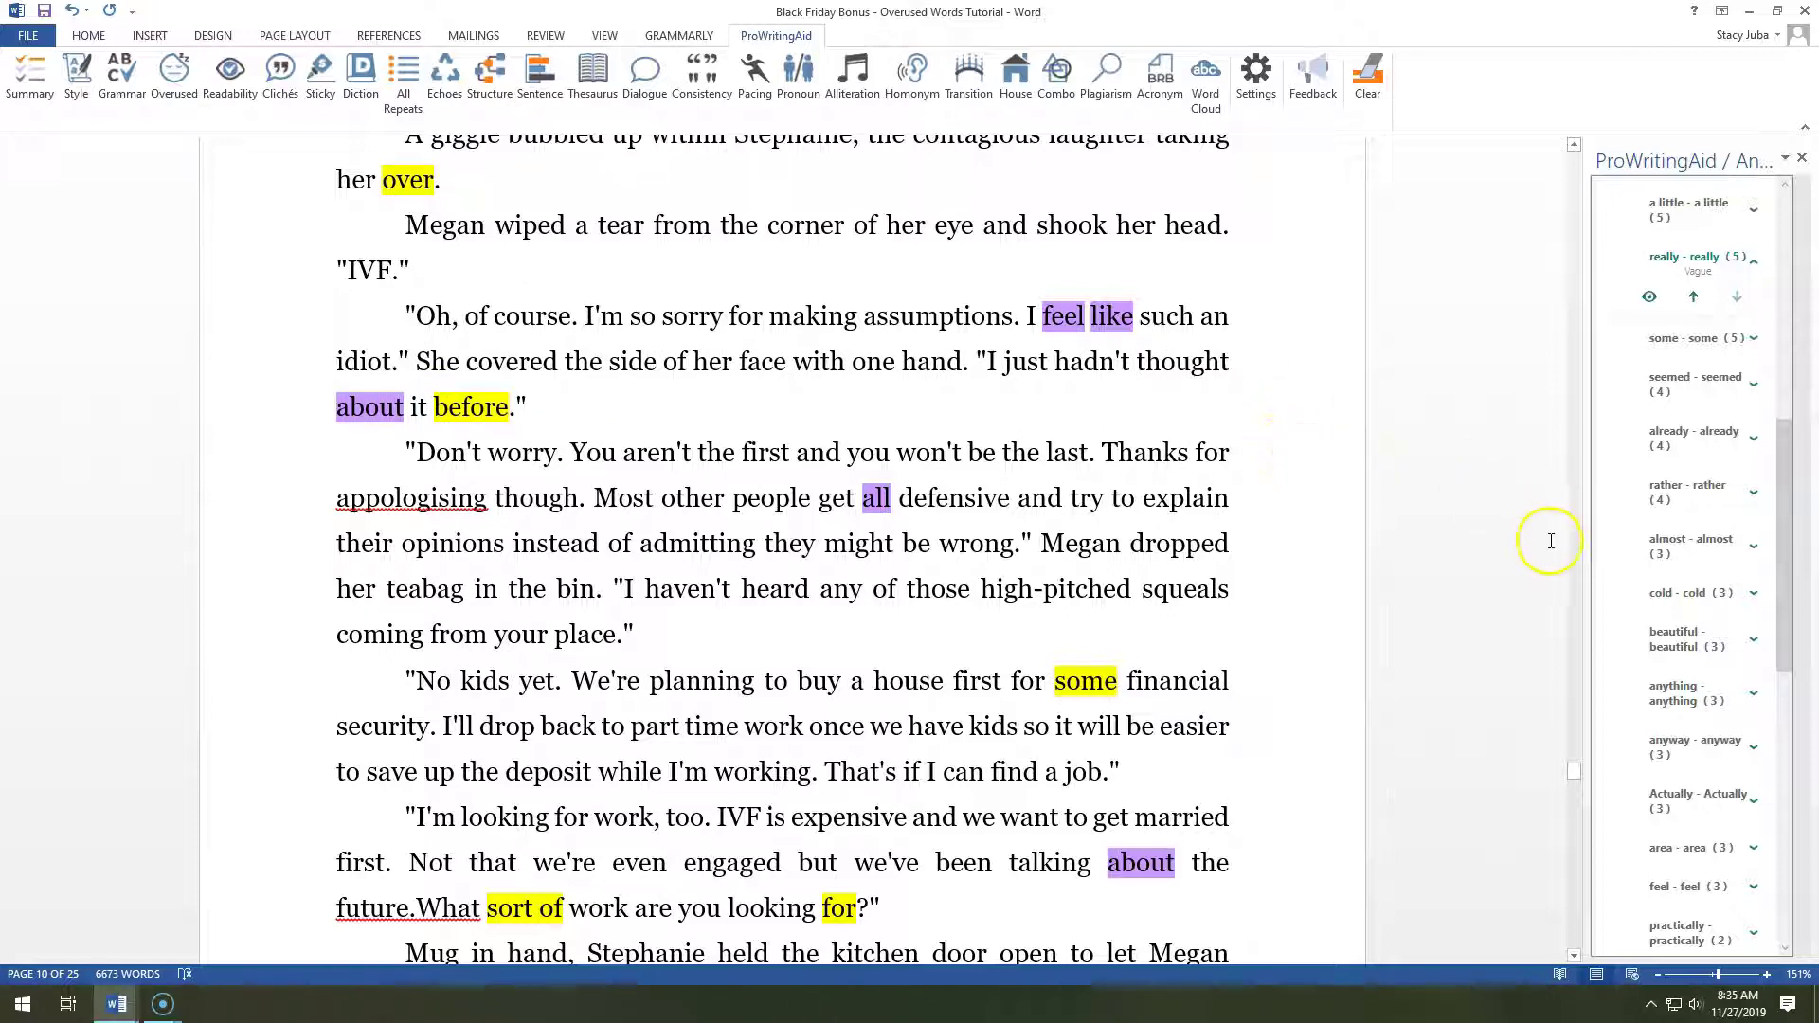
- Delete "some" from "We're planning to buy a house first for some financial security"
left_click_drag(1575, 773, 1578, 777)
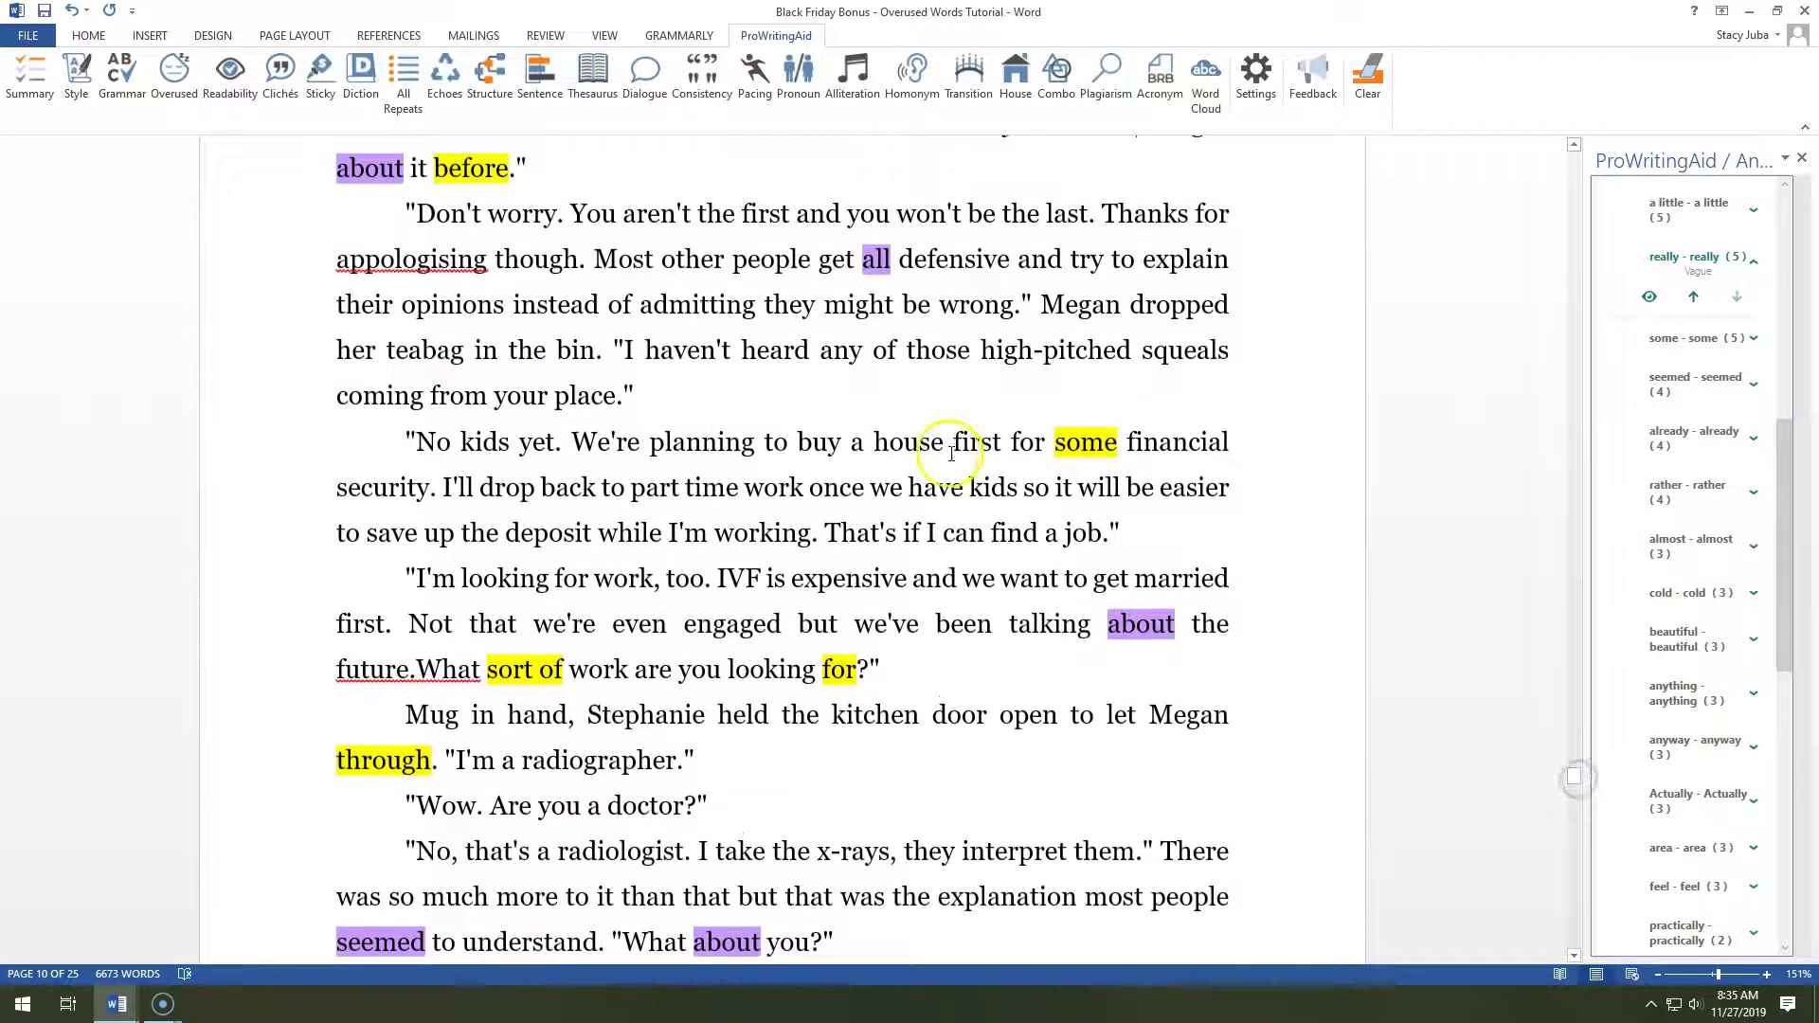
left_click(1063, 438)
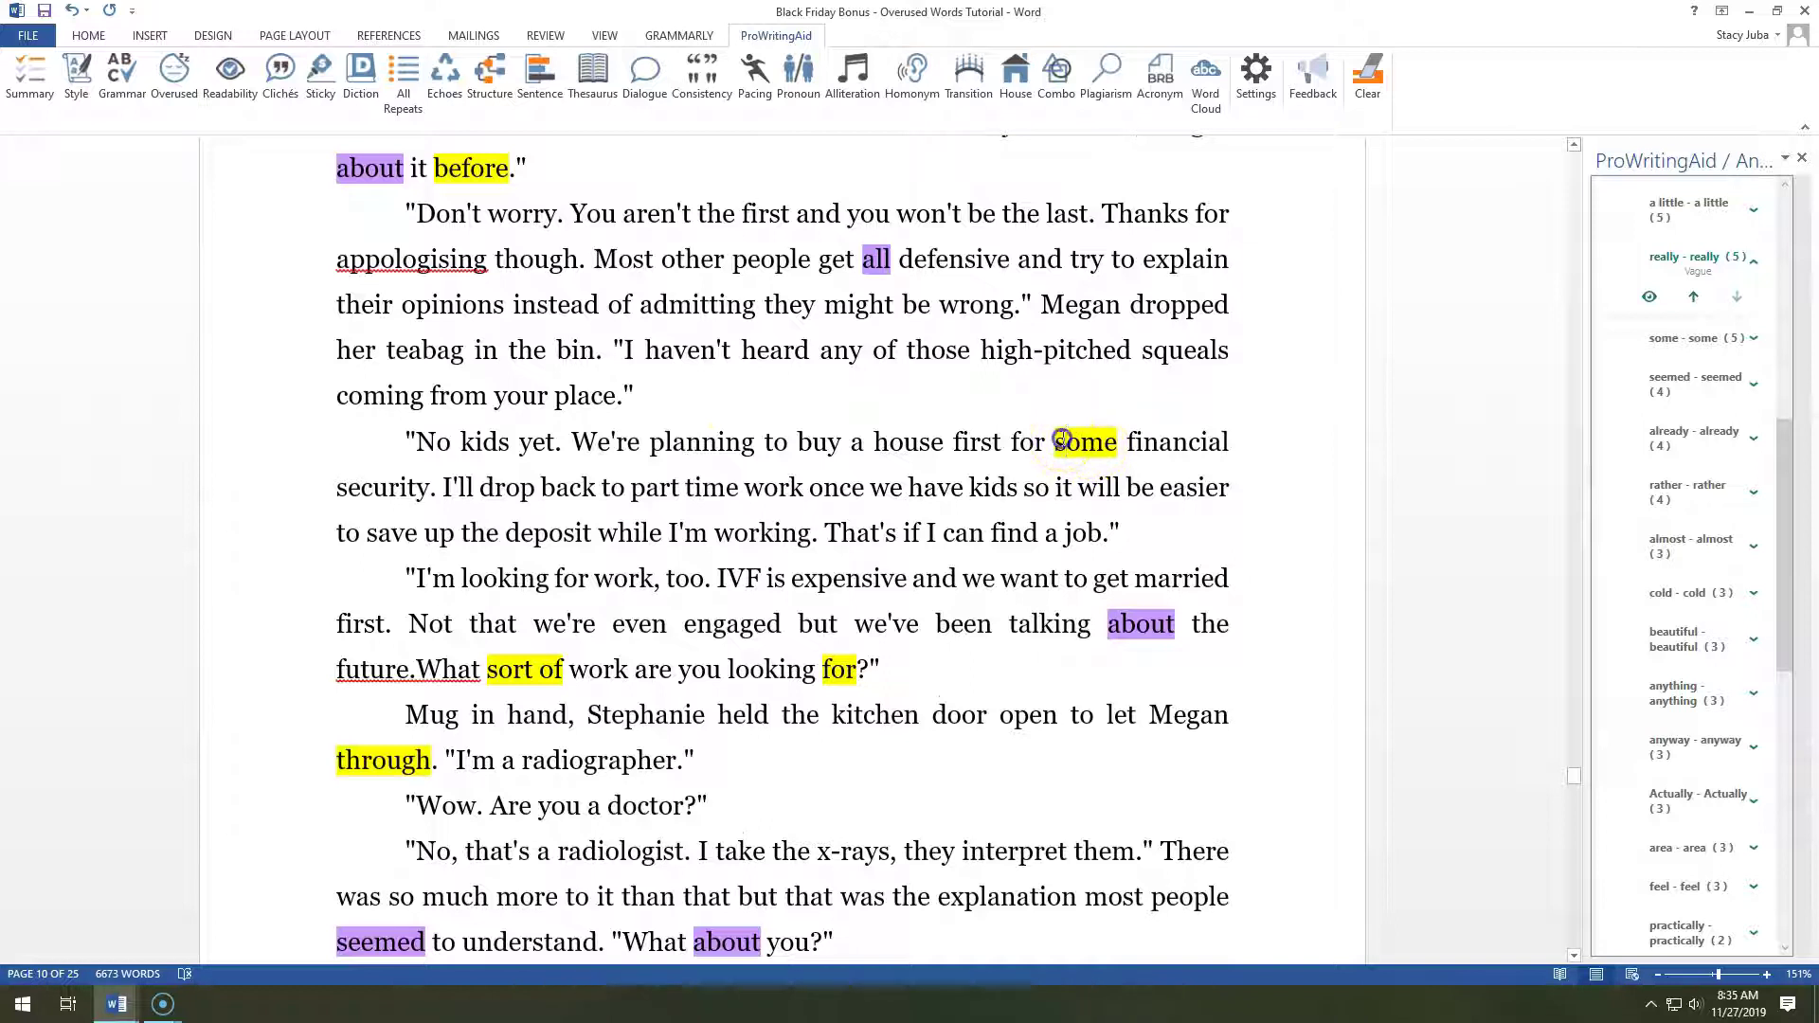
left_click_drag(1057, 441, 1122, 445)
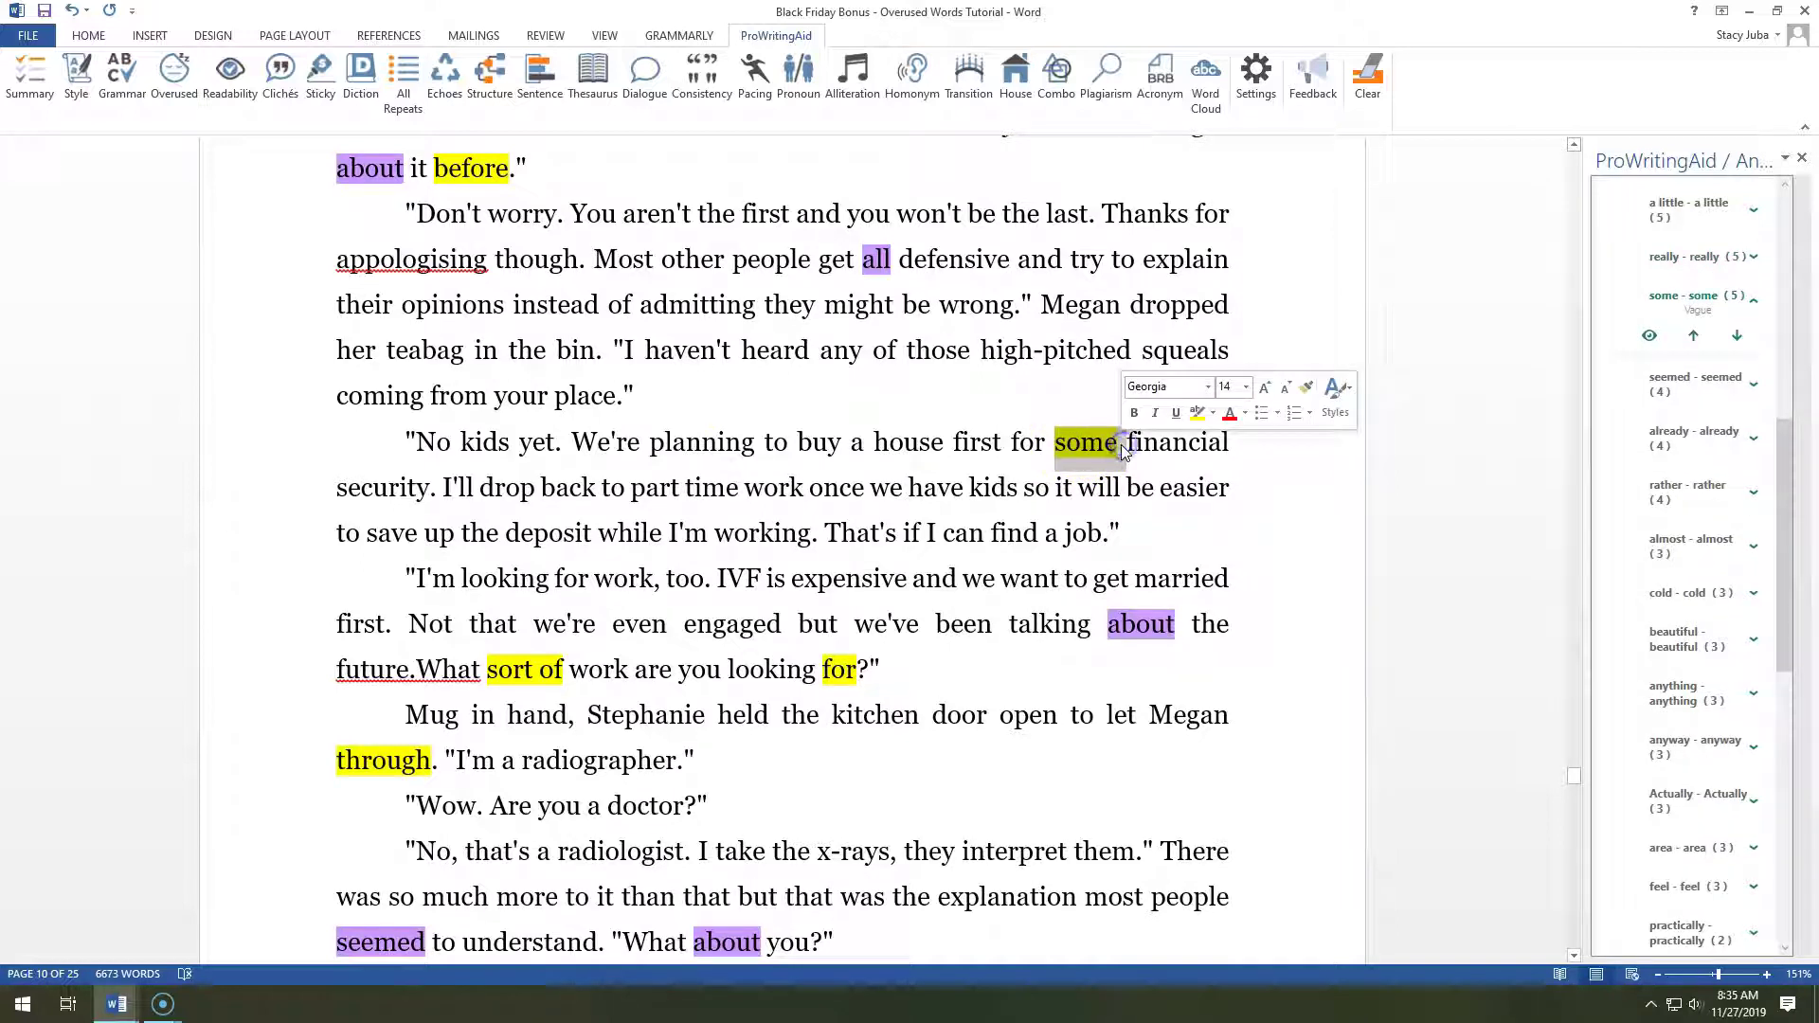
key("Delete")
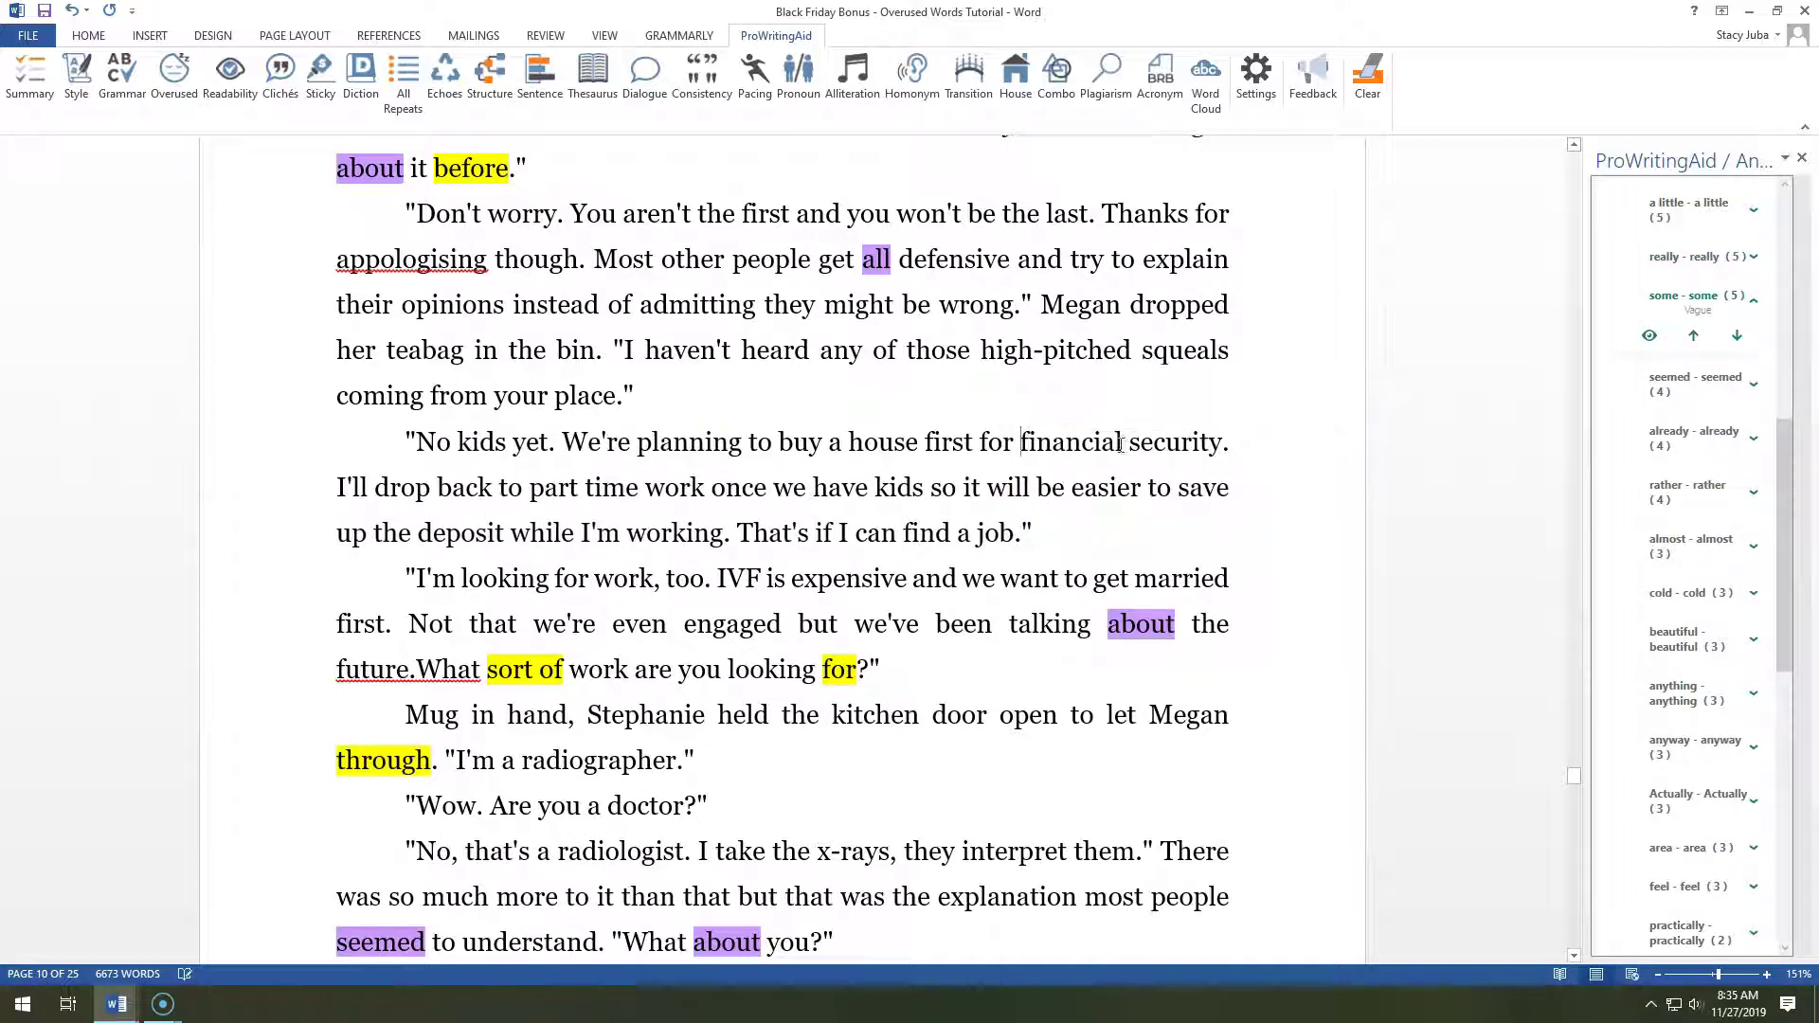
- Reword the sentence about holding the kitchen door open, replacing "to let" and "through" with a single "for" before the character's name
left_click(1577, 777)
left_click(1073, 717)
type("for")
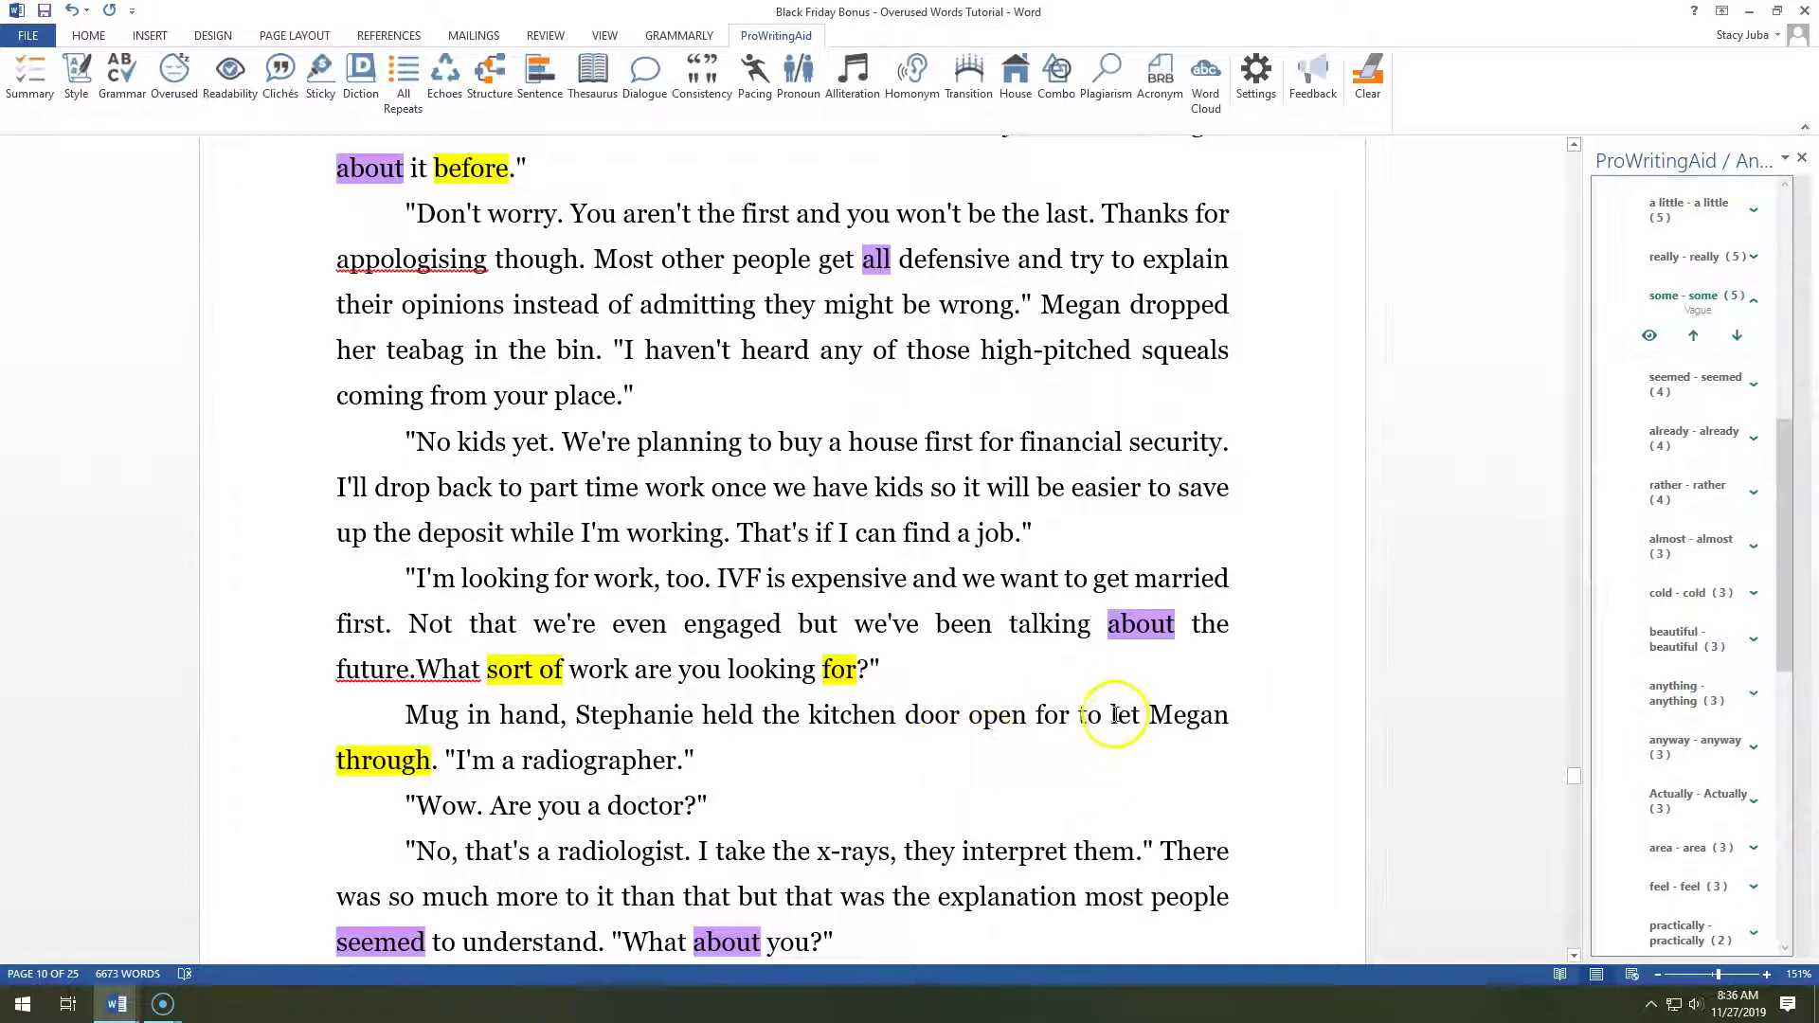
left_click_drag(1079, 717, 1221, 718)
key("Delete")
key("Delete")
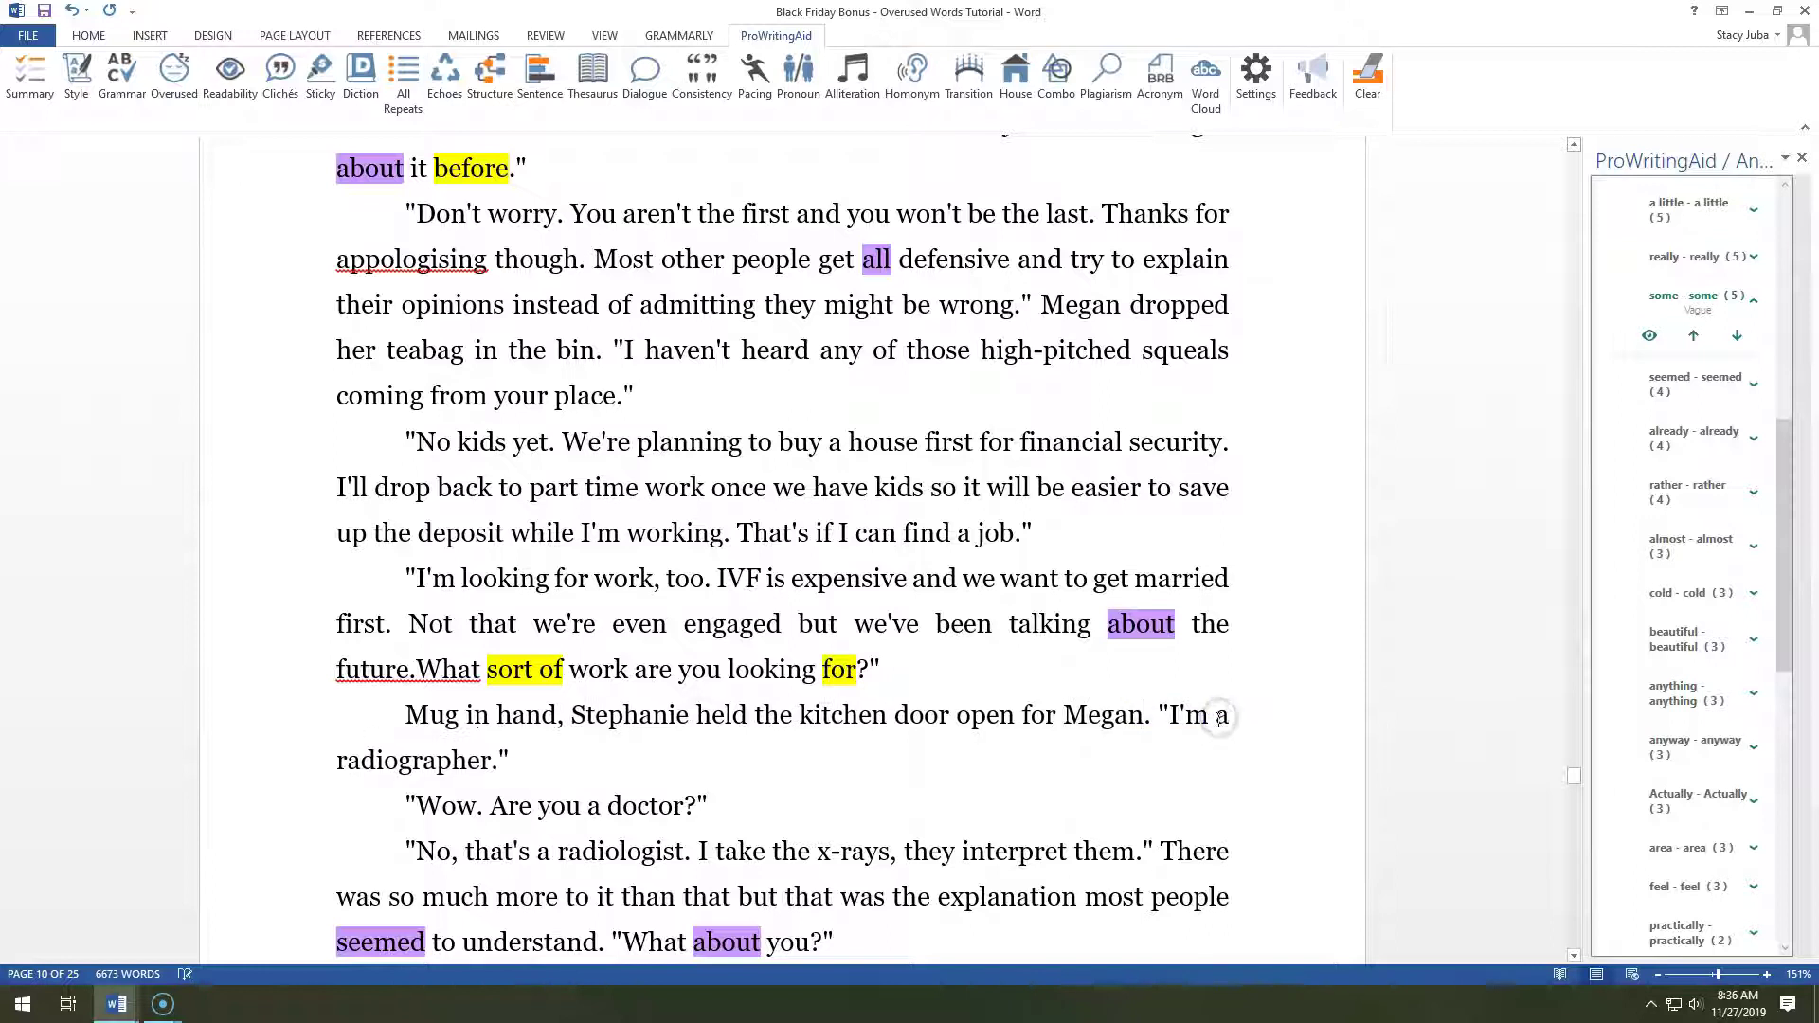
- Read on through the manuscript to the lounge and craft-time scene, checking the flagged words such as "rather", "a bit" and "area"
left_click(1574, 956)
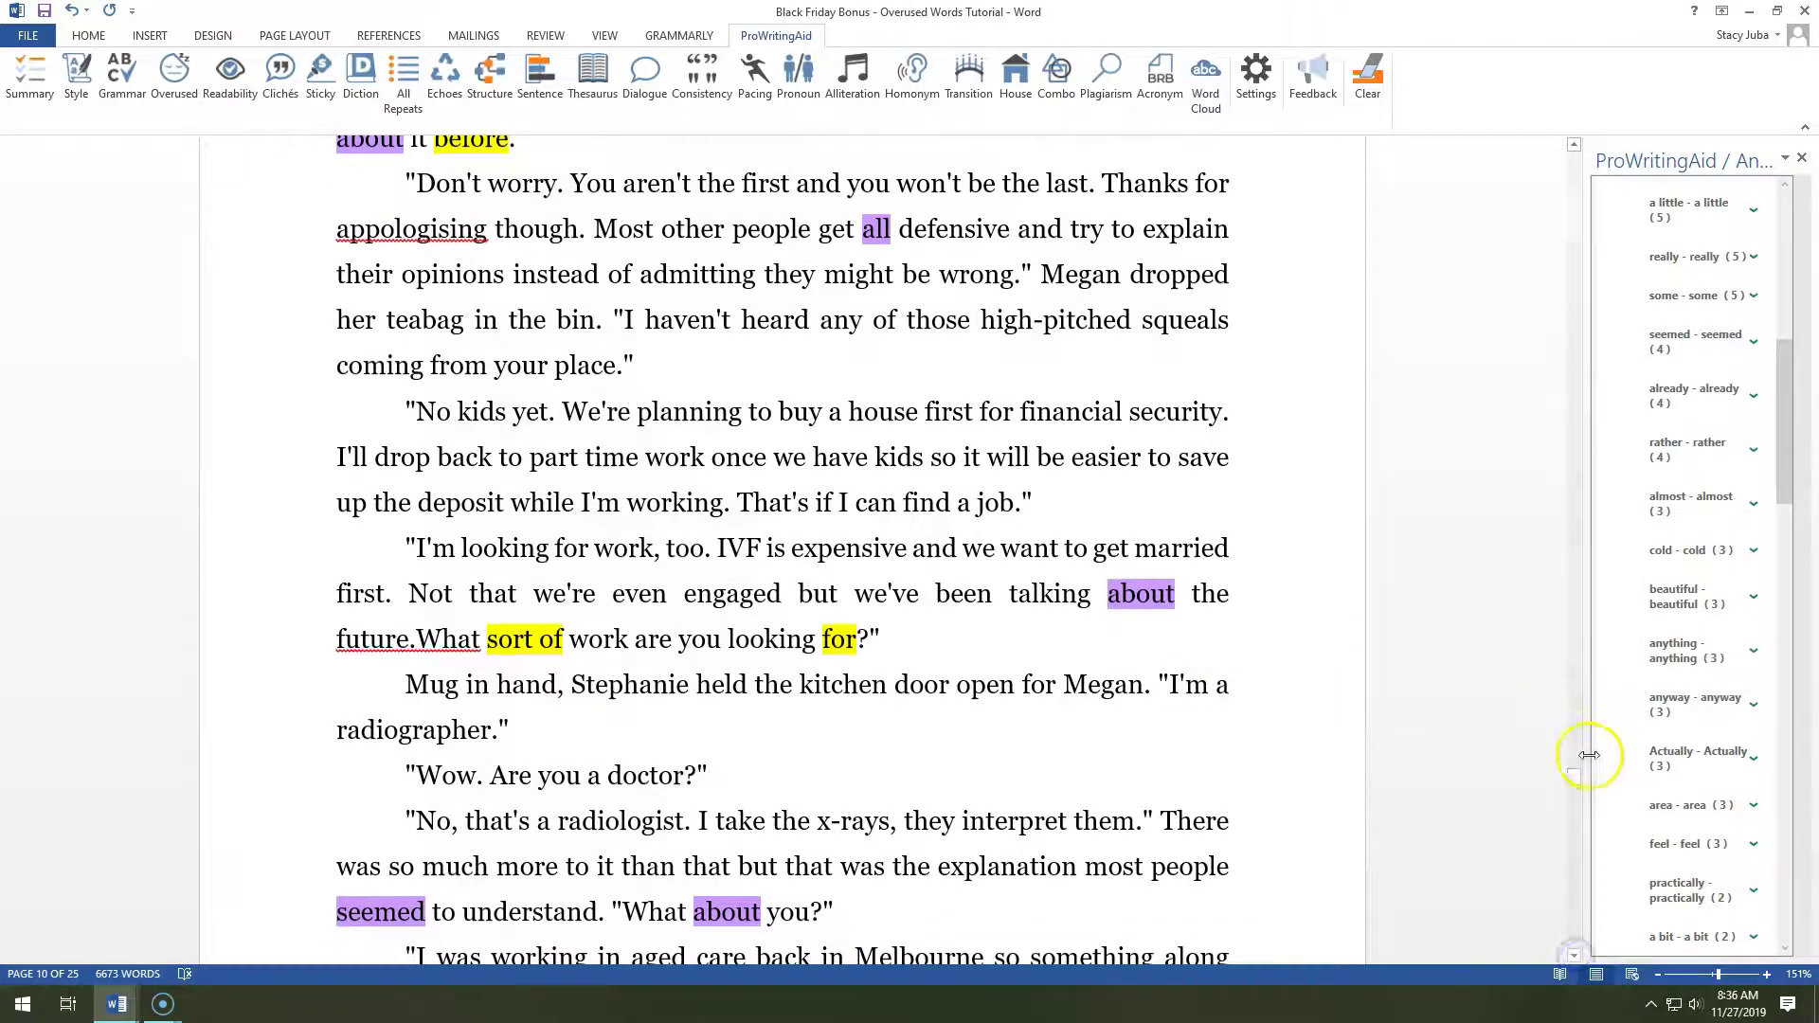
left_click_drag(1575, 777, 1578, 797)
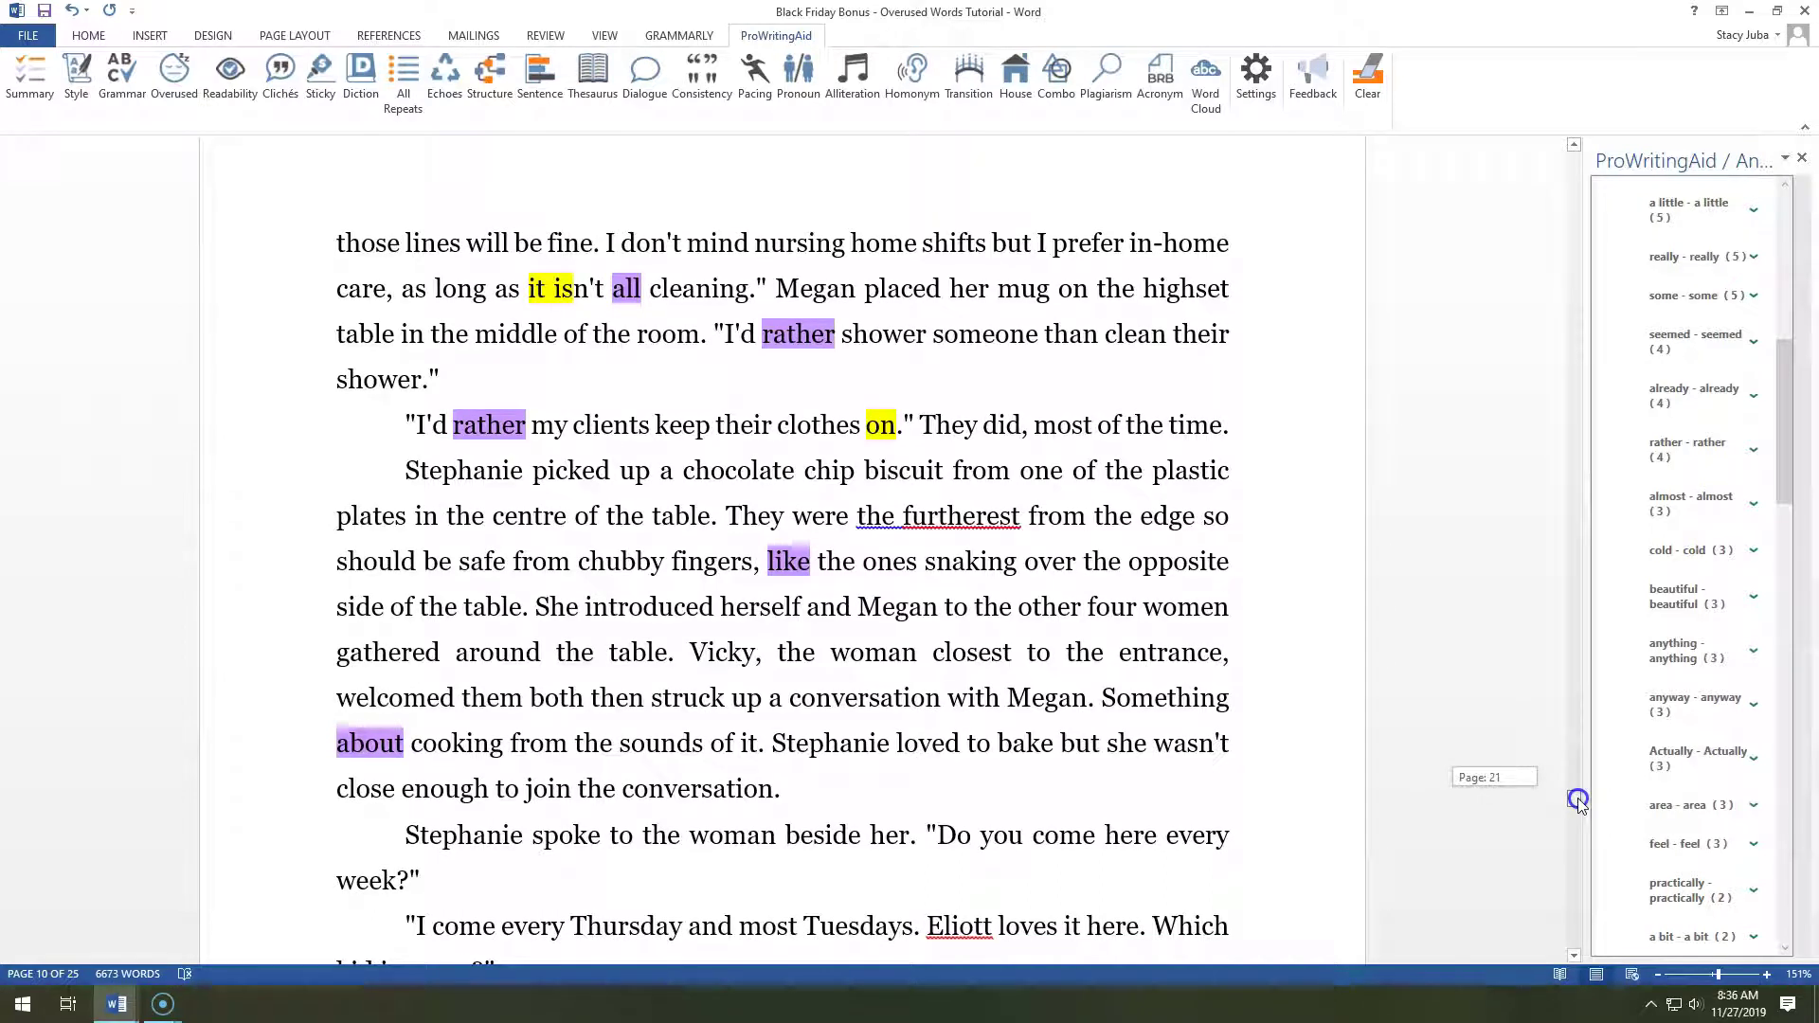
left_click_drag(1578, 798, 1578, 807)
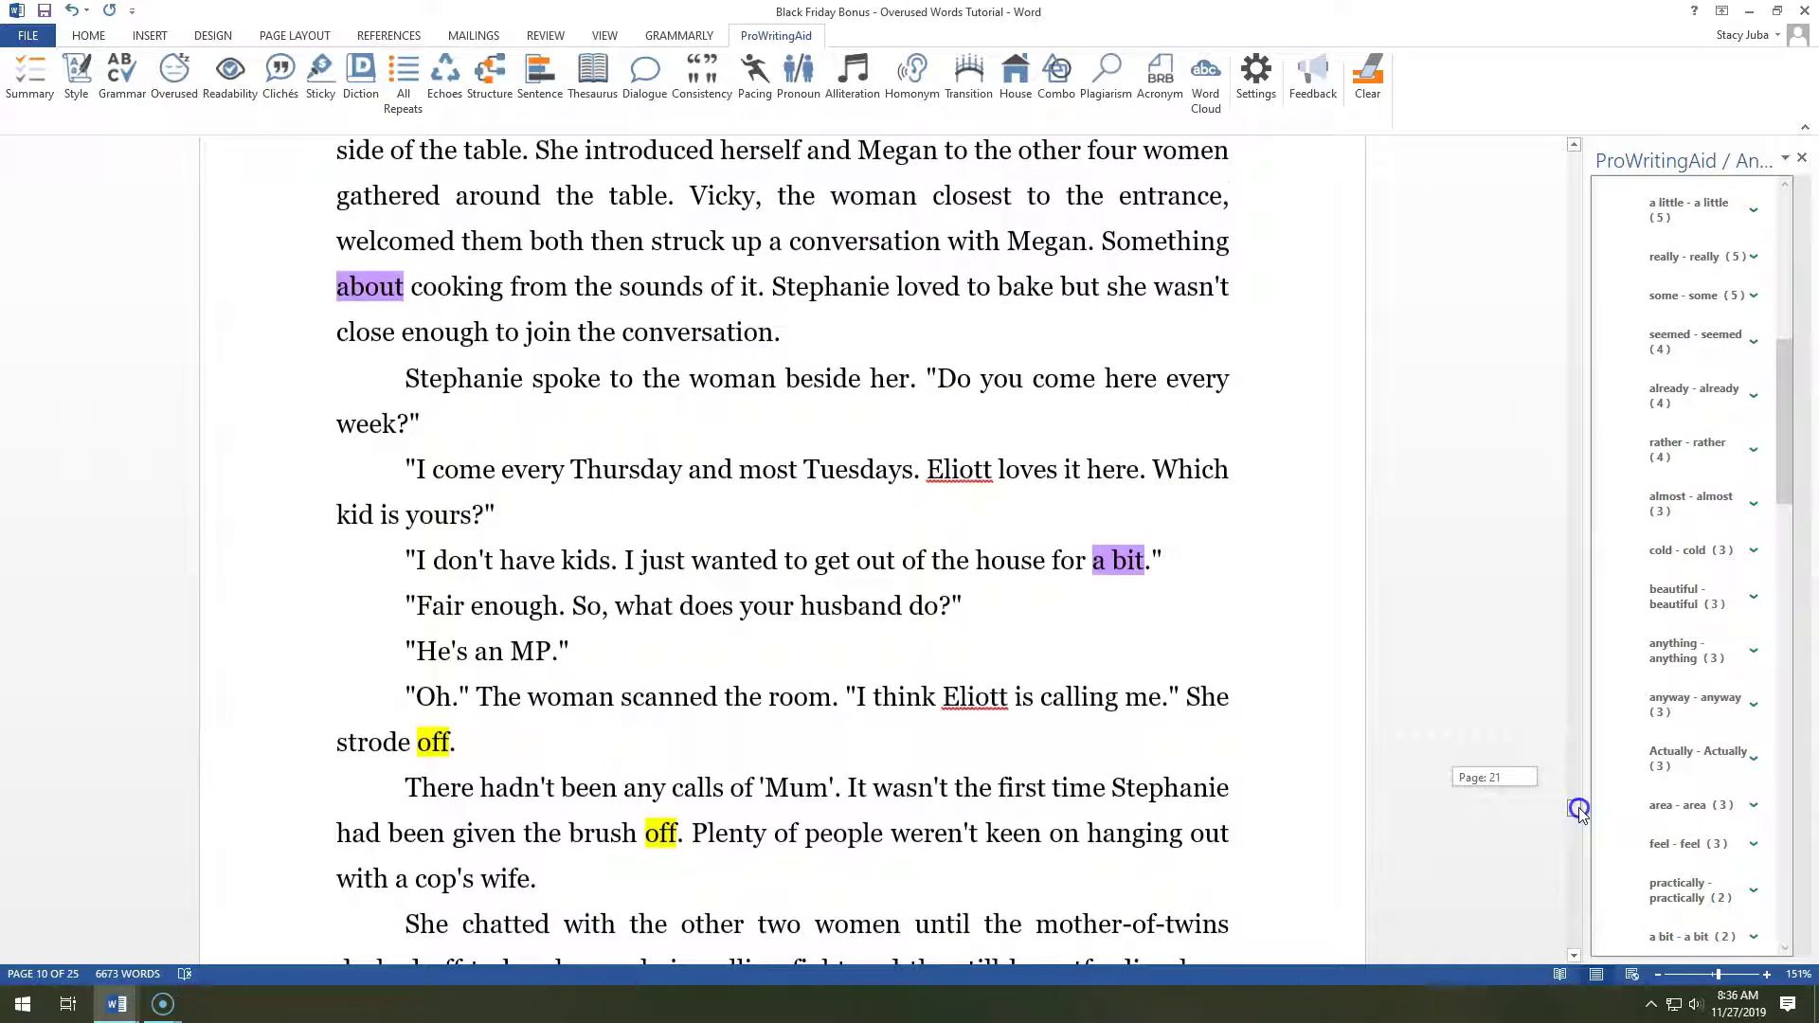
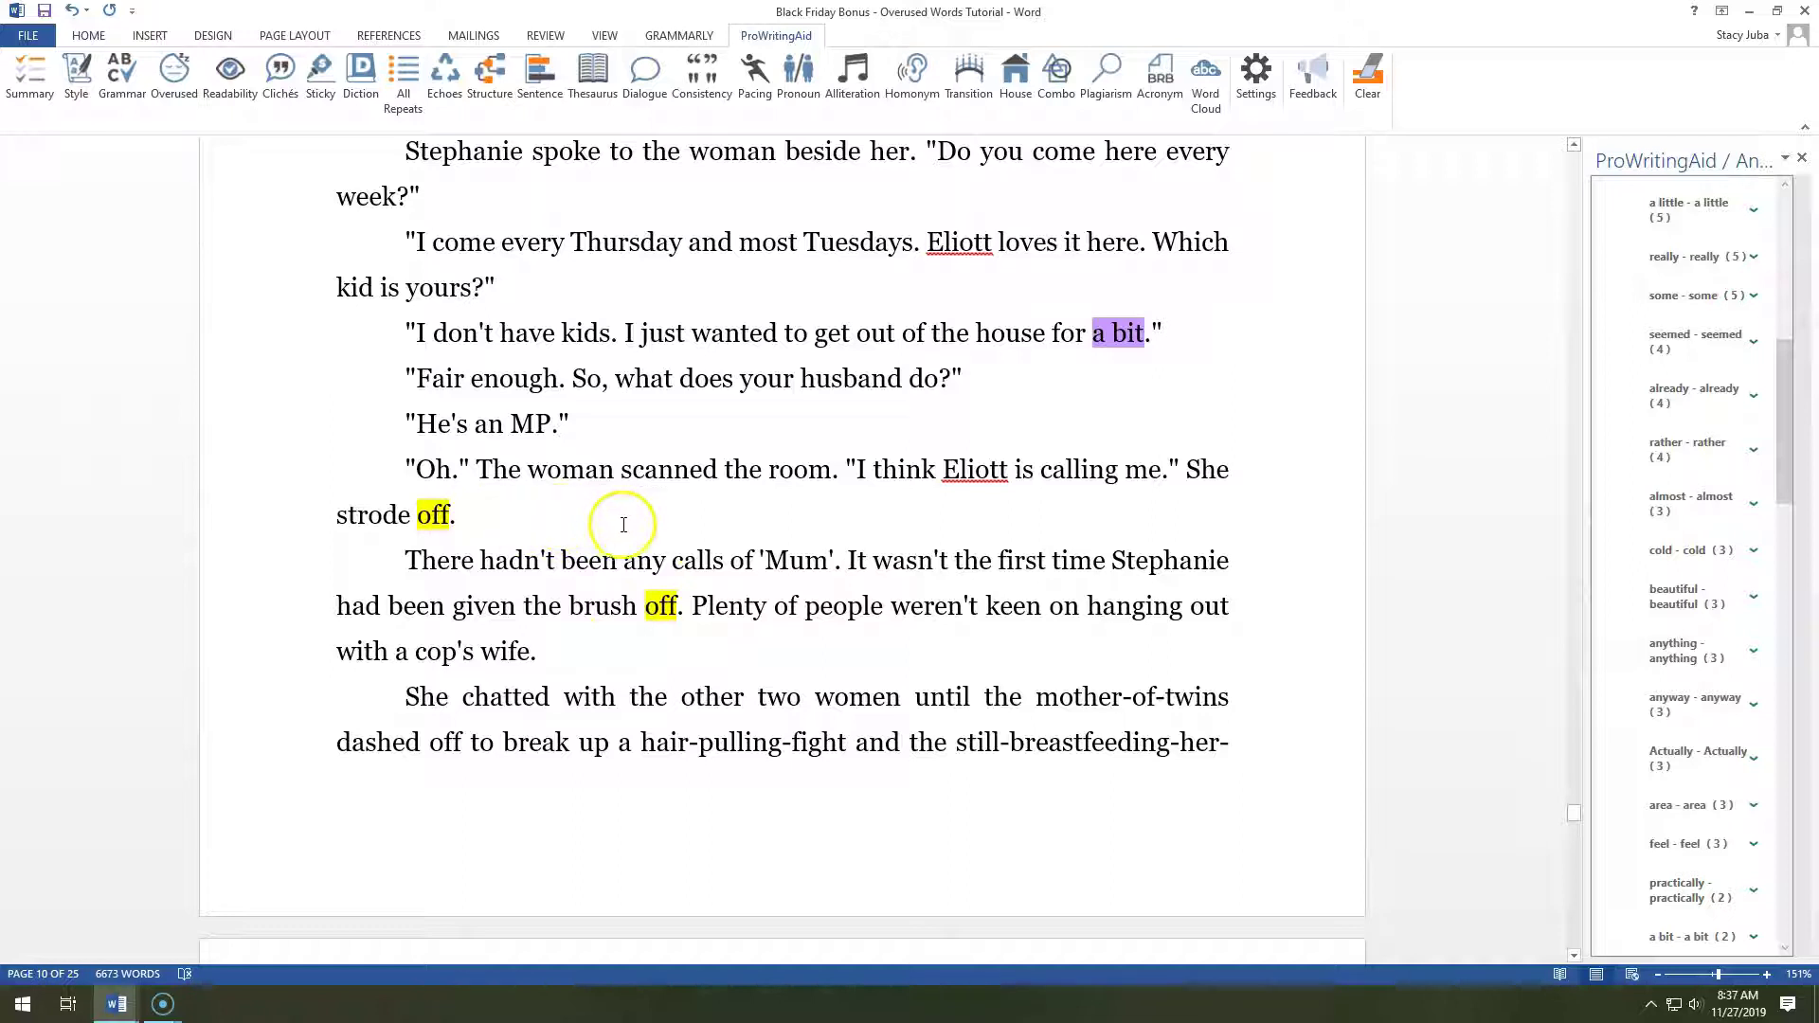
left_click_drag(1574, 817, 1576, 834)
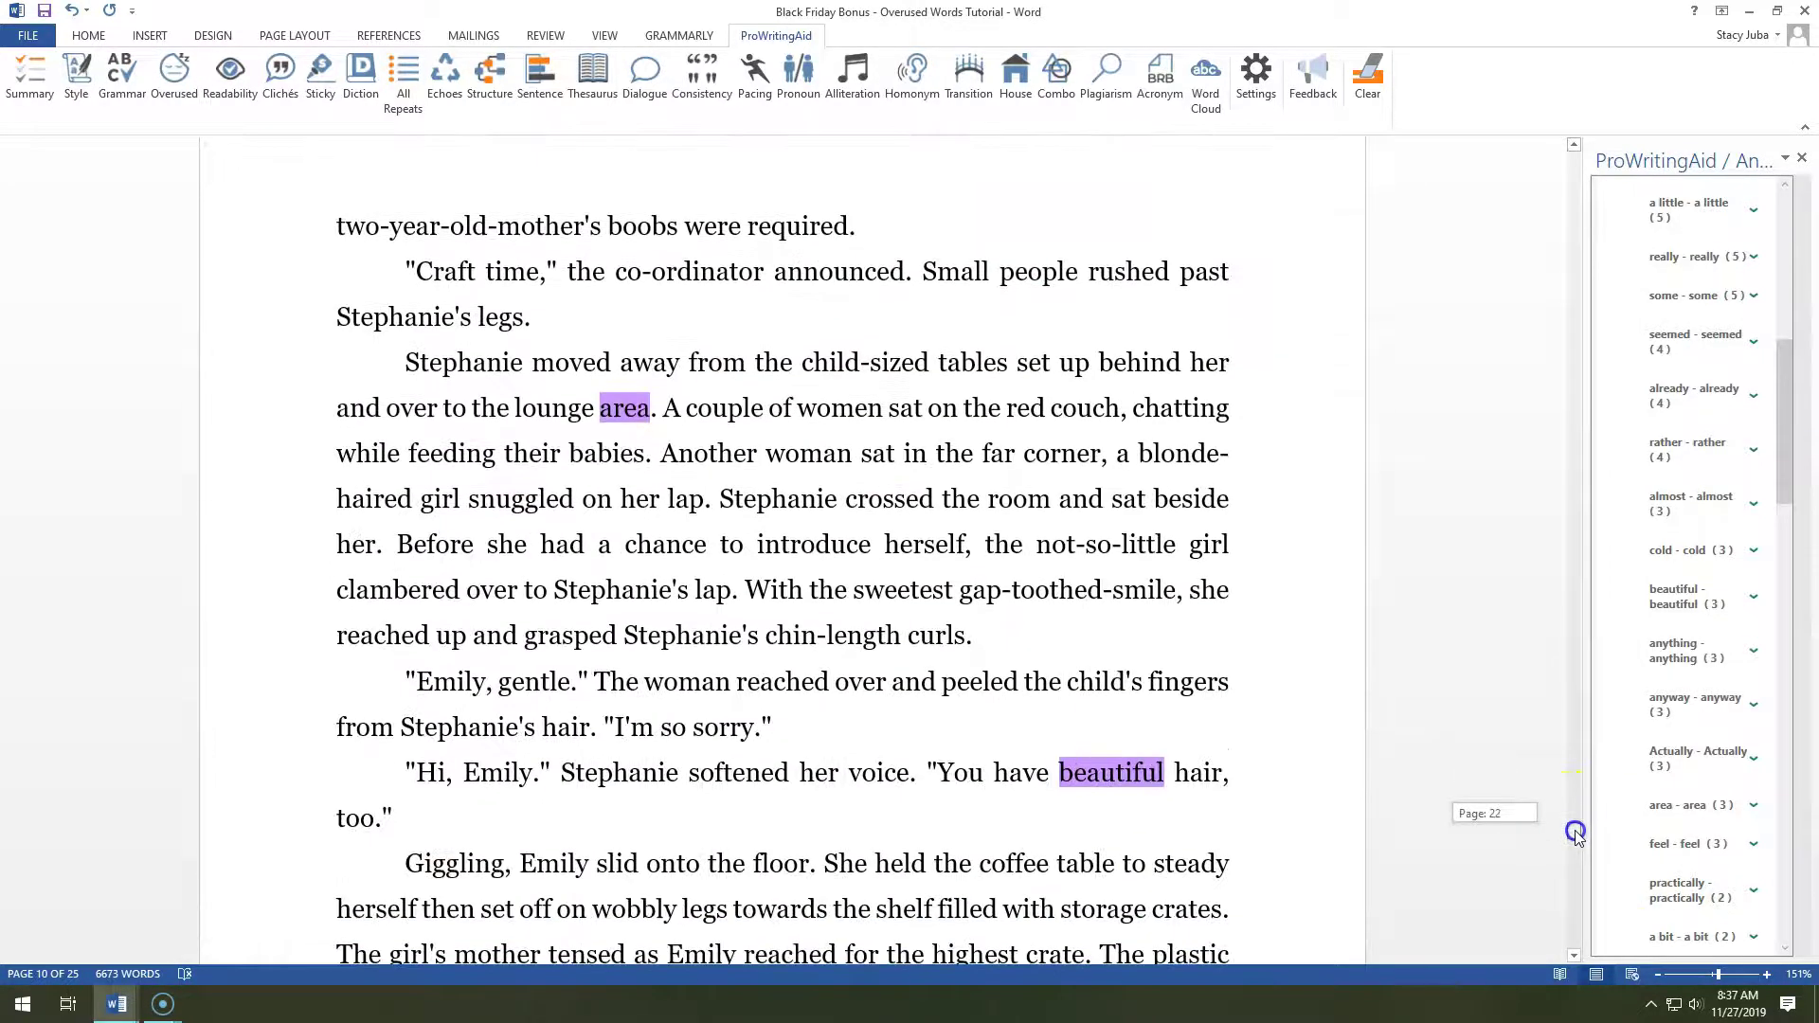
left_click_drag(1576, 833, 1576, 835)
left_click(583, 364)
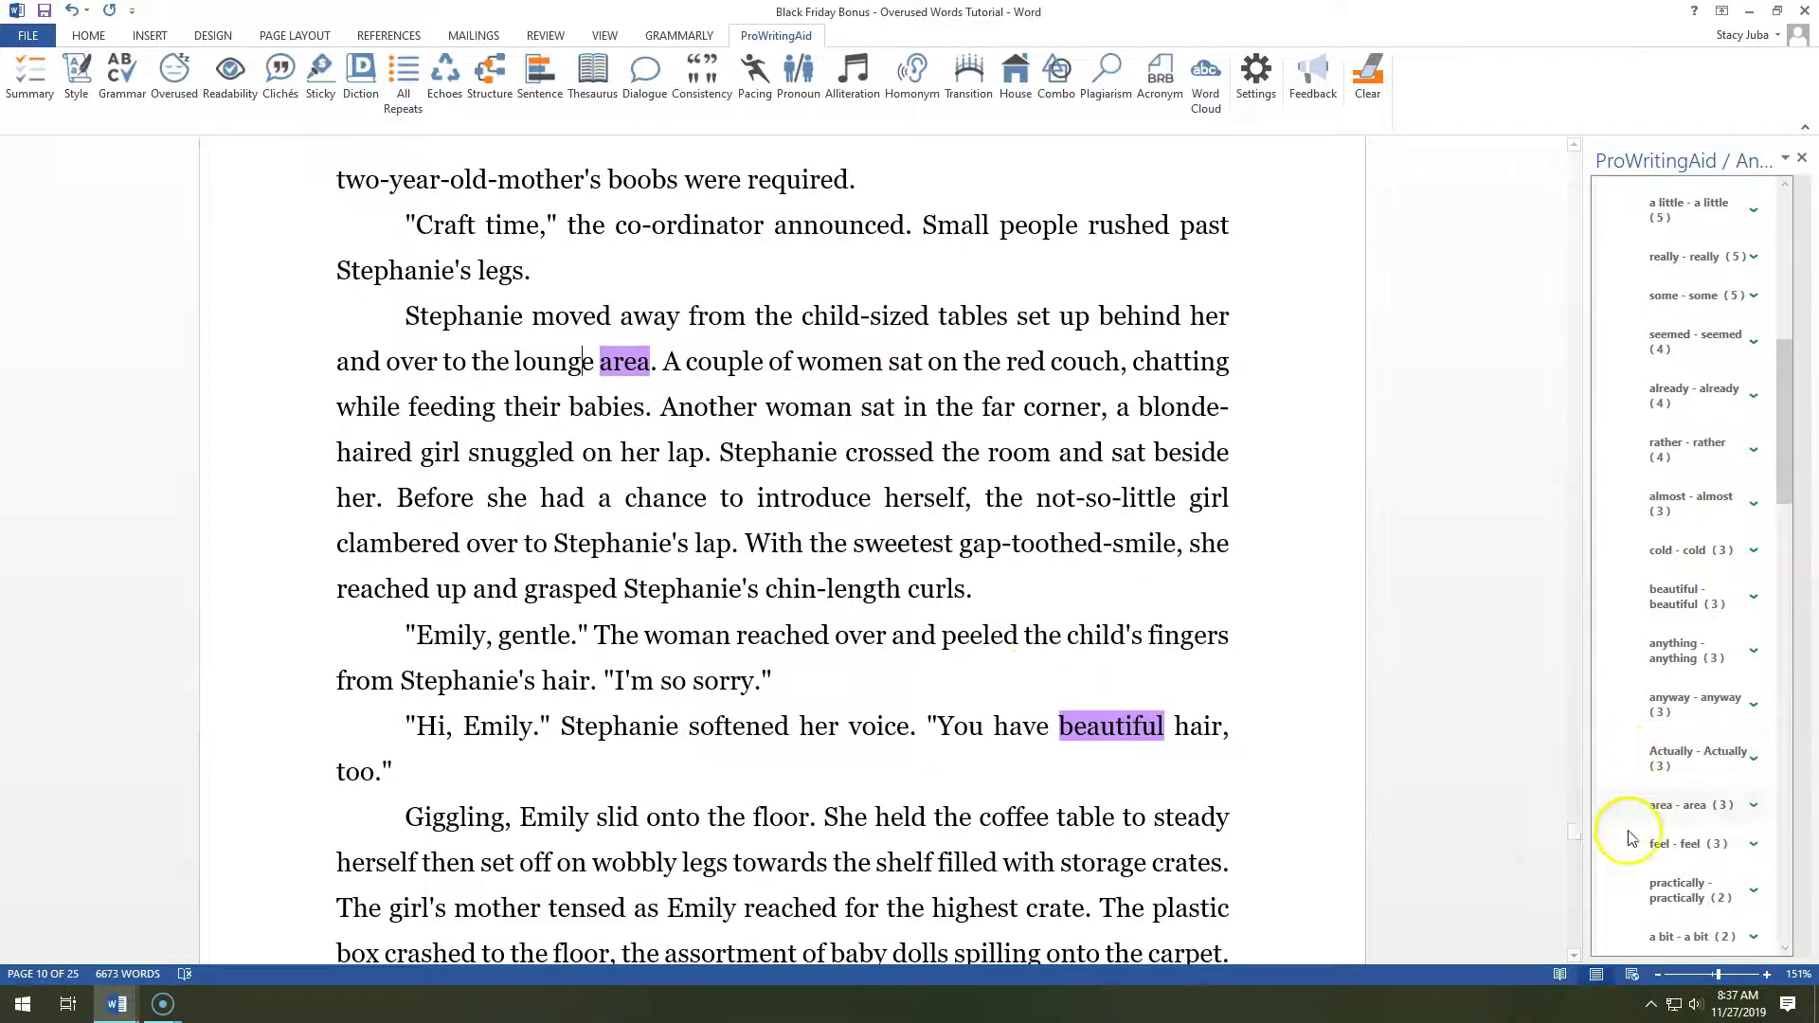
- Delete "little" from "That doll should keep her busy for a little while"
left_click_drag(1579, 832, 1582, 848)
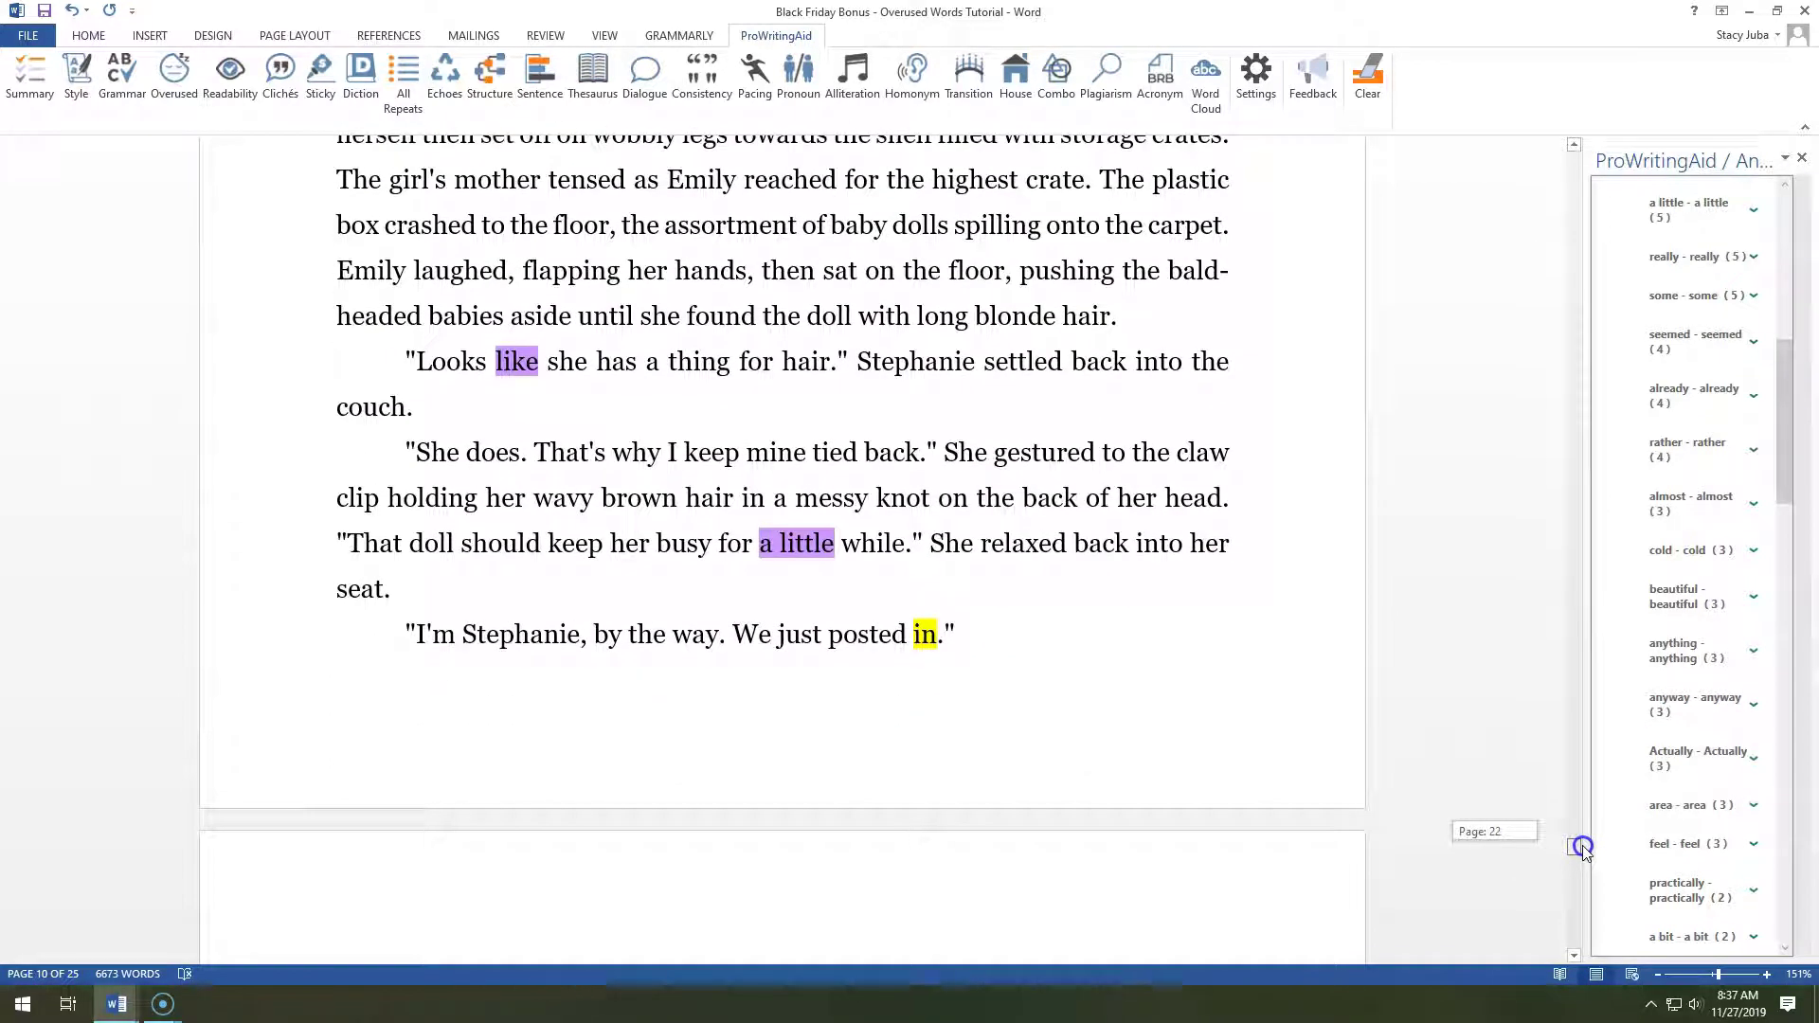
left_click_drag(1584, 845, 1583, 846)
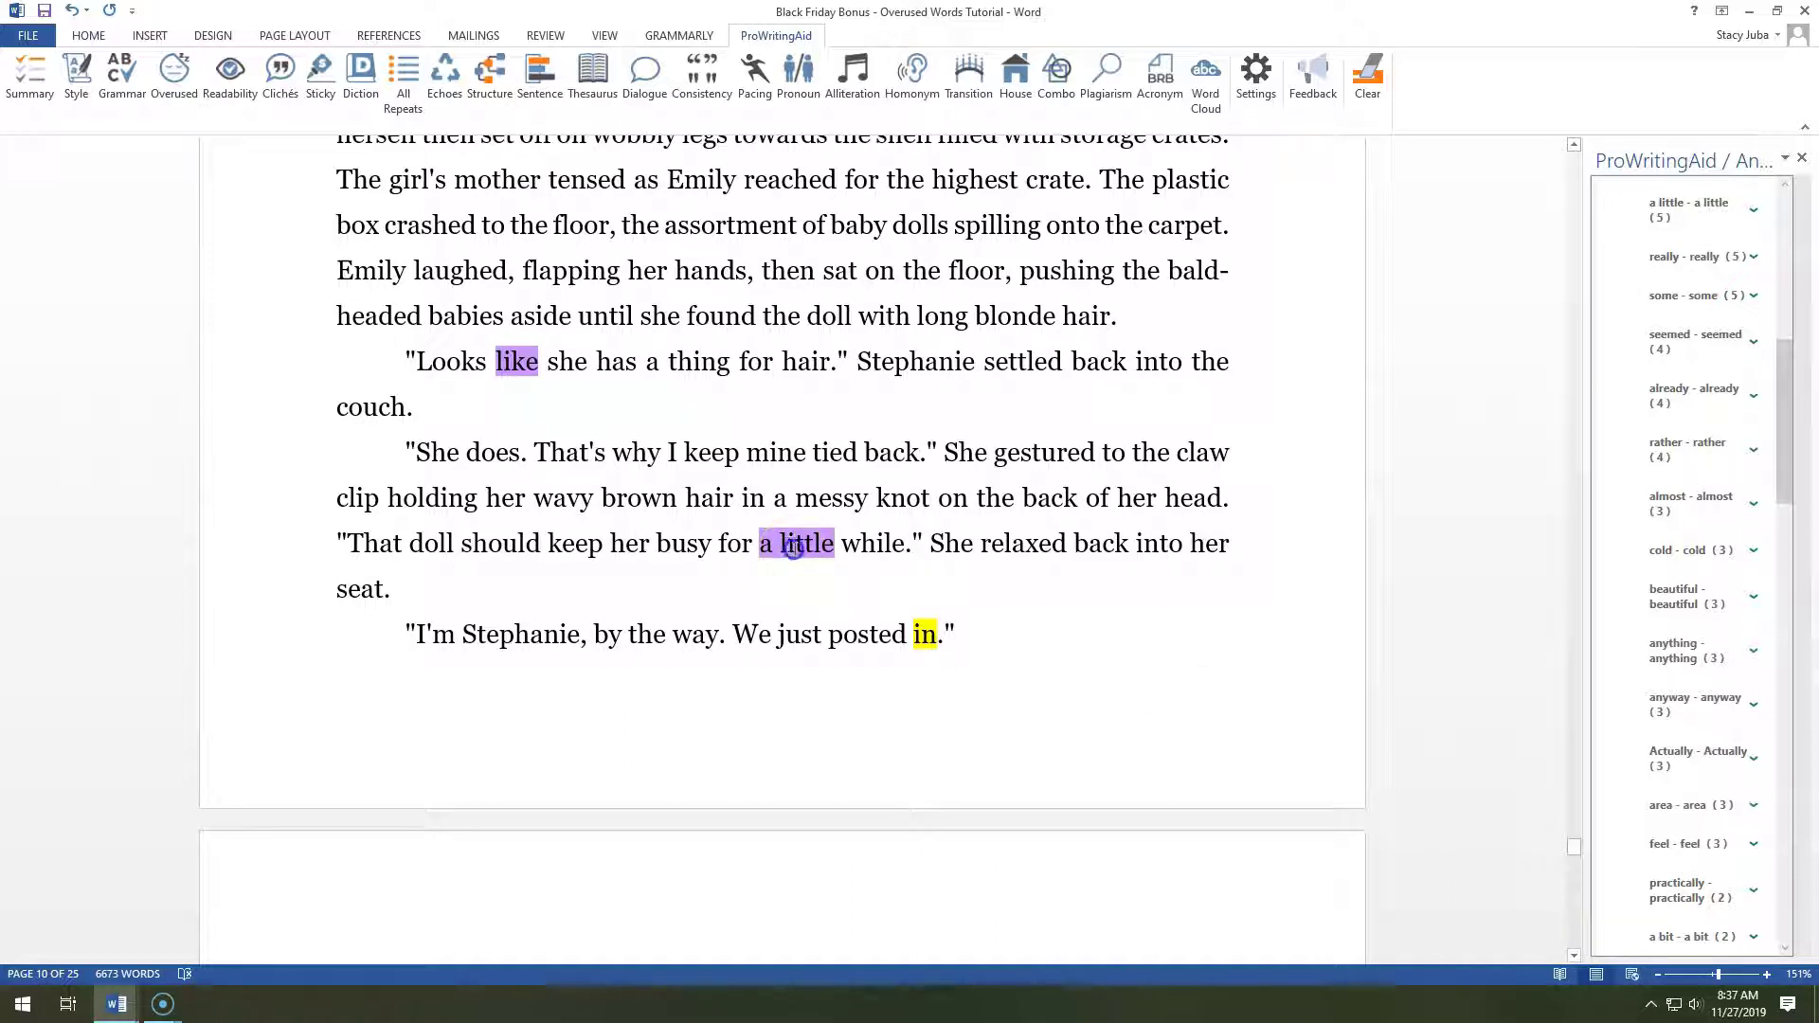
left_click(813, 543)
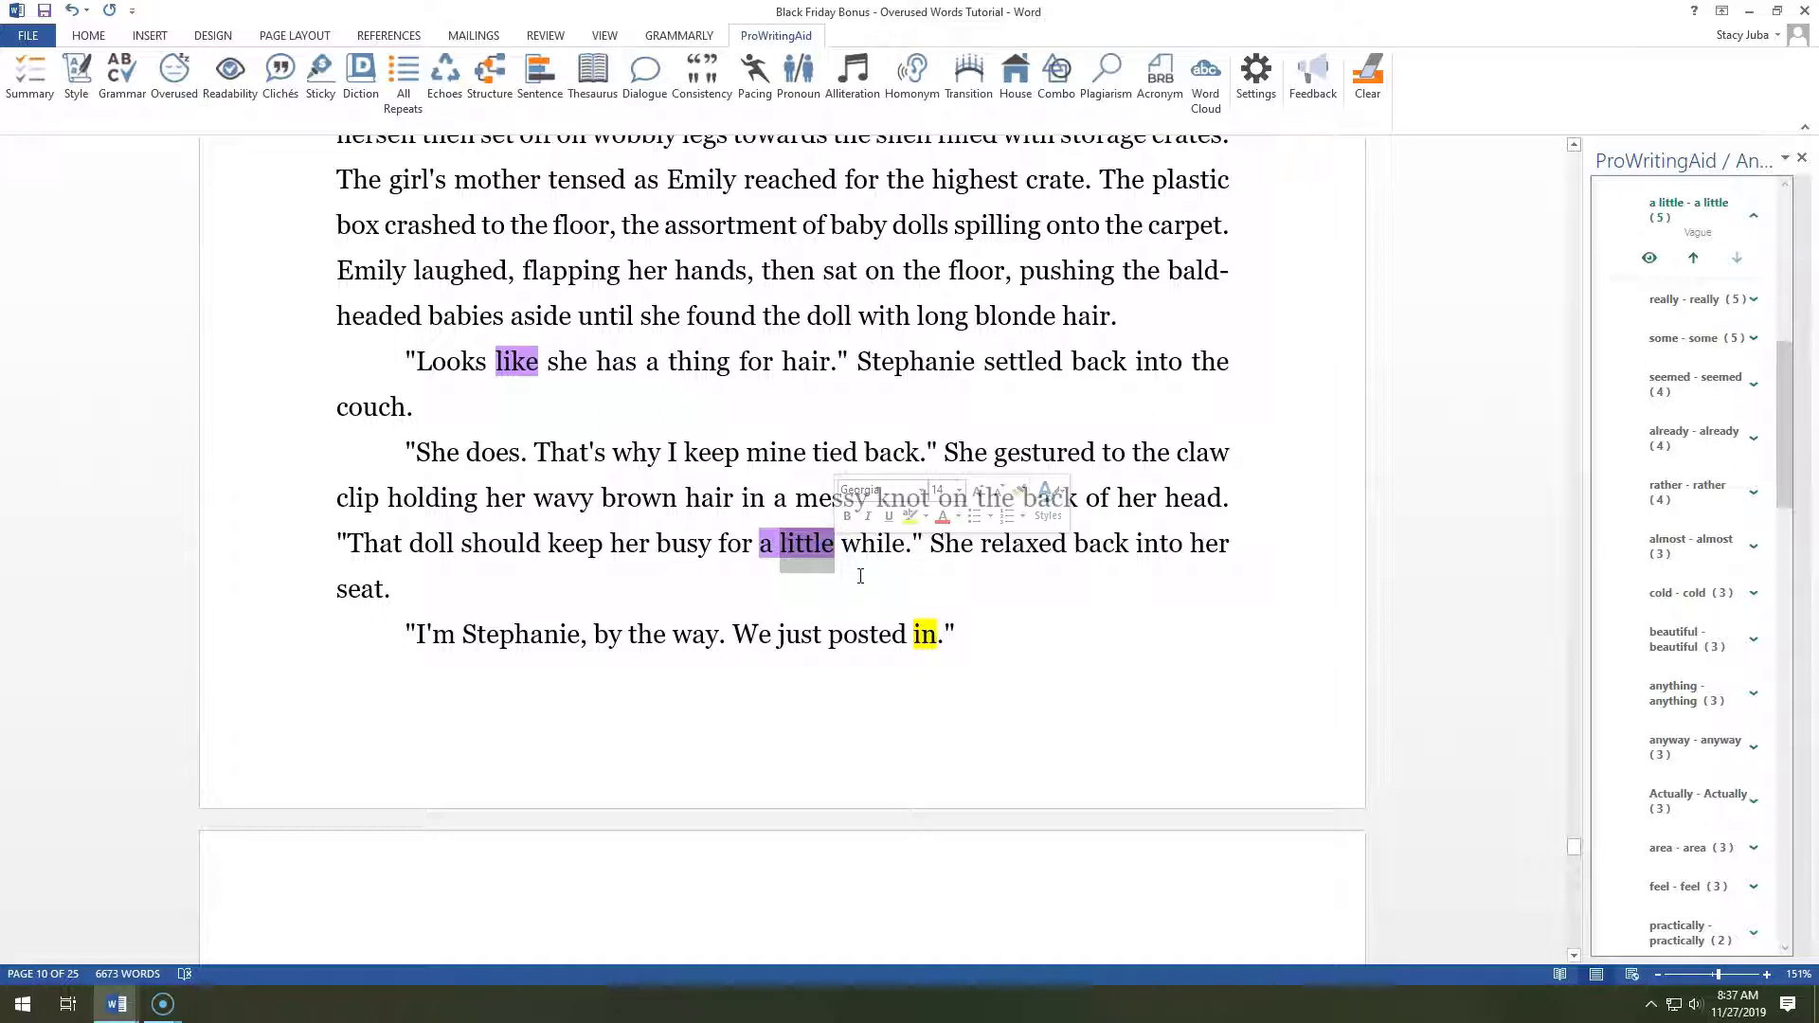
key("Delete")
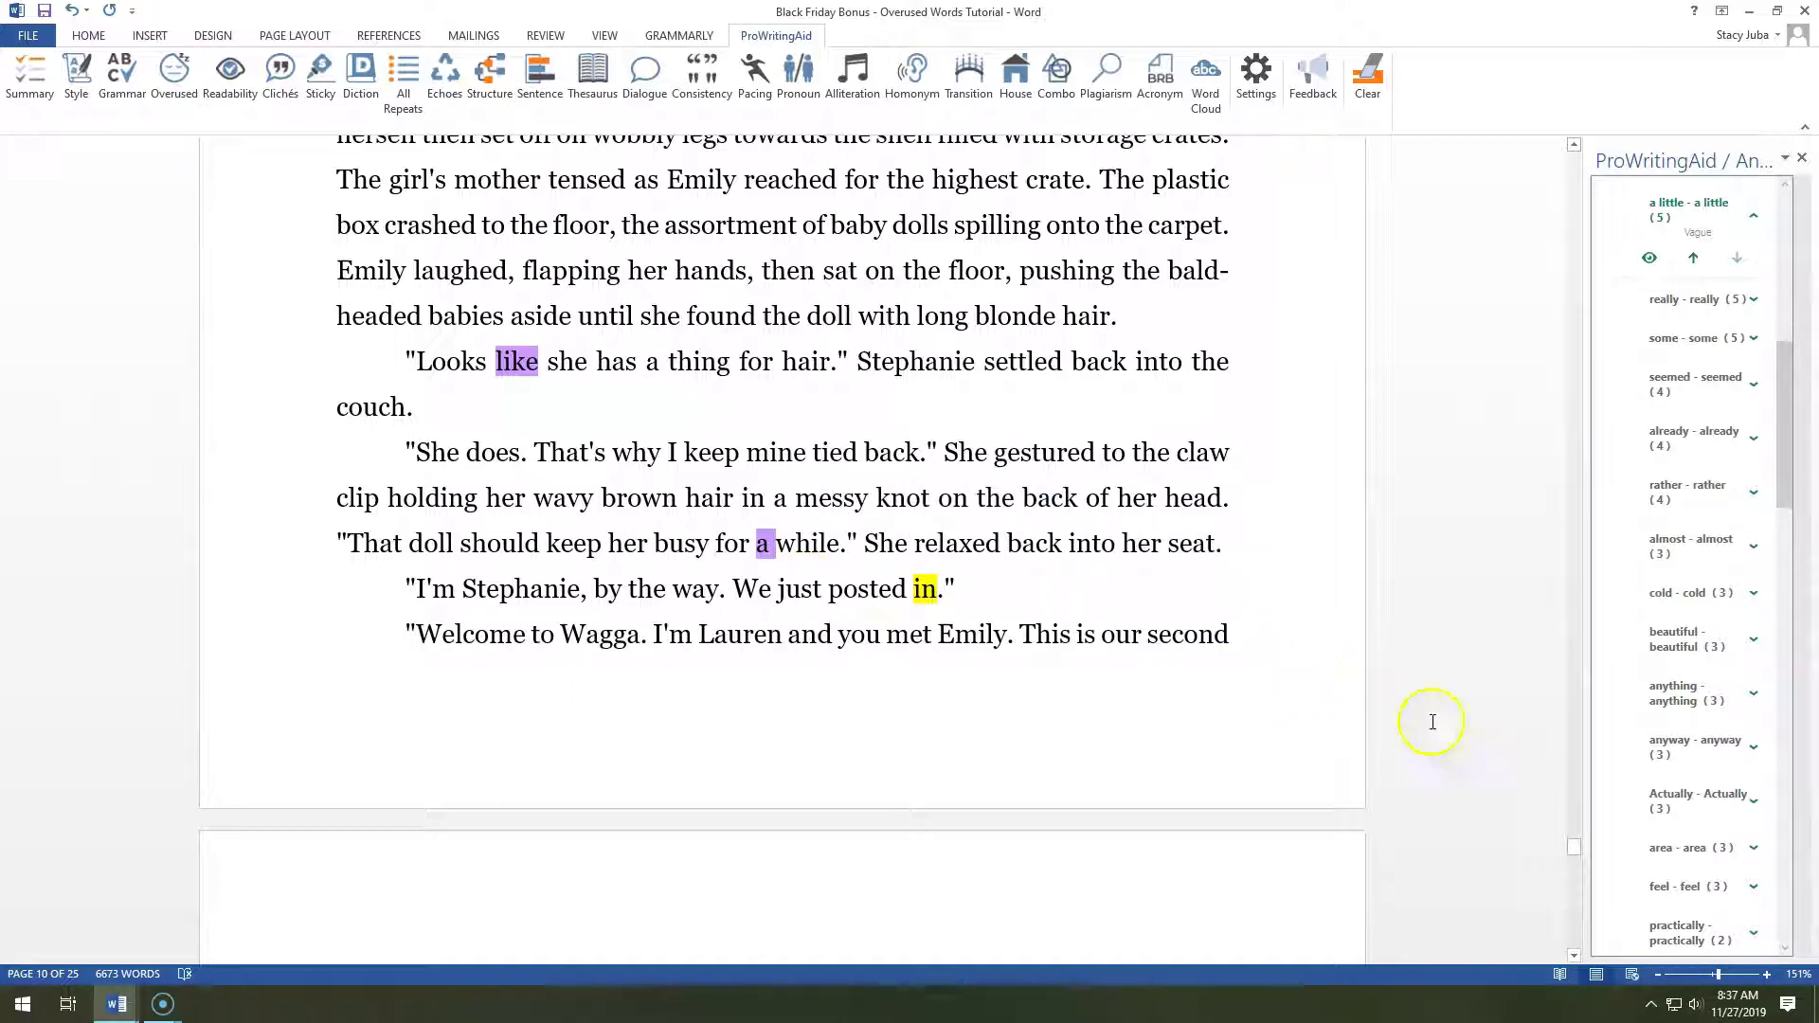
- Check the flagged words through the school and job-hunting dialogue on the following pages, and clear the report's highlighting
left_click_drag(1573, 849, 1573, 865)
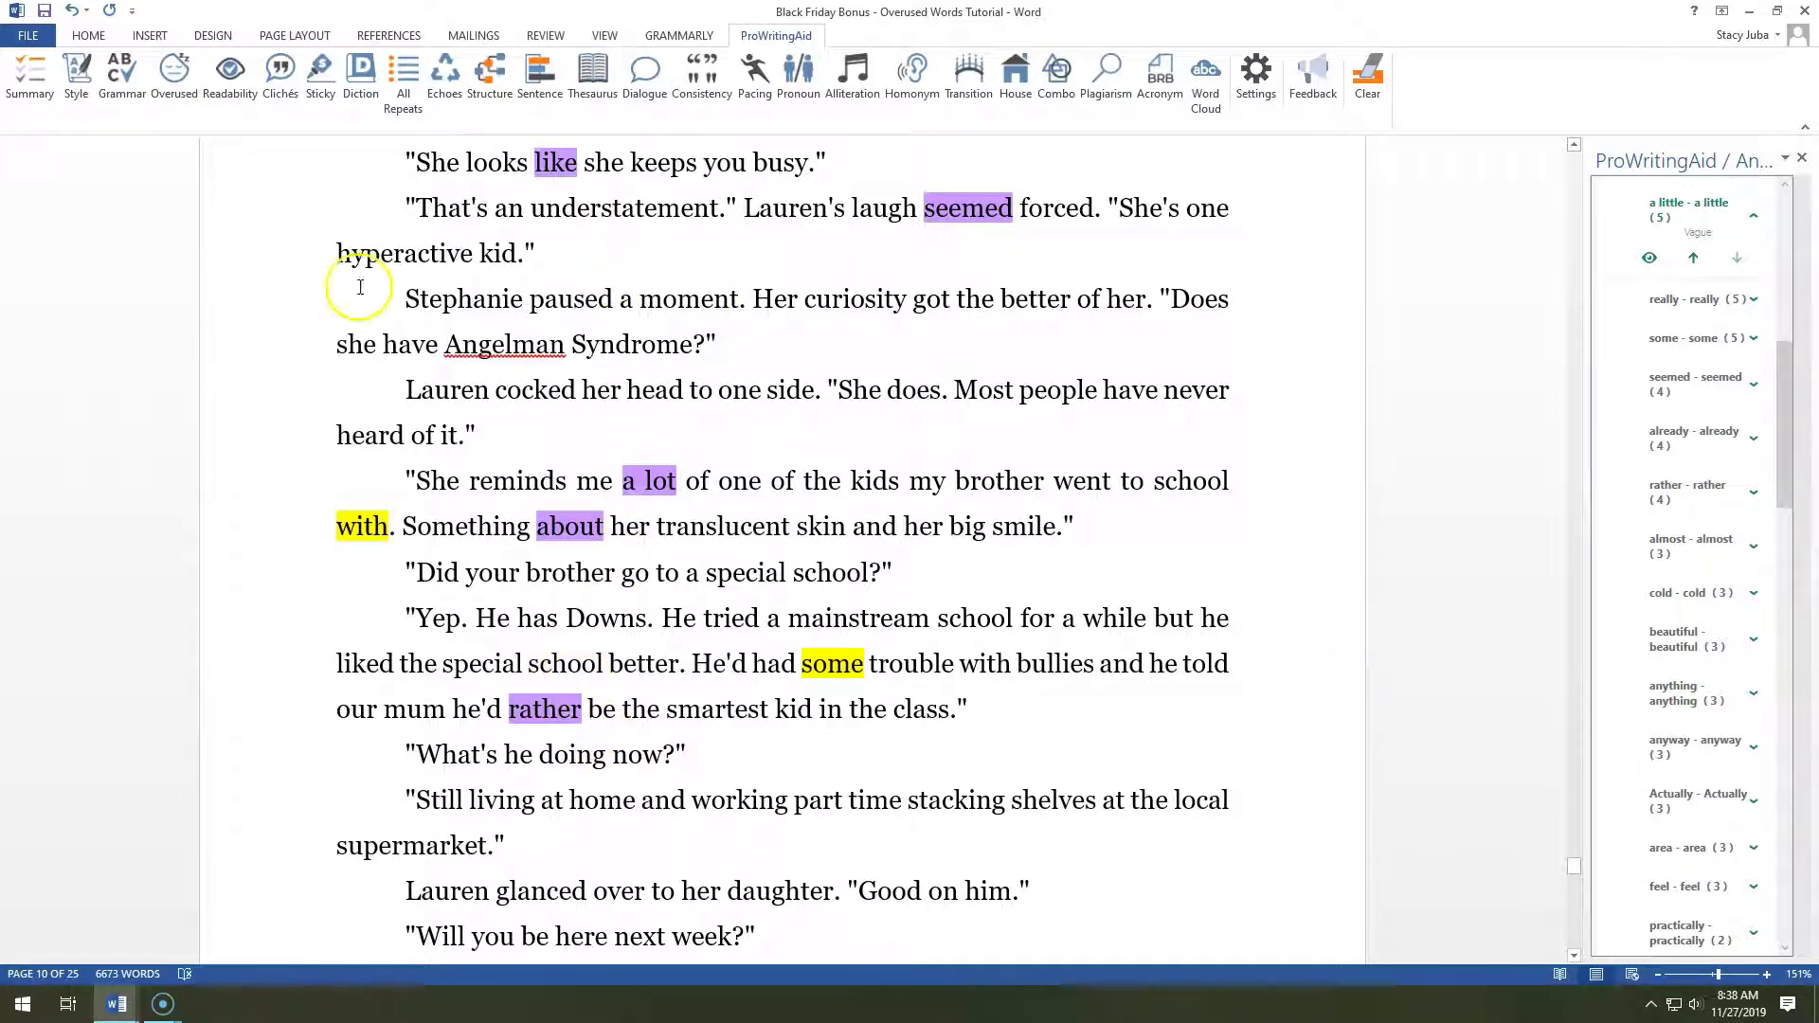
left_click_drag(1573, 876, 1588, 842)
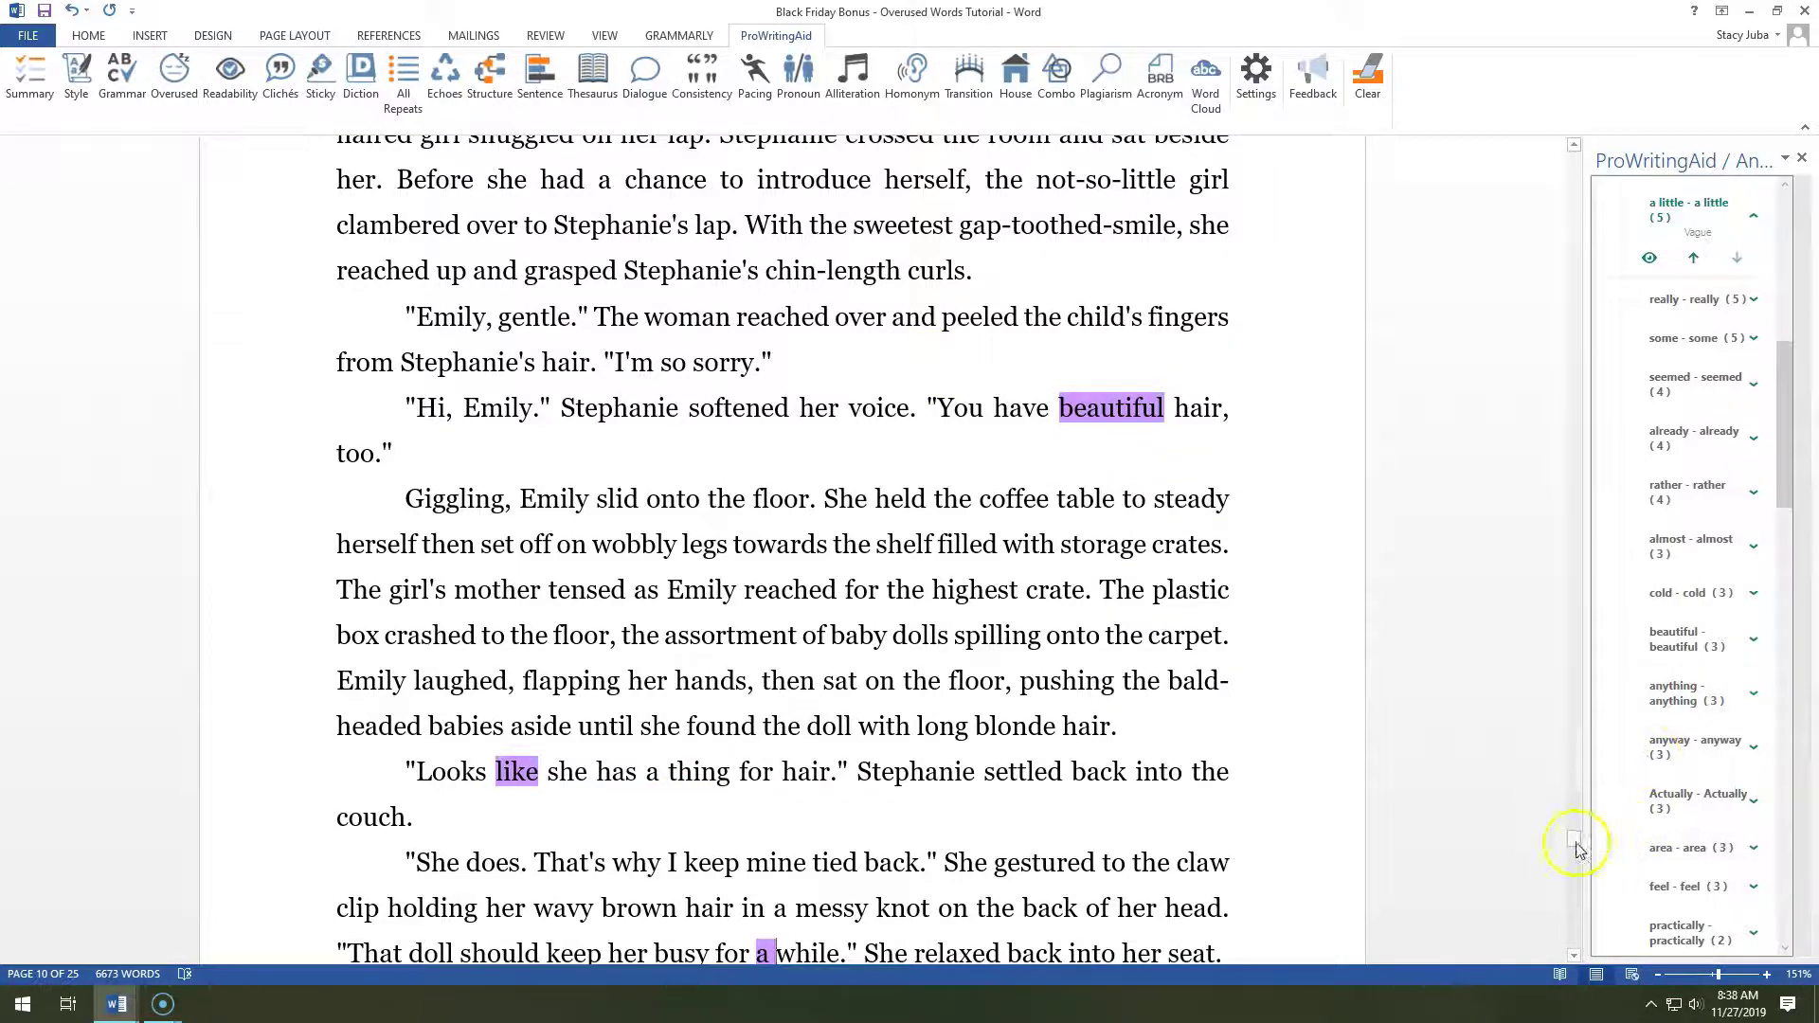
scroll(1577, 844, "down", 3)
left_click_drag(1567, 838, 1574, 831)
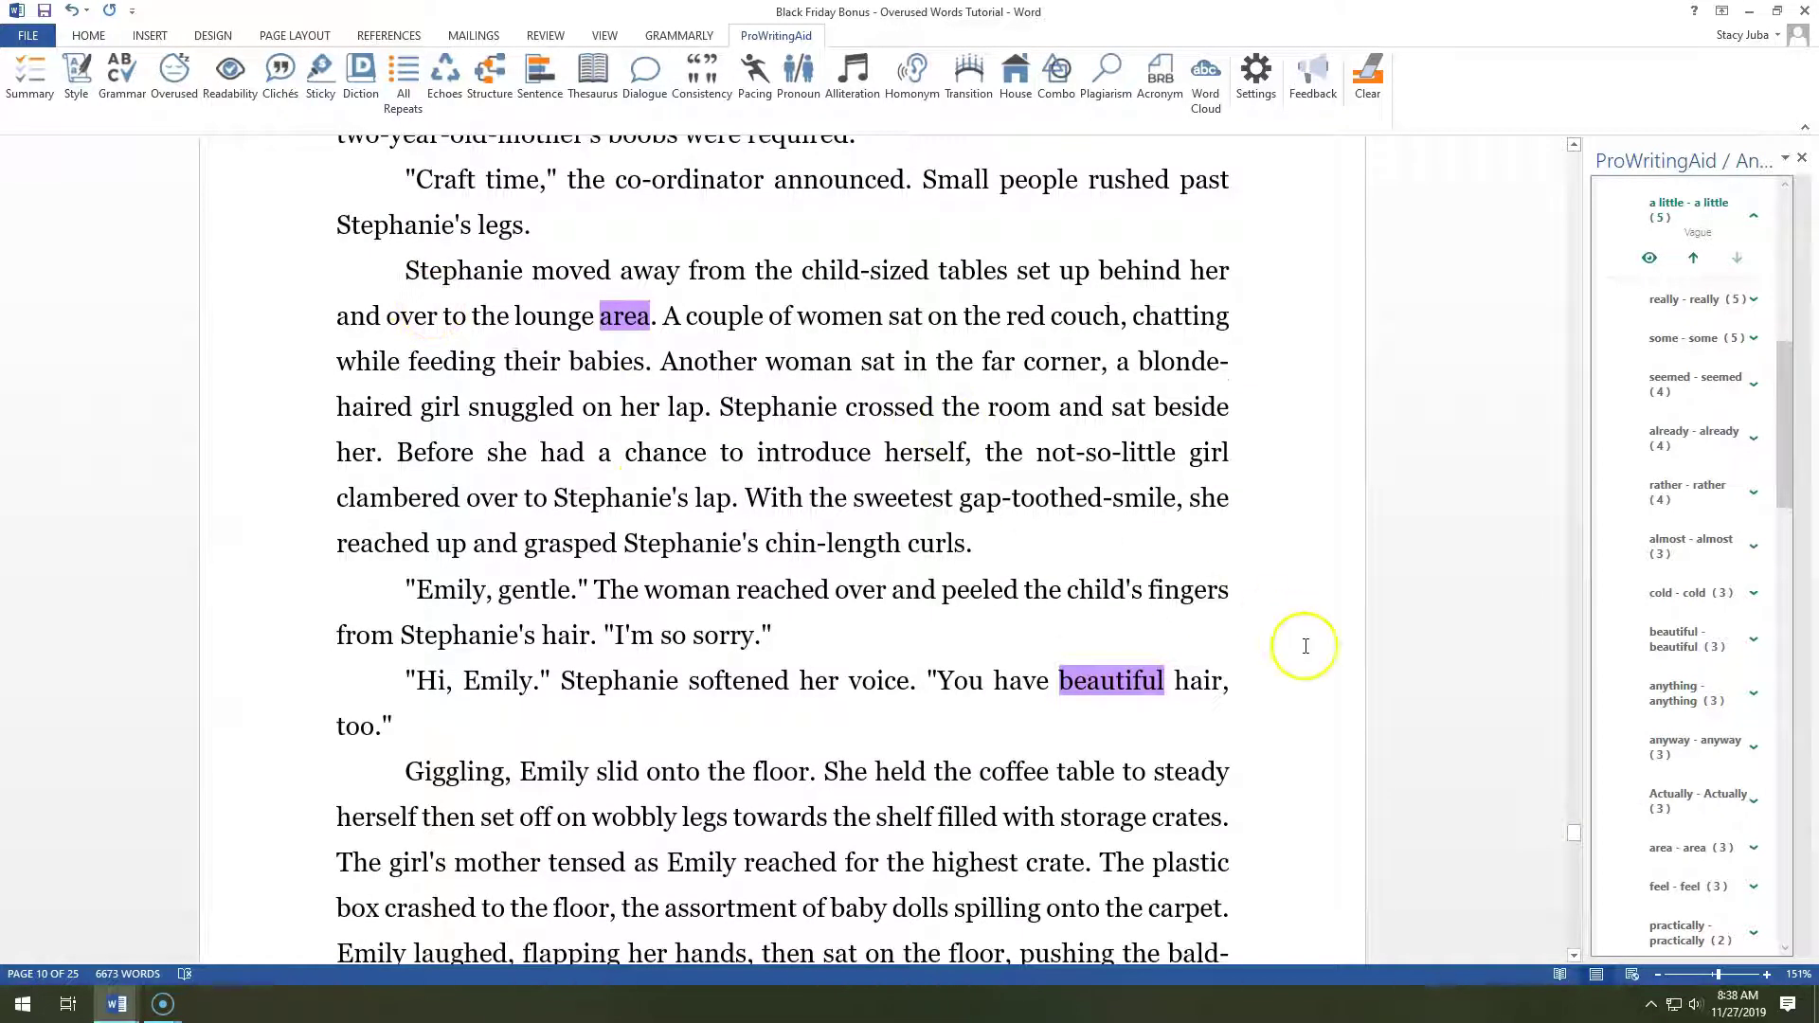
left_click_drag(1577, 836, 1575, 870)
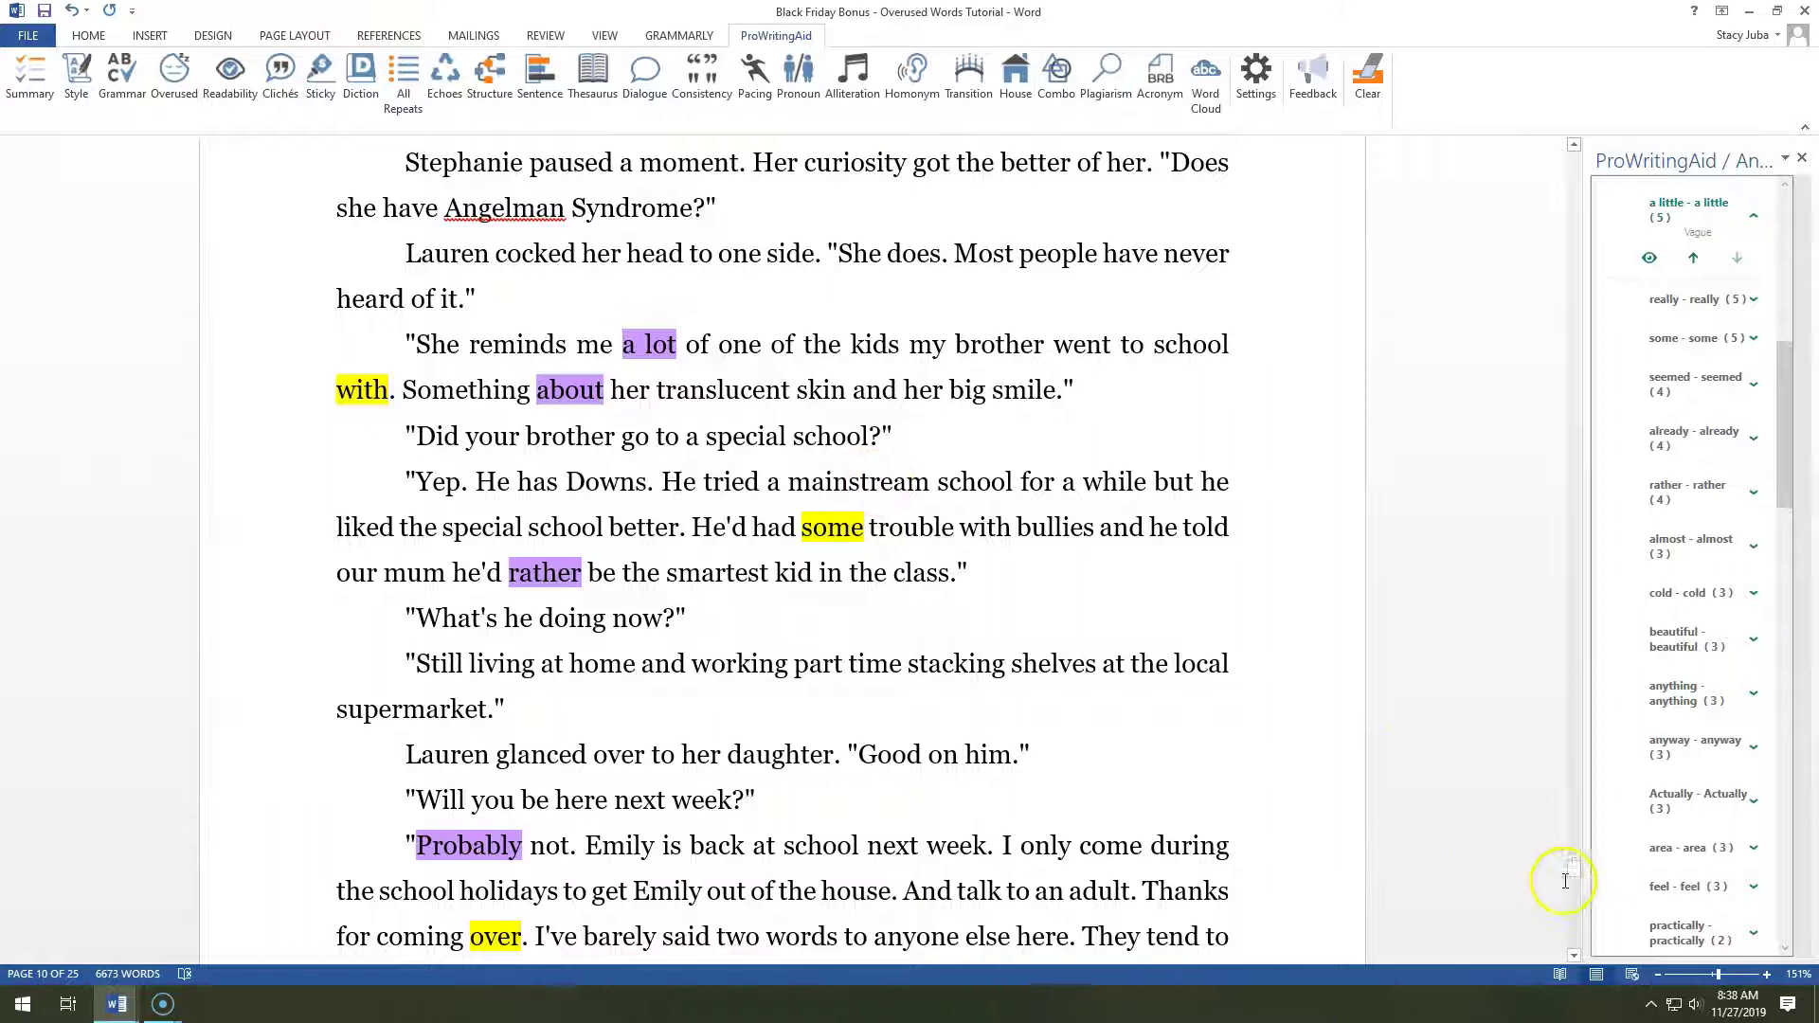
left_click_drag(1576, 872, 1577, 893)
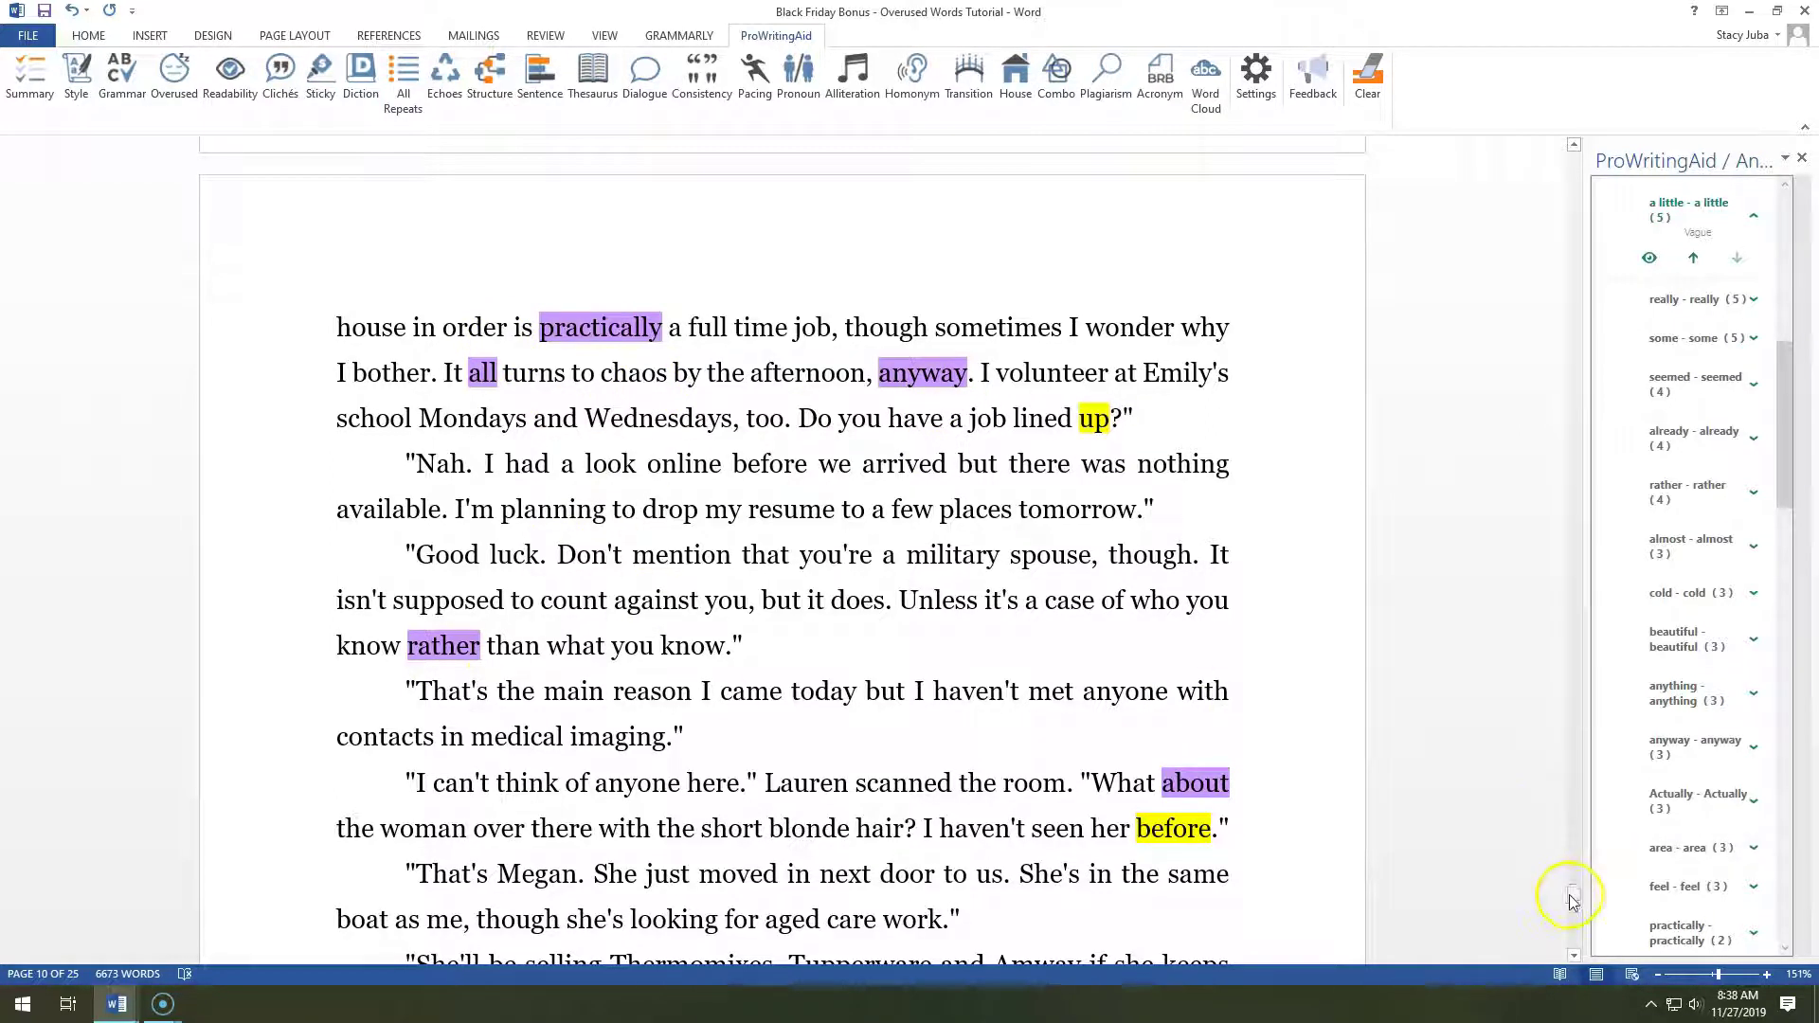
mouse_move(1573, 894)
left_mouse_down()
mouse_move(1579, 921)
mouse_move(1575, 899)
left_mouse_up()
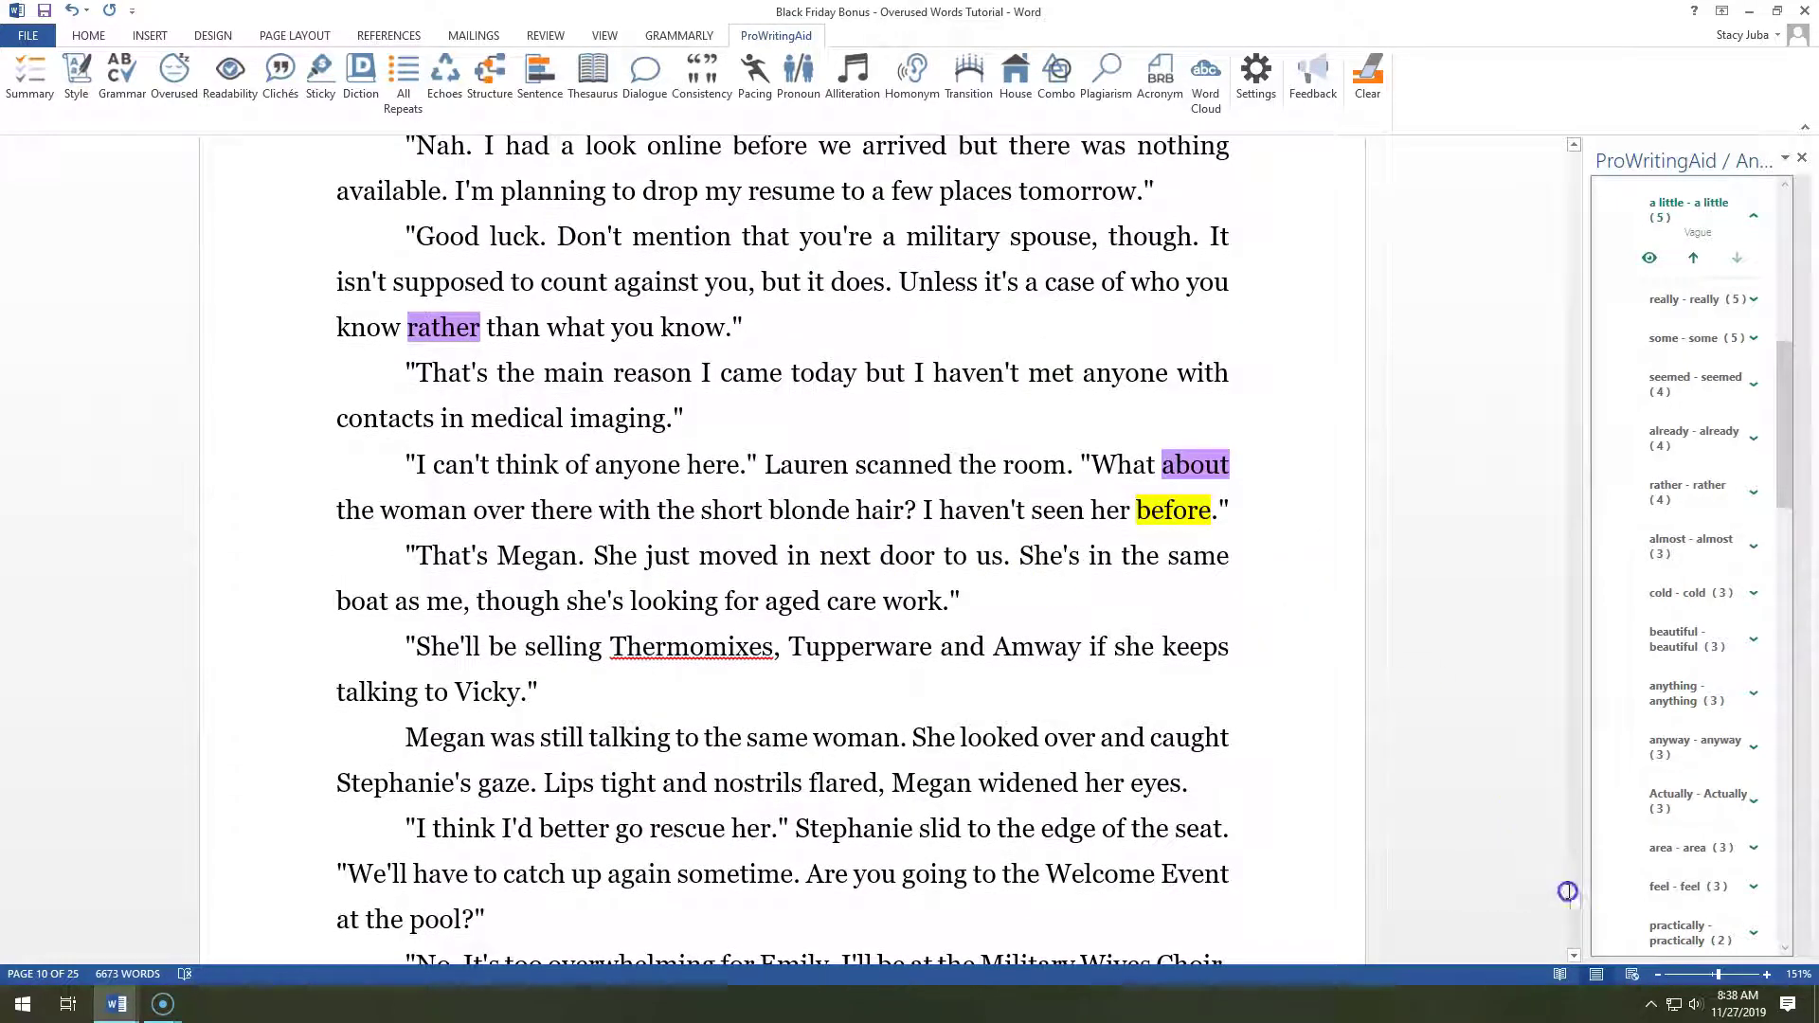
left_click_drag(1576, 905, 1567, 885)
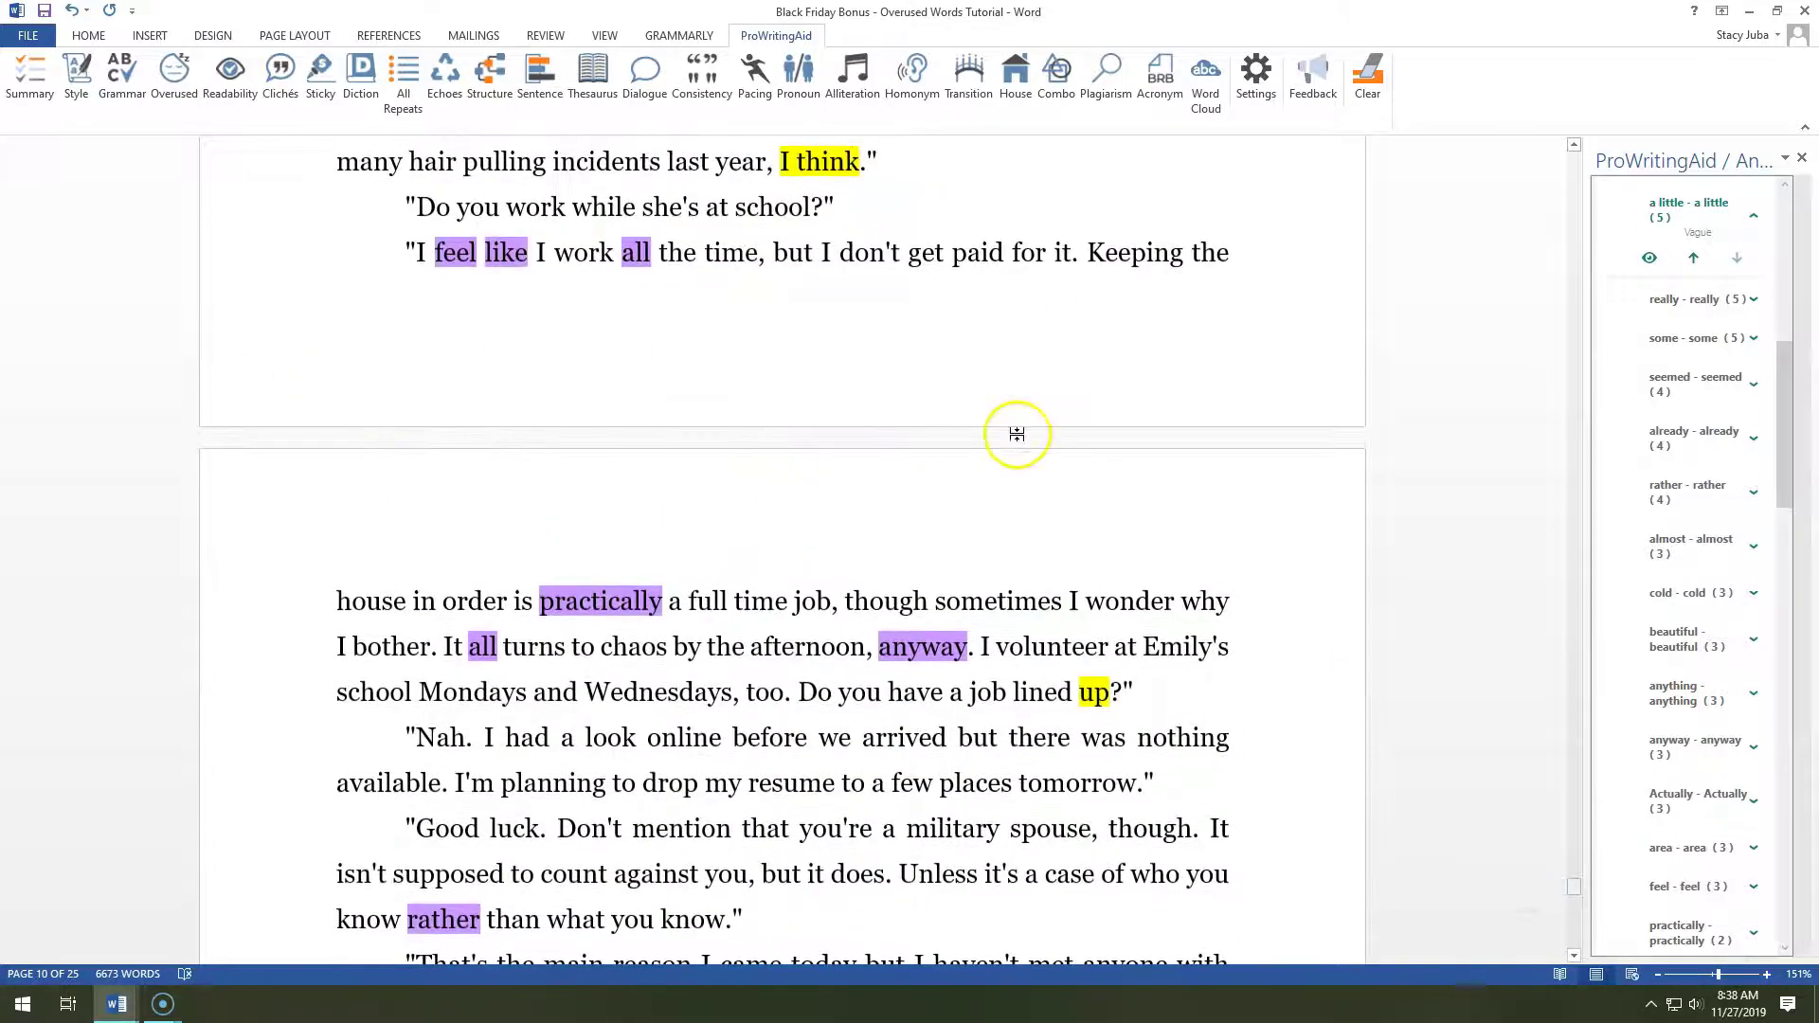
left_click_drag(1576, 885, 1576, 896)
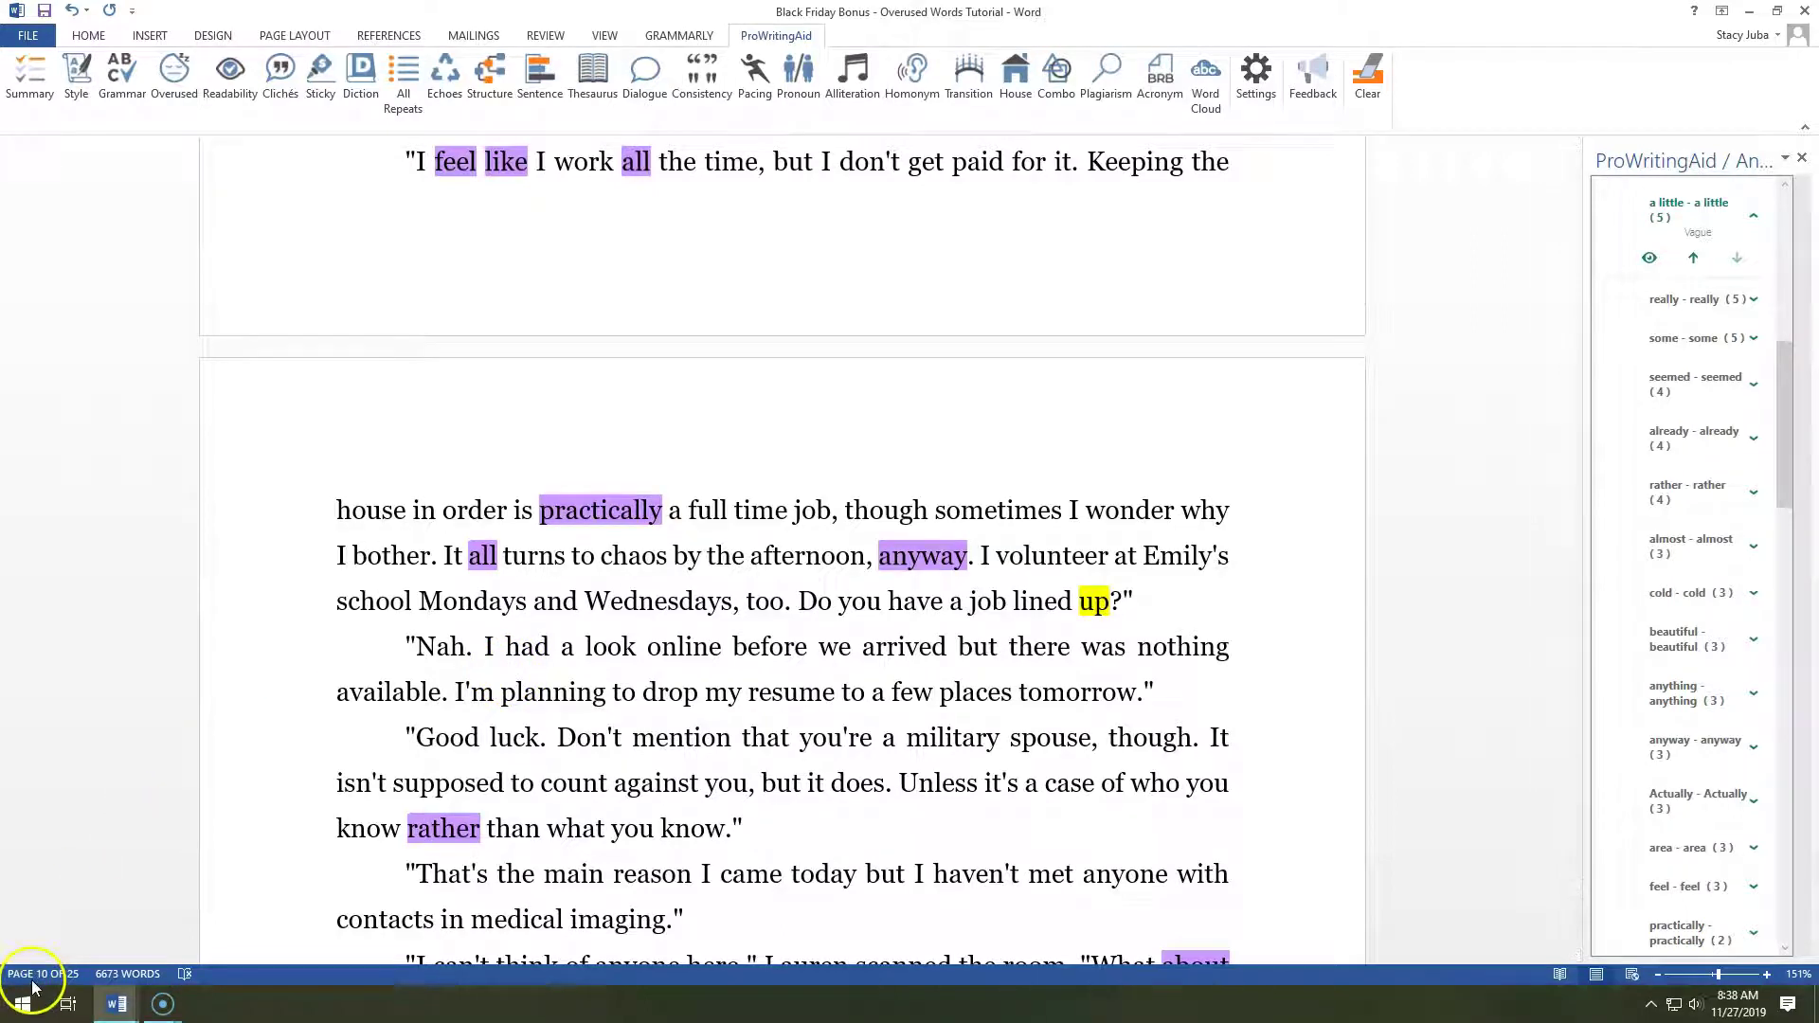
left_click(1362, 97)
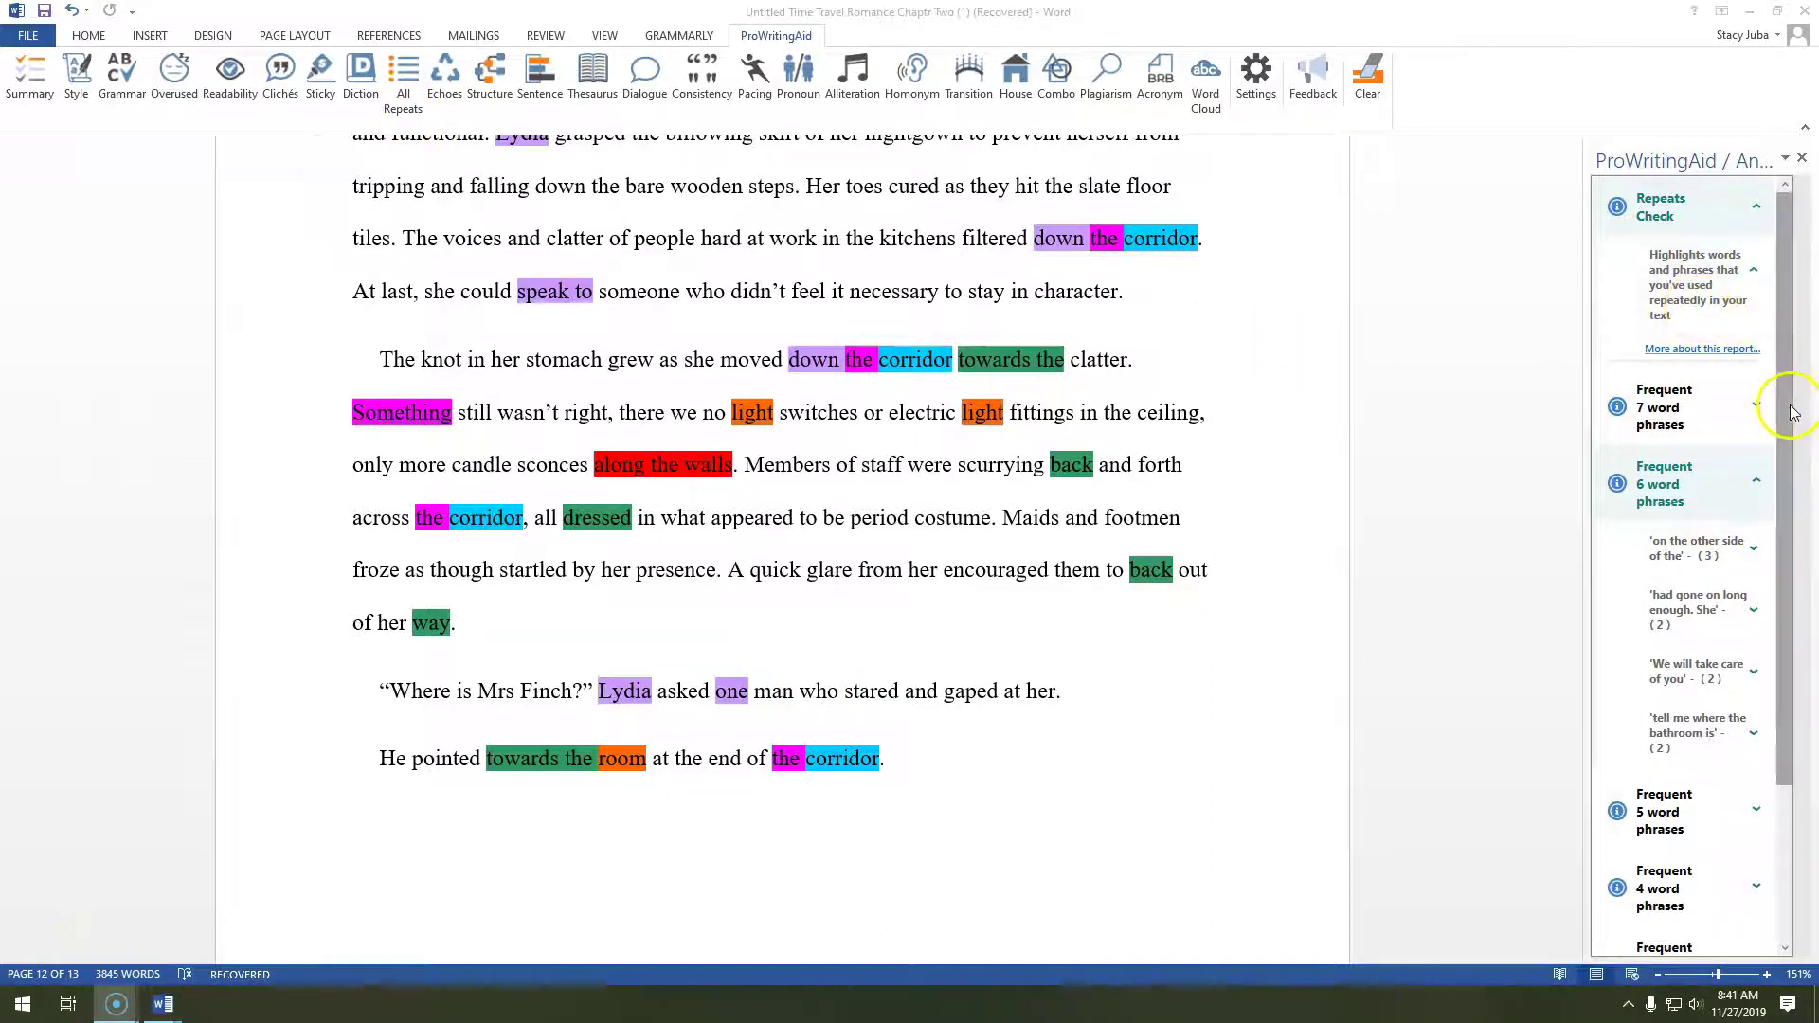
- In the time travel romance's repeats report, locate the six-word phrase "on the other side of the" and view its suggested replacements
left_click_drag(1789, 466, 1778, 586)
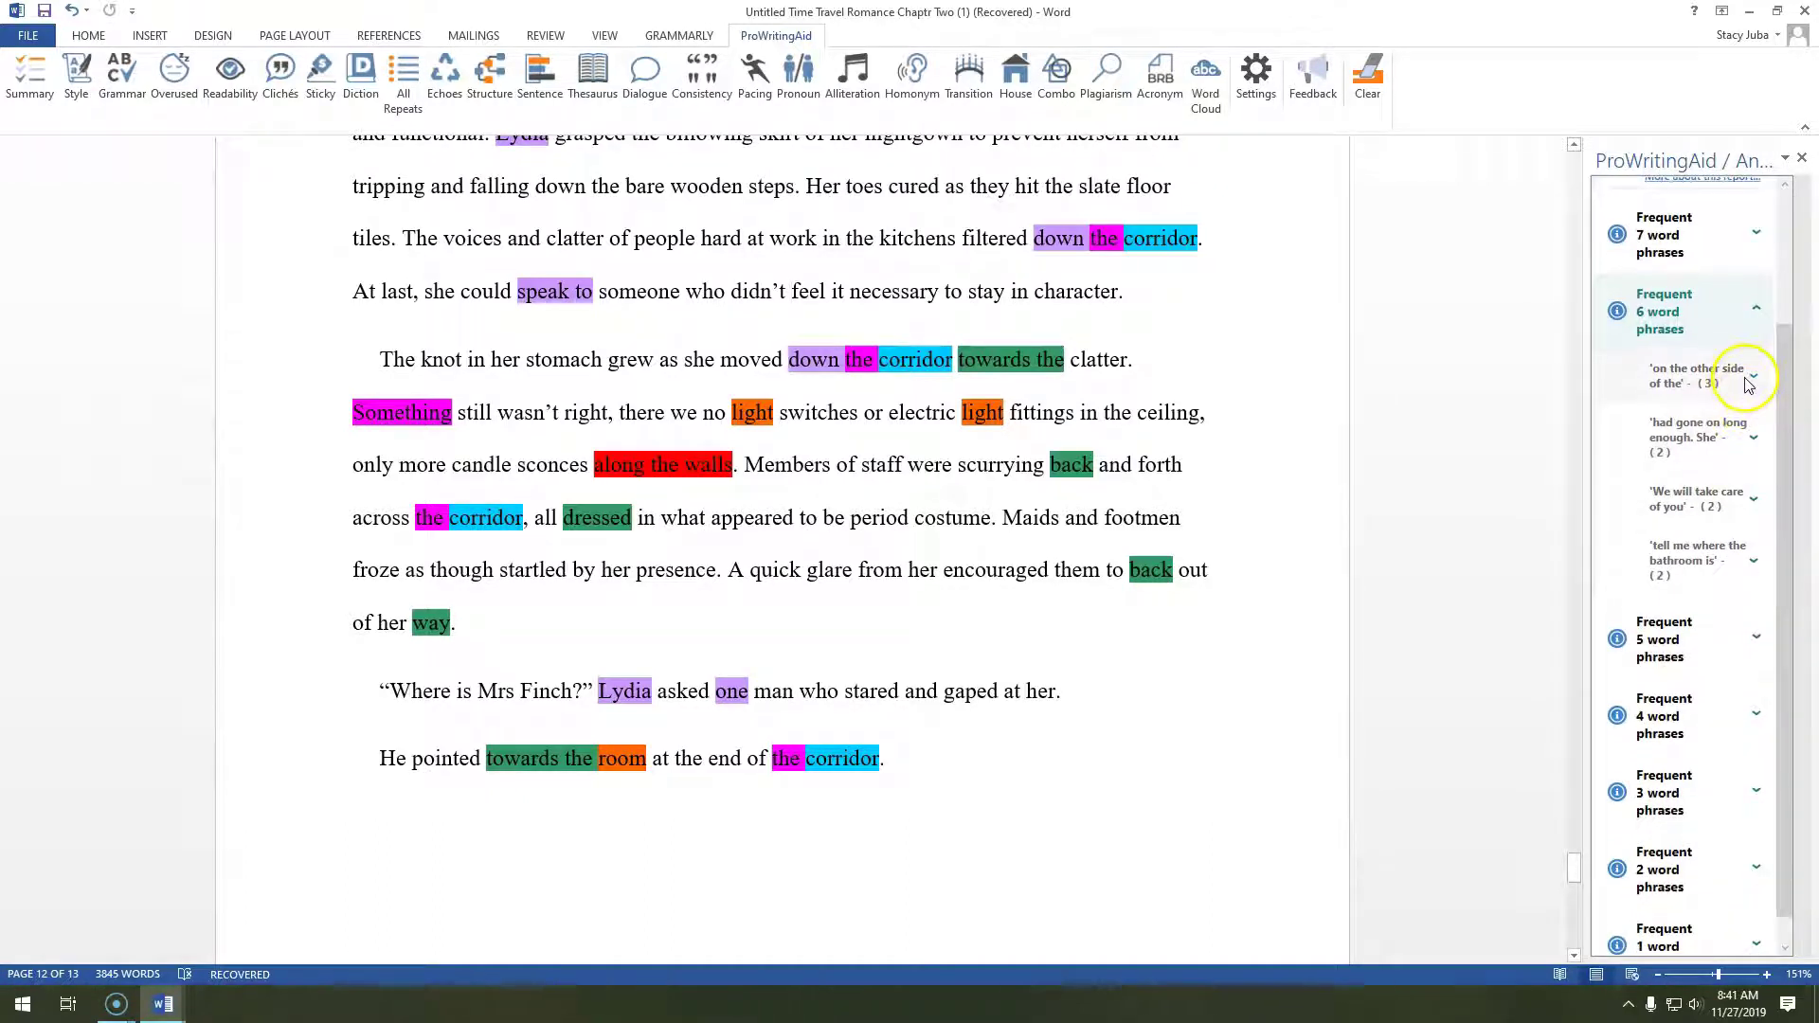
left_click(1748, 379)
left_click(1746, 377)
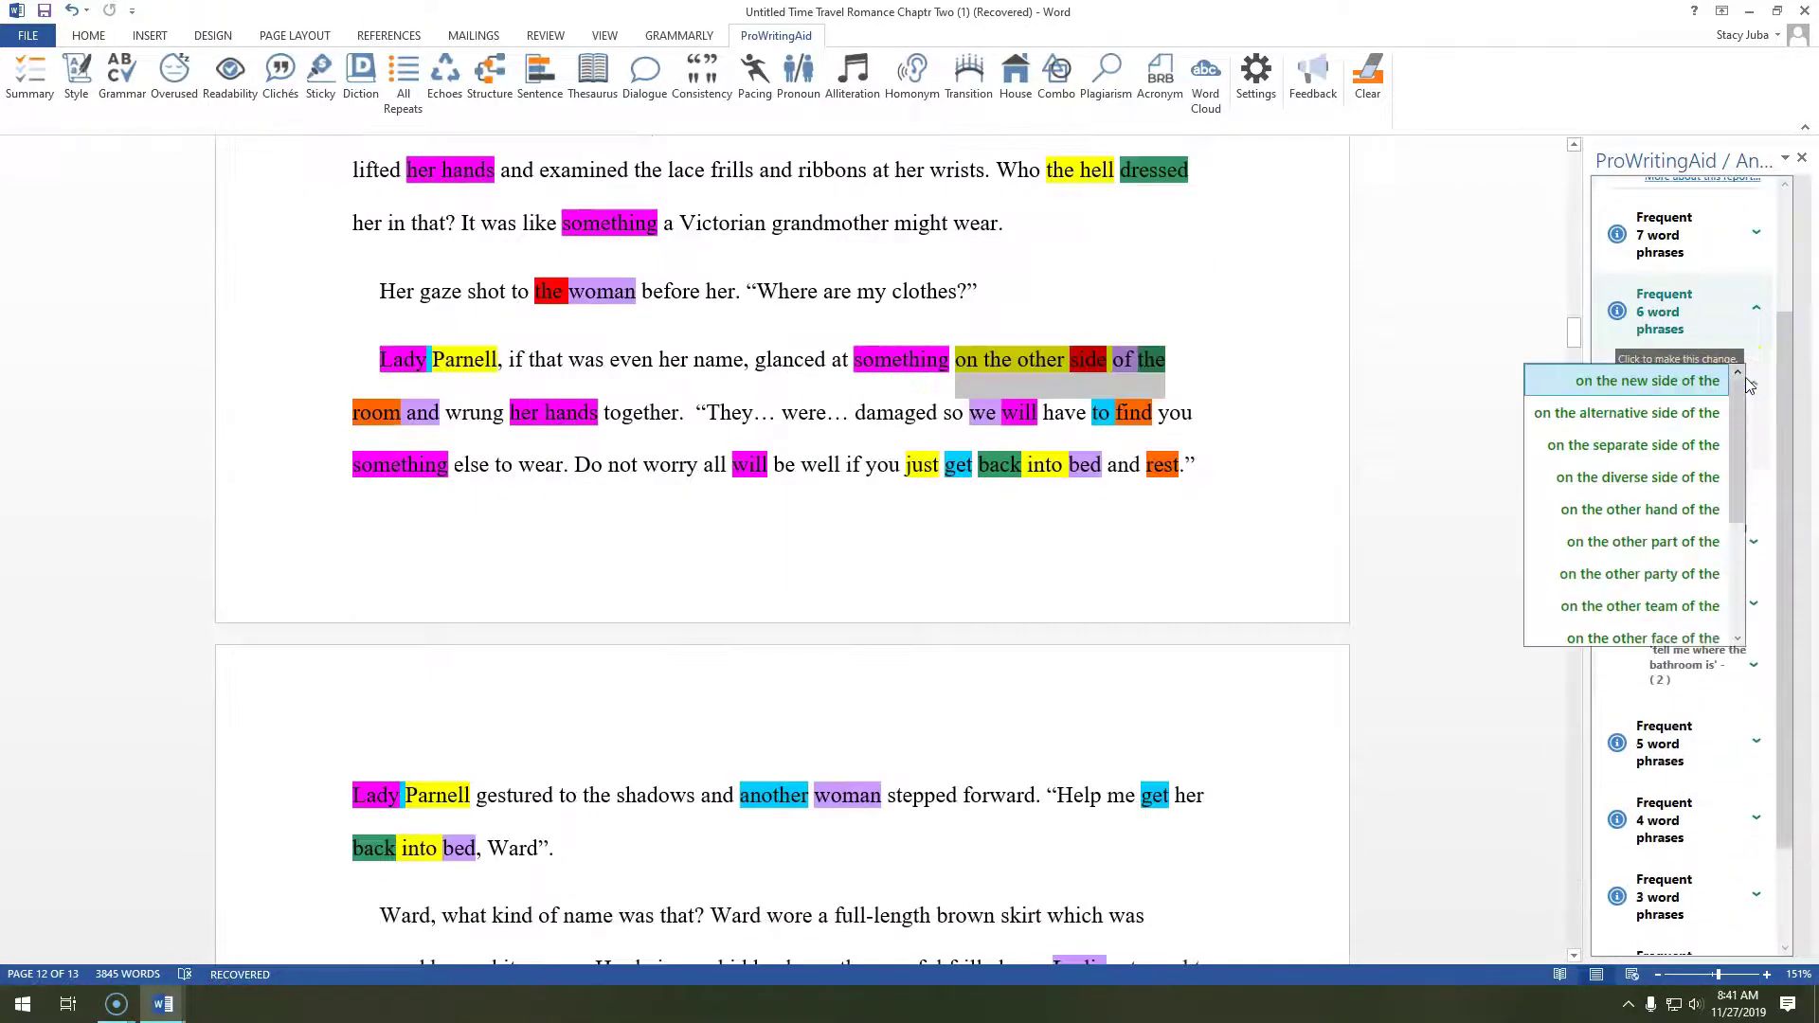
left_click(1450, 373)
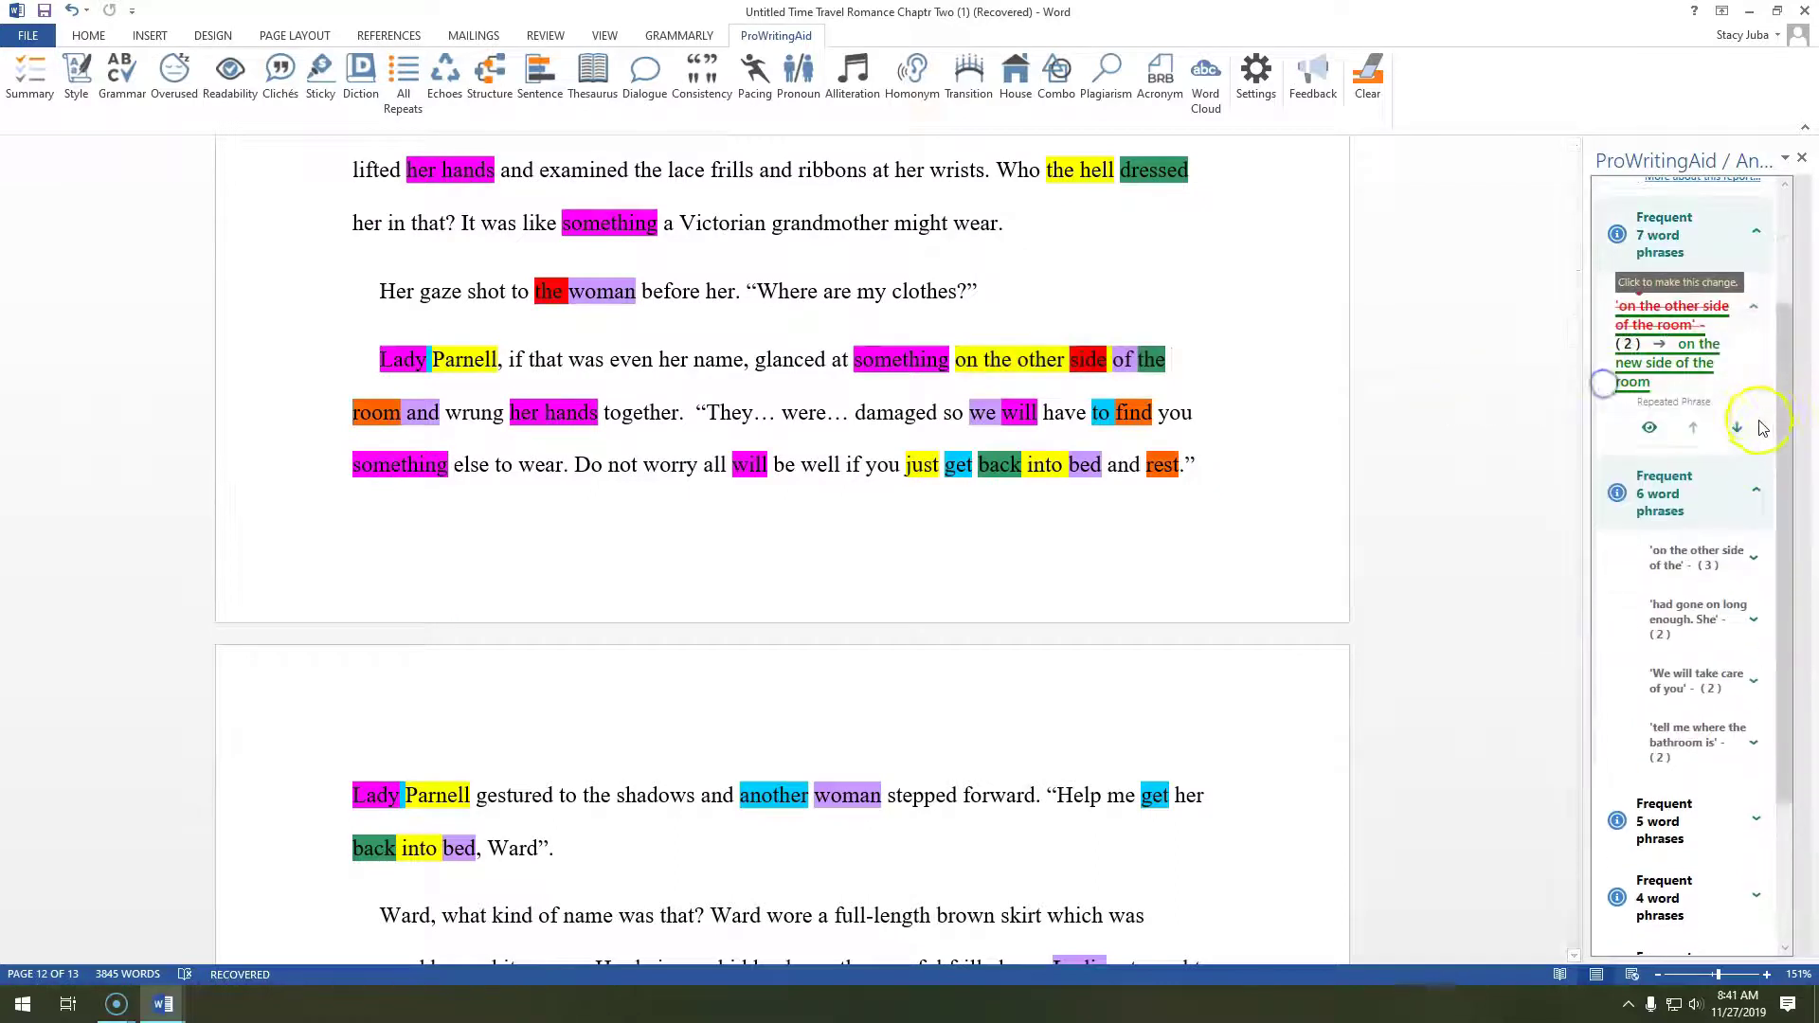
- View the suggested replacements for the seven-word phrase "on the other side of the room" and compare its occurrences in the text
left_click(1758, 333)
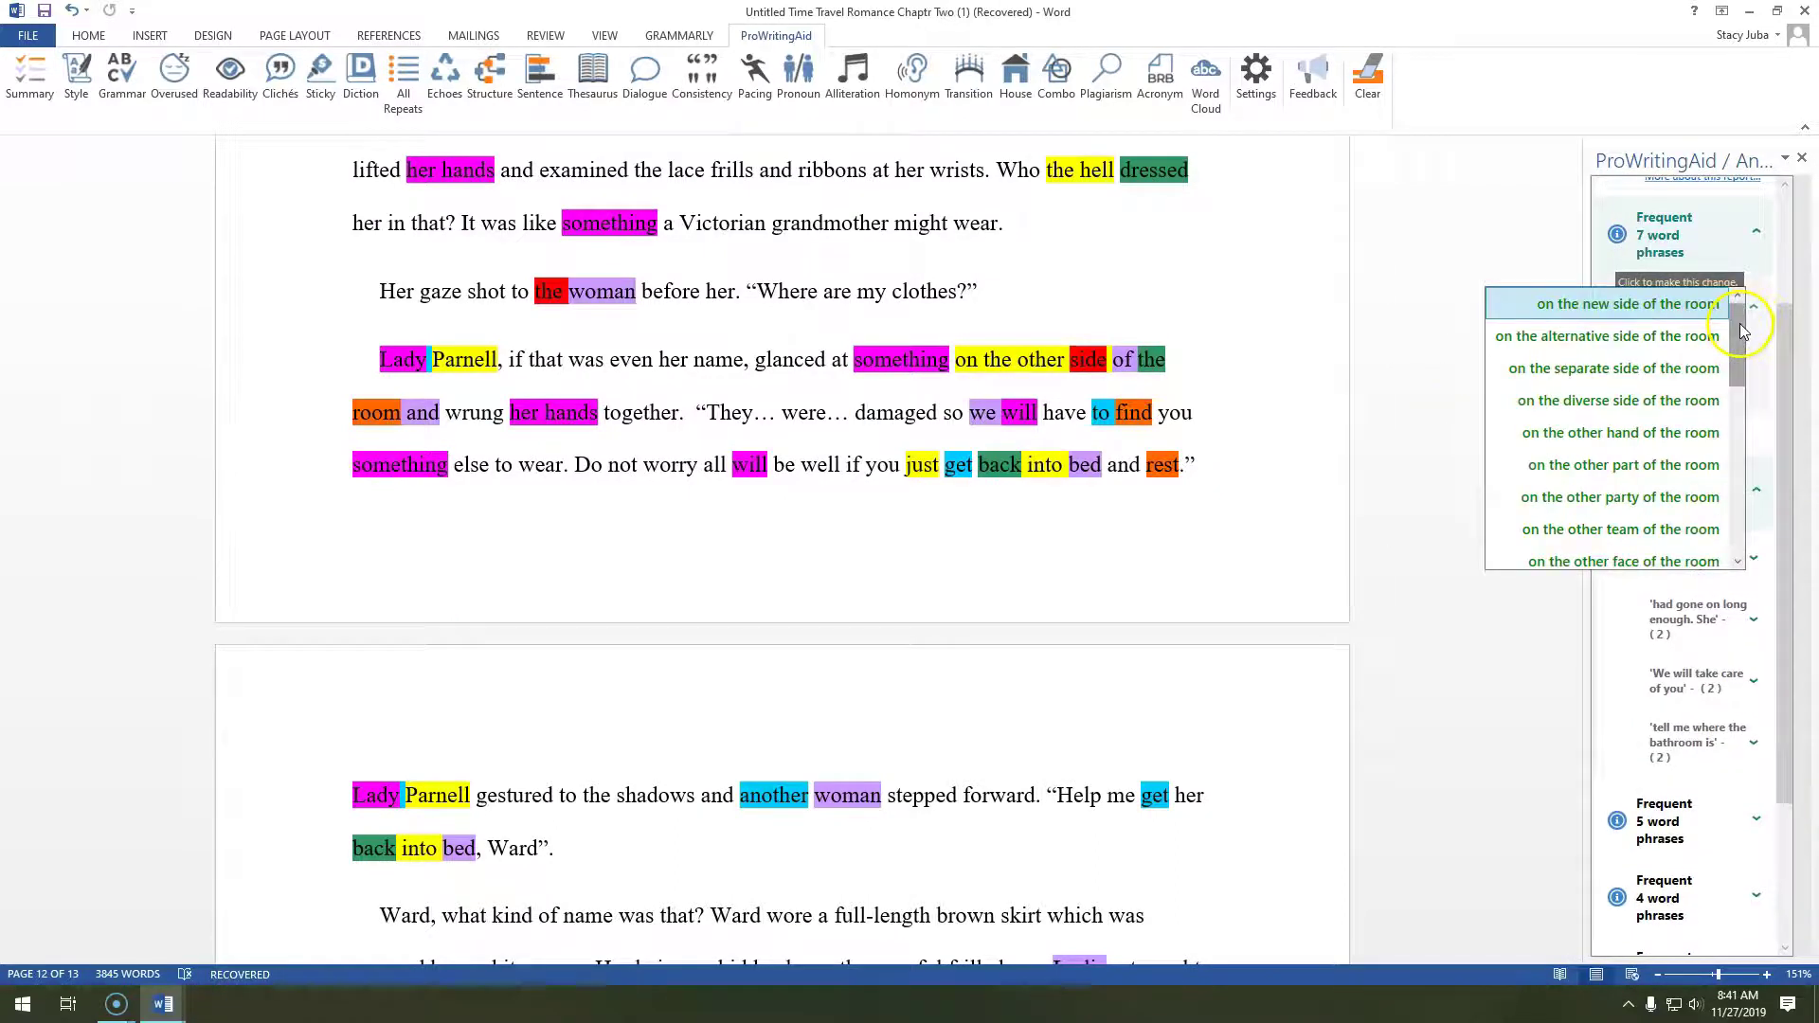
left_click(1360, 408)
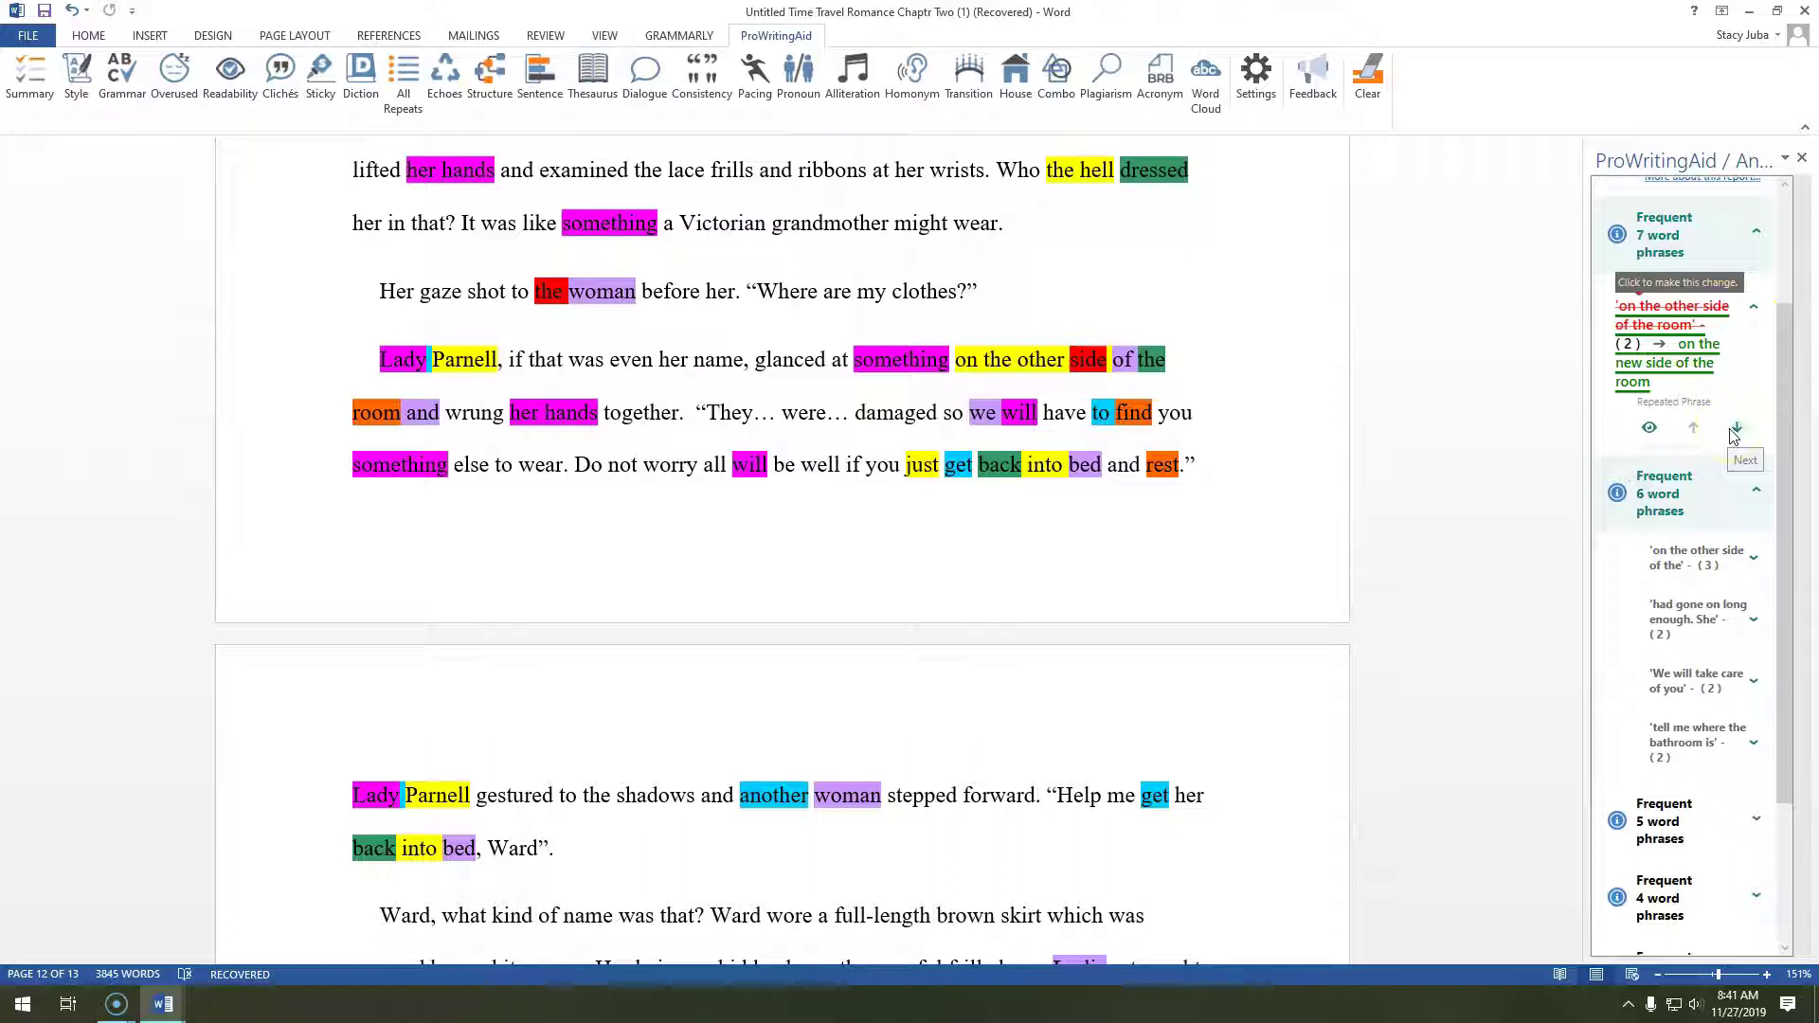
left_click(1738, 433)
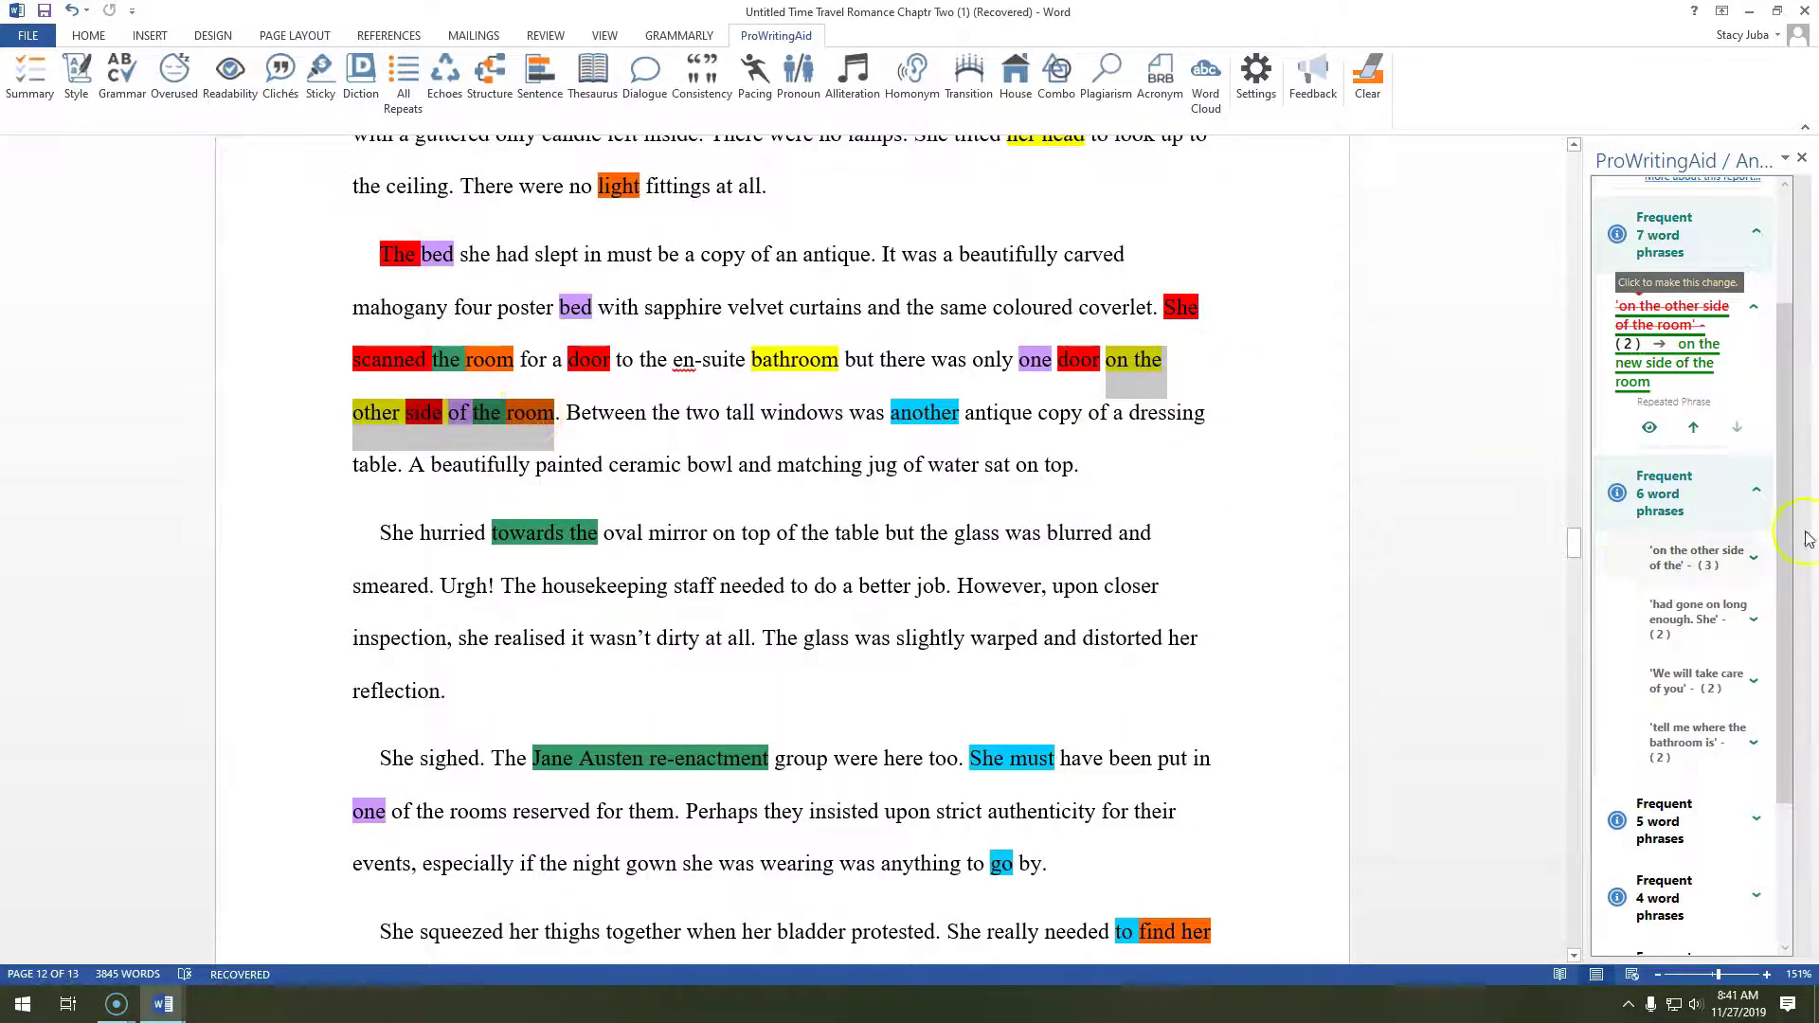
left_click(1693, 429)
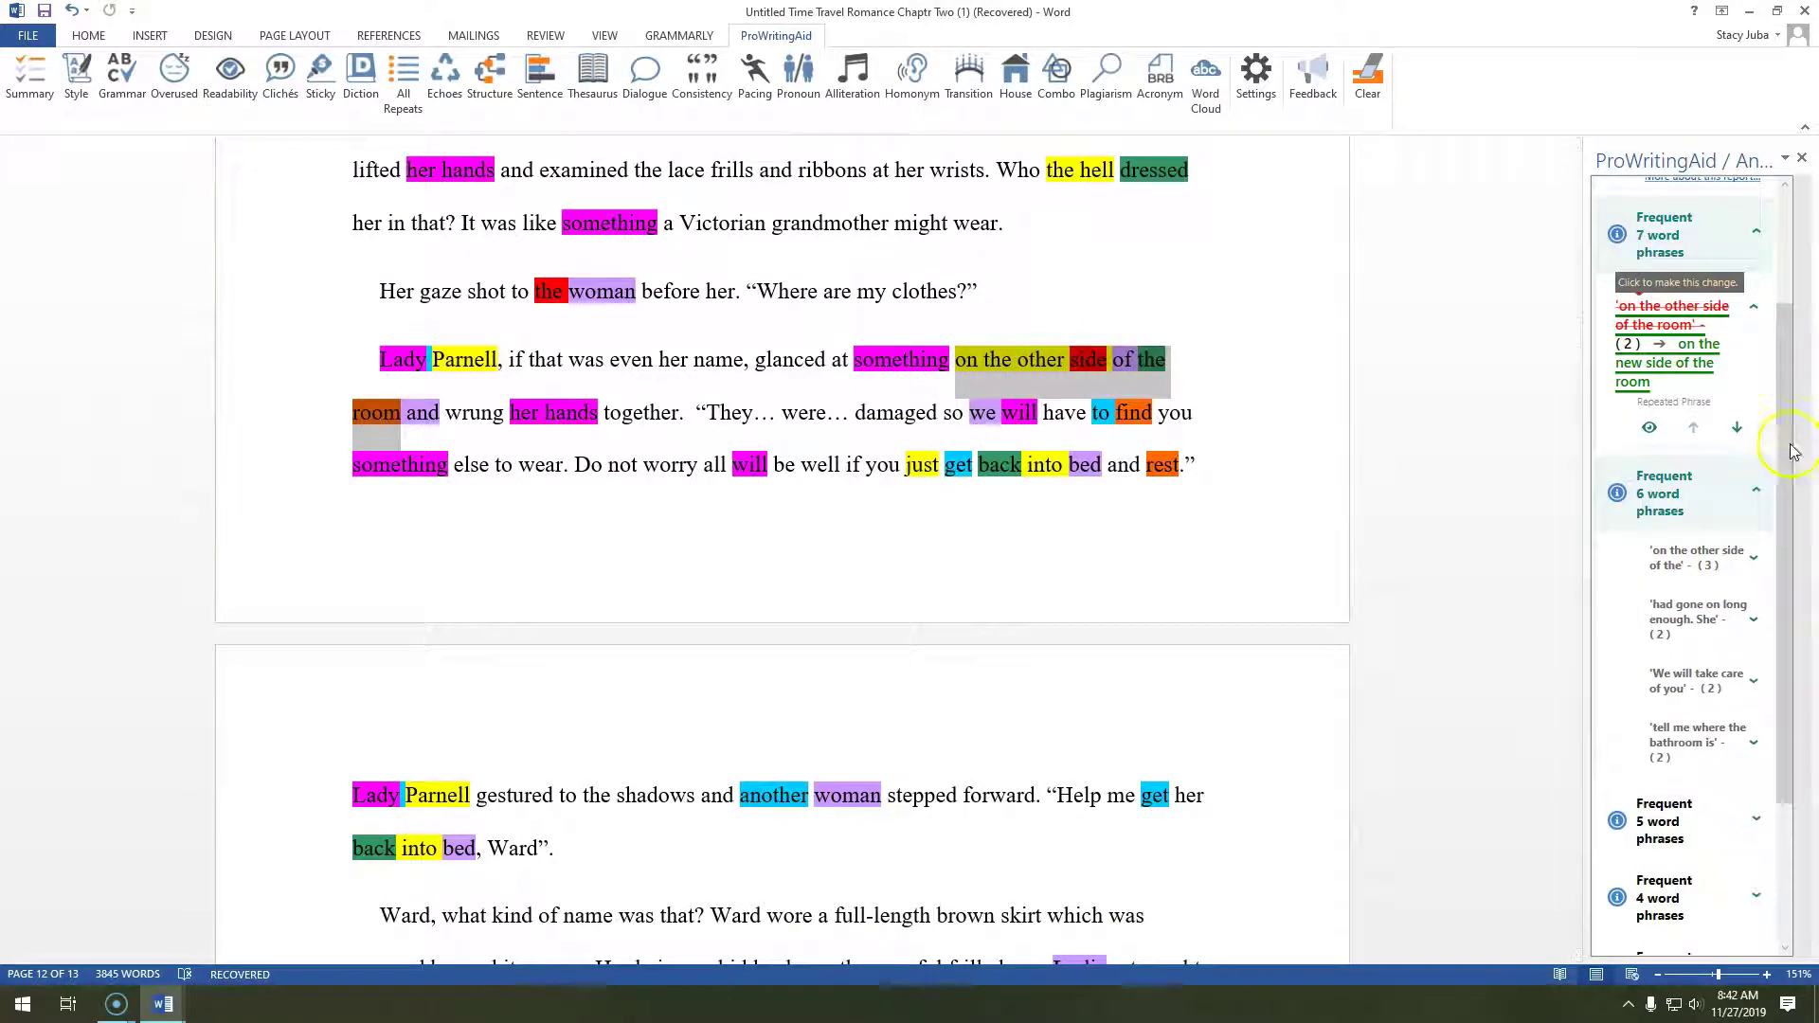
left_click(1738, 430)
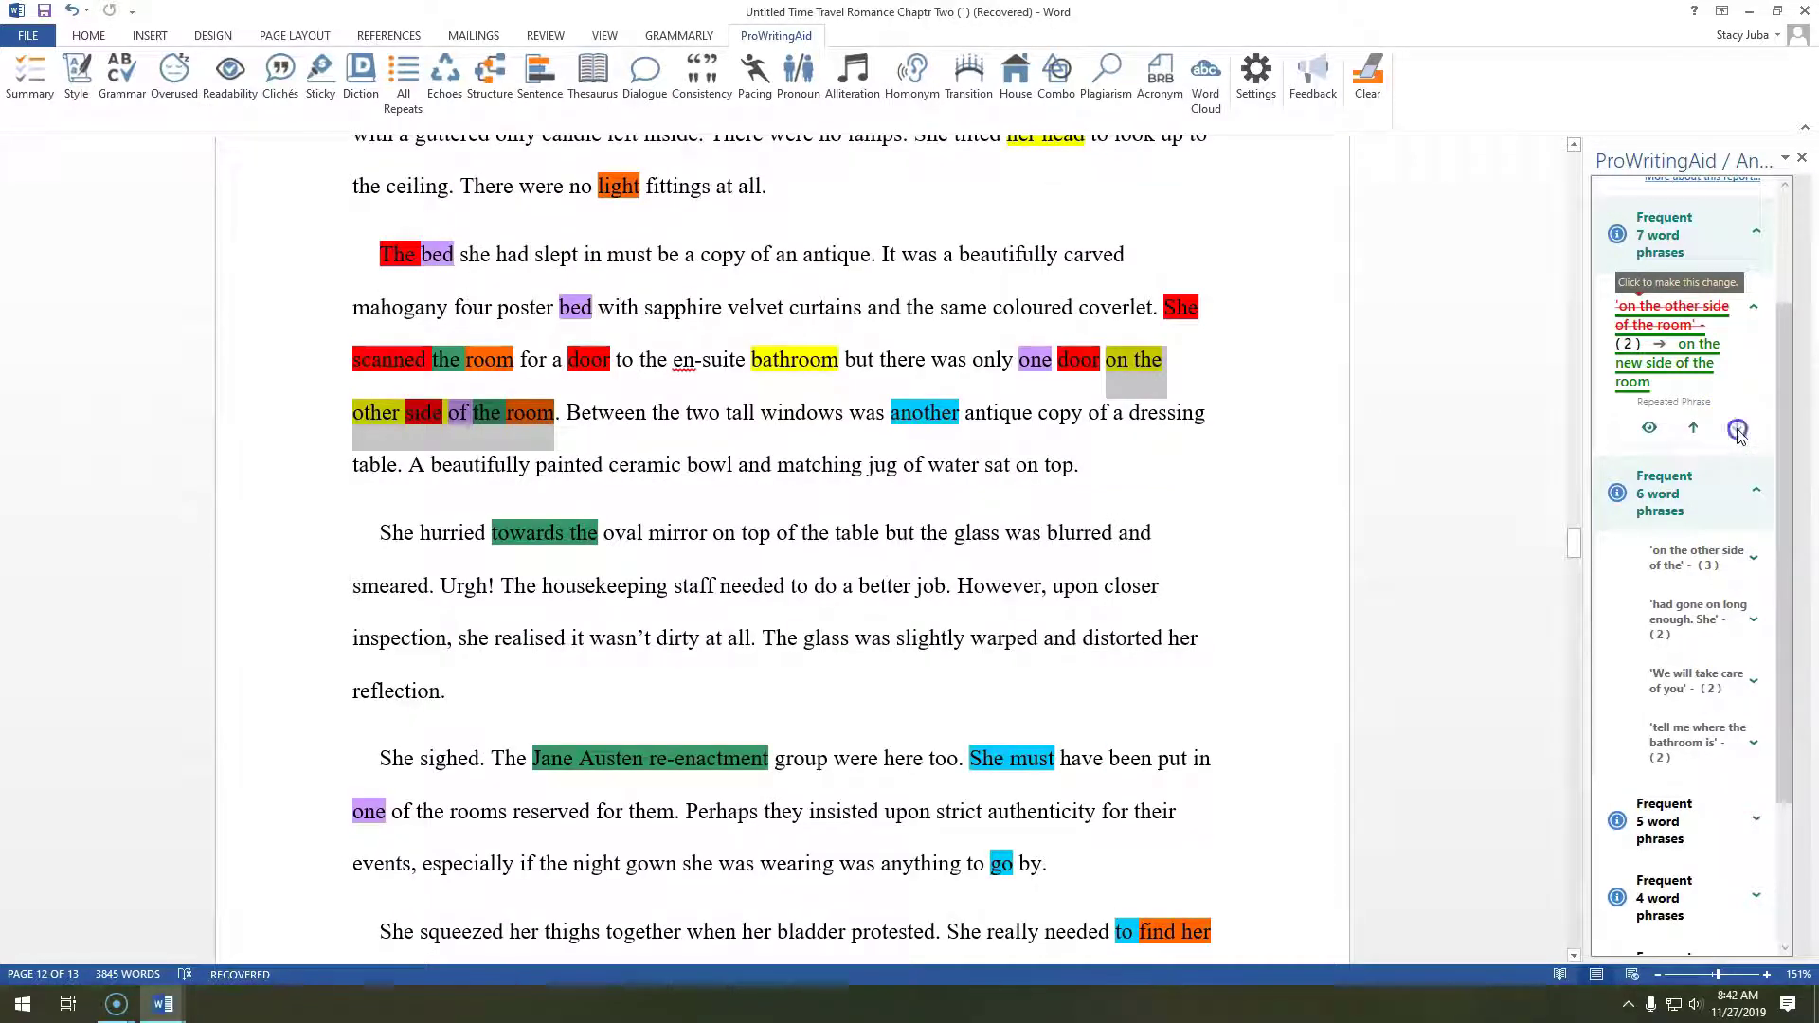
- List the frequent five-word phrases and locate "The heat was oppressive. She" in the chapter
scroll(1778, 597, "down", 2)
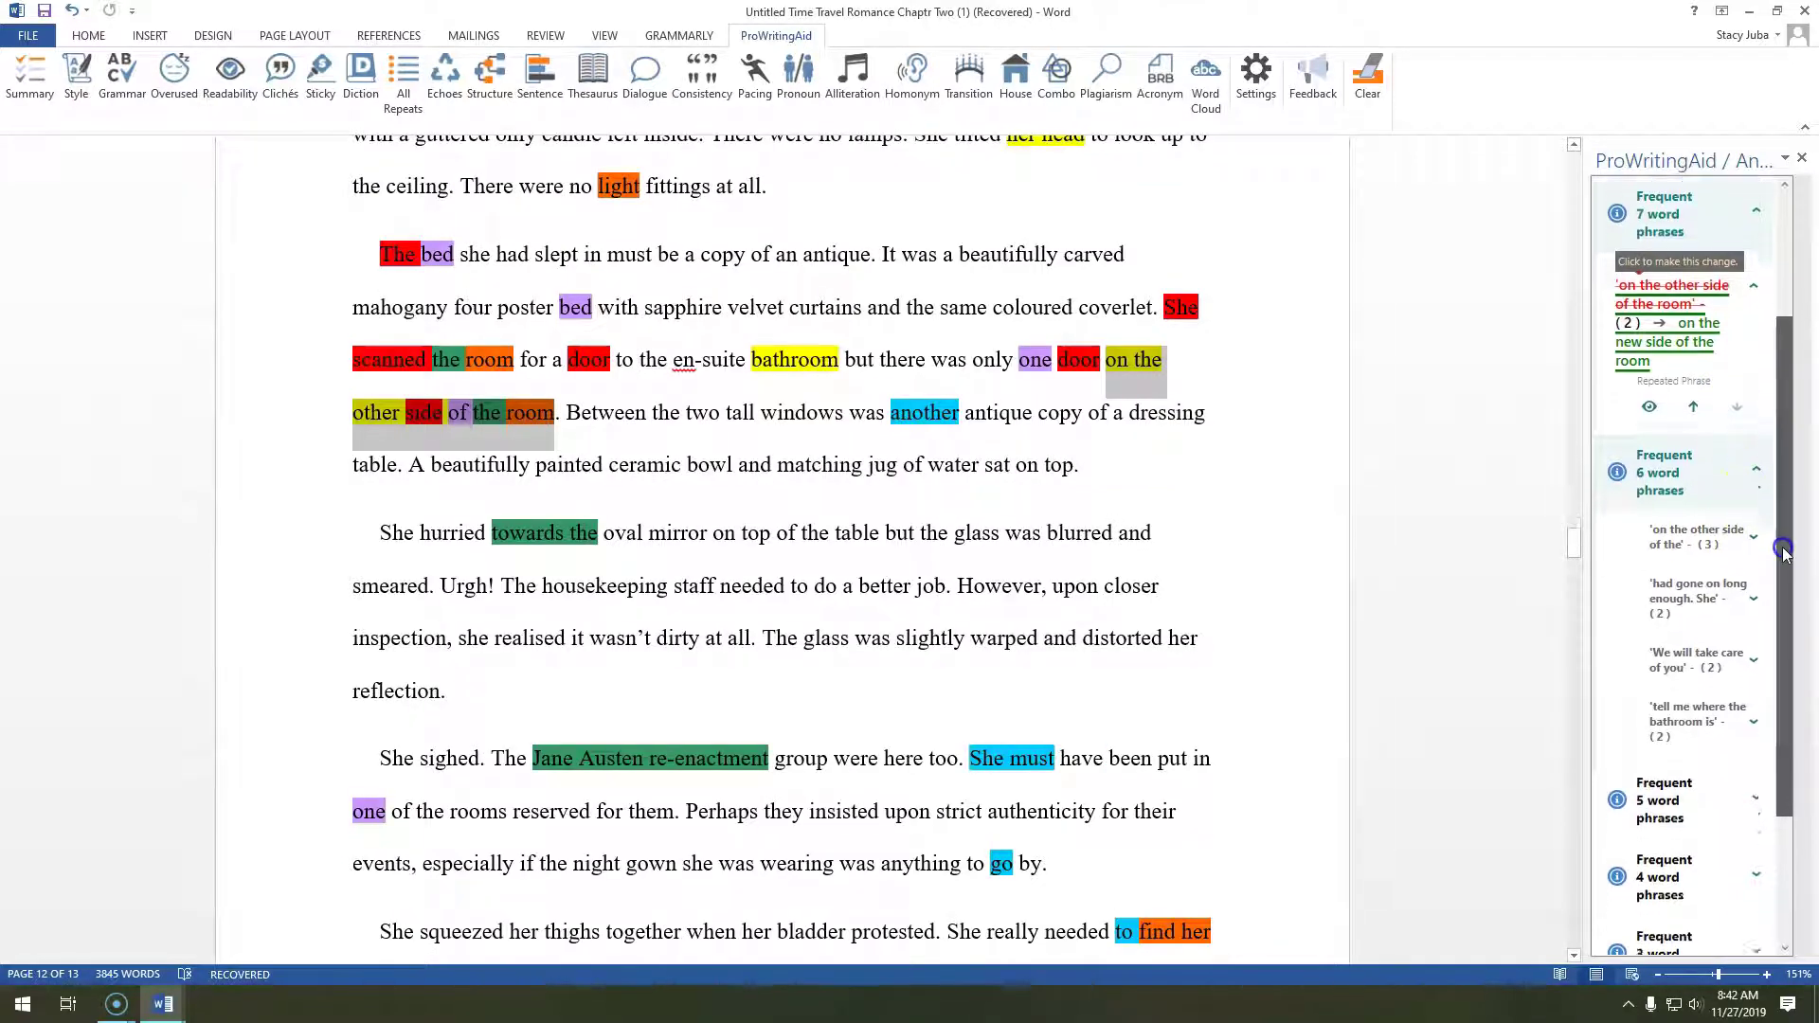
scroll(1777, 597, "down", 3)
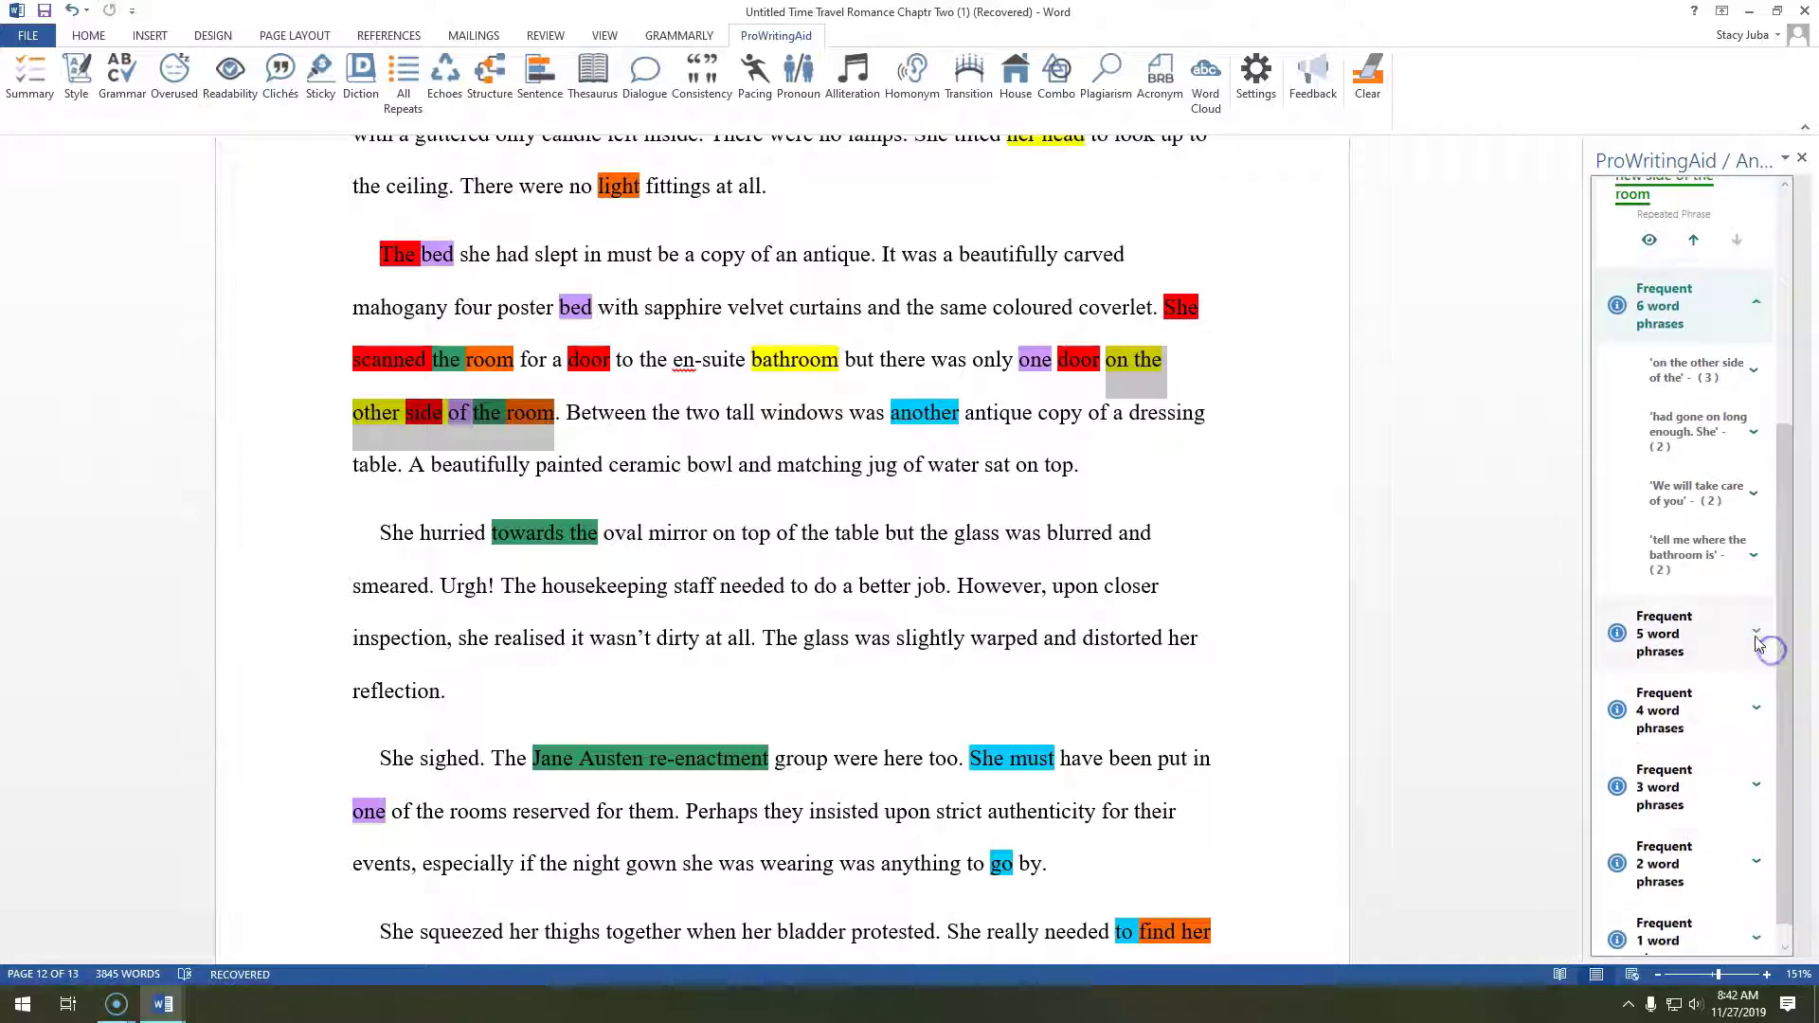
left_click(1754, 634)
scroll(1778, 616, "down", 2)
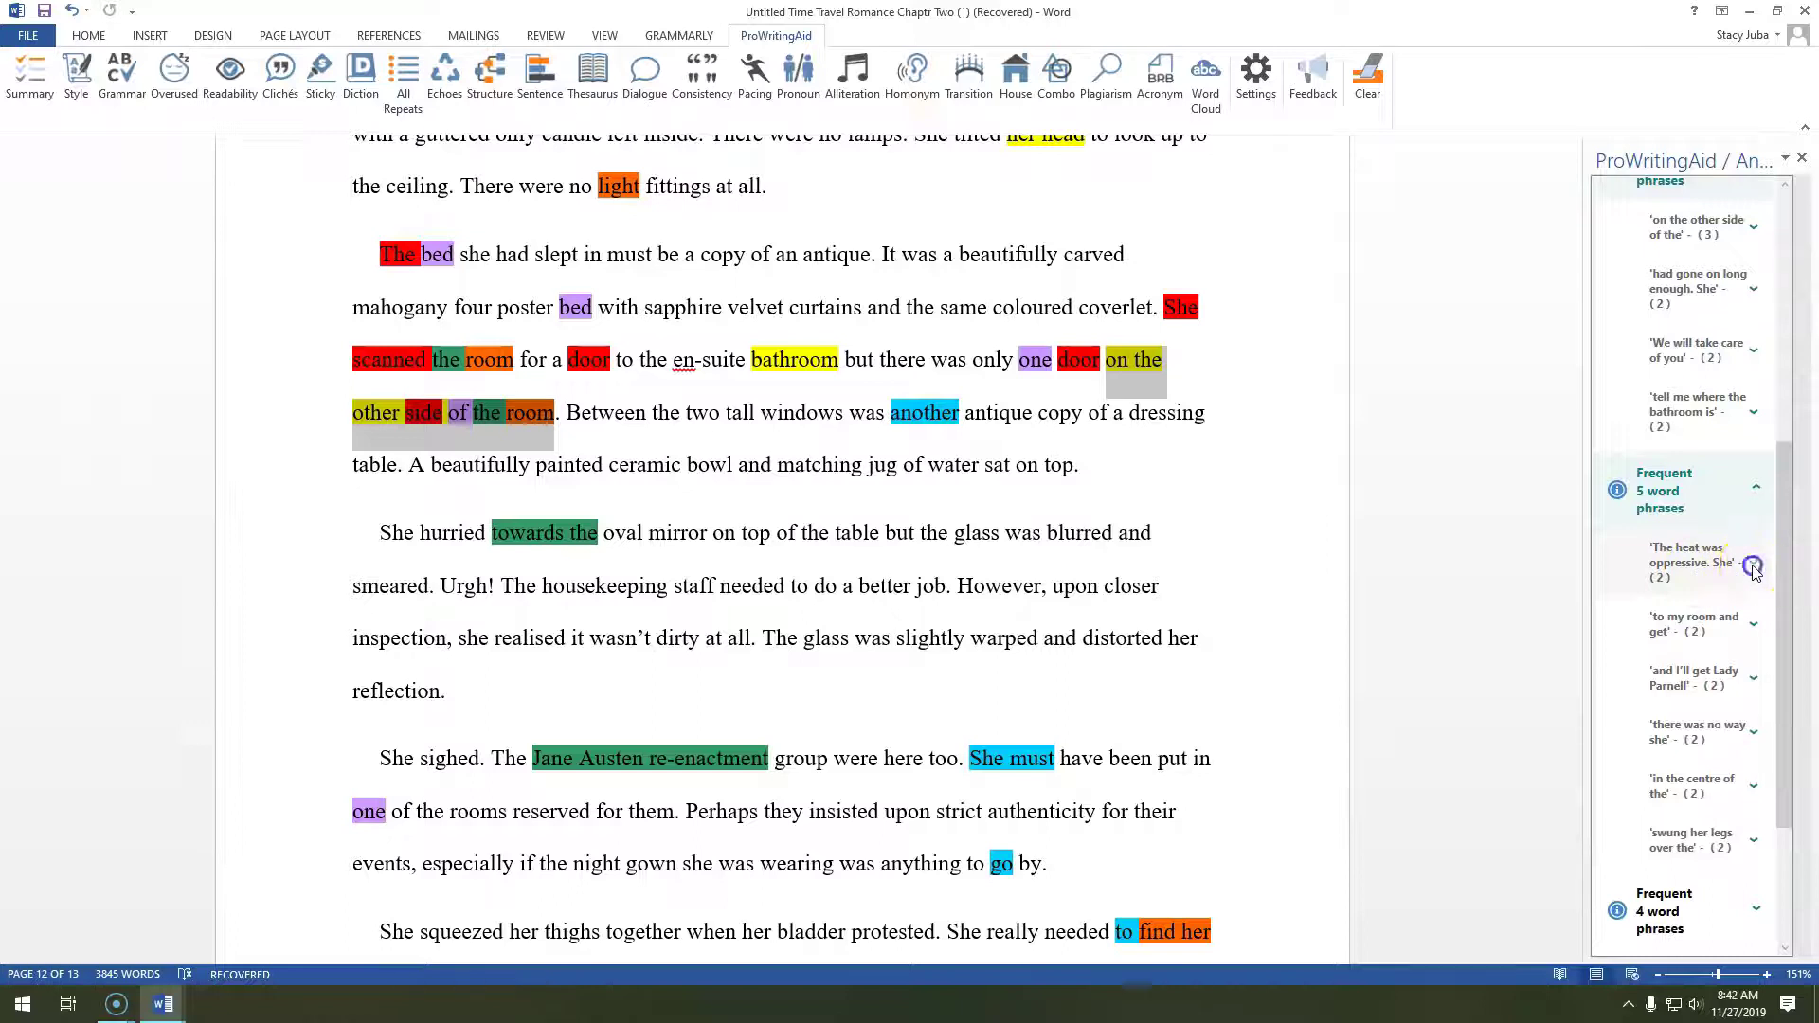
left_click(1753, 567)
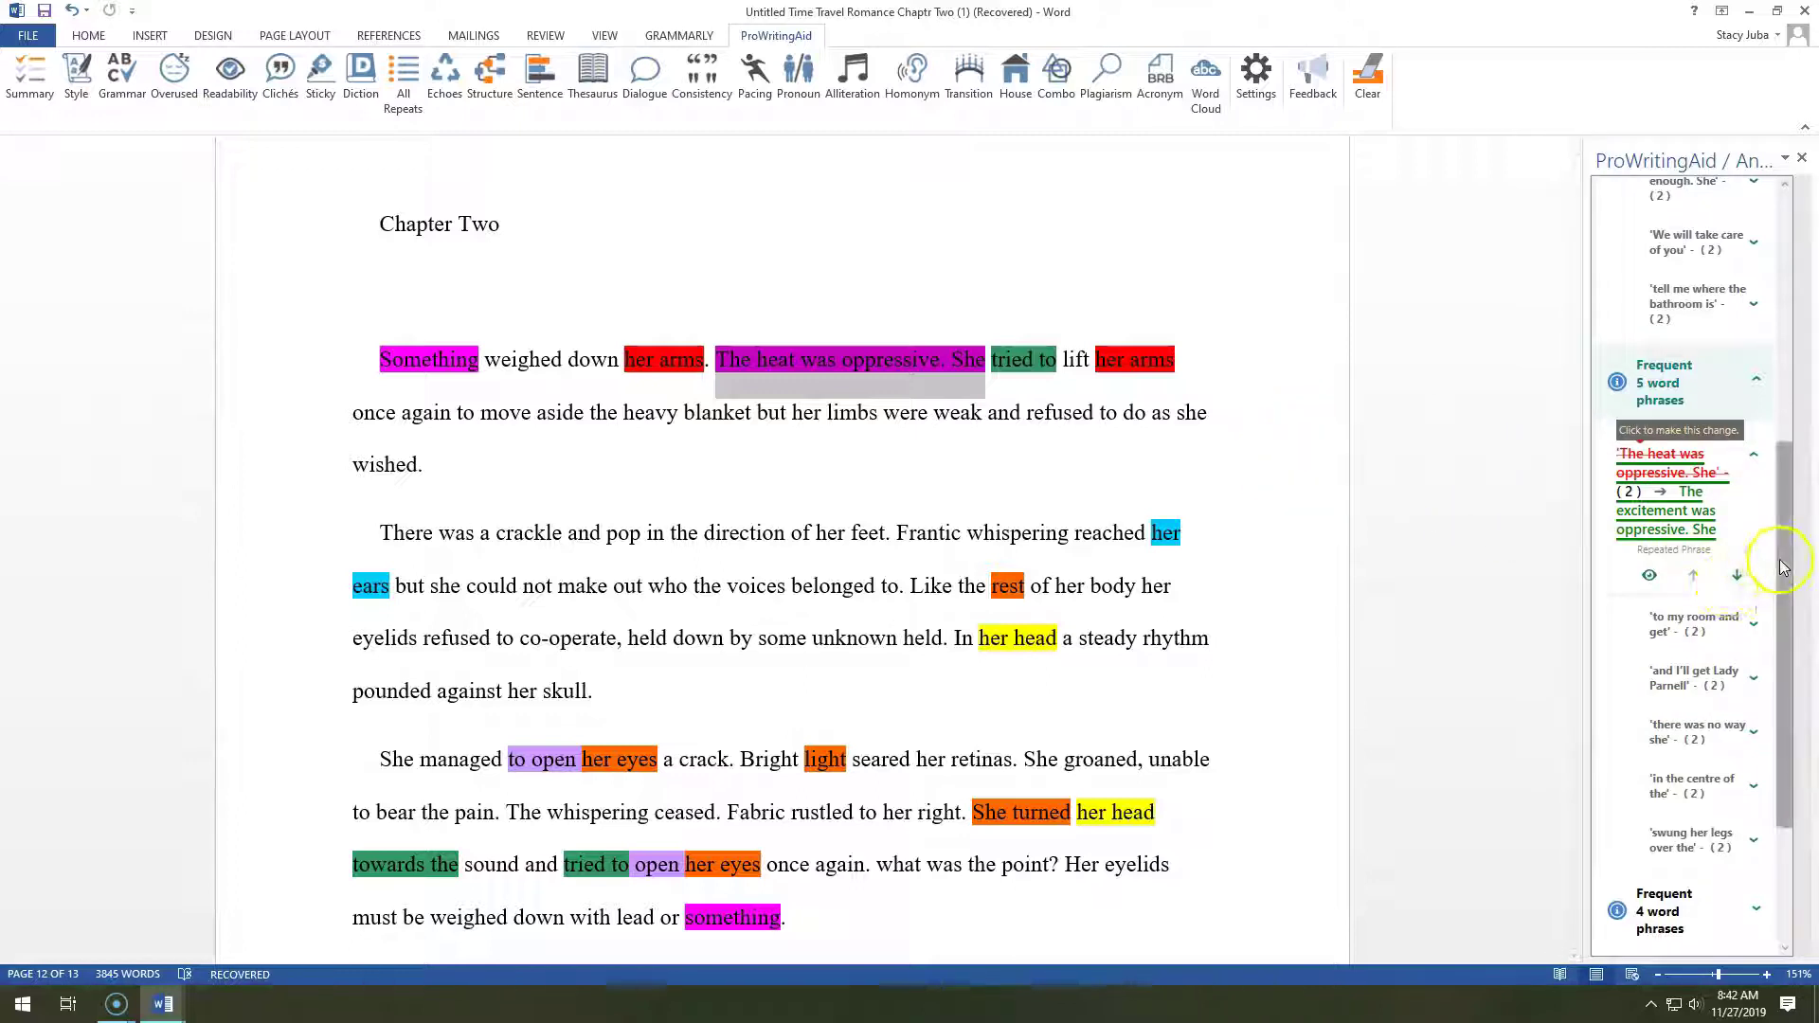
- List the frequent four-word phrases and step through the occurrences of "You must rest, dear" in the chapter
left_click_drag(1785, 569, 1794, 675)
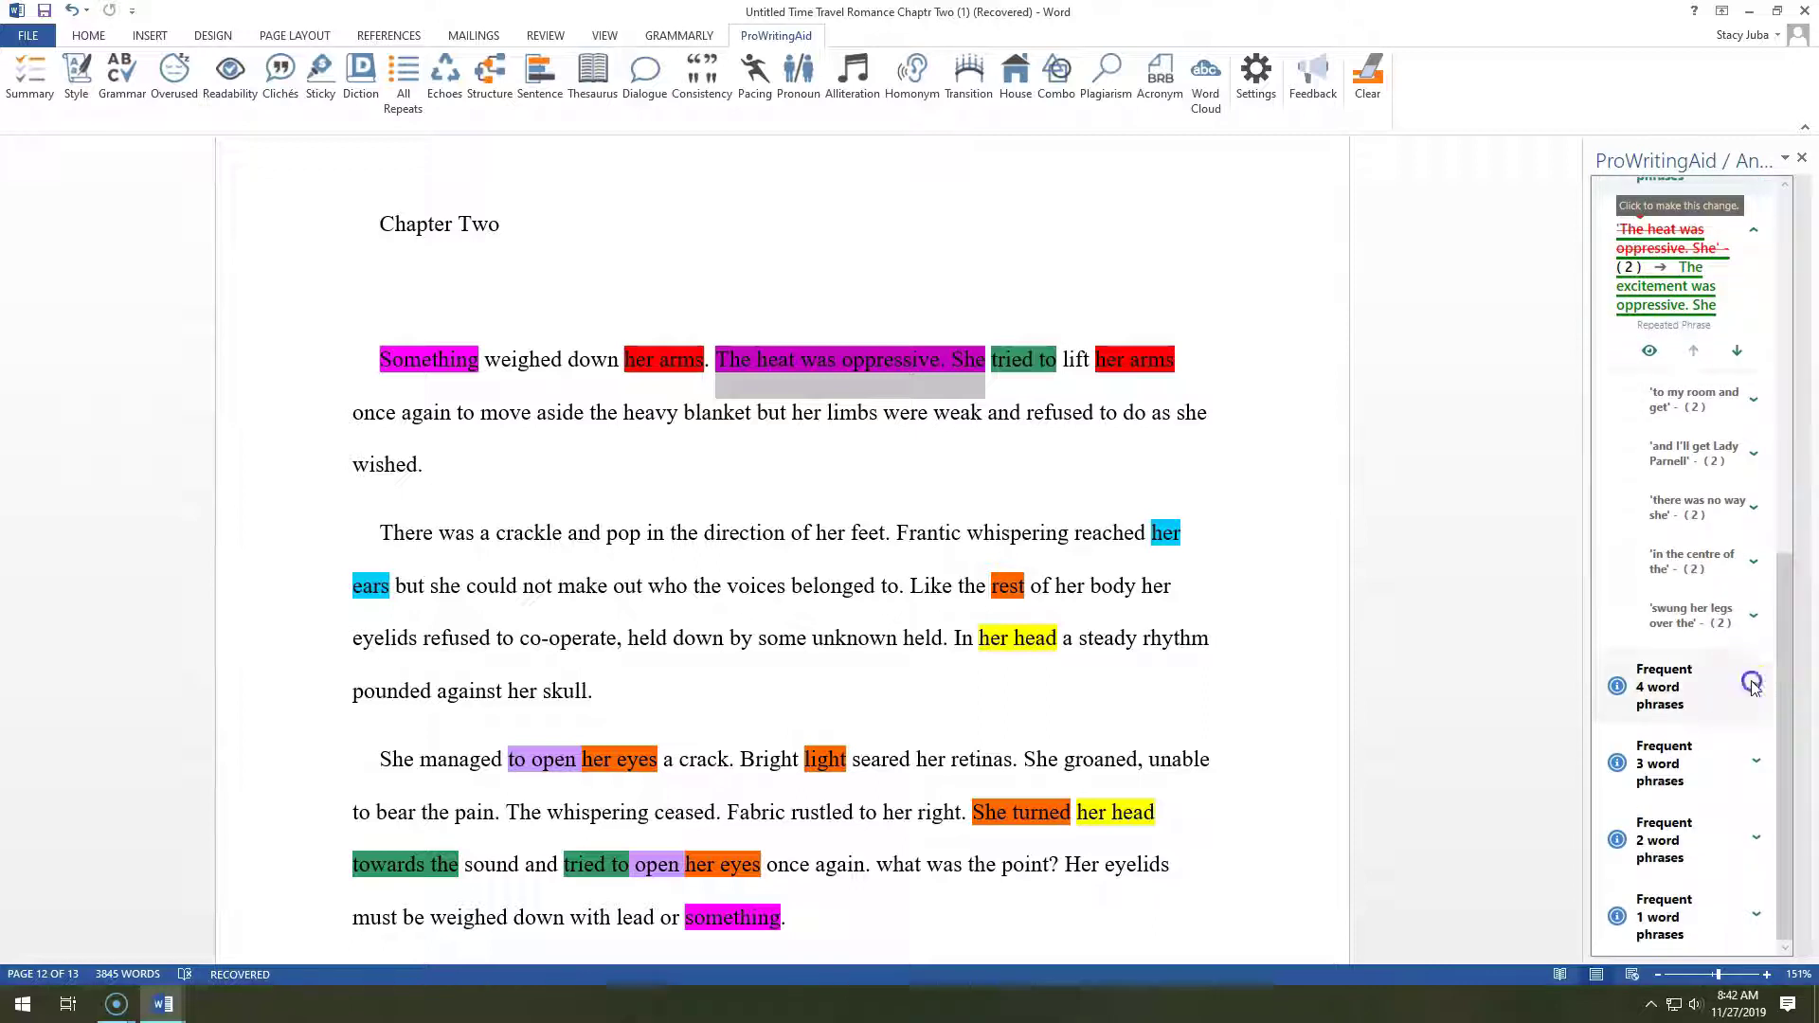
left_click(1757, 690)
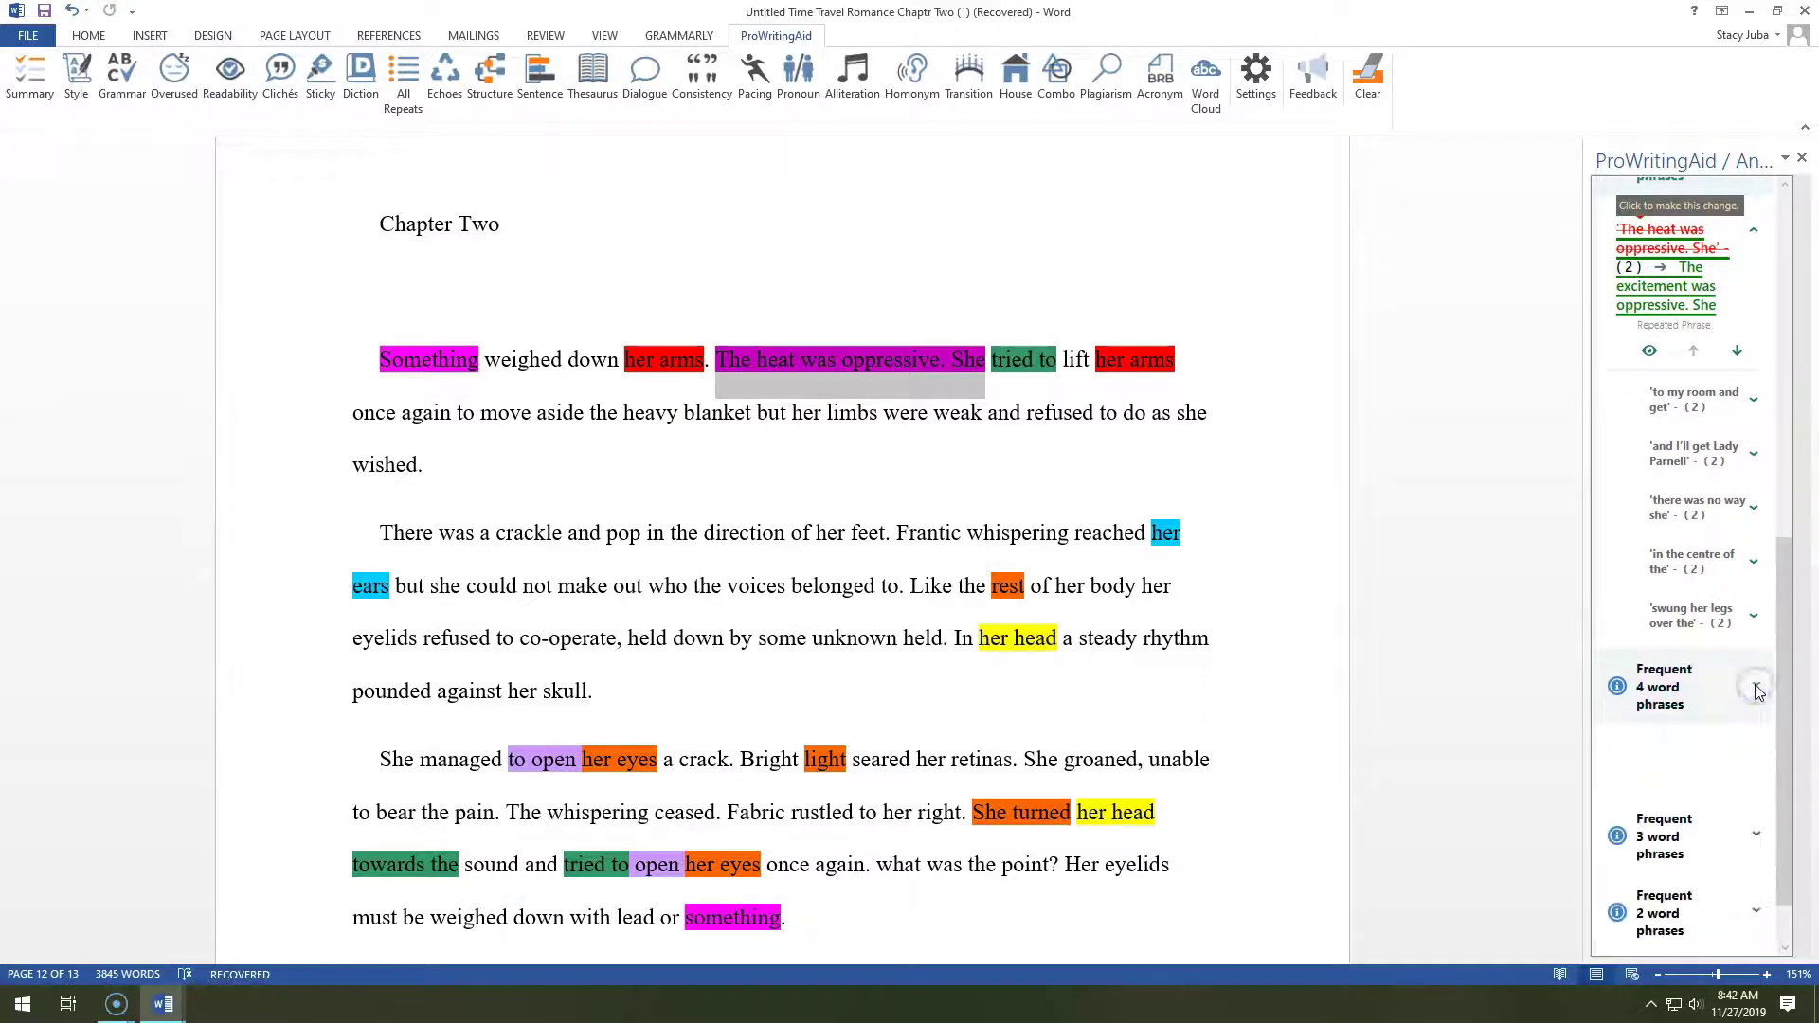
left_click(1793, 615)
left_click(1756, 700)
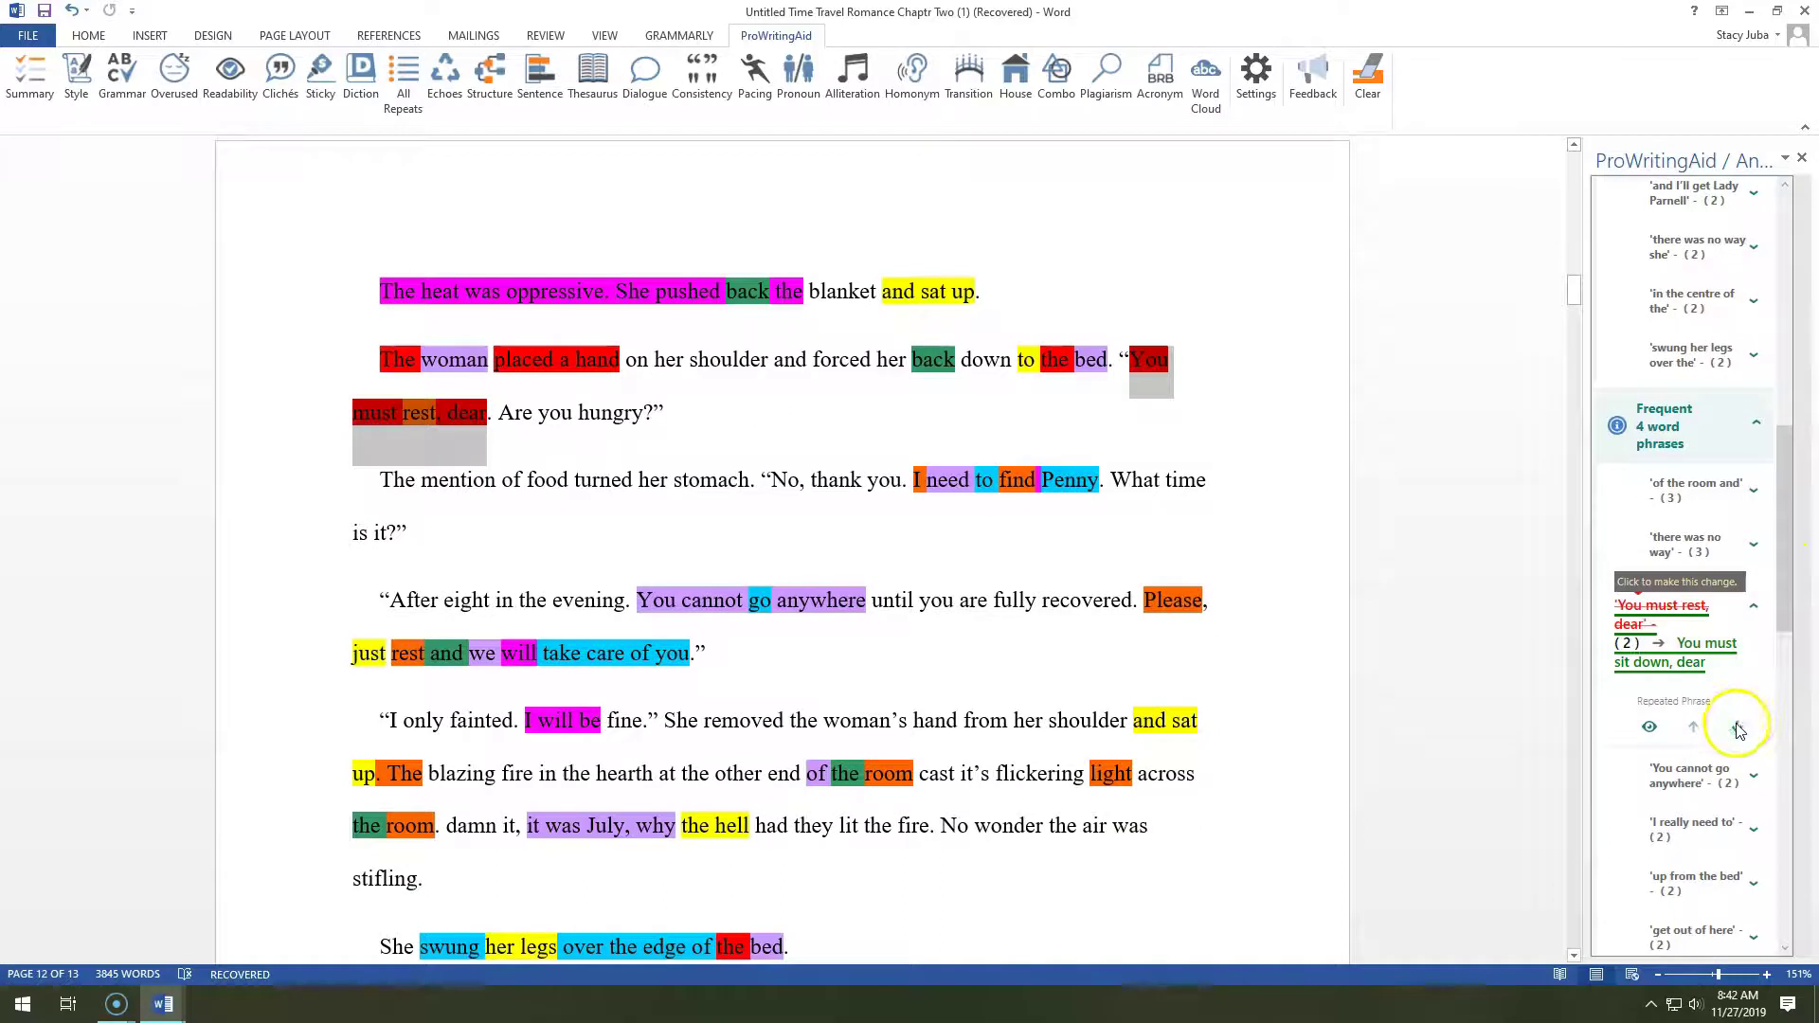
left_click(1733, 728)
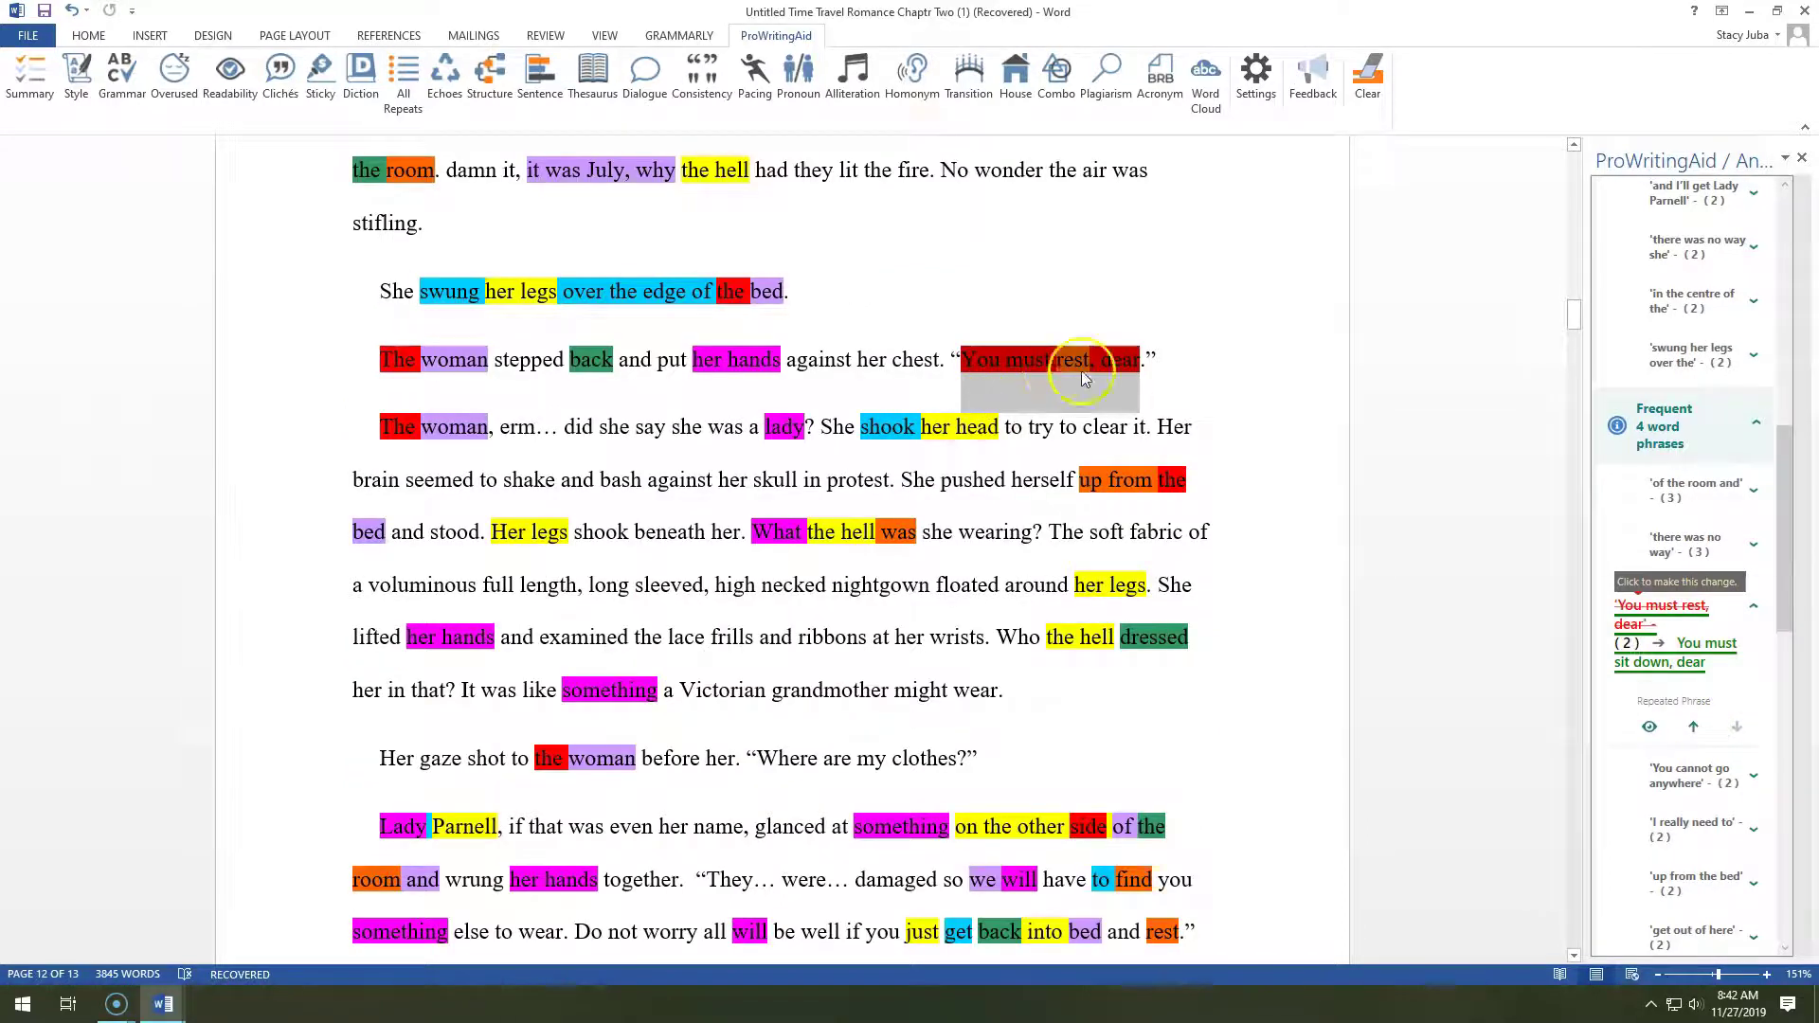
- Compare the occurrences of the four-word phrases "You must rest, dear" and "and shook her head" in the chapter
left_click(1695, 727)
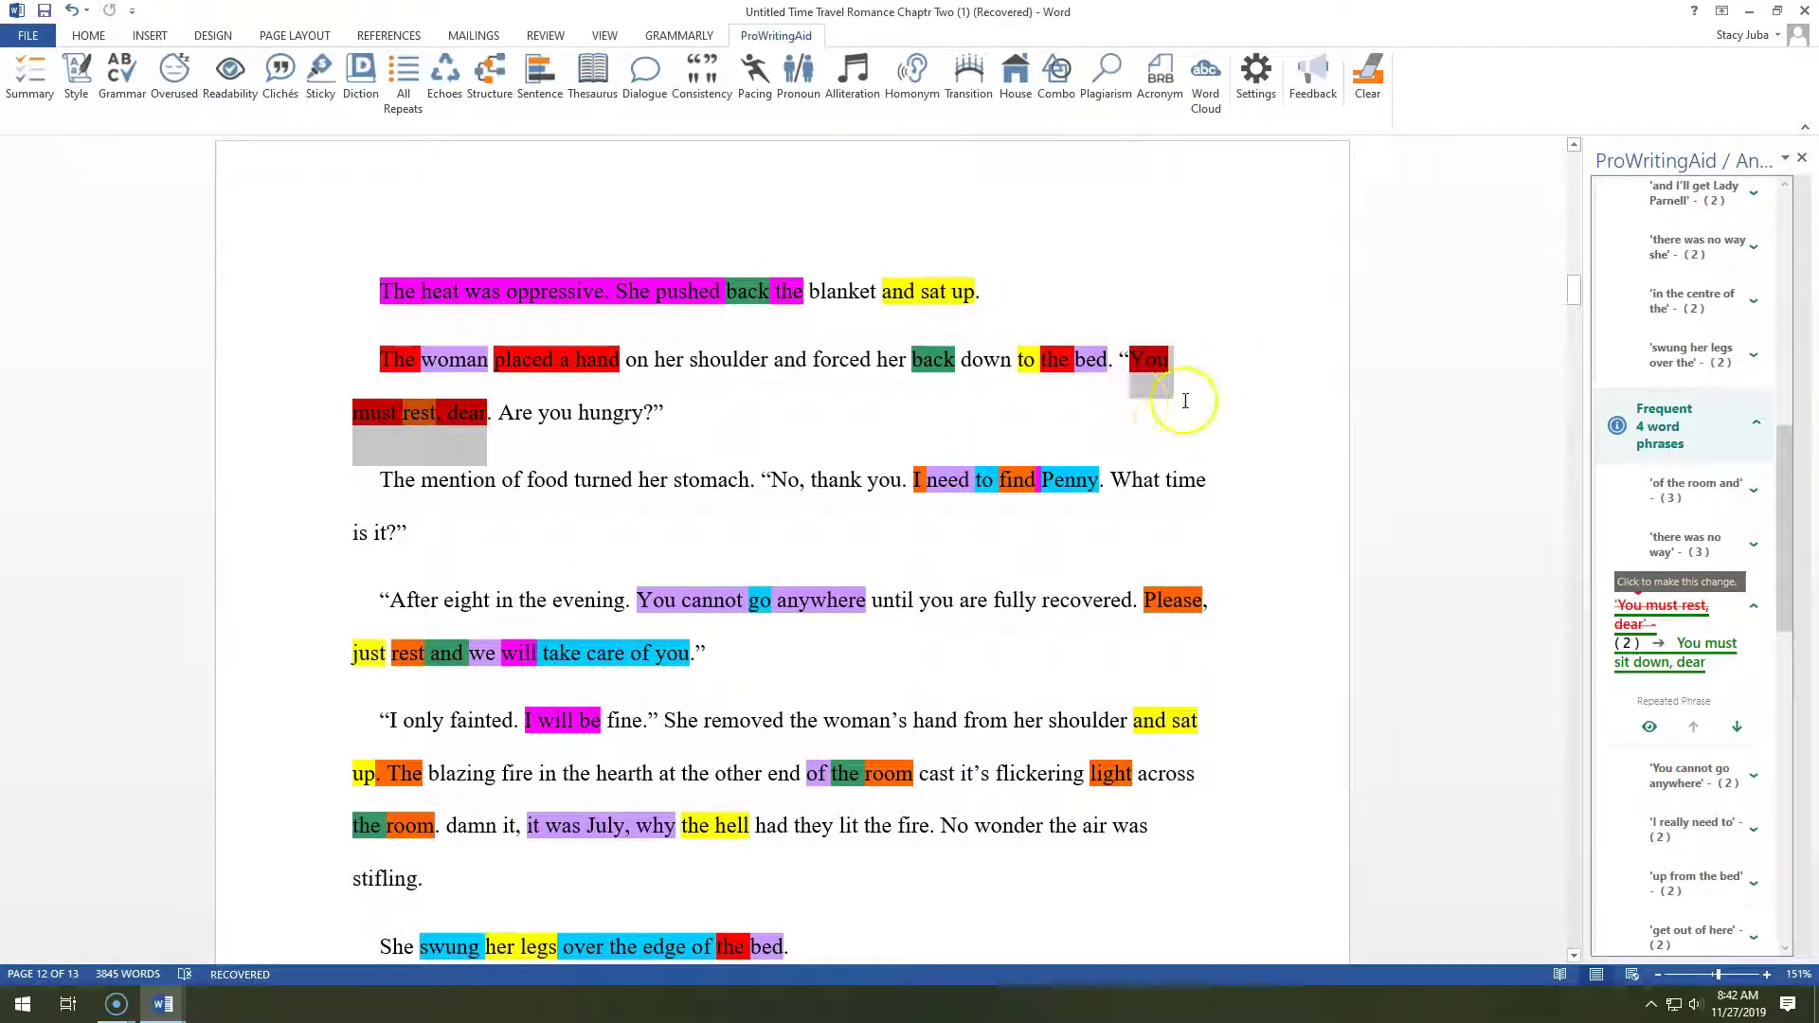
left_click_drag(1779, 600, 1751, 891)
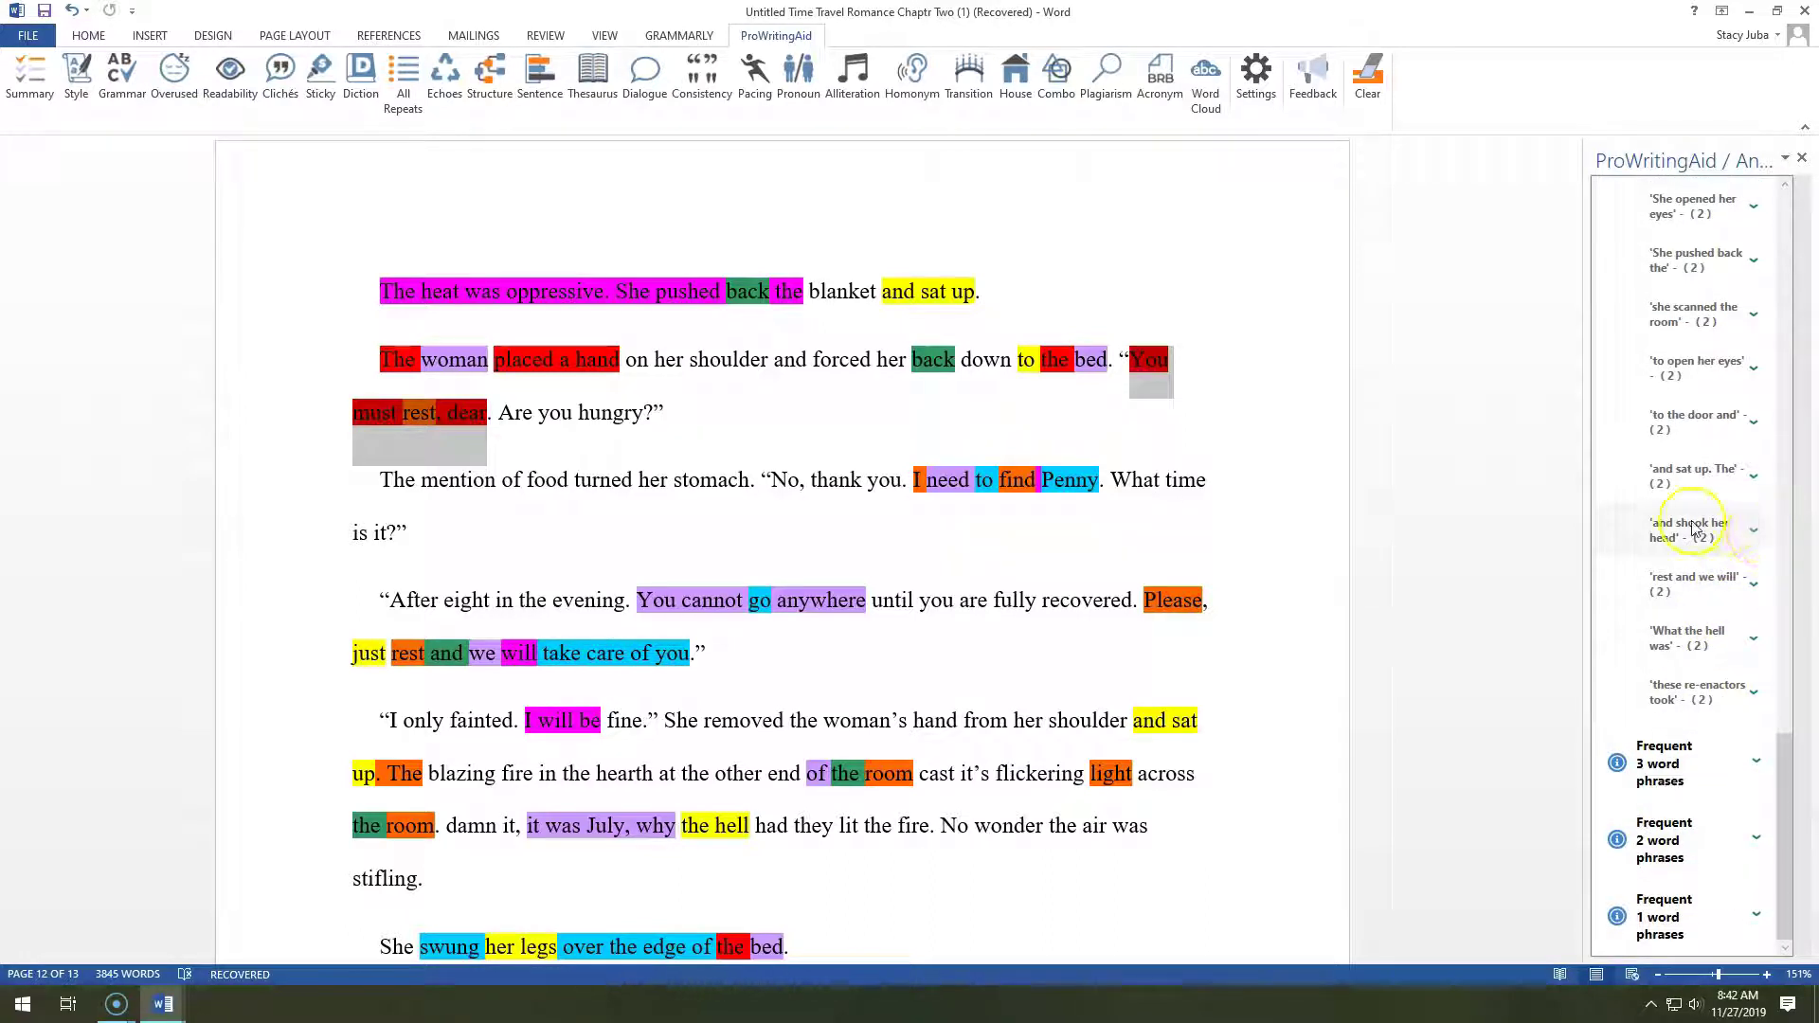
left_click(1754, 536)
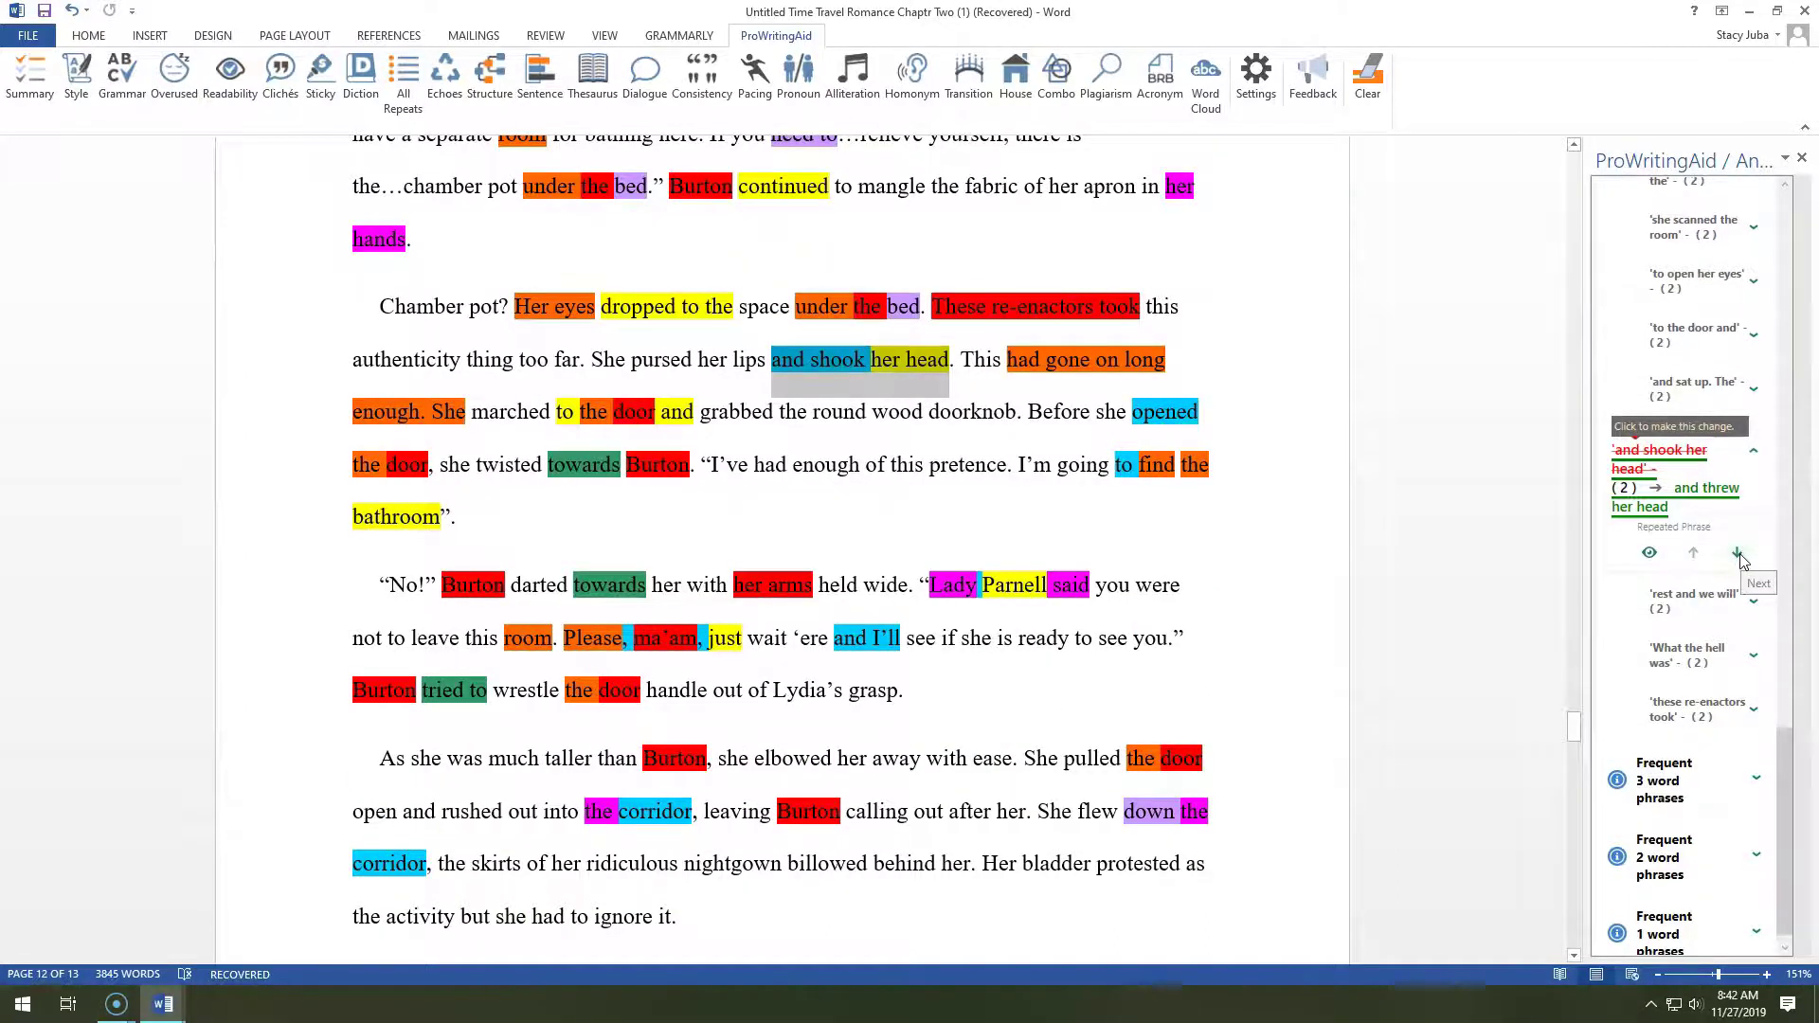
left_click(1736, 553)
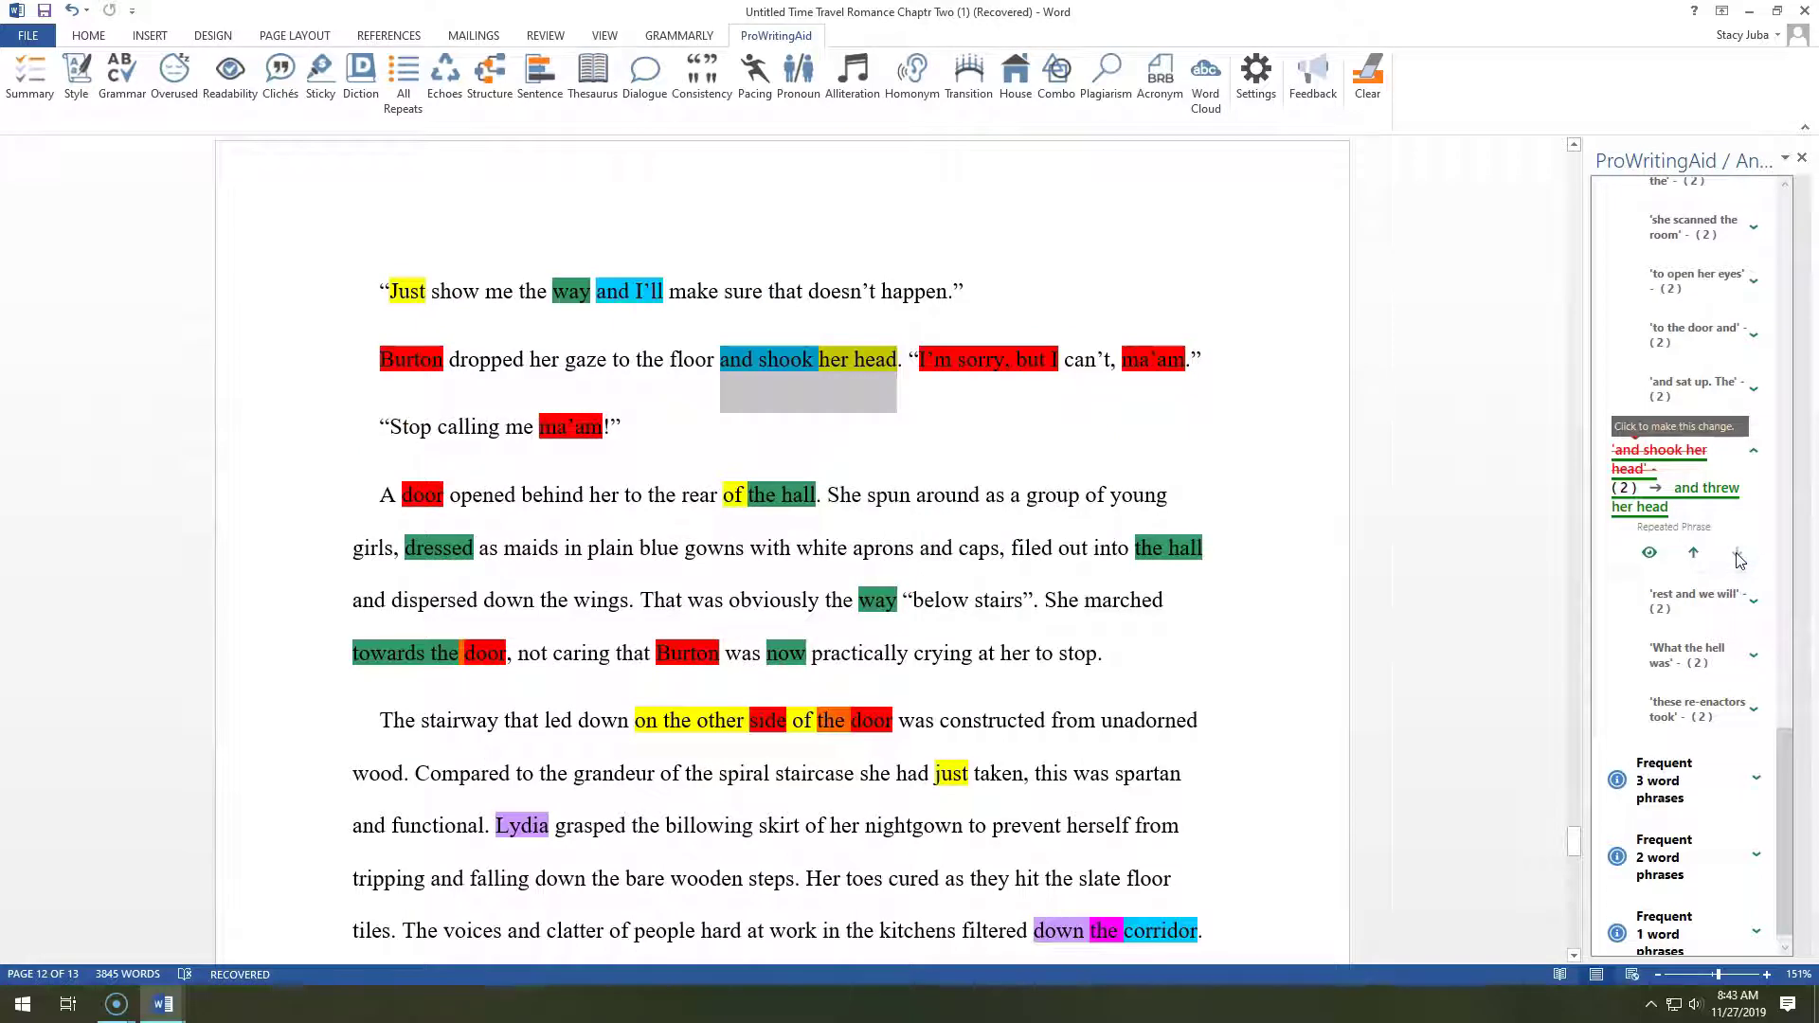
left_click(1740, 554)
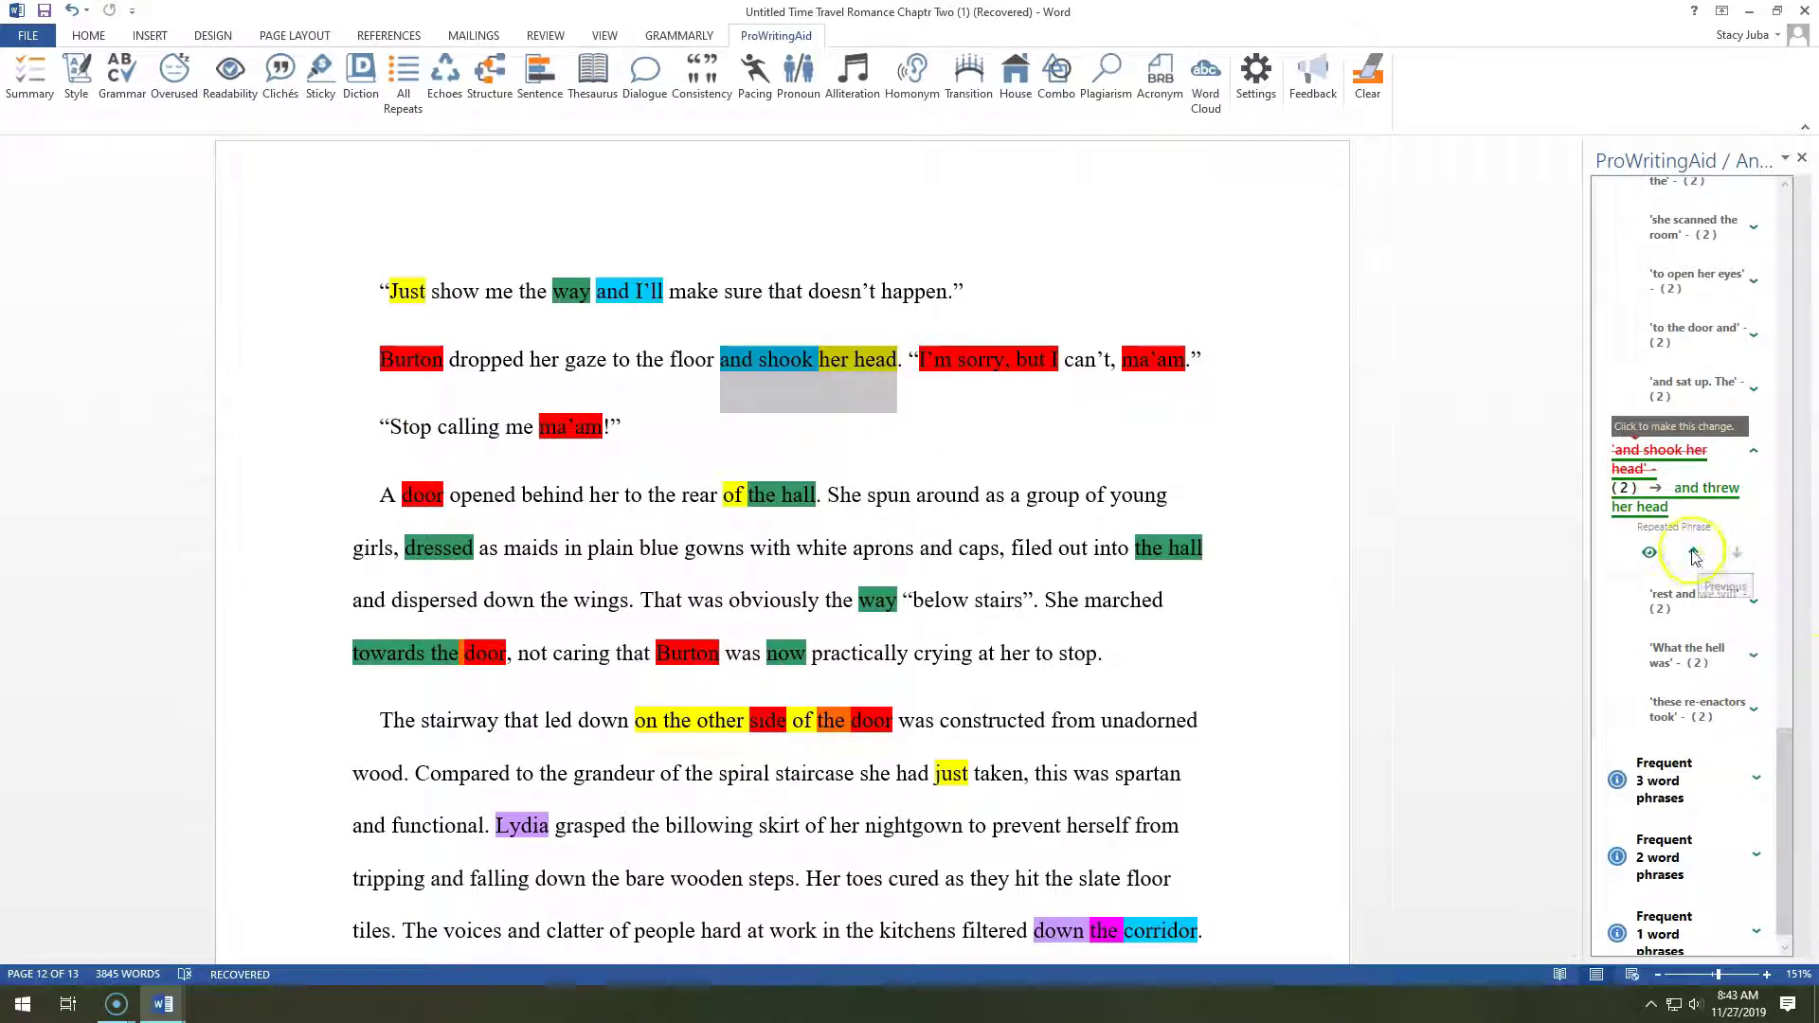
left_click(1706, 488)
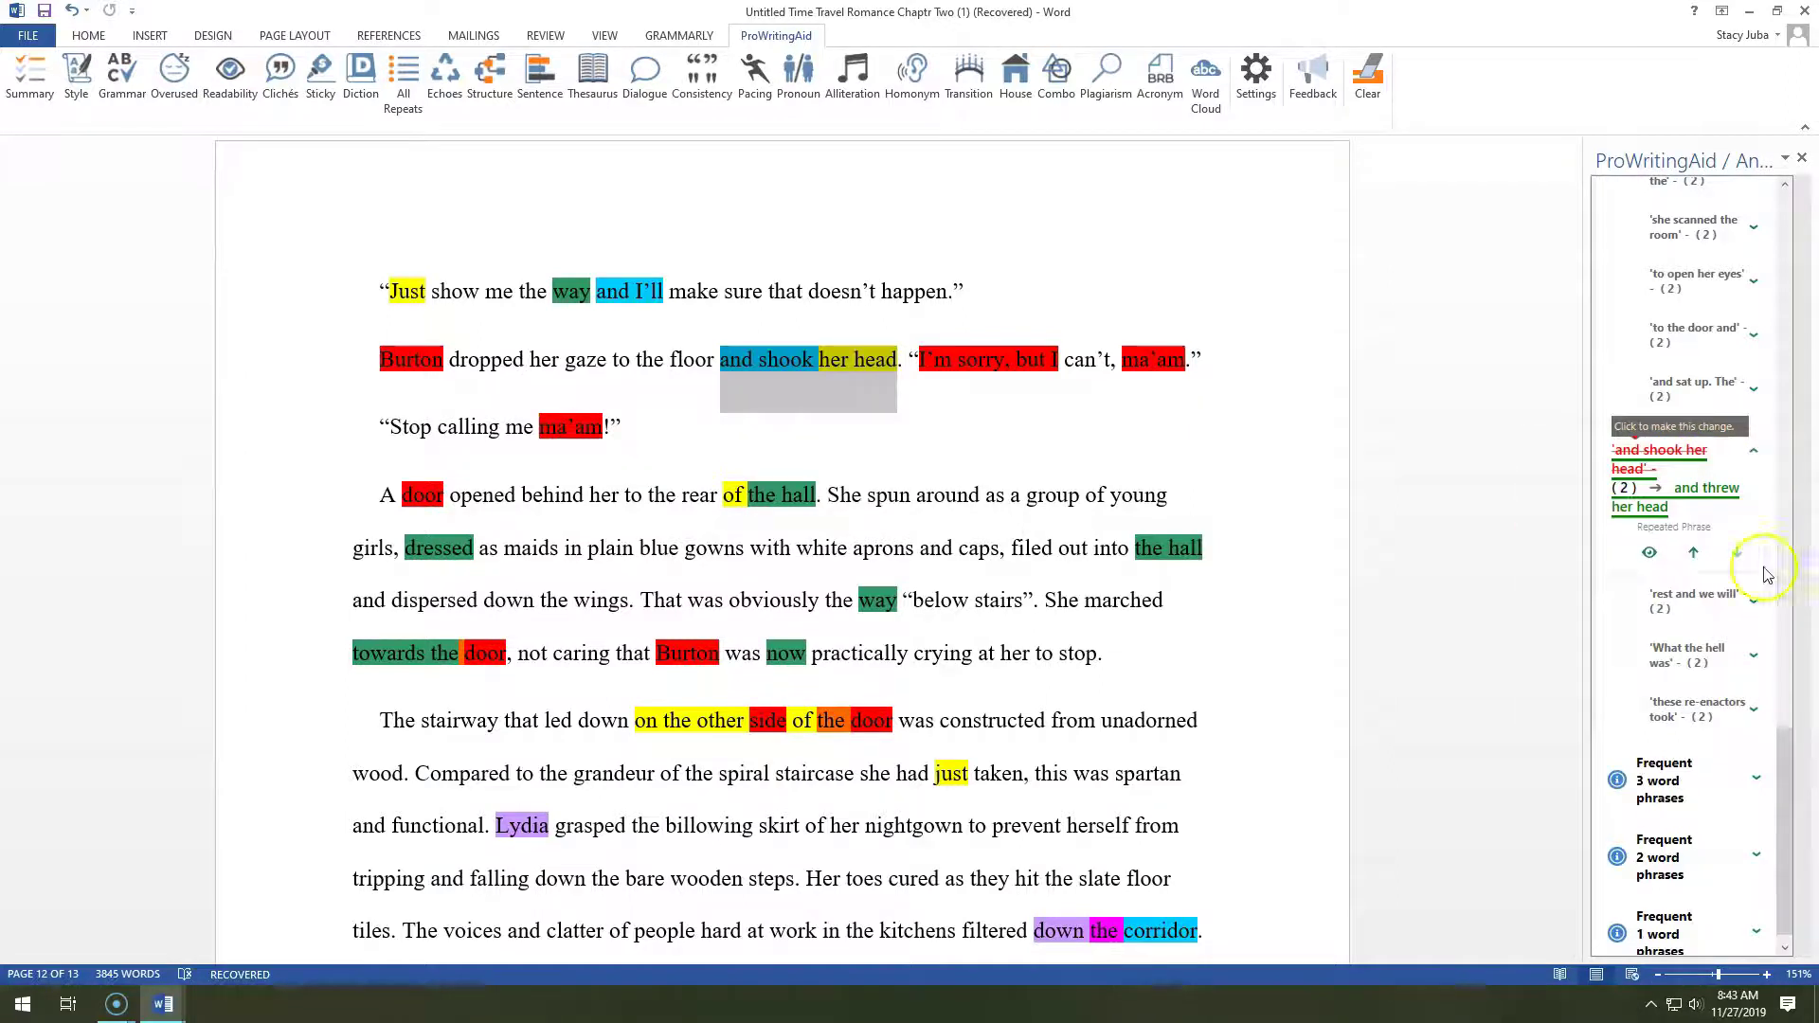
left_click(1696, 553)
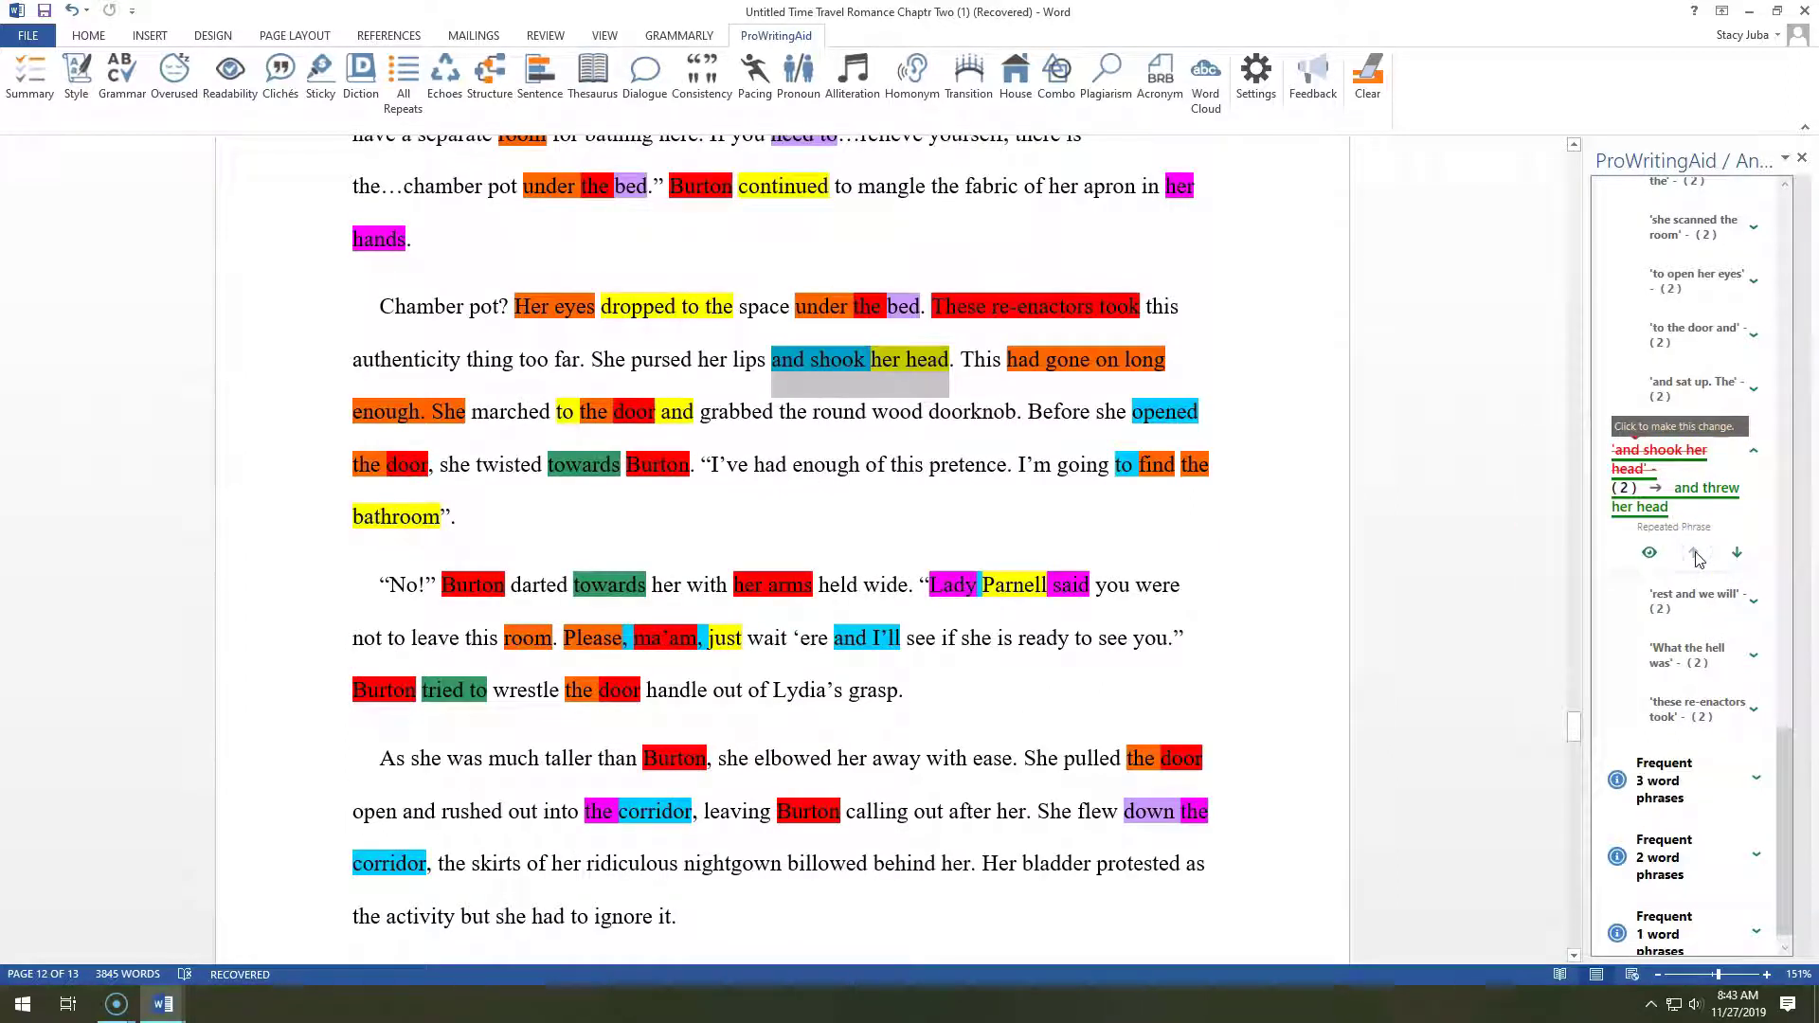
- List the frequent three-word phrases and look through them in the repeats report
scroll(1779, 771, "down", 1)
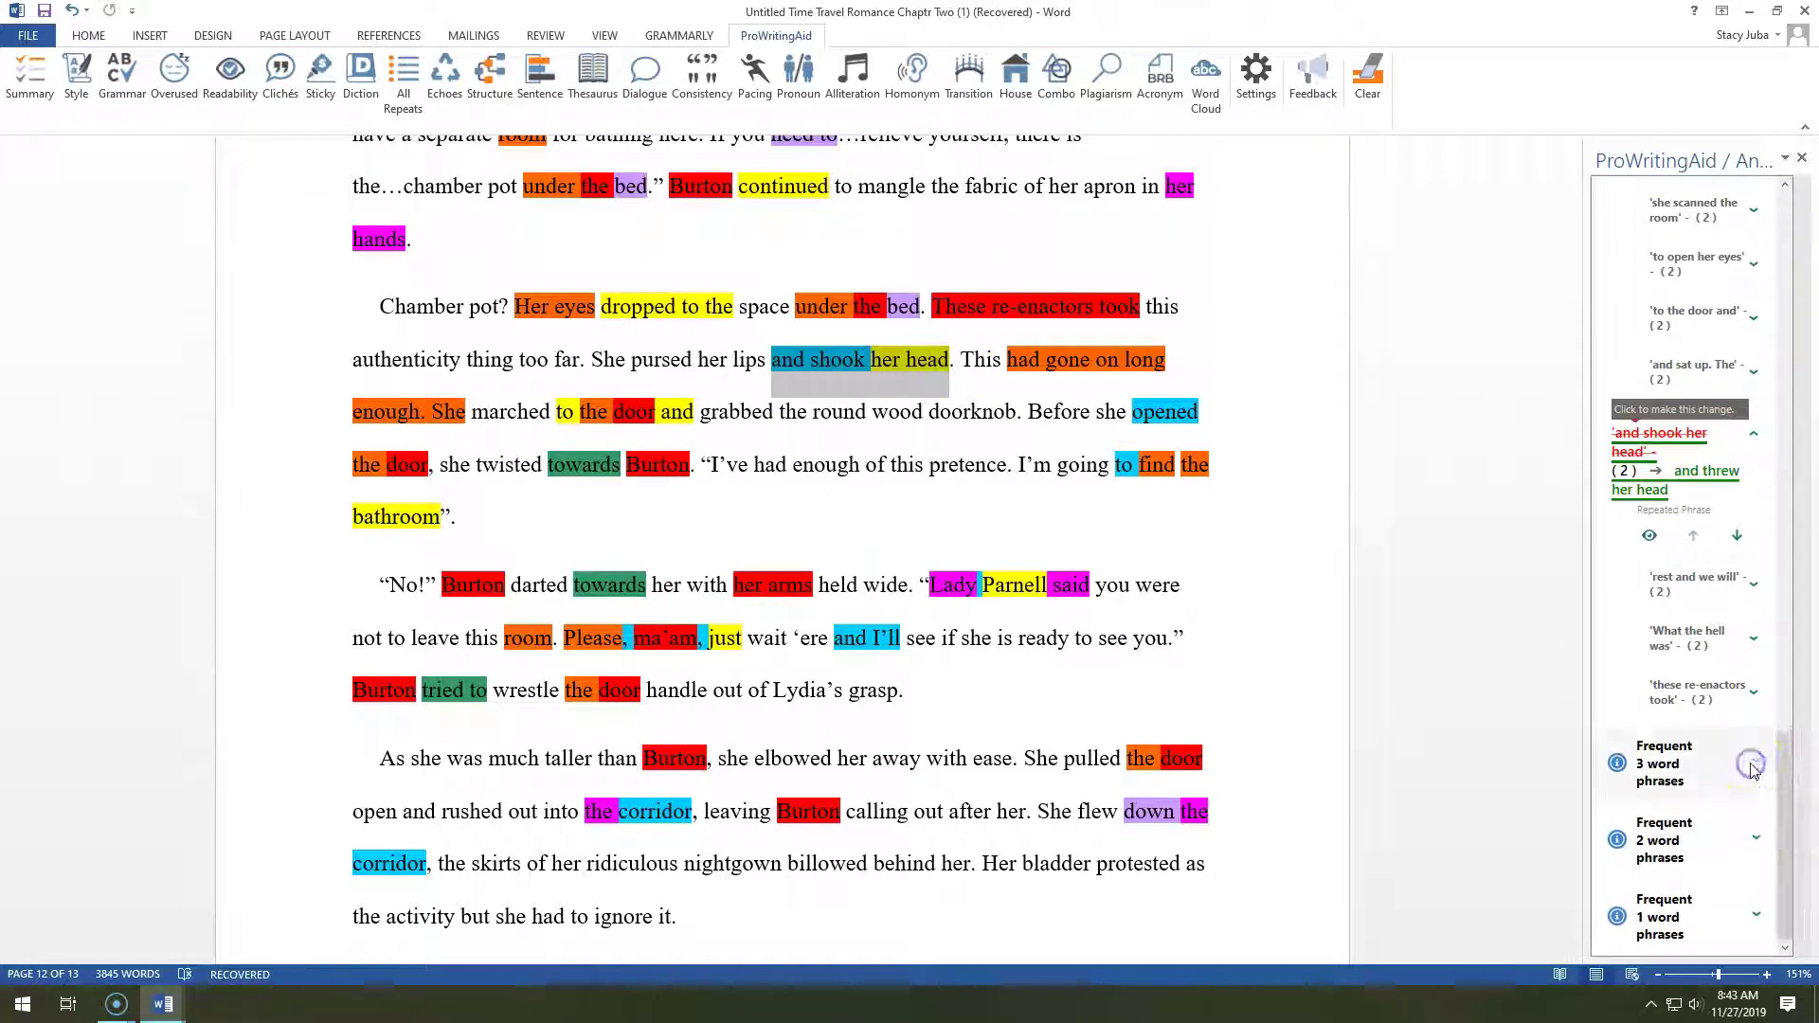
left_click(1756, 766)
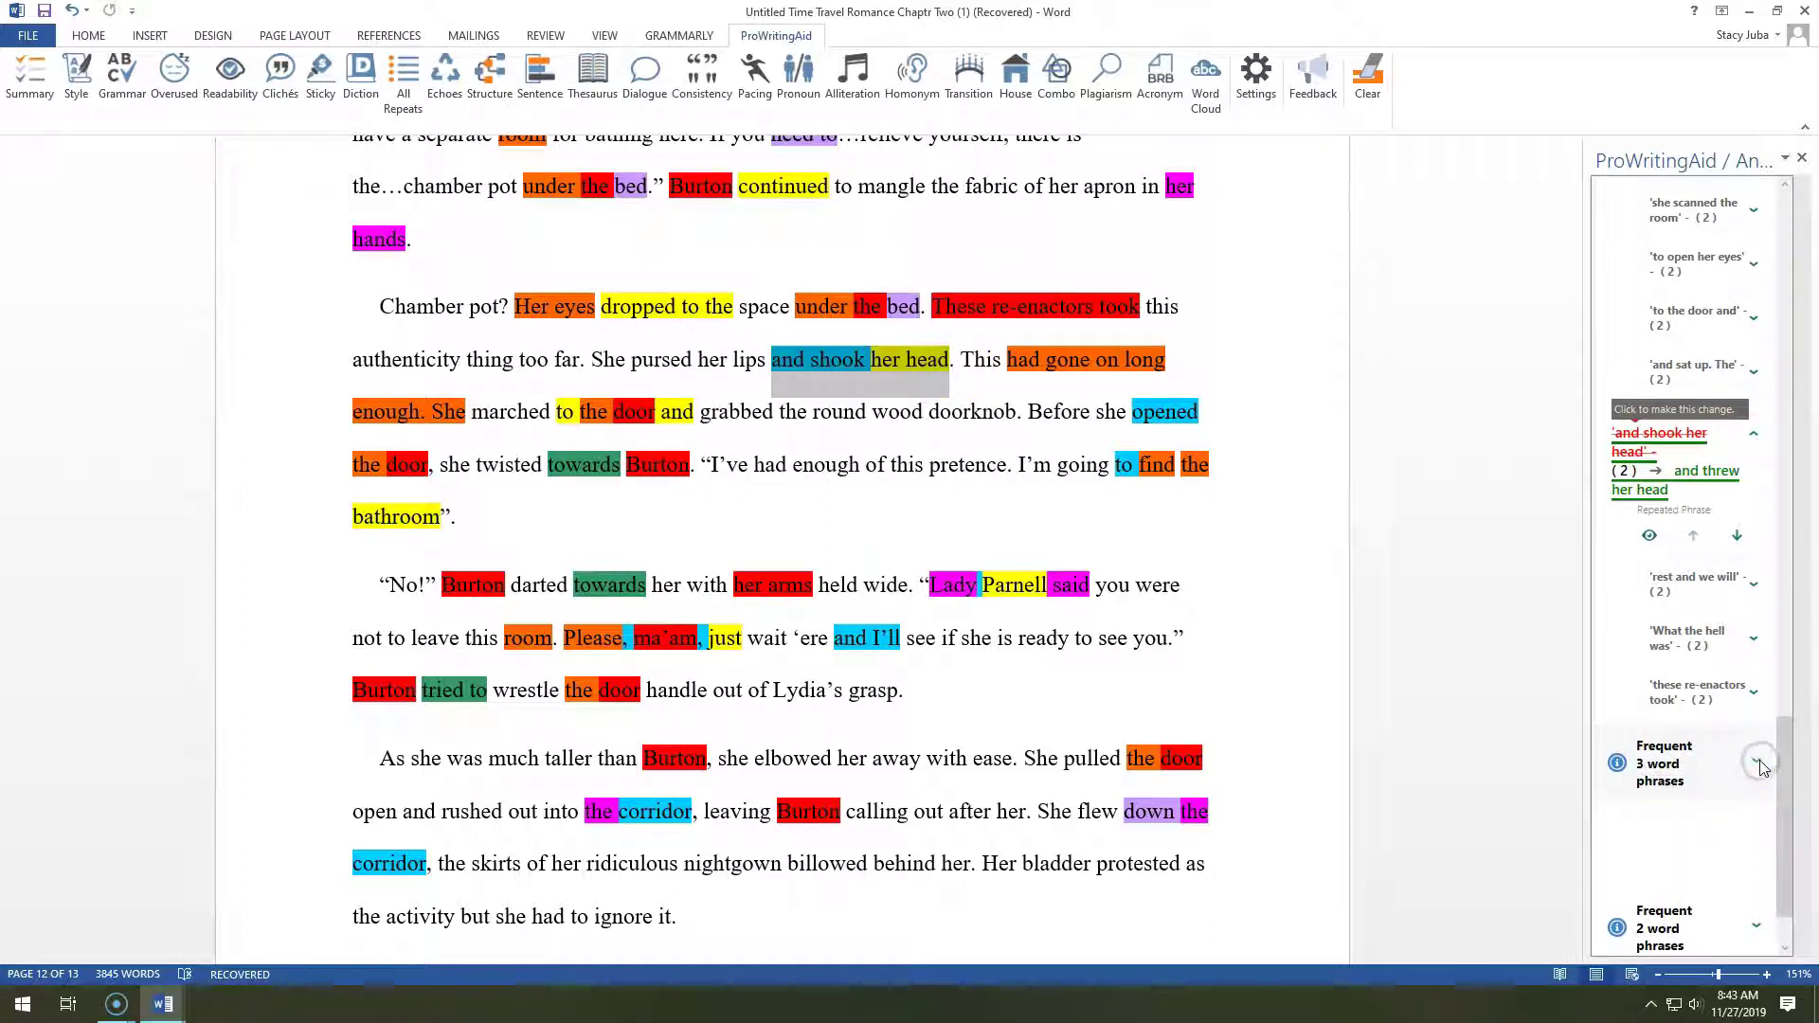
left_click_drag(1787, 653, 1769, 479)
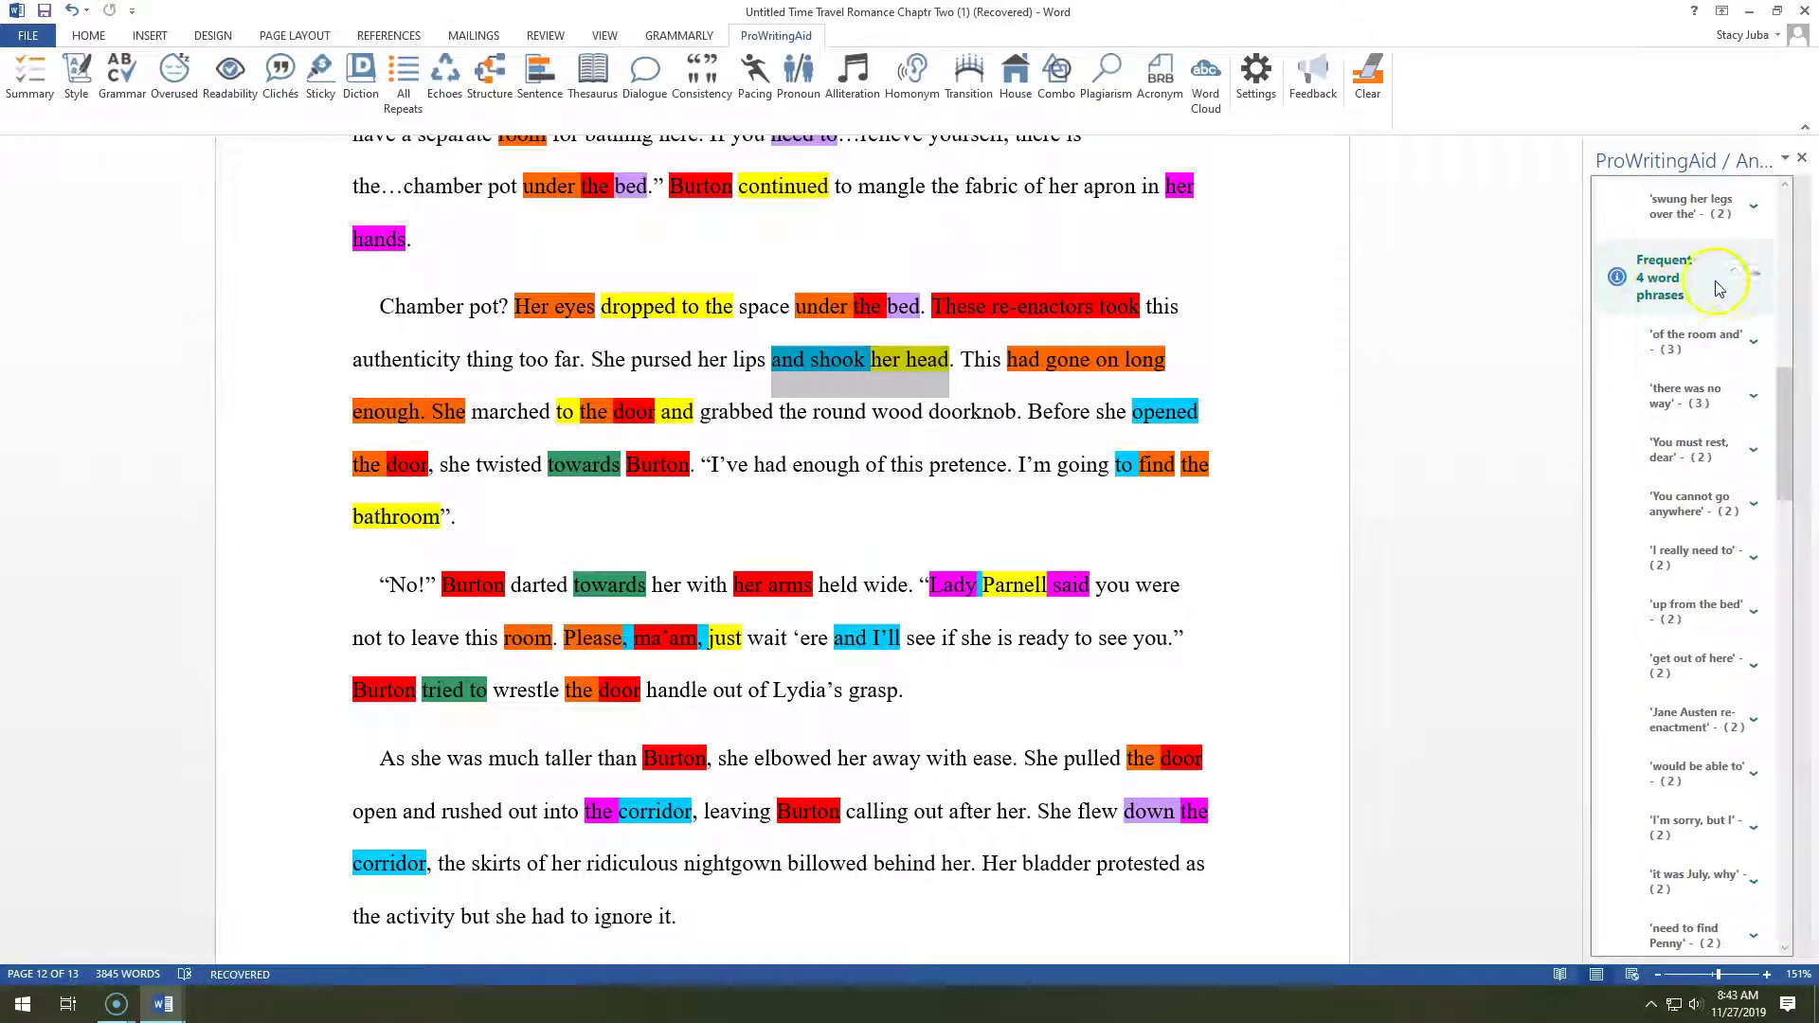
left_click_drag(1777, 455, 1813, 886)
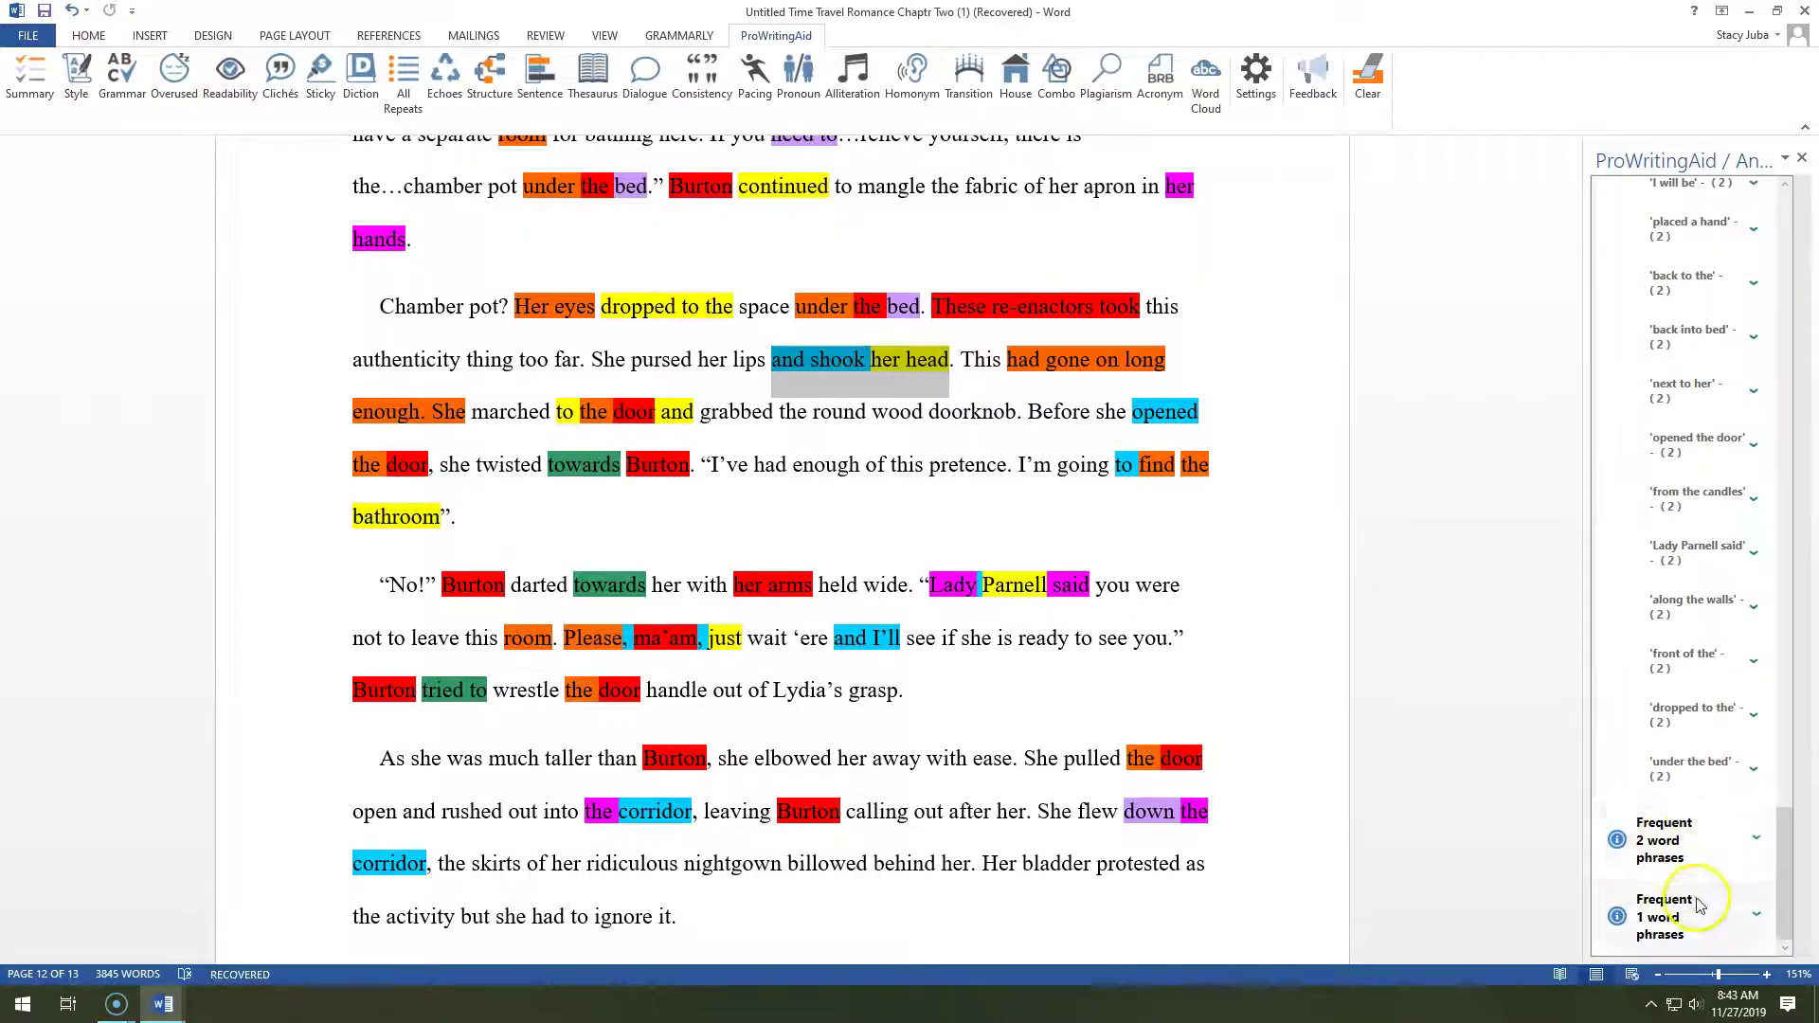
- List the frequent one-word repeats and locate the repeated word "just" in the chapter
left_click(1757, 916)
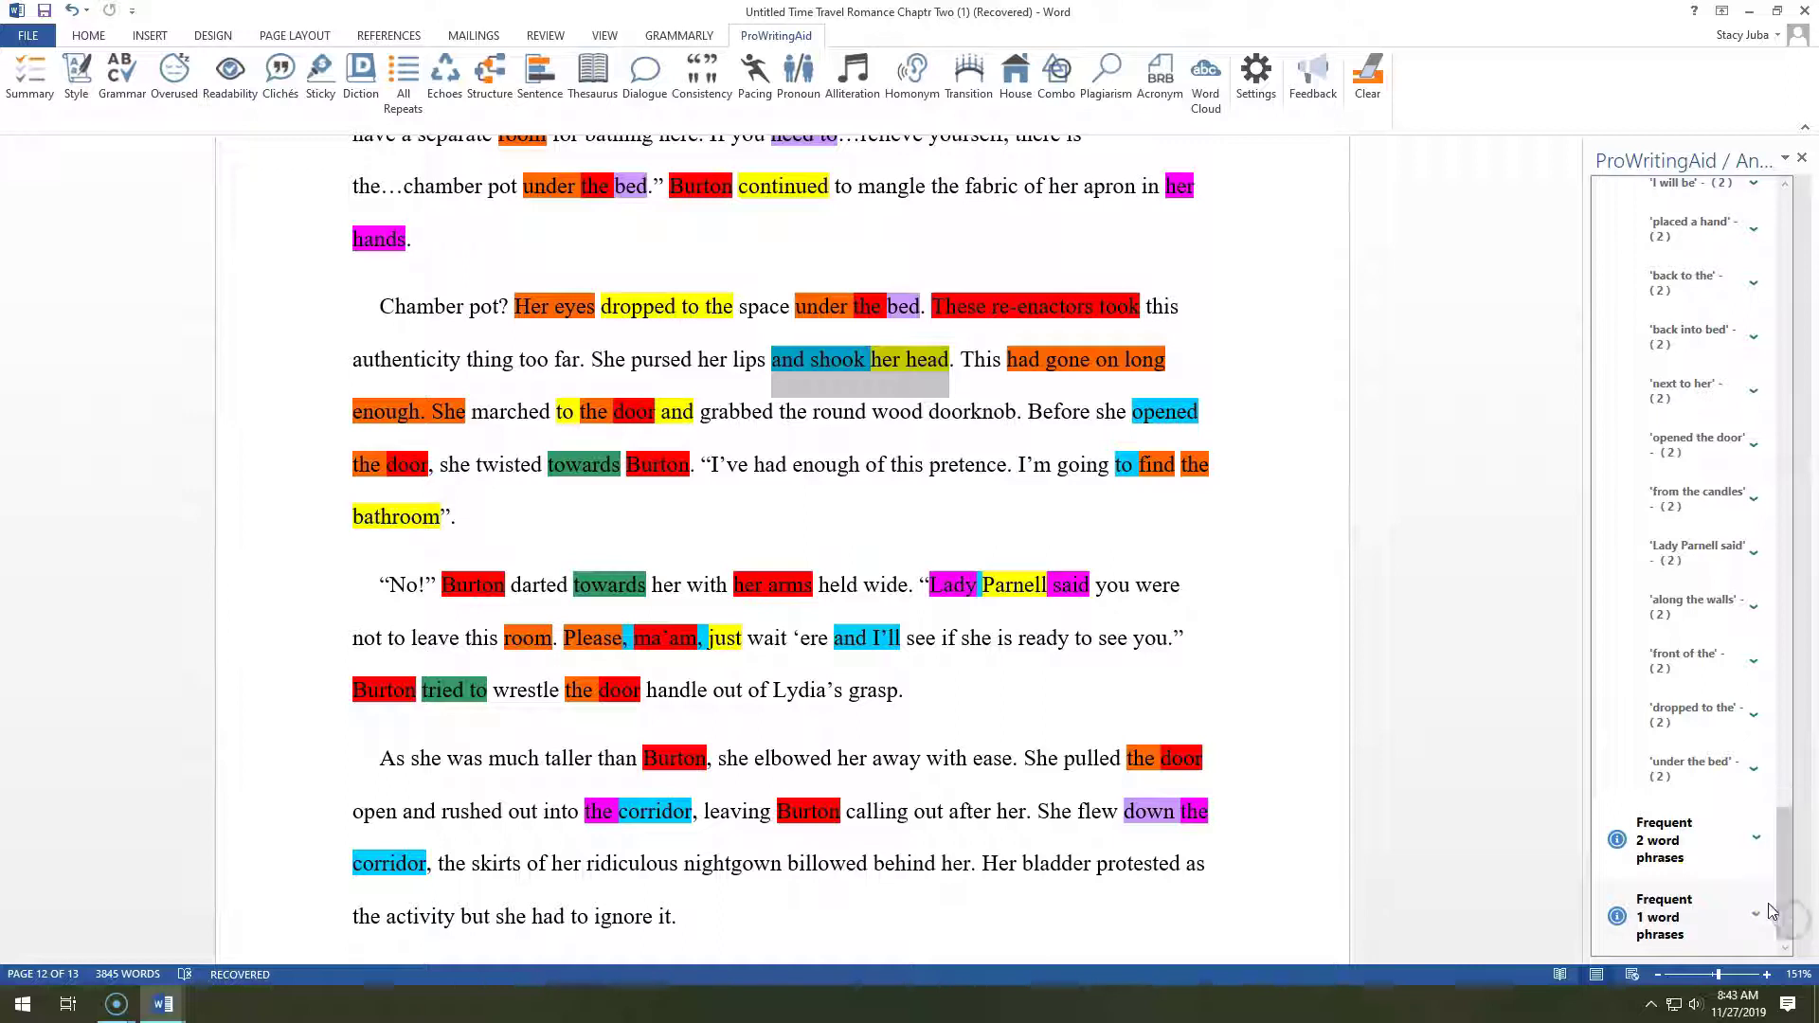
left_click_drag(1786, 744, 1787, 879)
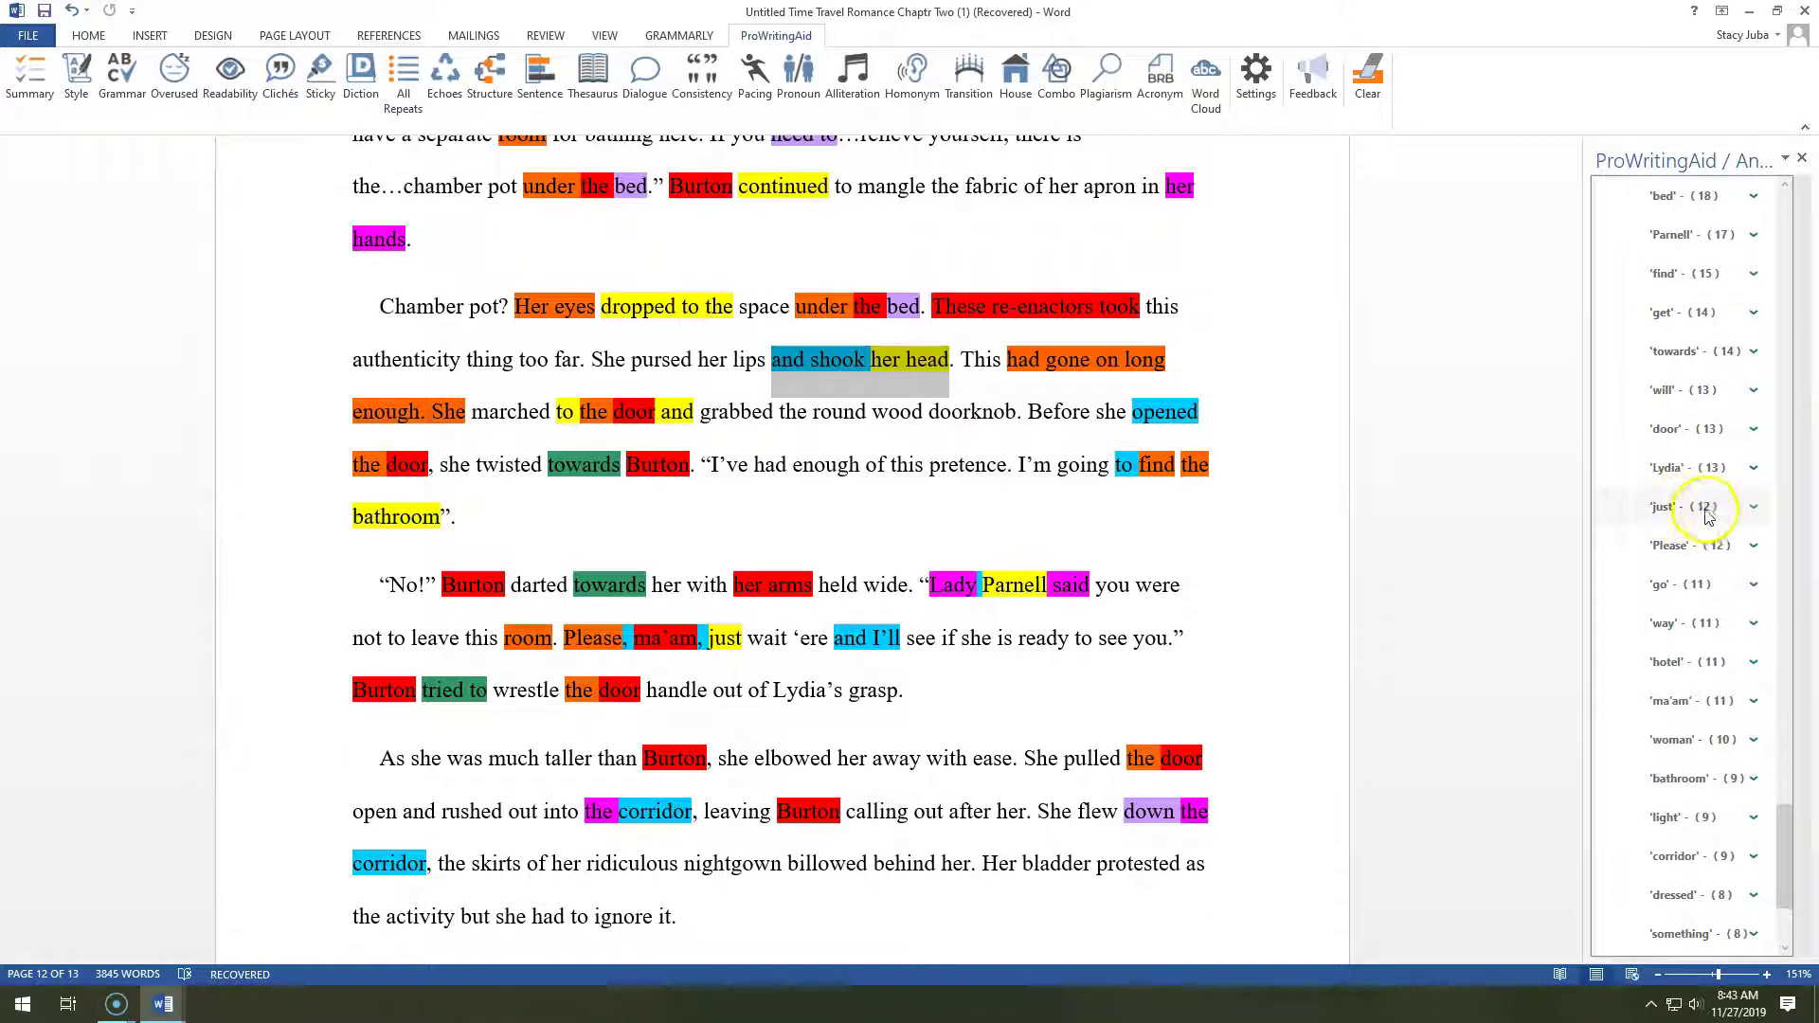
left_click(1754, 511)
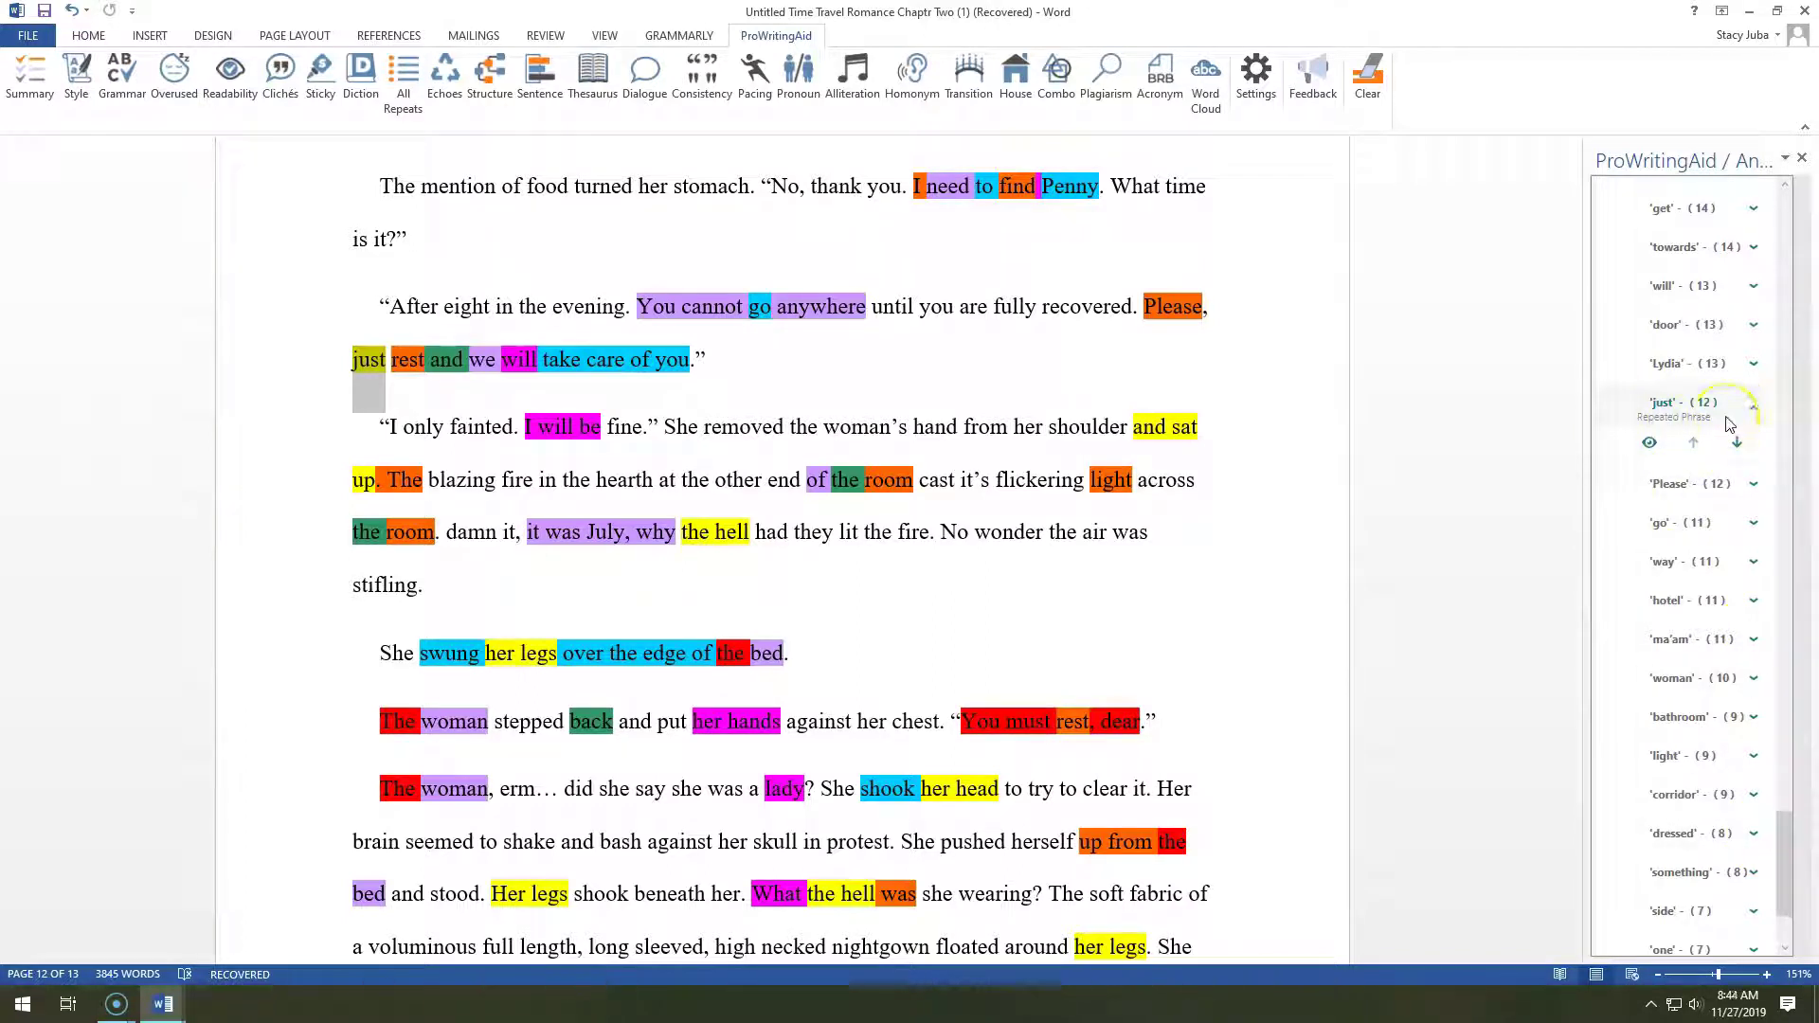
- Clear the report highlights from the chapter and search the document for "just"
left_click(1370, 86)
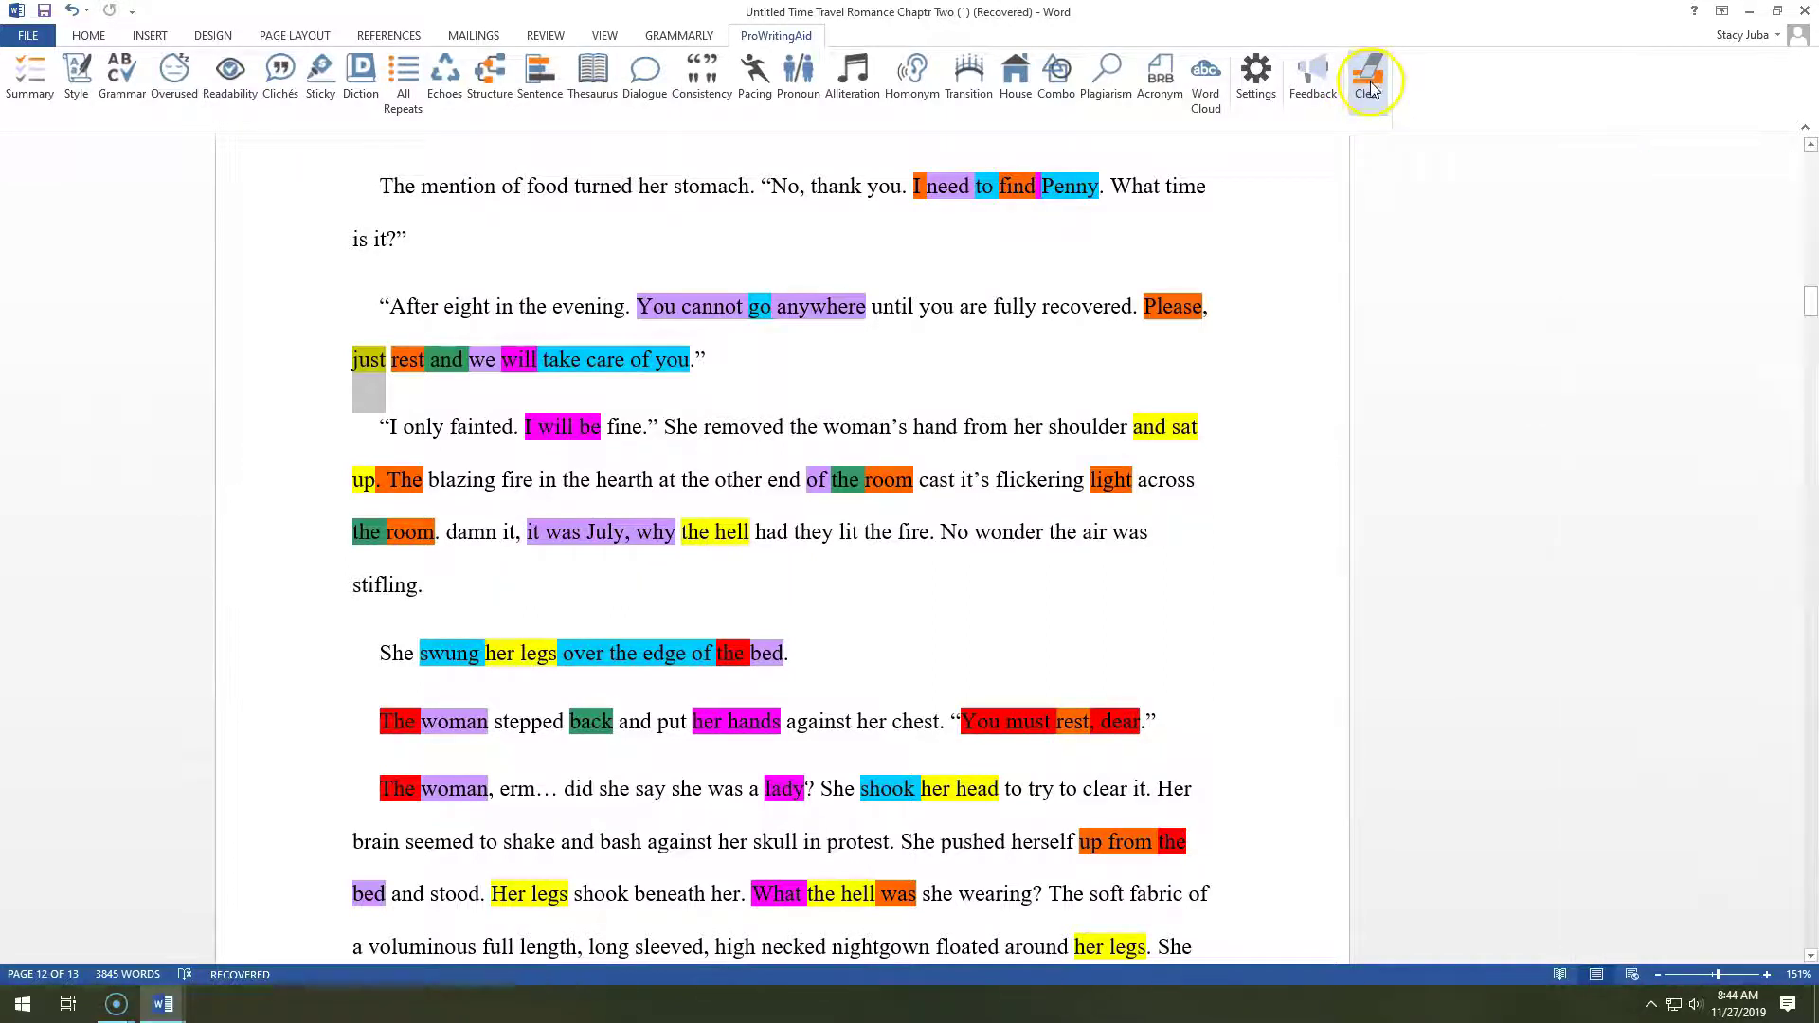
left_click(88, 36)
left_click(1624, 61)
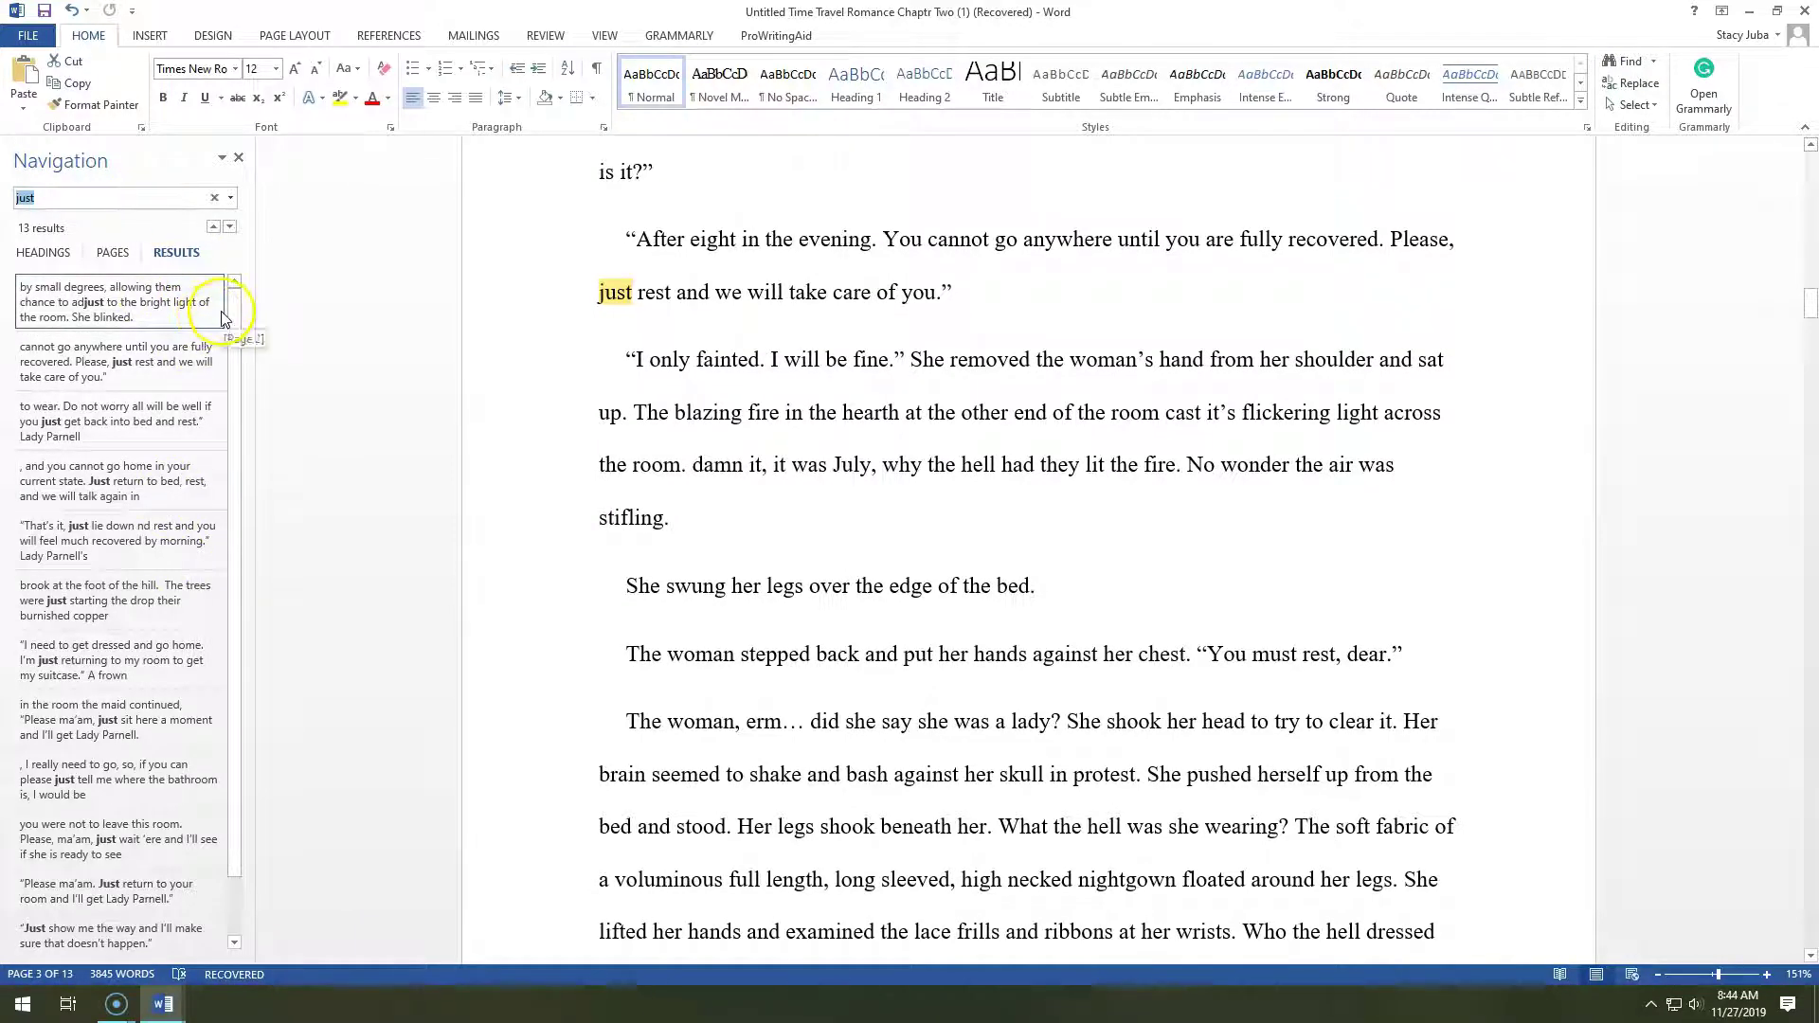
- Go through the search results for "just" from "Please, just rest" to "Just return to bed", reading each in context
left_click(776, 38)
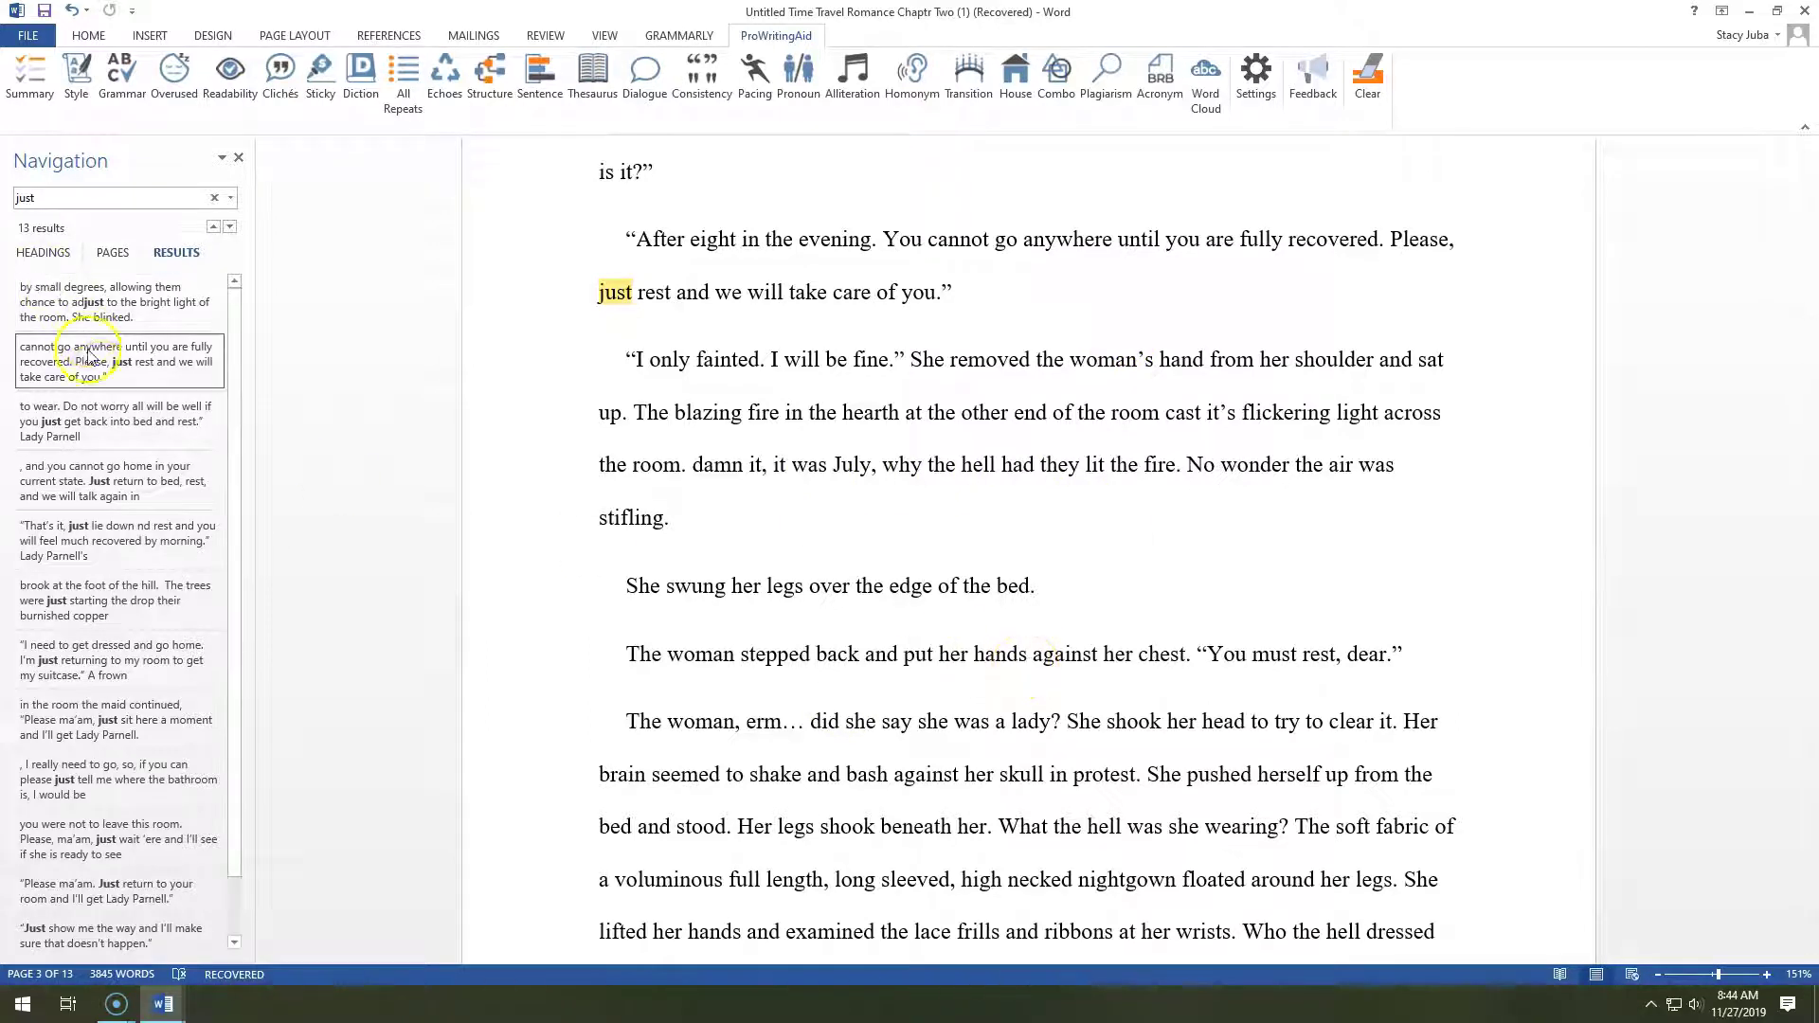
left_click(104, 384)
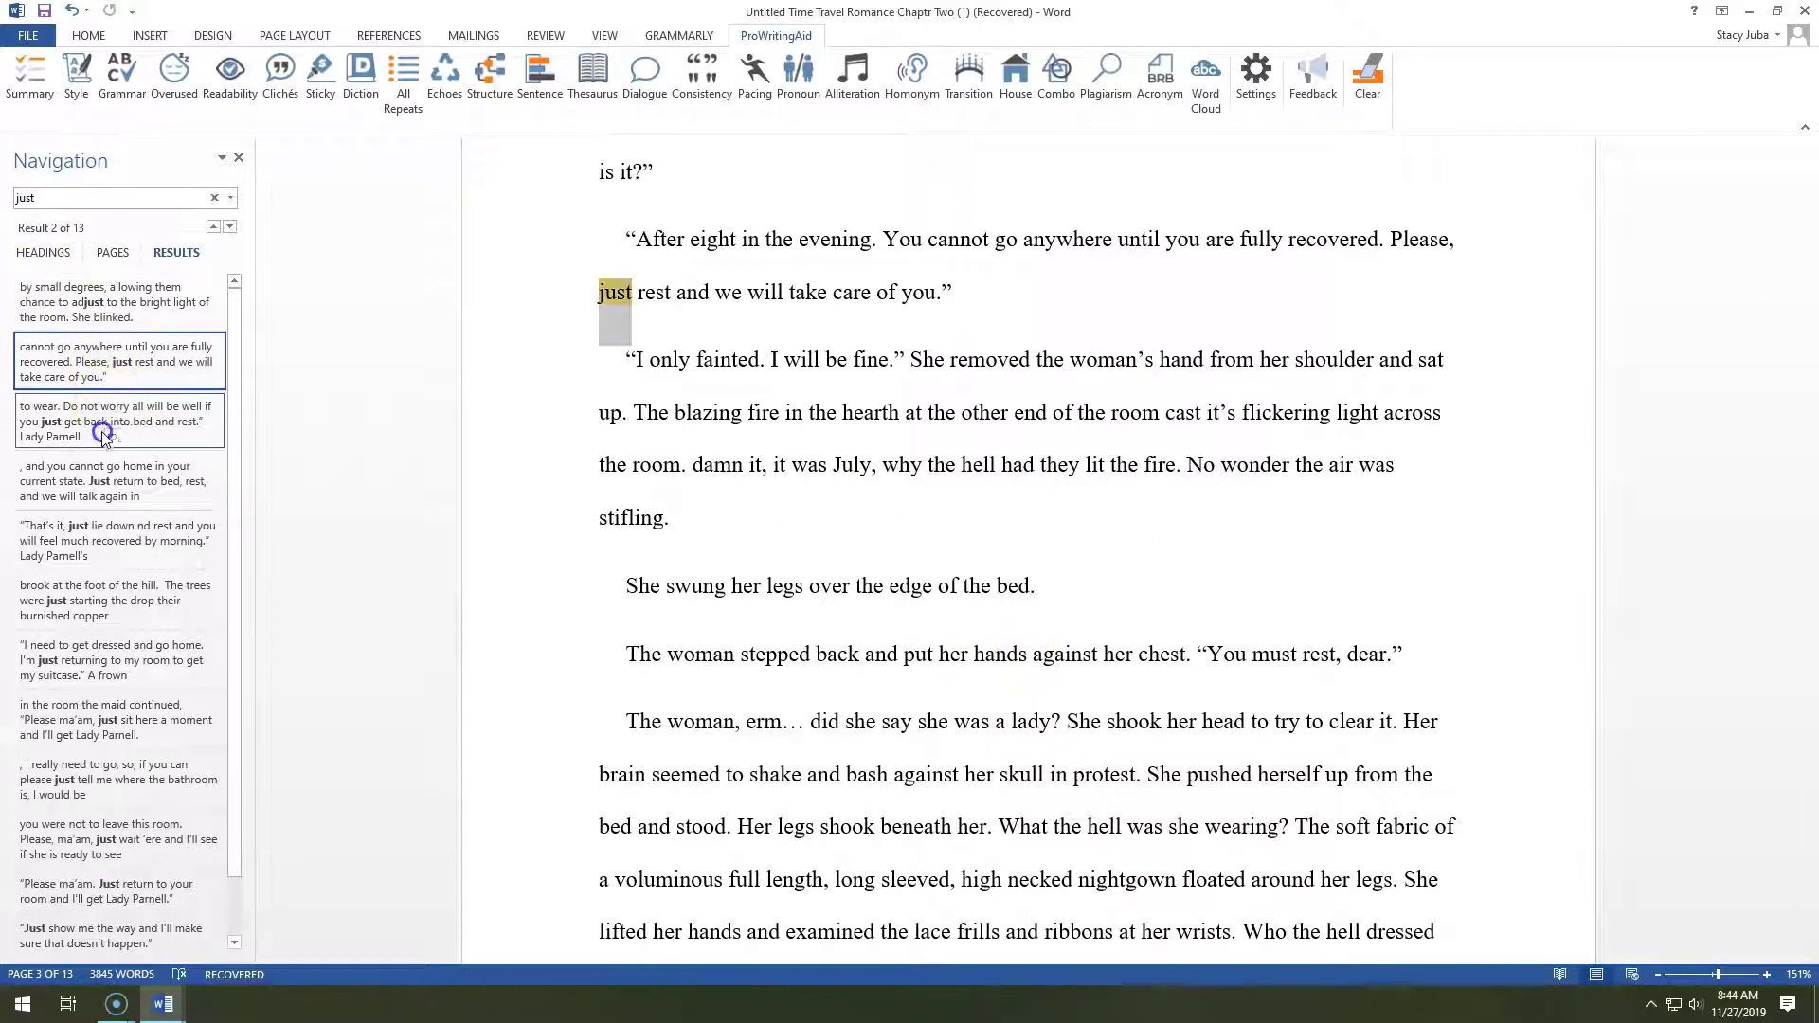
left_click(103, 426)
left_click(114, 502)
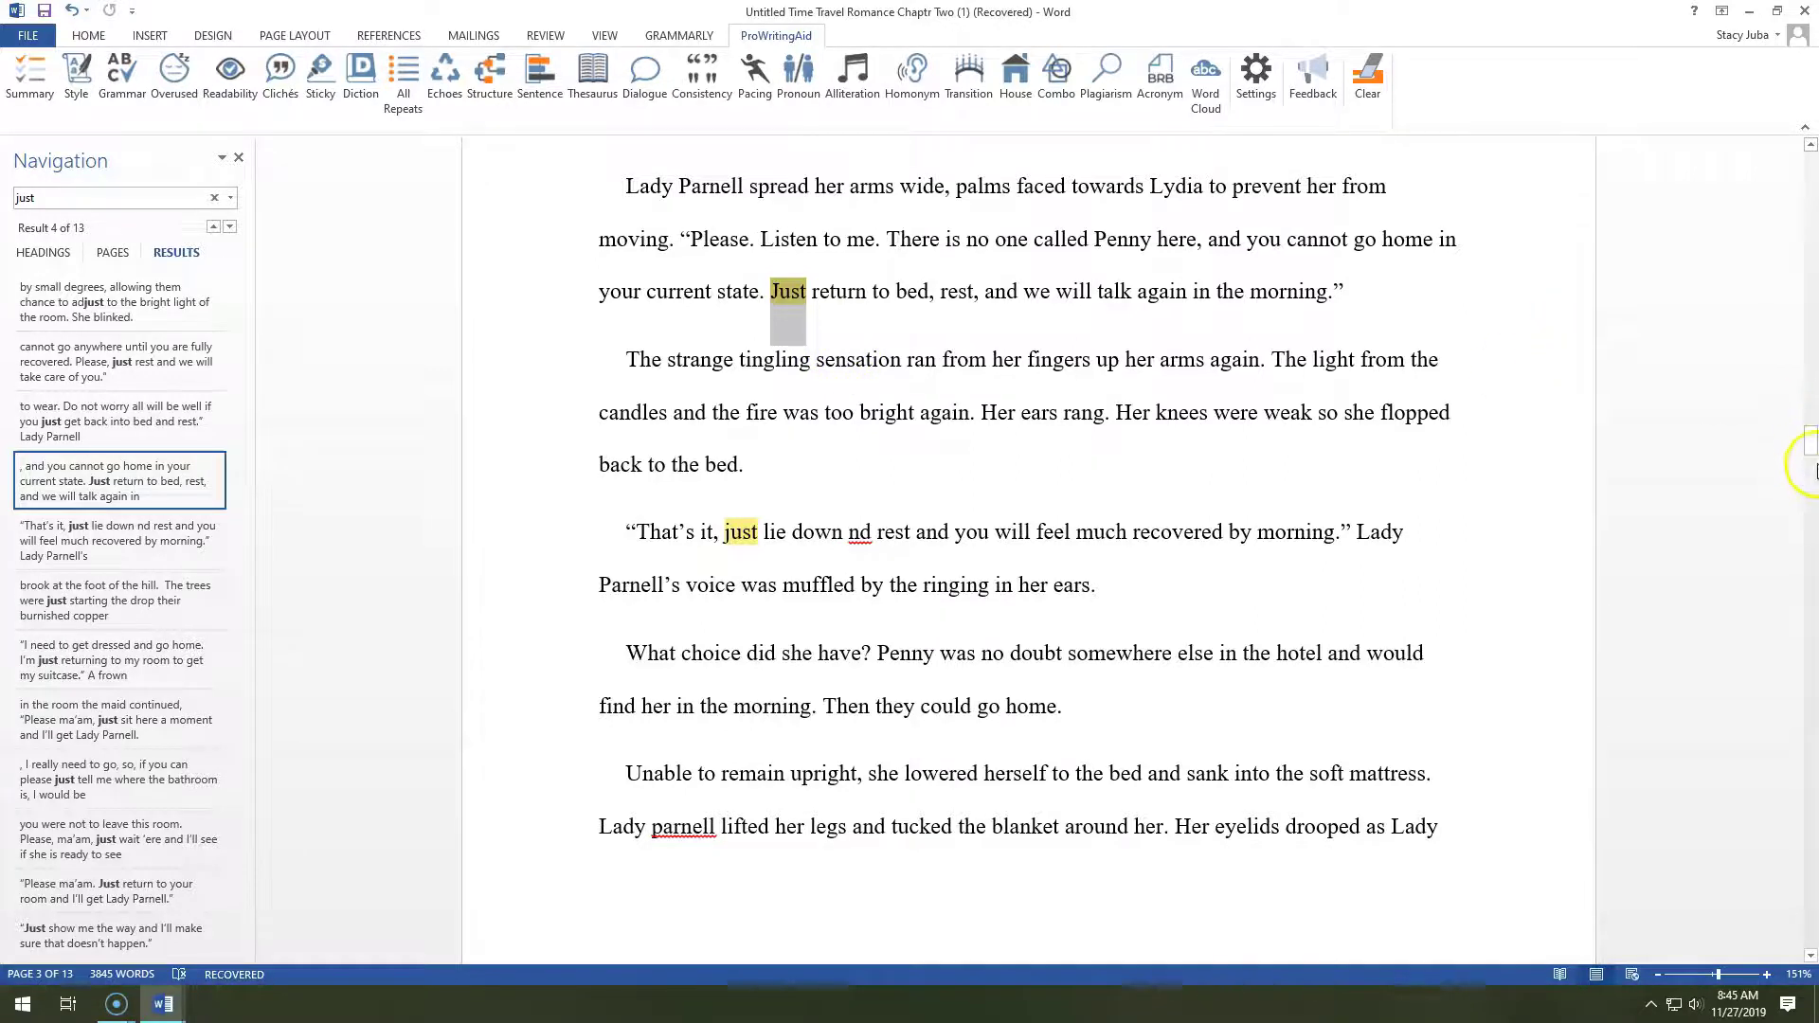
left_click_drag(1810, 451, 1810, 456)
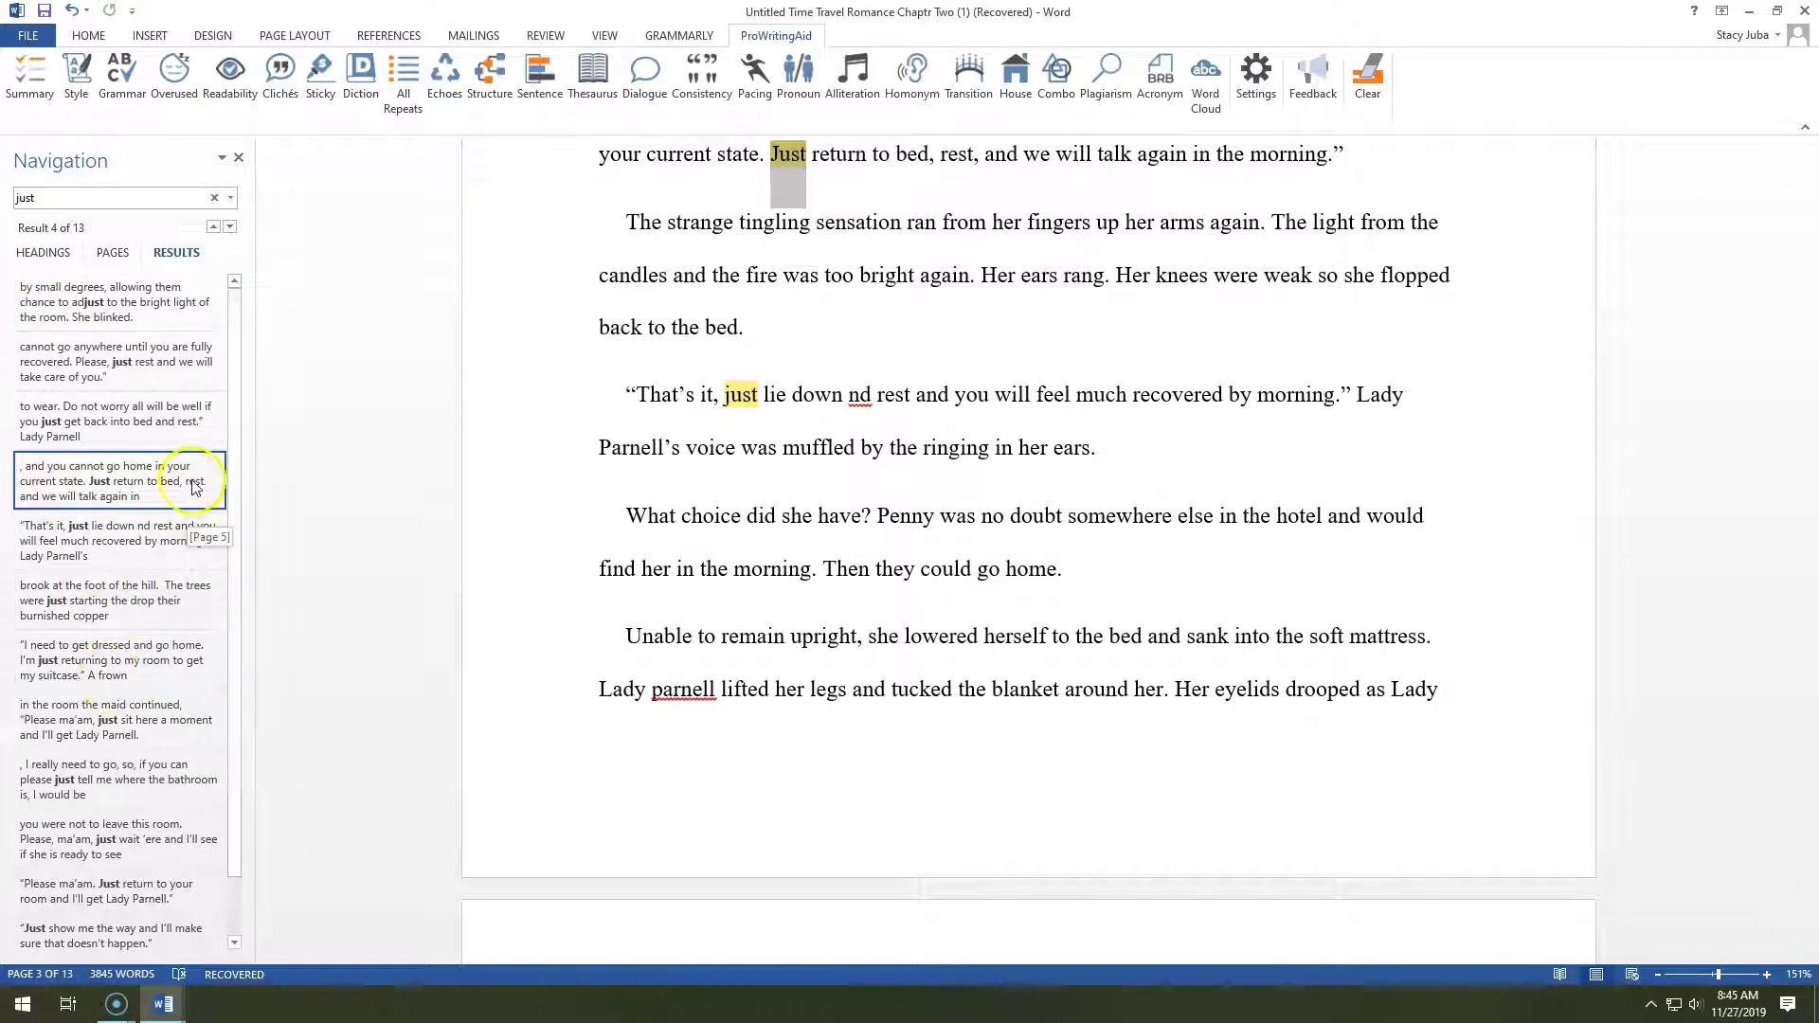
left_click_drag(236, 461, 236, 469)
- Delete "just" from the sentence "Do not worry all will be well if you just get back into bed and rest."
left_click(163, 412)
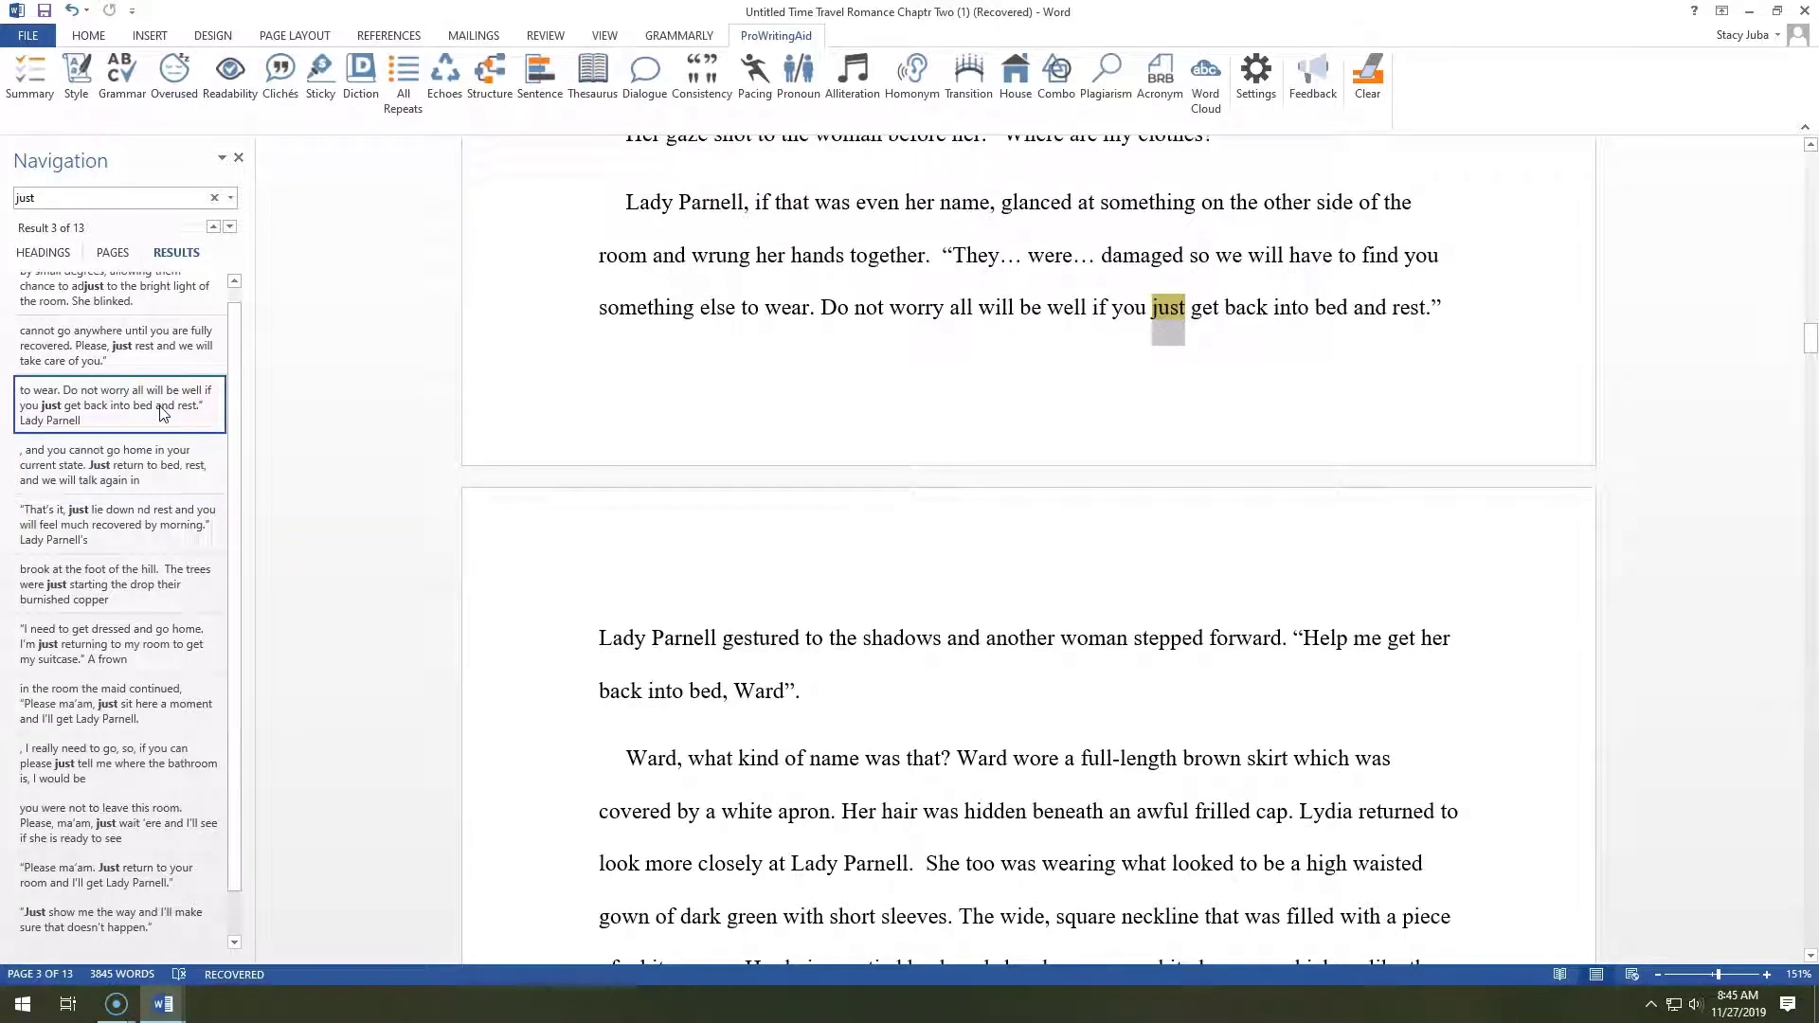
left_click(1161, 336)
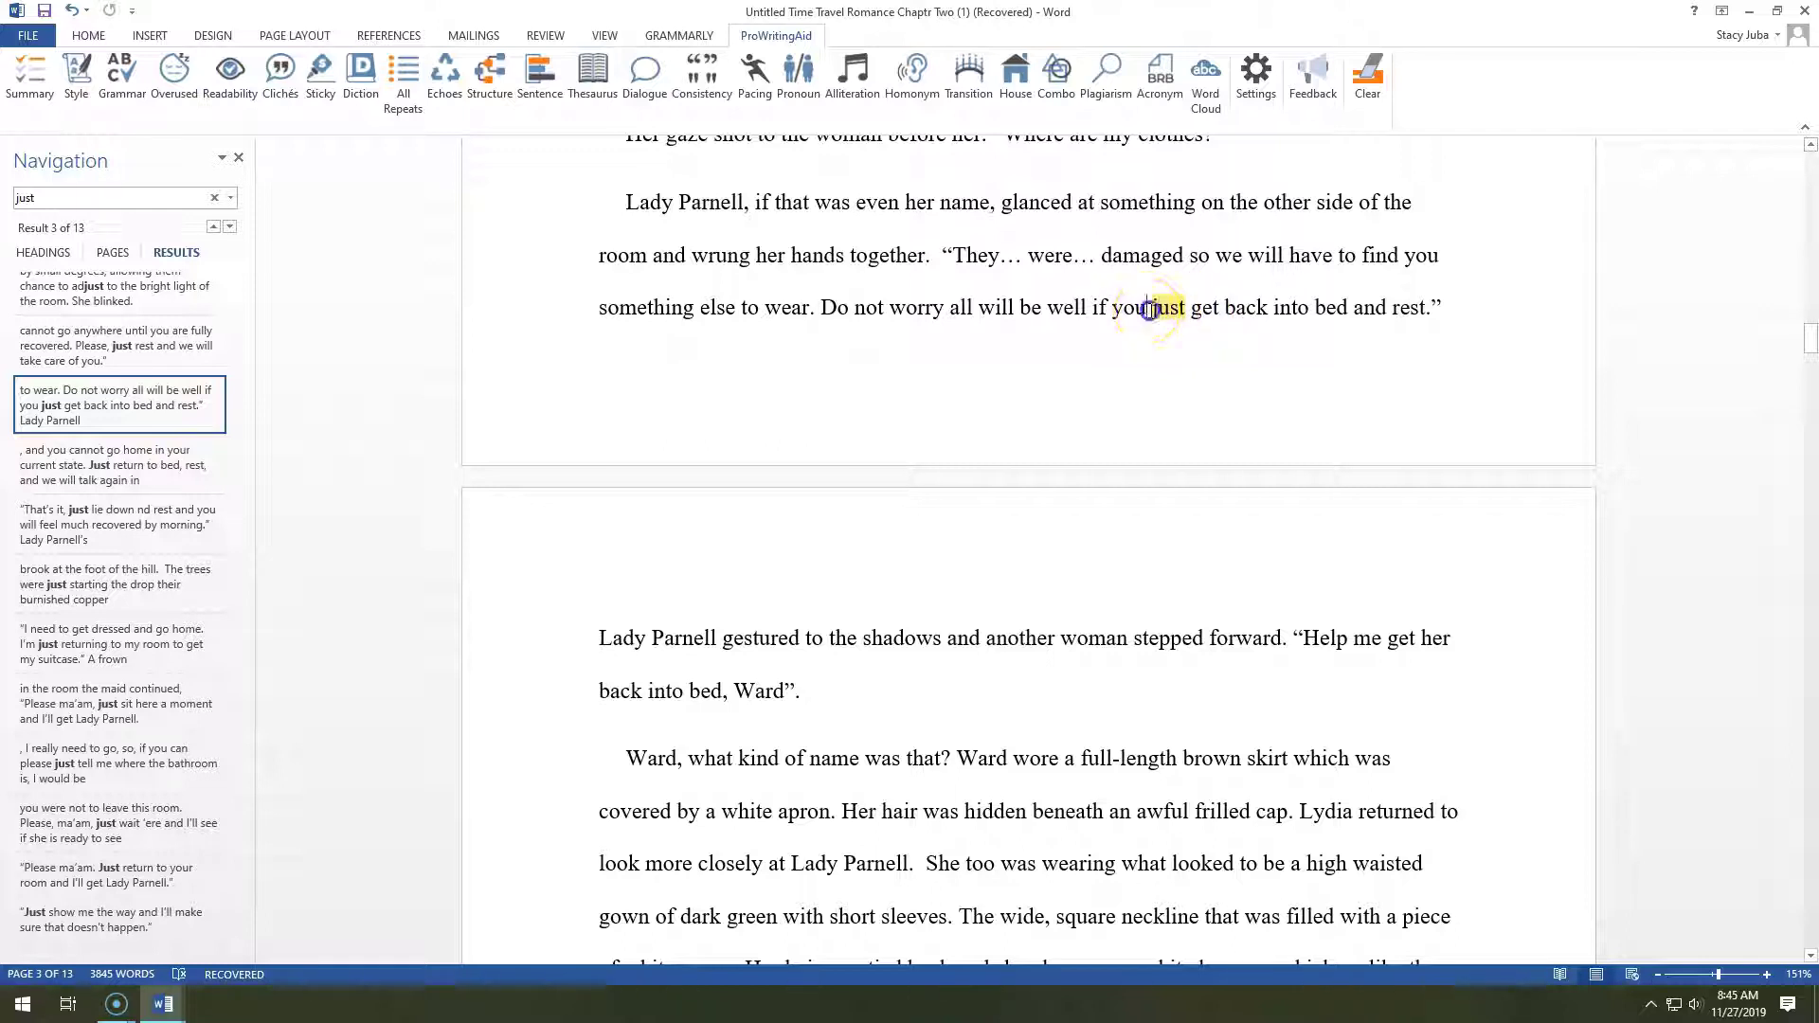
double_click(1175, 308)
key("Delete")
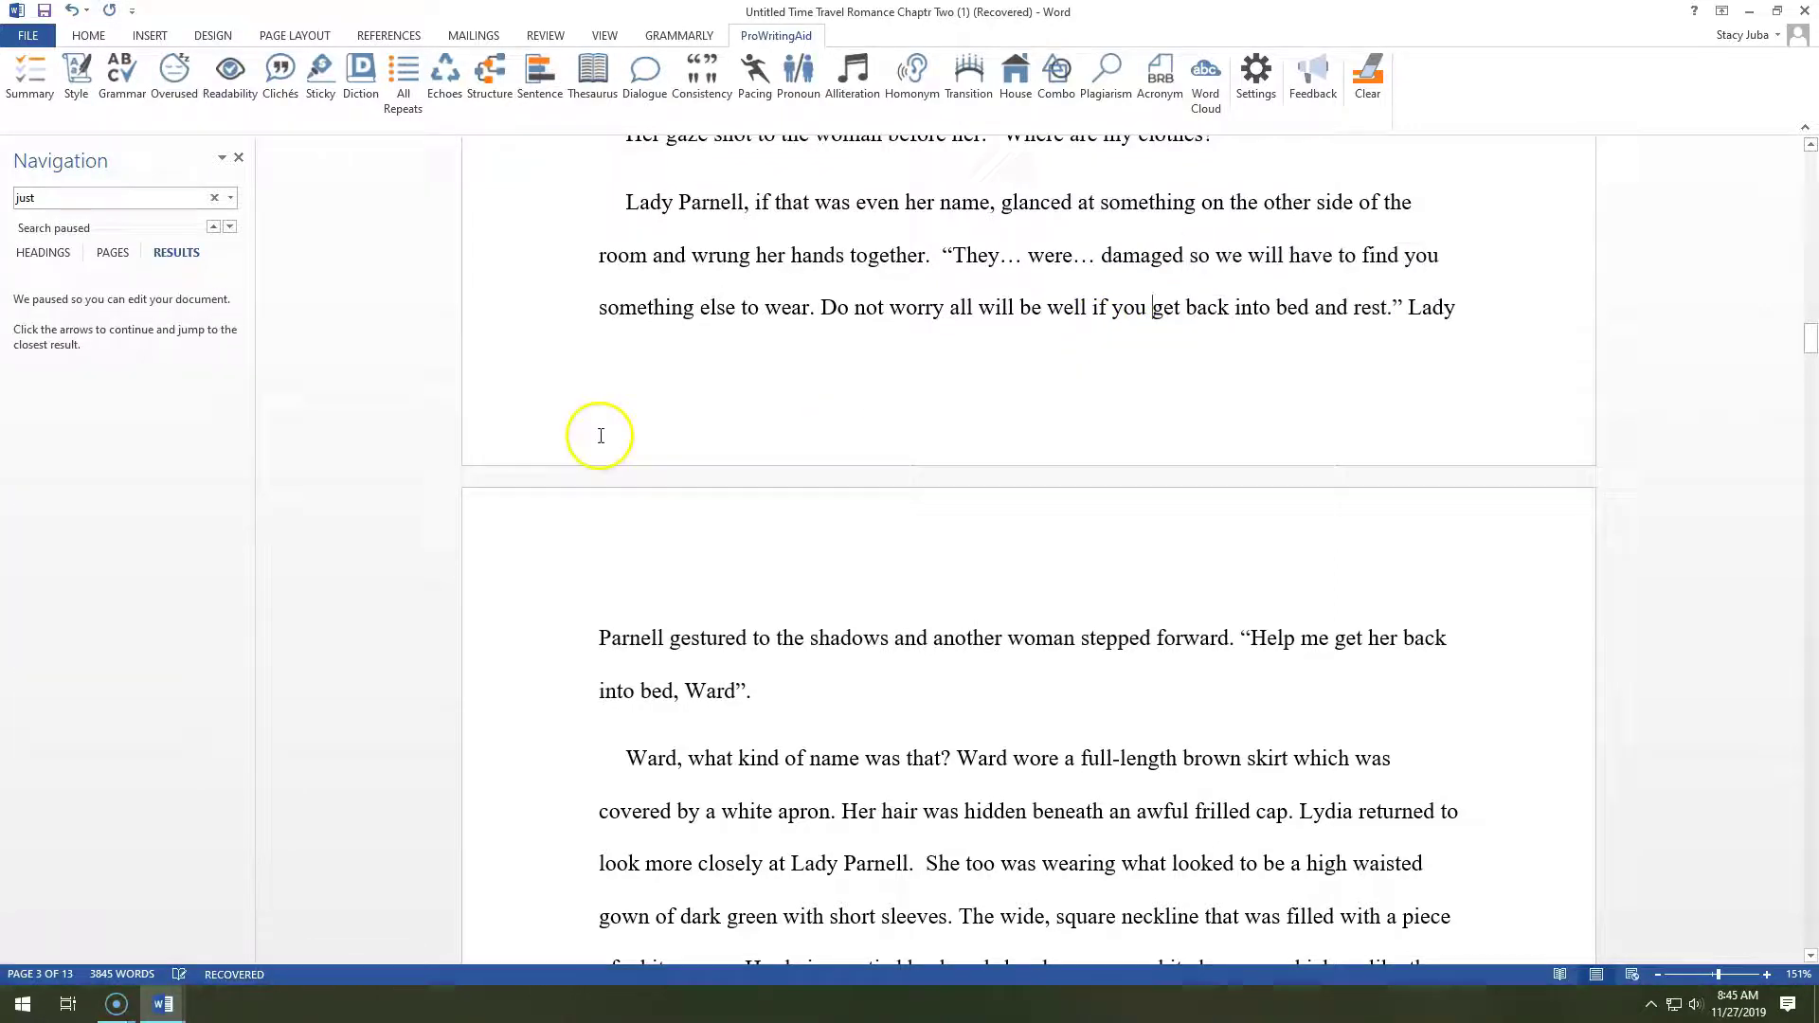
- Resume the search for "just" and check further occurrences, including "if you can please just tell me where the bathroom is"
left_click(230, 228)
left_click(155, 713)
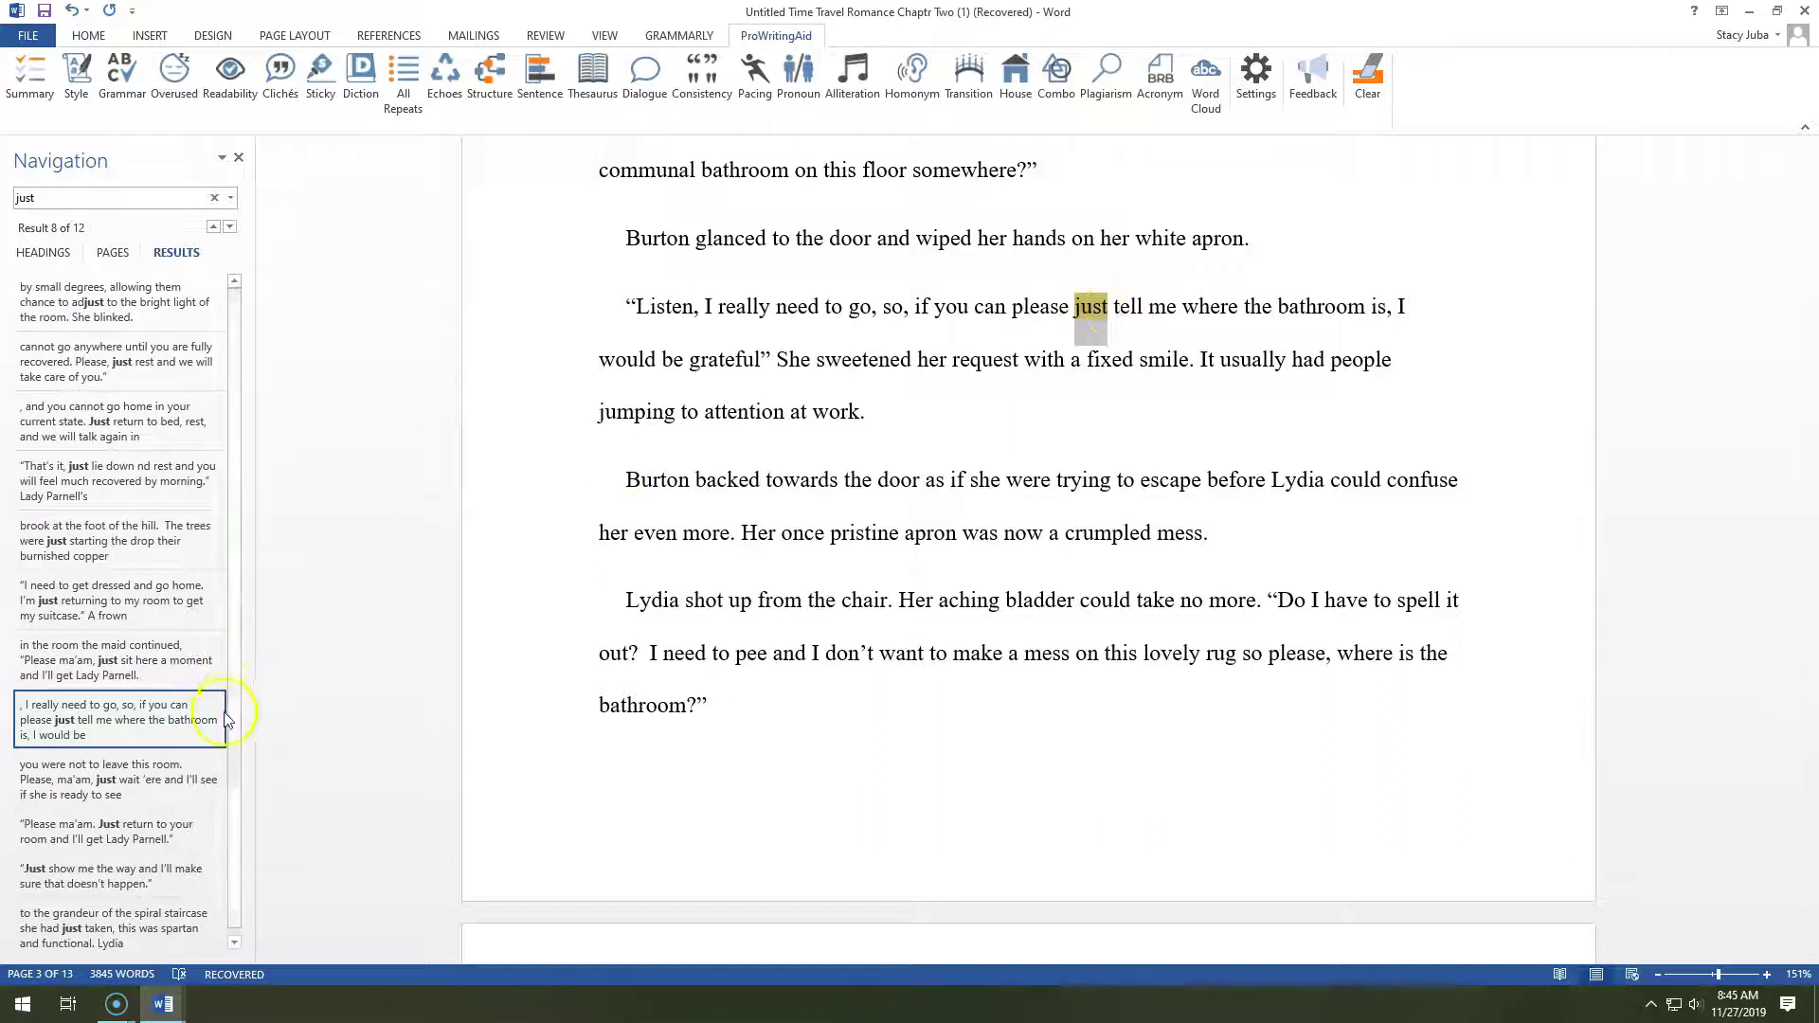
left_click(235, 932)
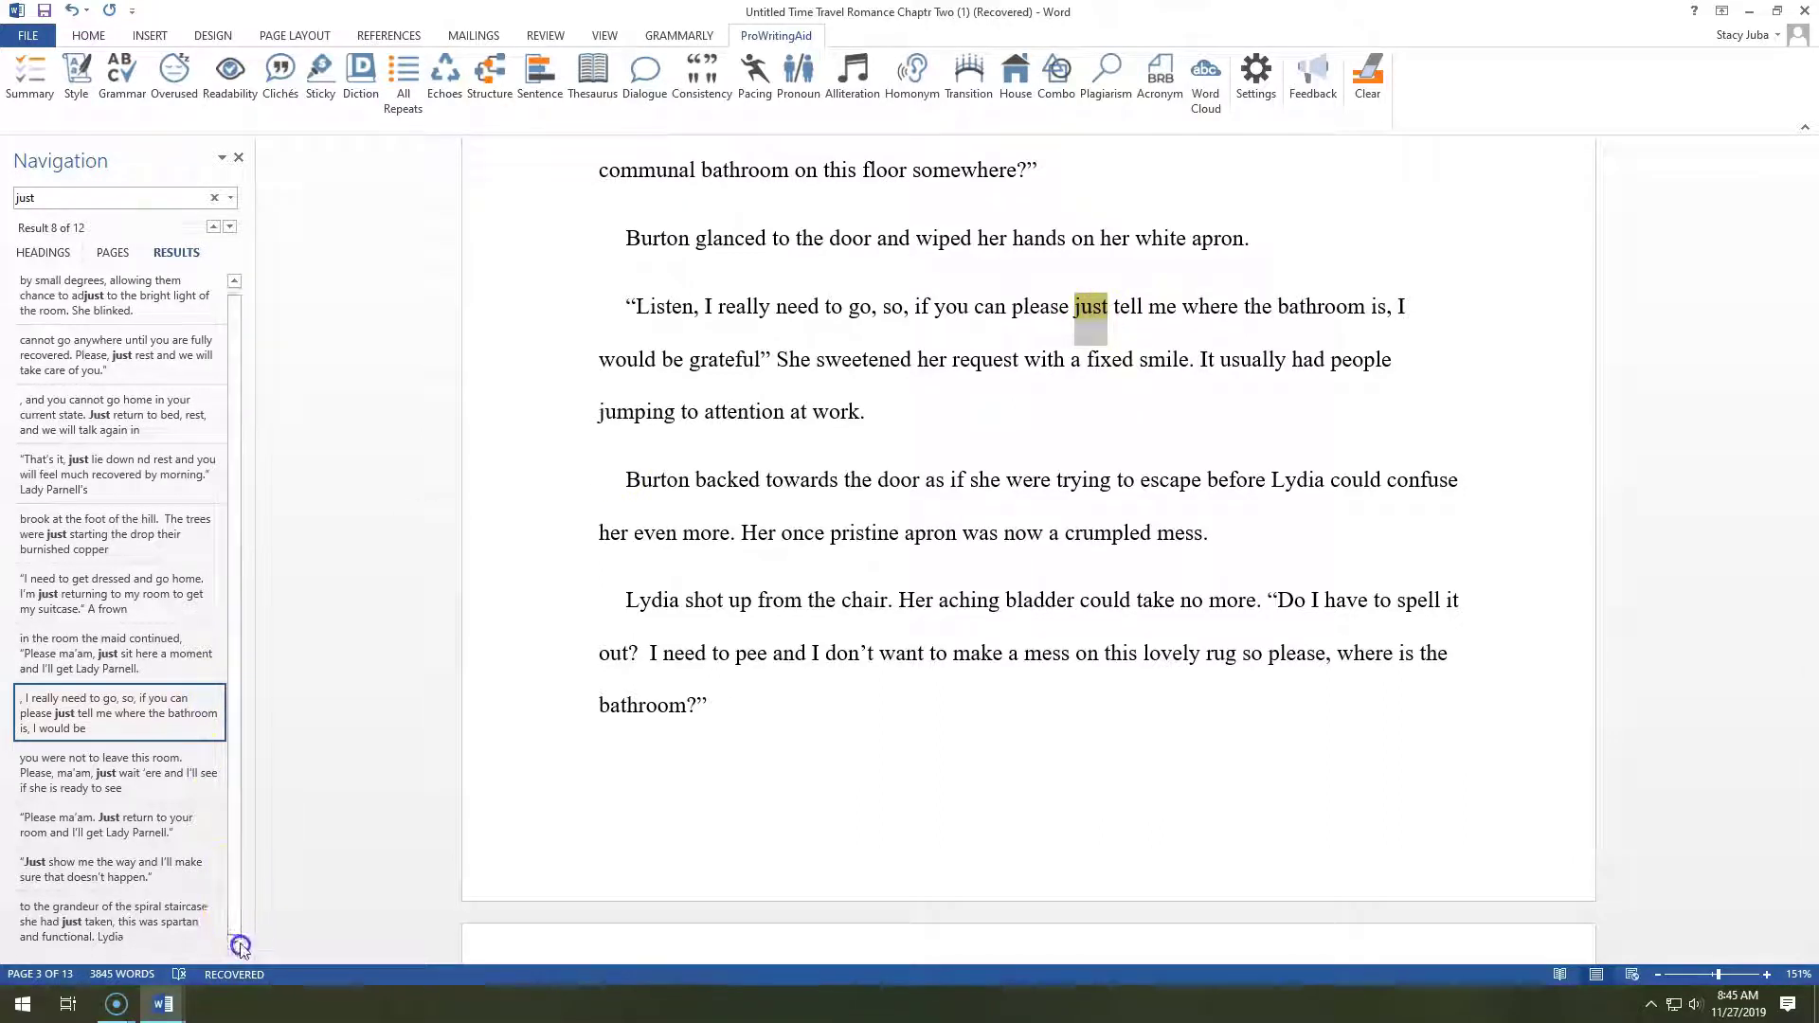
left_click(163, 799)
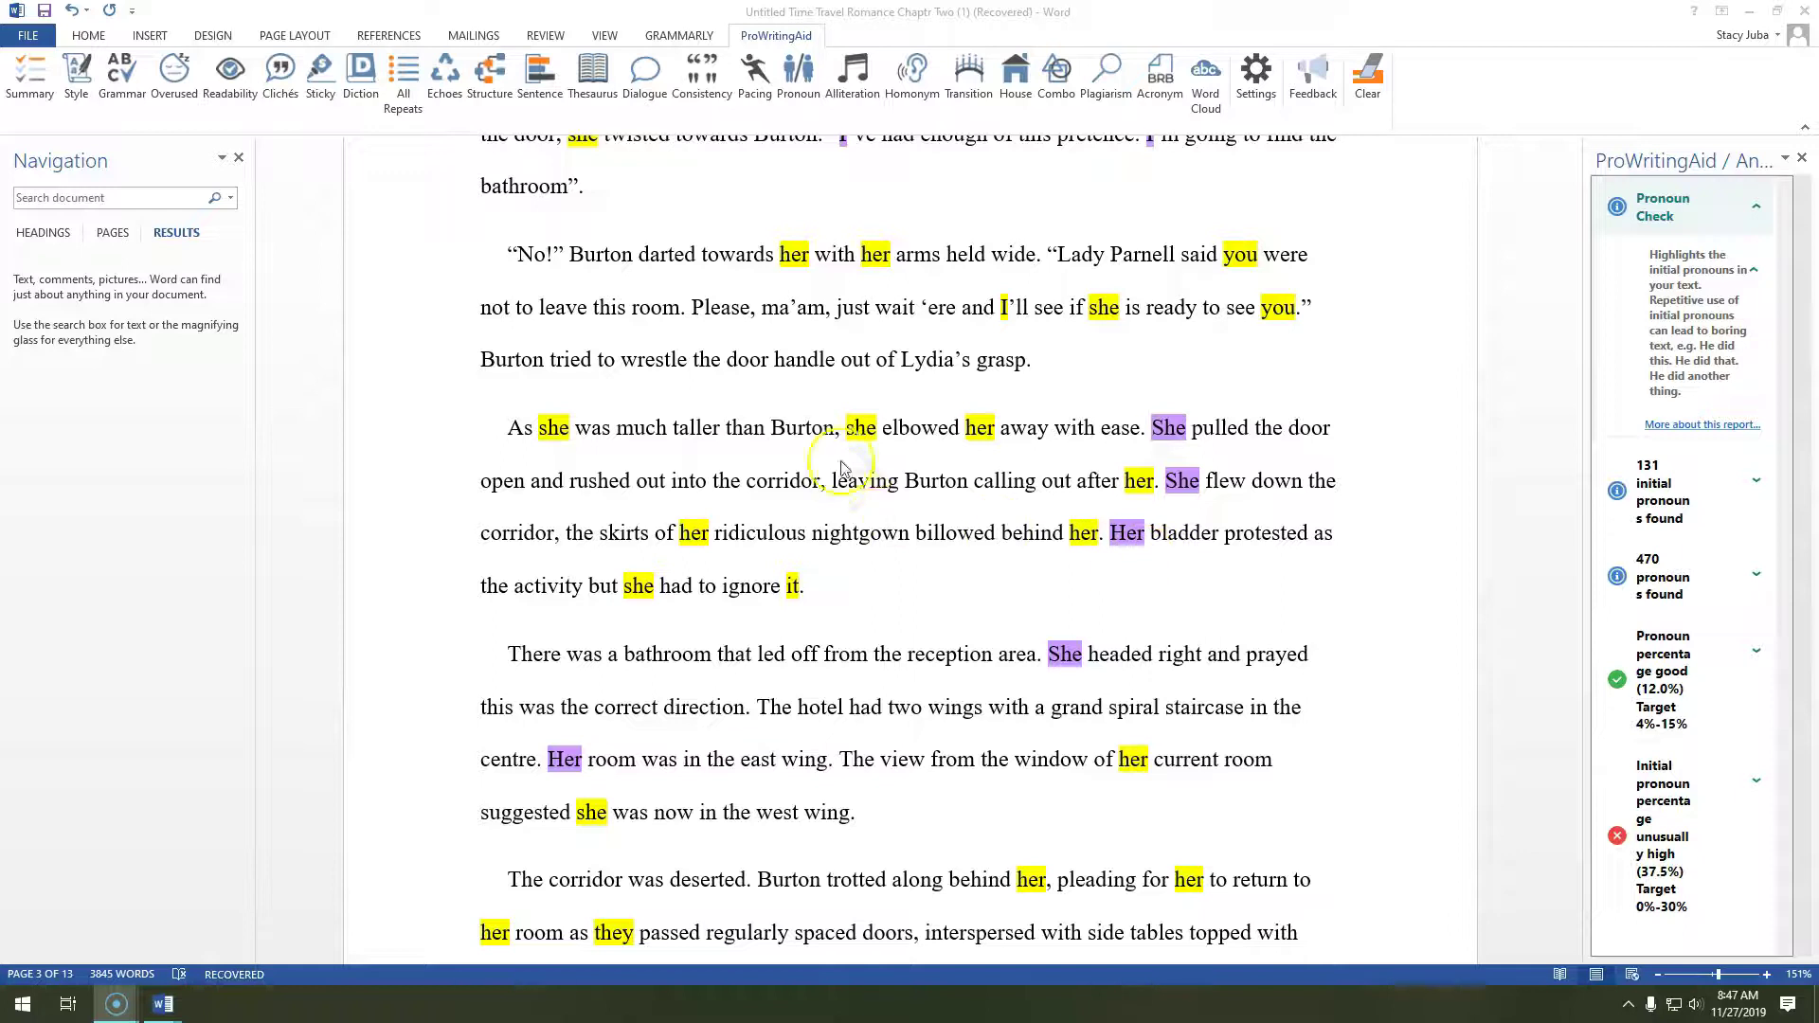
- In the paragraph beginning "As she was much taller than Burton", replace "she" before "elbowed" with "Lydia"
key("ctrl+a")
left_click(976, 621)
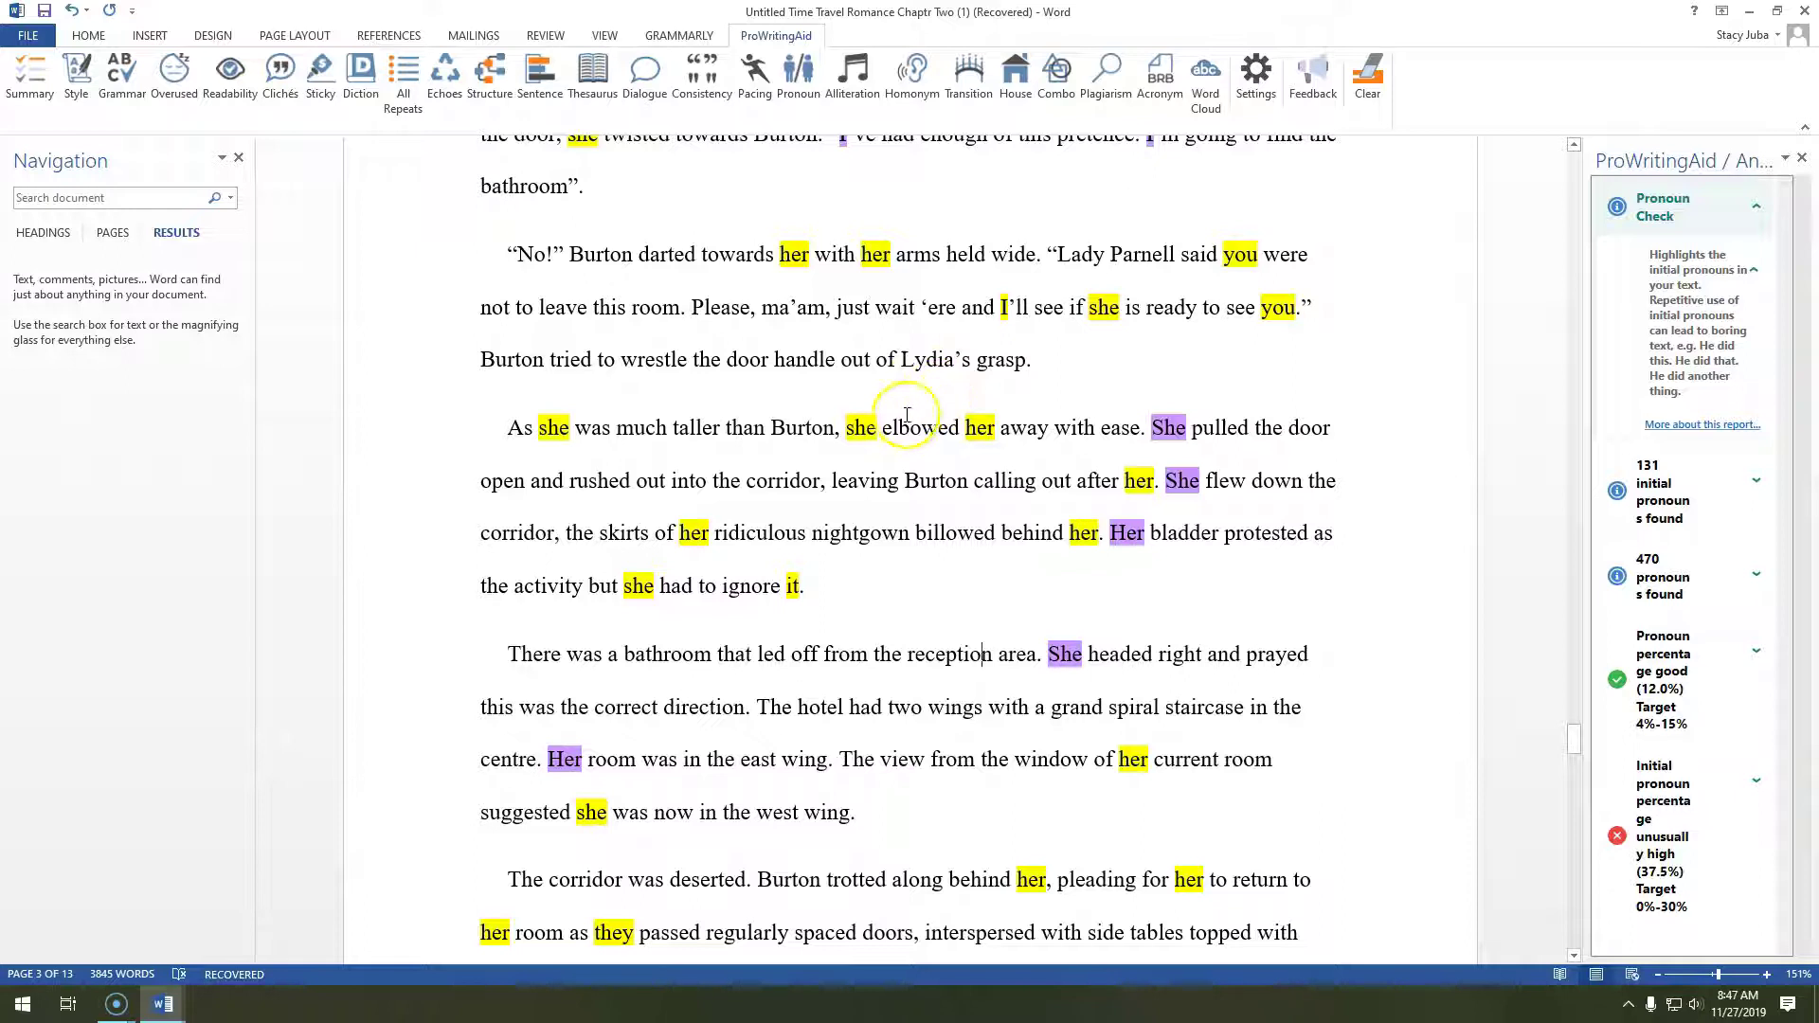
left_click(855, 428)
key("BackSpace")
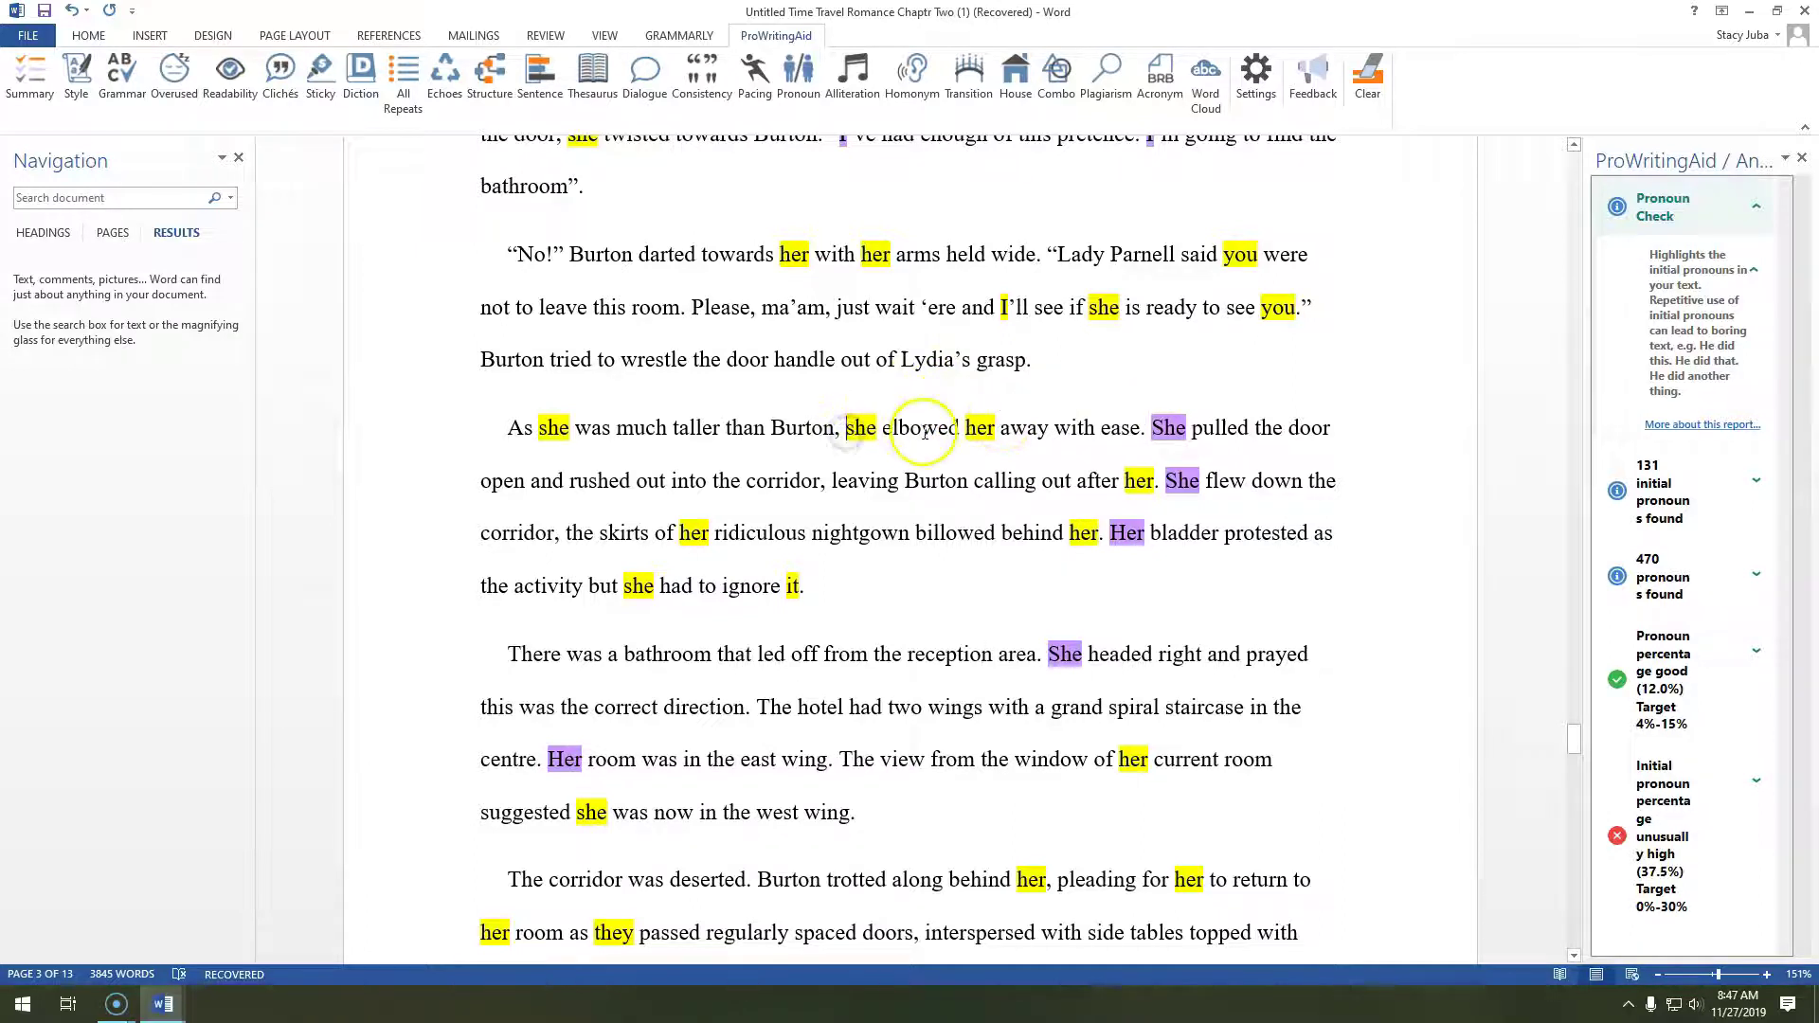
key("Delete")
key("Delete")
type("Lyda")
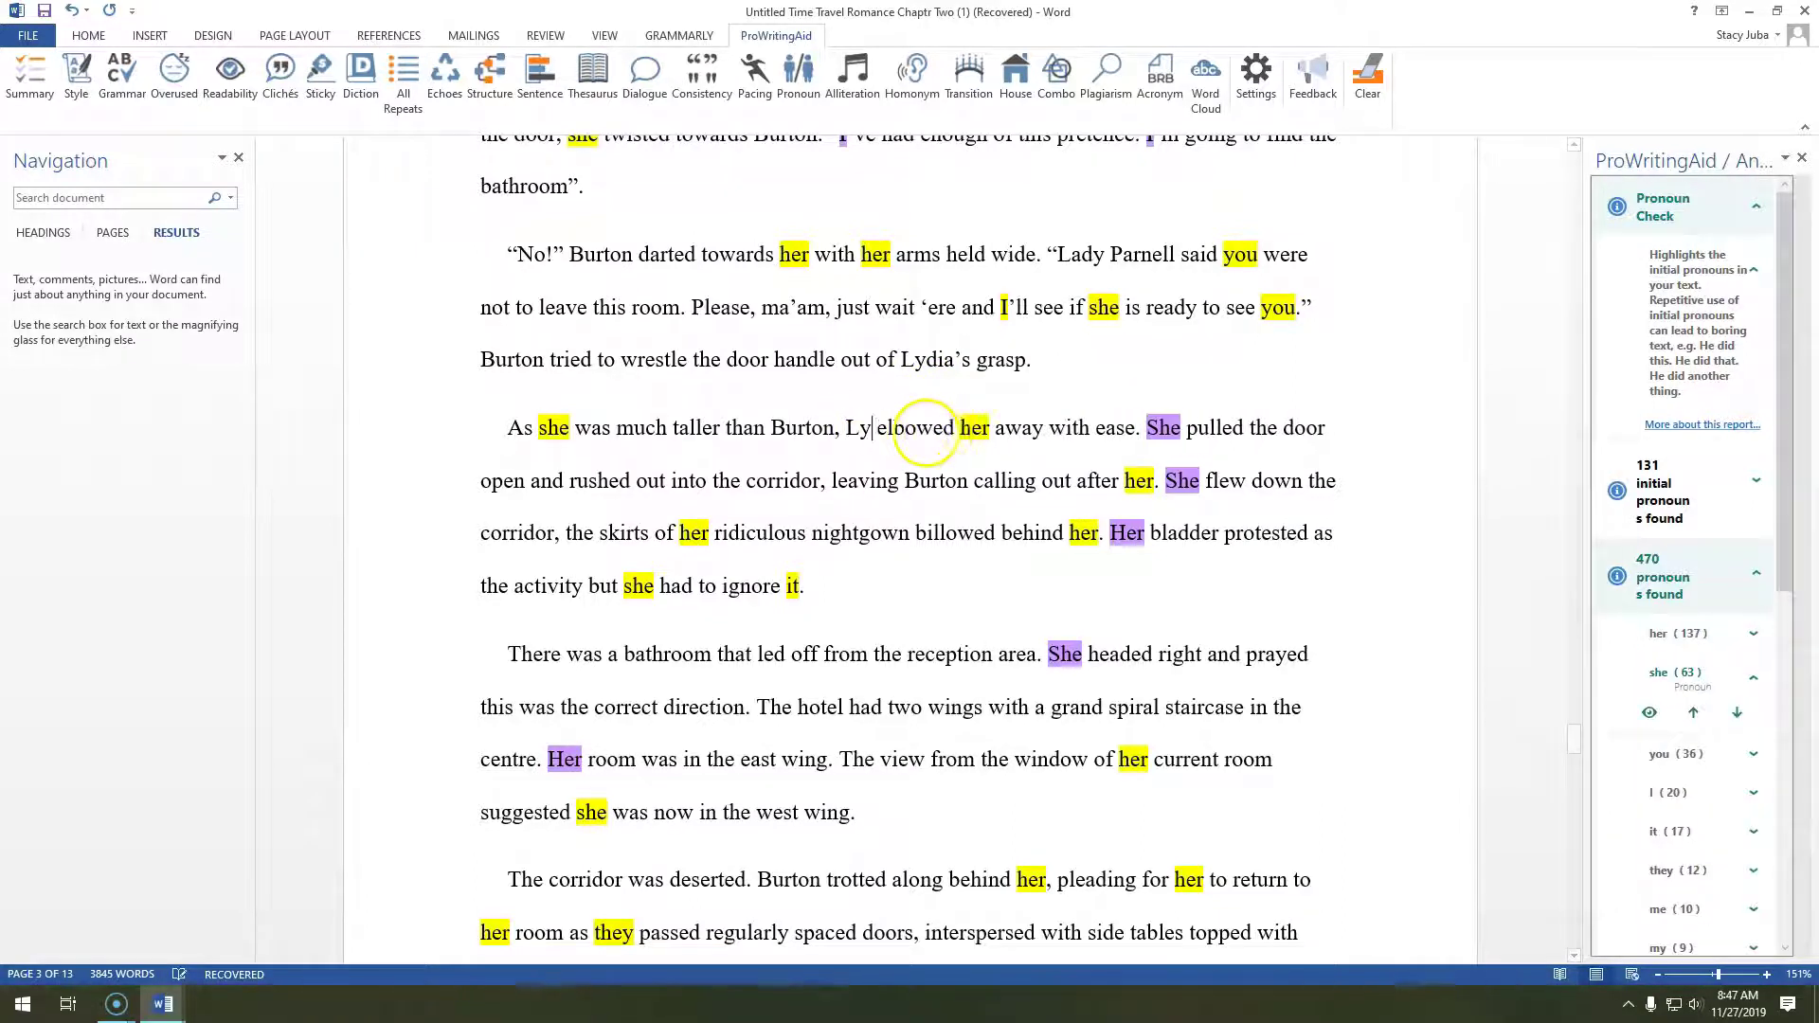
key("BackSpace")
type("ia")
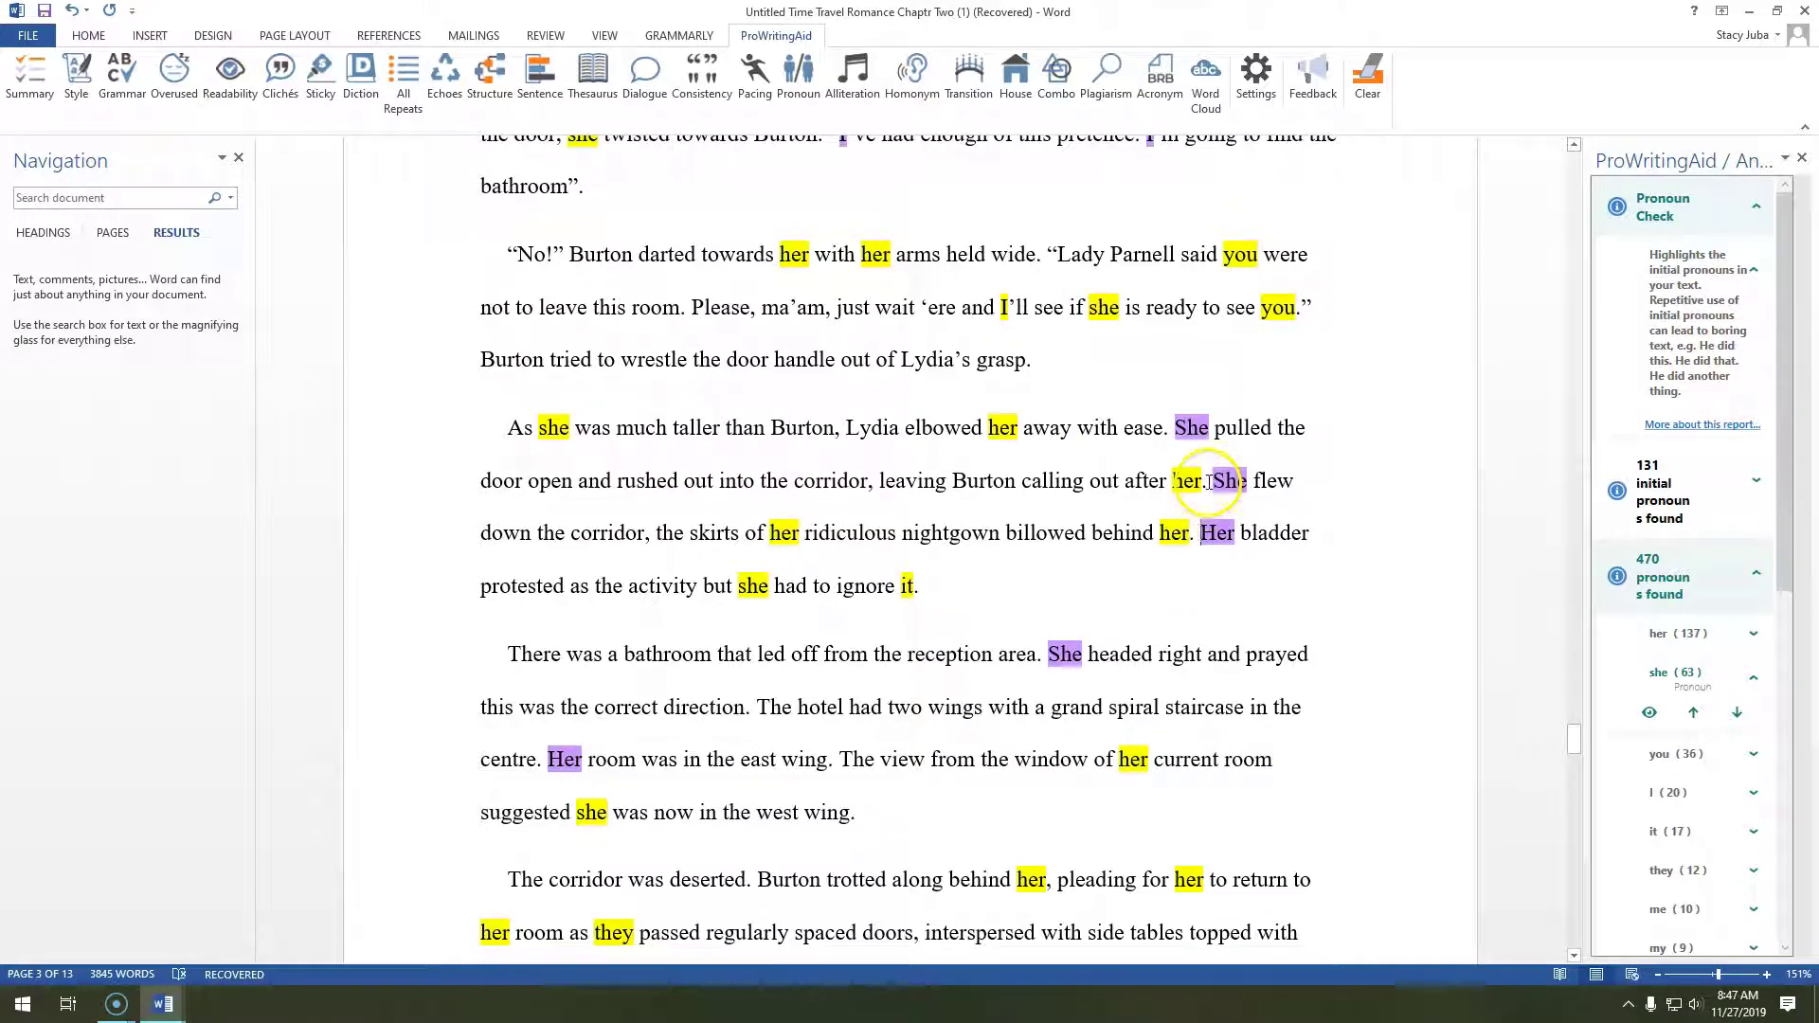
- Replace the sentence-opening "She" before "flew down the corridor" with "Lydia"
double_click(1222, 481)
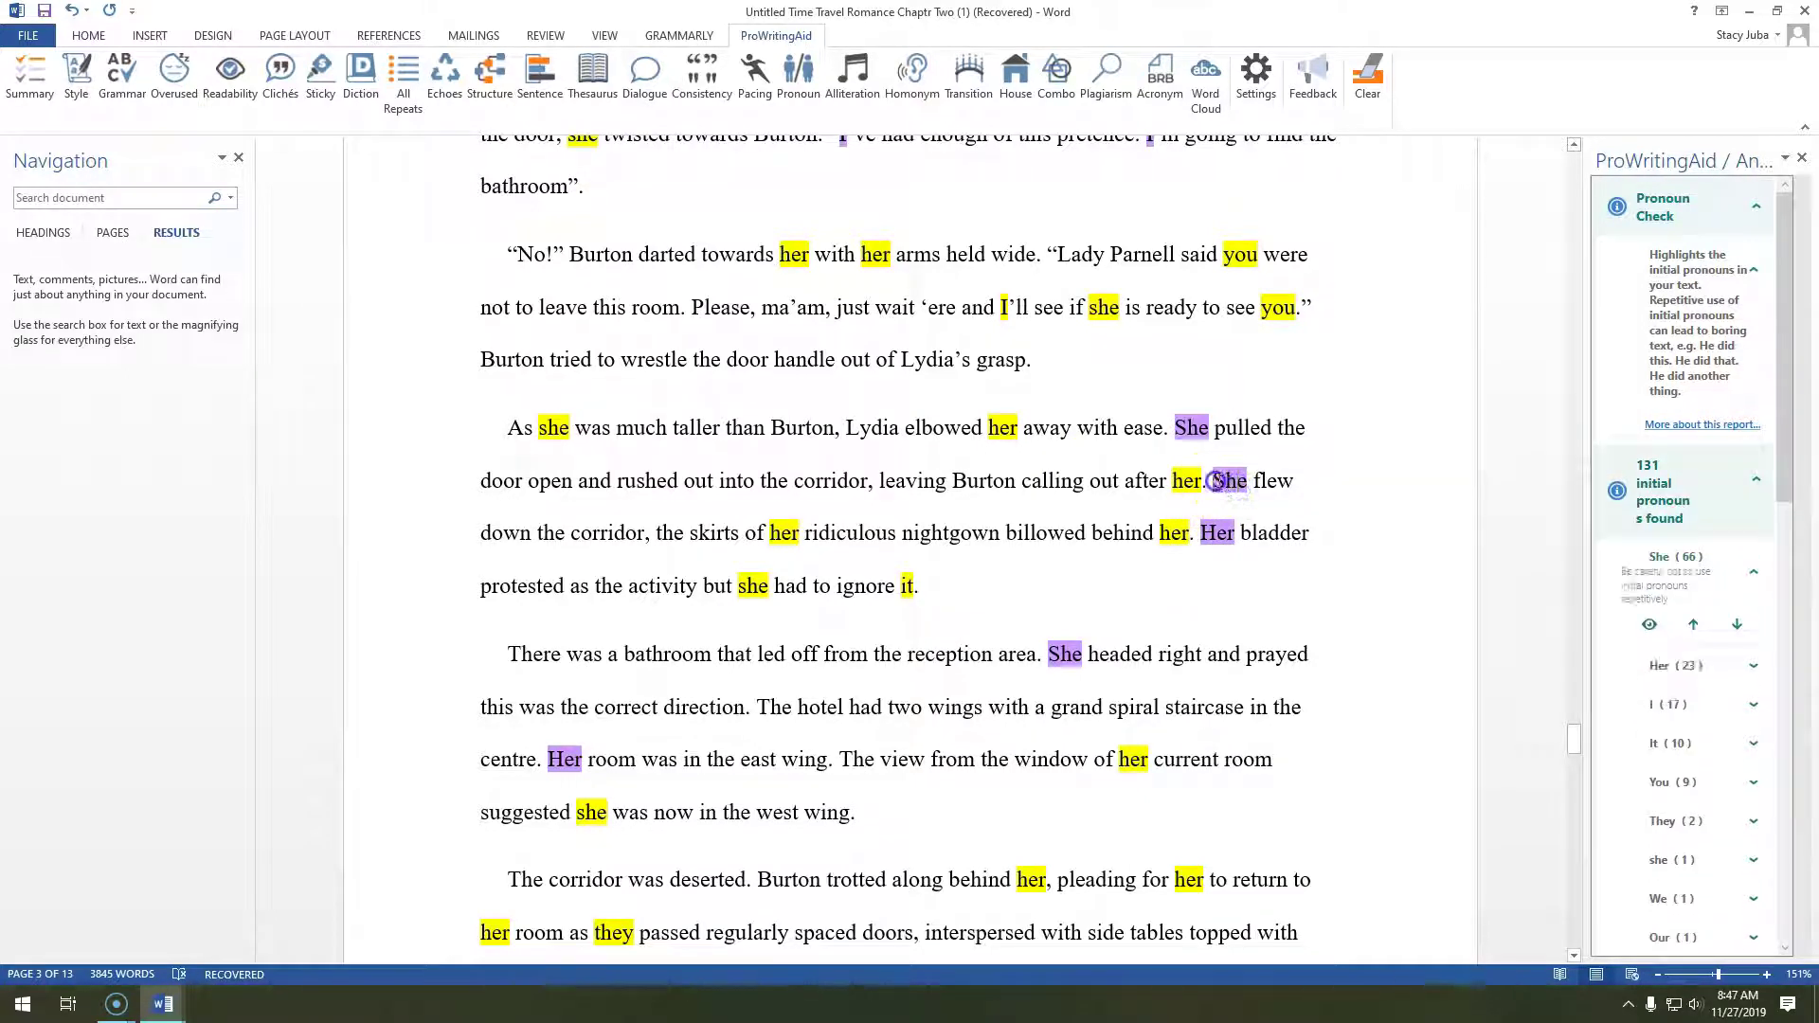
key("BackSpace")
type("Lydia")
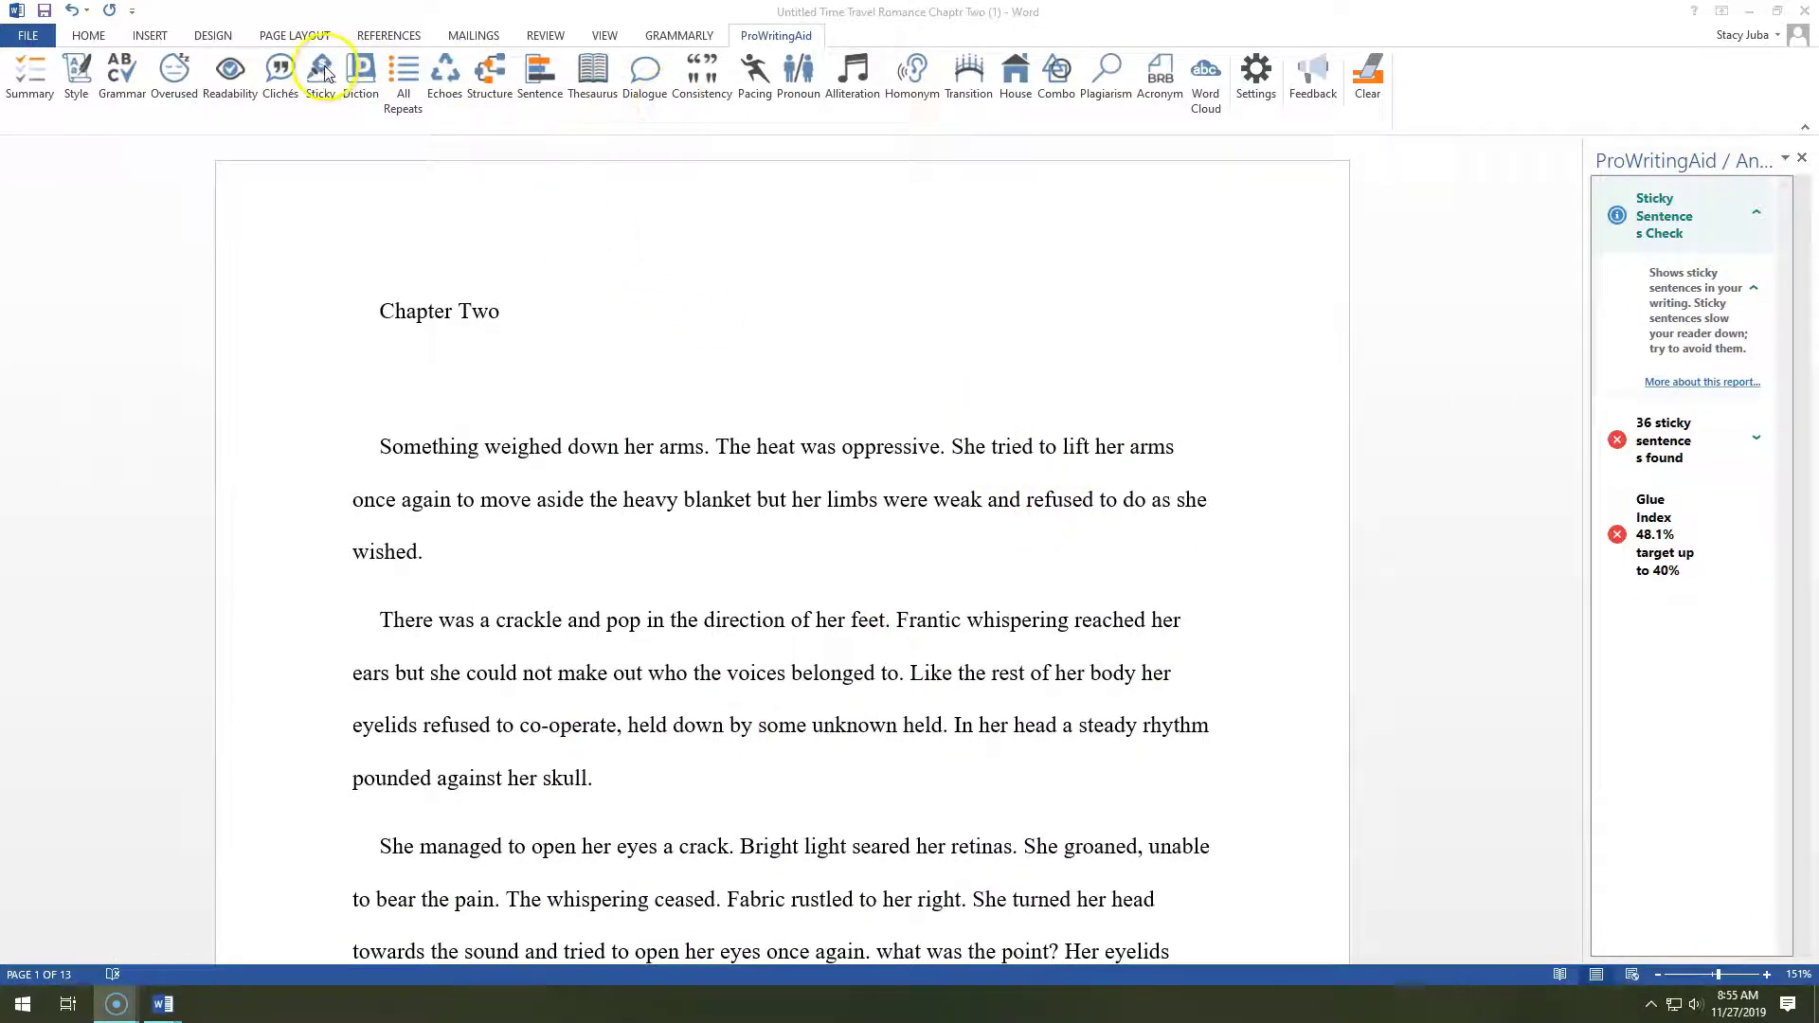
- Run the Sticky Sentences report on the chapter and examine the highlighted sentences
left_click(323, 73)
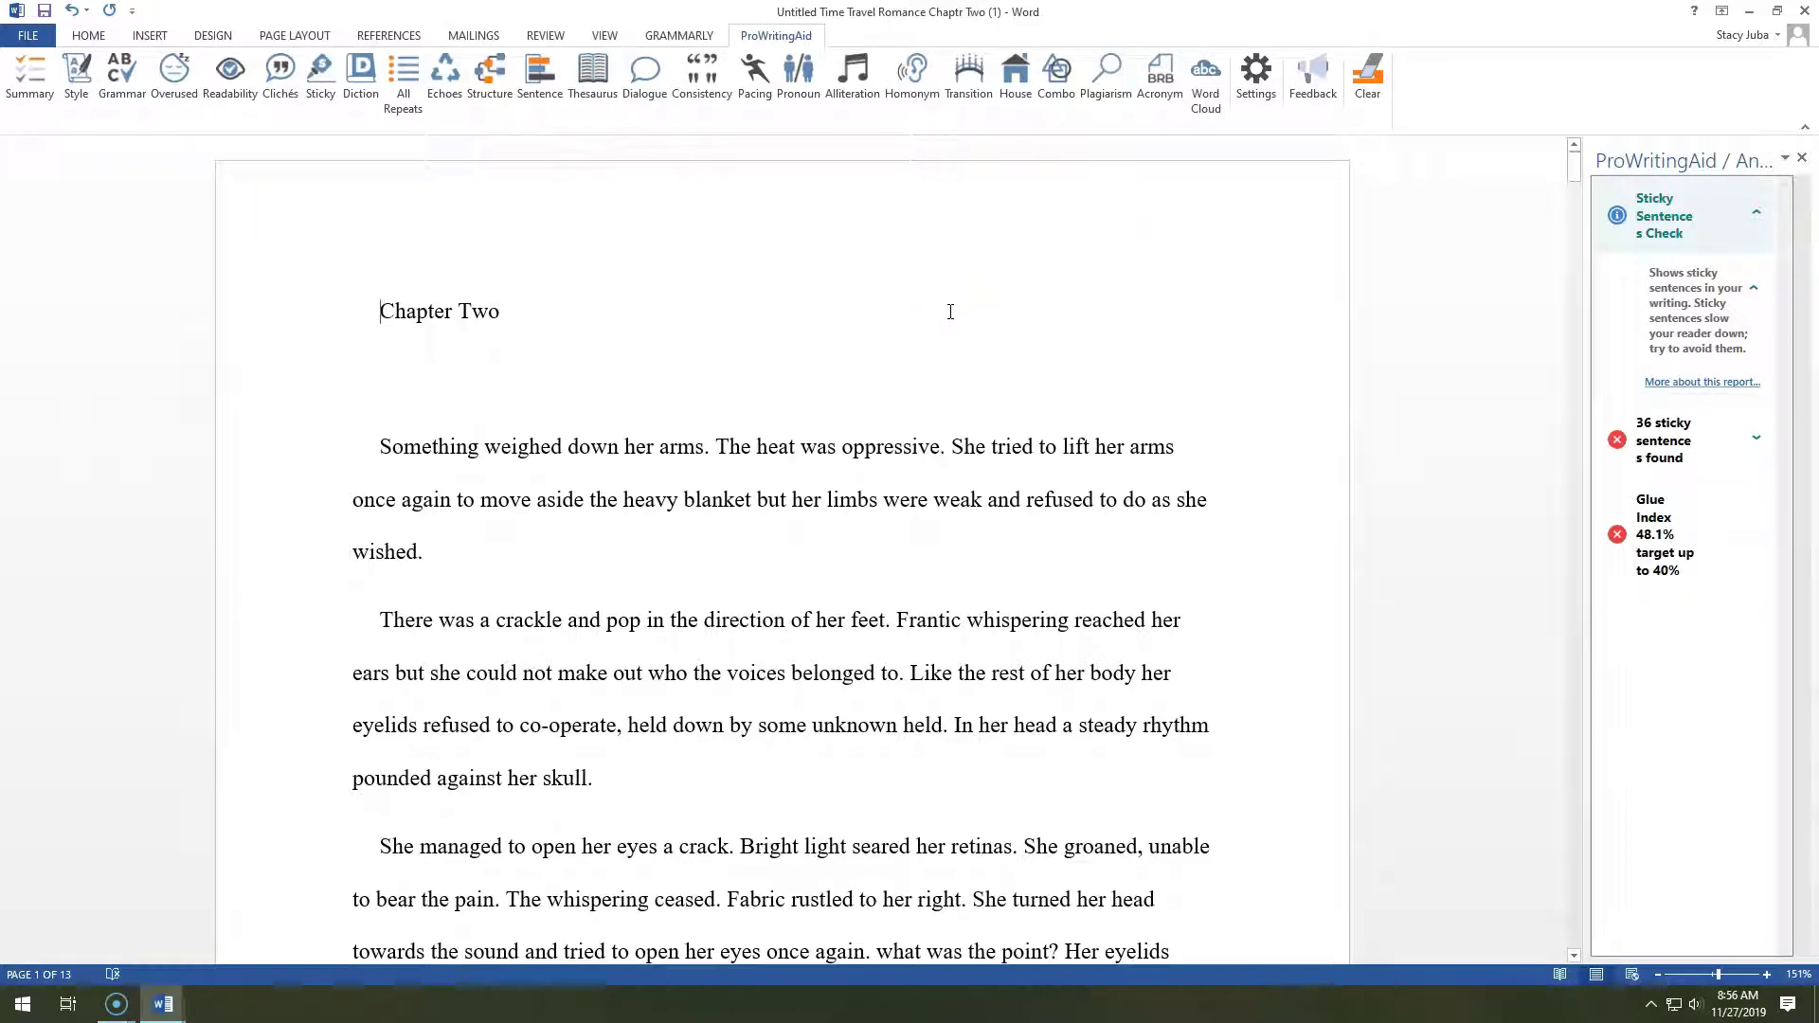
left_click_drag(1575, 157, 1571, 220)
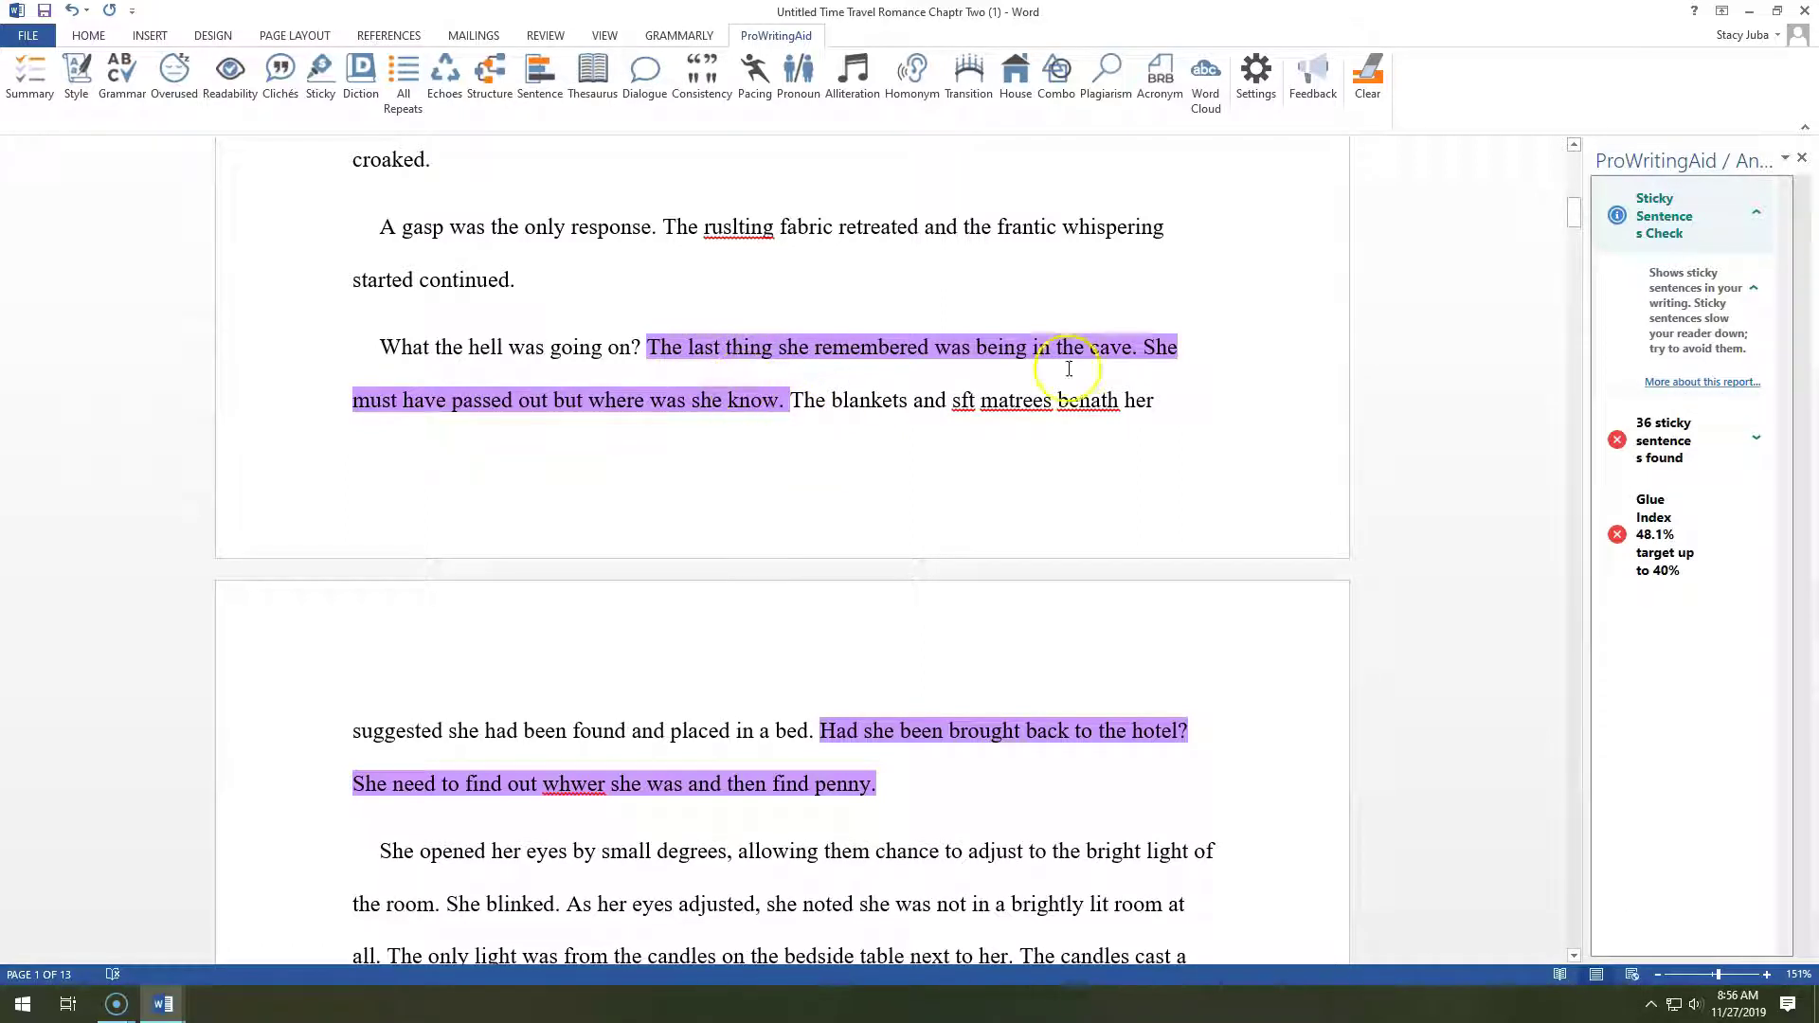
left_click_drag(1577, 222, 1575, 314)
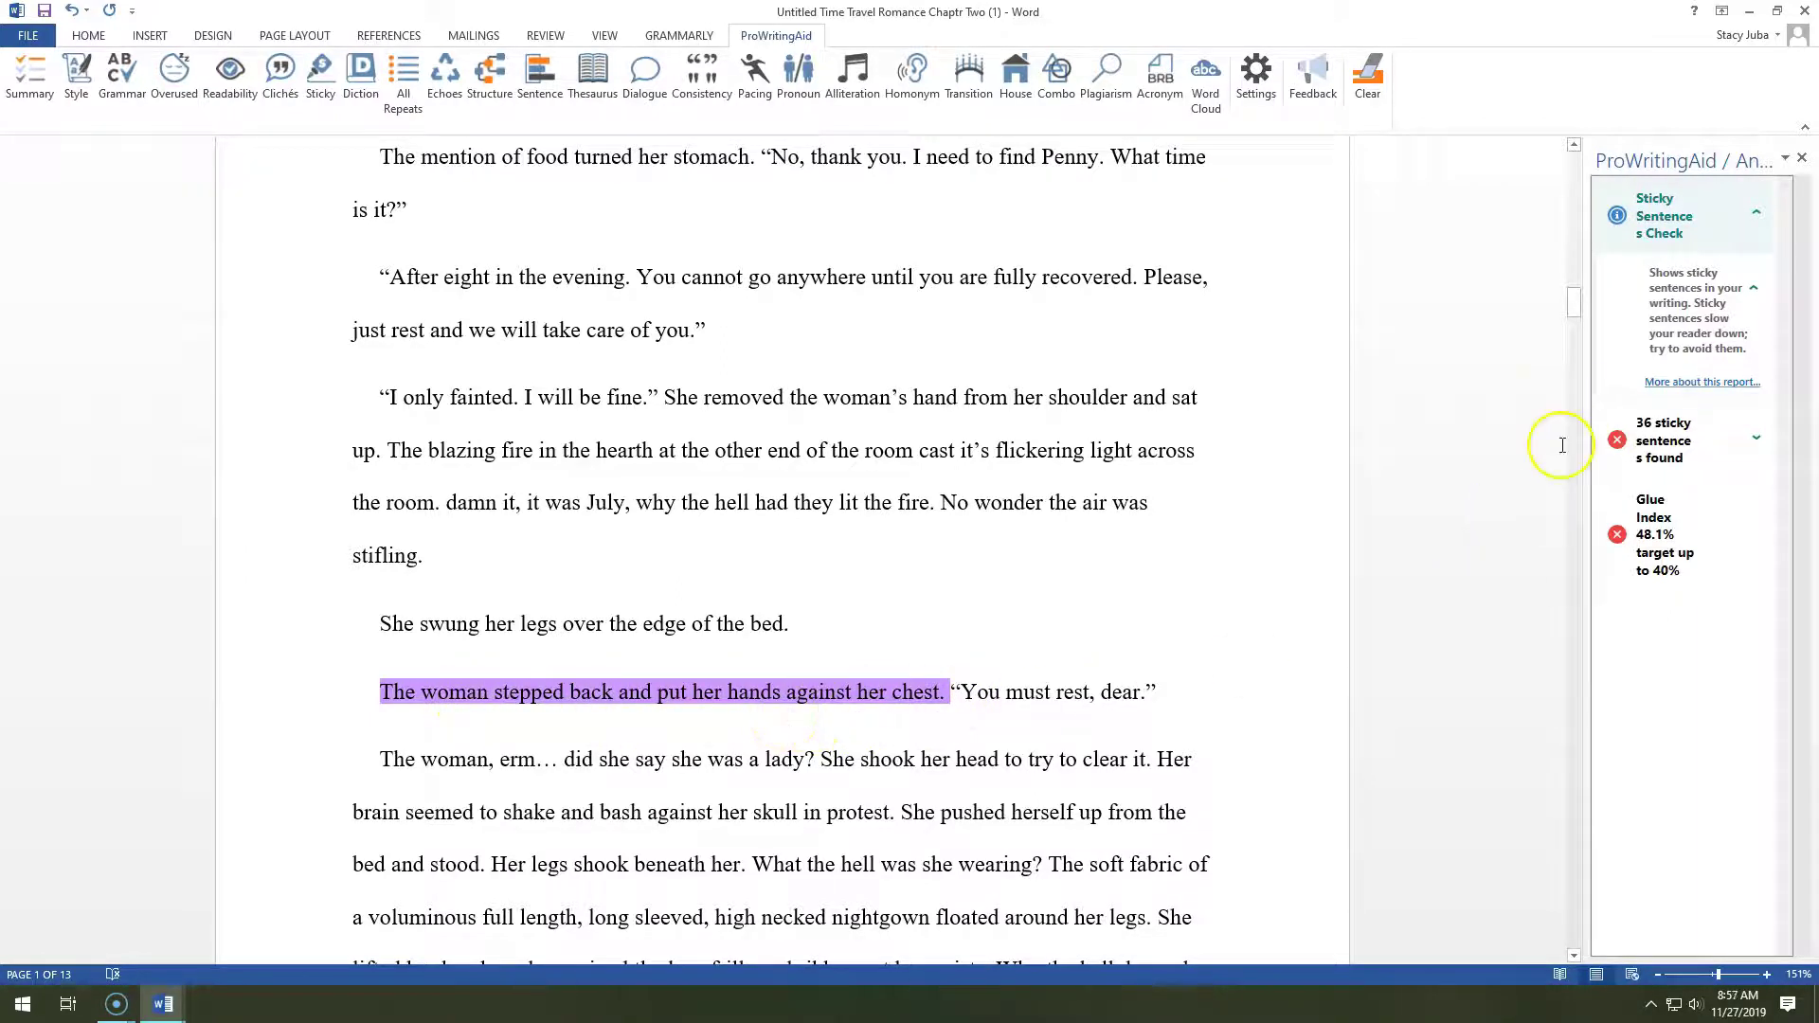
- Delete "together" after "wrung her hands" in the highlighted sentence about Lady Parnell
left_click_drag(1576, 305, 1579, 337)
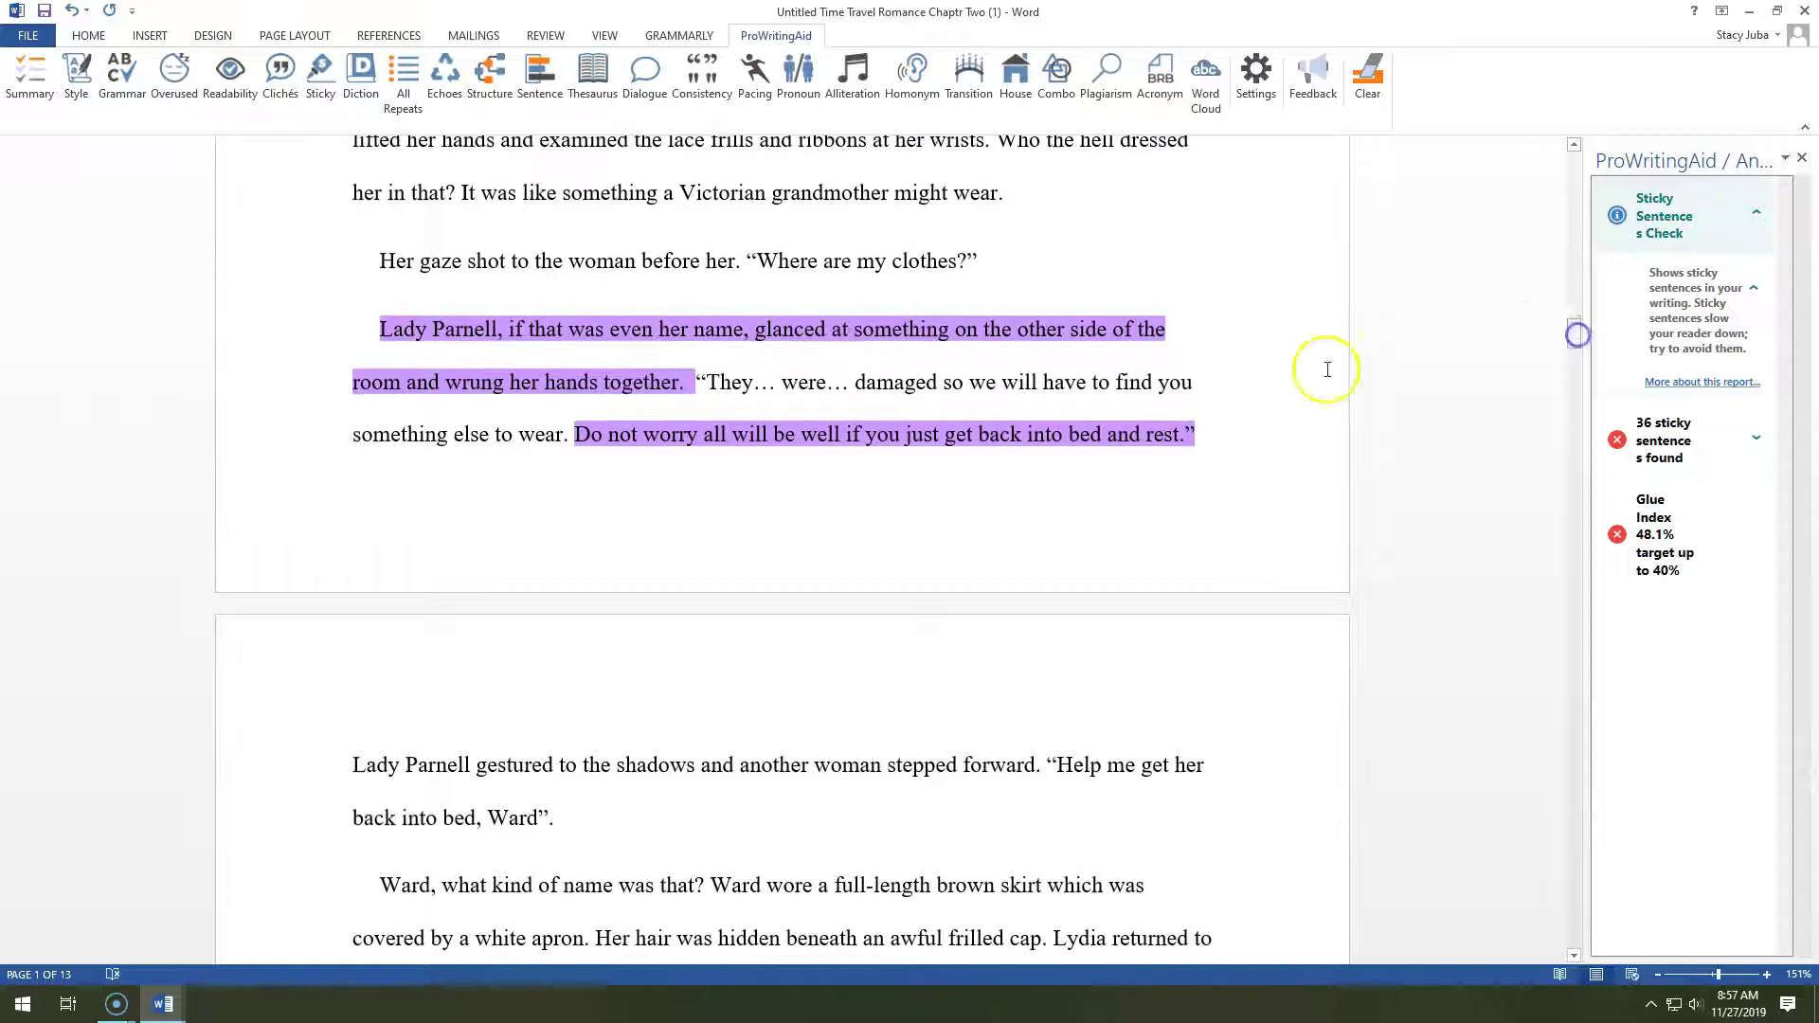
right_click(609, 384)
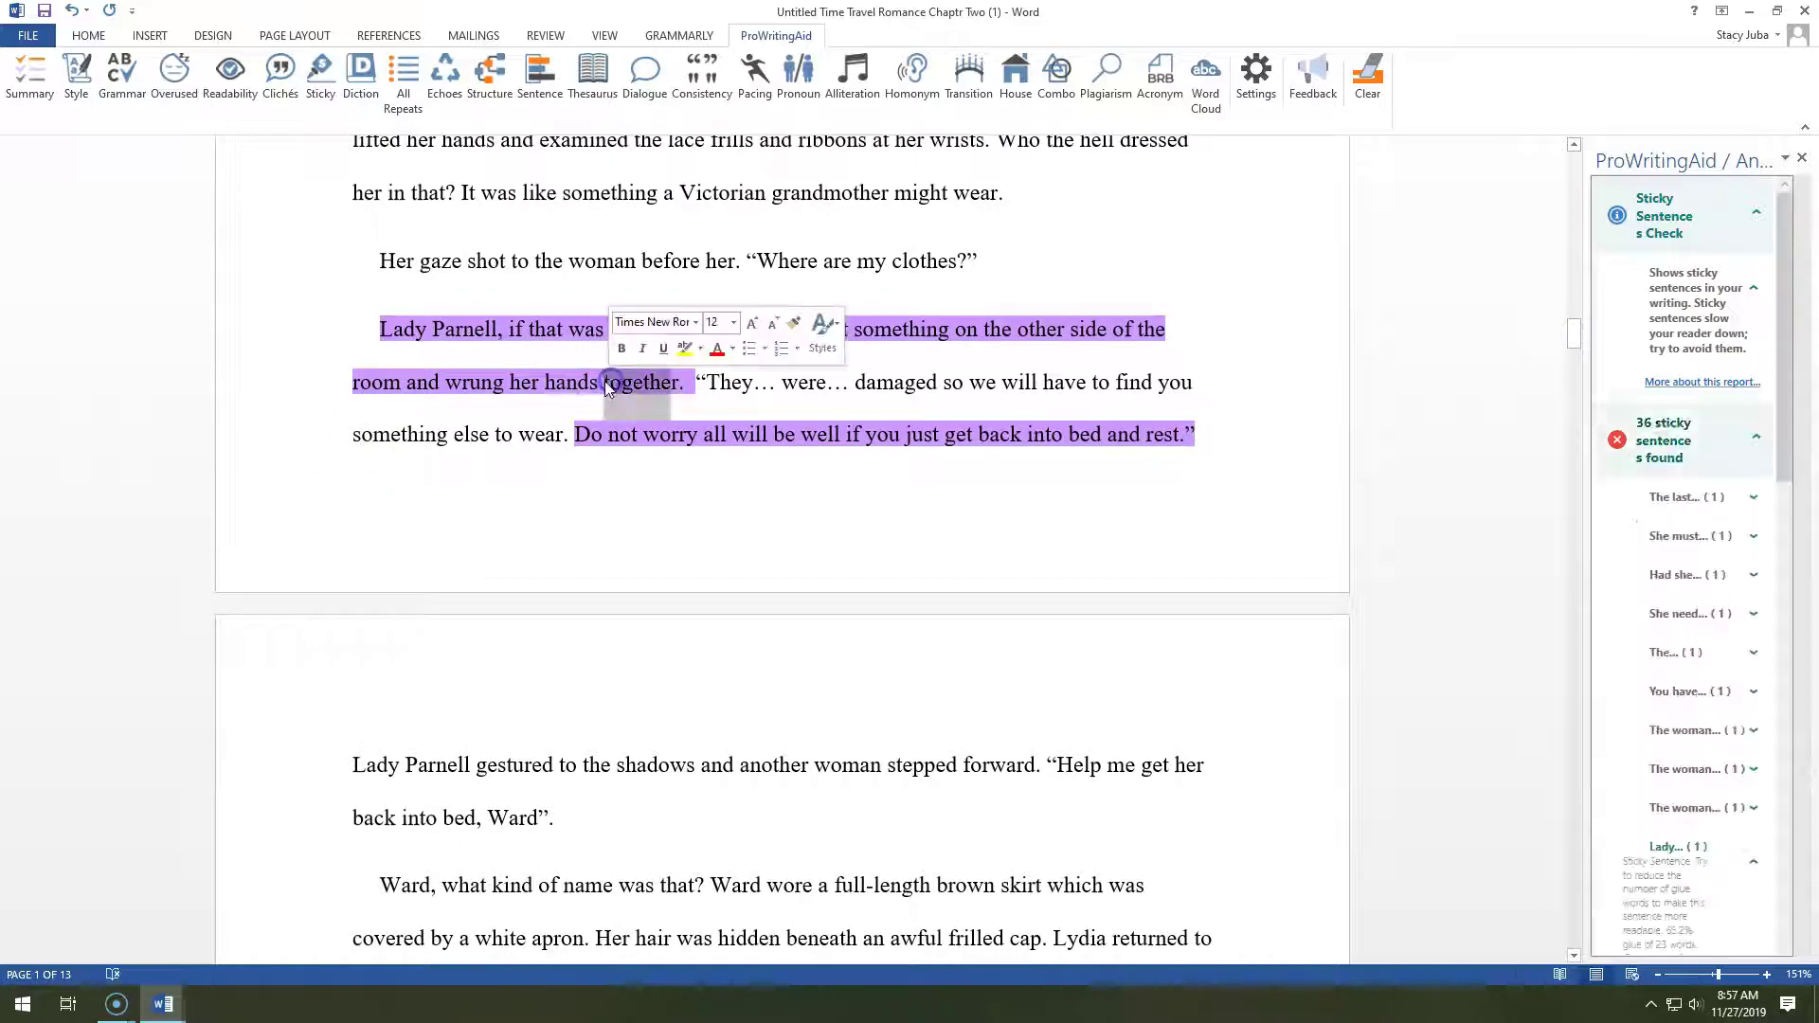
left_click(646, 382)
left_click_drag(604, 382, 682, 382)
key("BackSpace")
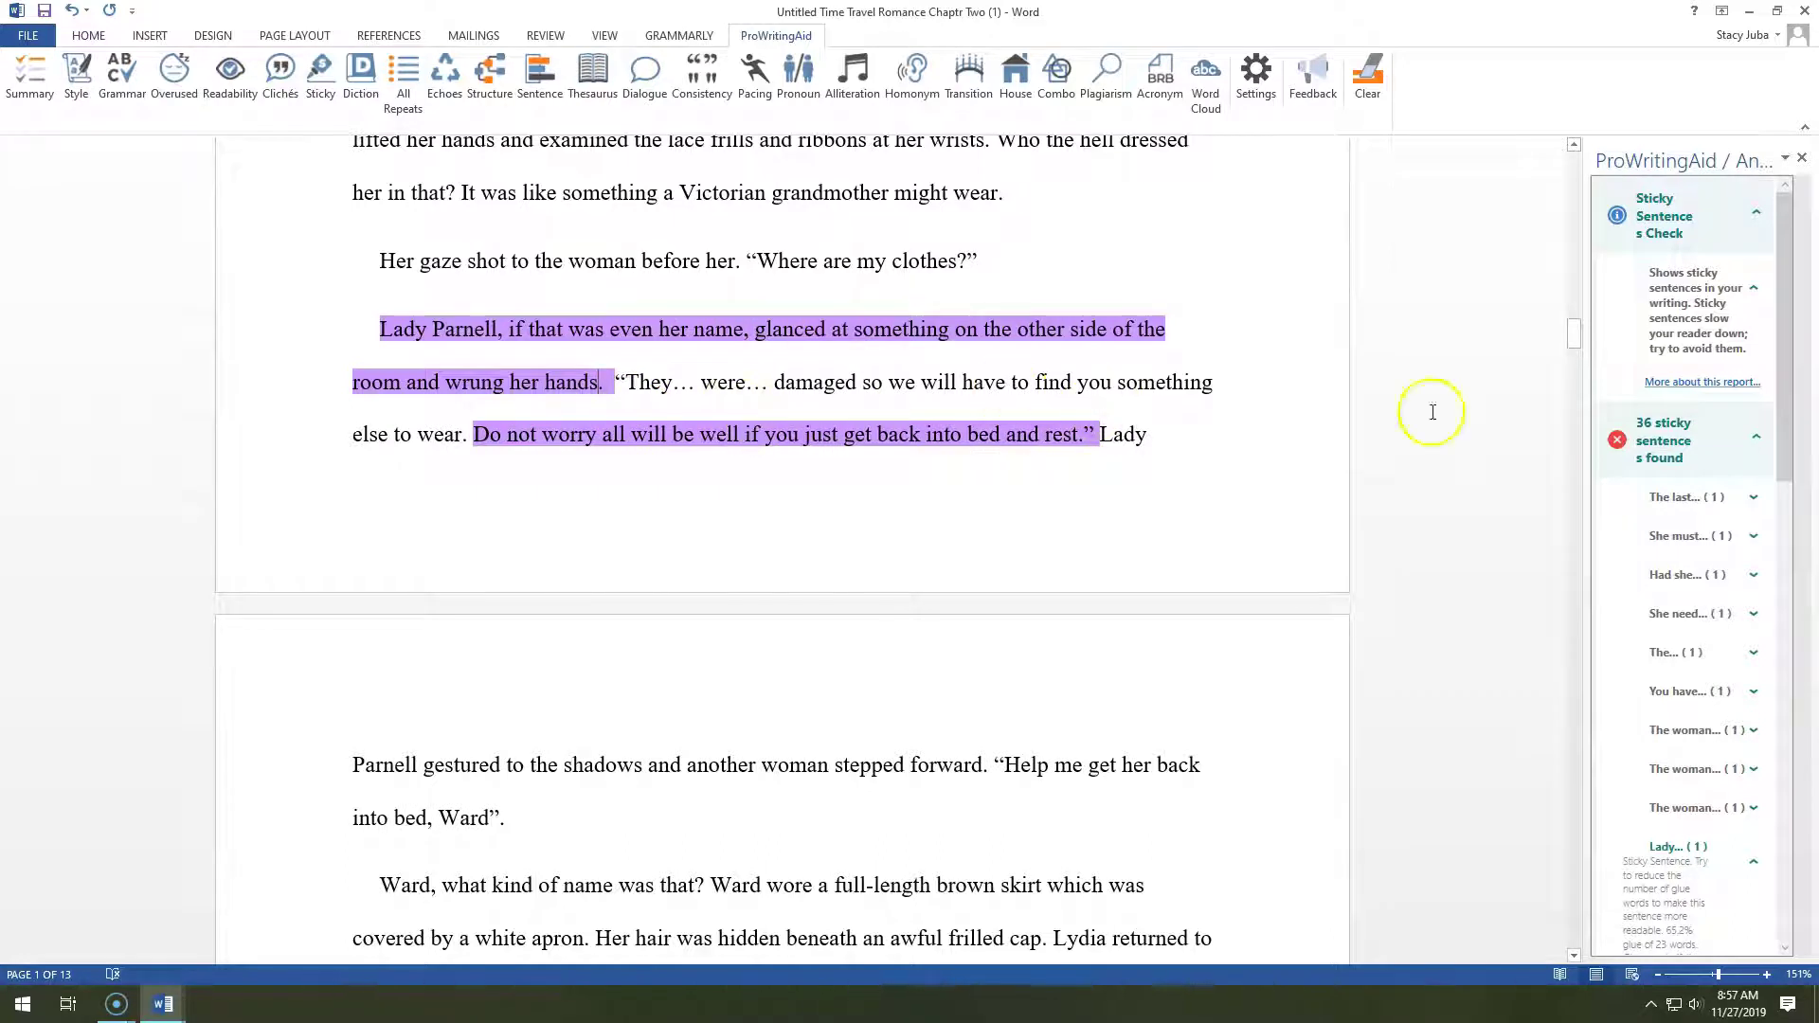
- In the sentence "She dropped to the bed for a moment", replace "as her eyes scanned the room" with ", scanning the room"
left_click_drag(1580, 345, 1576, 394)
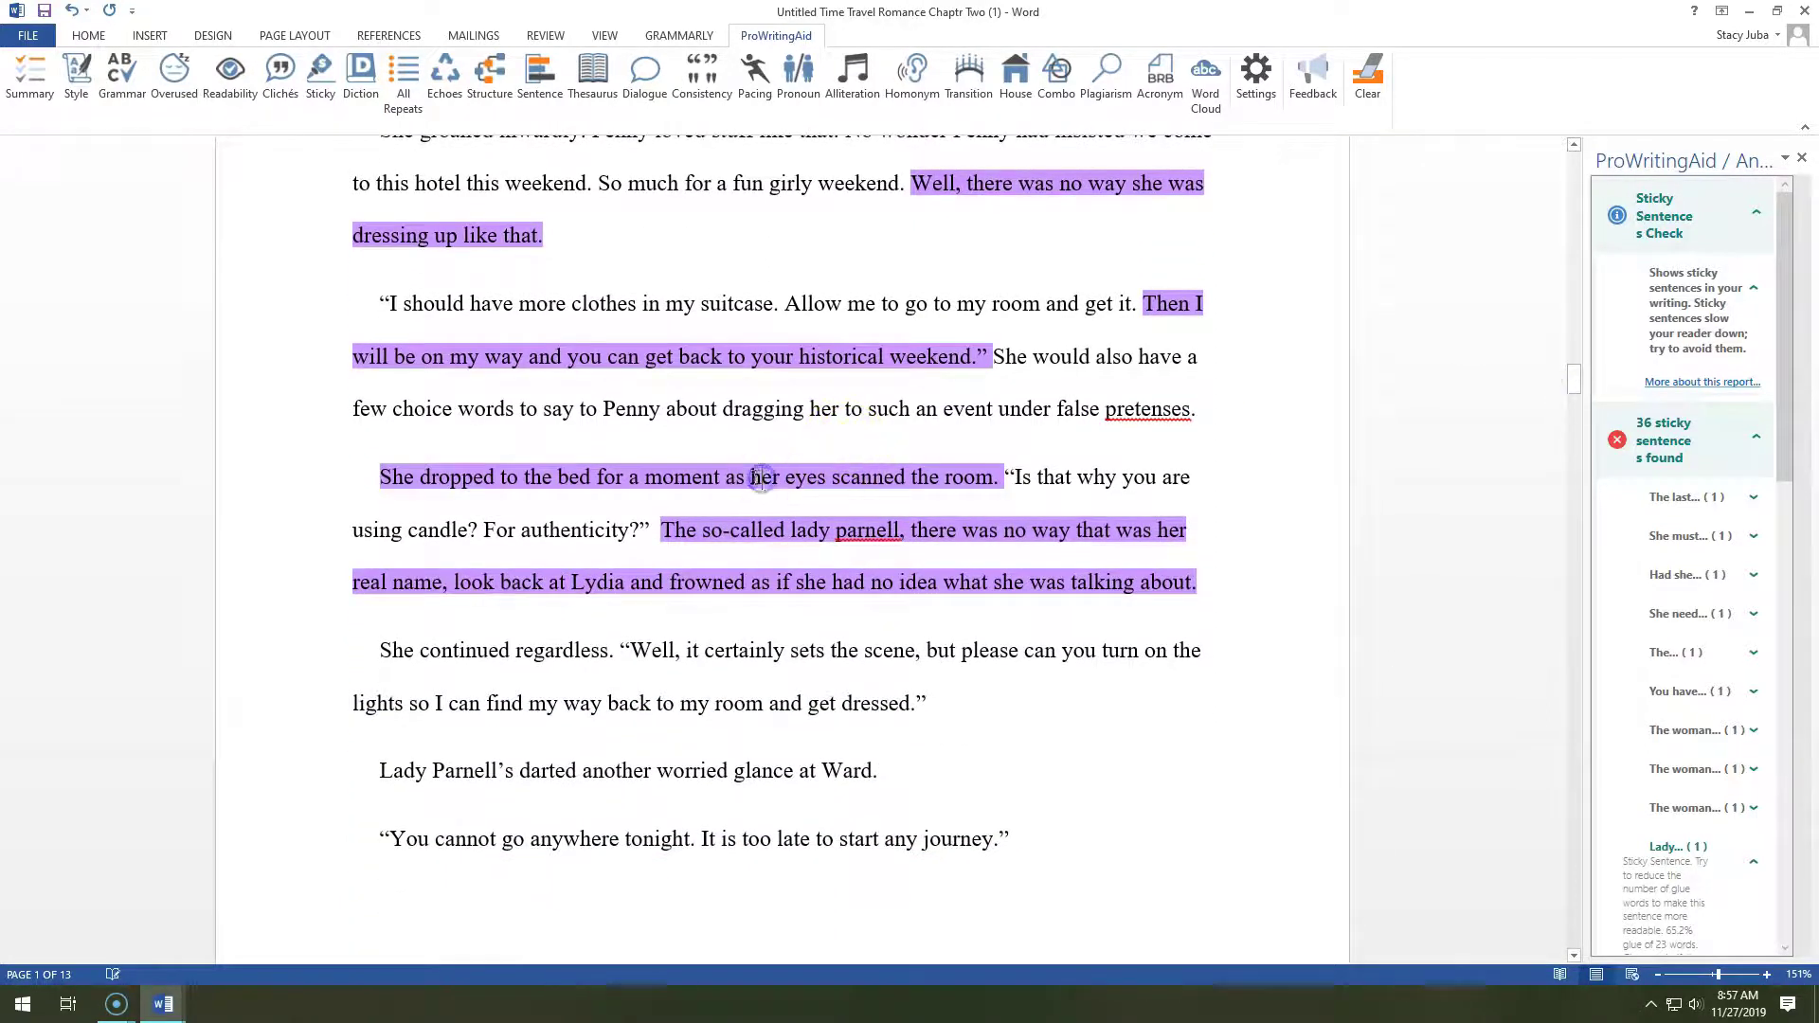
left_click_drag(761, 477, 831, 477)
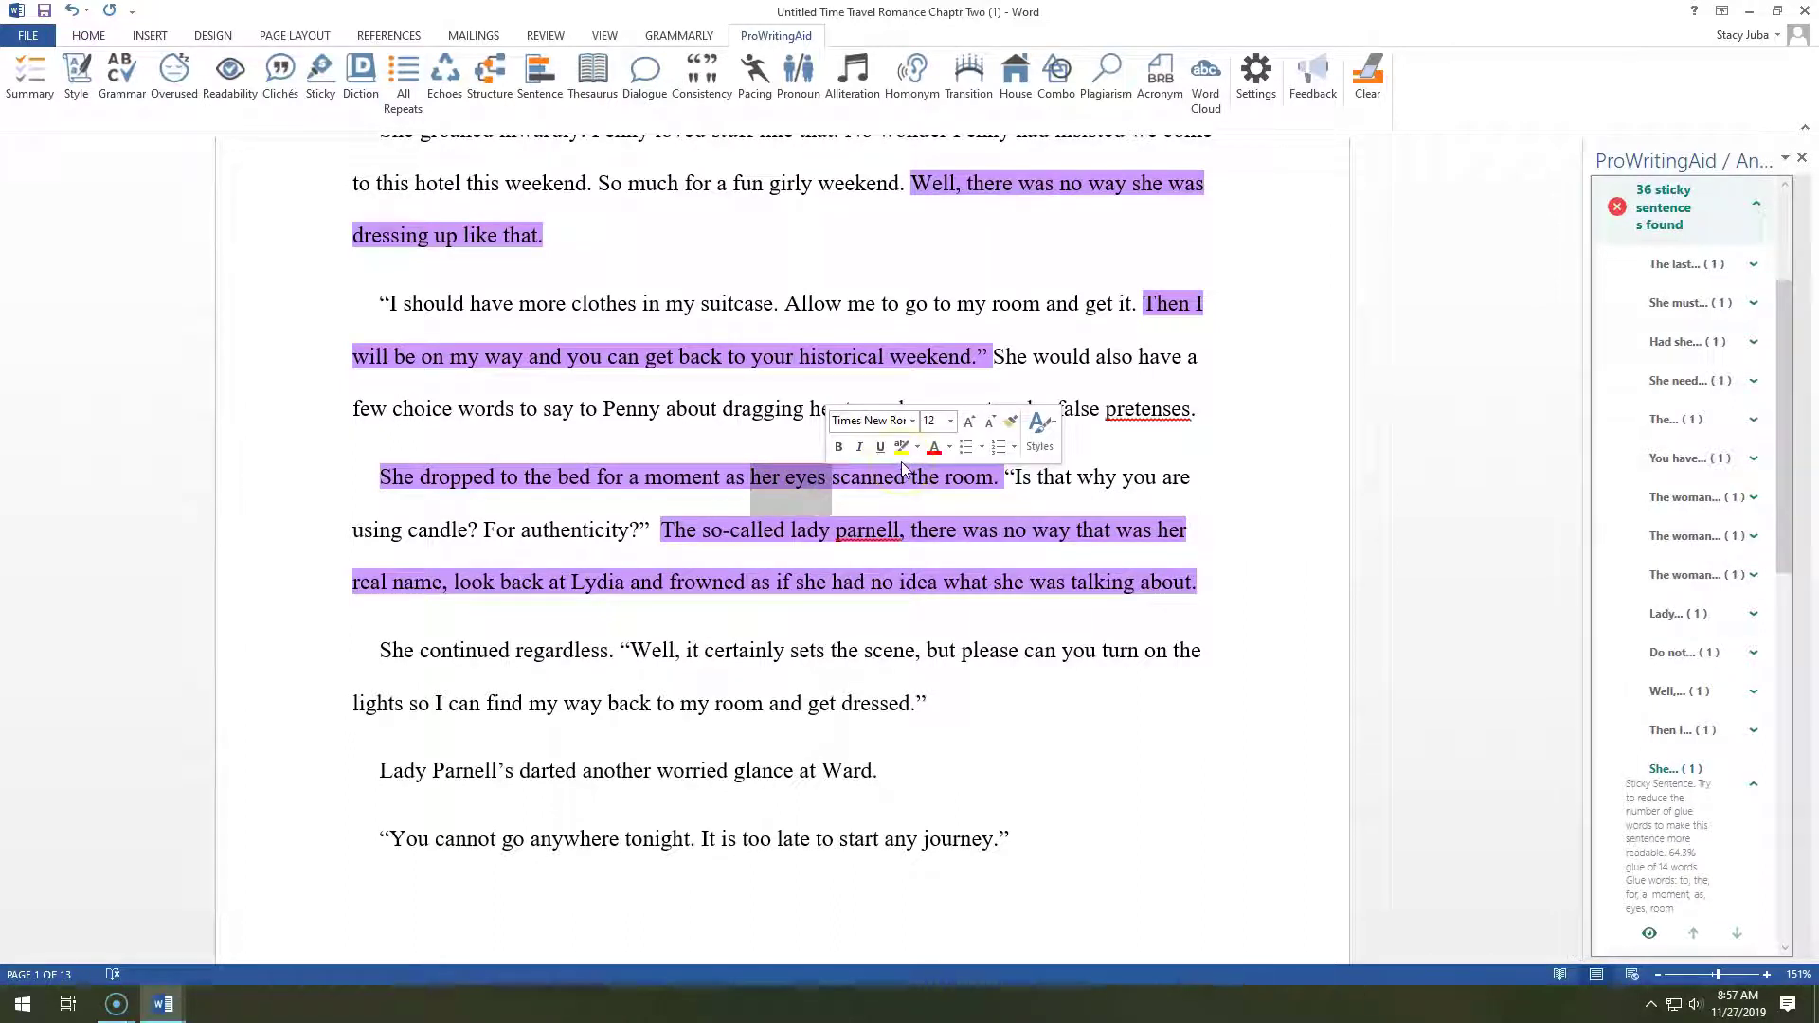
key("Left")
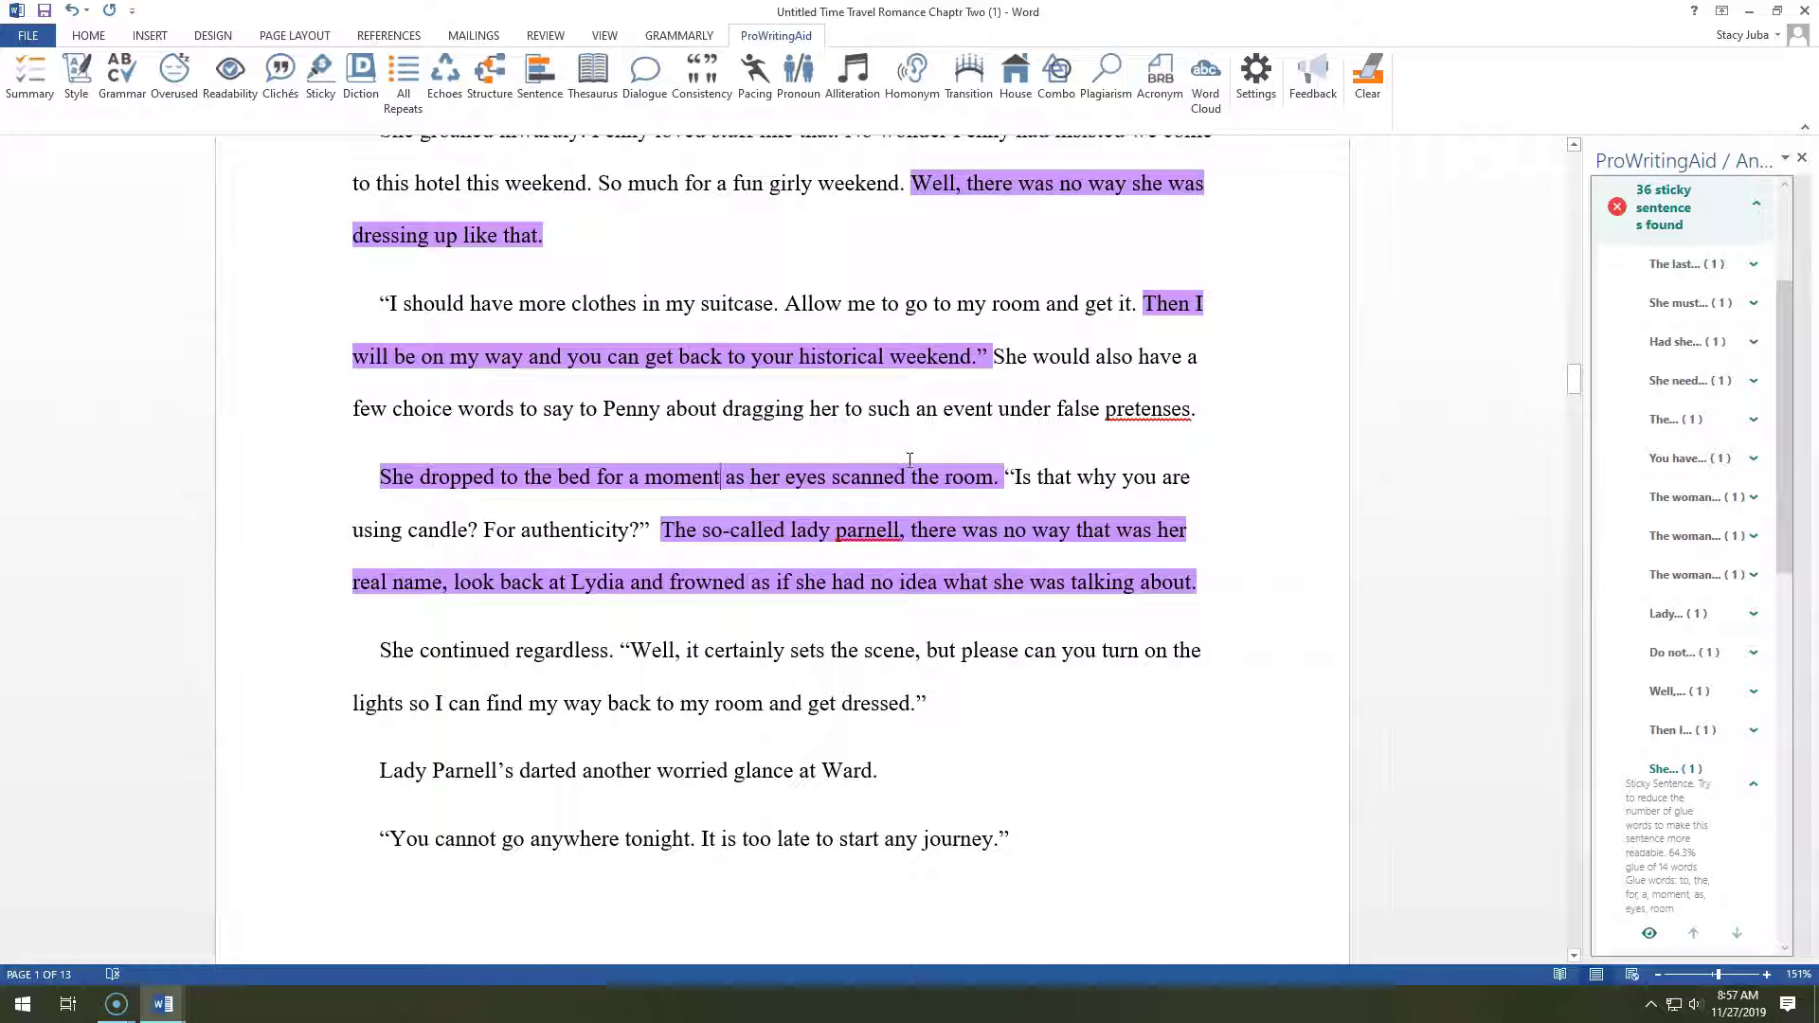
type(",")
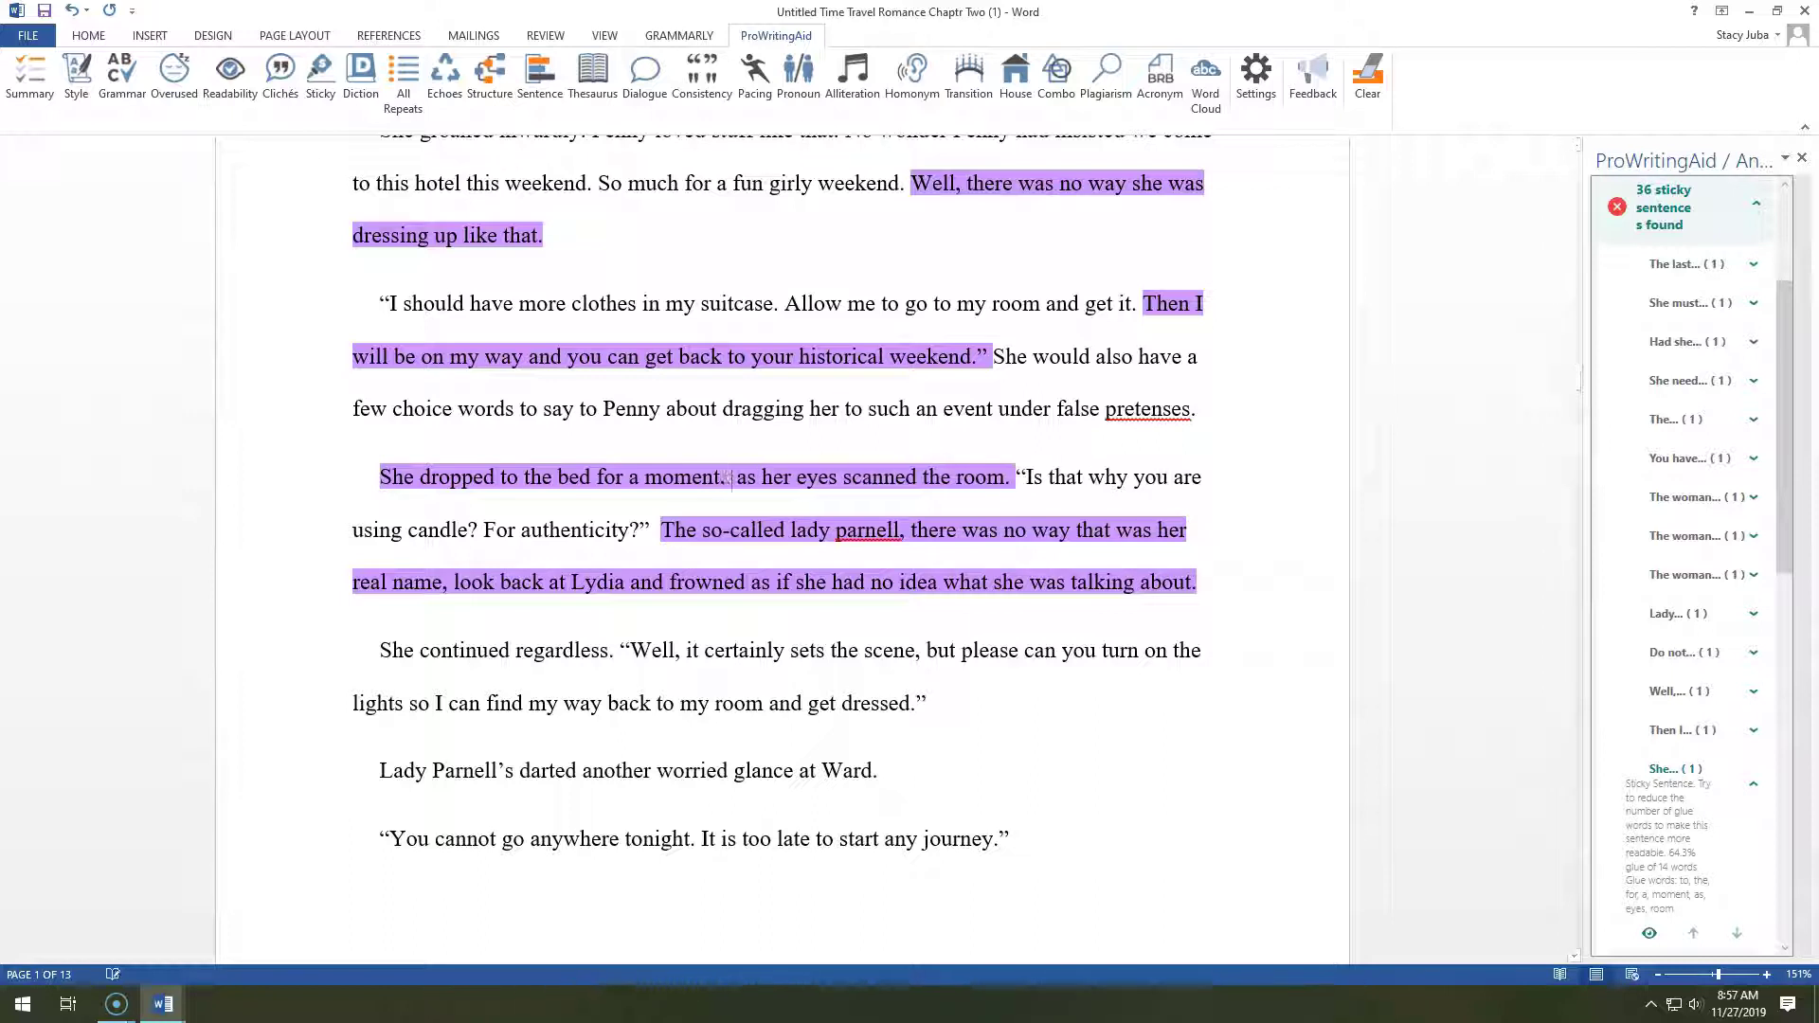
key("Delete")
key("Delete")
key("Delete")
key("Delete")
key("Delete")
key("Delete")
key("Delete")
key("Delete")
key("Delete")
key("Delete")
key("Delete")
key("Delete")
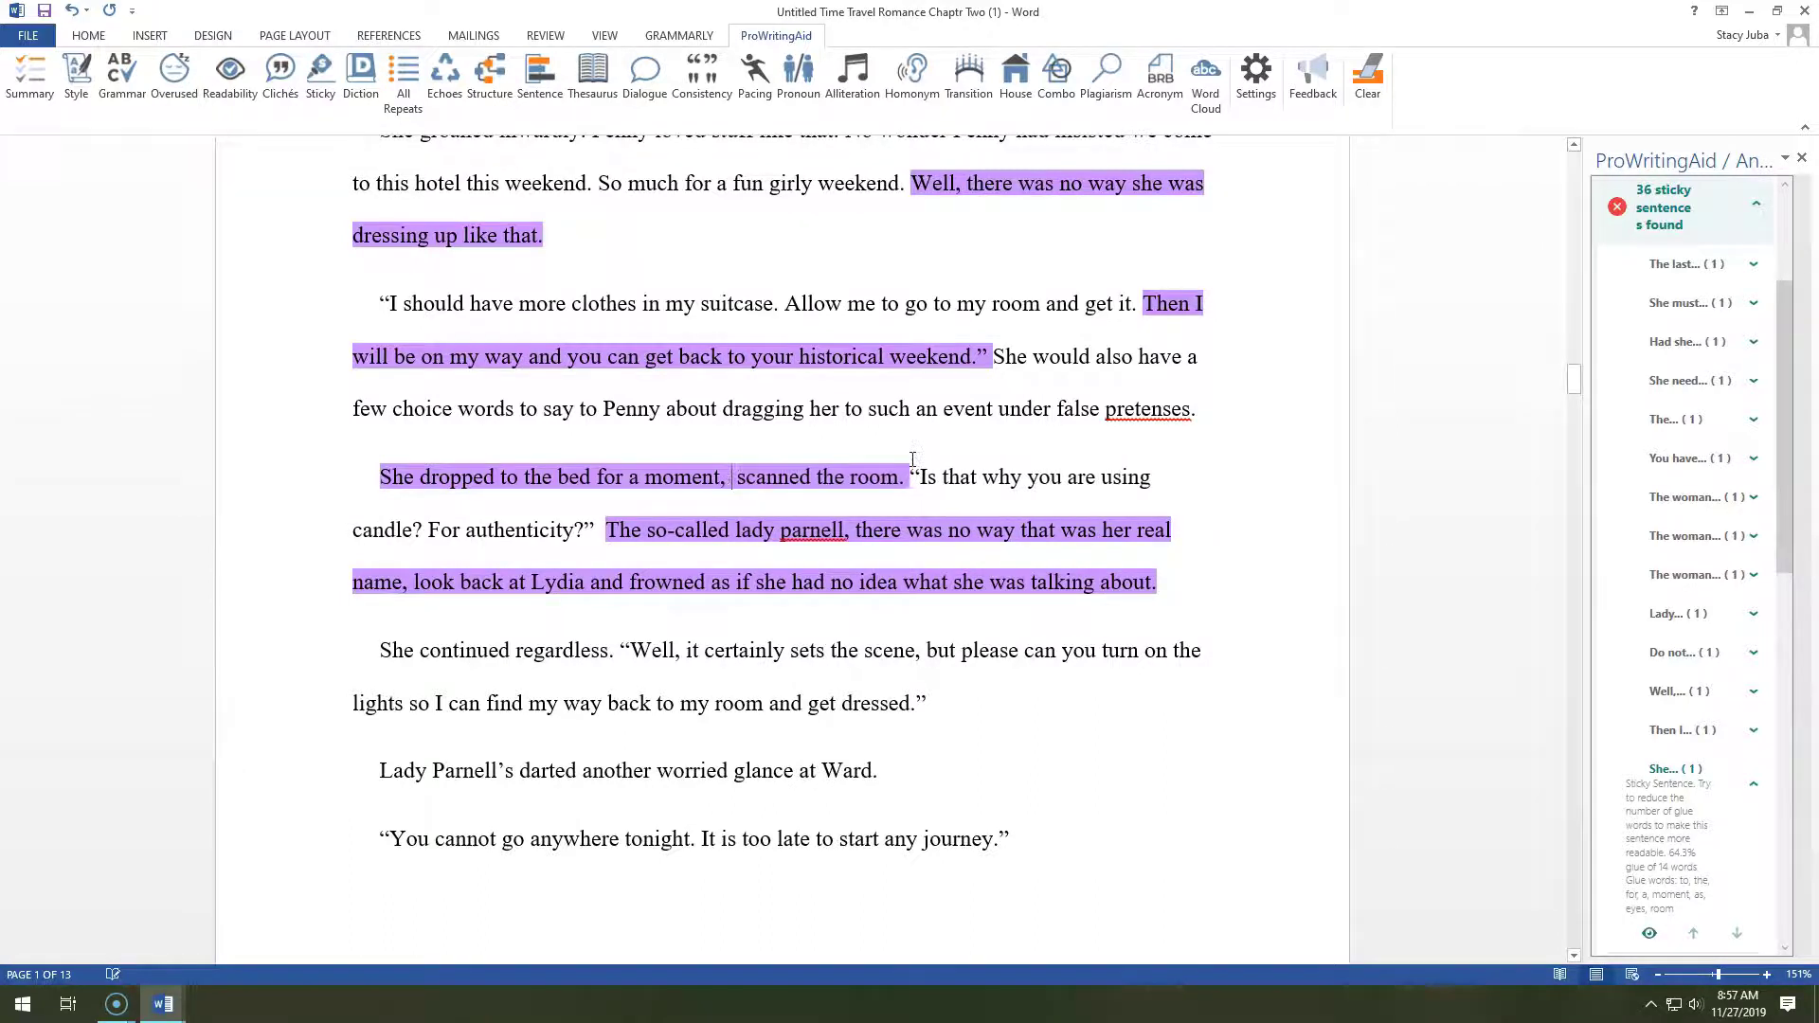
key("Delete")
key("Delete")
key("Delete")
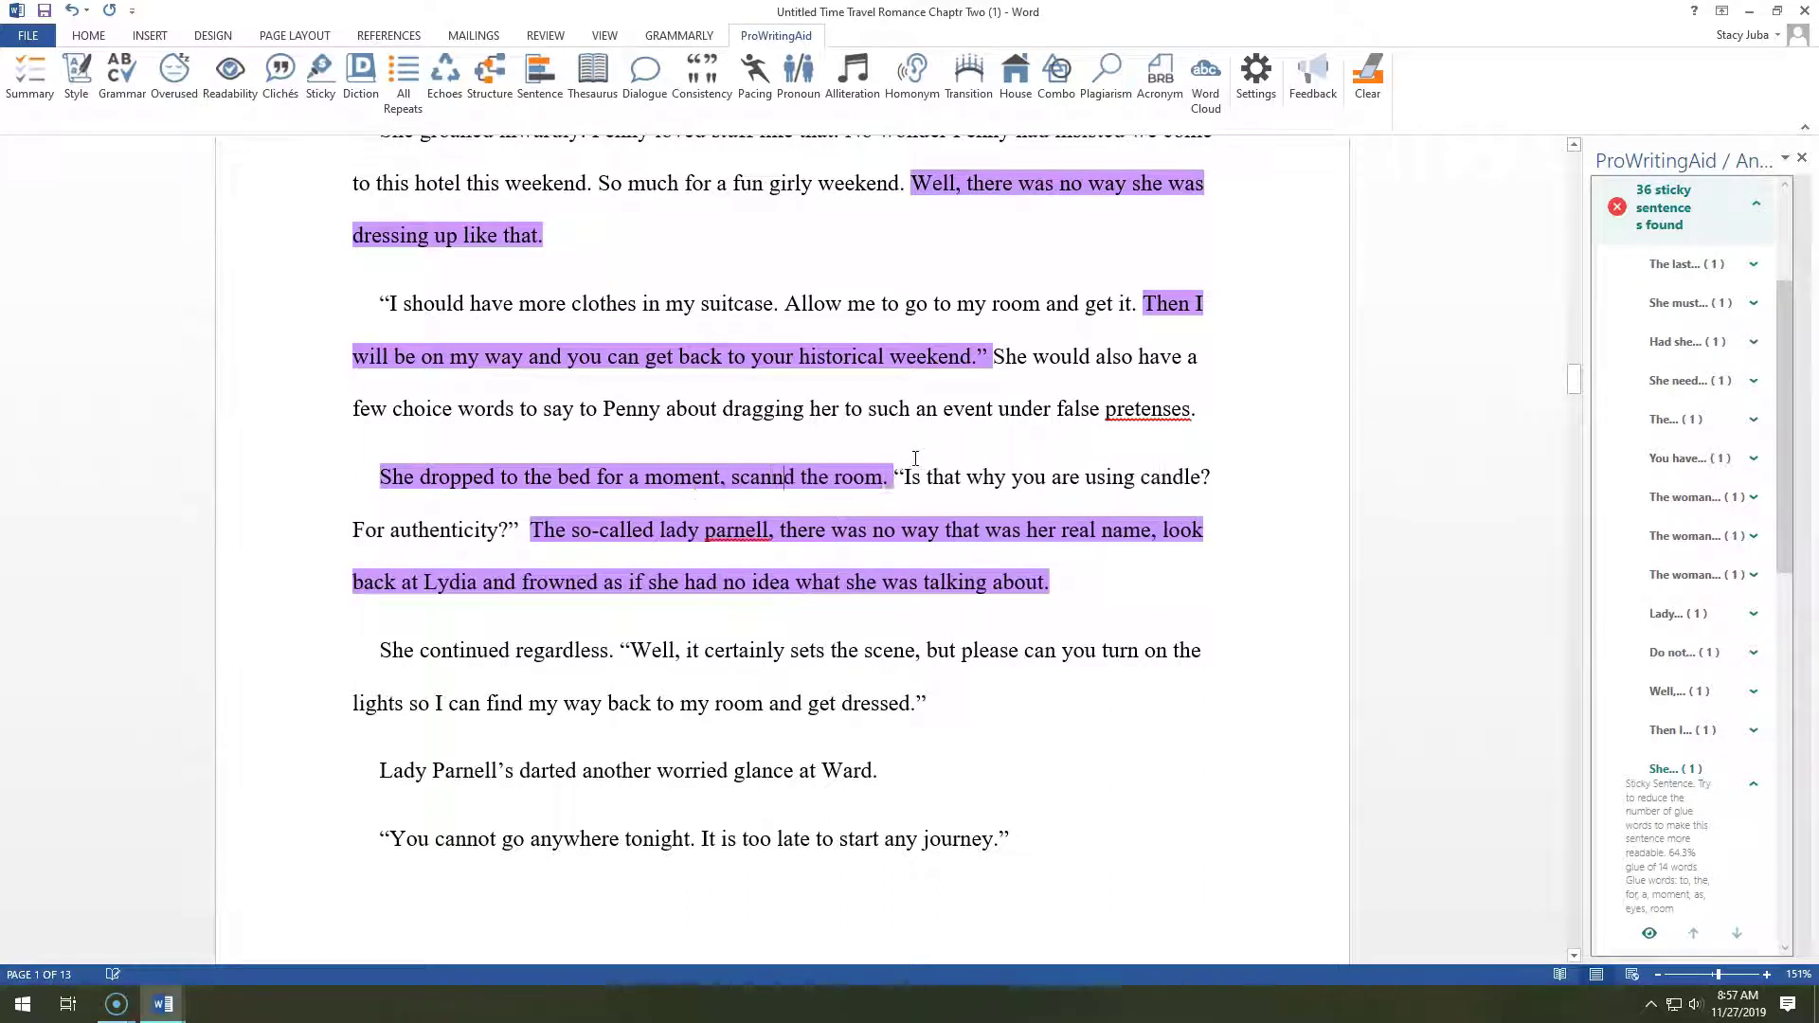
type("ing")
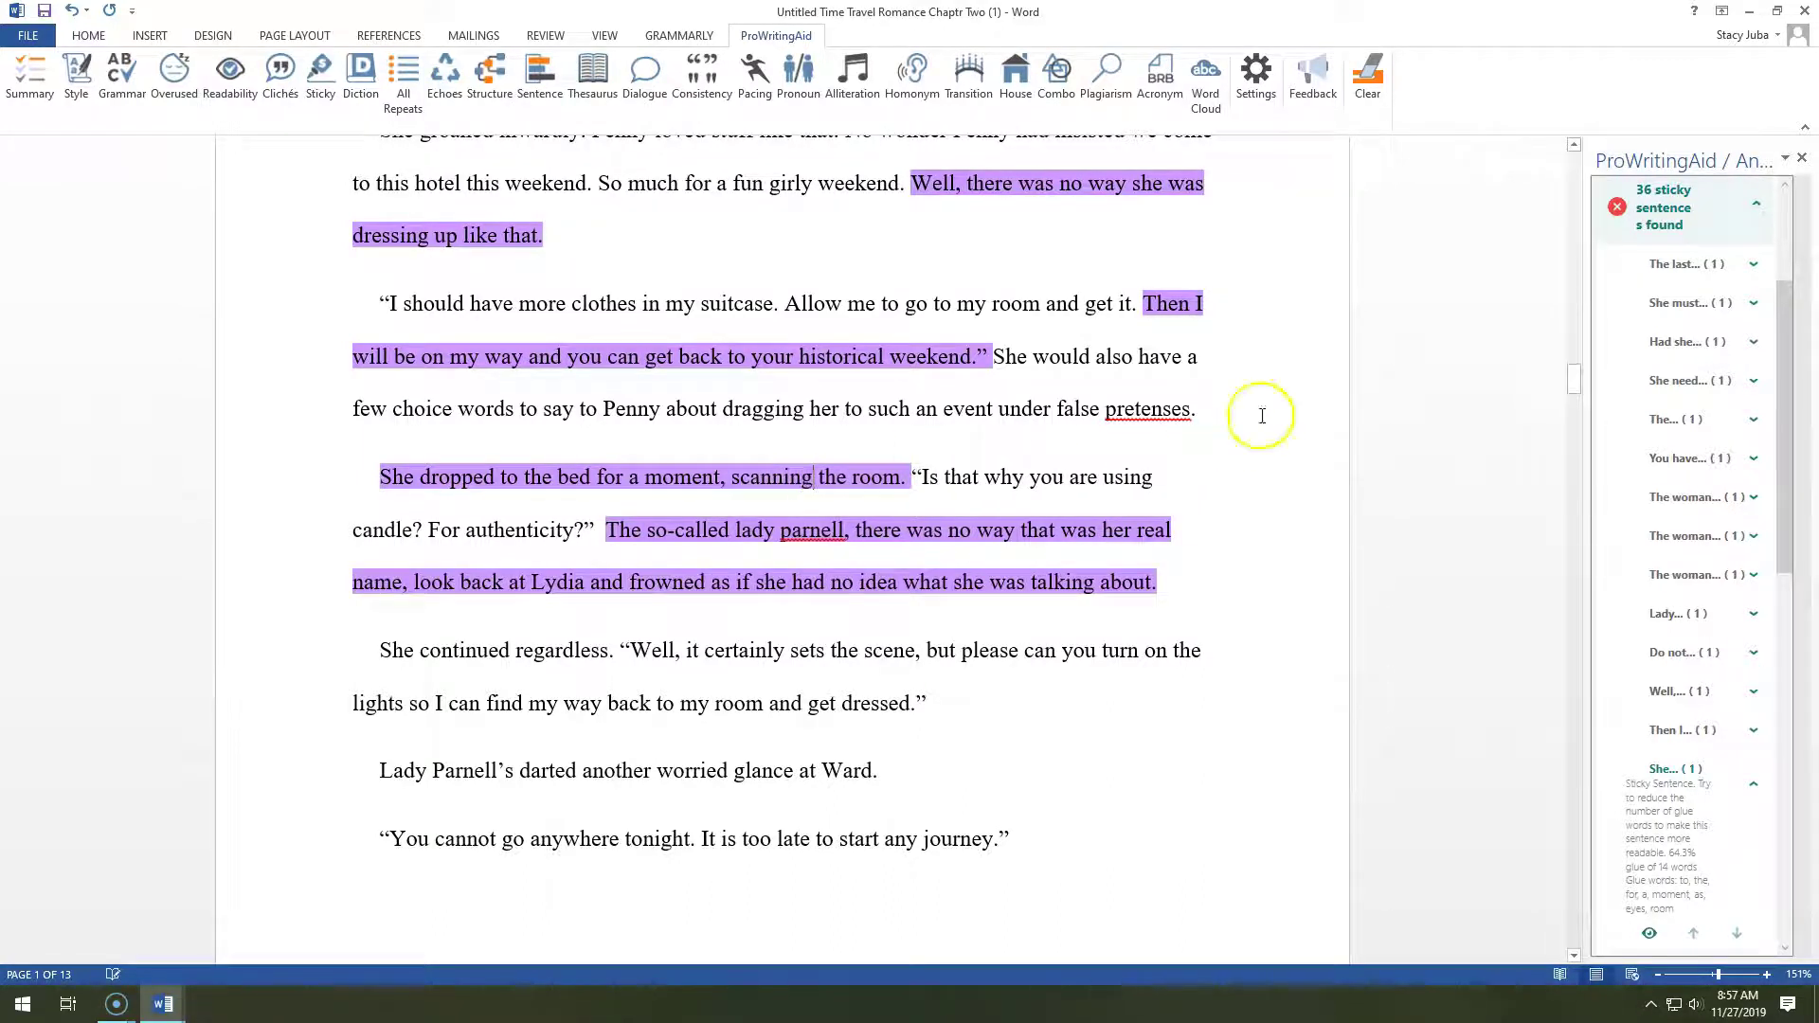
- Cut "There was" from the sentence about being able to drive tomorrow, so it opens with "No way"
left_click_drag(1572, 384, 1572, 412)
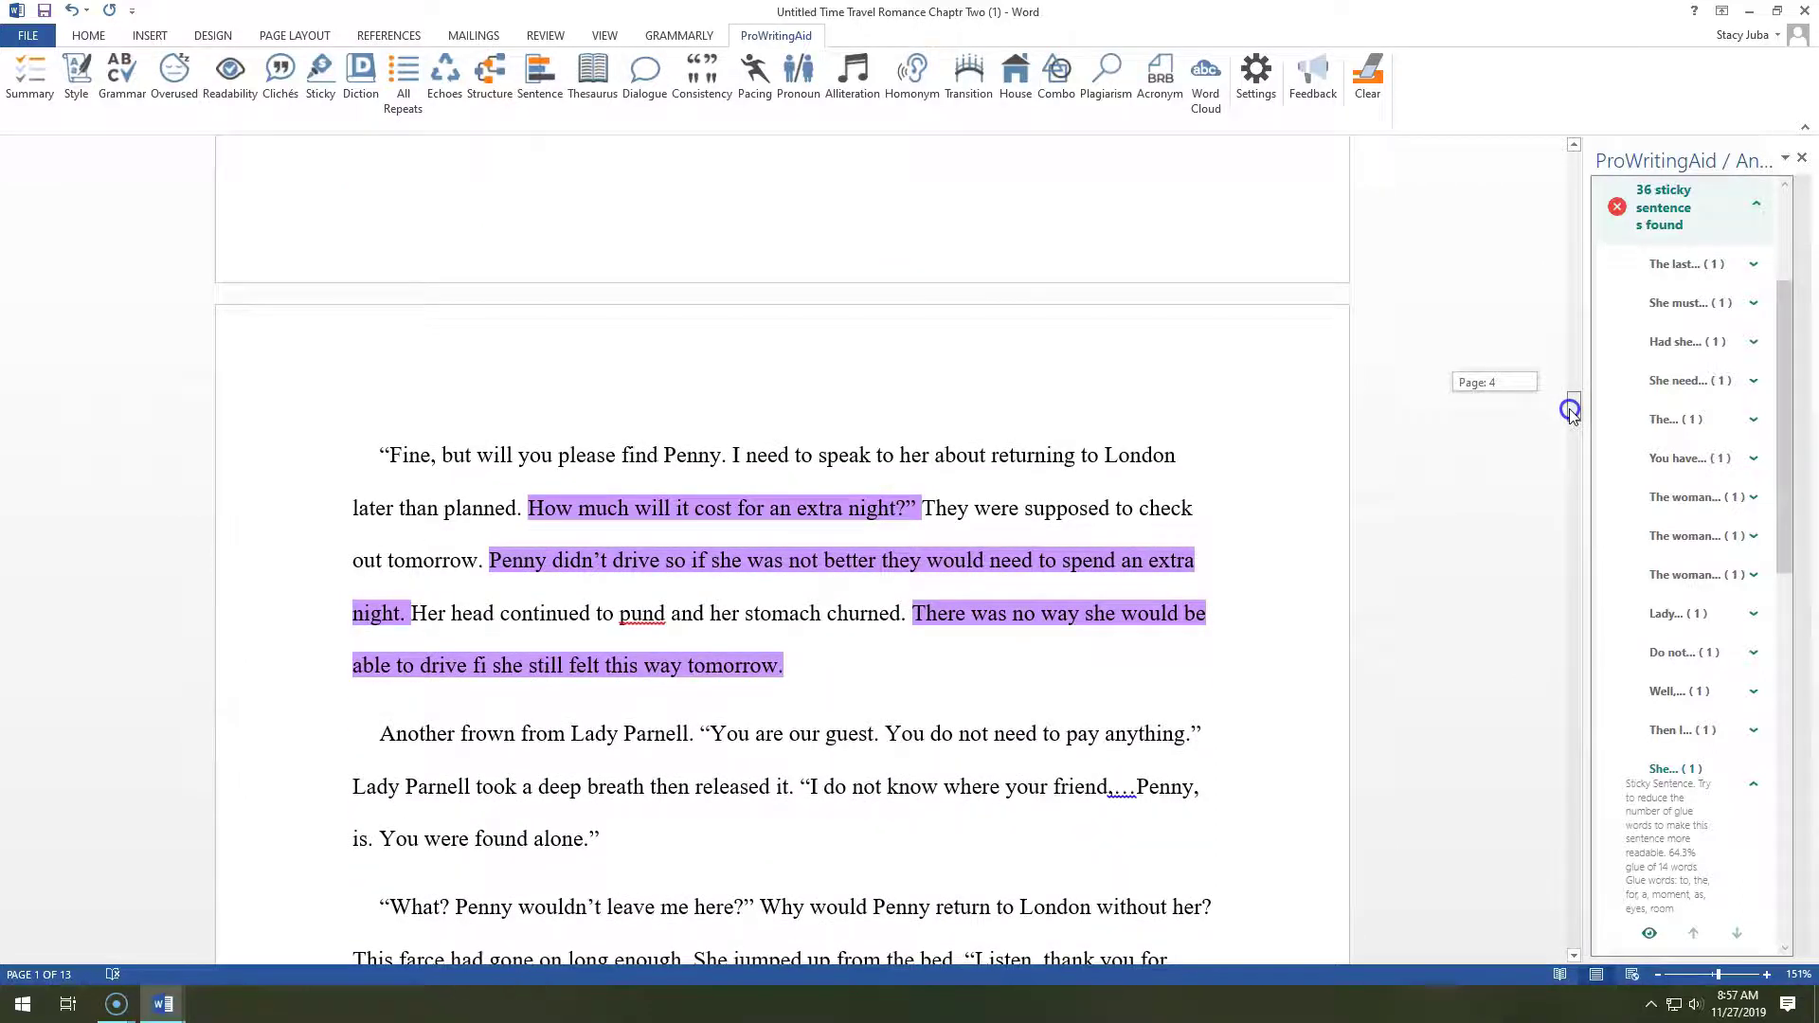
left_click_drag(1570, 412, 1572, 409)
left_click(948, 572)
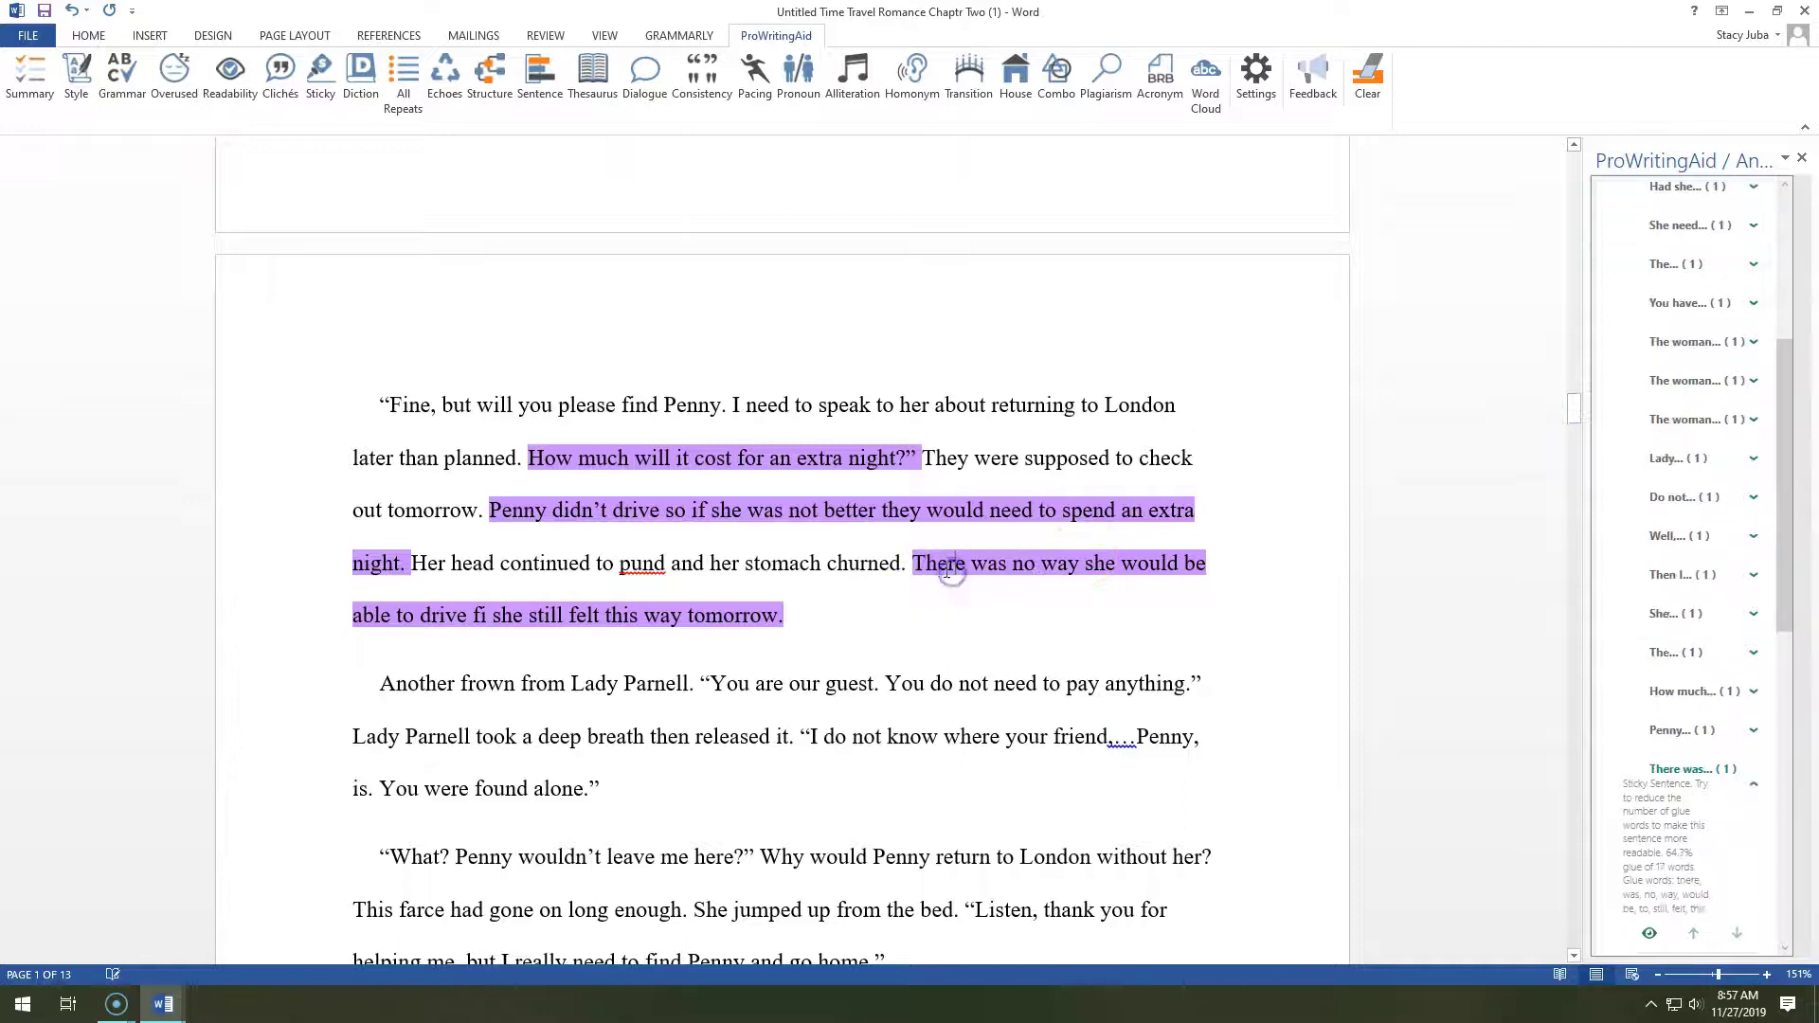
left_click_drag(915, 563, 989, 563)
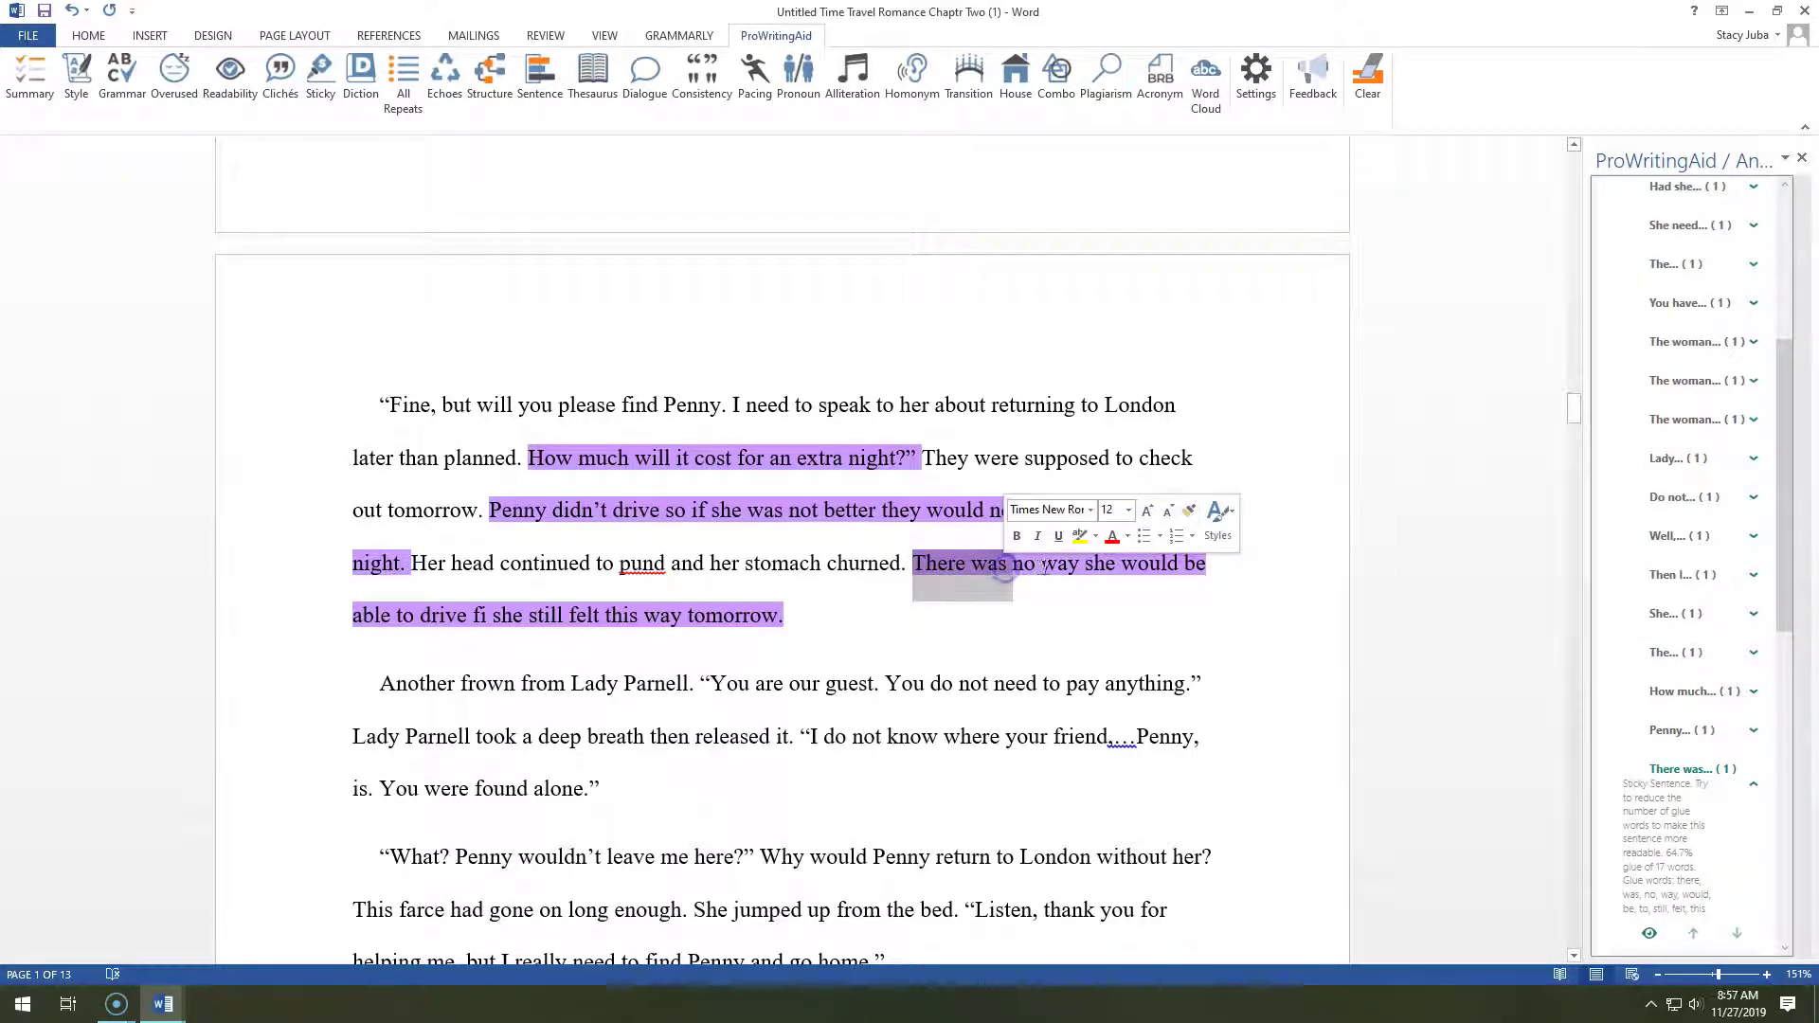
key("Delete")
type("N")
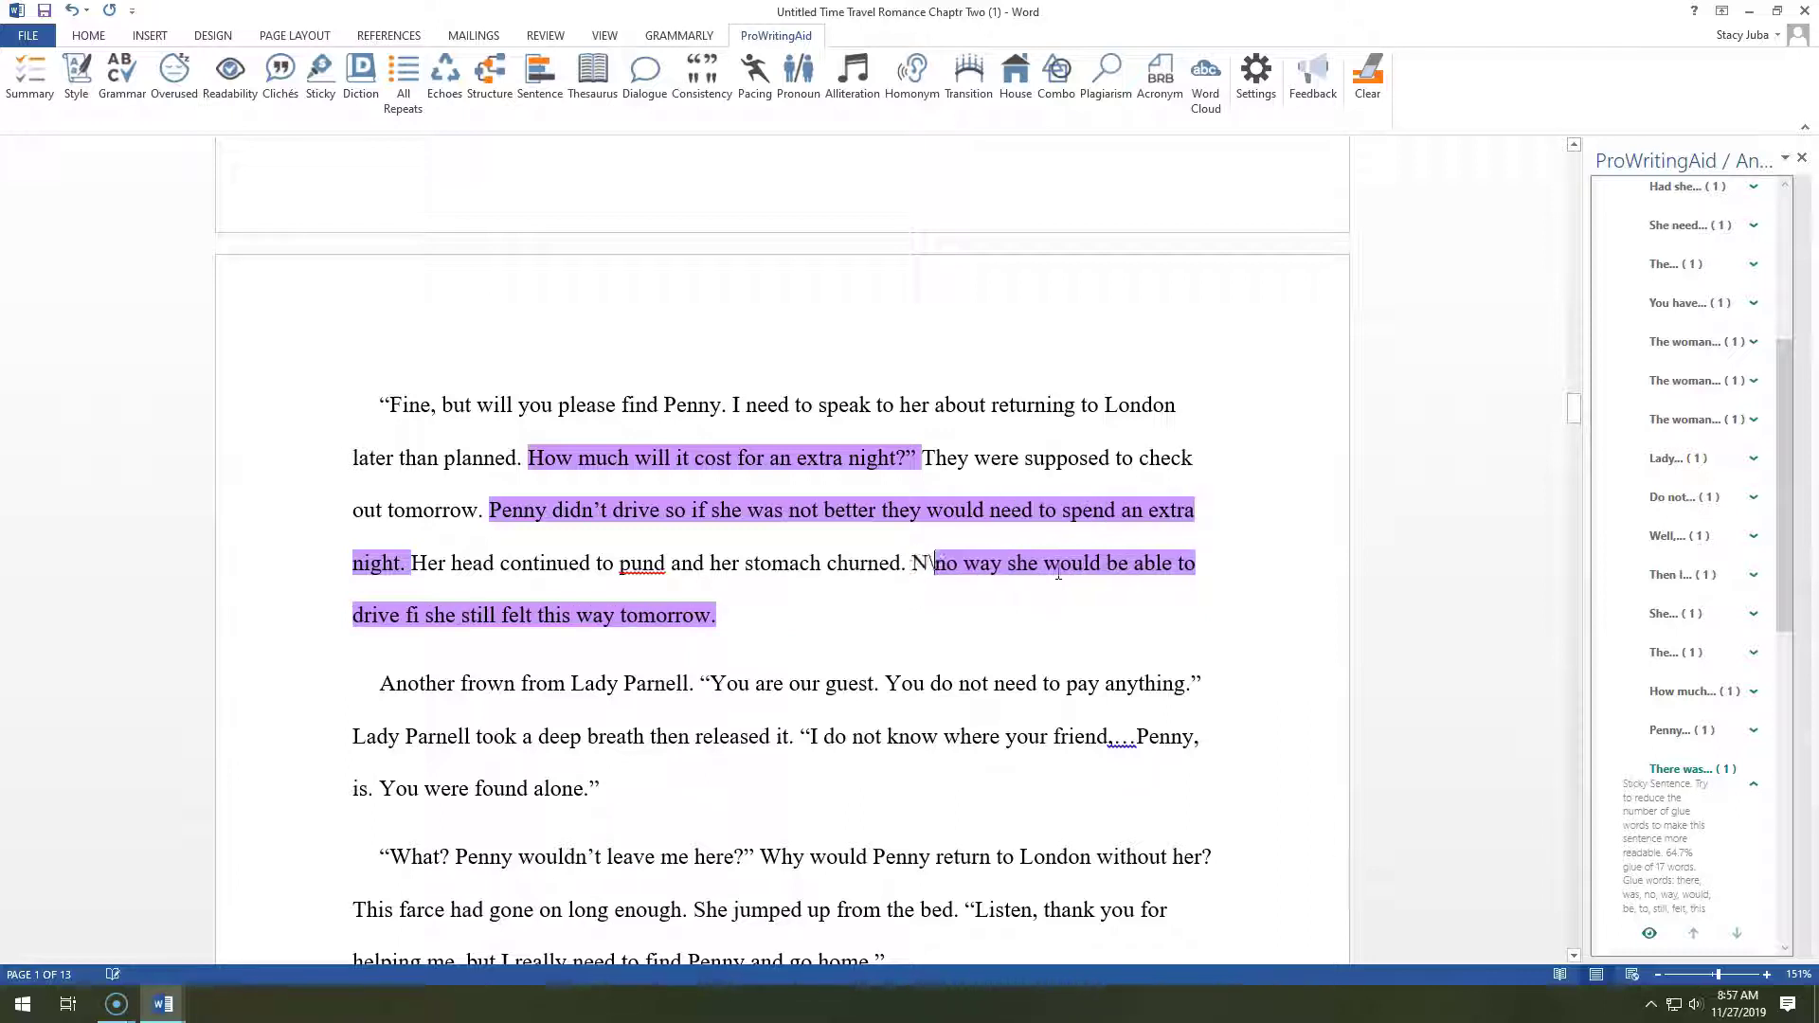
key("Delete")
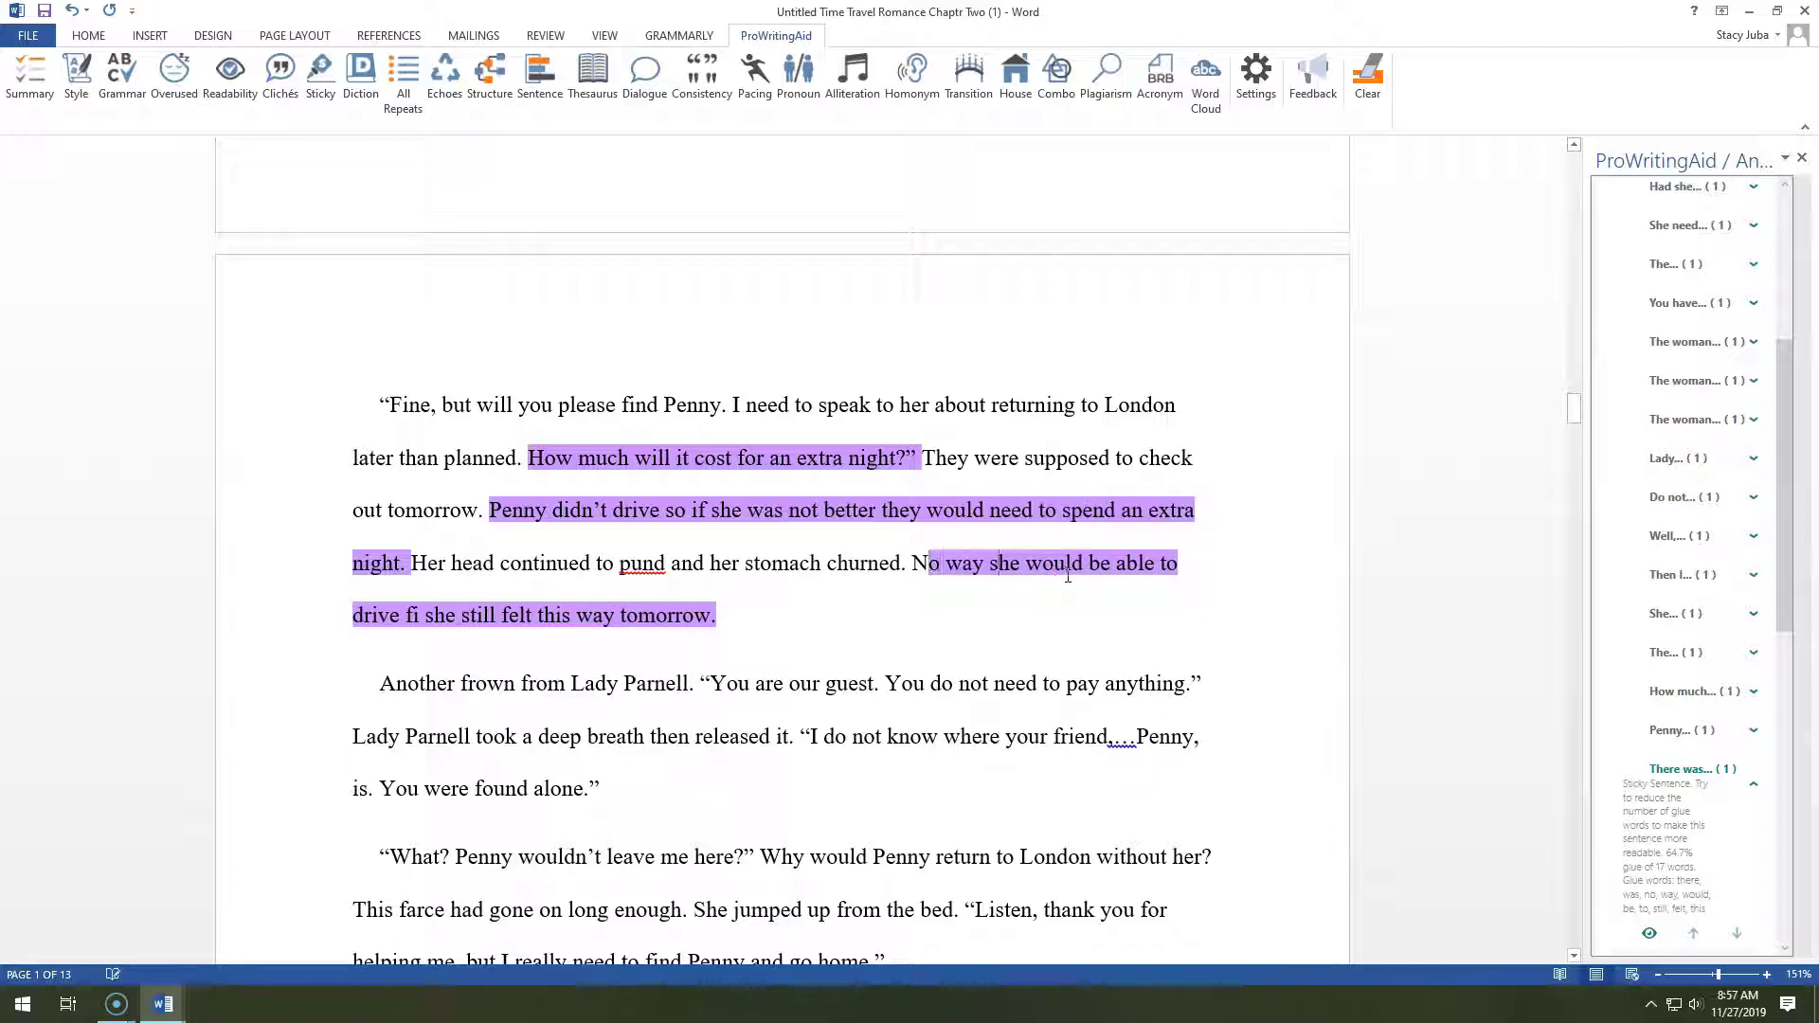
- Change the word order after "No way" to "would she be able to drive"
key("Delete")
key("Delete")
key("Delete")
key("Delete")
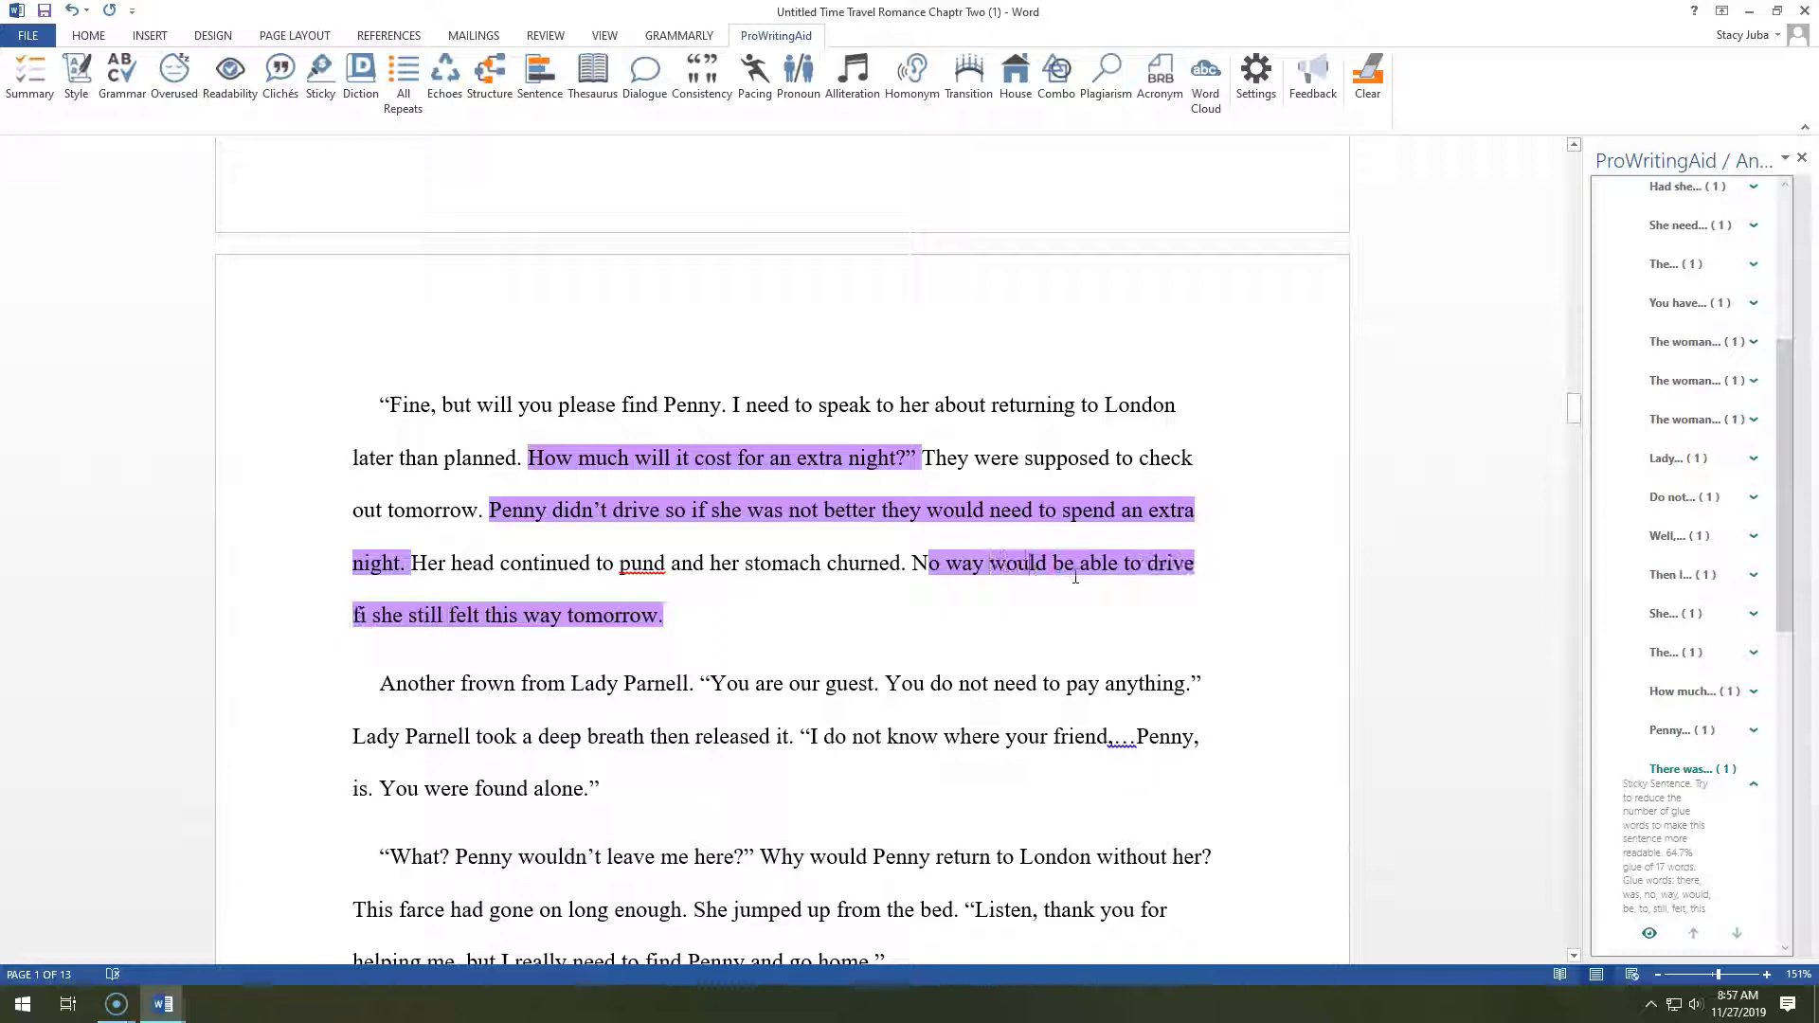
type("she")
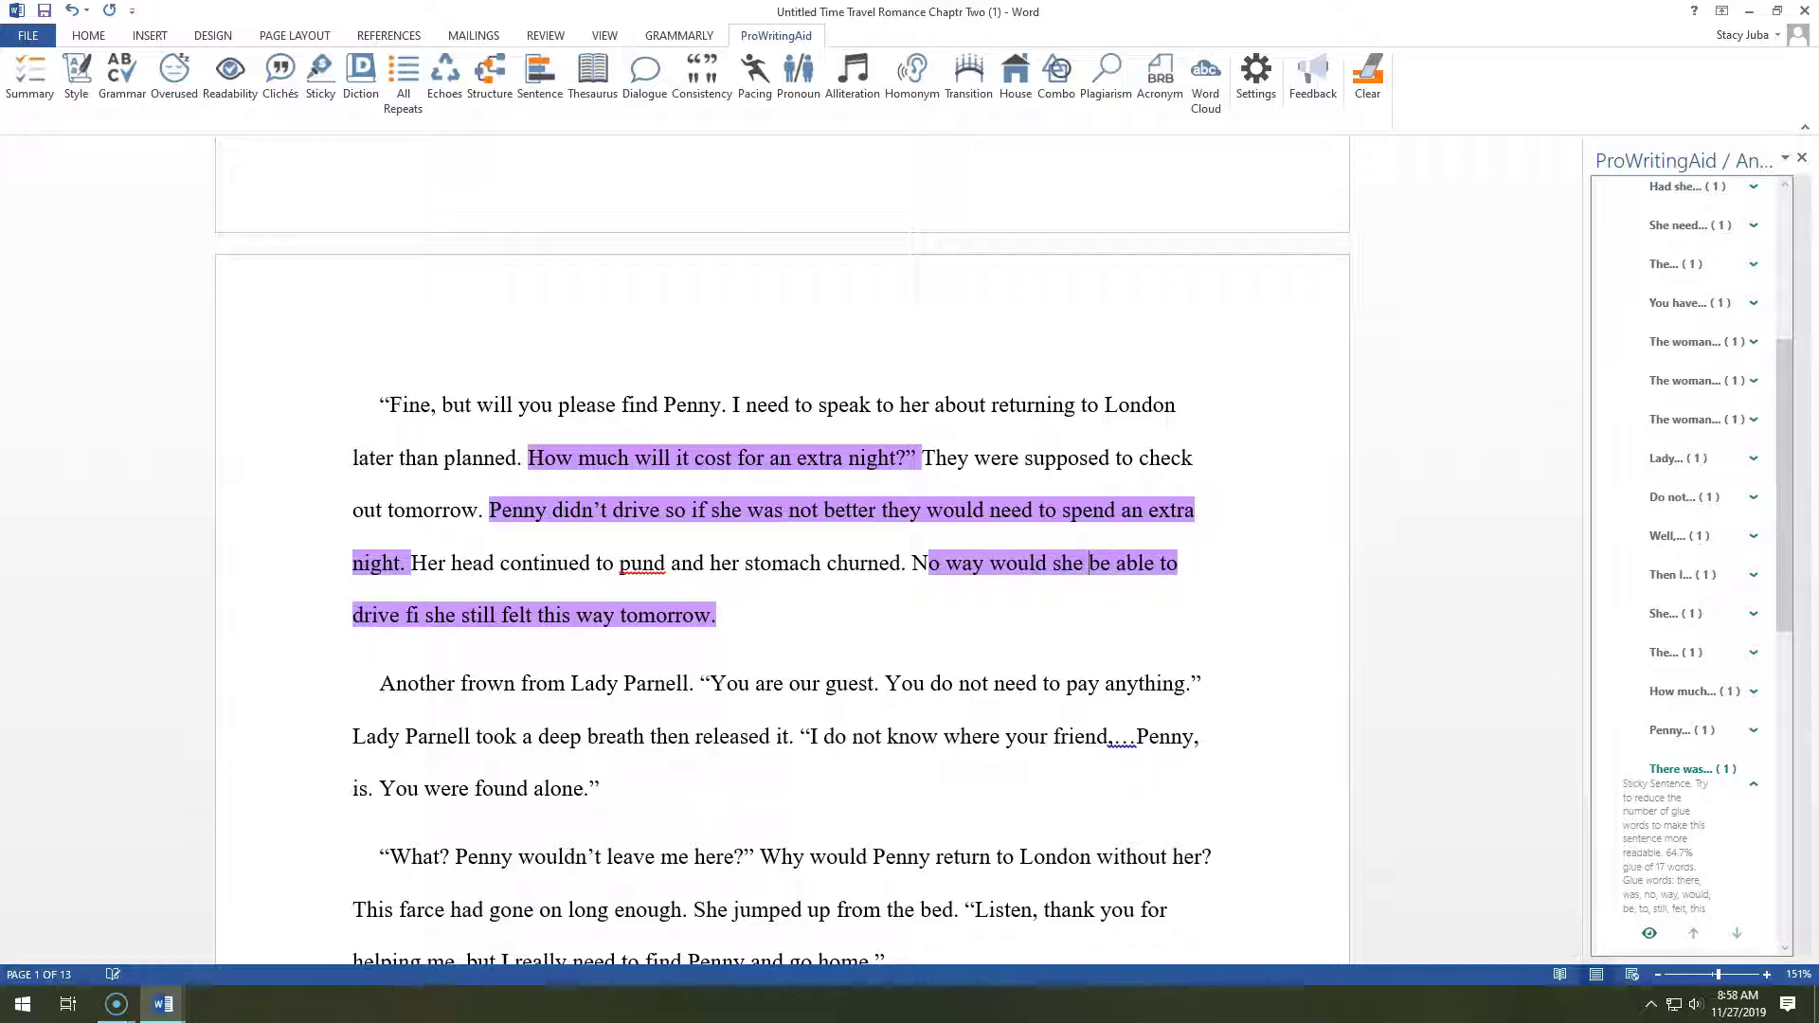
key("Left")
key("Left")
key("Left")
key("Left")
key("Left")
key("Left")
key("Left")
key("Left")
key("Left")
key("Left")
key("Left")
key("Left")
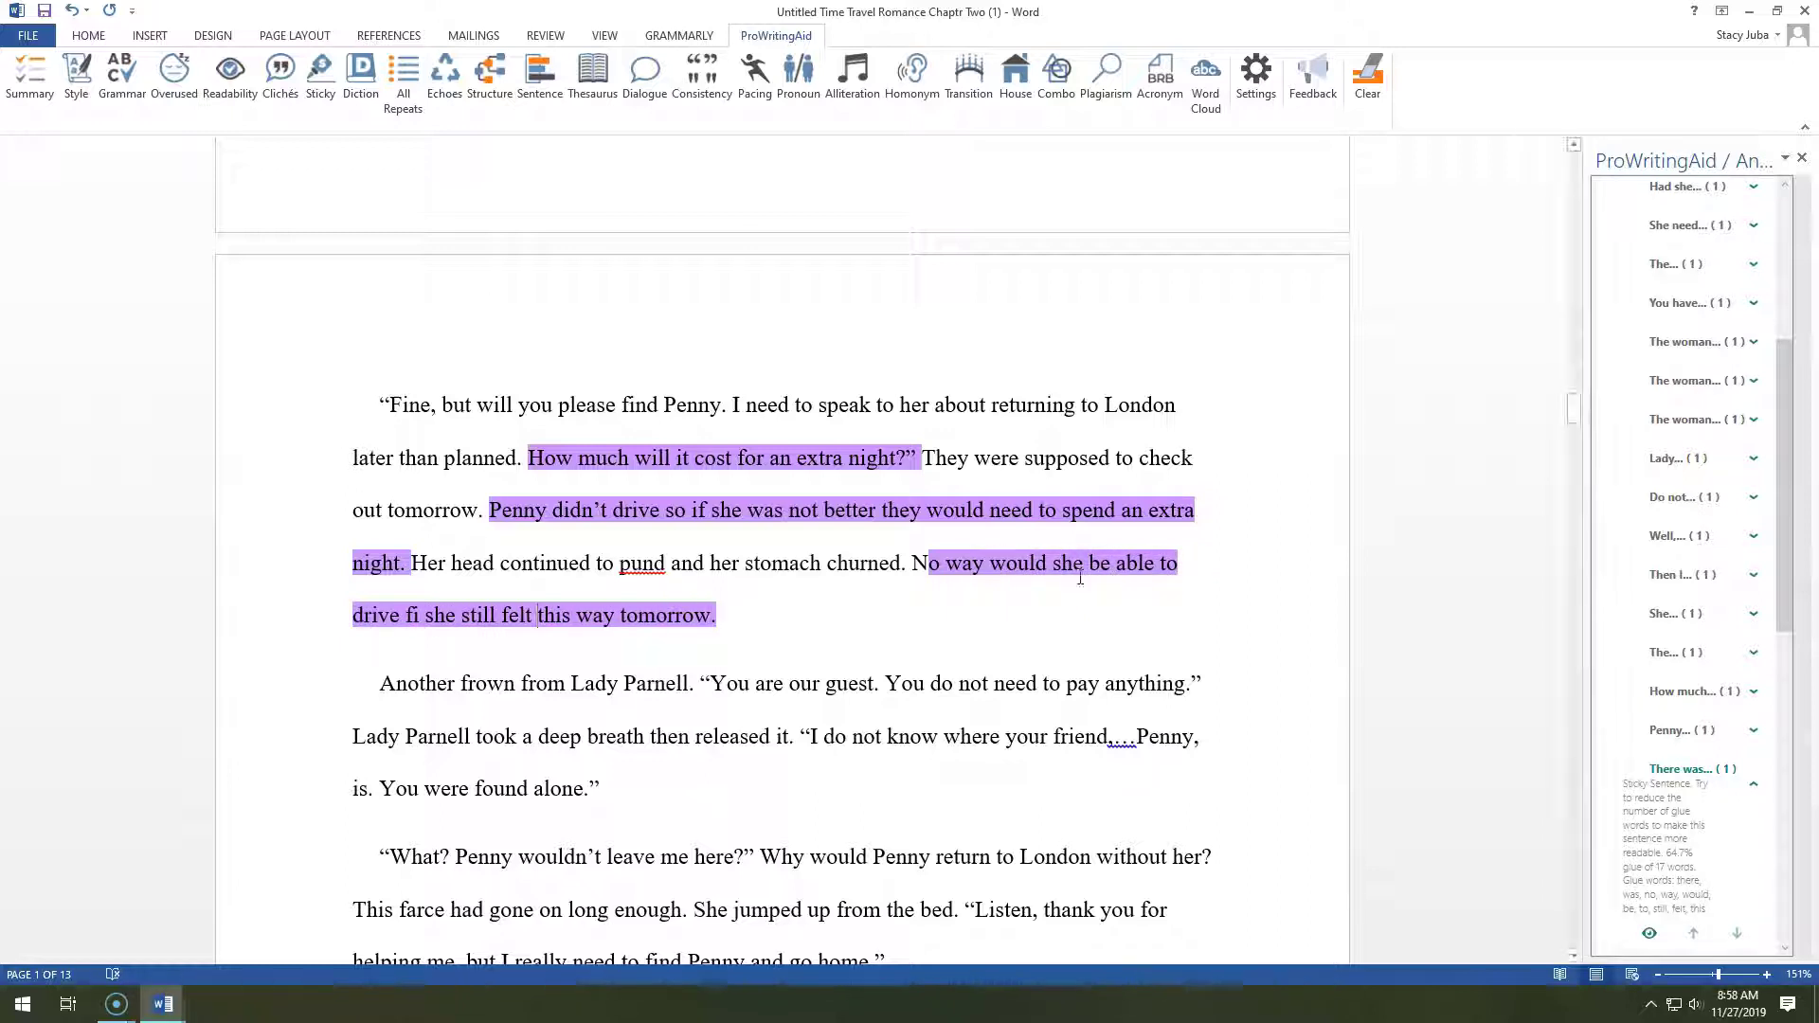
- Replace "Her eyes" with "She" before "scanned the room for a door to the en-suite bathroom"
left_click_drag(1576, 418, 1577, 555)
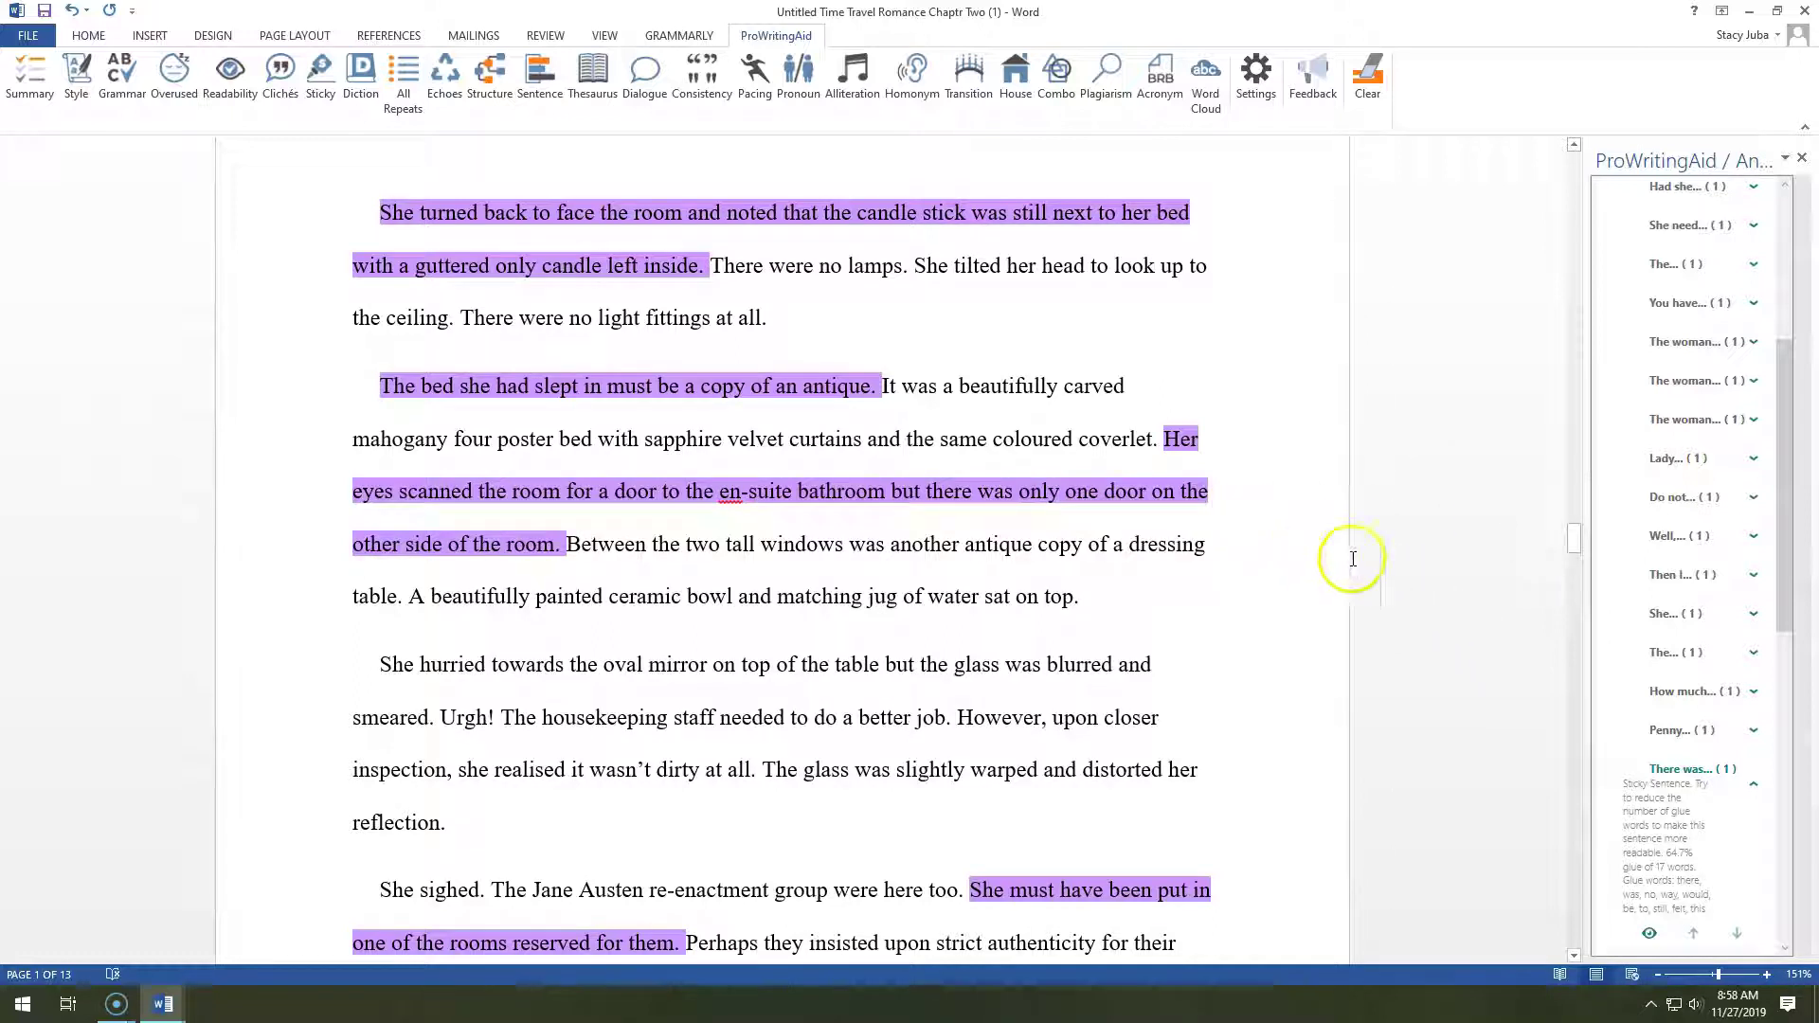
left_click(1187, 451)
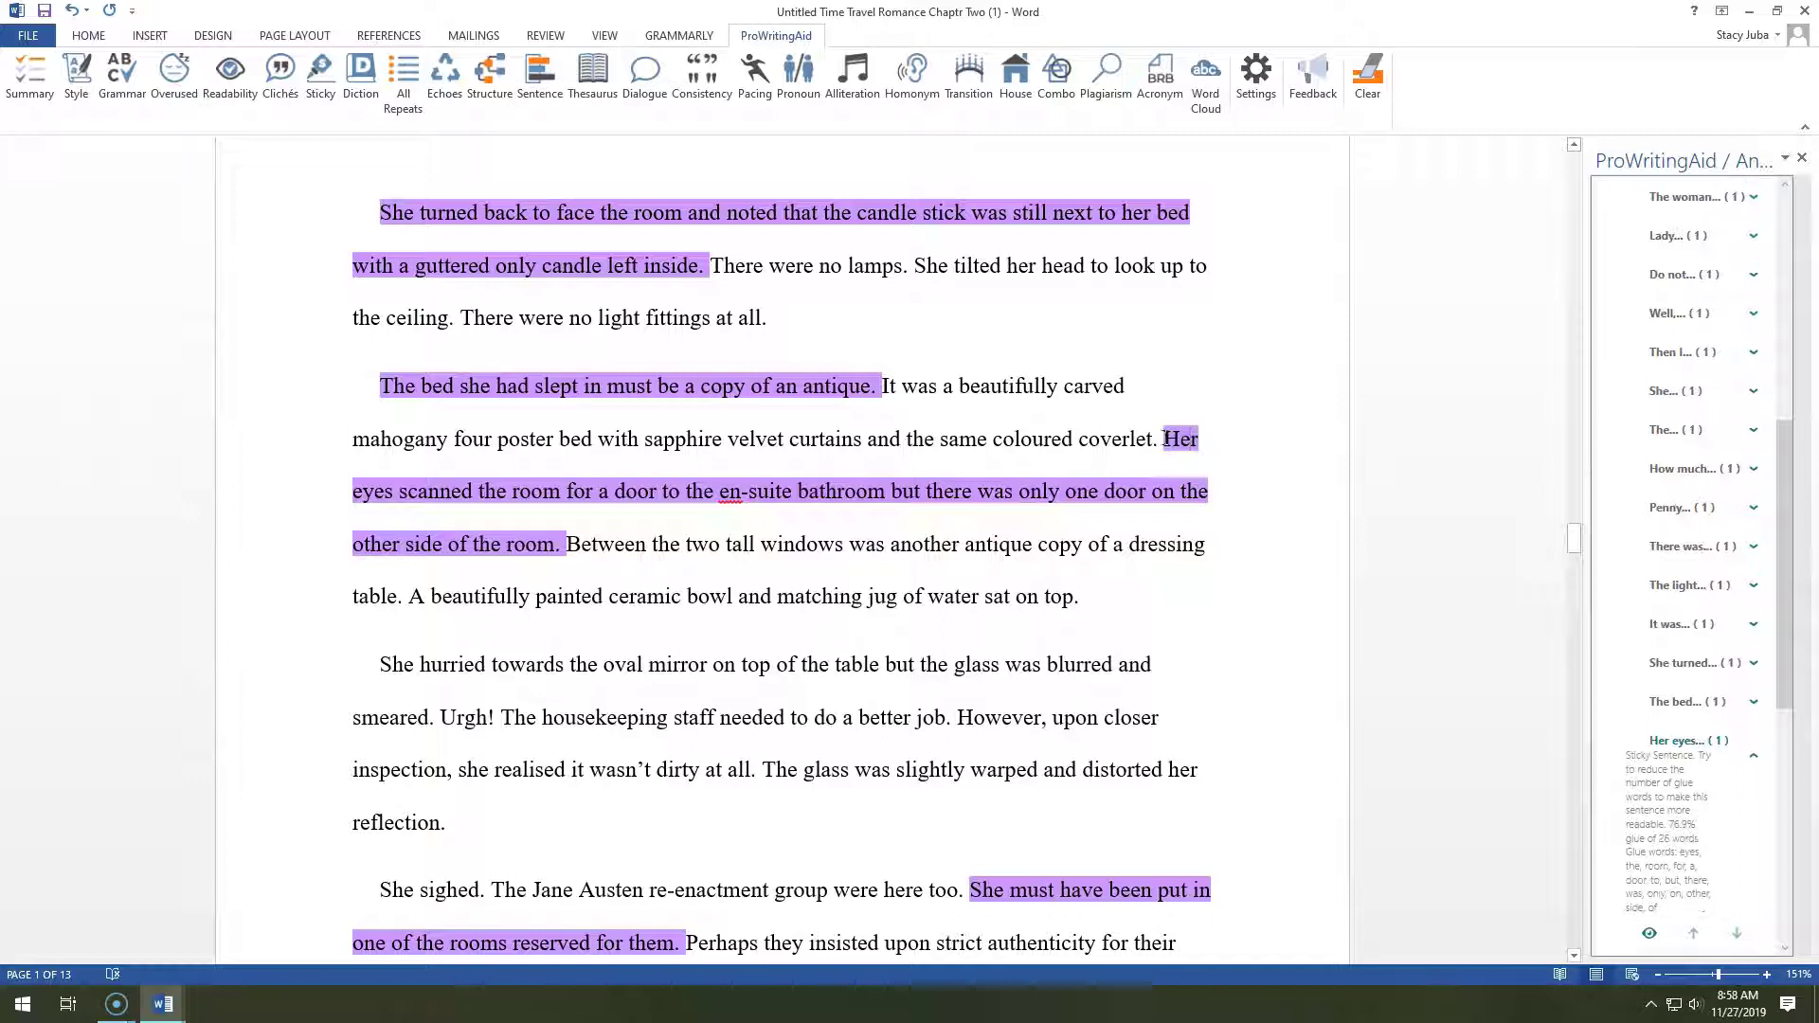
left_click(1185, 440)
left_click_drag(1194, 447, 395, 495)
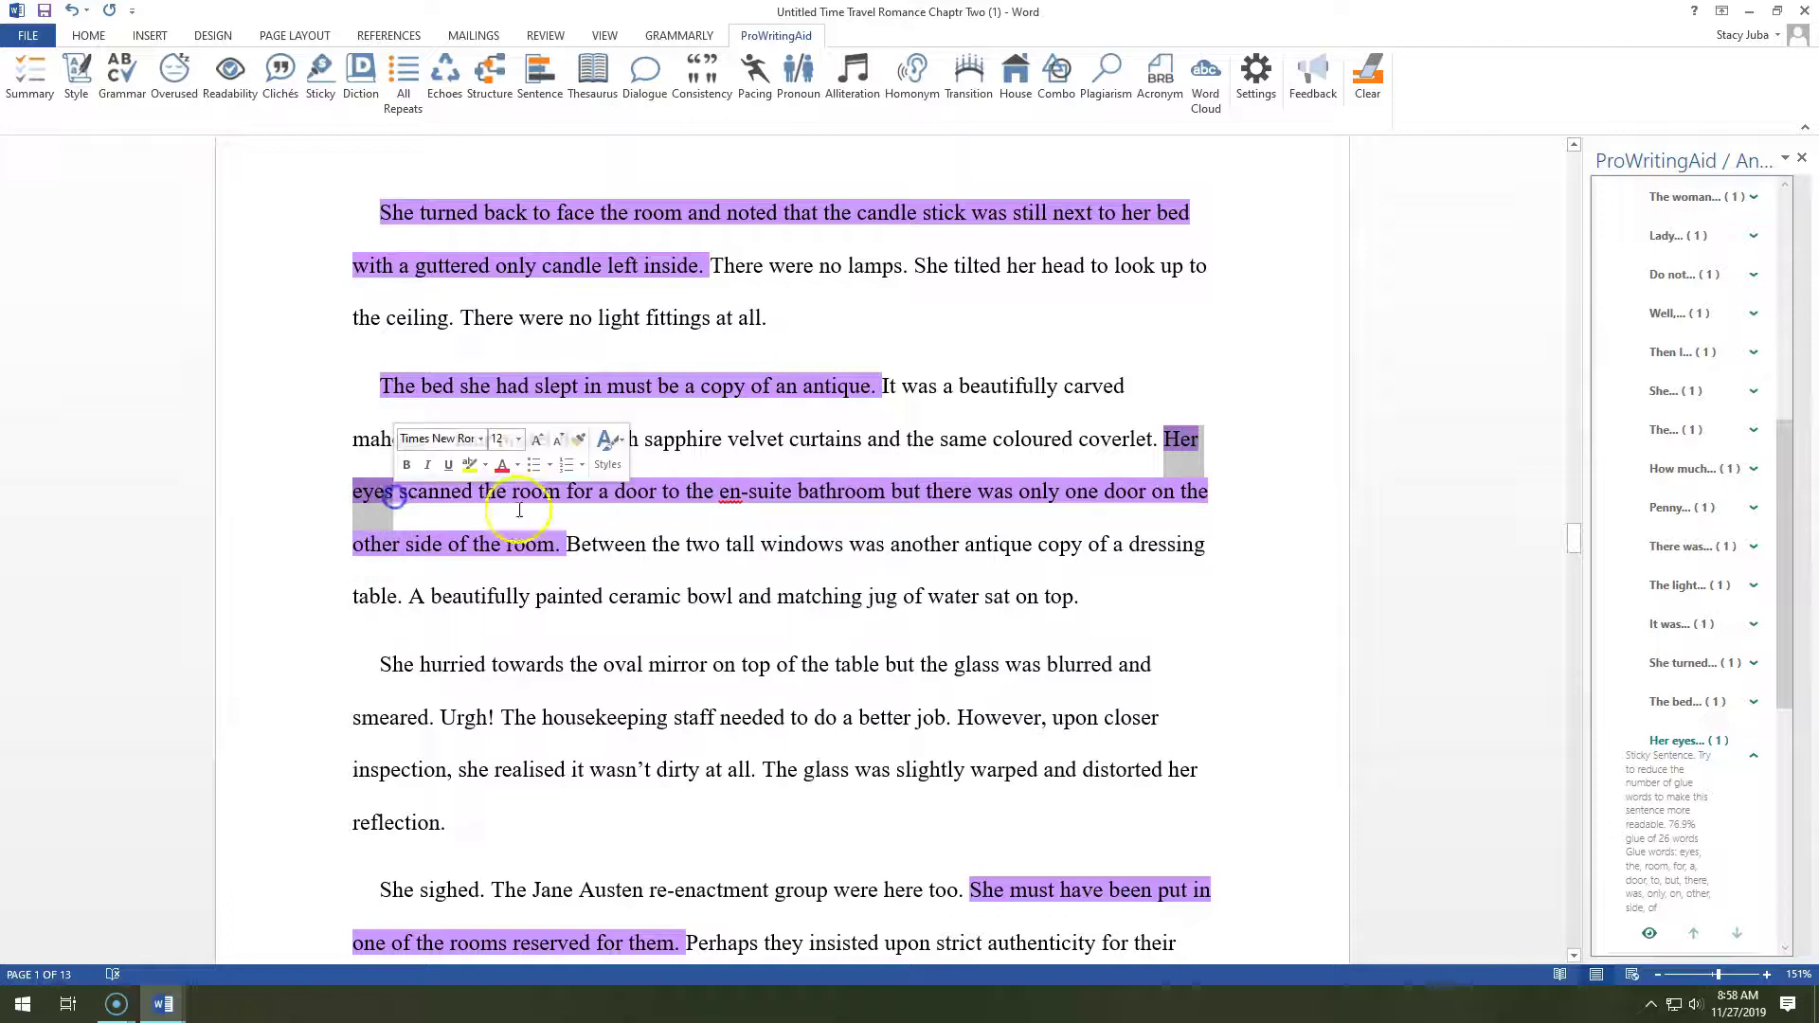
key("BackSpace")
type("She")
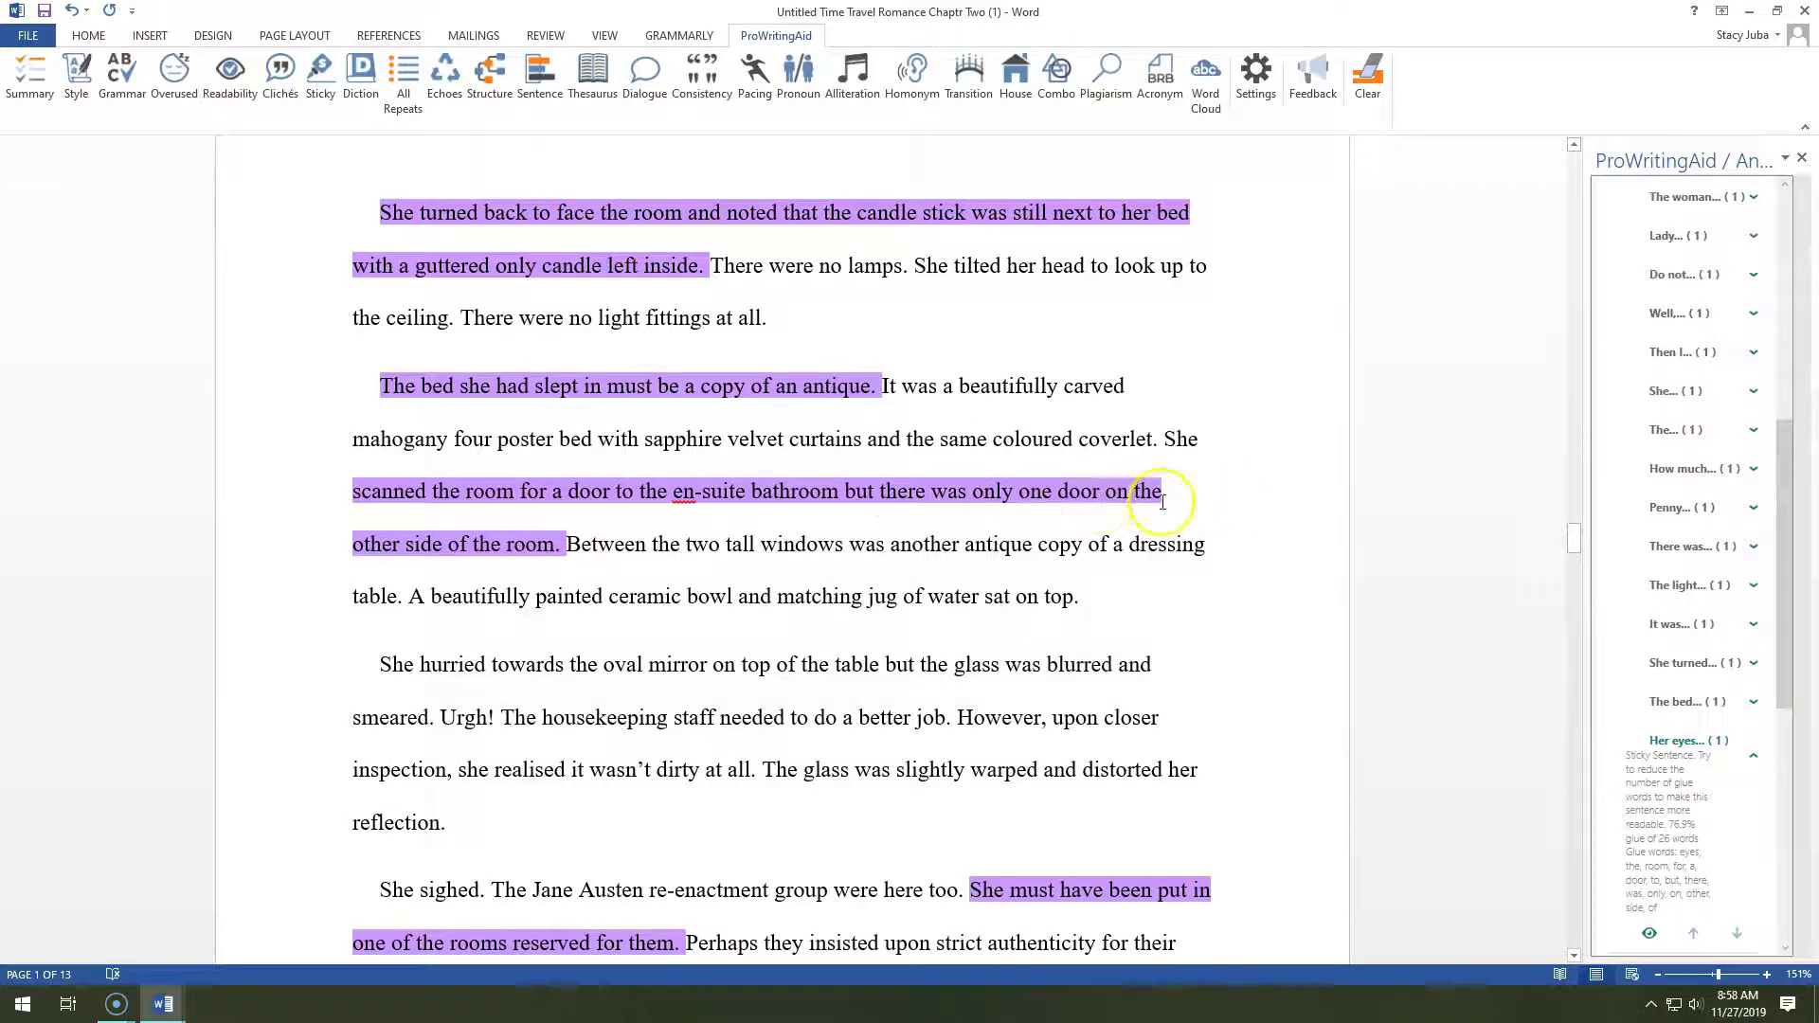
- Shorten "She really needed to find her way to her own room" to "She needed to find her room"
left_click_drag(1574, 536, 1571, 567)
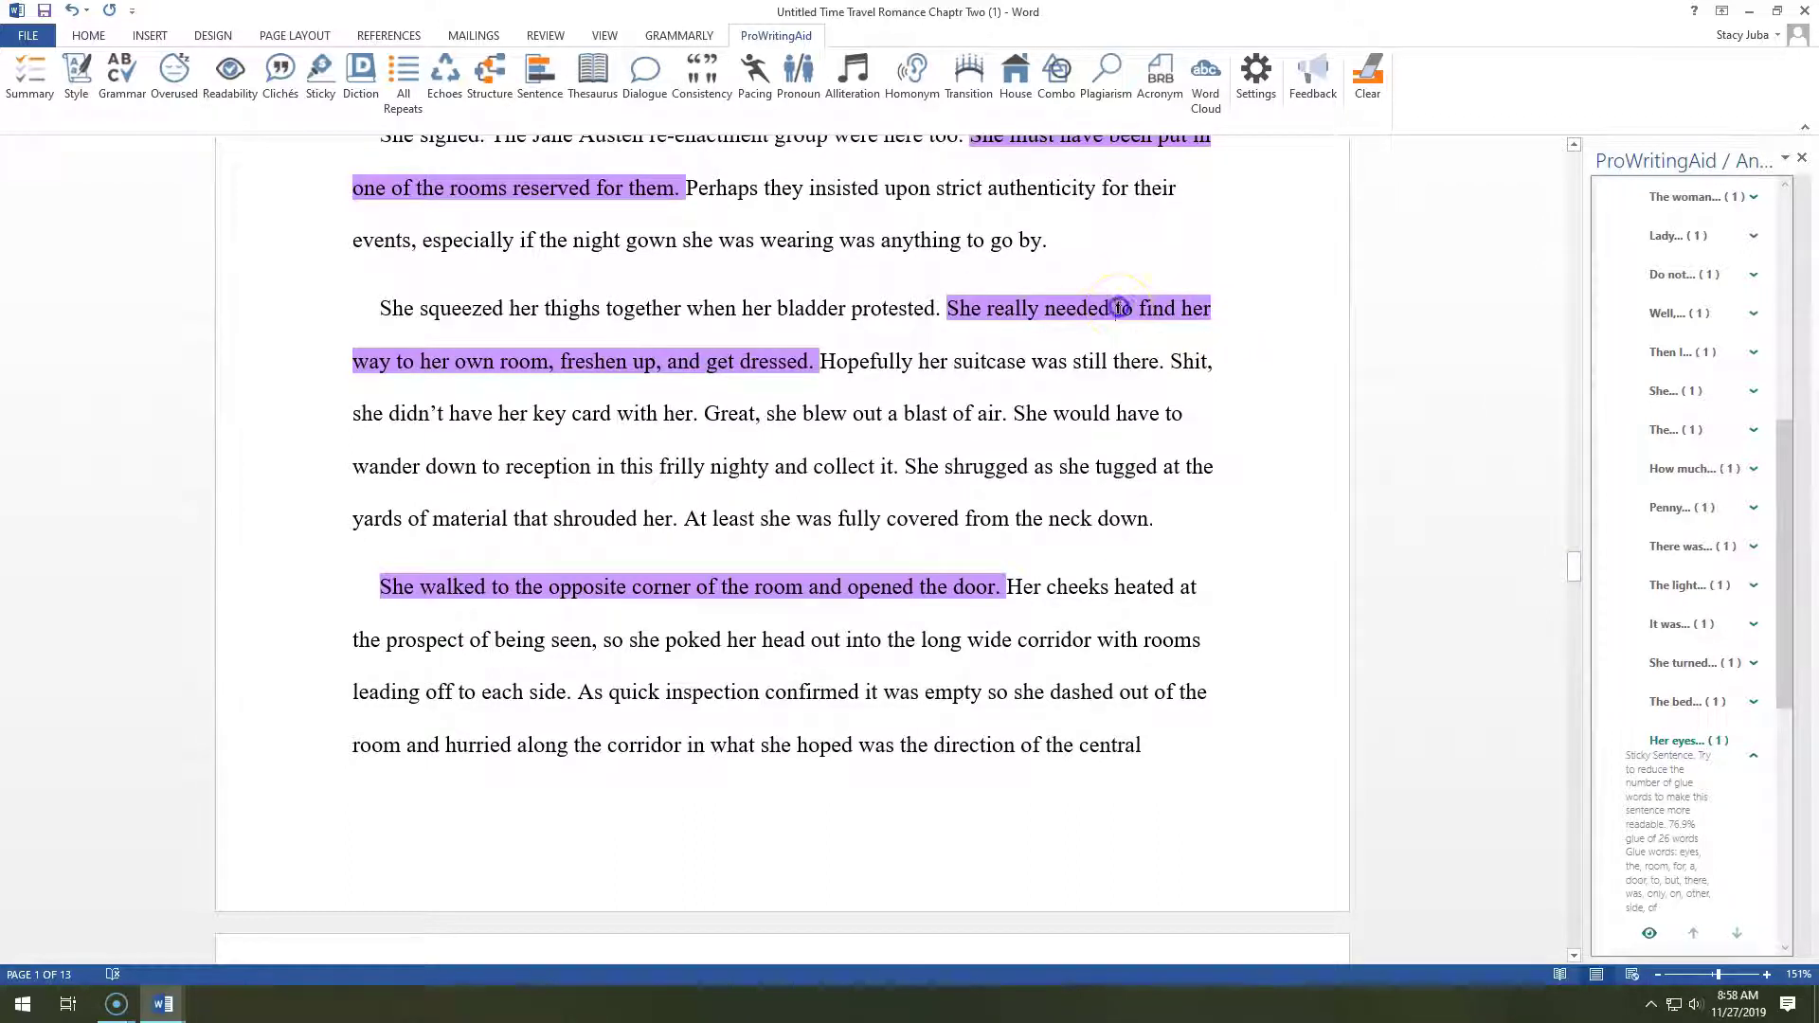
left_click(1043, 315)
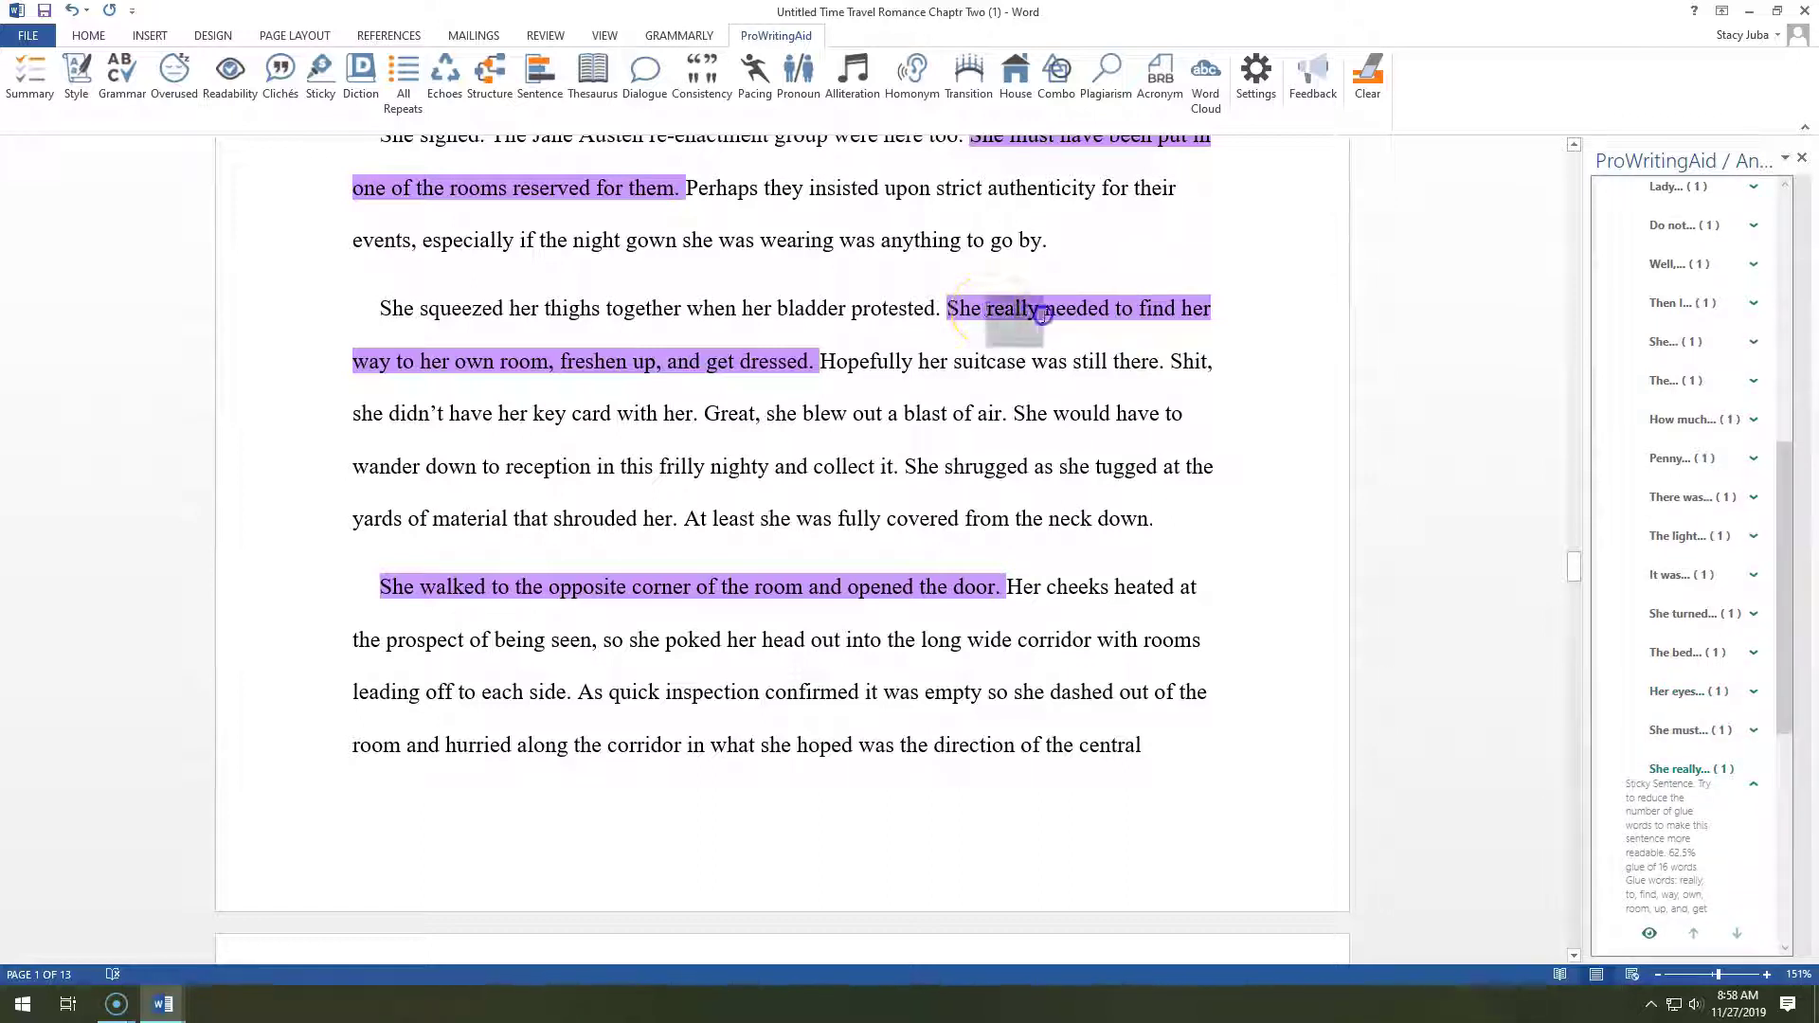
double_click(1040, 316)
key("Delete")
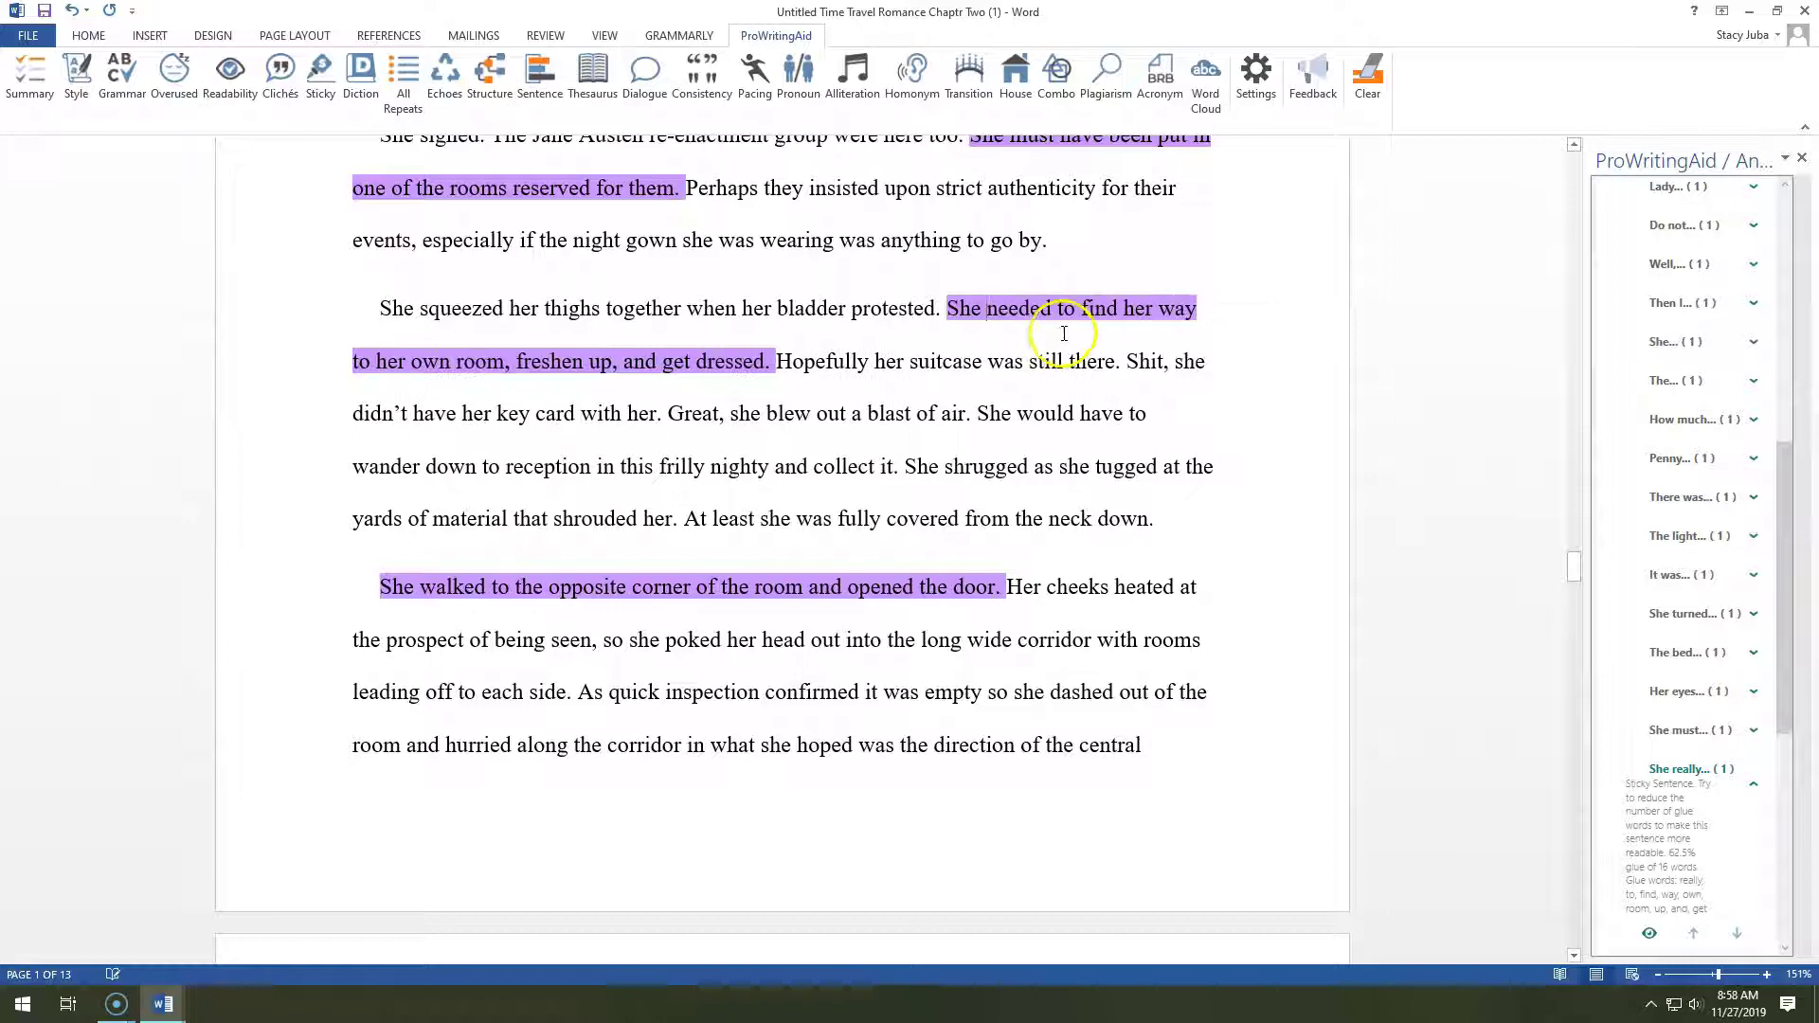
left_click_drag(1162, 306, 381, 359)
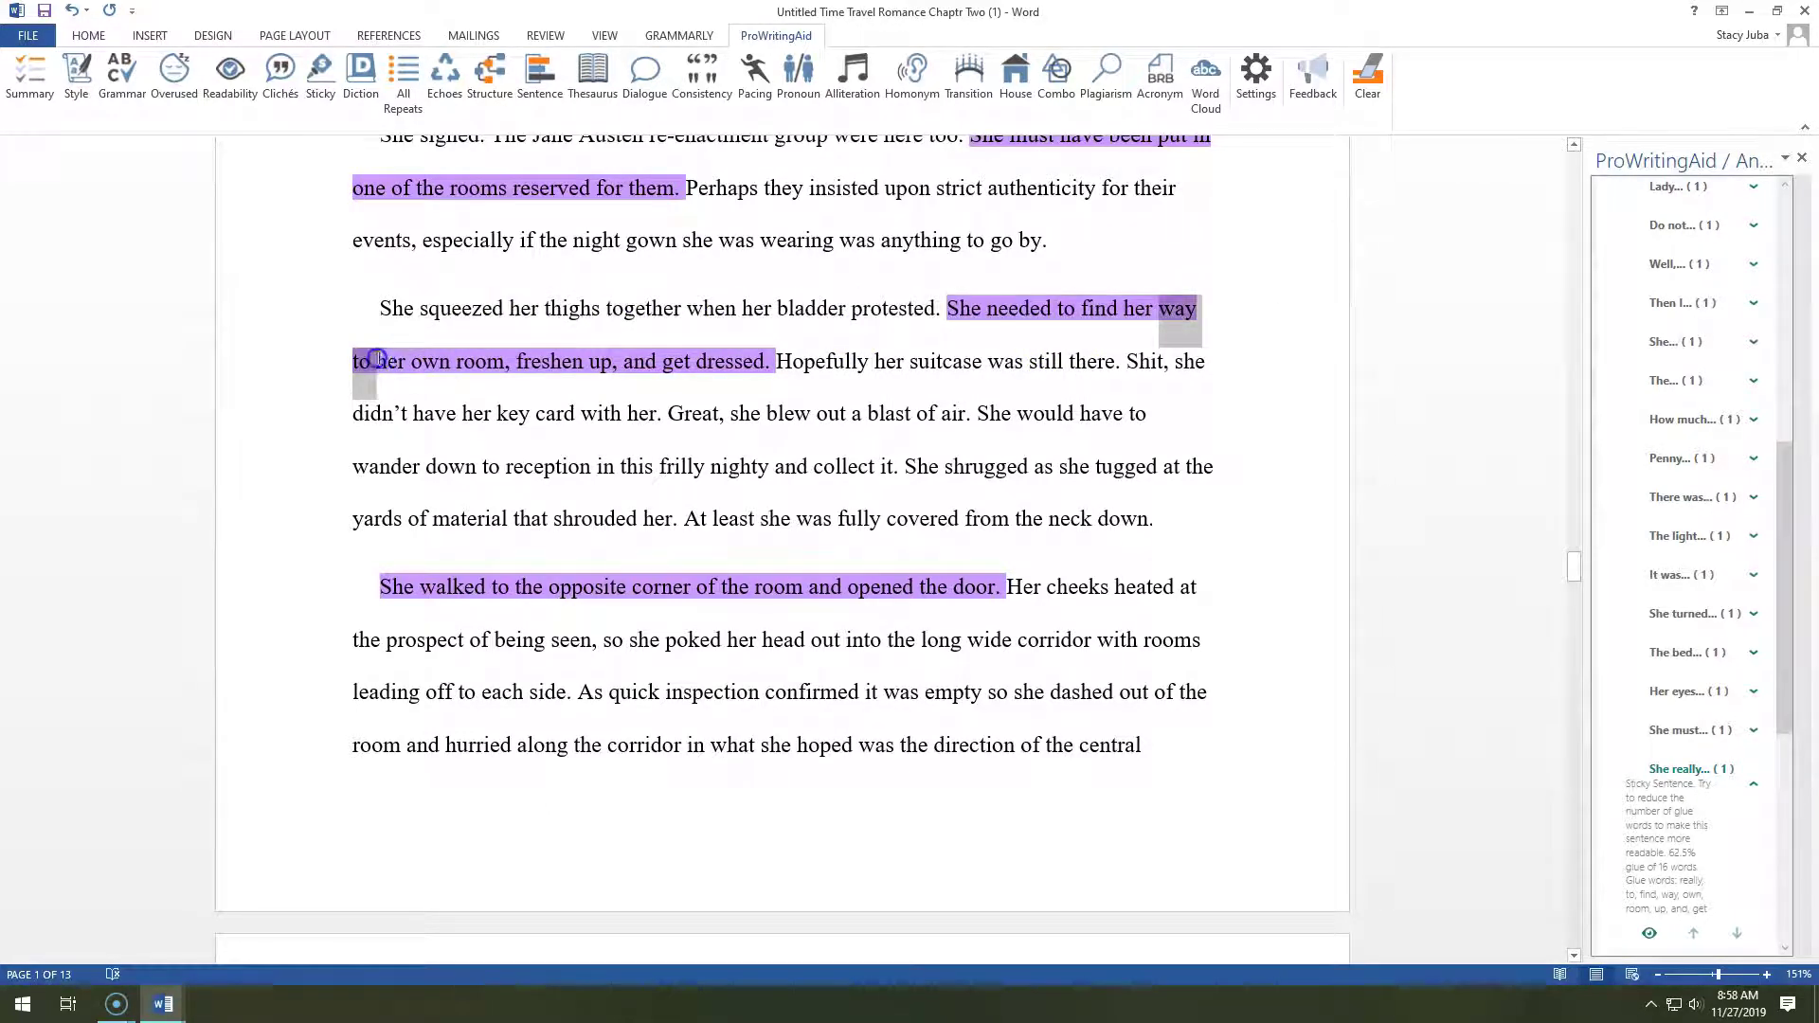
key("Delete")
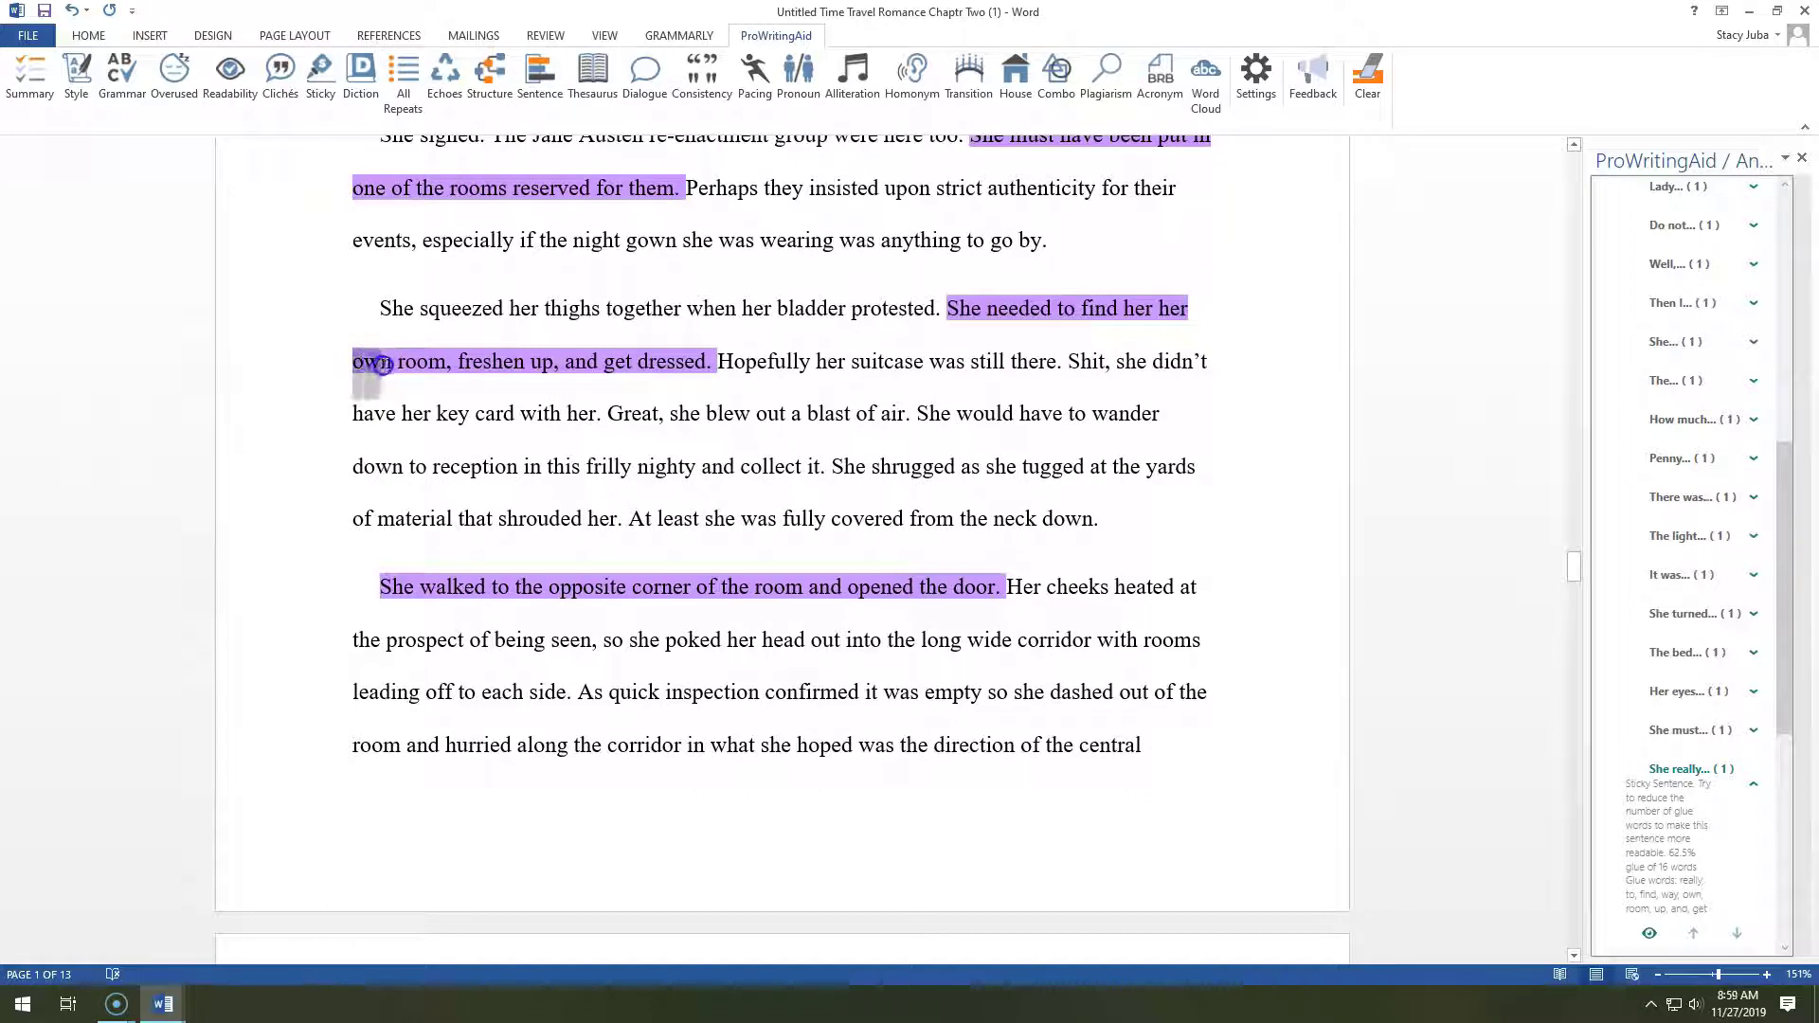
key("Delete")
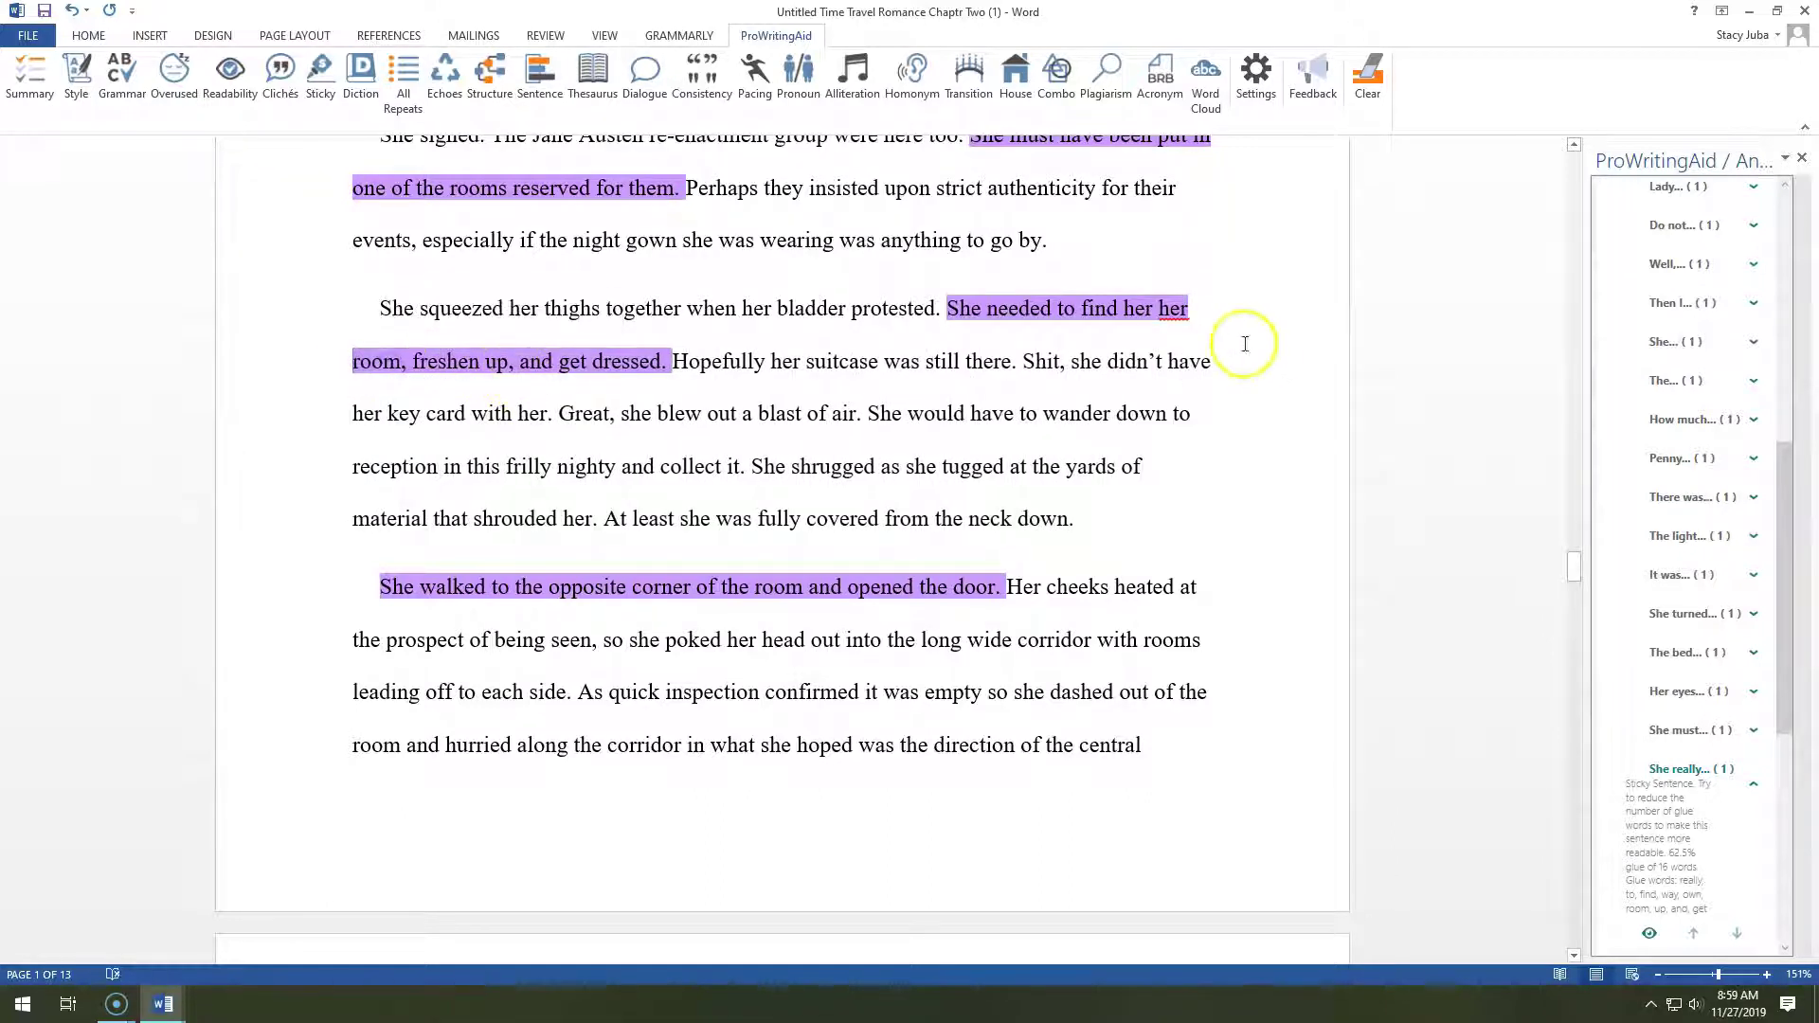
left_click(1188, 313)
double_click(1172, 310)
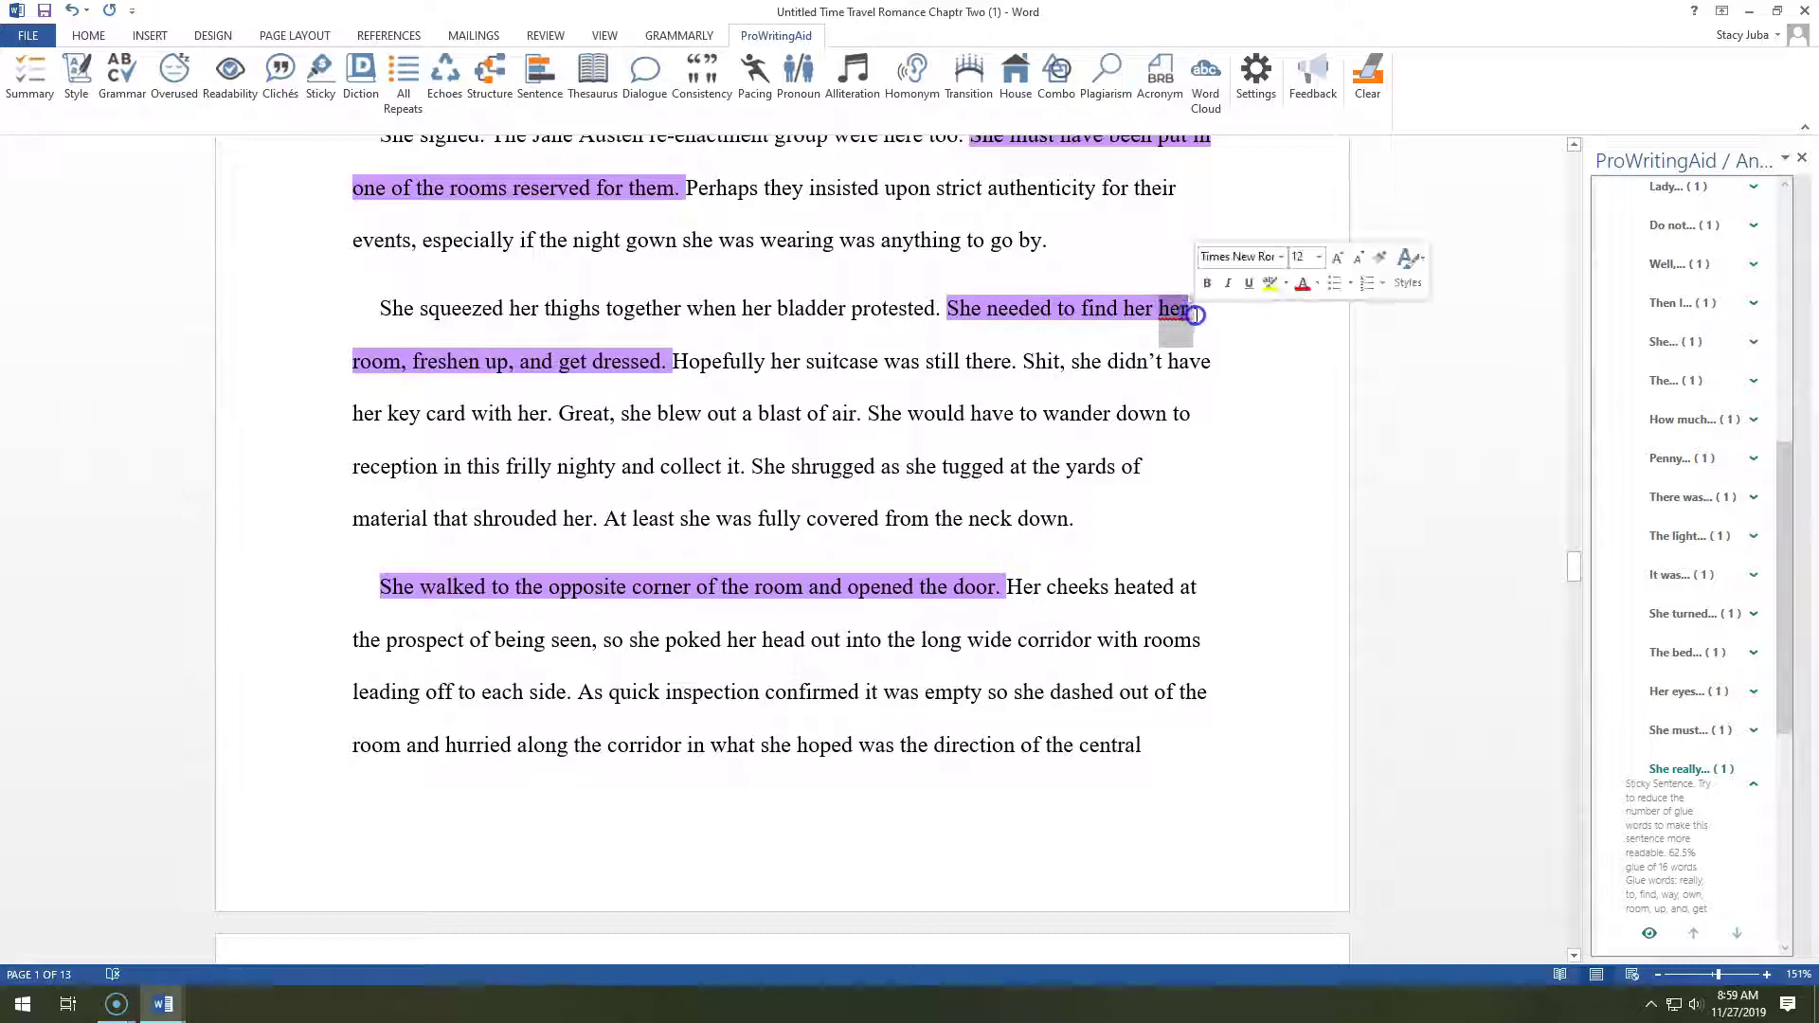
key("Delete")
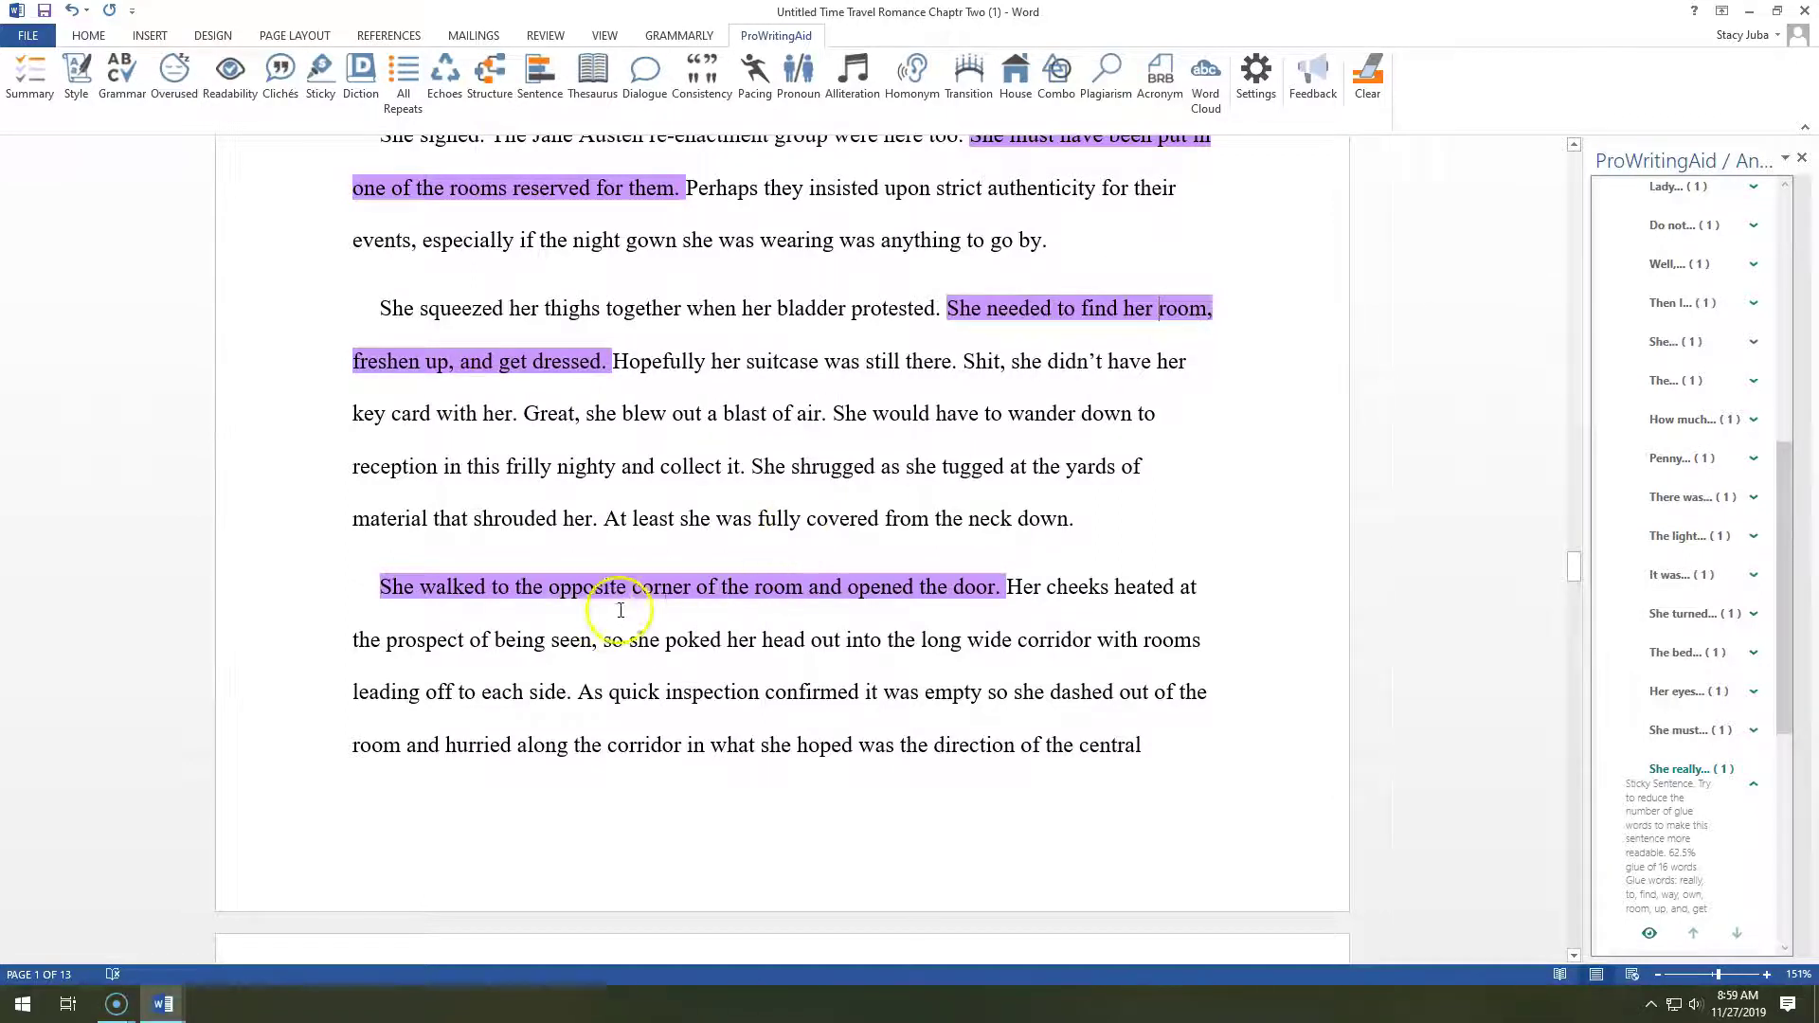
- Delete "of the room" after "She walked to the opposite corner"
left_click_drag(696, 589, 778, 588)
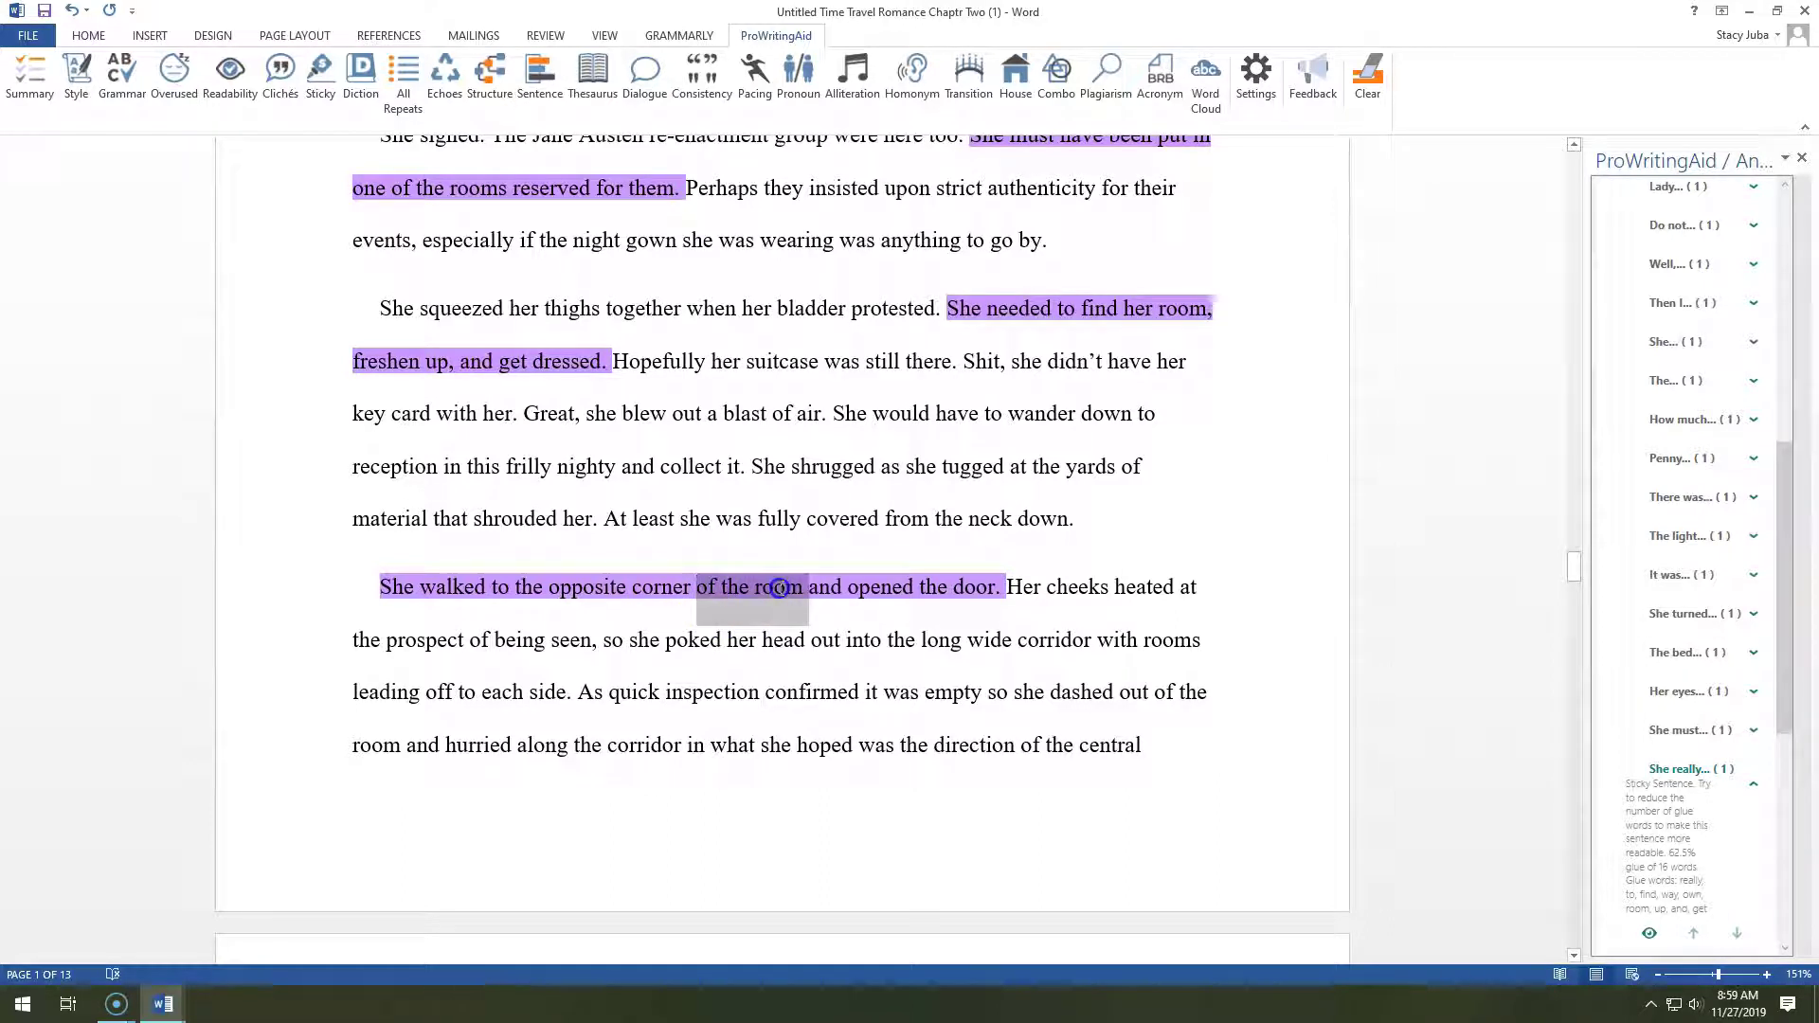
key("Delete")
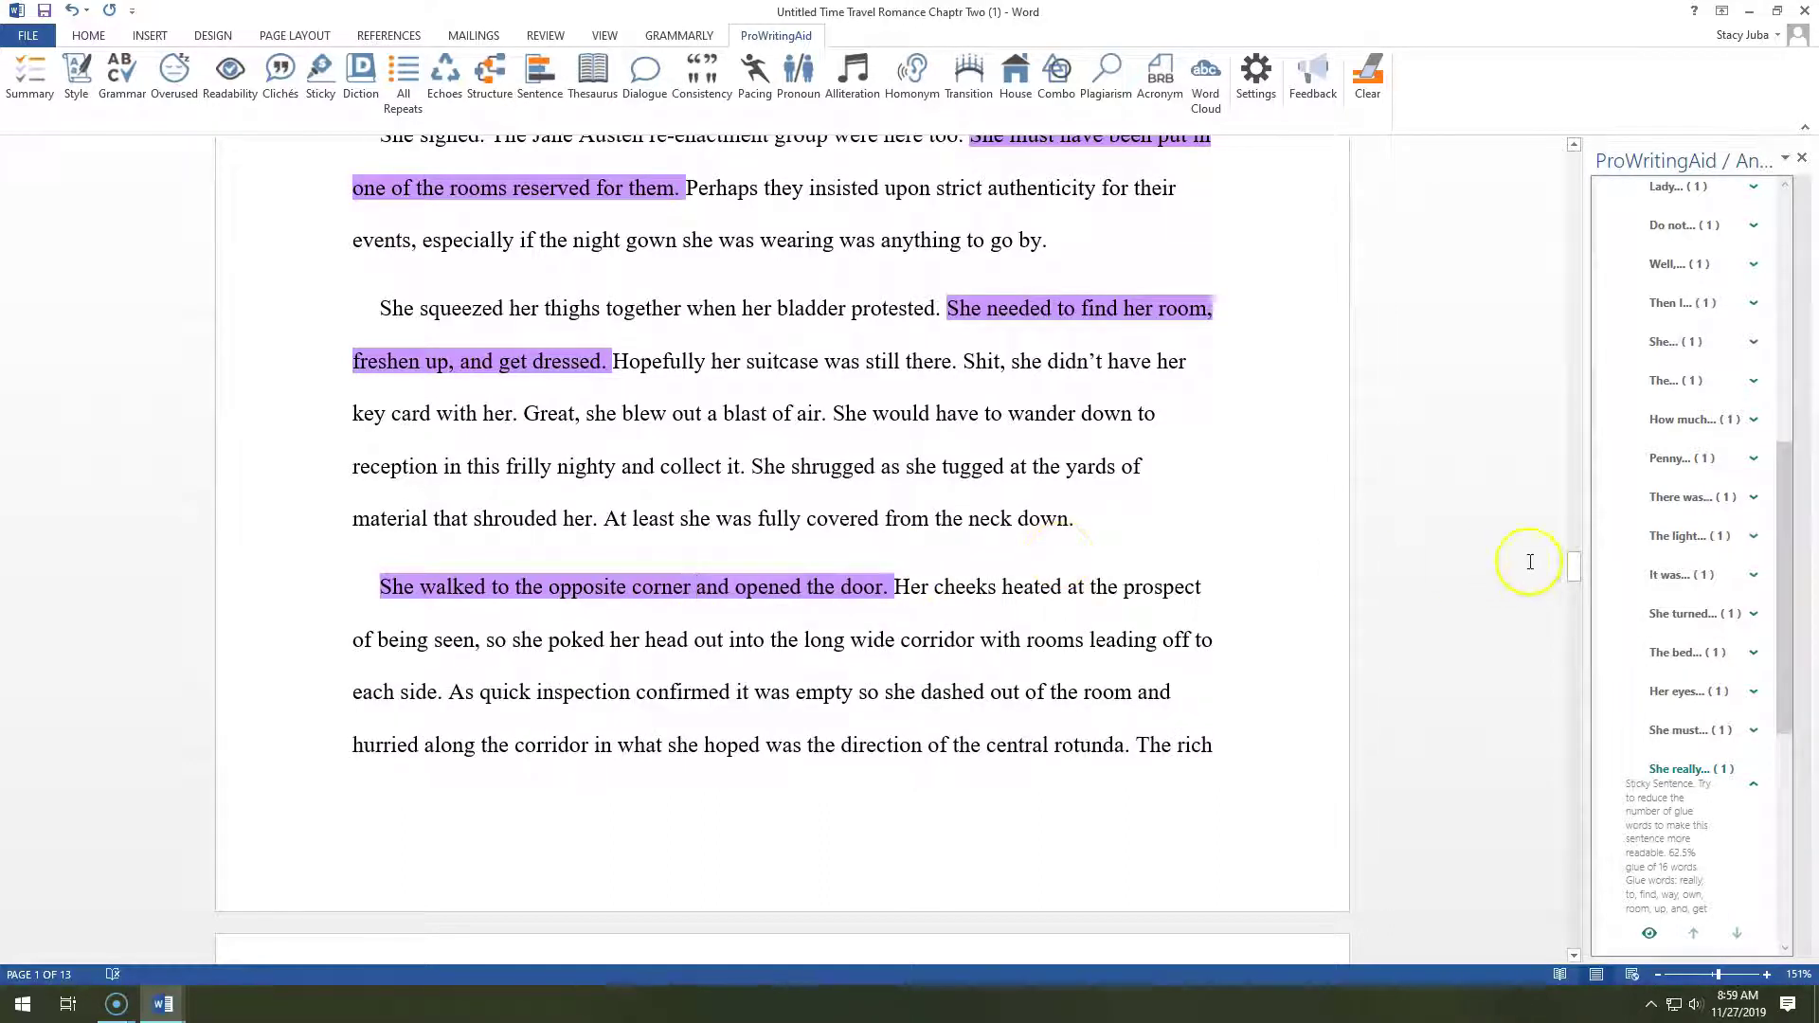
- Shorten "There was a bathroom that led off from the reception area" to "A bathroom led off from the reception area"
left_click_drag(1572, 565, 1573, 603)
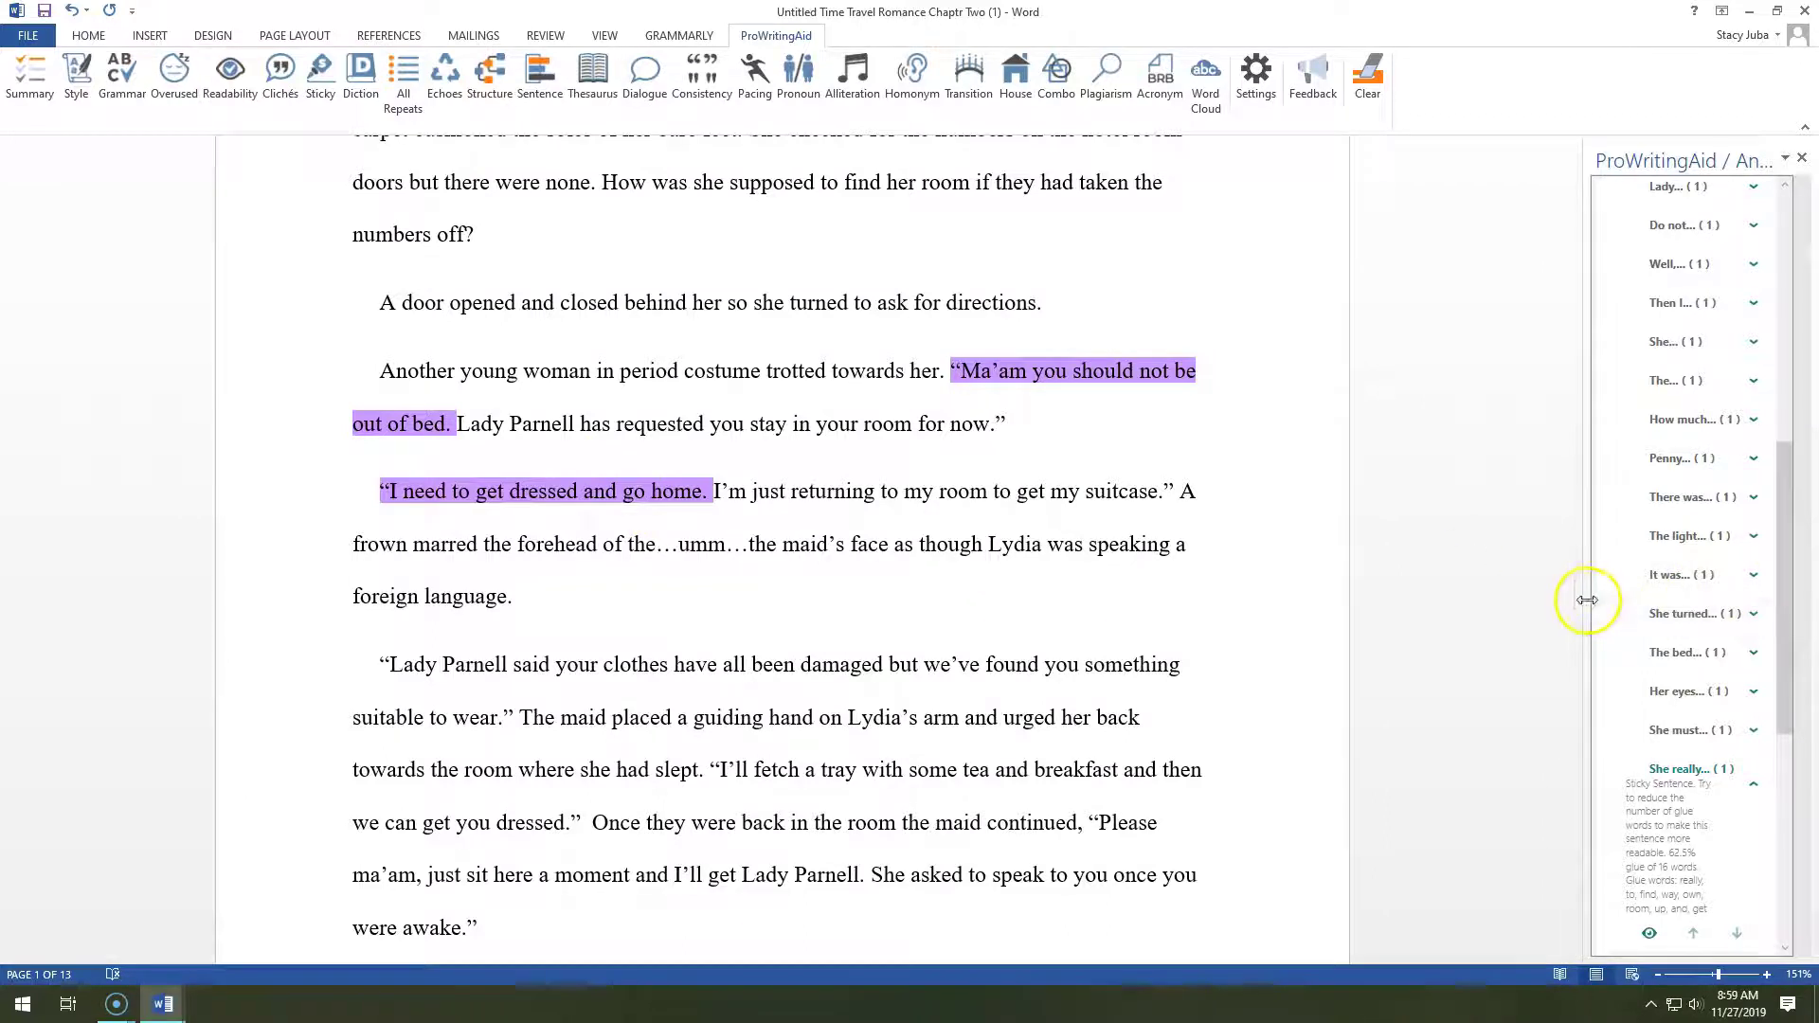
left_click_drag(1575, 608, 1570, 752)
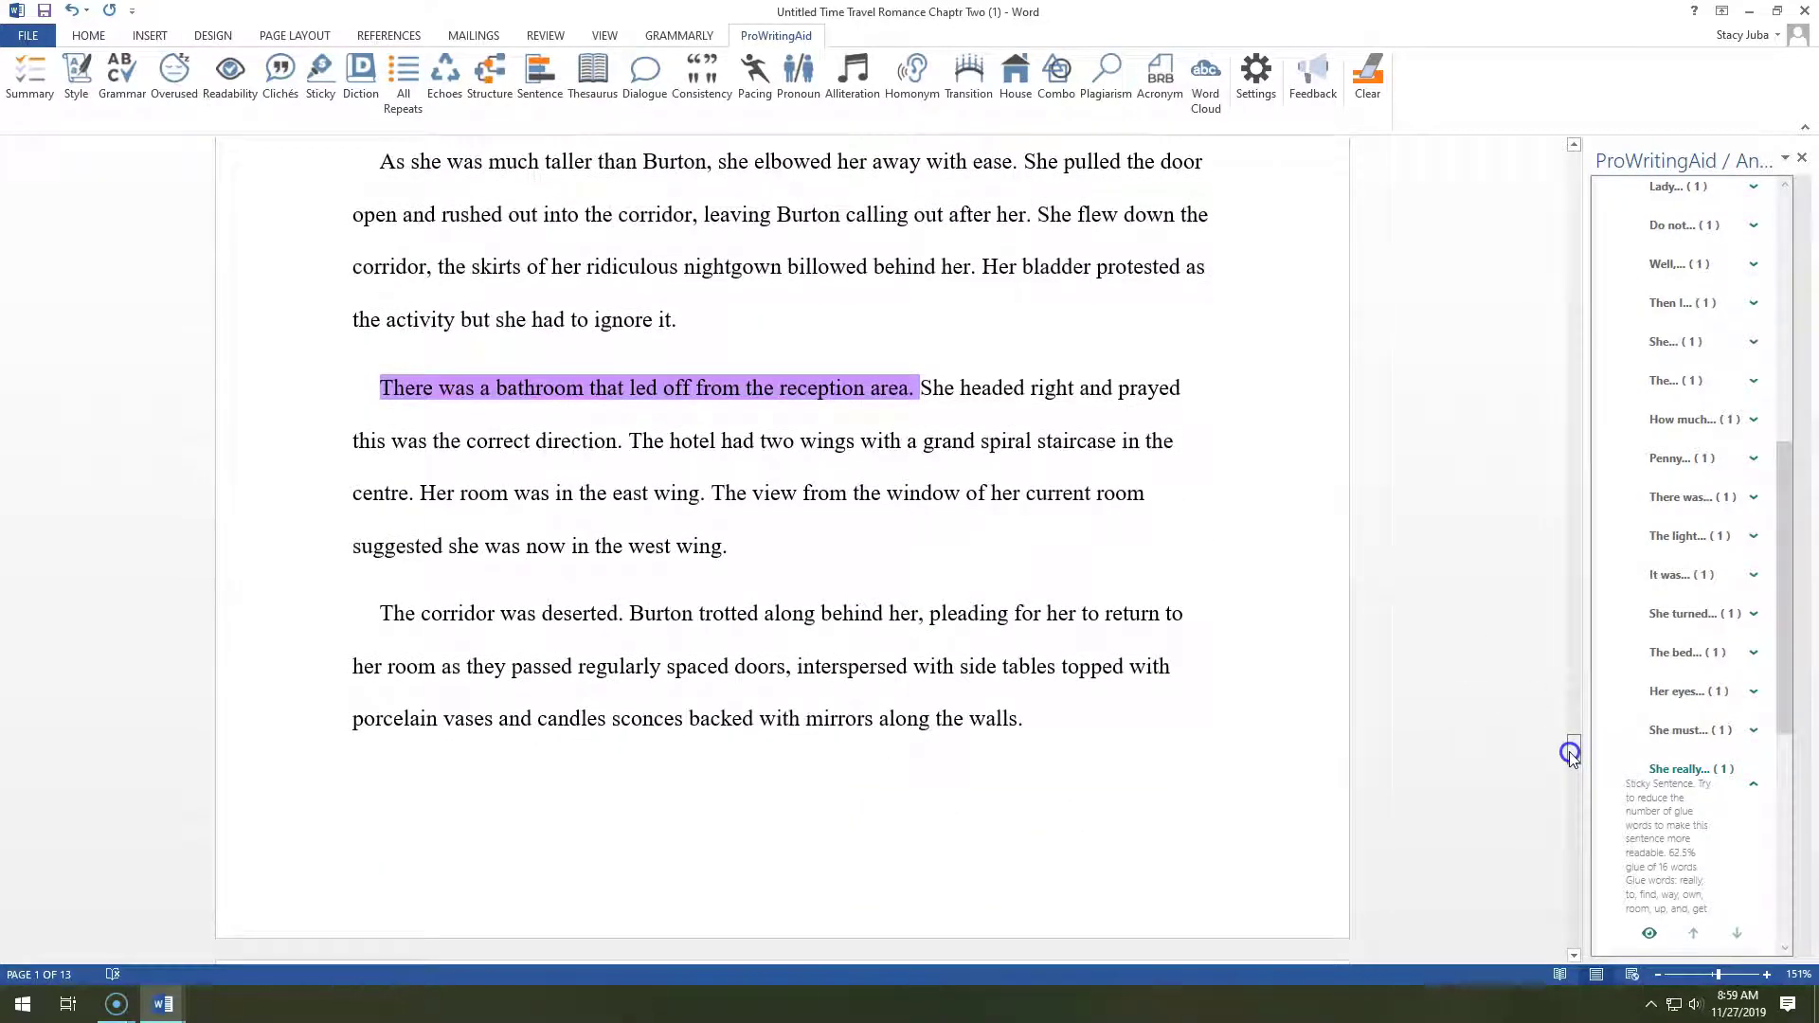
double_click(399, 391)
left_click_drag(381, 388, 478, 389)
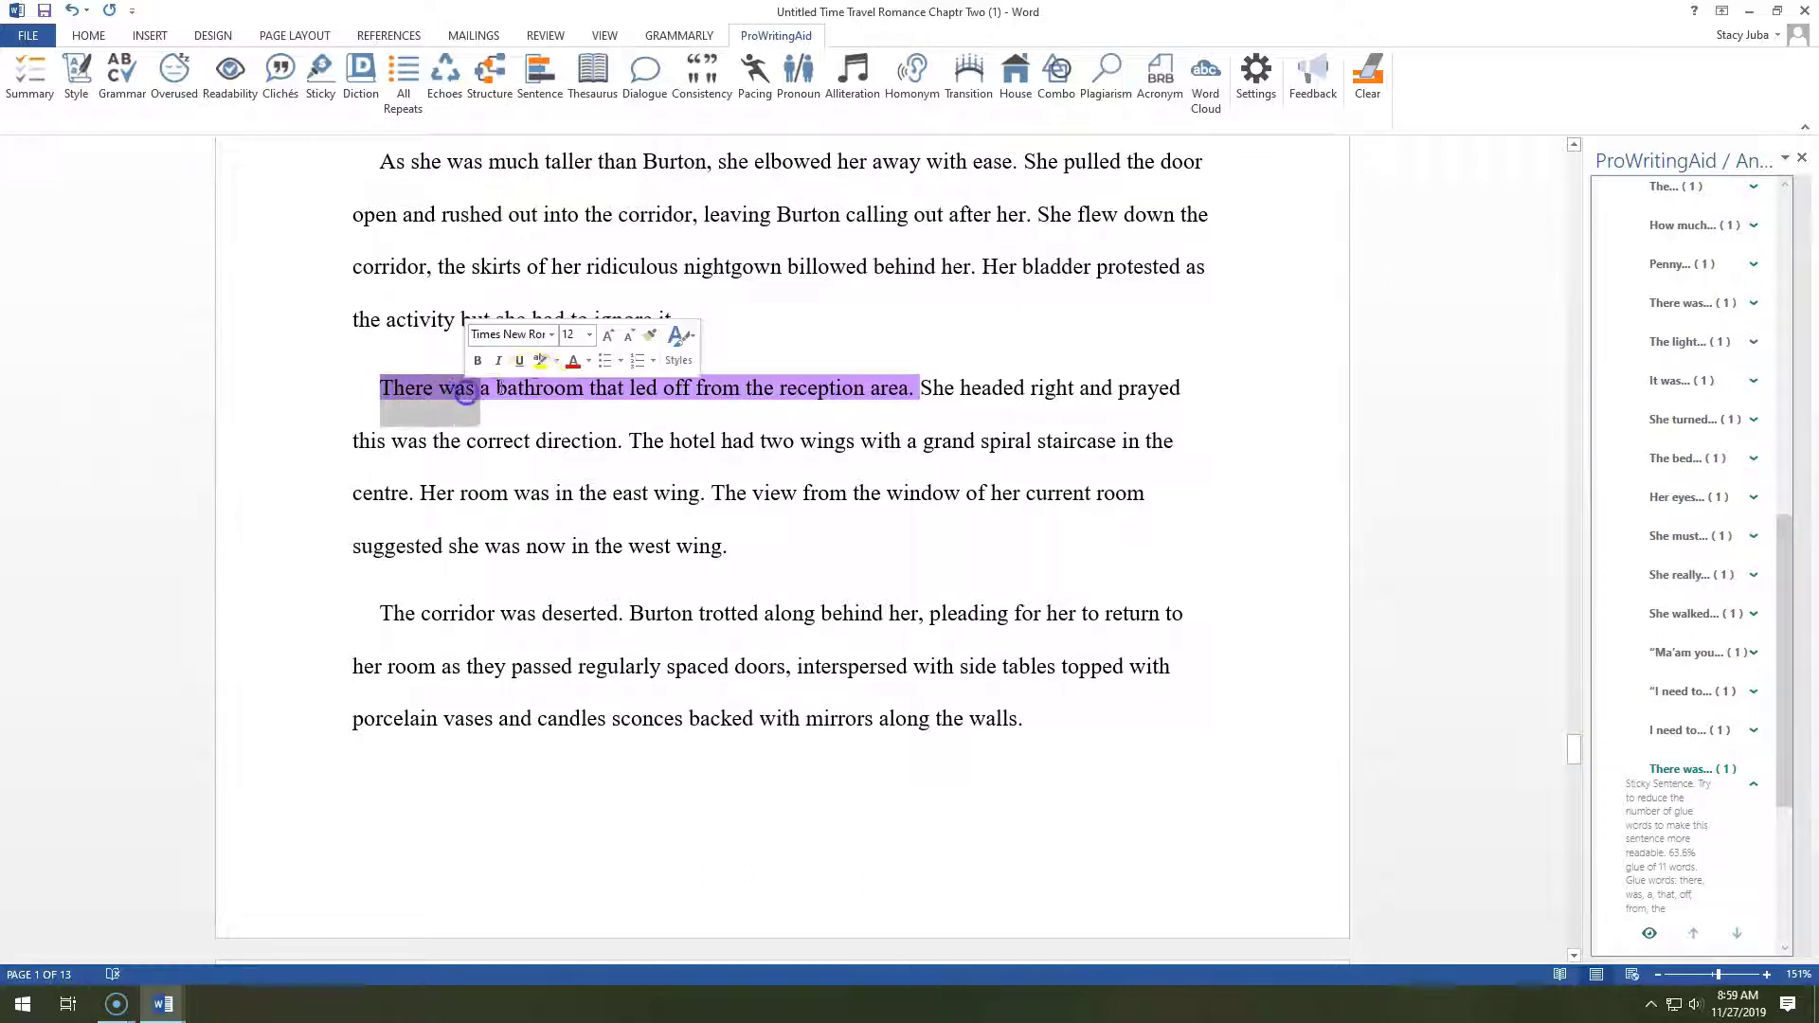
key("Delete")
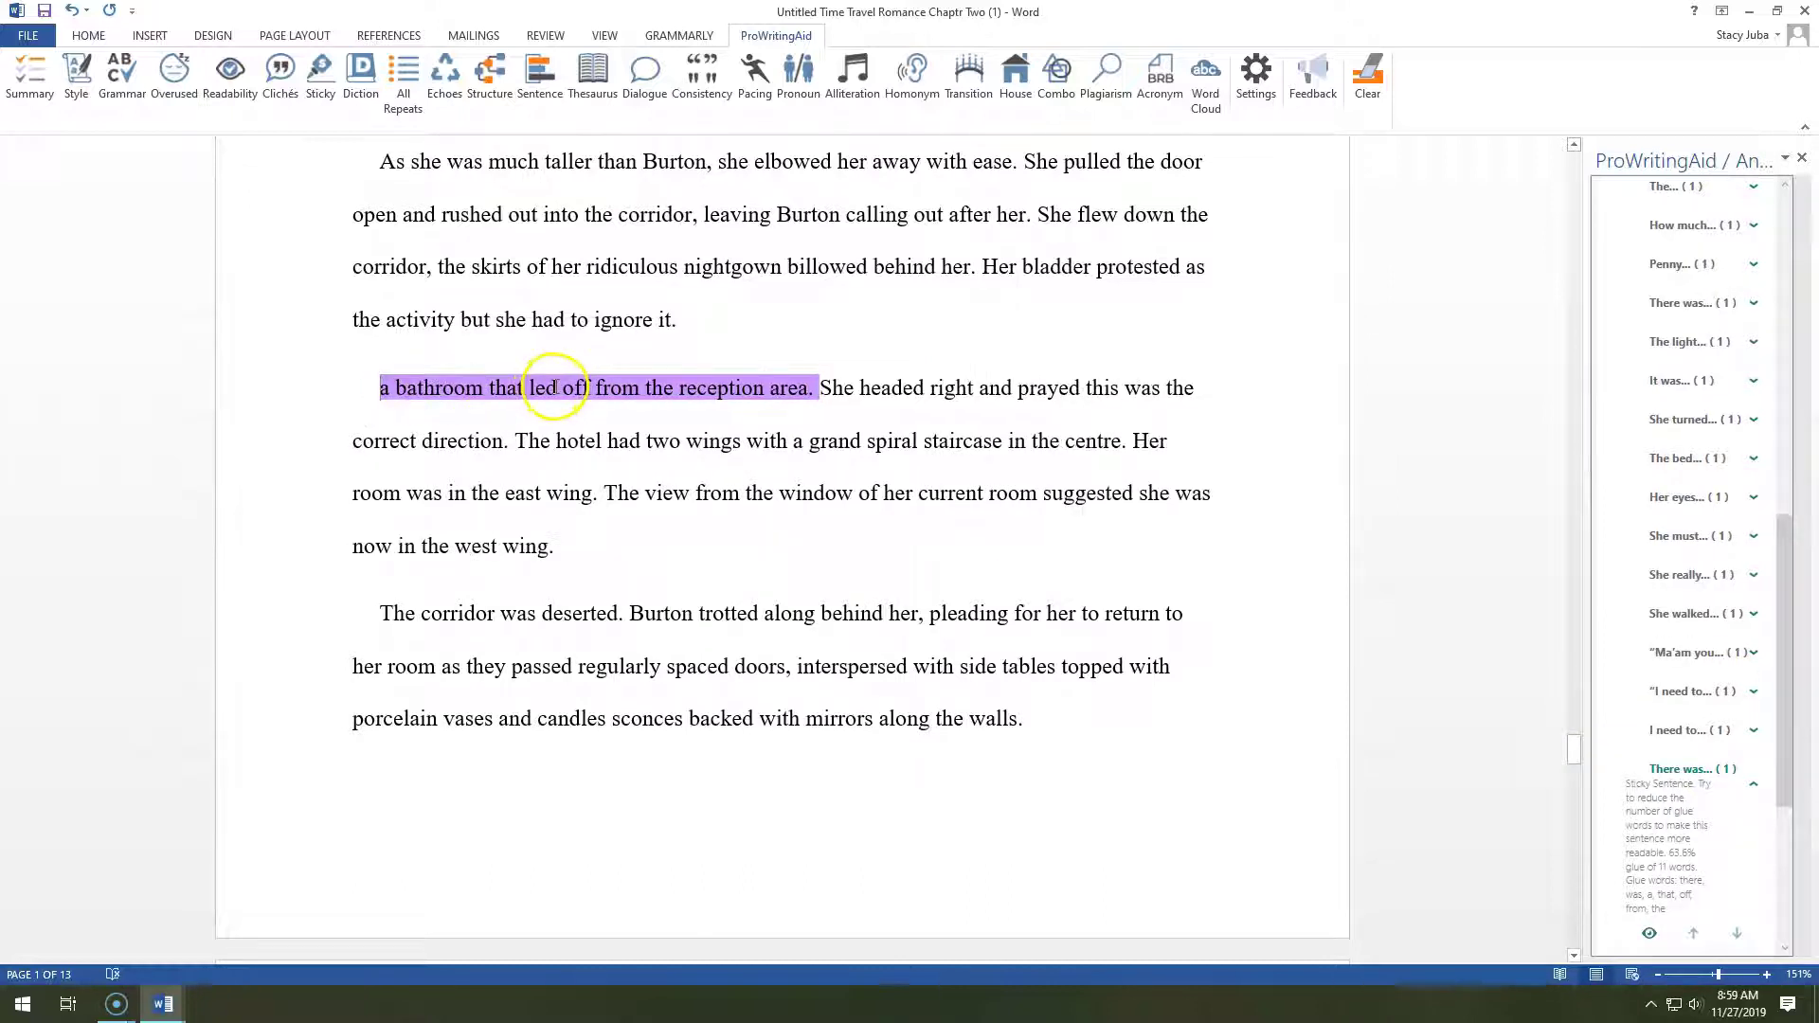
key("Delete")
type("A")
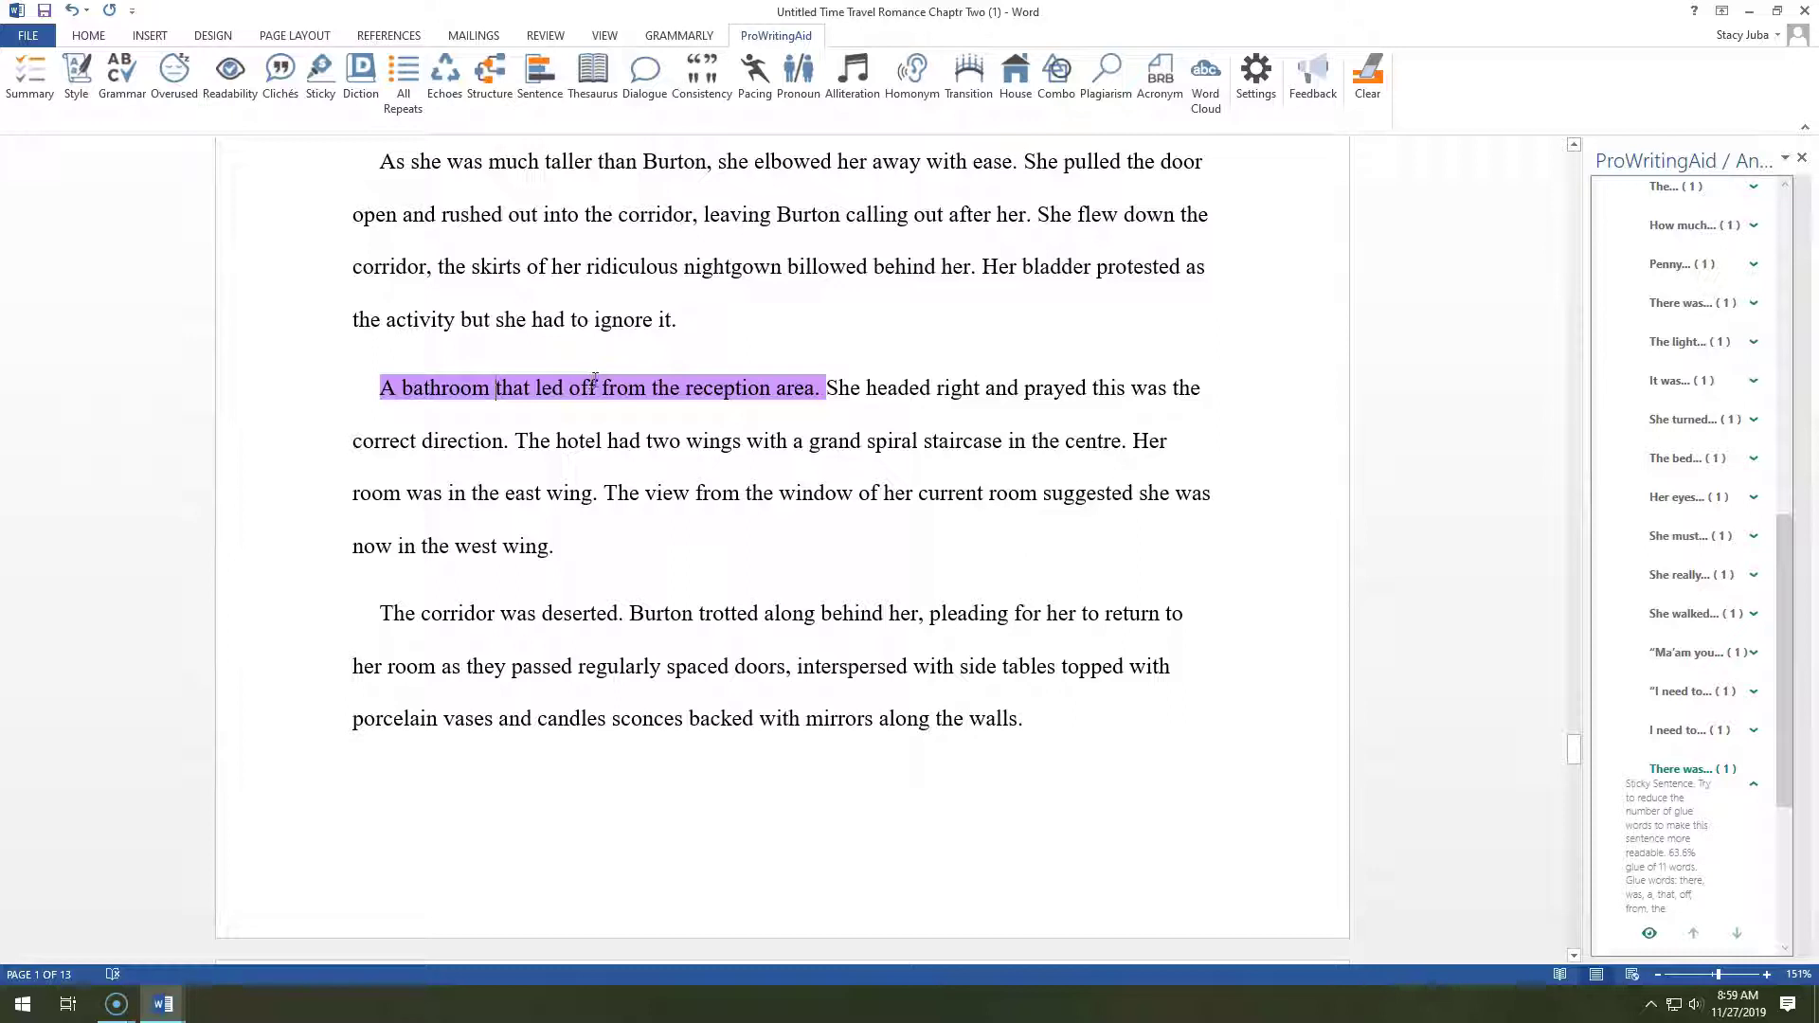
key("Delete")
key("Delete")
key("Delete")
key("Delete")
key("Delete")
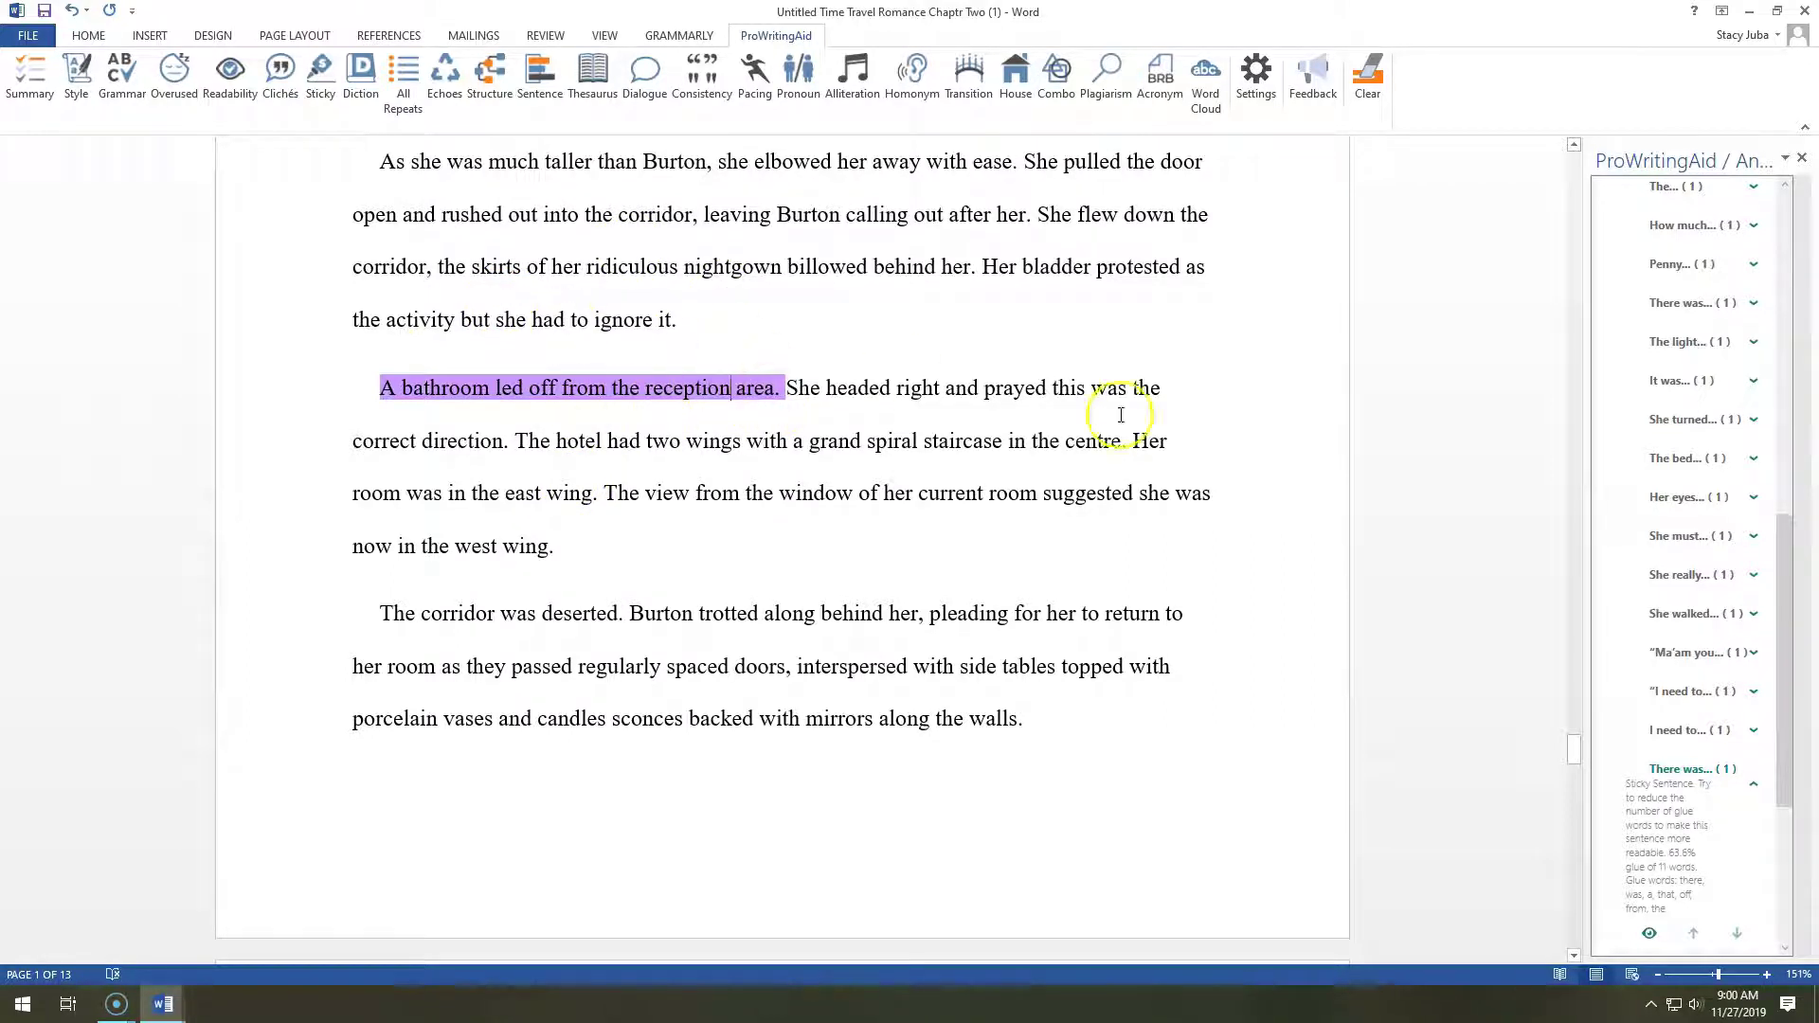
- Close the sticky sentences report and clear its highlighting from the chapter
left_click_drag(1576, 752, 1567, 798)
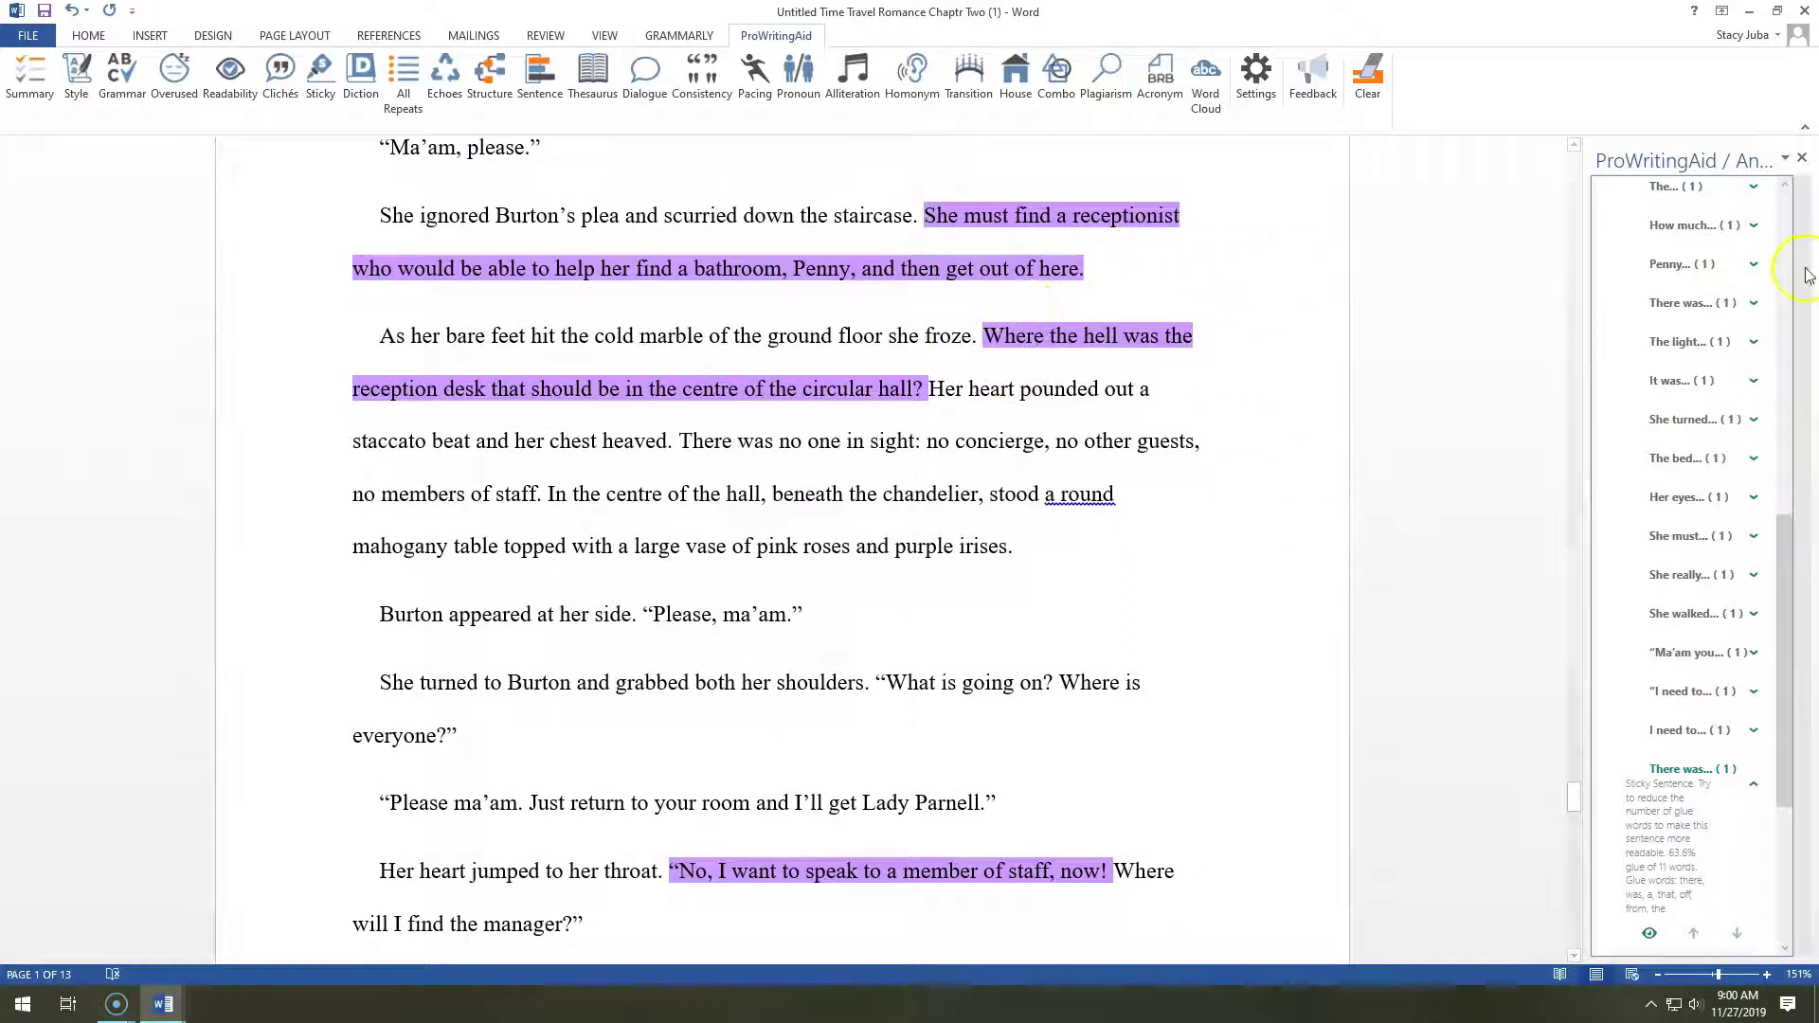
left_click(1803, 159)
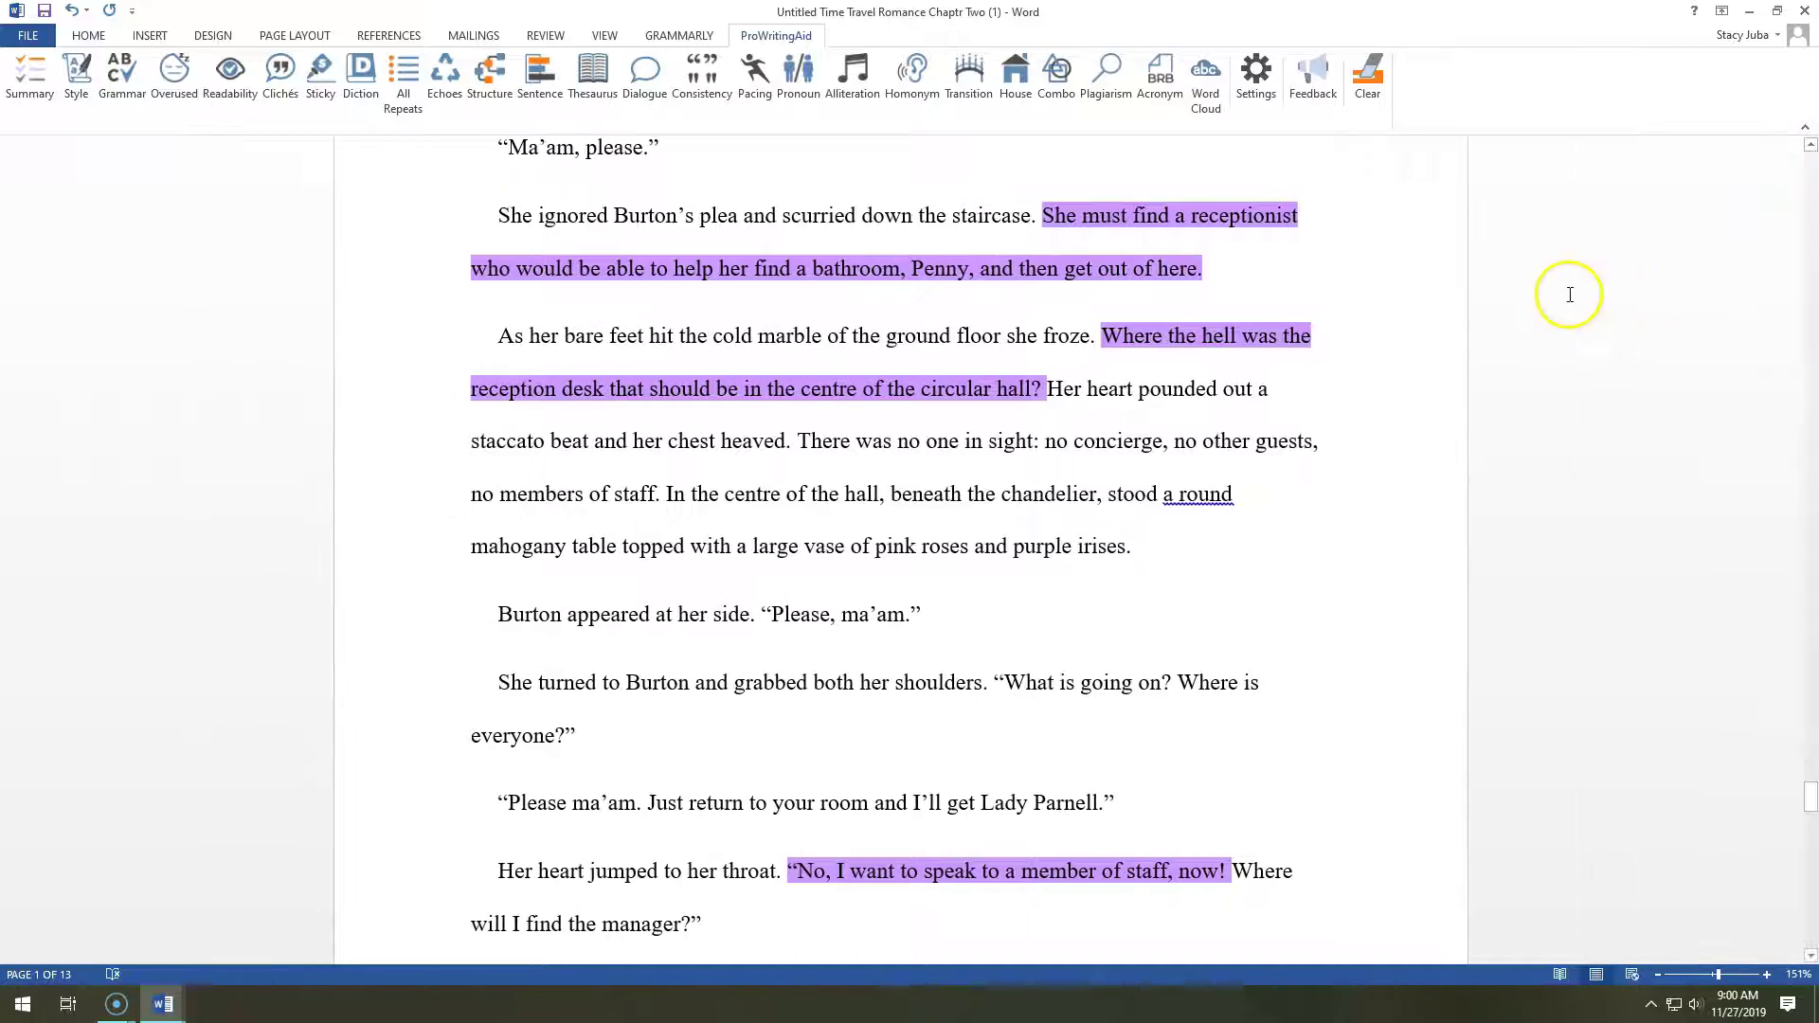
left_click(1369, 103)
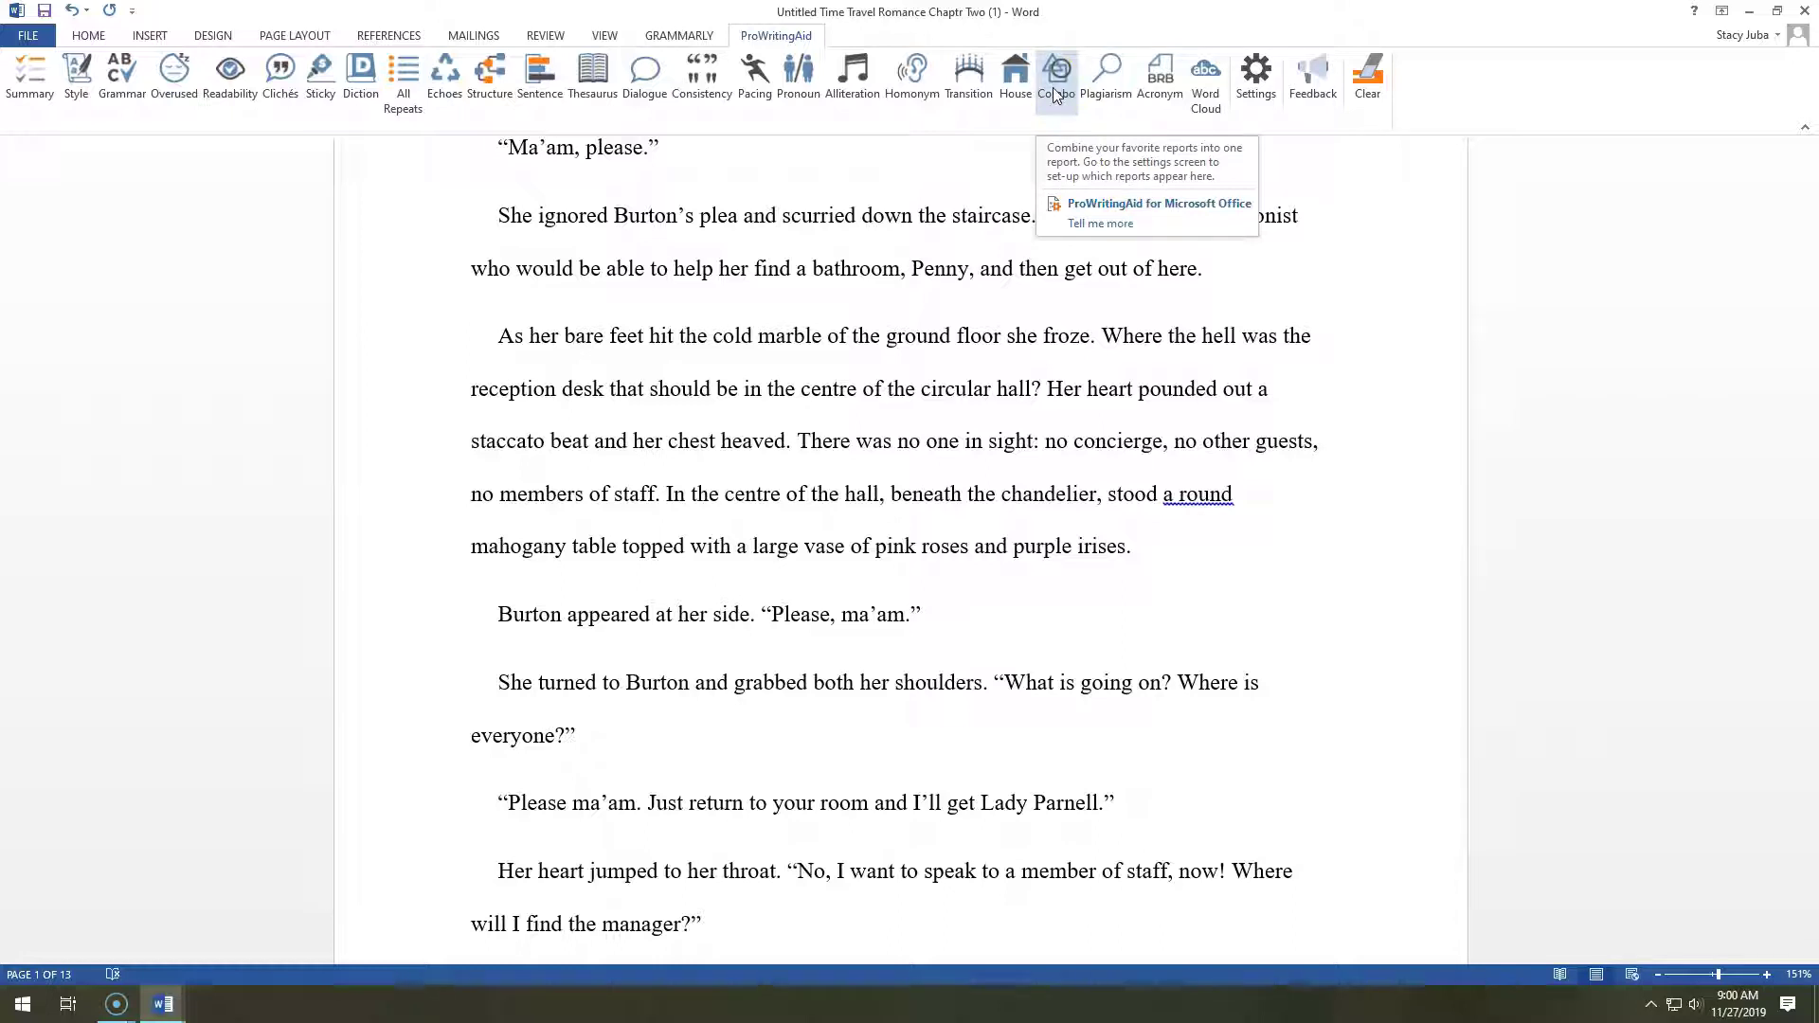
left_click(635, 147)
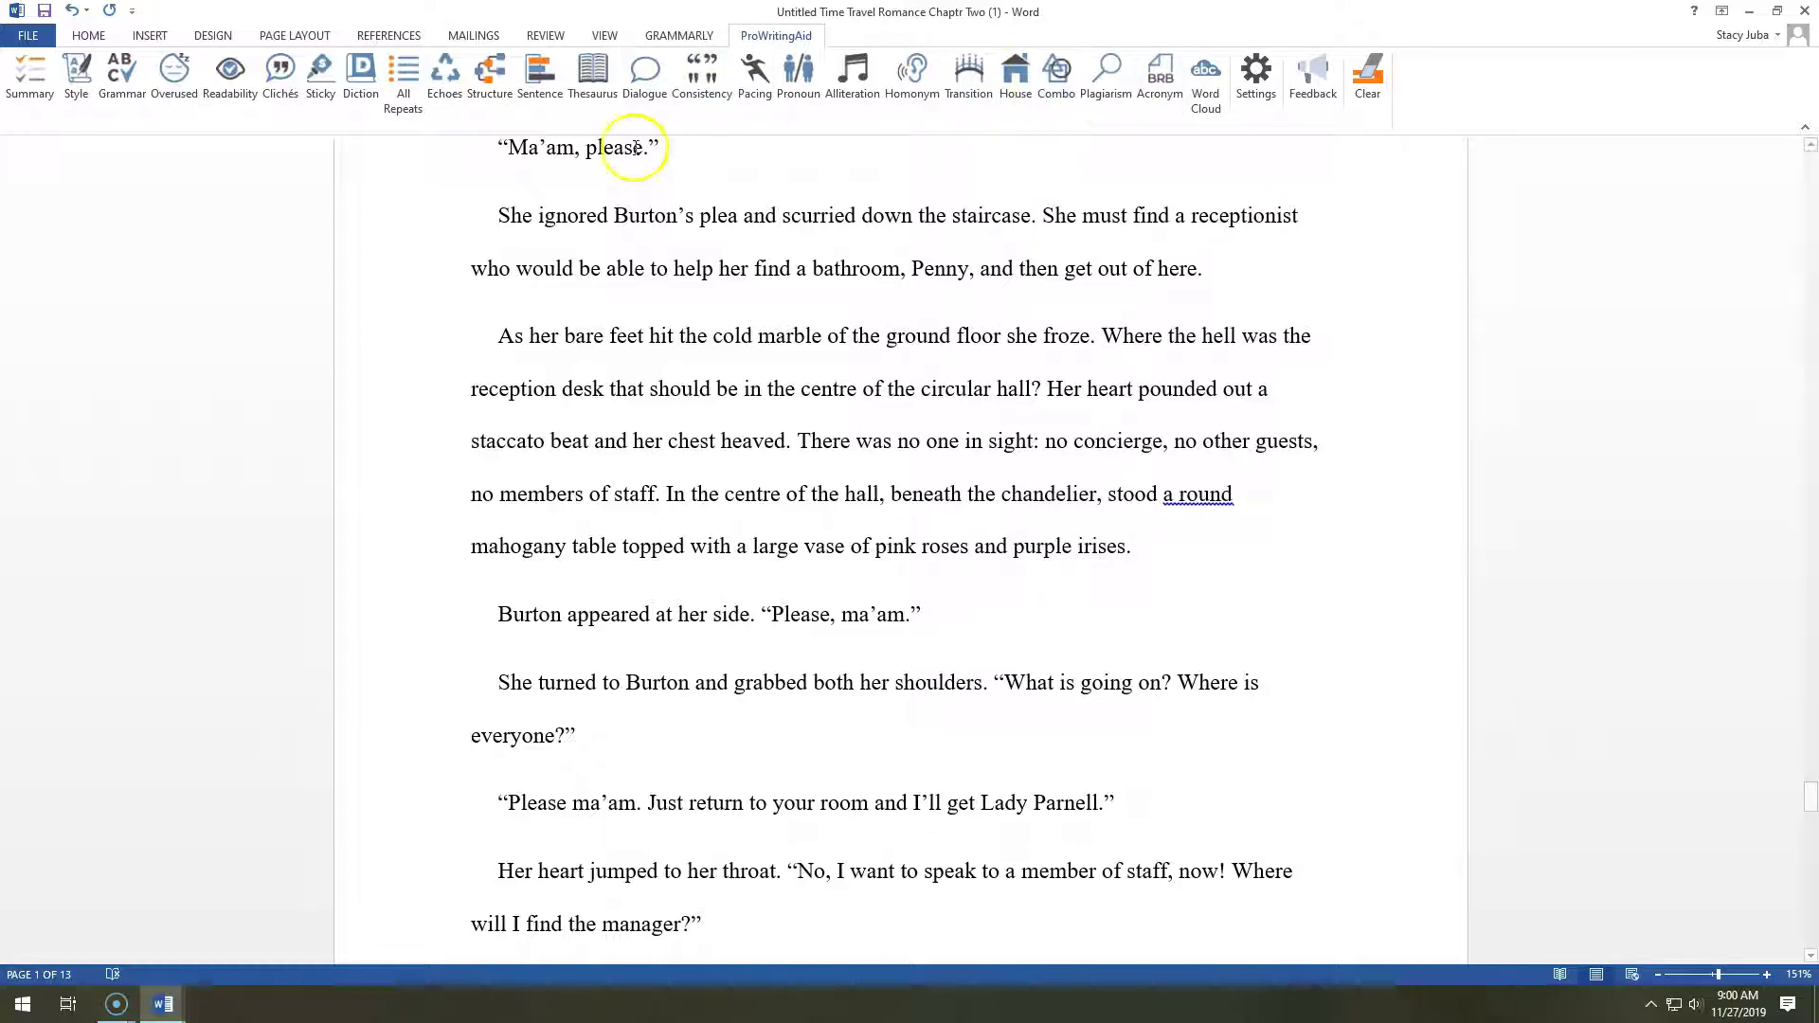